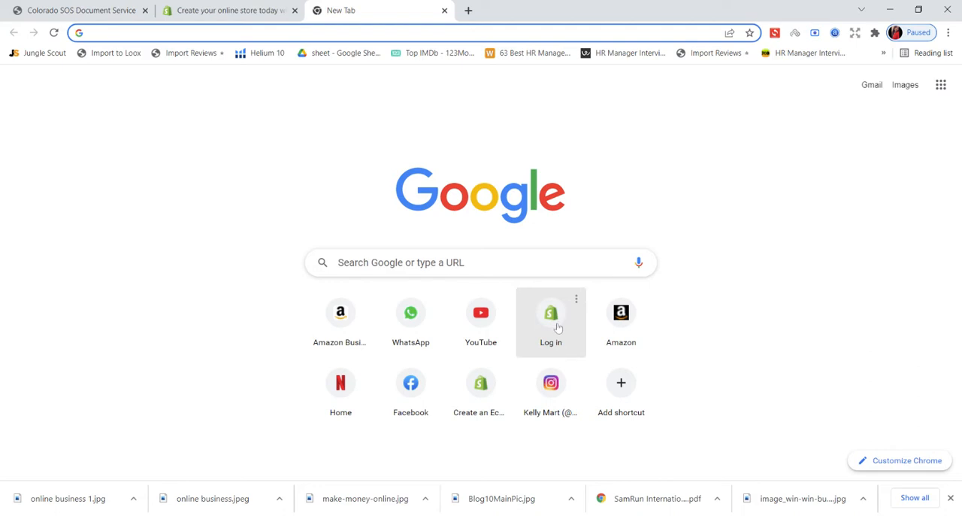
- Try to log in to the KellyMart Shopify admin with the second saved account
{"action": "left_click", "coordinate": [558, 327]}
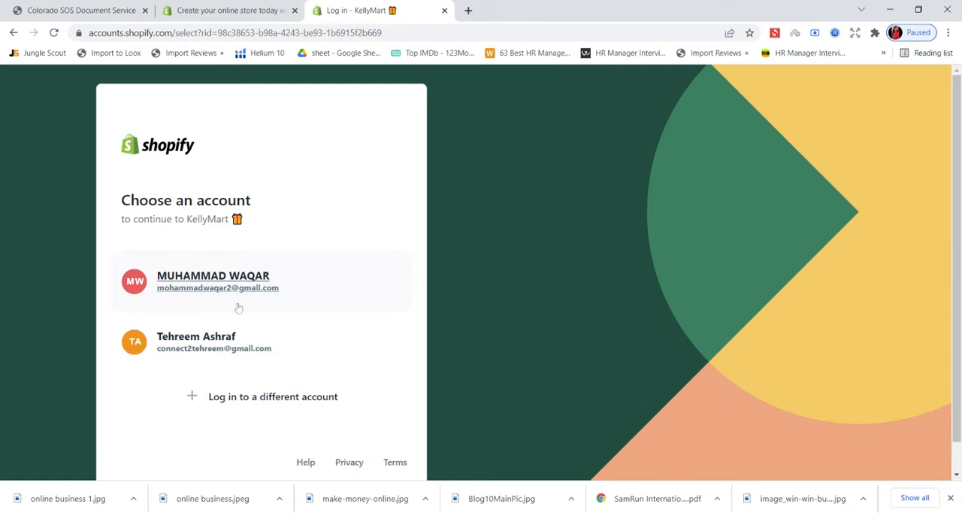
{"action": "left_click", "coordinate": [229, 345]}
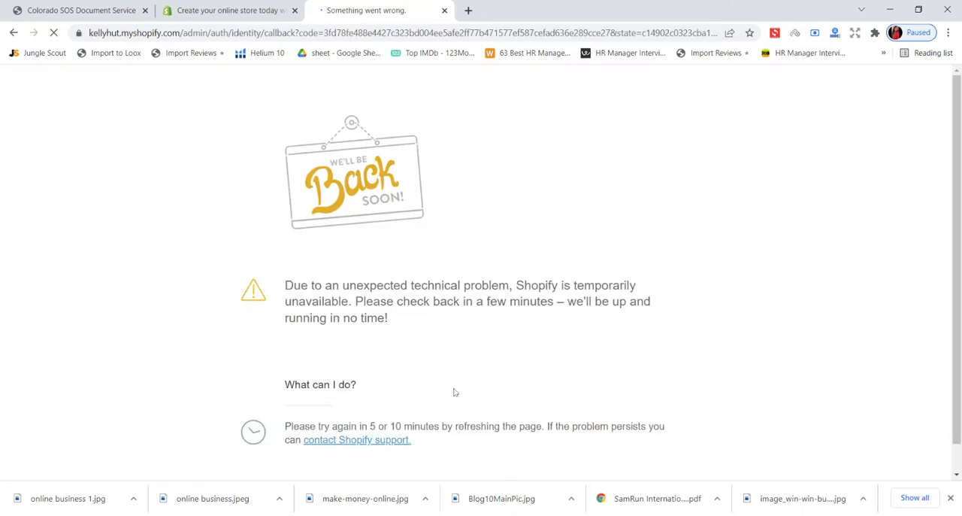
- Open the Shopify support contact page and log in there with the second saved account
{"action": "left_click", "coordinate": [366, 441]}
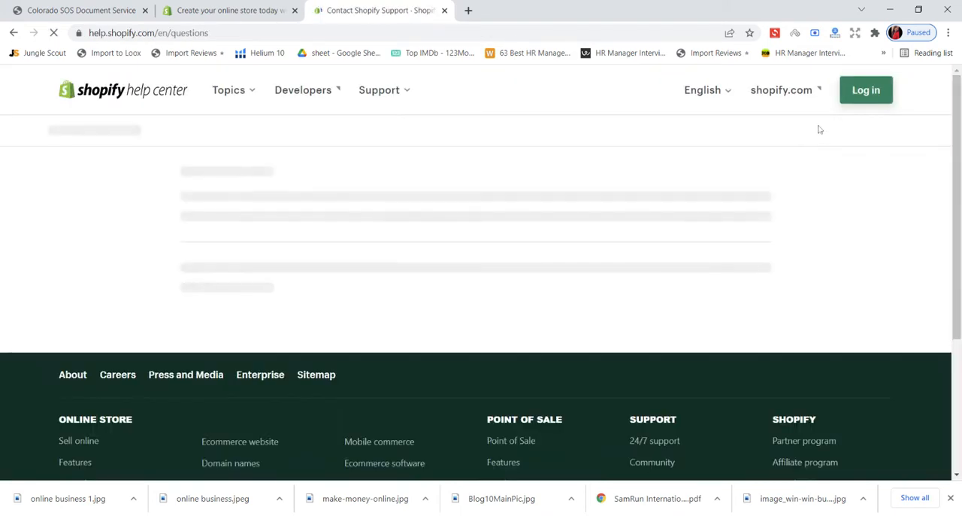
{"action": "left_click", "coordinate": [857, 104]}
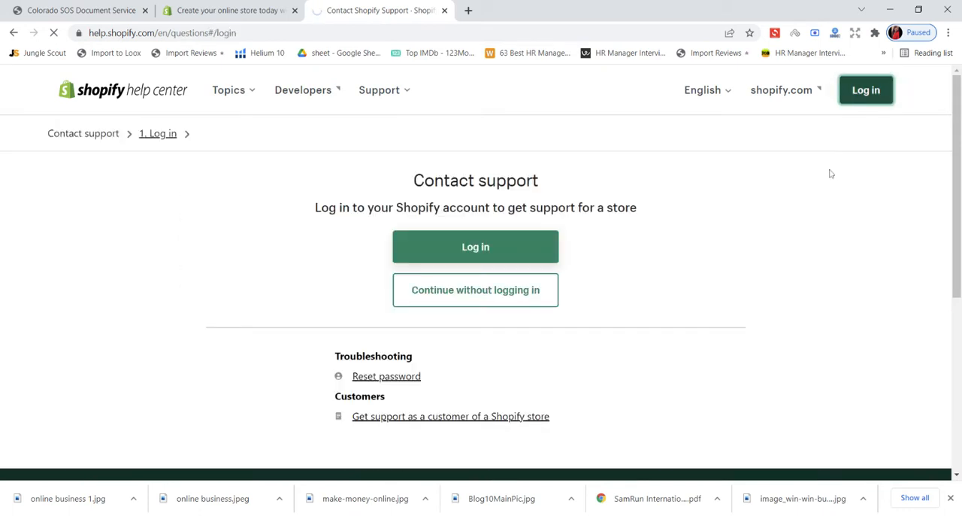
{"action": "left_click", "coordinate": [509, 264]}
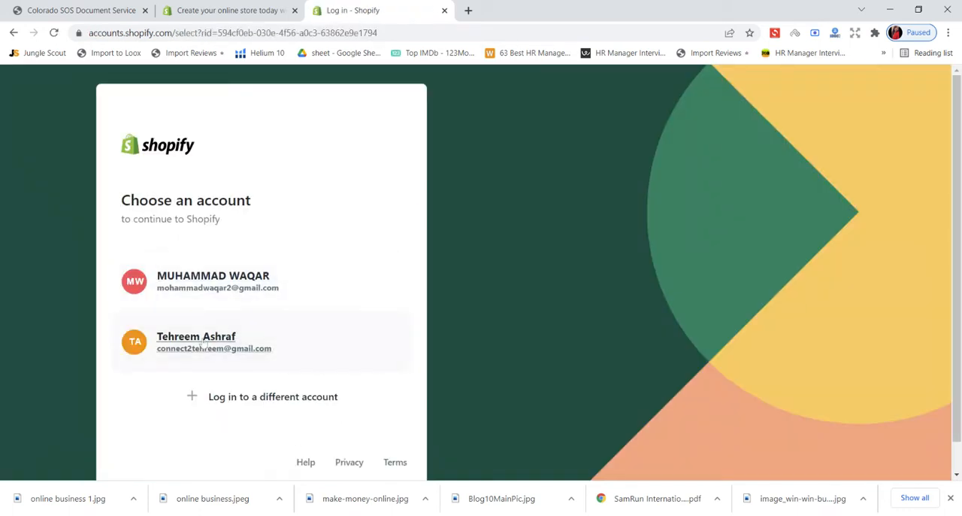
{"action": "left_click", "coordinate": [201, 347]}
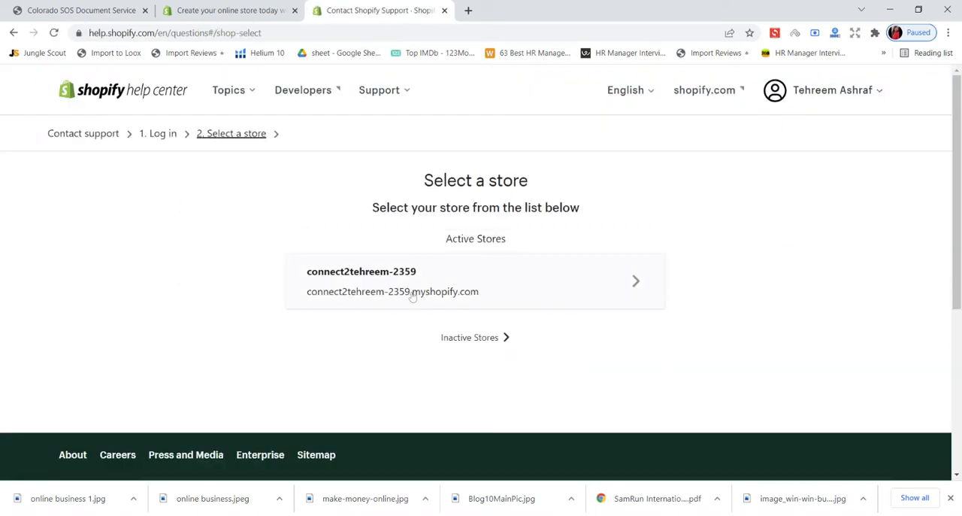
- Select the active store for support and look over the available ways to contact Shopify support
{"action": "left_click", "coordinate": [412, 296]}
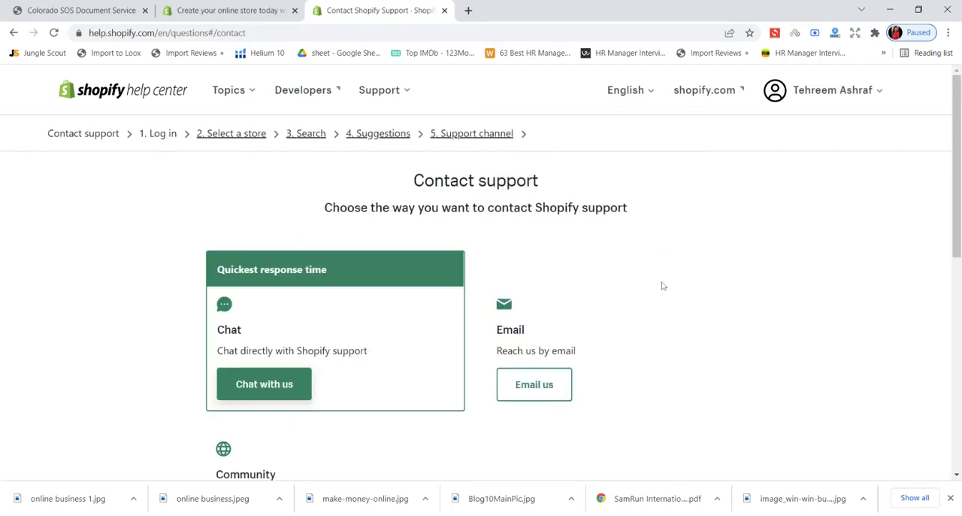
{"action": "scroll", "coordinate": [663, 286], "scroll_direction": "down", "scroll_amount": 4}
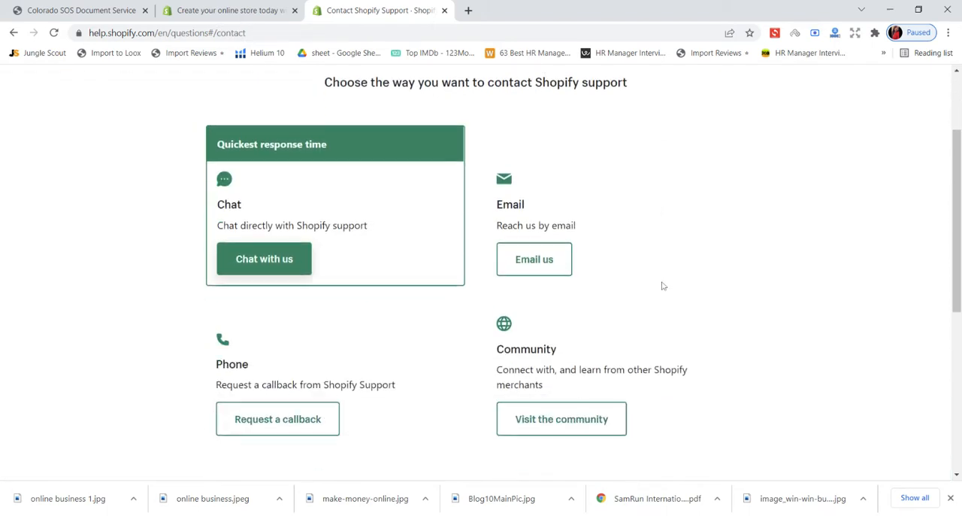
{"action": "scroll", "coordinate": [663, 286], "scroll_direction": "up", "scroll_amount": 4}
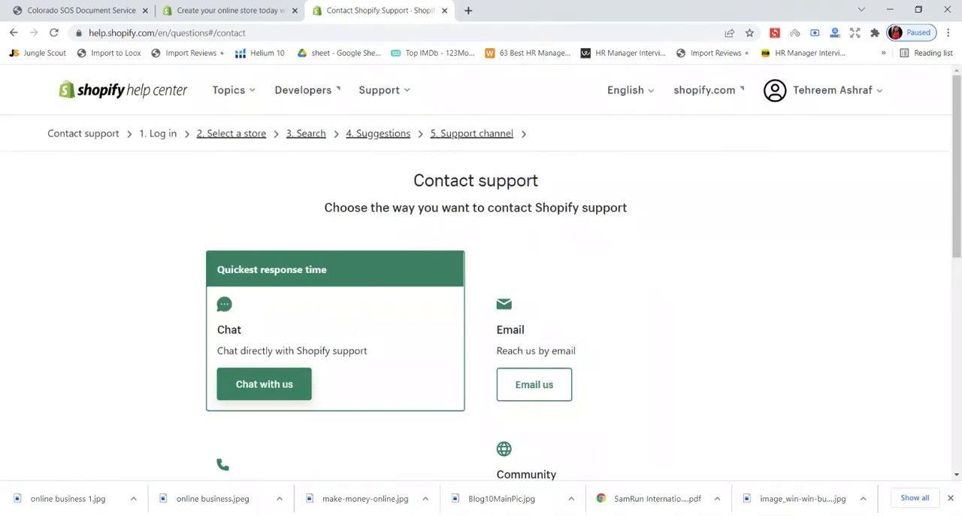
- Go from the support page to the account's store list, close the support page, and open the KellyMart store admin
{"action": "left_click", "coordinate": [827, 91]}
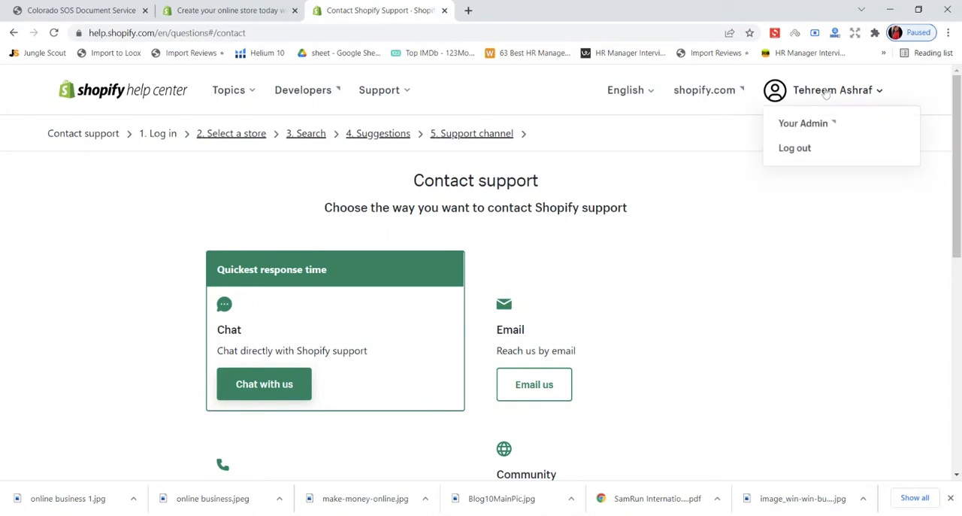
{"action": "left_click", "coordinate": [805, 123]}
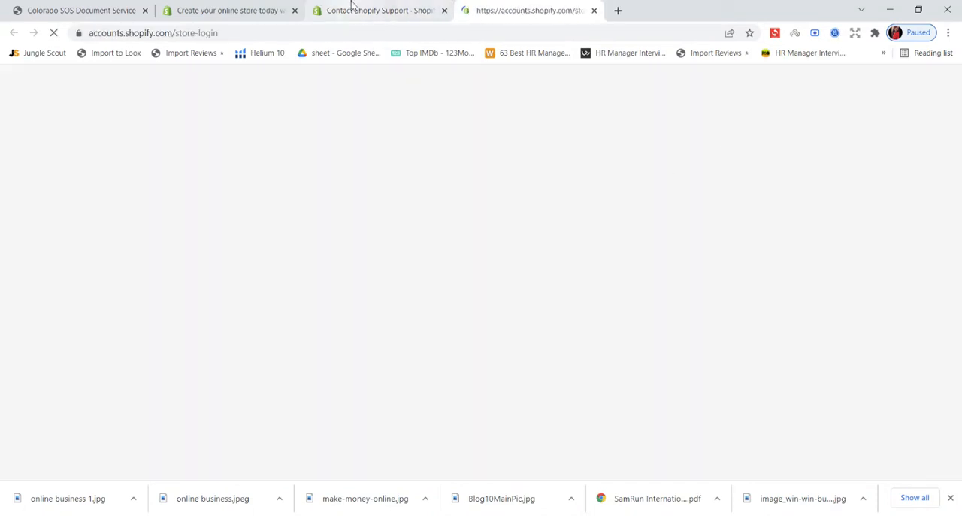
{"action": "left_click", "coordinate": [354, 9]}
{"action": "left_click", "coordinate": [444, 10]}
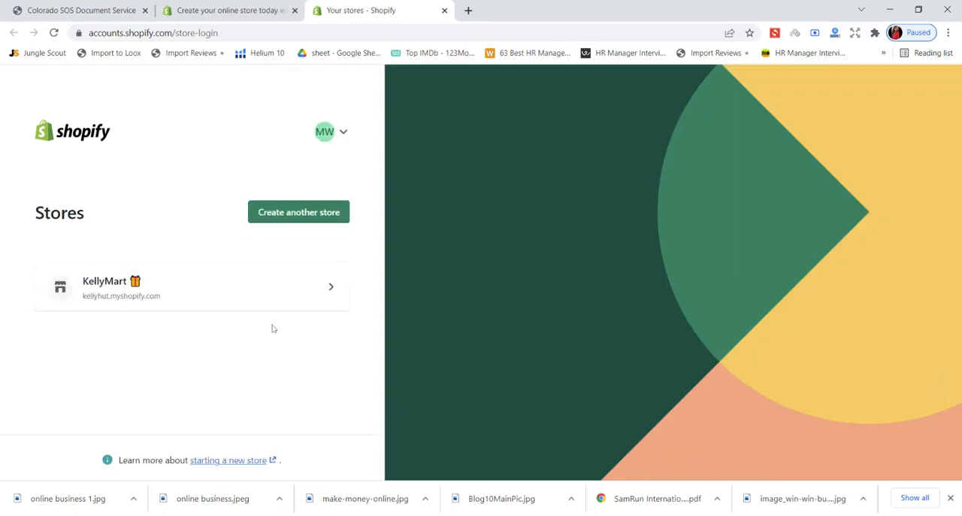
{"action": "left_click", "coordinate": [233, 298]}
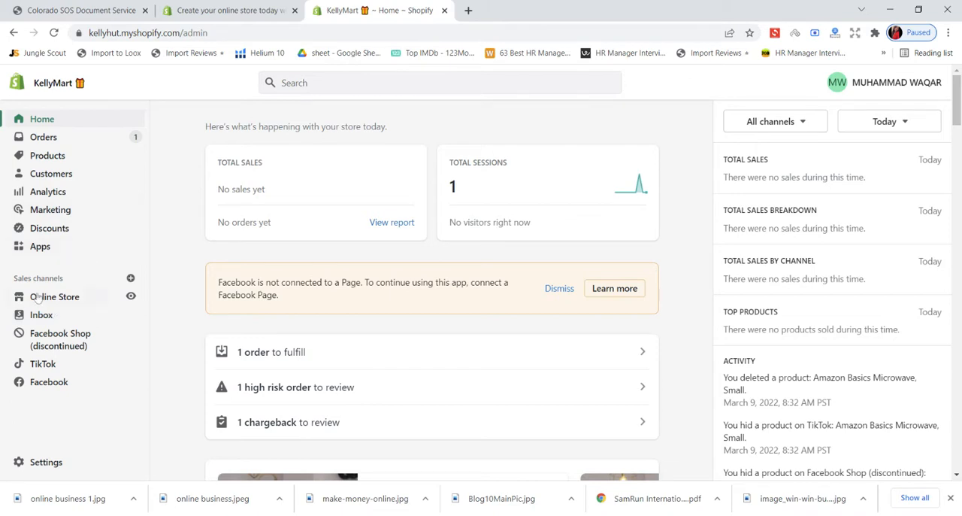
- View the live KellyMart online store and look through its home page banner, collections and best-selling items
{"action": "left_click", "coordinate": [132, 300]}
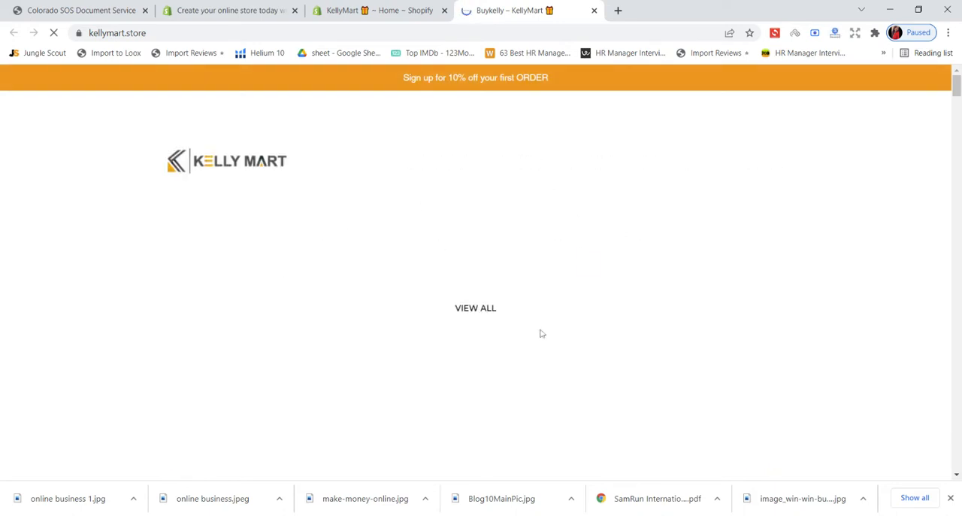
{"action": "scroll", "coordinate": [542, 332], "scroll_direction": "down", "scroll_amount": 3}
{"action": "scroll", "coordinate": [541, 339], "scroll_direction": "down", "scroll_amount": 3}
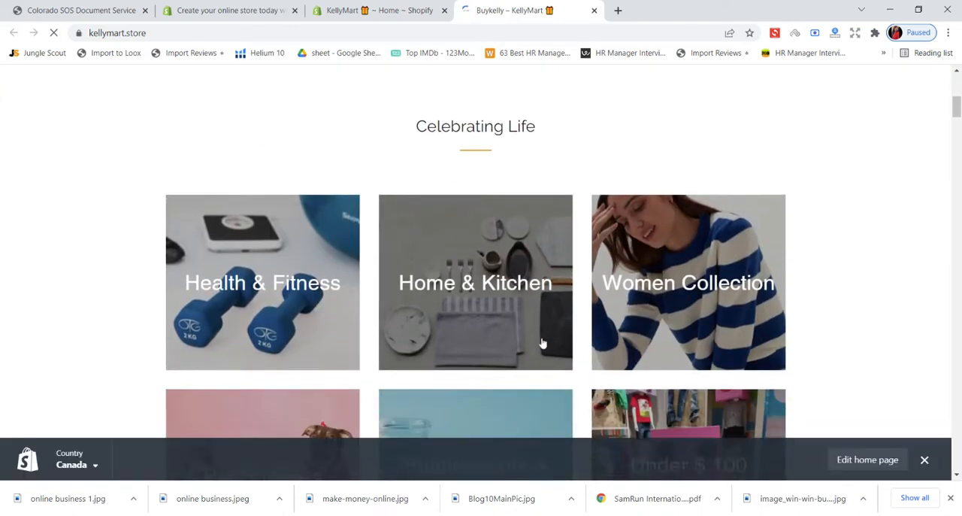
{"action": "scroll", "coordinate": [541, 339], "scroll_direction": "down", "scroll_amount": 4}
{"action": "scroll", "coordinate": [543, 341], "scroll_direction": "down", "scroll_amount": 3}
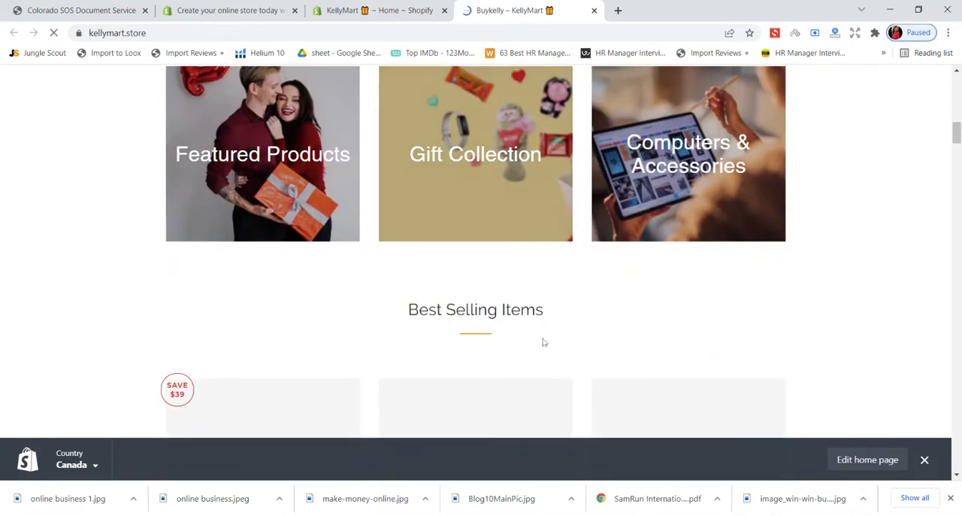
{"action": "scroll", "coordinate": [544, 339], "scroll_direction": "up", "scroll_amount": 9}
{"action": "scroll", "coordinate": [543, 330], "scroll_direction": "up", "scroll_amount": 3}
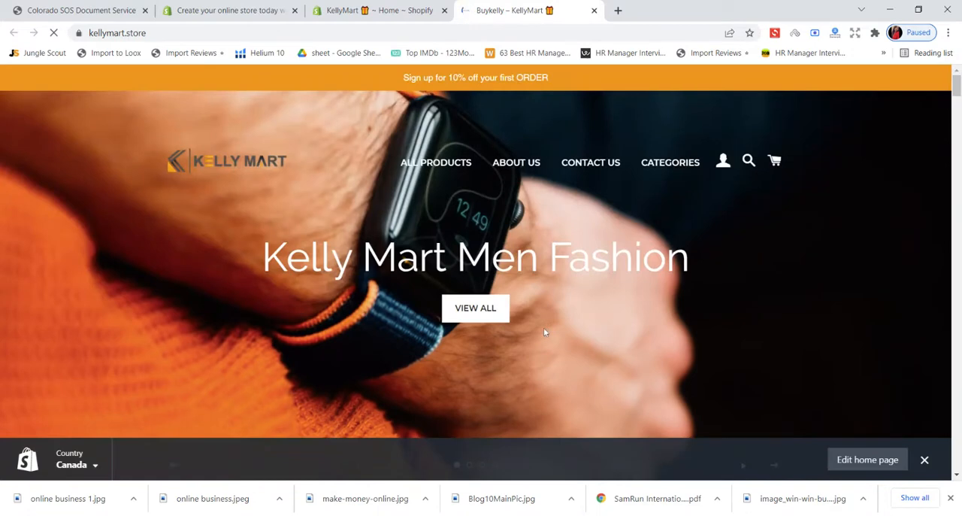
- Open the Online Store themes page in the KellyMart admin and look over the live storefront's collections again
{"action": "left_click", "coordinate": [381, 12]}
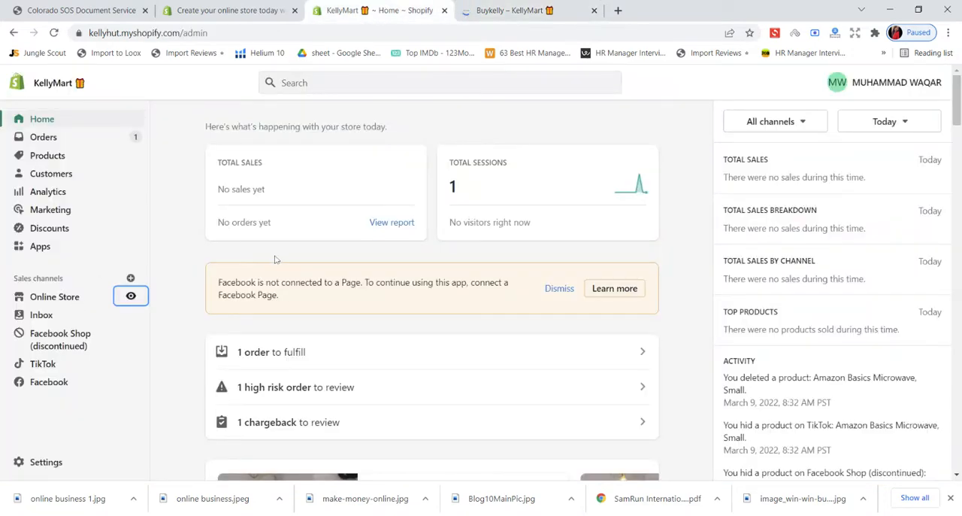
{"action": "left_click", "coordinate": [55, 300]}
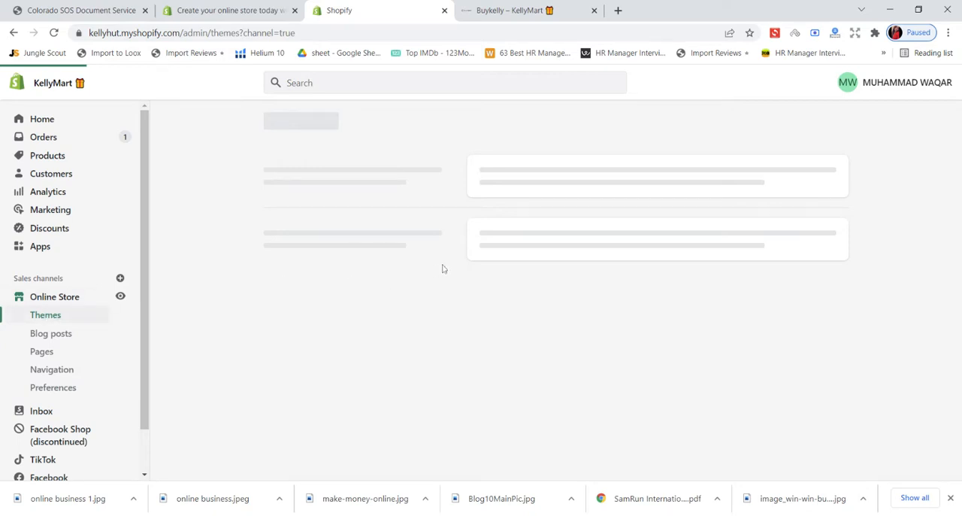
{"action": "key", "text": "ctrl+Tab"}
{"action": "scroll", "coordinate": [480, 239], "scroll_direction": "down", "scroll_amount": 8}
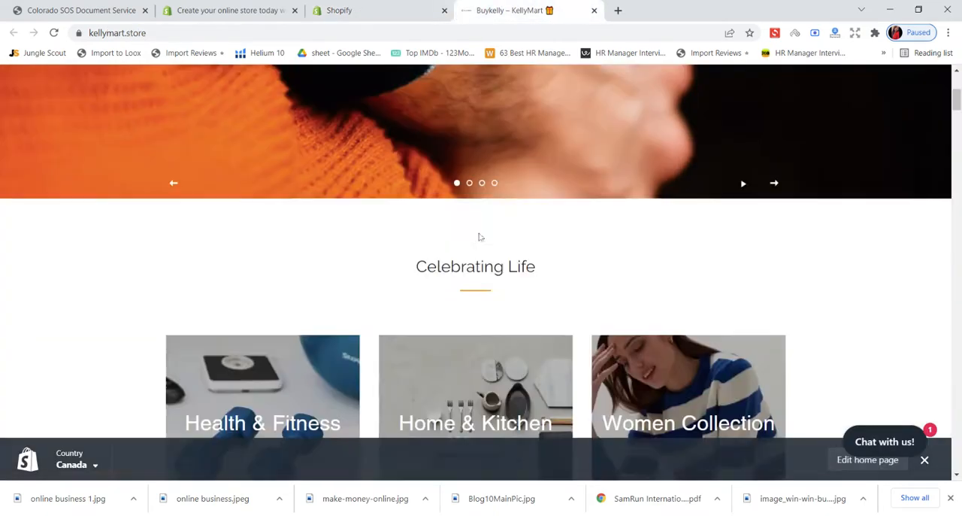
{"action": "scroll", "coordinate": [480, 238], "scroll_direction": "down", "scroll_amount": 5}
- Examine the live Brooklyn theme and the themes available in the store's theme library
{"action": "left_click", "coordinate": [366, 9]}
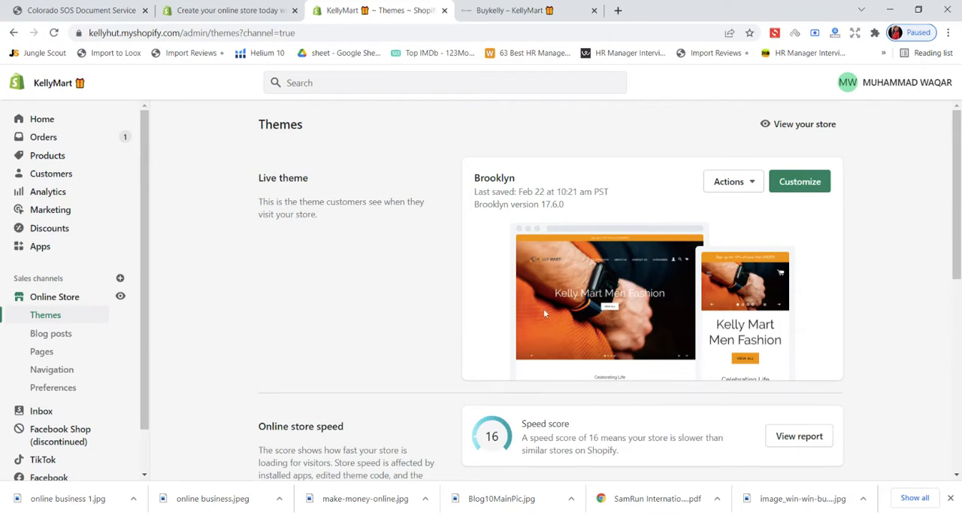
{"action": "scroll", "coordinate": [646, 288], "scroll_direction": "down", "scroll_amount": 6}
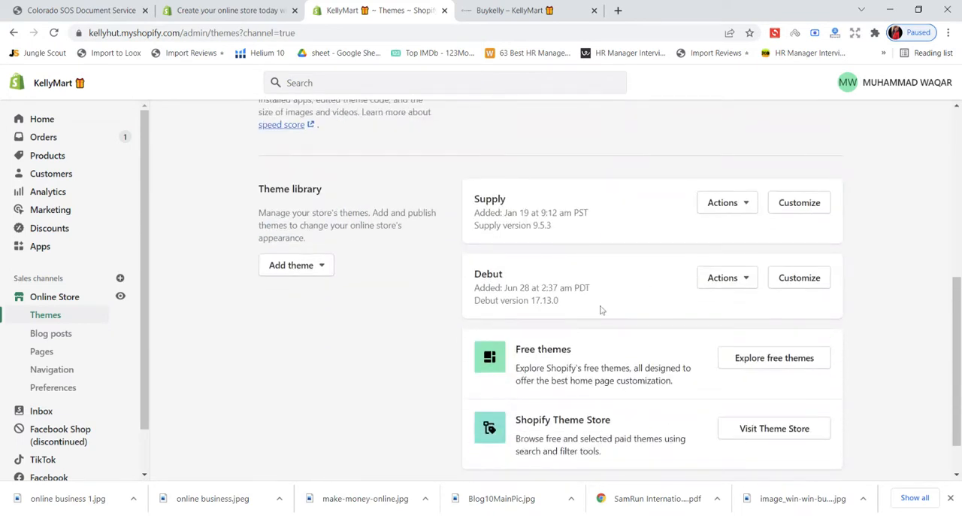
{"action": "scroll", "coordinate": [602, 308], "scroll_direction": "down", "scroll_amount": 1}
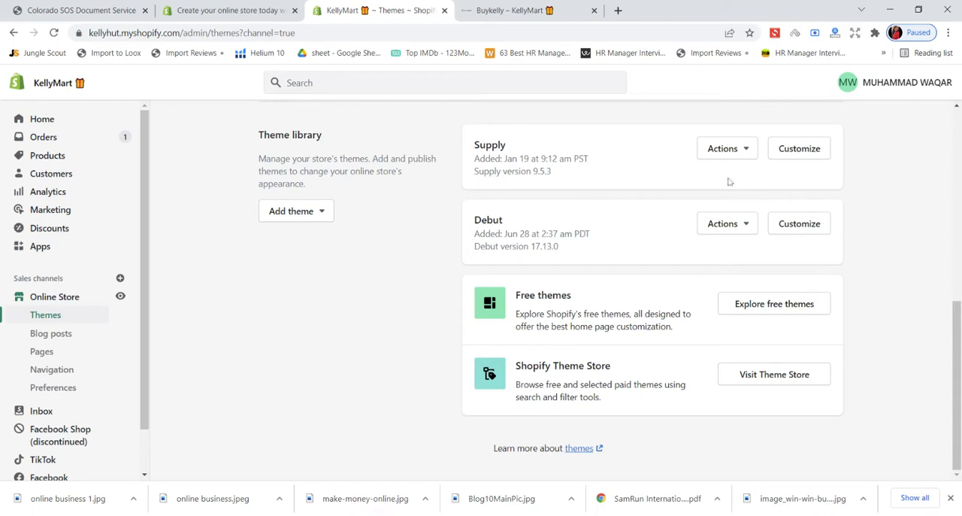
{"action": "scroll", "coordinate": [506, 215], "scroll_direction": "up", "scroll_amount": 6}
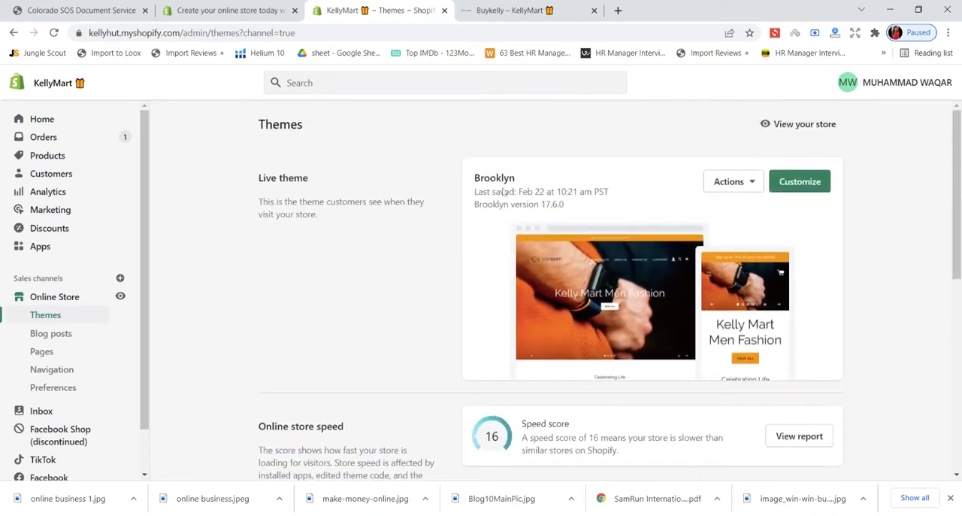
{"action": "scroll", "coordinate": [504, 192], "scroll_direction": "down", "scroll_amount": 6}
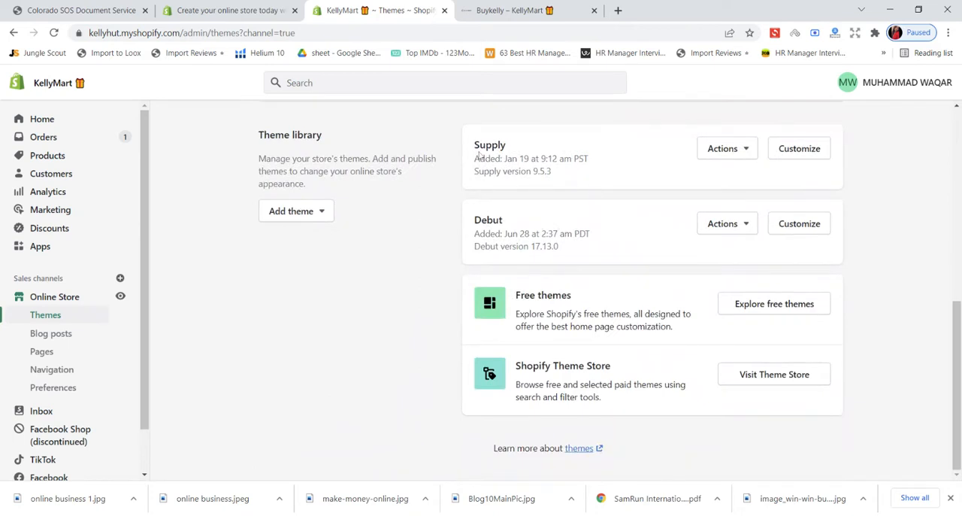
- Preview the Supply theme from the theme library and look through its home page layout
{"action": "left_click", "coordinate": [716, 154]}
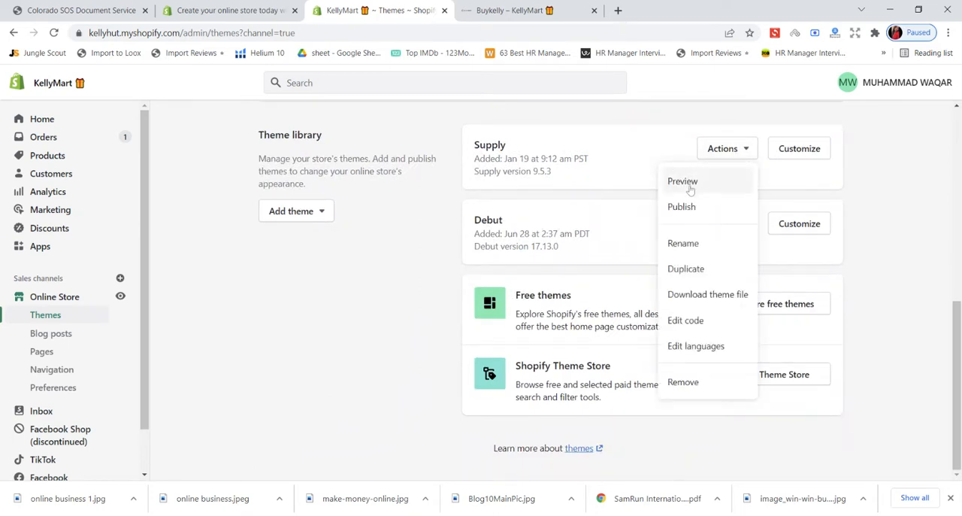
{"action": "left_click", "coordinate": [683, 181]}
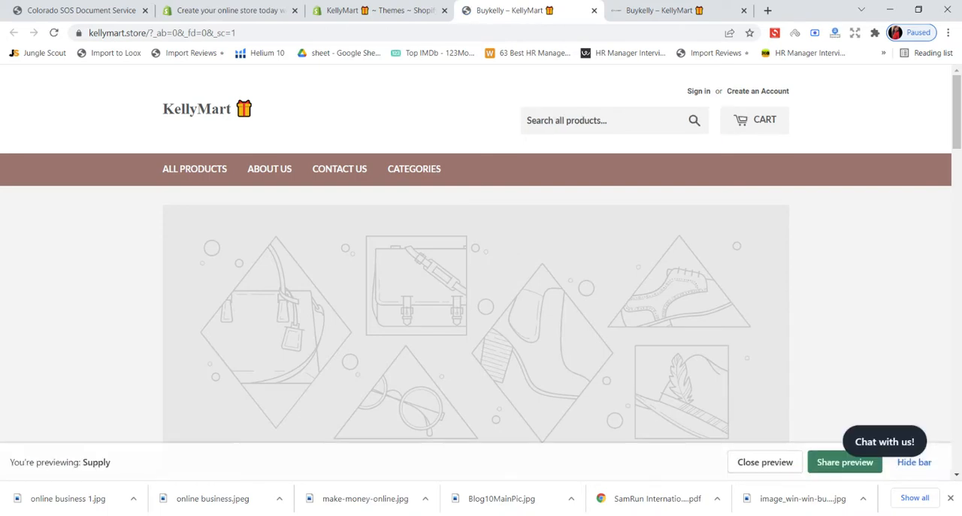
{"action": "scroll", "coordinate": [651, 204], "scroll_direction": "down", "scroll_amount": 8}
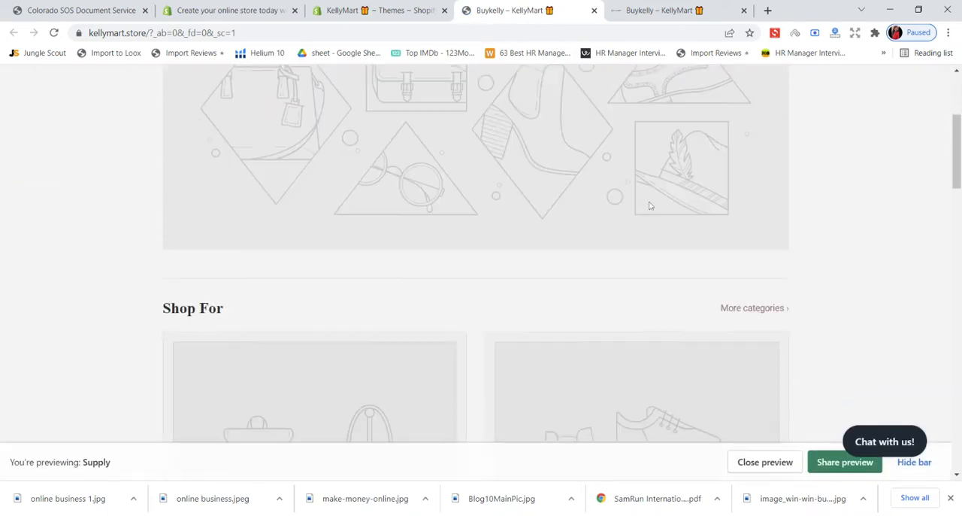
{"action": "scroll", "coordinate": [648, 205], "scroll_direction": "down", "scroll_amount": 8}
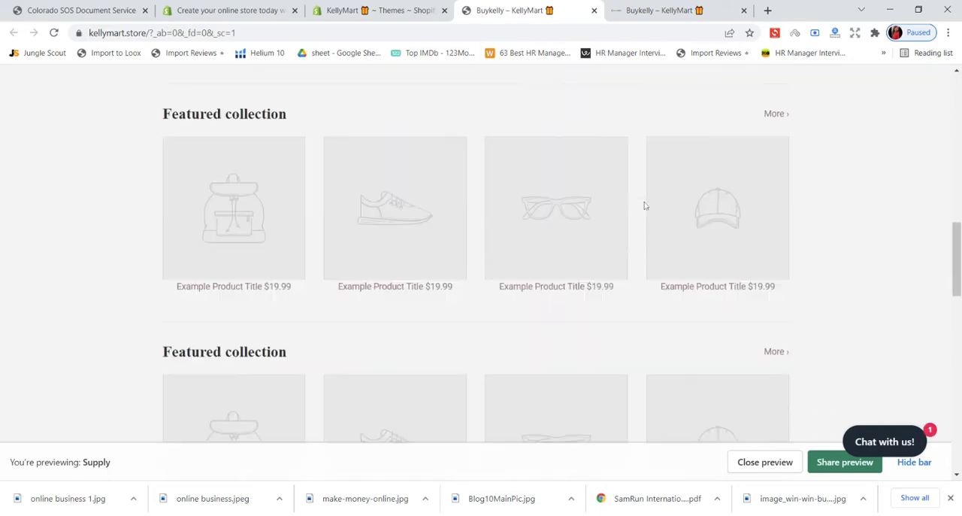
- Preview the Debut theme from the theme library and look through its home page sections
{"action": "left_click", "coordinate": [344, 10]}
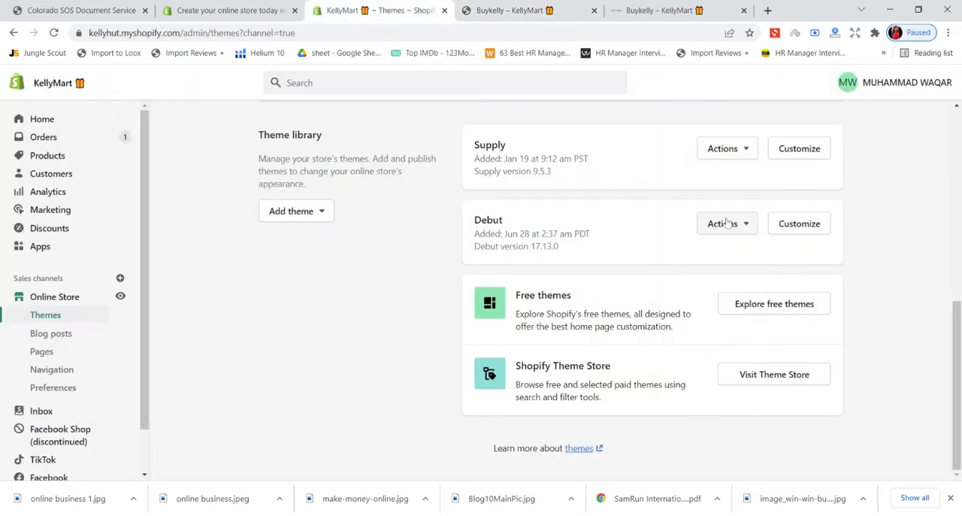
{"action": "left_click", "coordinate": [722, 223]}
{"action": "left_click", "coordinate": [714, 256]}
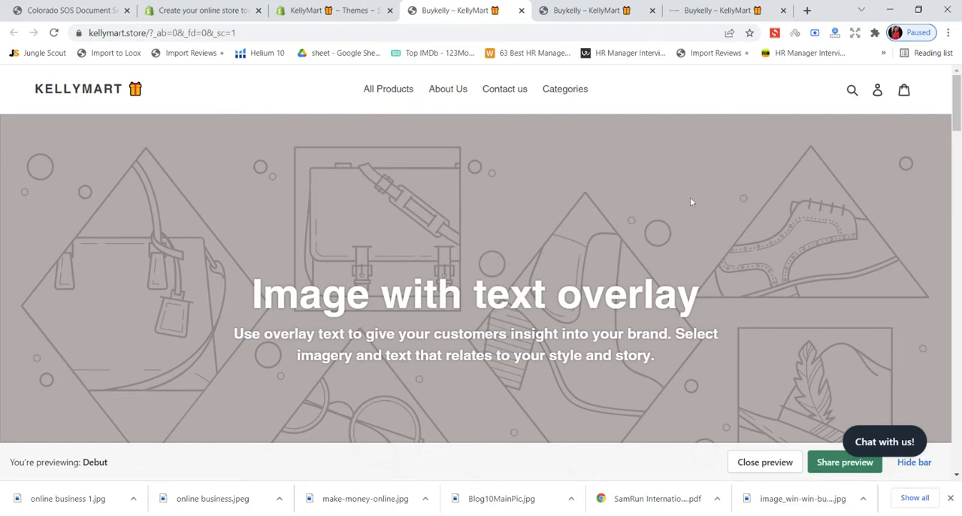
{"action": "scroll", "coordinate": [691, 197], "scroll_direction": "down", "scroll_amount": 8}
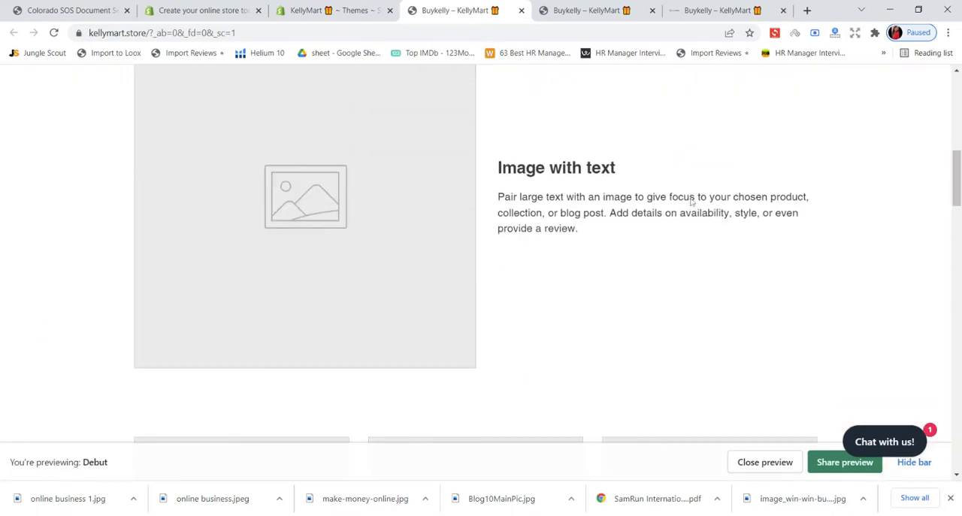
{"action": "scroll", "coordinate": [690, 199], "scroll_direction": "down", "scroll_amount": 7}
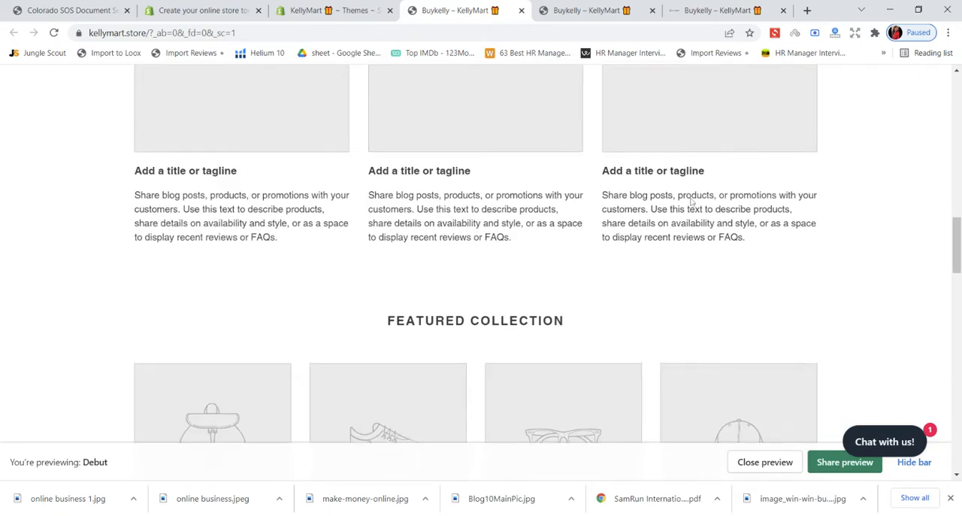
{"action": "scroll", "coordinate": [691, 201], "scroll_direction": "down", "scroll_amount": 10}
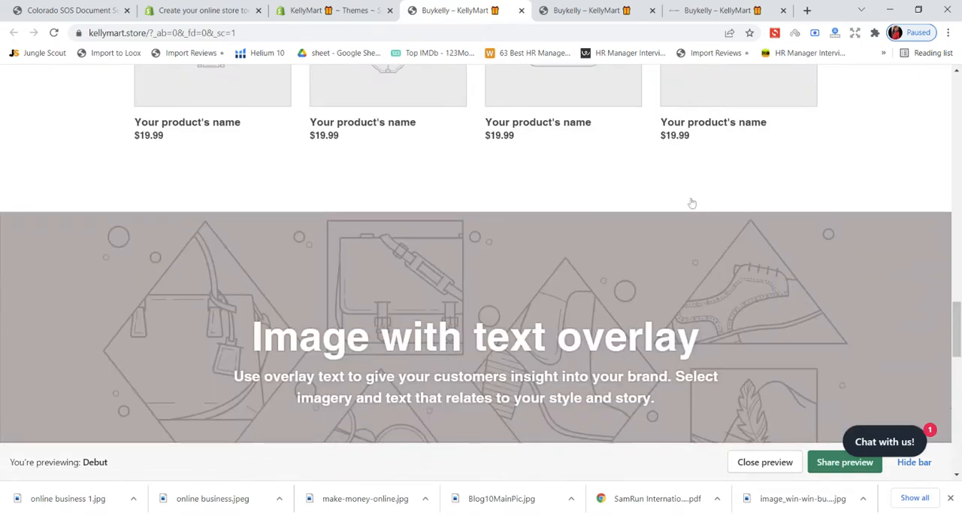
{"action": "scroll", "coordinate": [690, 203], "scroll_direction": "down", "scroll_amount": 7}
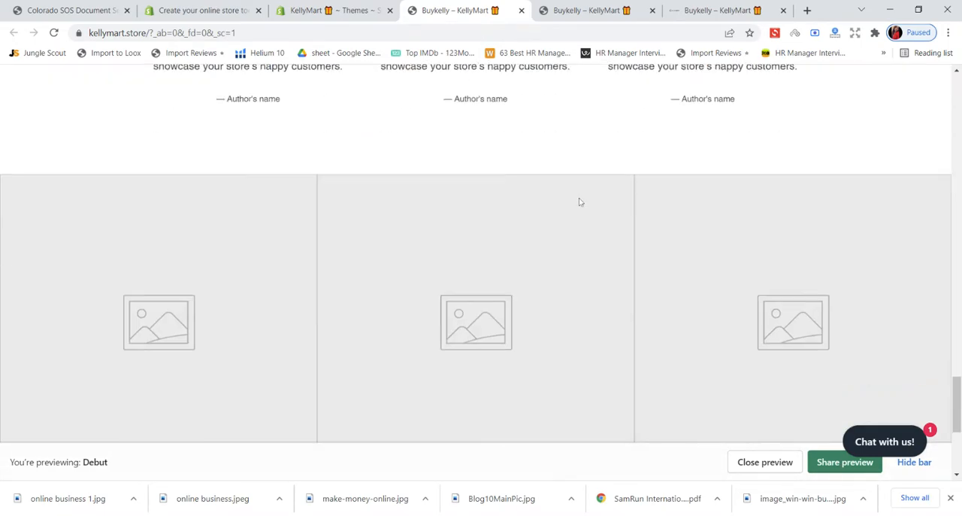
- Close the Supply theme preview and look over the live storefront's home page banner and collections again
{"action": "left_click", "coordinate": [355, 13]}
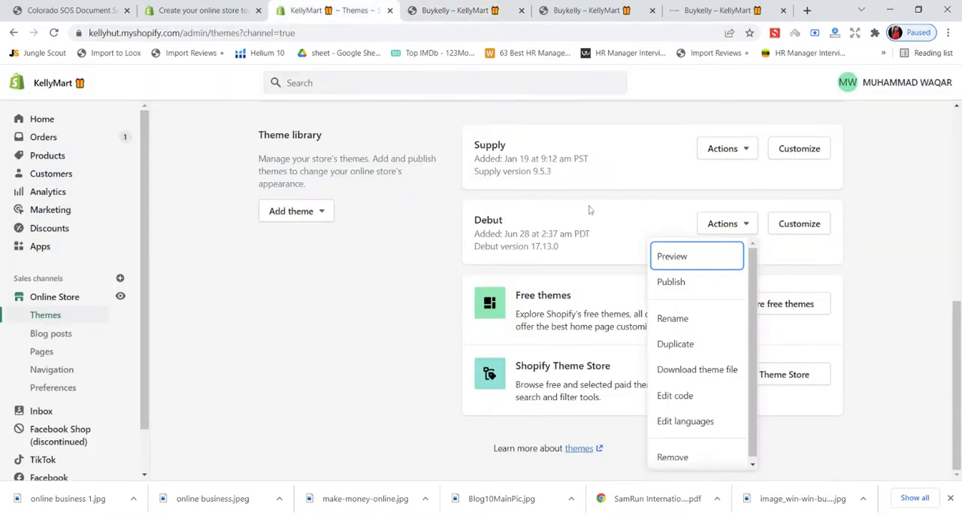
{"action": "left_click", "coordinate": [653, 11]}
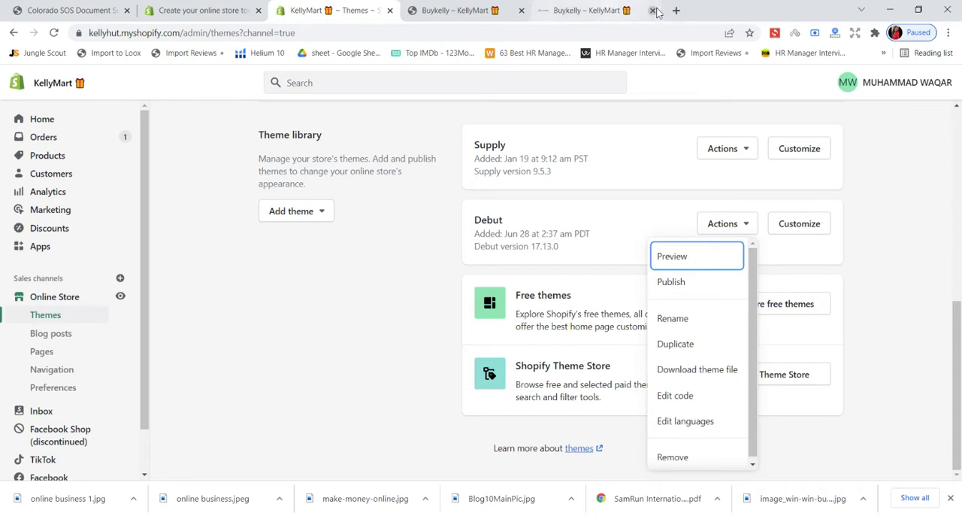
{"action": "left_click", "coordinate": [599, 11]}
{"action": "scroll", "coordinate": [546, 230], "scroll_direction": "up", "scroll_amount": 10}
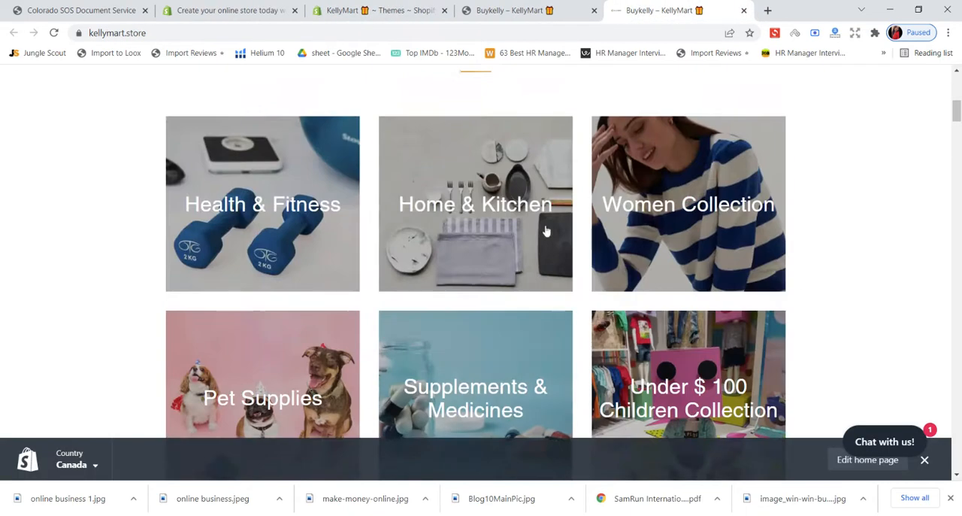
{"action": "scroll", "coordinate": [547, 230], "scroll_direction": "up", "scroll_amount": 3}
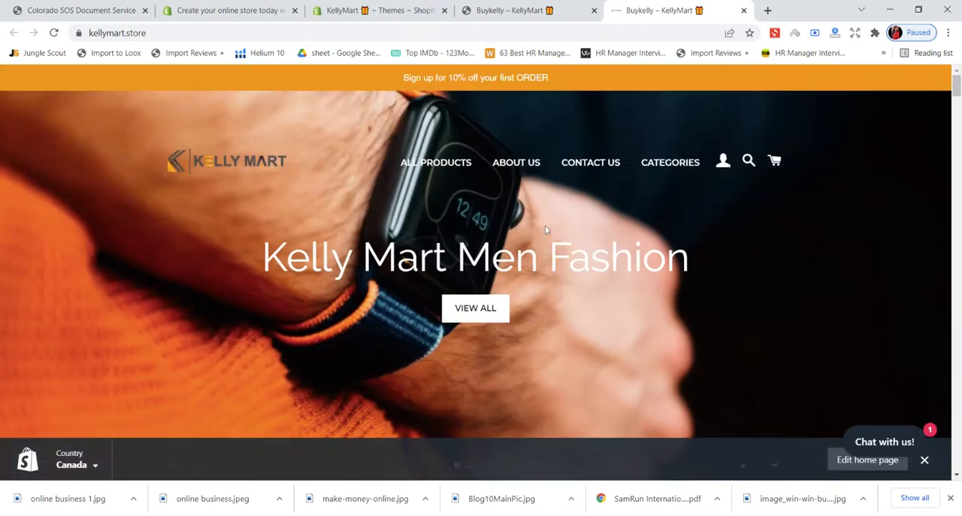
{"action": "scroll", "coordinate": [541, 228], "scroll_direction": "down", "scroll_amount": 12}
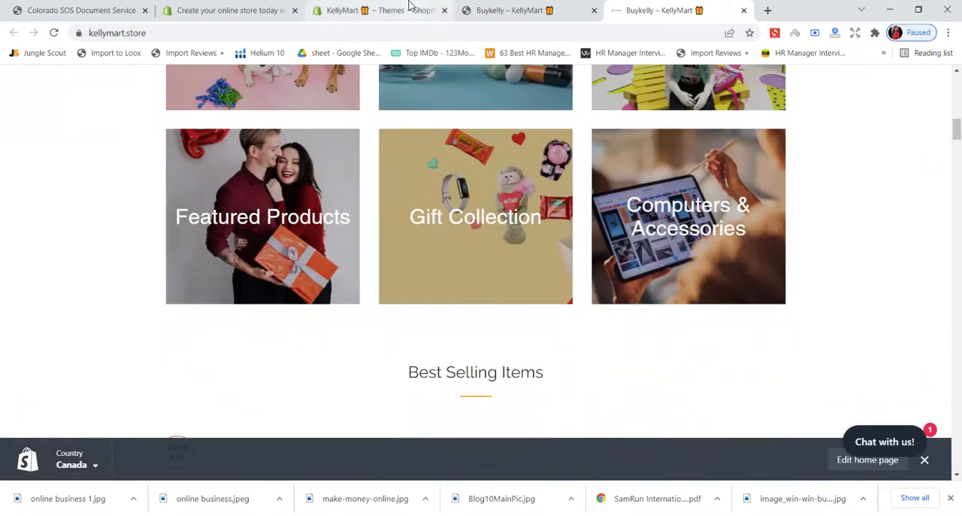
- Publish the Debut theme from the theme library as the store's live theme
{"action": "left_click", "coordinate": [409, 9]}
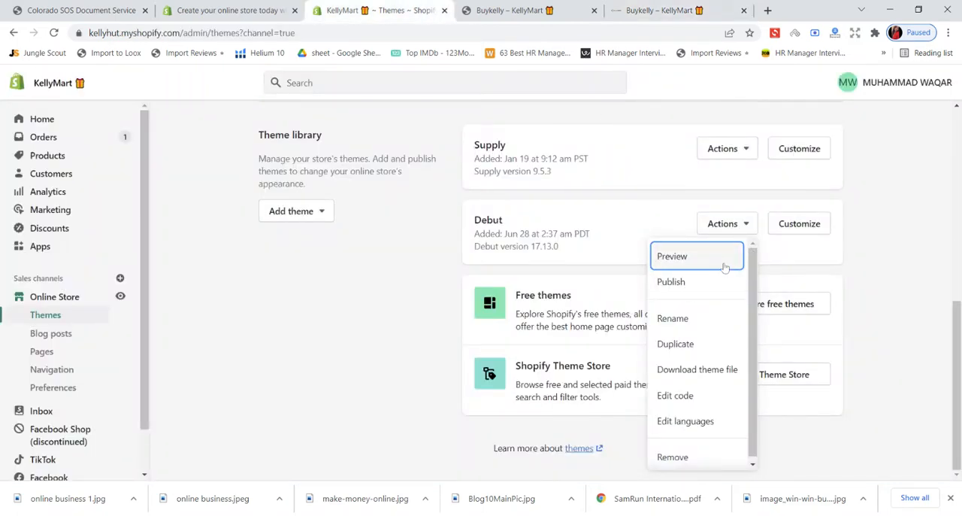
{"action": "left_click", "coordinate": [673, 283]}
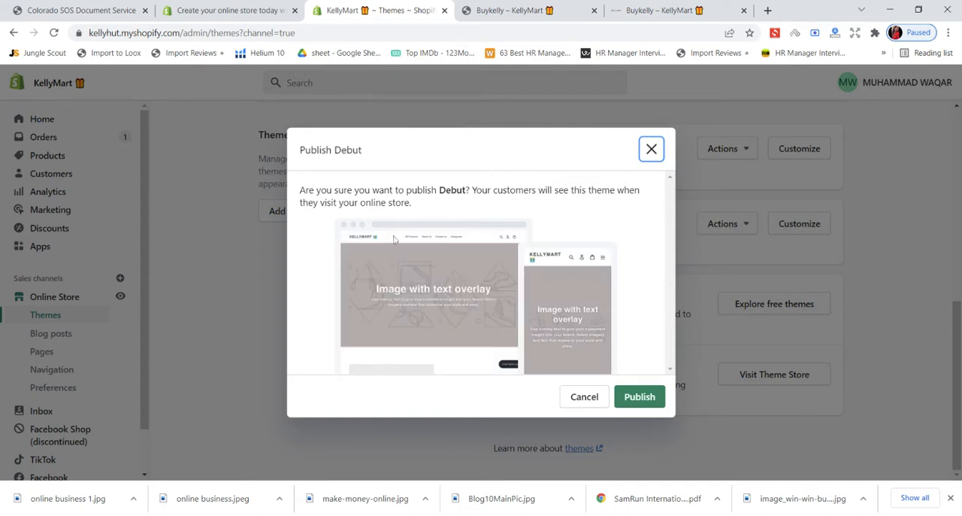
{"action": "left_click_drag", "start_coordinate": [300, 190], "coordinate": [475, 191]}
{"action": "left_click", "coordinate": [629, 397]}
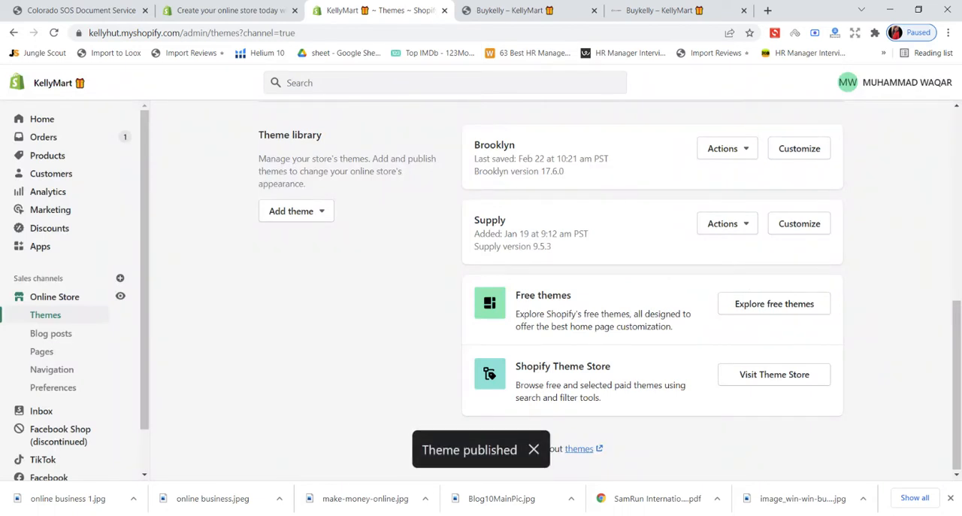
- Close the leftover Debut preview and the old storefront page
{"action": "left_click", "coordinate": [575, 15]}
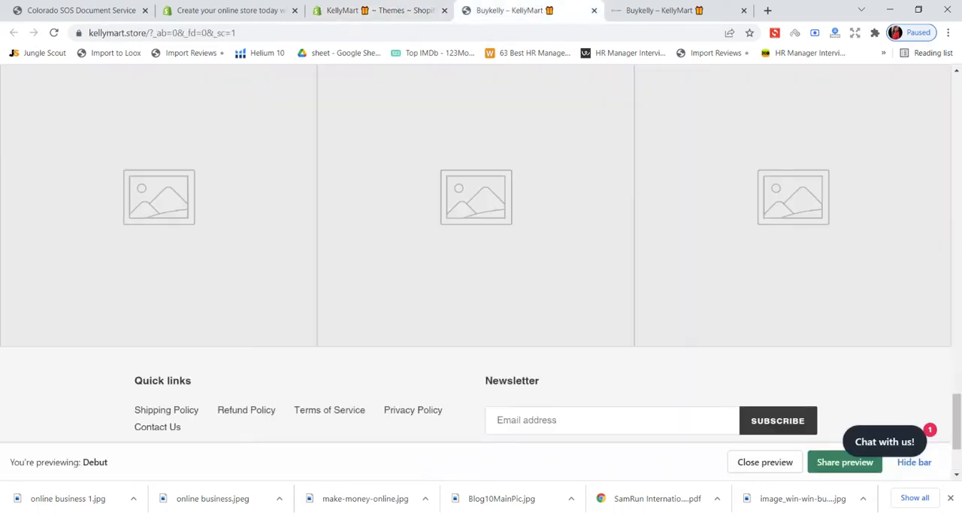
{"action": "left_click", "coordinate": [594, 11]}
{"action": "left_click", "coordinate": [594, 11]}
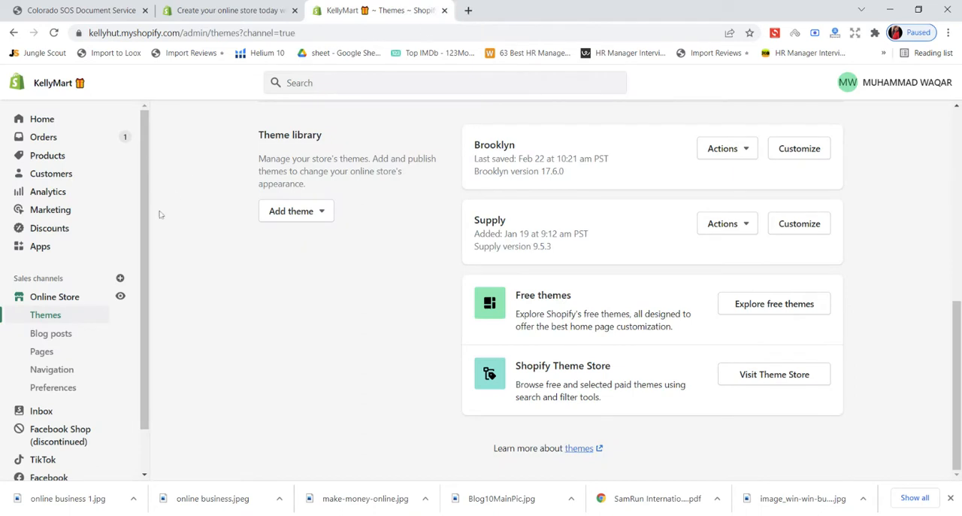
- View the live online store from the admin and look through the Debut theme's home page sections
{"action": "left_click", "coordinate": [120, 296]}
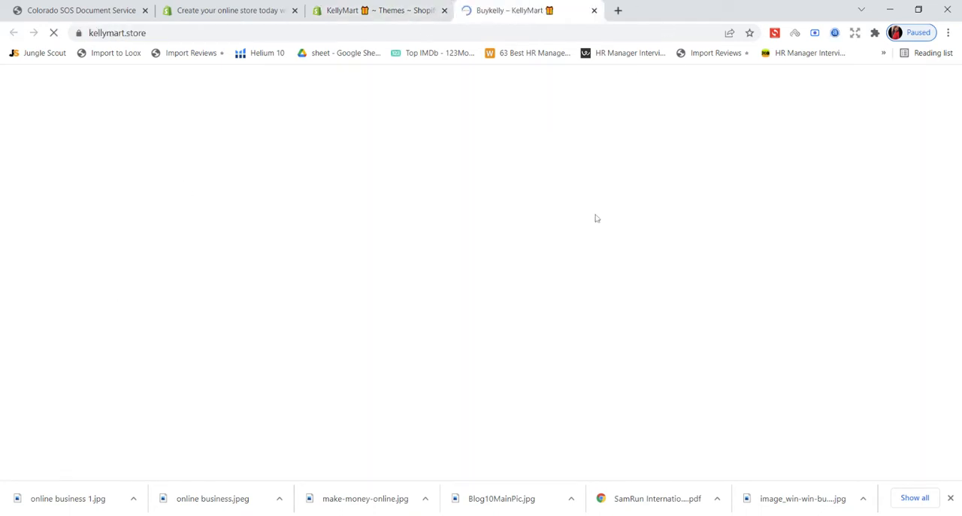
{"action": "scroll", "coordinate": [618, 210], "scroll_direction": "down", "scroll_amount": 3}
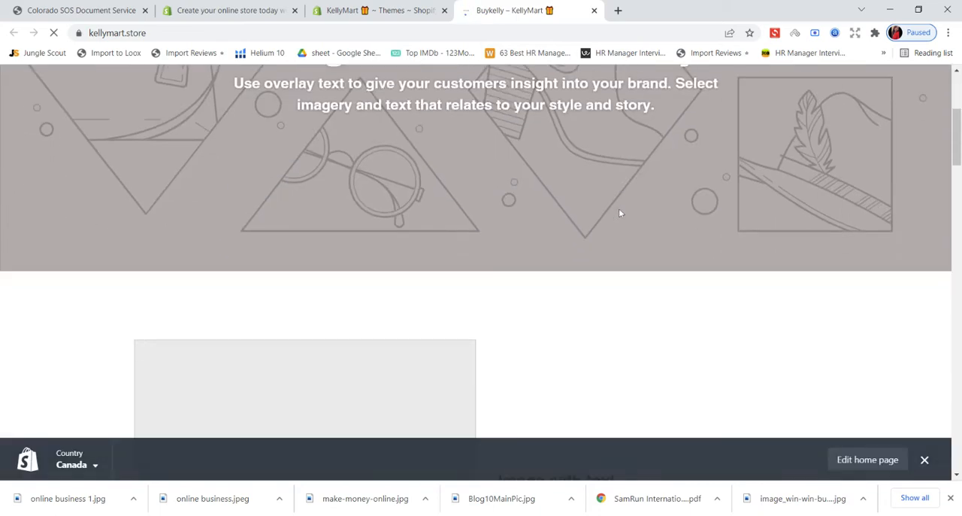
{"action": "scroll", "coordinate": [619, 212], "scroll_direction": "down", "scroll_amount": 8}
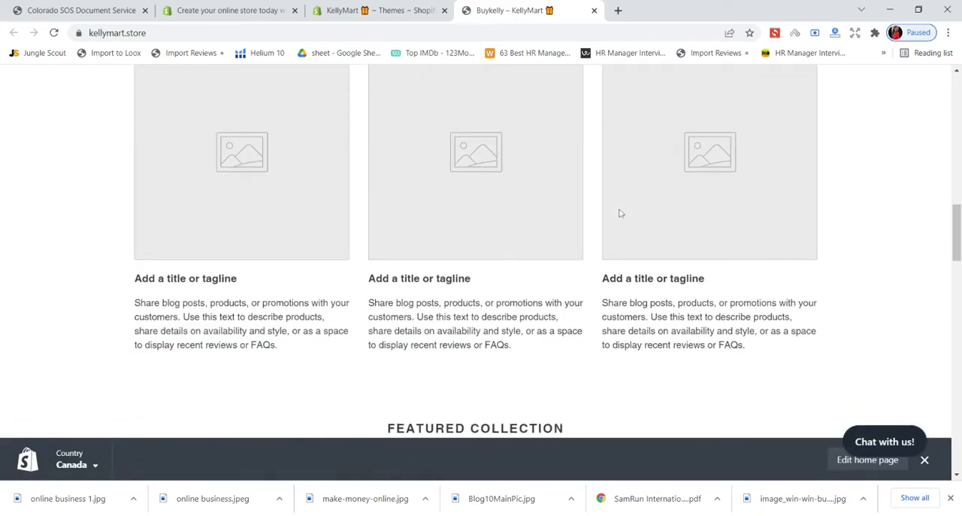
{"action": "scroll", "coordinate": [619, 213], "scroll_direction": "down", "scroll_amount": 10}
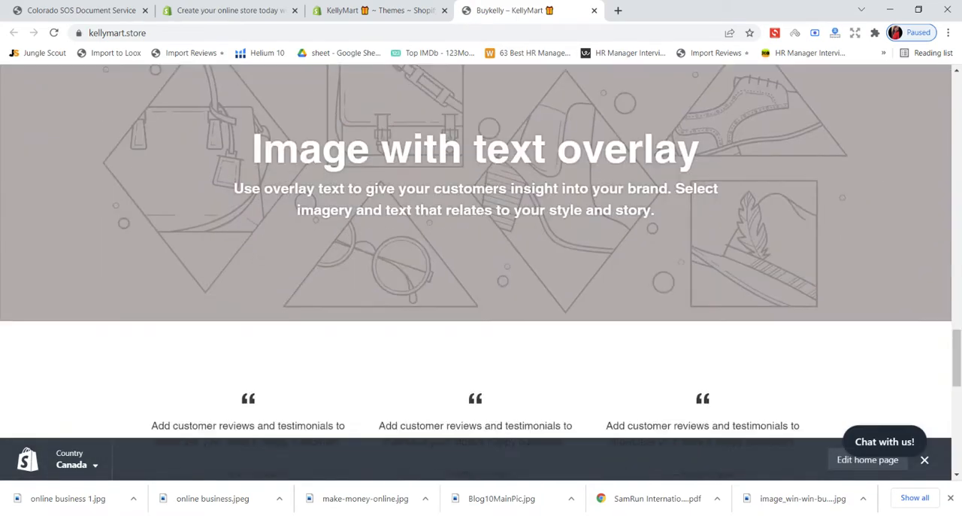
{"action": "scroll", "coordinate": [609, 186], "scroll_direction": "up", "scroll_amount": 15}
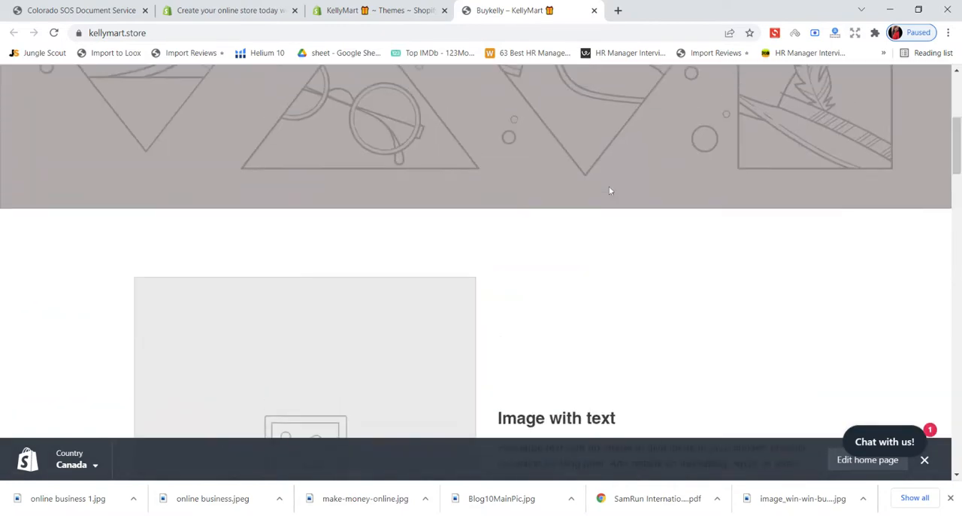
{"action": "scroll", "coordinate": [609, 190], "scroll_direction": "up", "scroll_amount": 4}
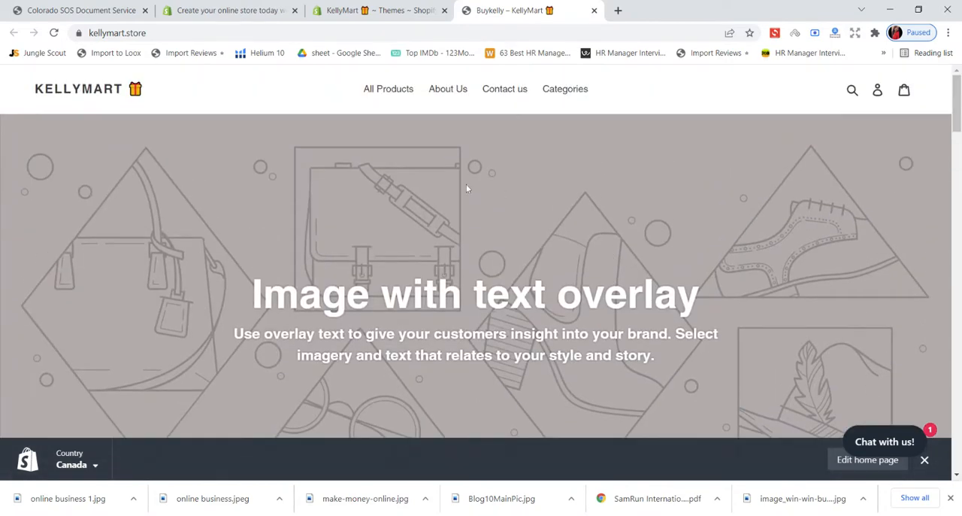
- Go back to the admin's themes page and open the live Debut theme for customization
{"action": "left_click", "coordinate": [376, 11]}
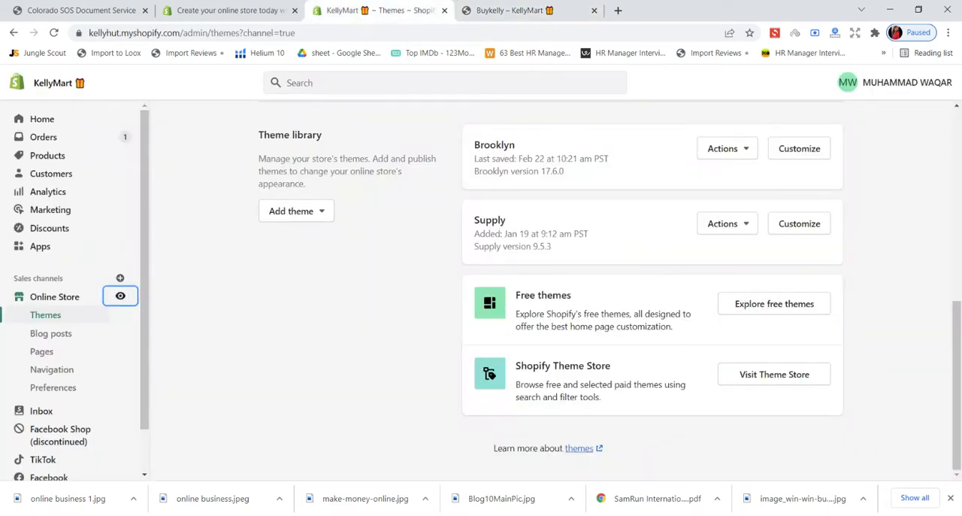
{"action": "scroll", "coordinate": [539, 265], "scroll_direction": "up", "scroll_amount": 7}
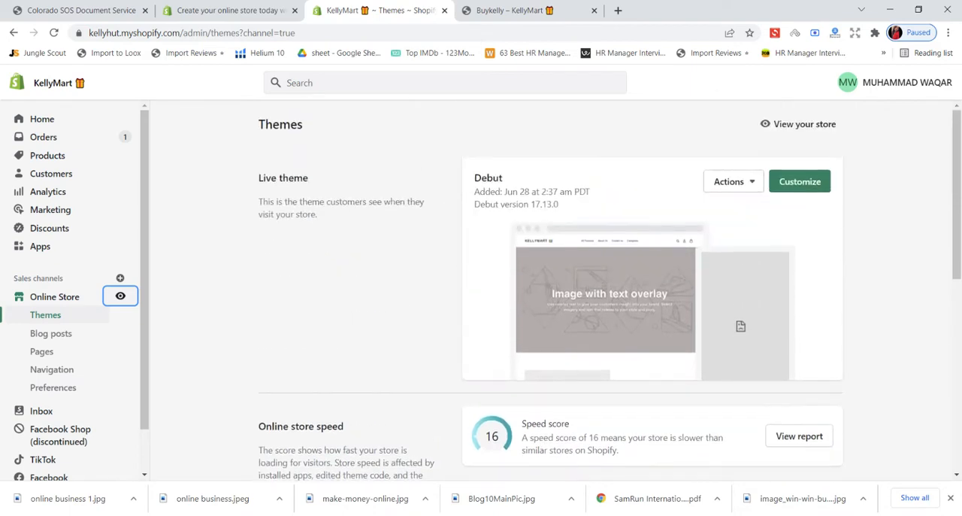
{"action": "scroll", "coordinate": [539, 240], "scroll_direction": "down", "scroll_amount": 7}
{"action": "scroll", "coordinate": [538, 229], "scroll_direction": "up", "scroll_amount": 6}
{"action": "scroll", "coordinate": [538, 228], "scroll_direction": "down", "scroll_amount": 6}
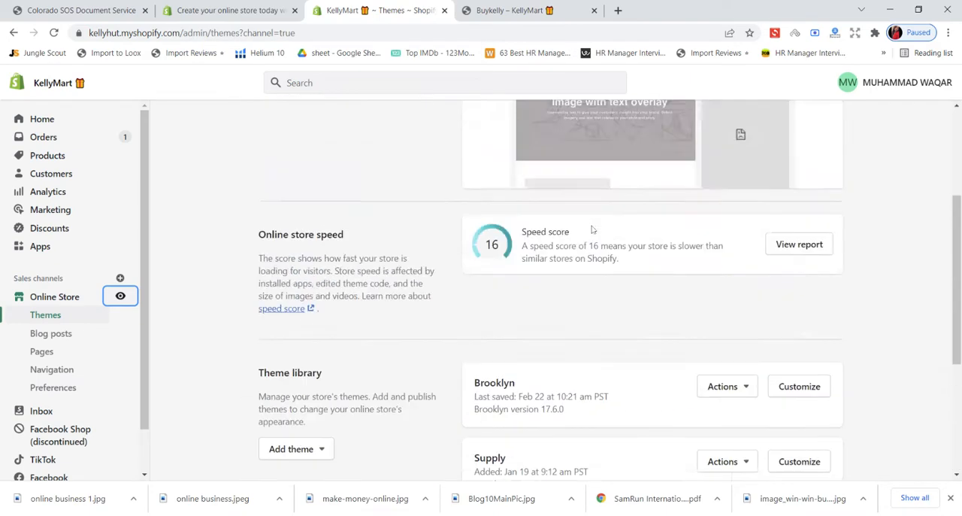
{"action": "scroll", "coordinate": [594, 229], "scroll_direction": "up", "scroll_amount": 5}
{"action": "scroll", "coordinate": [593, 229], "scroll_direction": "up", "scroll_amount": 2}
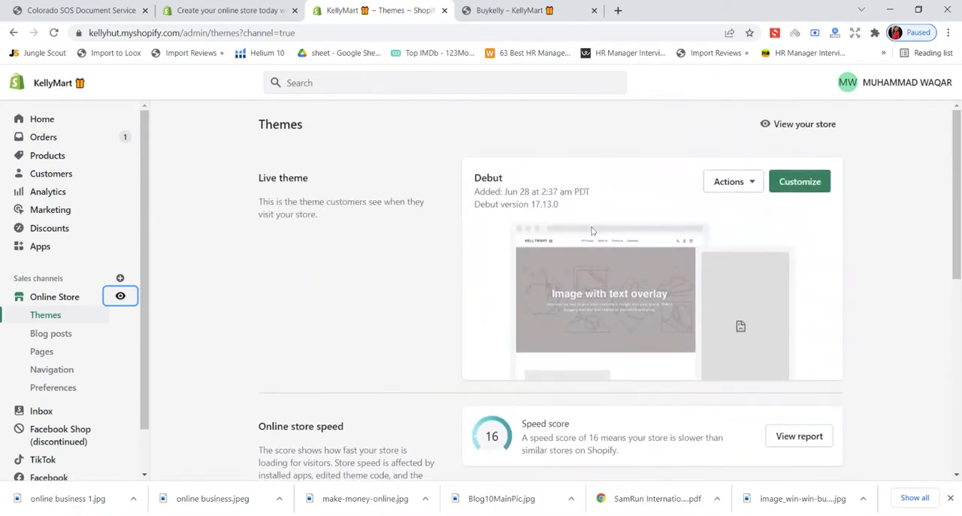
{"action": "left_click", "coordinate": [789, 186]}
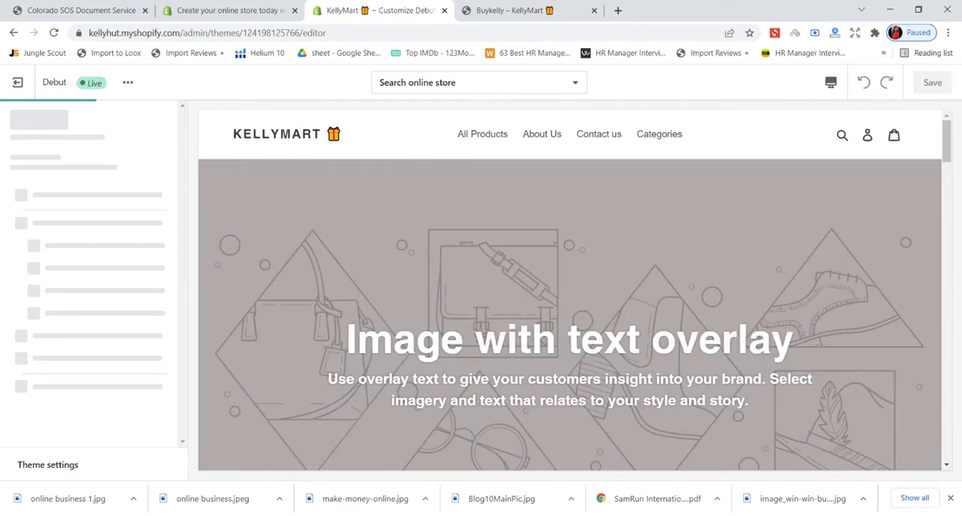
{"action": "scroll", "coordinate": [534, 244], "scroll_direction": "down", "scroll_amount": 10}
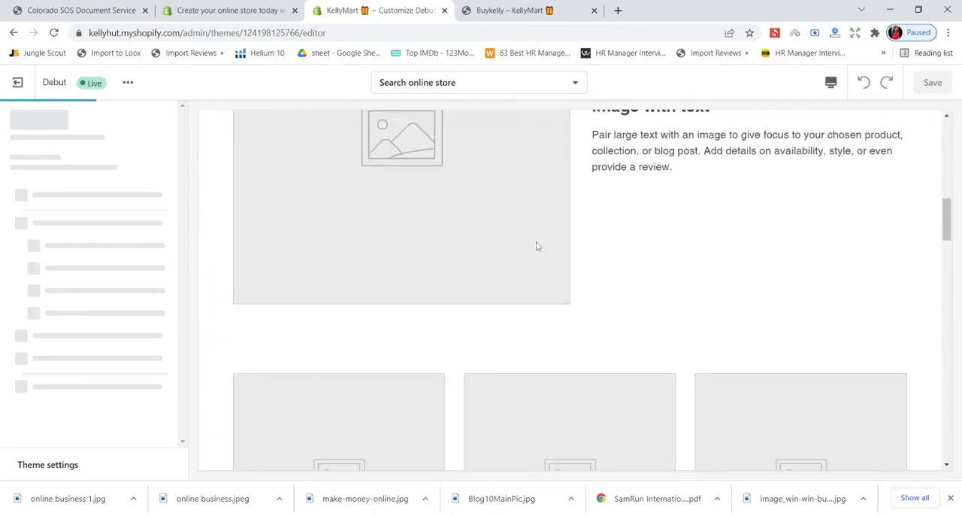
{"action": "scroll", "coordinate": [539, 243], "scroll_direction": "up", "scroll_amount": 10}
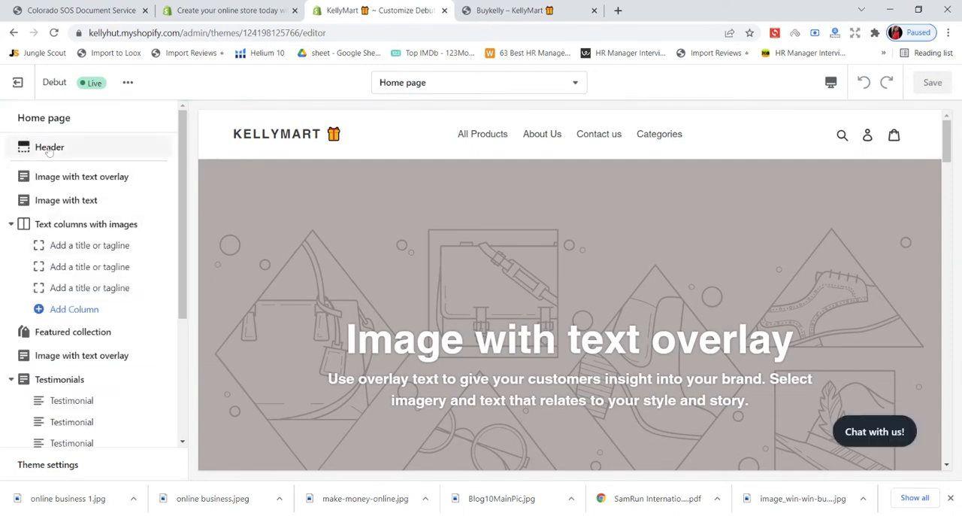
- Open the home page's Header section settings and set the logo alignment to Centered after comparing it with Left
{"action": "left_click", "coordinate": [75, 152]}
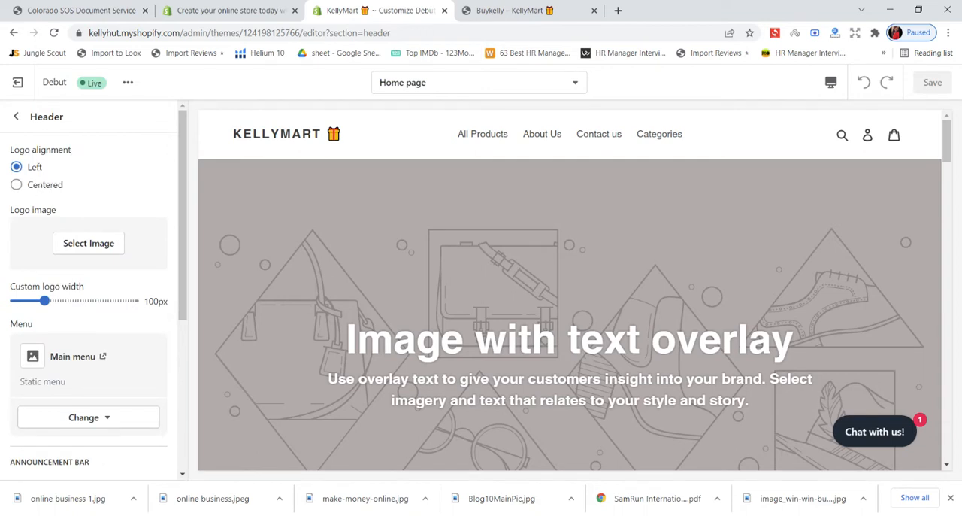
{"action": "left_click", "coordinate": [43, 190]}
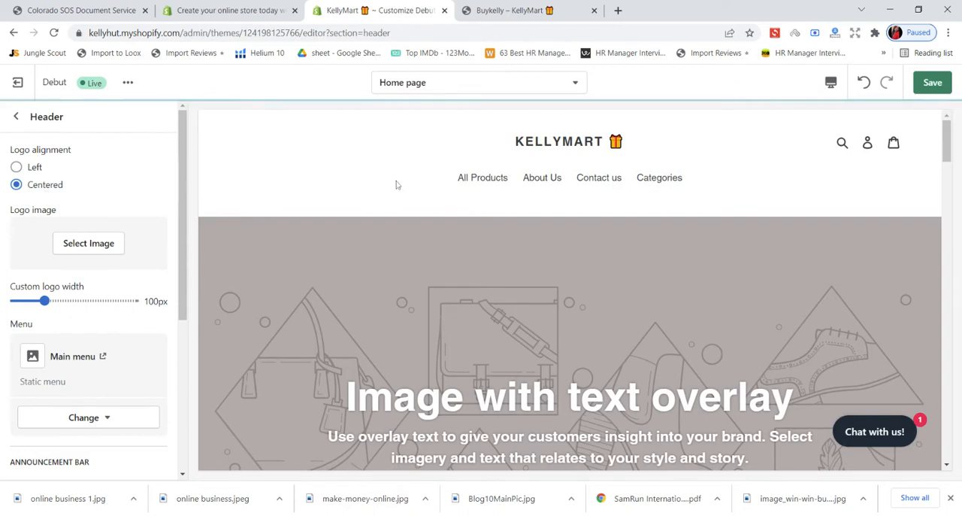
{"action": "left_click", "coordinate": [38, 171]}
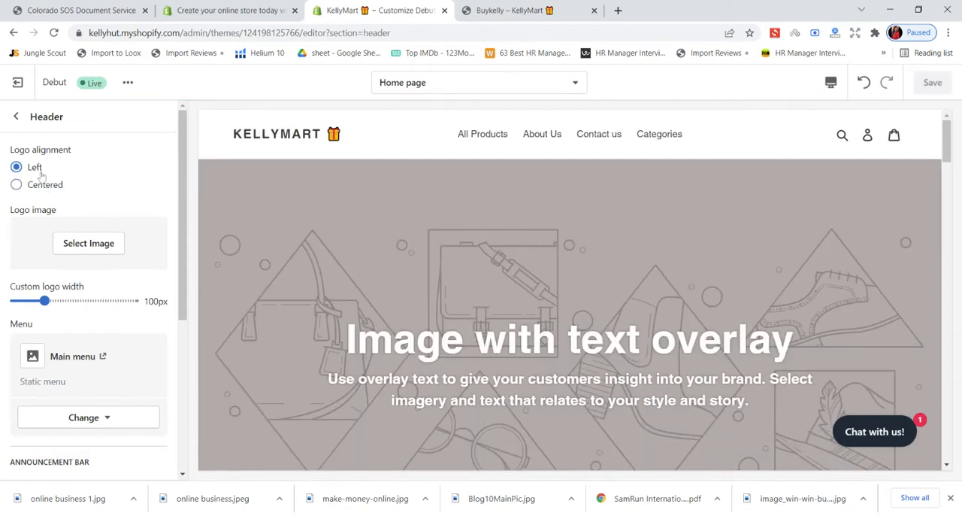
{"action": "left_click", "coordinate": [50, 187]}
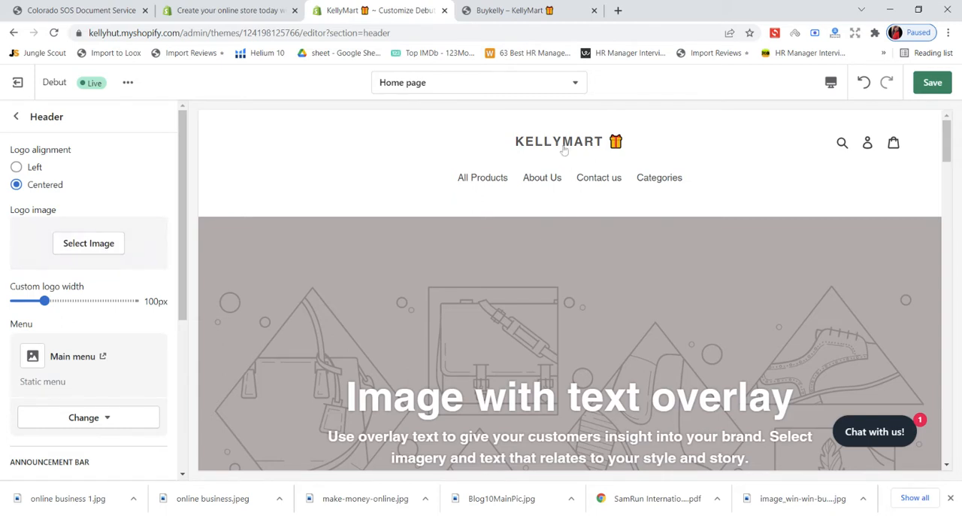
- Set the Kelly Mart logo from the image library as the header's logo image and save the theme
{"action": "left_click", "coordinate": [98, 243]}
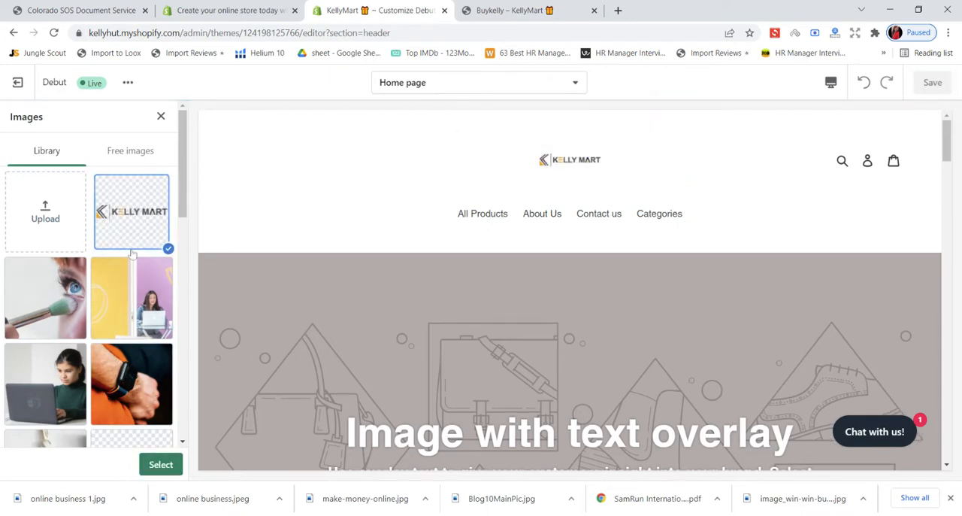
{"action": "left_click", "coordinate": [154, 466]}
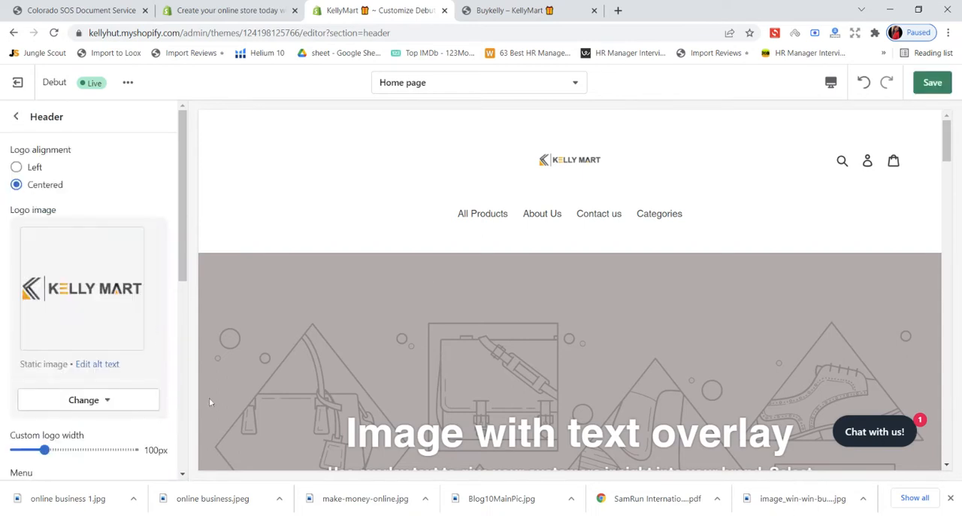
{"action": "left_click", "coordinate": [932, 82]}
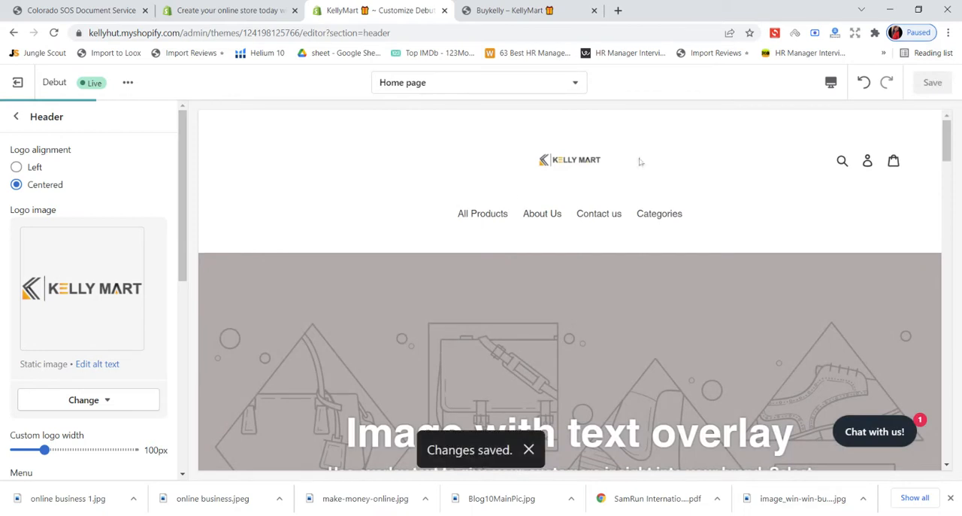
- Set the header's logo alignment to Left, save the theme, and return to the home page section list
{"action": "left_click", "coordinate": [37, 170]}
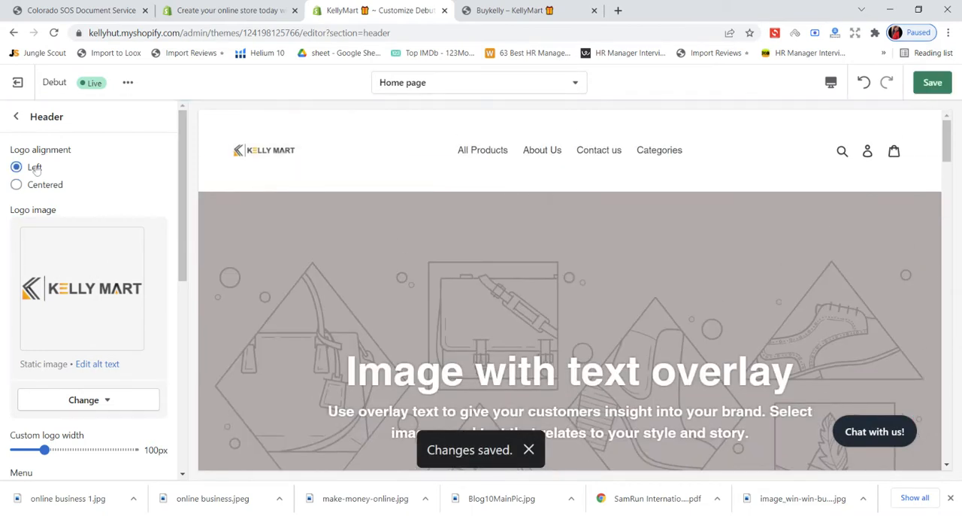
{"action": "left_click", "coordinate": [931, 85]}
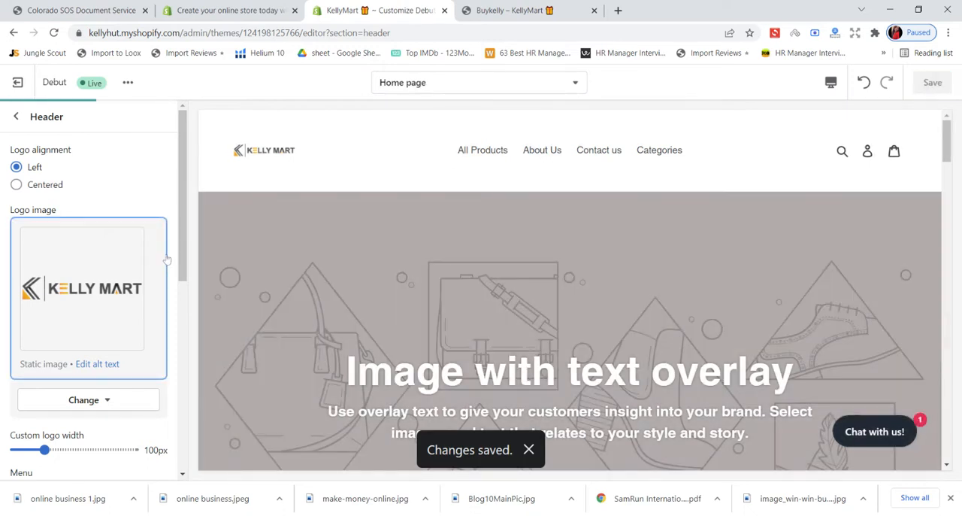
{"action": "scroll", "coordinate": [129, 306], "scroll_direction": "down", "scroll_amount": 3}
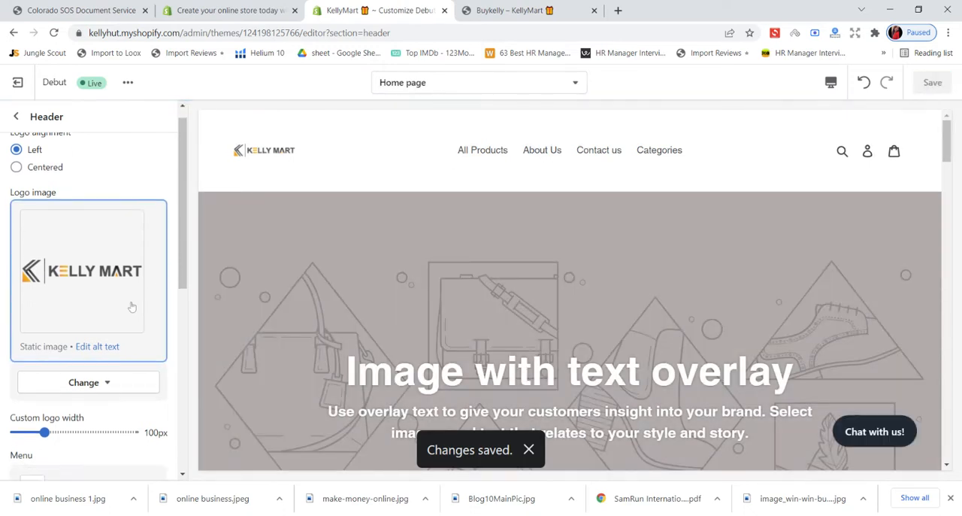
{"action": "scroll", "coordinate": [129, 306], "scroll_direction": "down", "scroll_amount": 2}
{"action": "scroll", "coordinate": [129, 307], "scroll_direction": "up", "scroll_amount": 5}
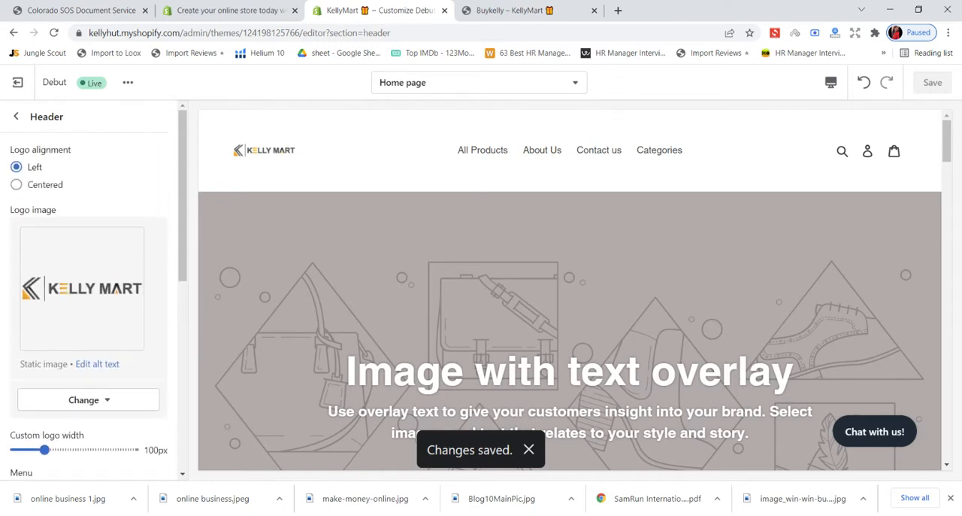
{"action": "left_click", "coordinate": [15, 117]}
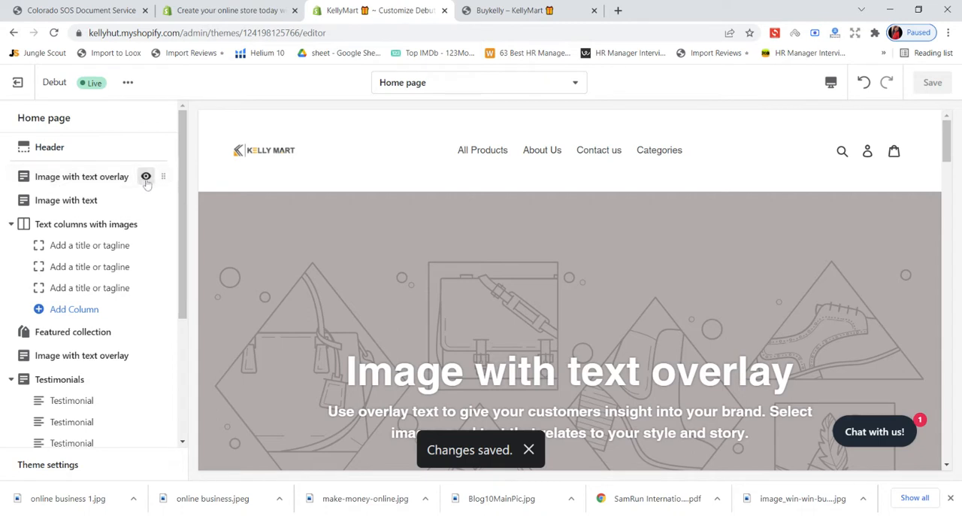
- Hide the first Image with text overlay section on the home page and show it again
{"action": "left_click", "coordinate": [146, 179]}
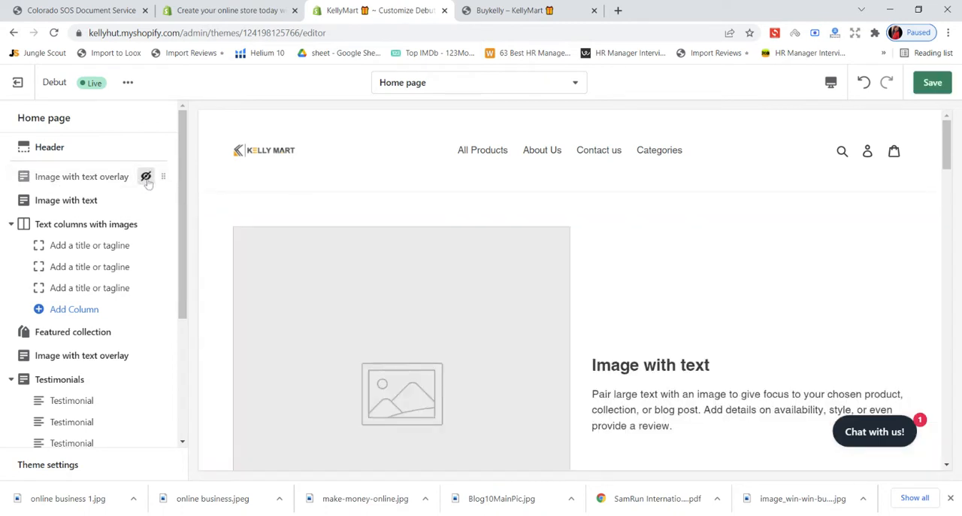
{"action": "left_click", "coordinate": [146, 177]}
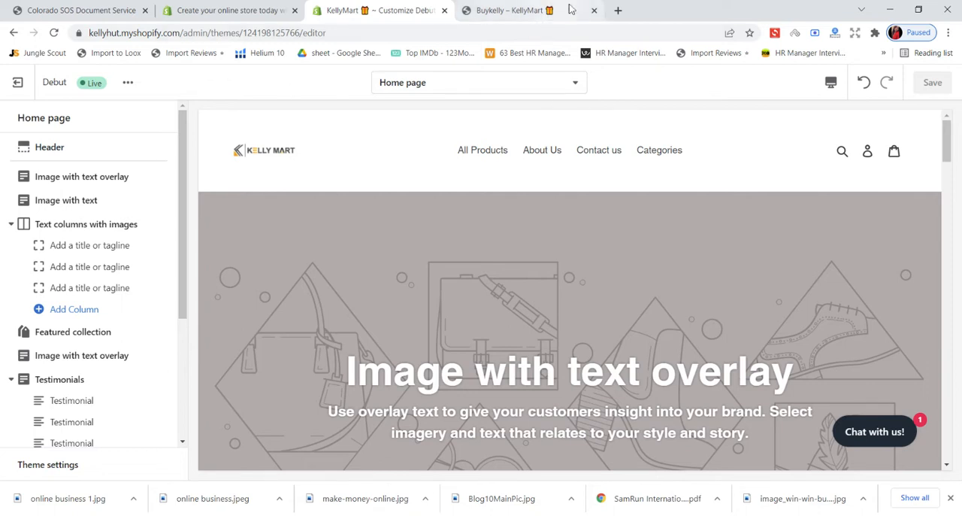
- Search the web for "home and kitchen images royalty" in a new browser tab
{"action": "left_click", "coordinate": [617, 11]}
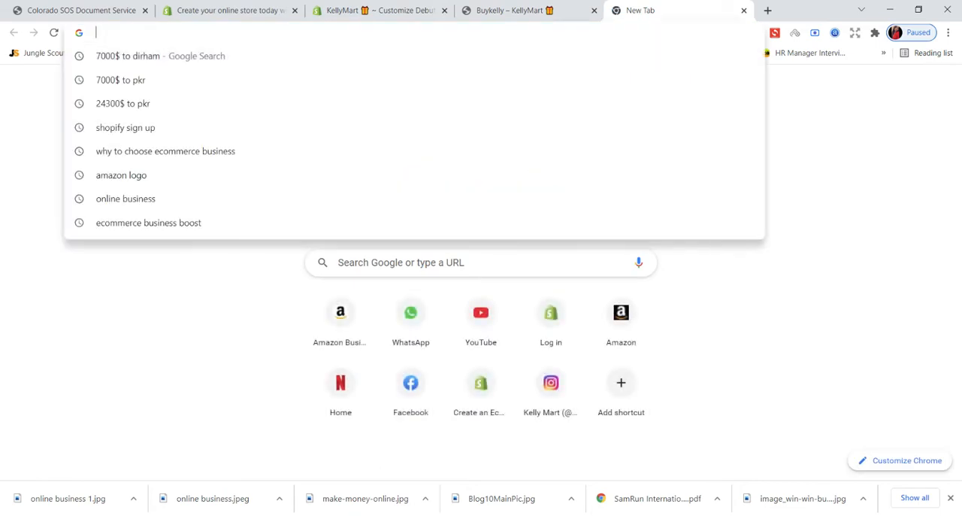
{"action": "type", "text": "home "}
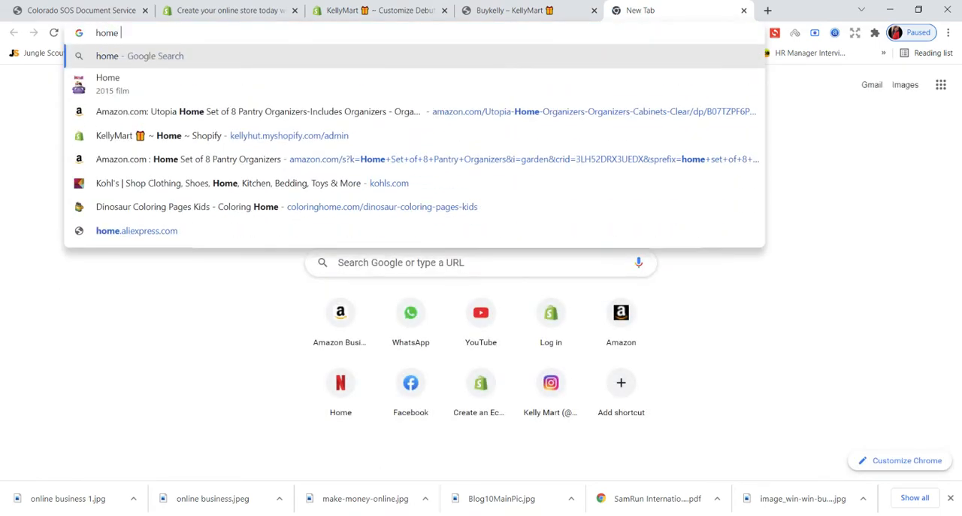
{"action": "type", "text": "an "}
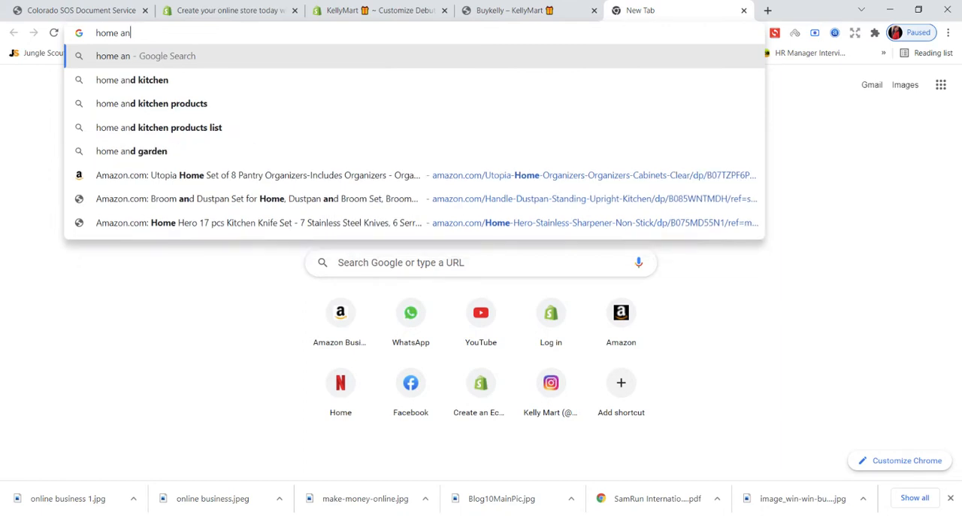
{"action": "type", "text": "d kitchen "}
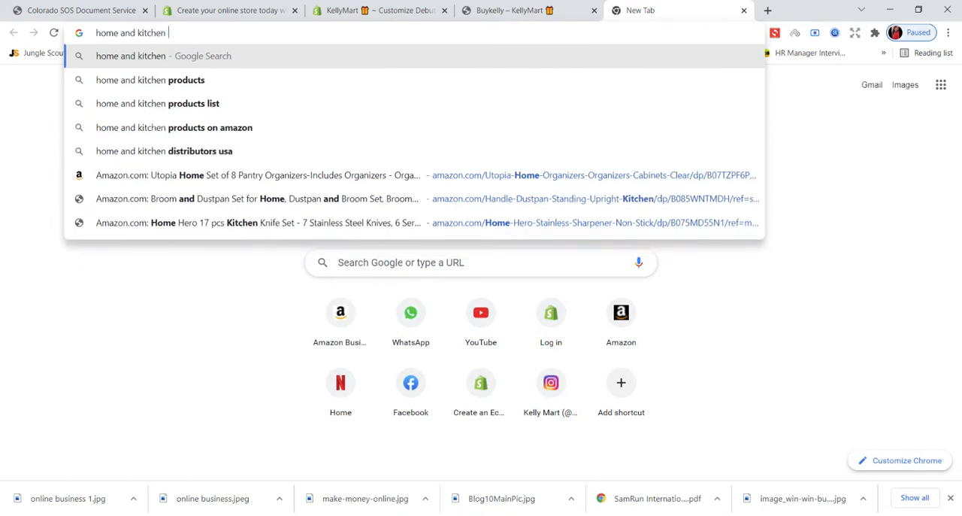
{"action": "type", "text": "i"}
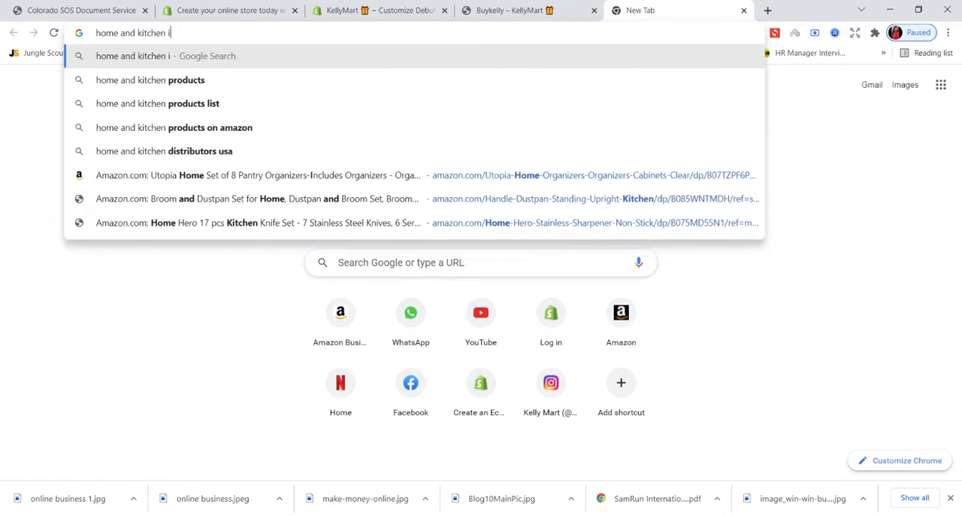
{"action": "type", "text": "mages royalty"}
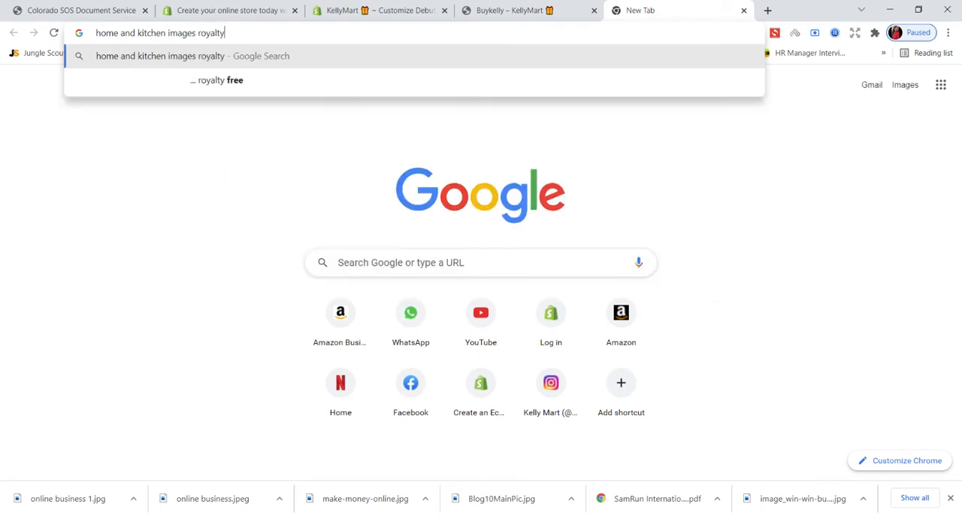
{"action": "key", "text": "Return"}
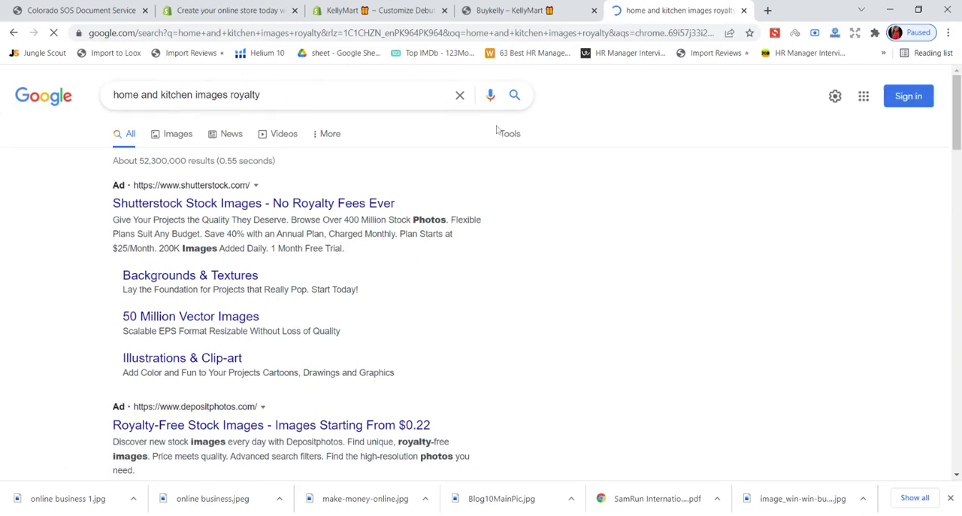
- Open the Unsplash "1500+ Kitchen Pictures" page from the search results
{"action": "scroll", "coordinate": [498, 129], "scroll_direction": "down", "scroll_amount": 3}
{"action": "scroll", "coordinate": [436, 219], "scroll_direction": "down", "scroll_amount": 6}
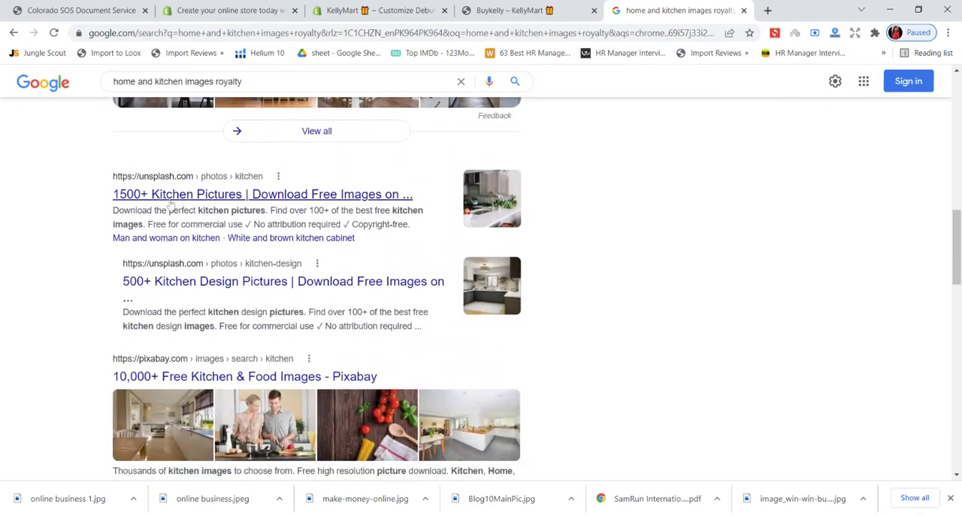
{"action": "left_click", "coordinate": [155, 195]}
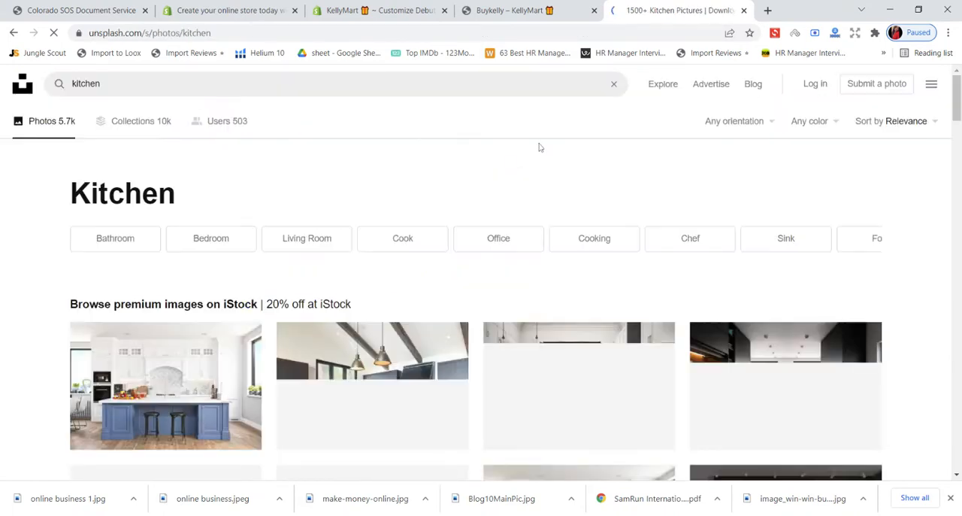
{"action": "scroll", "coordinate": [389, 184], "scroll_direction": "down", "scroll_amount": 4}
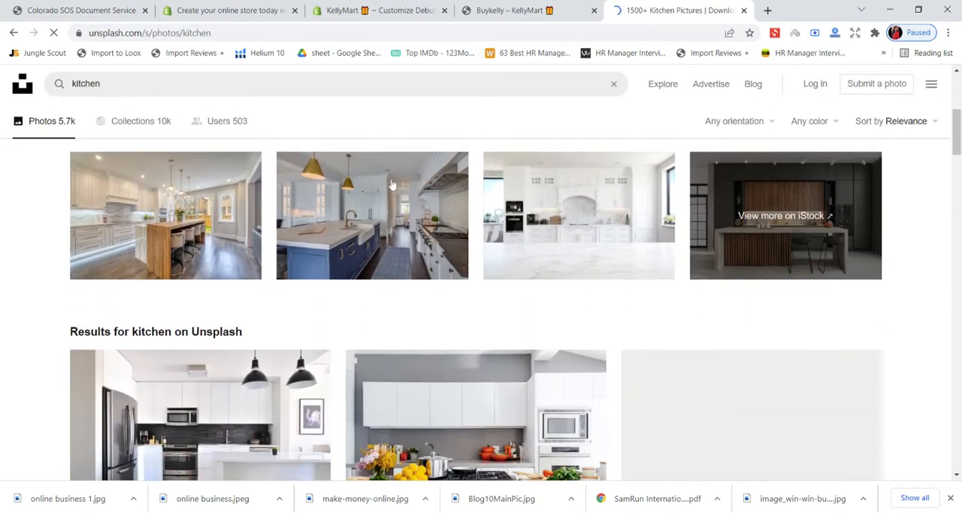
- Check the image with text overlay banner in the Shopify theme editor and return to the Unsplash kitchen photos
{"action": "left_click", "coordinate": [253, 8]}
{"action": "left_click", "coordinate": [338, 9]}
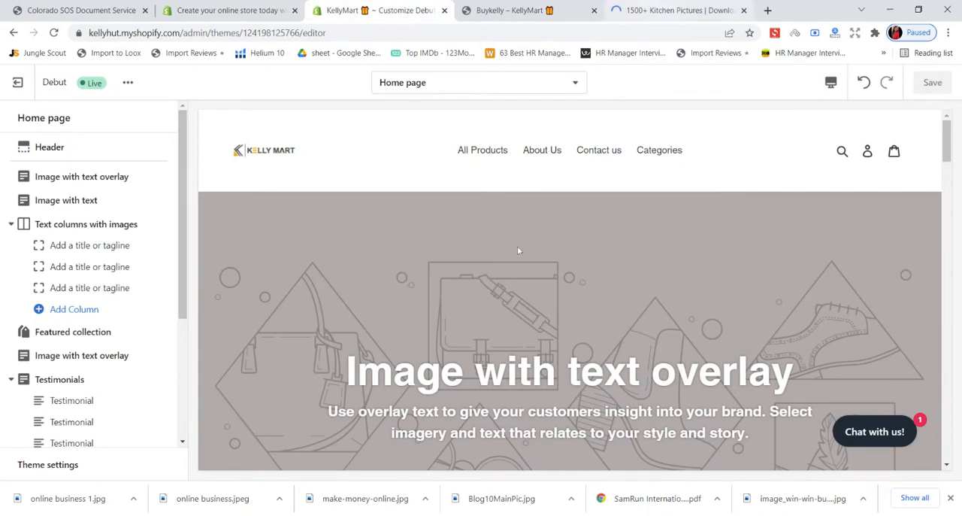
{"action": "left_click", "coordinate": [674, 9]}
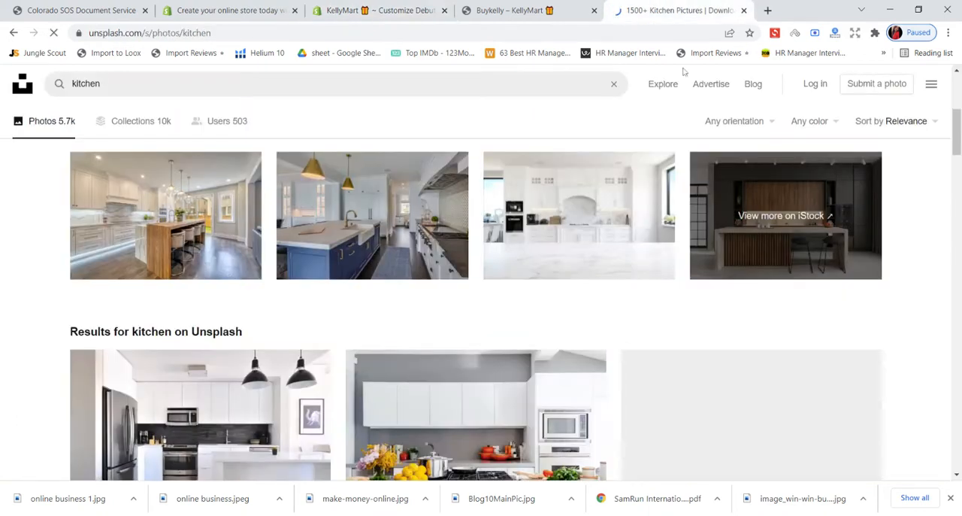
- Look through the Unsplash kitchen photos and preview the one with the apple tray and hanging cutting board, closing it again
{"action": "scroll", "coordinate": [578, 248], "scroll_direction": "down", "scroll_amount": 3}
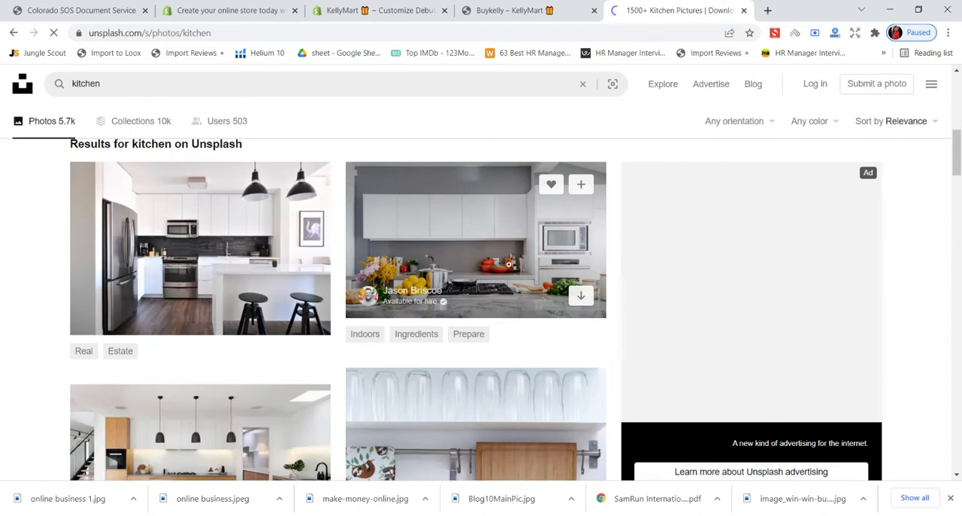
{"action": "scroll", "coordinate": [645, 293], "scroll_direction": "down", "scroll_amount": 4}
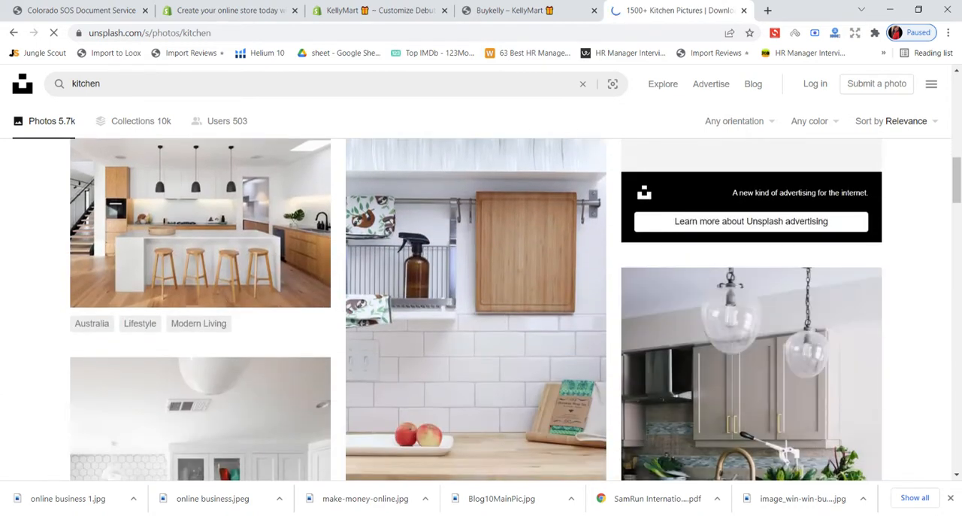
{"action": "scroll", "coordinate": [481, 308], "scroll_direction": "down", "scroll_amount": 1}
{"action": "scroll", "coordinate": [900, 356], "scroll_direction": "down", "scroll_amount": 1}
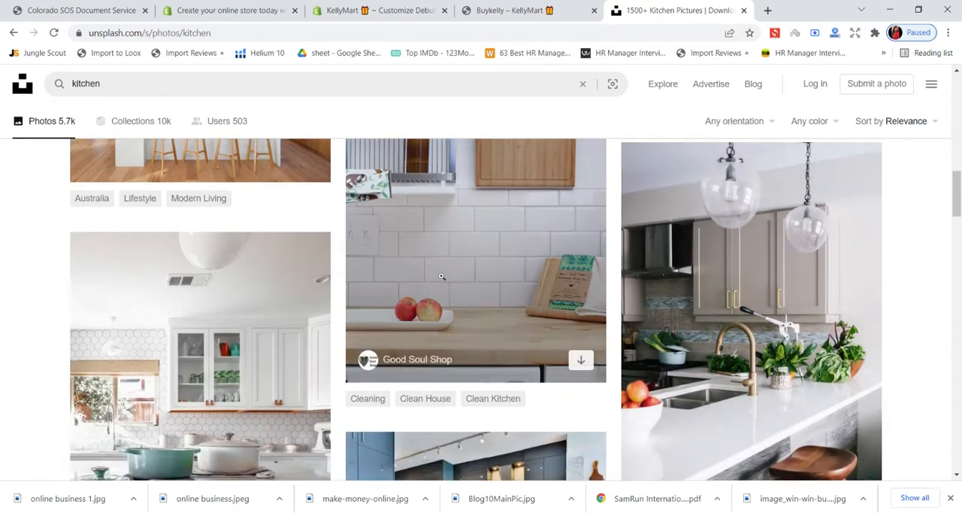
{"action": "scroll", "coordinate": [429, 247], "scroll_direction": "down", "scroll_amount": 2}
{"action": "scroll", "coordinate": [466, 259], "scroll_direction": "down", "scroll_amount": 2}
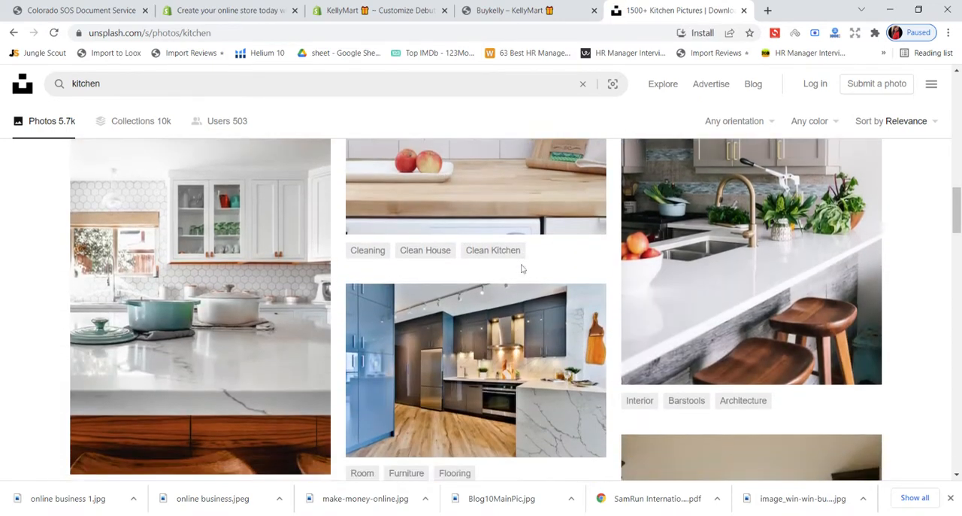
{"action": "scroll", "coordinate": [468, 260], "scroll_direction": "up", "scroll_amount": 5}
{"action": "left_click", "coordinate": [468, 260]}
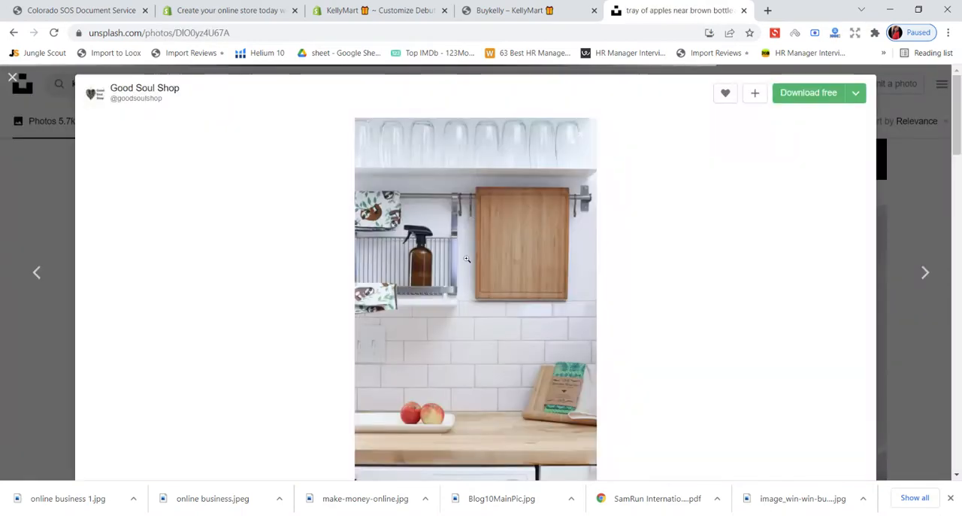
{"action": "left_click", "coordinate": [13, 78]}
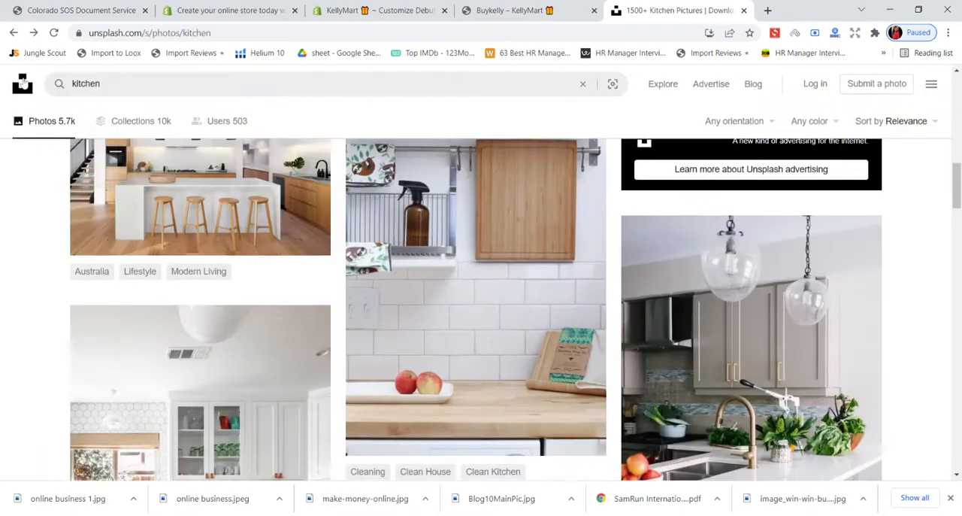
- Preview the photo of the white kitchen island with four wooden stools and close it
{"action": "scroll", "coordinate": [345, 236], "scroll_direction": "down", "scroll_amount": 2}
{"action": "scroll", "coordinate": [345, 237], "scroll_direction": "up", "scroll_amount": 3}
{"action": "left_click", "coordinate": [233, 227]}
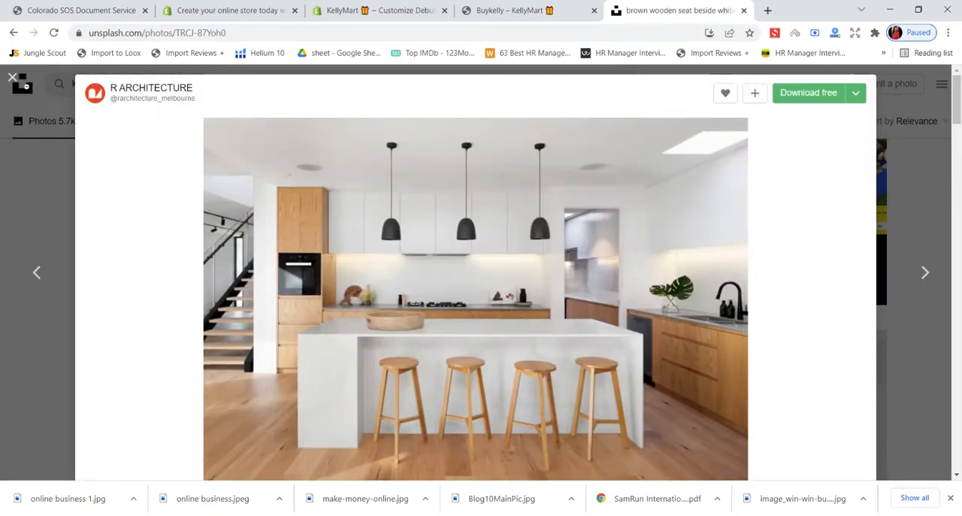
{"action": "left_click", "coordinate": [13, 78]}
- Download the free photo of the white kitchen counter with the open cookbook, red spatulas and cutting boards, and close its preview
{"action": "scroll", "coordinate": [397, 248], "scroll_direction": "down", "scroll_amount": 10}
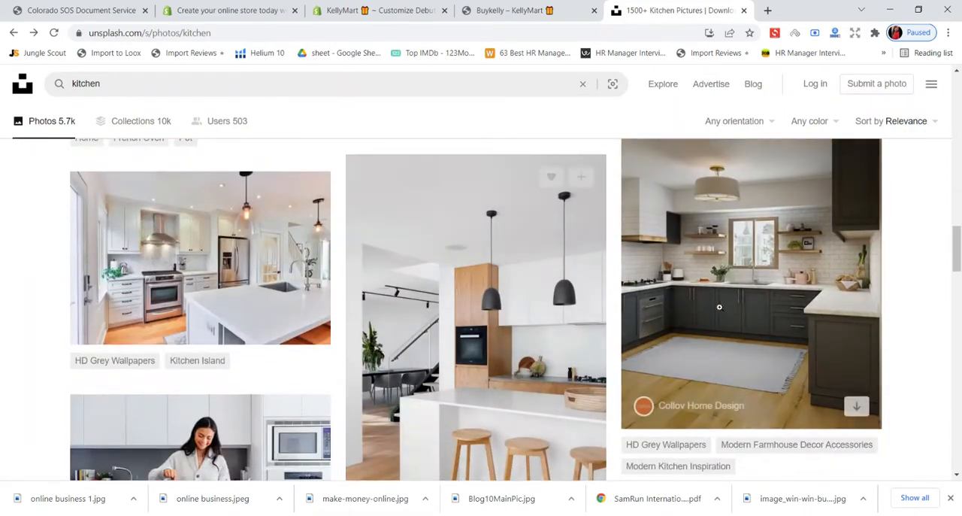
{"action": "scroll", "coordinate": [816, 323], "scroll_direction": "down", "scroll_amount": 3}
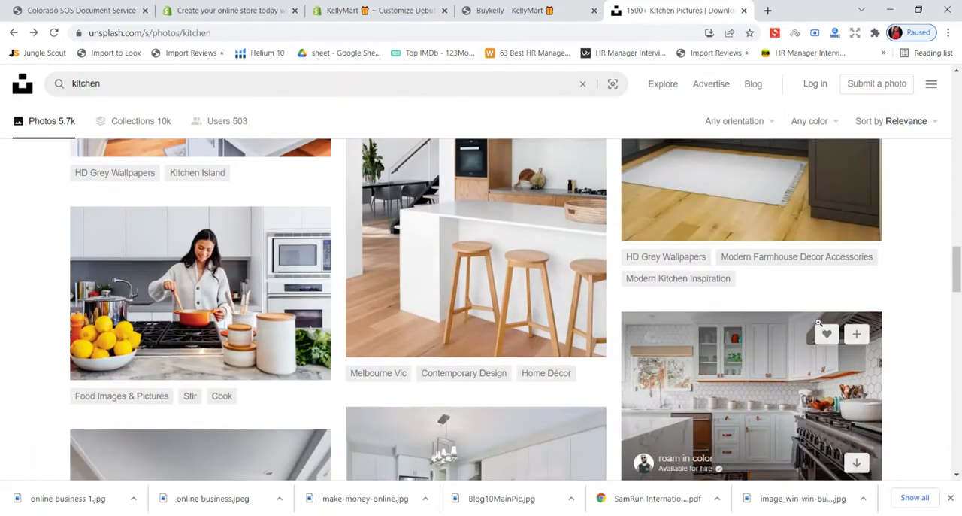
{"action": "scroll", "coordinate": [818, 321], "scroll_direction": "down", "scroll_amount": 2}
{"action": "scroll", "coordinate": [494, 269], "scroll_direction": "up", "scroll_amount": 3}
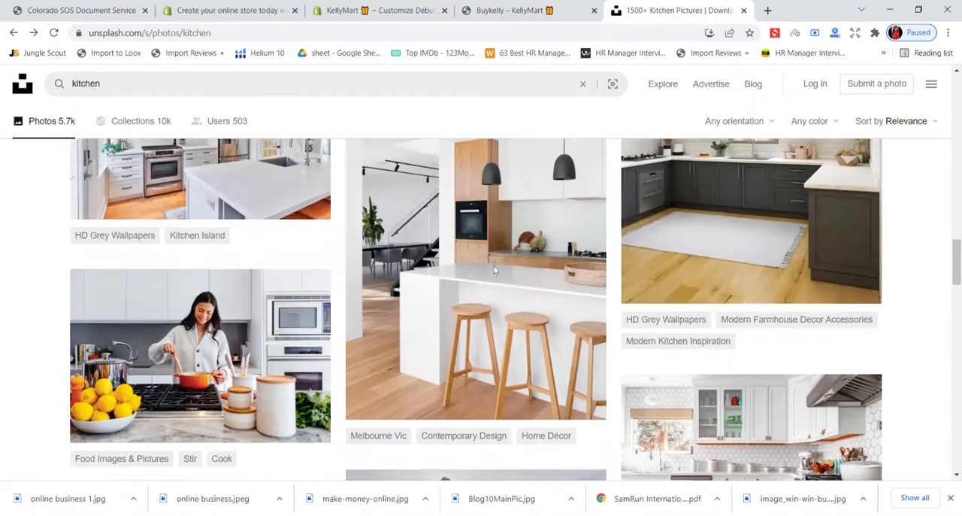
{"action": "scroll", "coordinate": [492, 266], "scroll_direction": "down", "scroll_amount": 4}
{"action": "scroll", "coordinate": [492, 266], "scroll_direction": "down", "scroll_amount": 3}
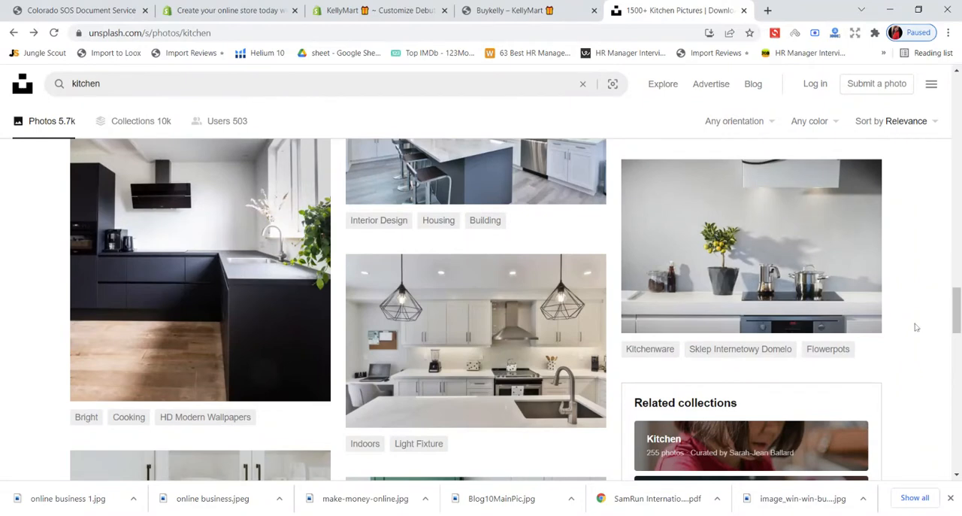
{"action": "scroll", "coordinate": [916, 327], "scroll_direction": "down", "scroll_amount": 4}
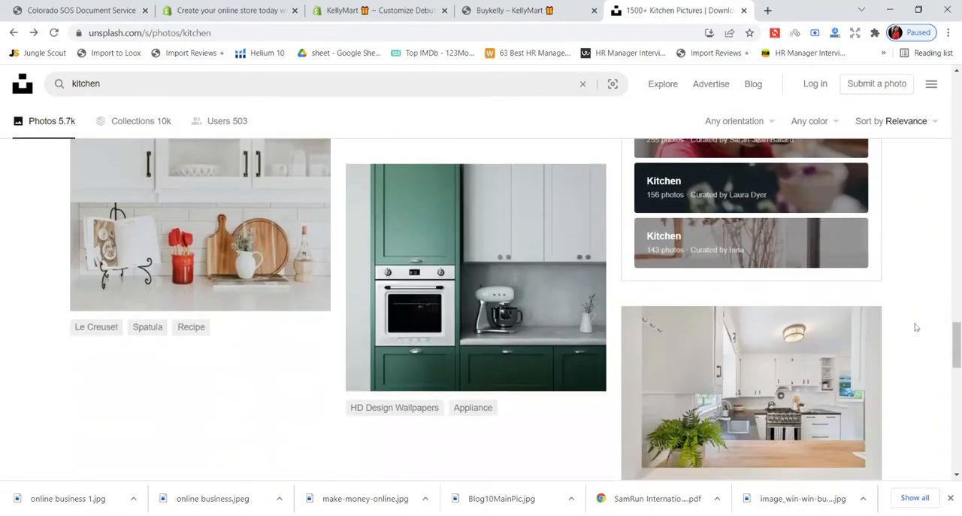
{"action": "left_click", "coordinate": [181, 226]}
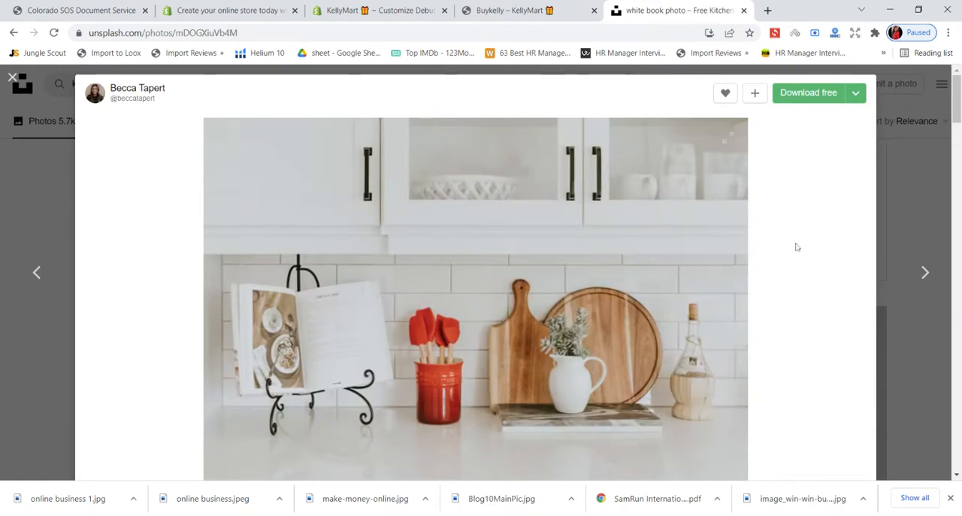
{"action": "left_click", "coordinate": [800, 100]}
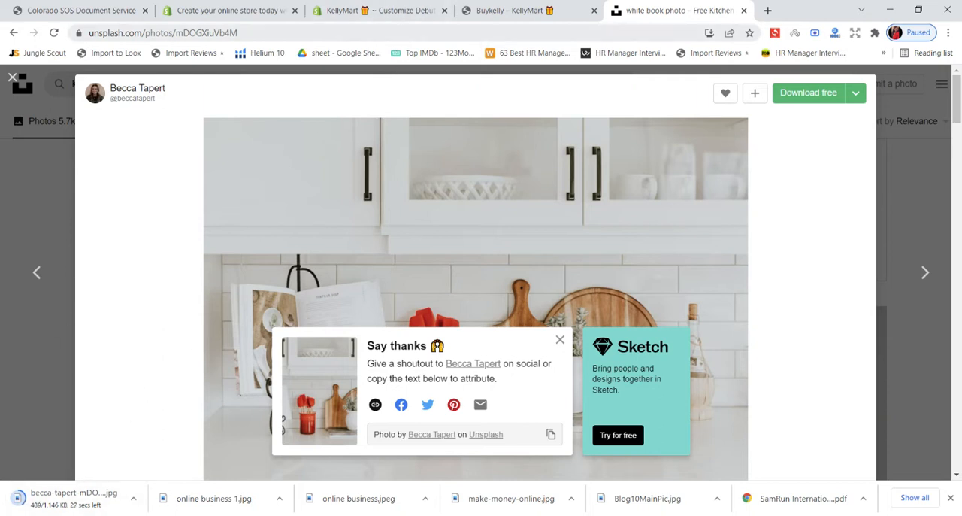
{"action": "left_click", "coordinate": [12, 77]}
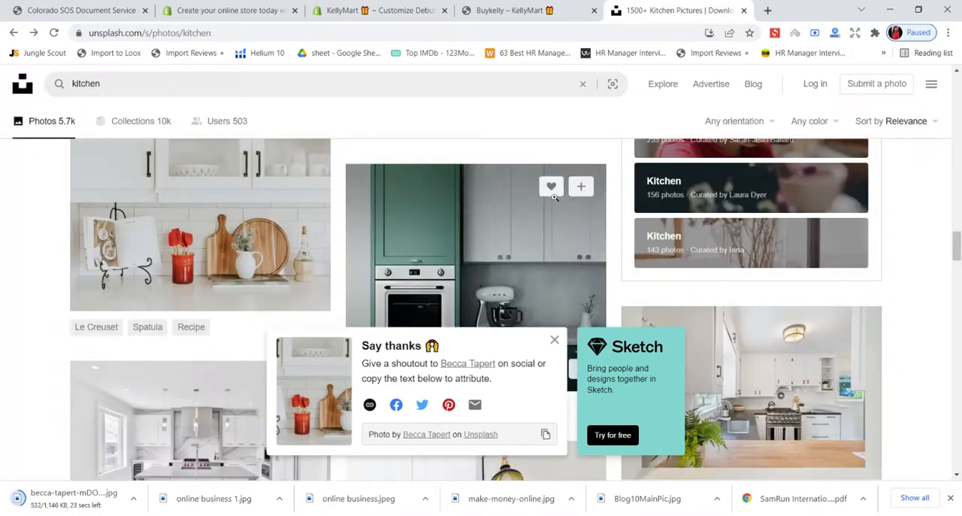
- Browse more Unsplash kitchen photos and preview the white kitchen with the fern and wooden counter, closing it again
{"action": "scroll", "coordinate": [553, 197], "scroll_direction": "down", "scroll_amount": 10}
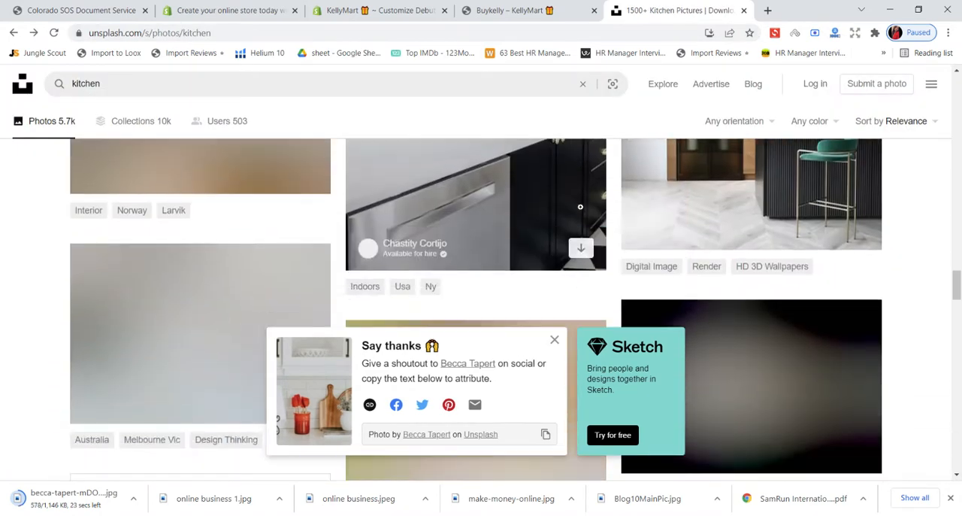
{"action": "scroll", "coordinate": [581, 207], "scroll_direction": "down", "scroll_amount": 3}
{"action": "scroll", "coordinate": [581, 208], "scroll_direction": "up", "scroll_amount": 6}
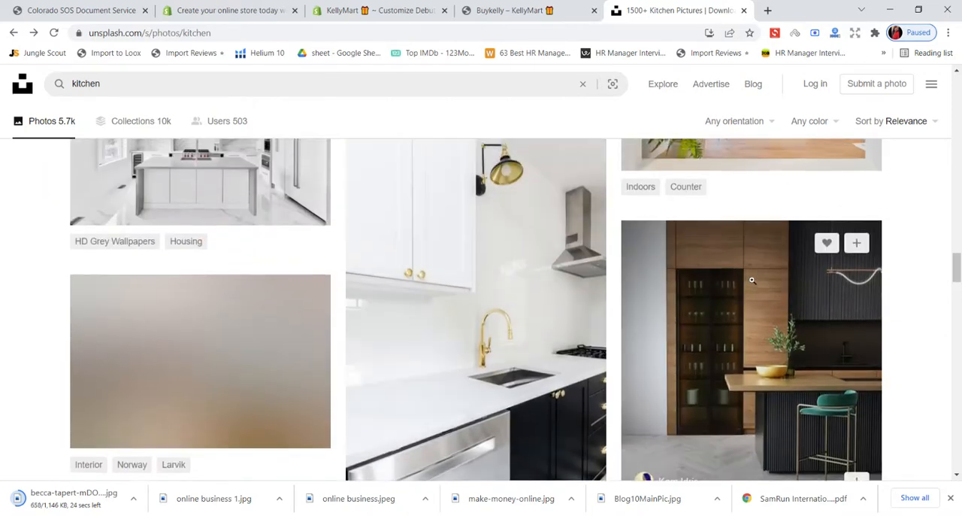
{"action": "scroll", "coordinate": [744, 274], "scroll_direction": "up", "scroll_amount": 3}
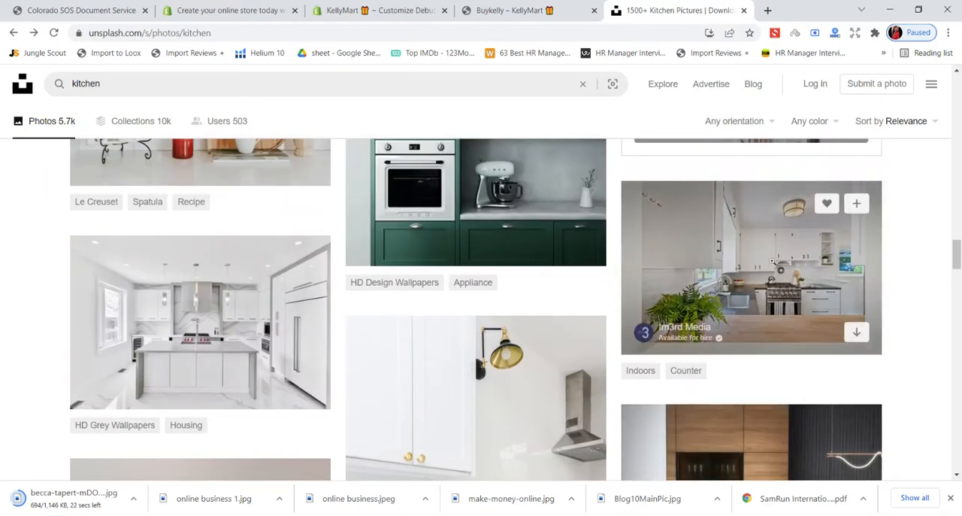
{"action": "left_click", "coordinate": [770, 263]}
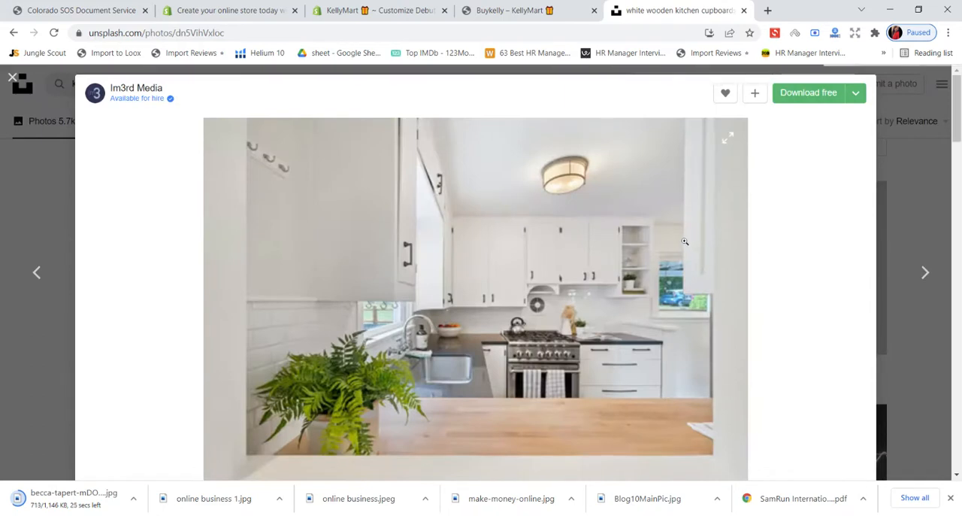
{"action": "left_click", "coordinate": [12, 78]}
- Browse the kitchen photos further and preview the one with the silver pot on the induction hob and potted citrus tree
{"action": "scroll", "coordinate": [356, 266], "scroll_direction": "down", "scroll_amount": 8}
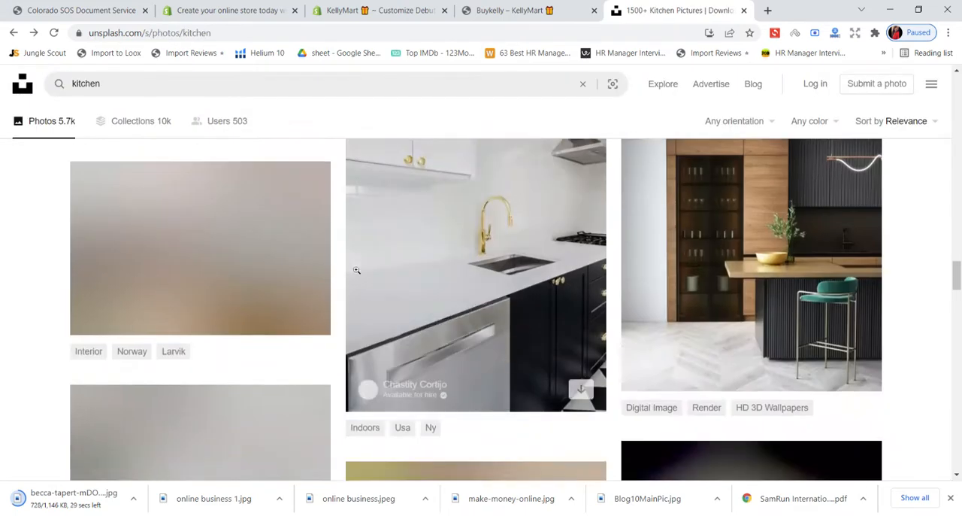
{"action": "scroll", "coordinate": [357, 267], "scroll_direction": "down", "scroll_amount": 9}
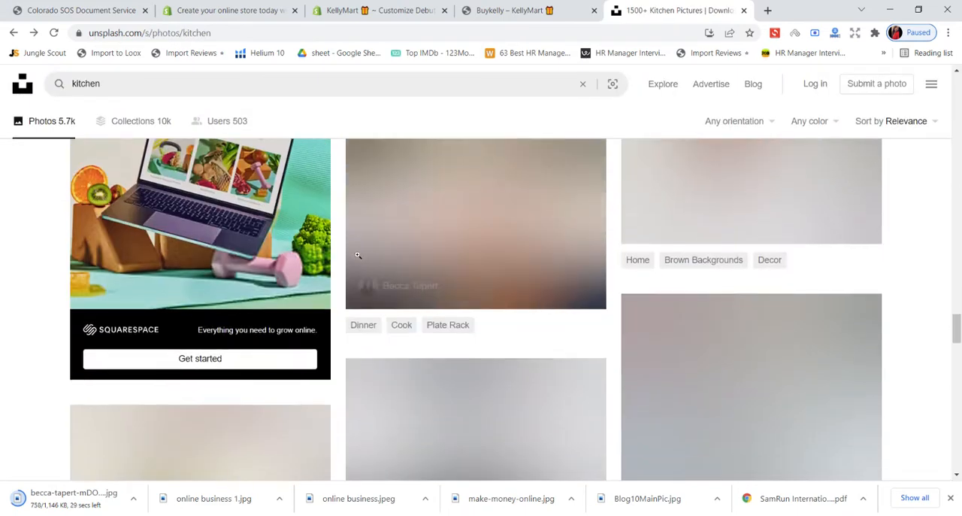
{"action": "scroll", "coordinate": [357, 255], "scroll_direction": "down", "scroll_amount": 10}
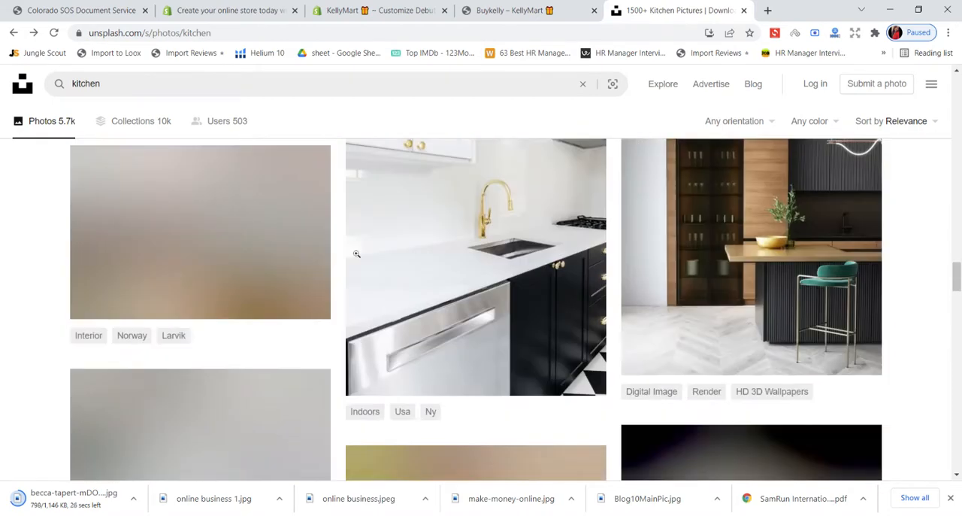
{"action": "scroll", "coordinate": [357, 254], "scroll_direction": "up", "scroll_amount": 6}
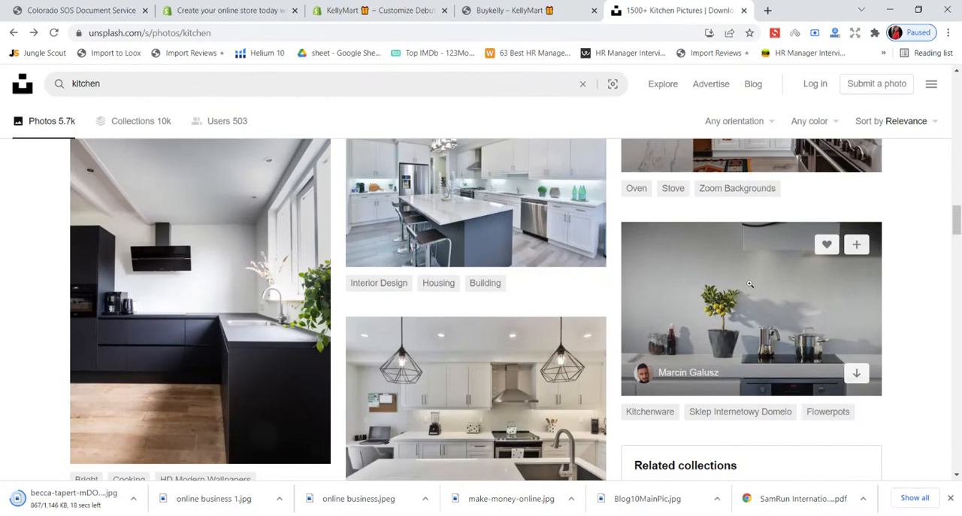
{"action": "left_click", "coordinate": [750, 284]}
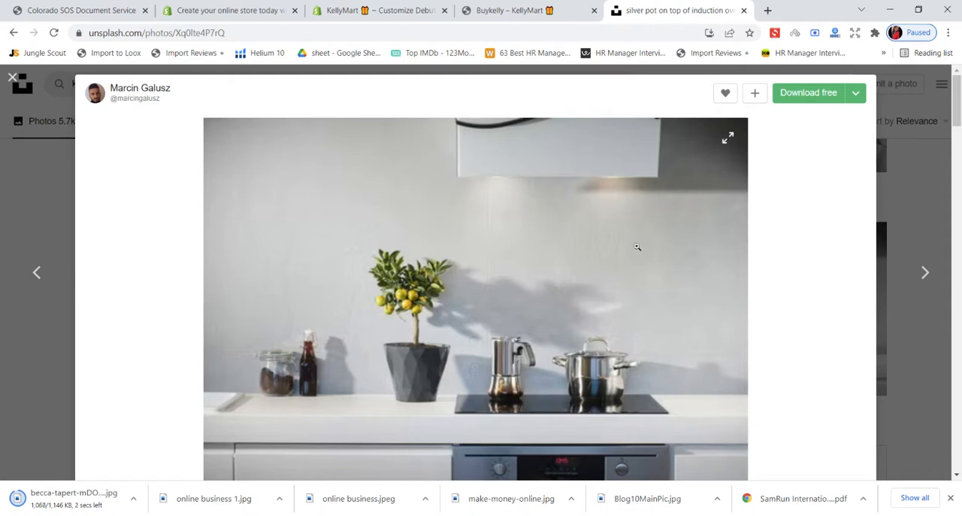
{"action": "scroll", "coordinate": [642, 284], "scroll_direction": "down", "scroll_amount": 1}
{"action": "scroll", "coordinate": [642, 284], "scroll_direction": "up", "scroll_amount": 1}
- Switch to the Shopify theme editor and close the Shopify free-trial page
{"action": "left_click", "coordinate": [233, 10]}
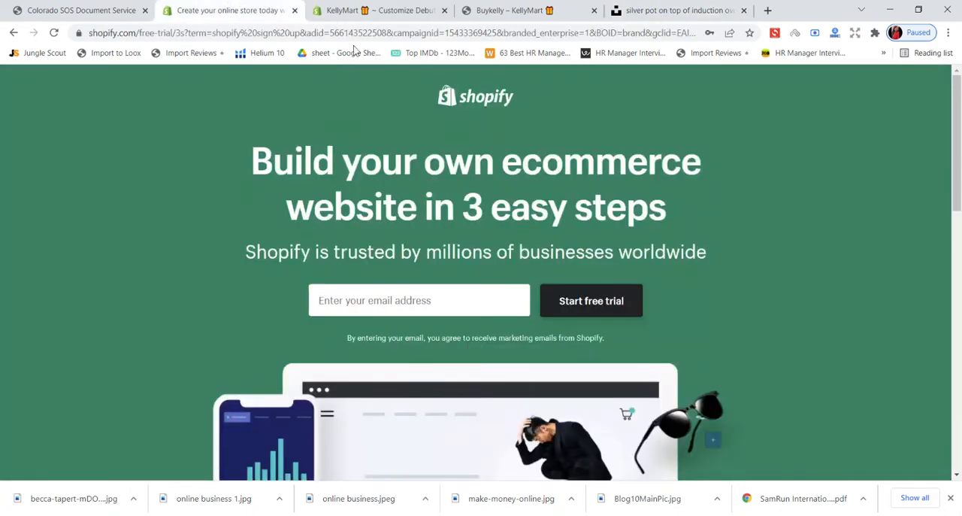
{"action": "left_click", "coordinate": [354, 11]}
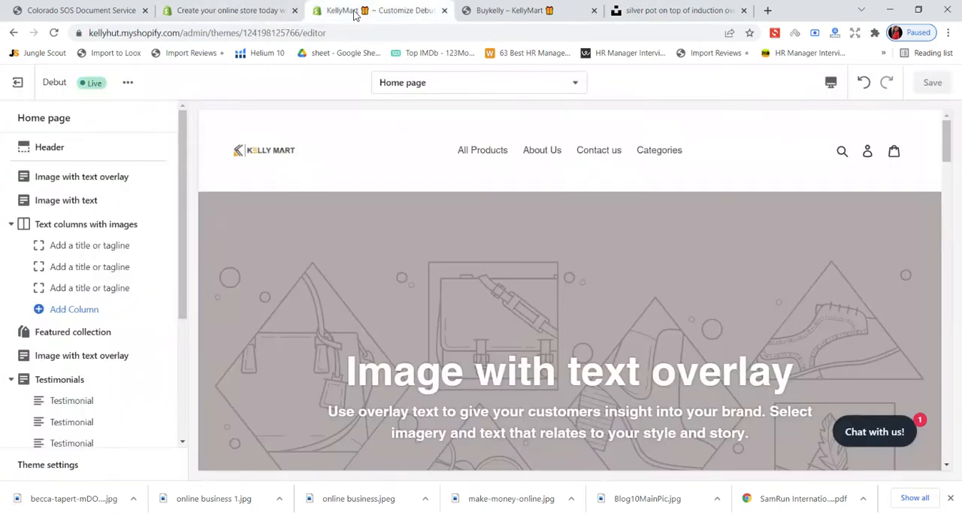
{"action": "left_click", "coordinate": [294, 10]}
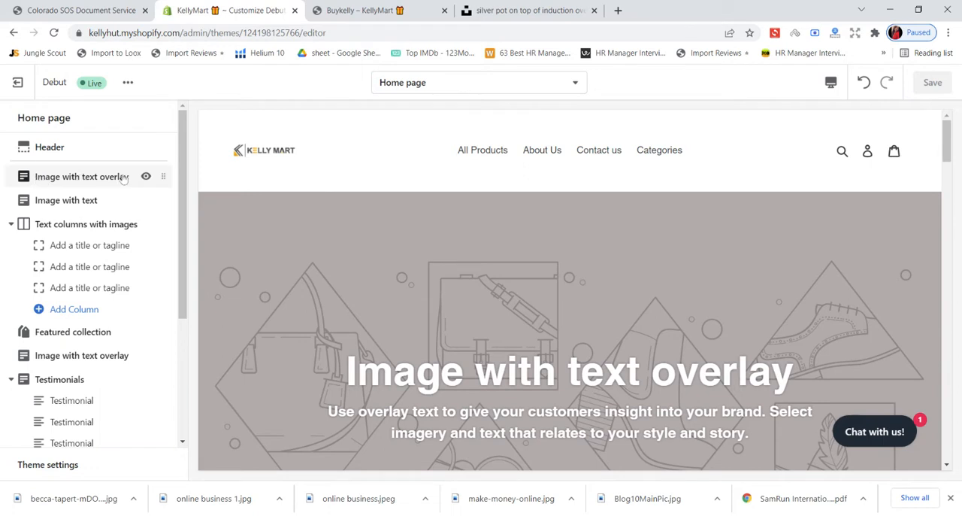
- Upload the downloaded cookbook and red spatulas kitchen photo for the home page's first Image with text overlay section
{"action": "left_click", "coordinate": [98, 177]}
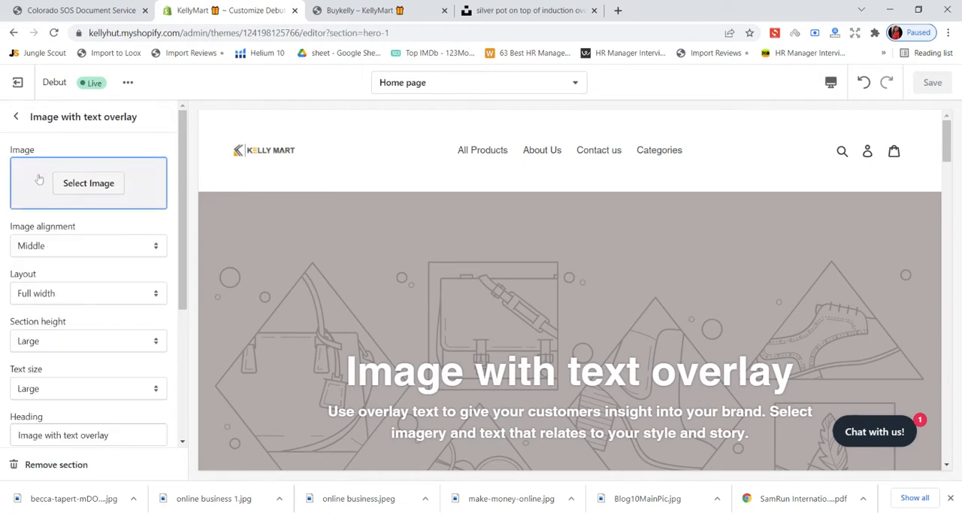
{"action": "left_click", "coordinate": [15, 116]}
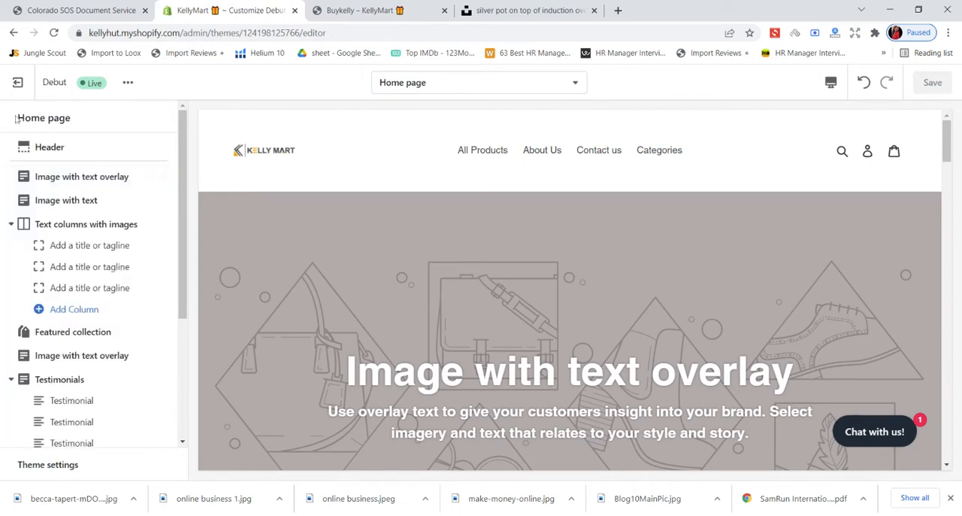
{"action": "left_click", "coordinate": [50, 179]}
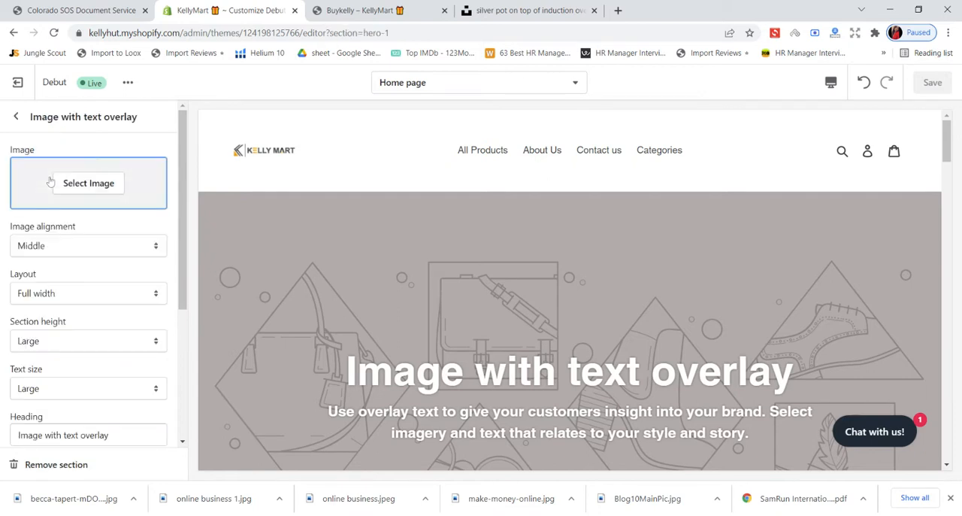
{"action": "left_click", "coordinate": [71, 183]}
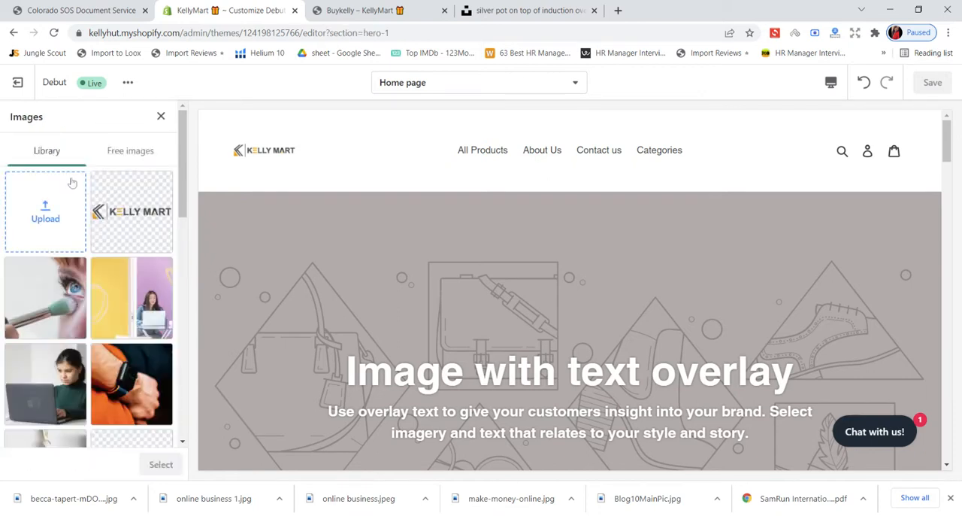
{"action": "left_click", "coordinate": [44, 225]}
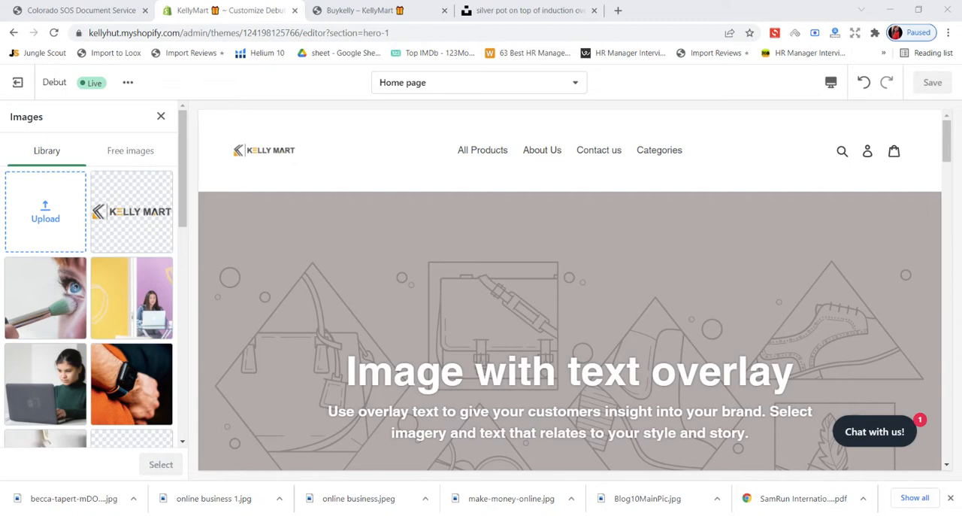
{"action": "left_click", "coordinate": [458, 292]}
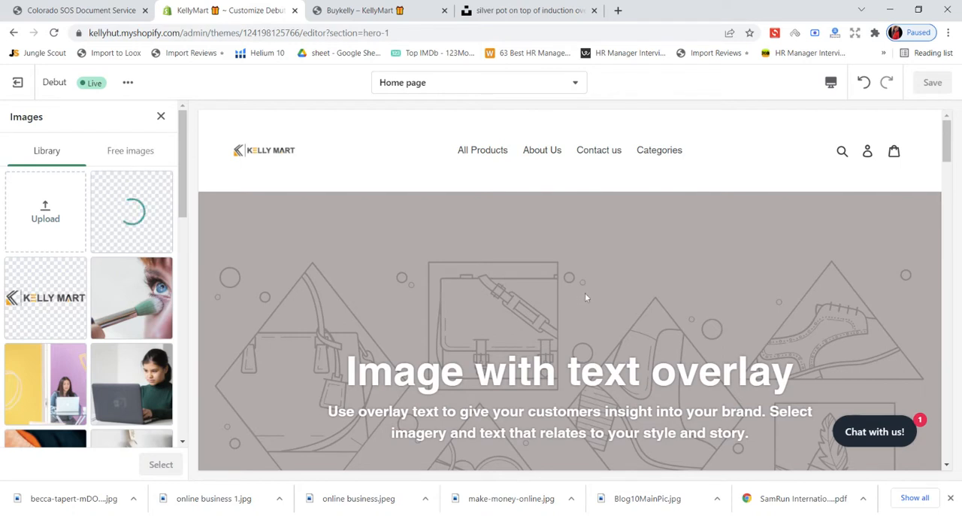
- Check the uploaded kitchen photo in the banner preview, apply it to the section and save the theme
{"action": "scroll", "coordinate": [586, 296], "scroll_direction": "down", "scroll_amount": 1}
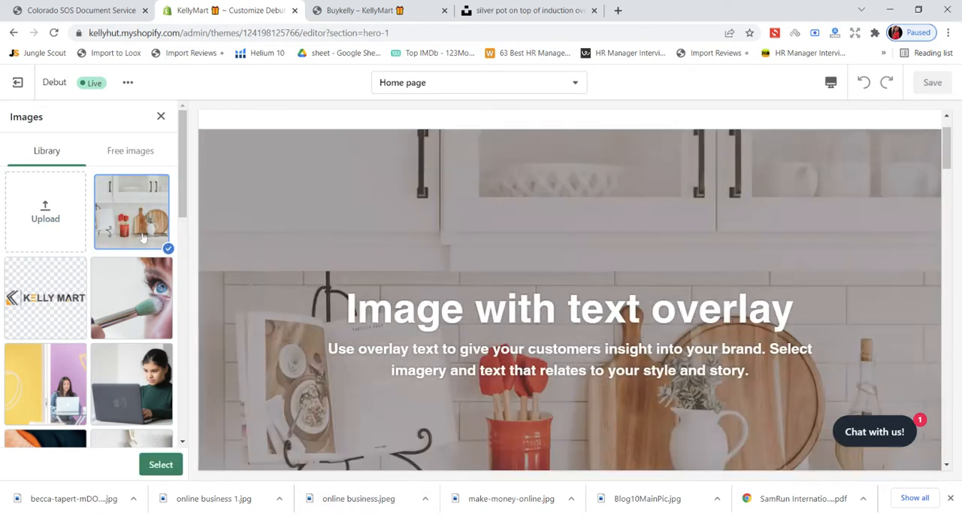
{"action": "scroll", "coordinate": [463, 395], "scroll_direction": "down", "scroll_amount": 2}
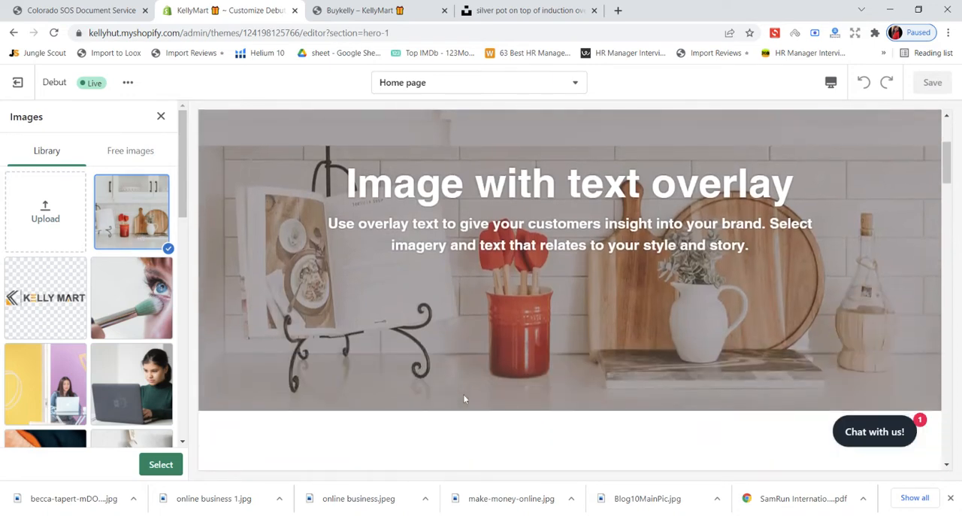
{"action": "scroll", "coordinate": [463, 395], "scroll_direction": "up", "scroll_amount": 1}
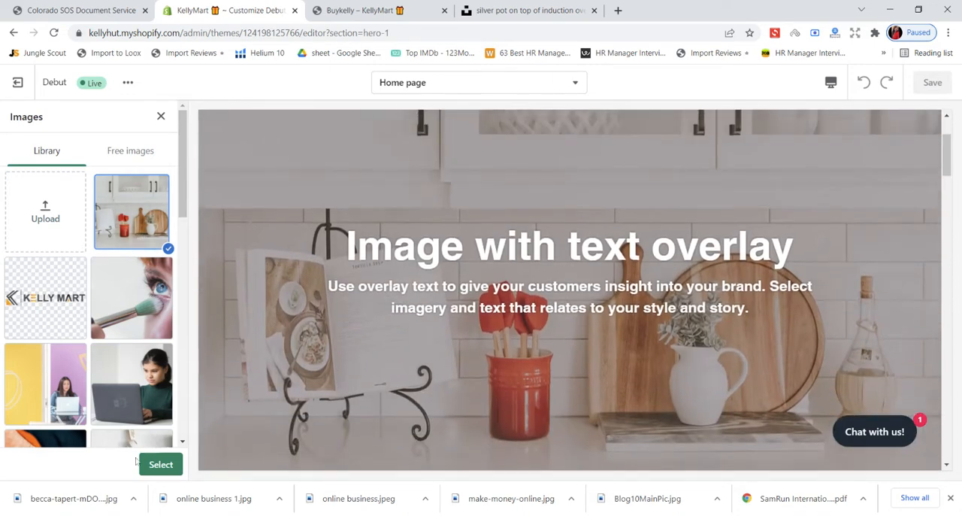
{"action": "left_click", "coordinate": [161, 463]}
{"action": "left_click", "coordinate": [933, 88]}
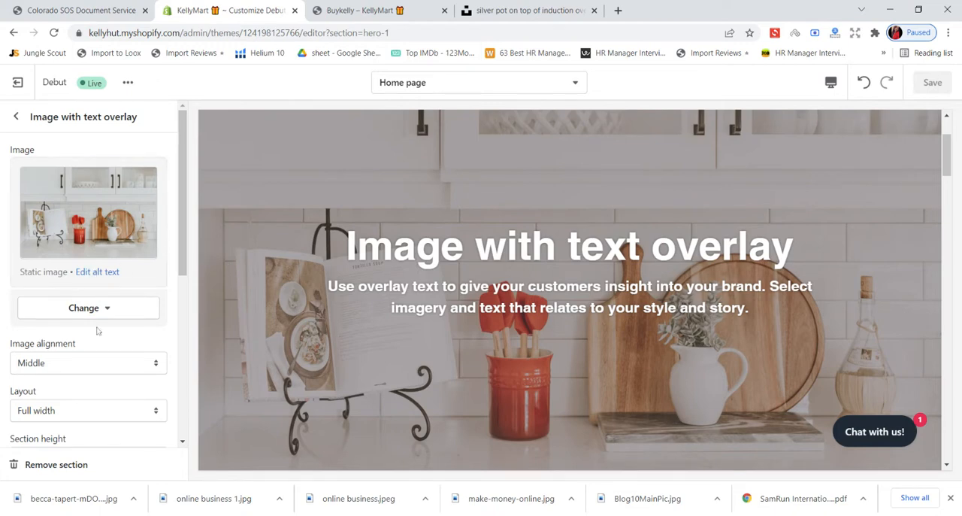
- Set the banner's image alignment to Top
{"action": "scroll", "coordinate": [98, 328], "scroll_direction": "down", "scroll_amount": 2}
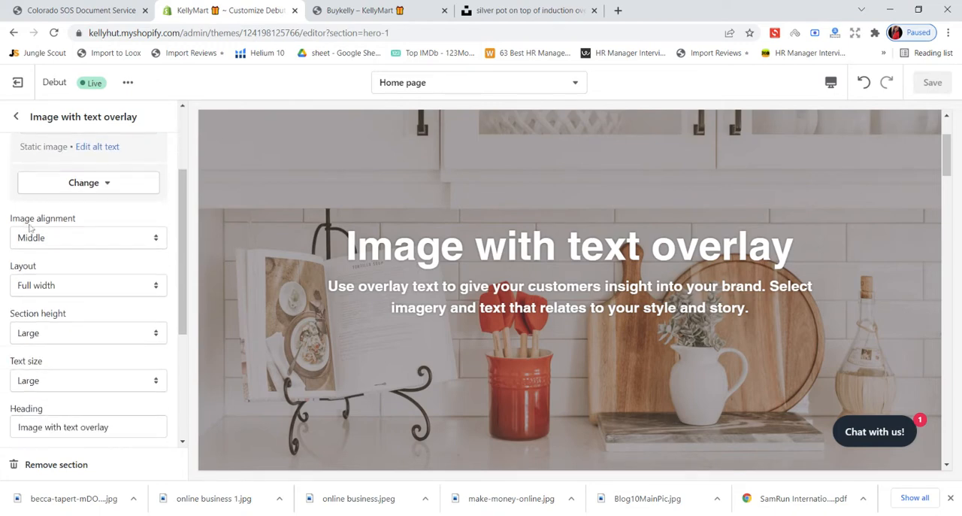
{"action": "left_click", "coordinate": [50, 239]}
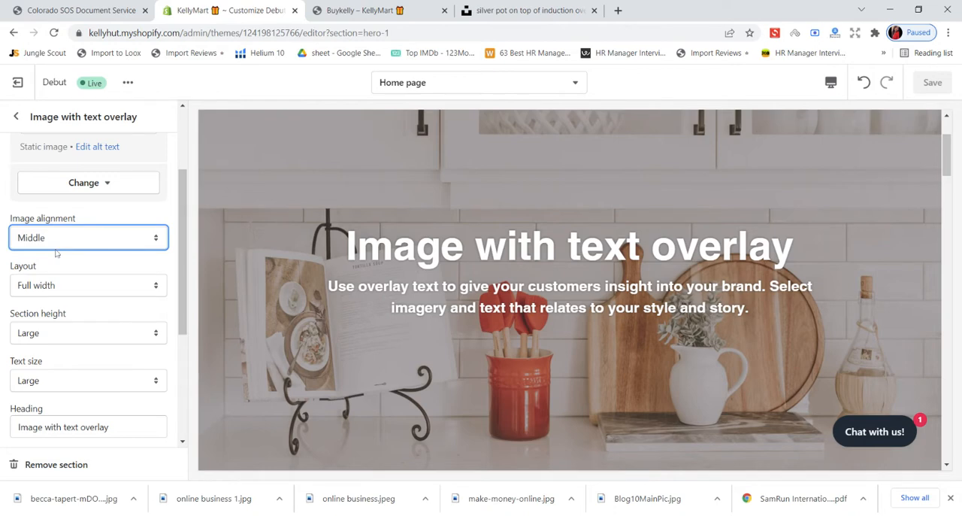
{"action": "left_click", "coordinate": [54, 257]}
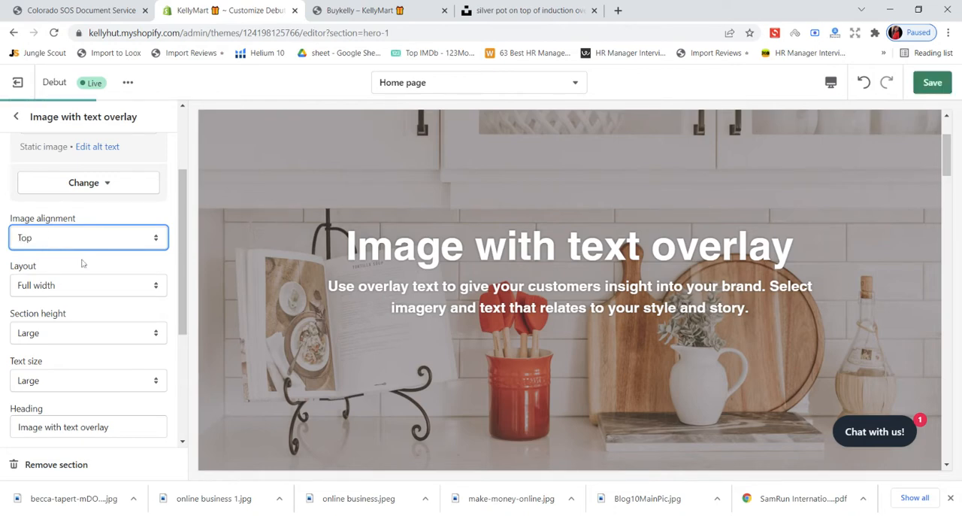
- Try the Fixed width layout on the banner, restore Full width and look at the section height options
{"action": "left_click", "coordinate": [82, 301]}
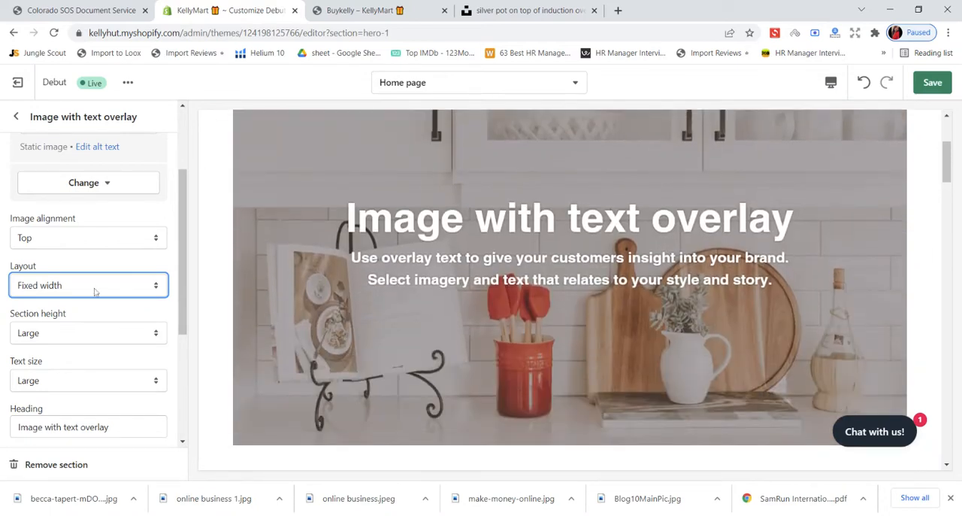
{"action": "left_click", "coordinate": [83, 305]}
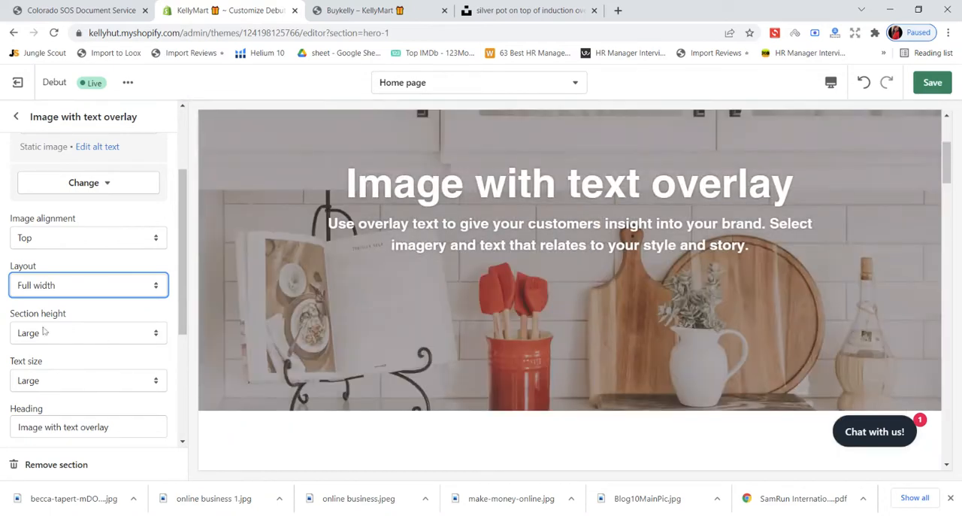
{"action": "left_click", "coordinate": [67, 337]}
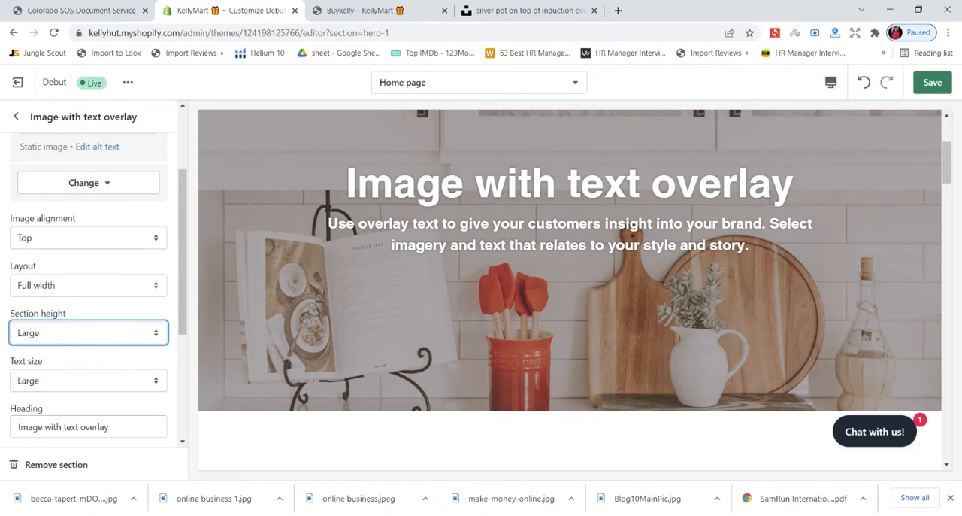
- Try the Medium text size on the banner and set it back to Large
{"action": "scroll", "coordinate": [88, 350], "scroll_direction": "down", "scroll_amount": 1}
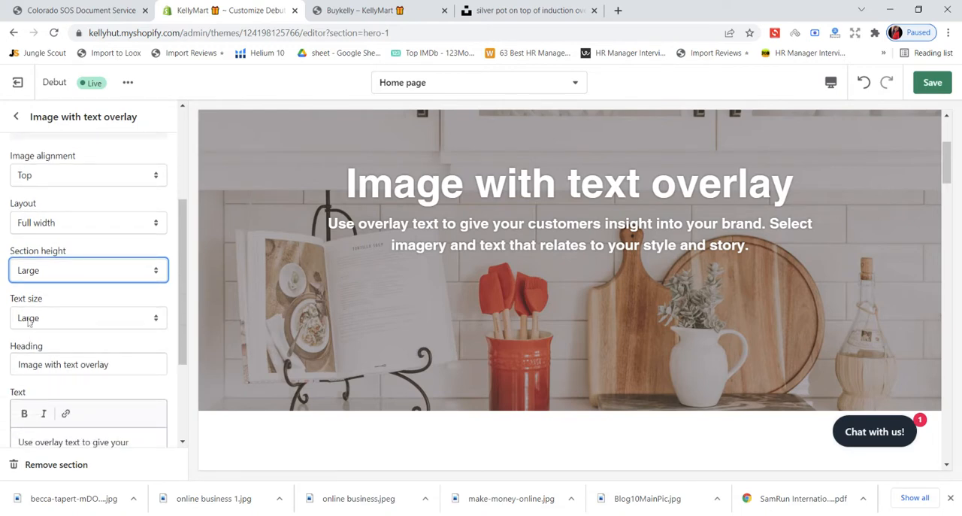
{"action": "left_click", "coordinate": [57, 320]}
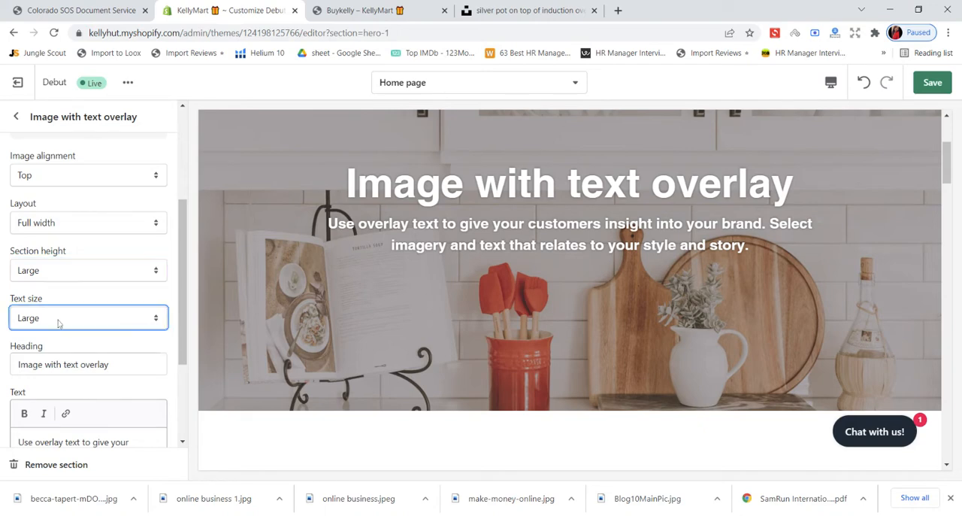
{"action": "left_click", "coordinate": [54, 340]}
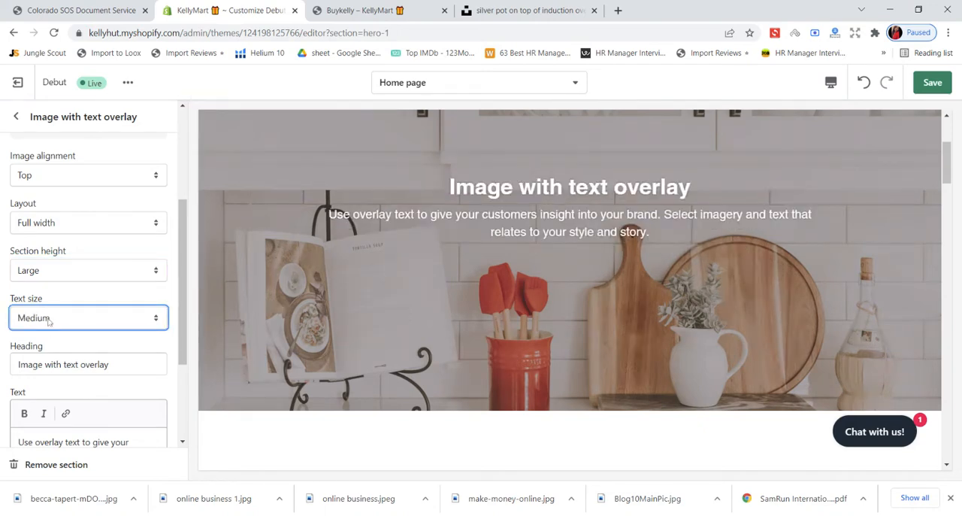
{"action": "key", "text": "Down"}
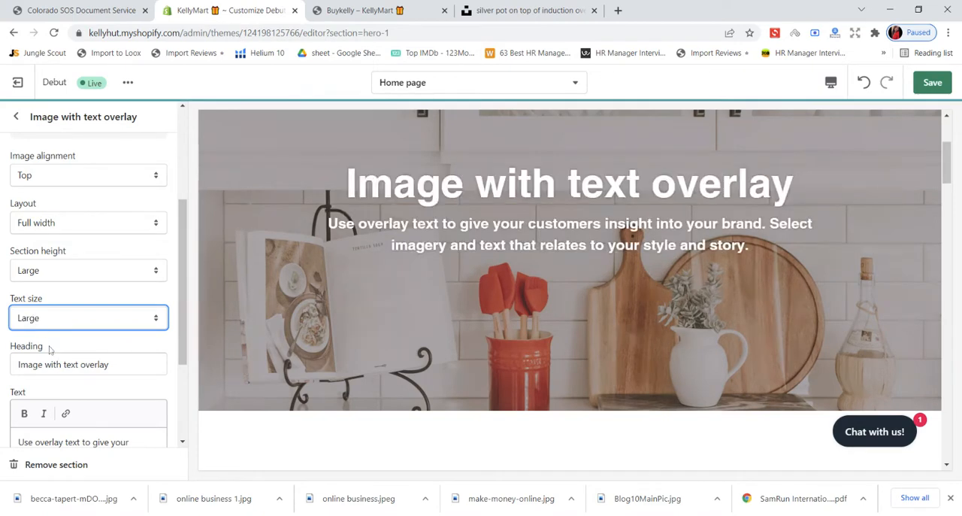
- Review the banner's heading, text and button fields, and return to the induction hob photo on Unsplash
{"action": "scroll", "coordinate": [73, 339], "scroll_direction": "down", "scroll_amount": 2}
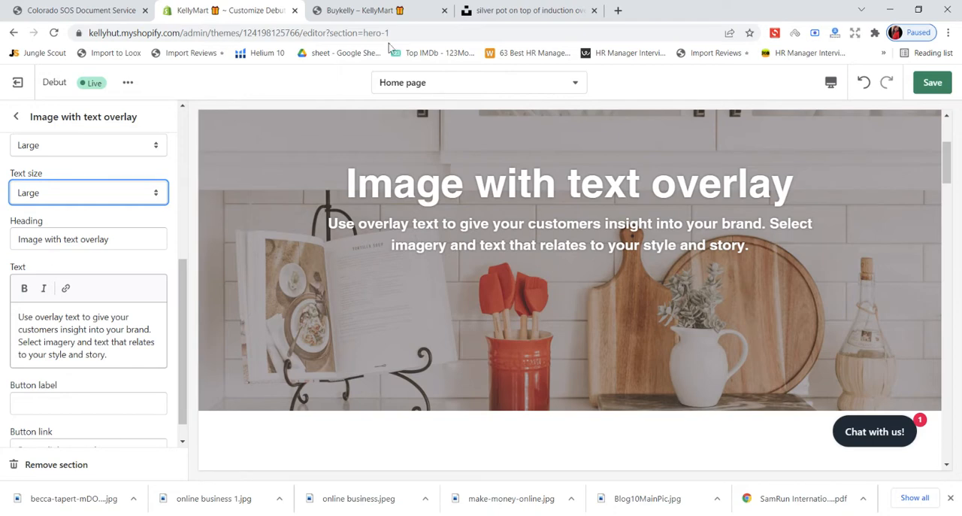
{"action": "left_click", "coordinate": [526, 11]}
{"action": "scroll", "coordinate": [541, 235], "scroll_direction": "down", "scroll_amount": 2}
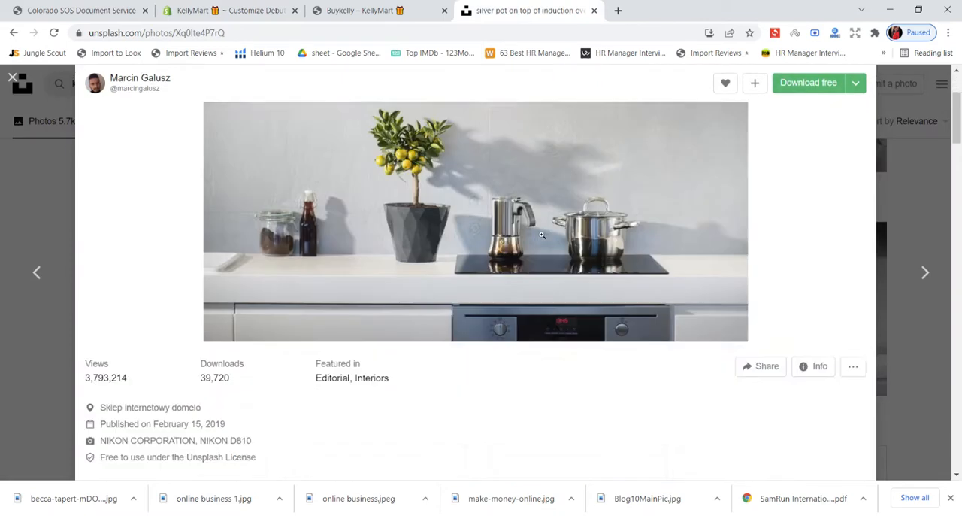
- Look through the induction hob photo's page, close it and go back to the Google search results
{"action": "scroll", "coordinate": [541, 235], "scroll_direction": "down", "scroll_amount": 6}
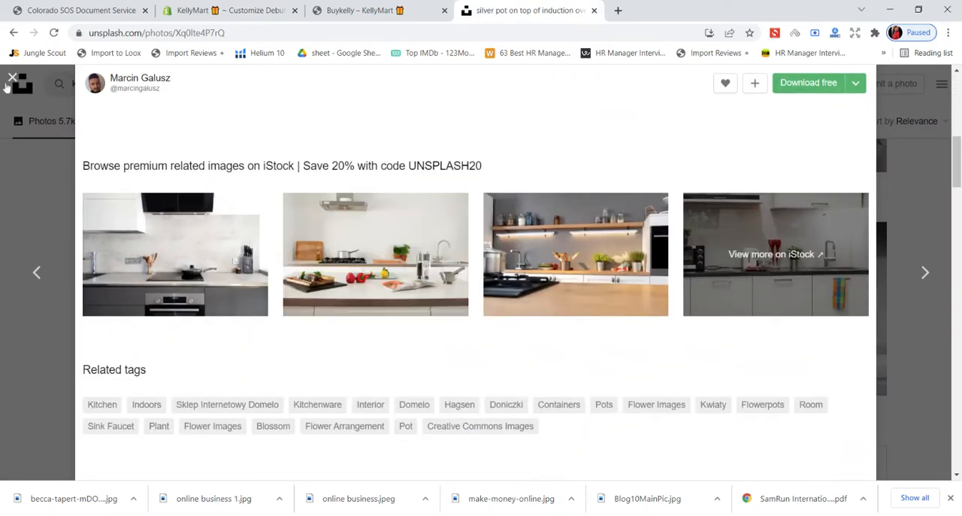
{"action": "left_click", "coordinate": [12, 79]}
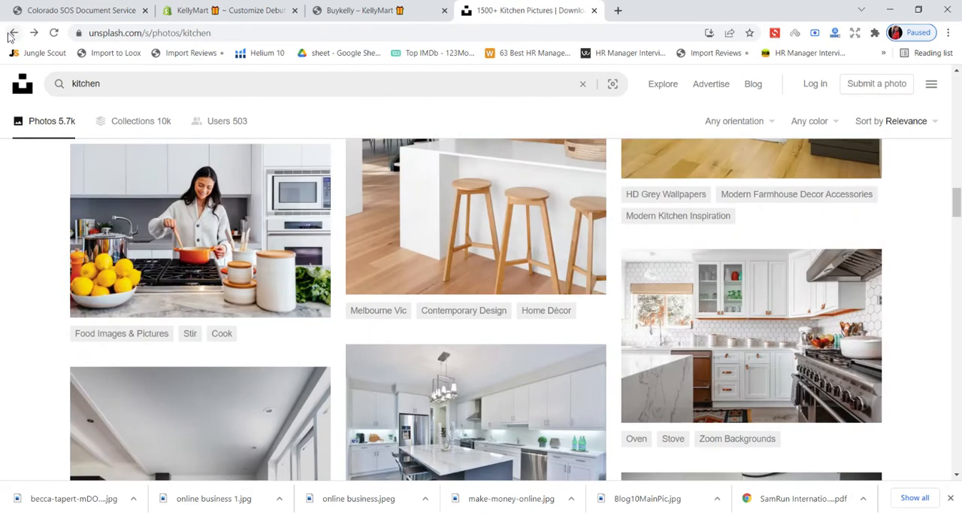
{"action": "left_click", "coordinate": [13, 33]}
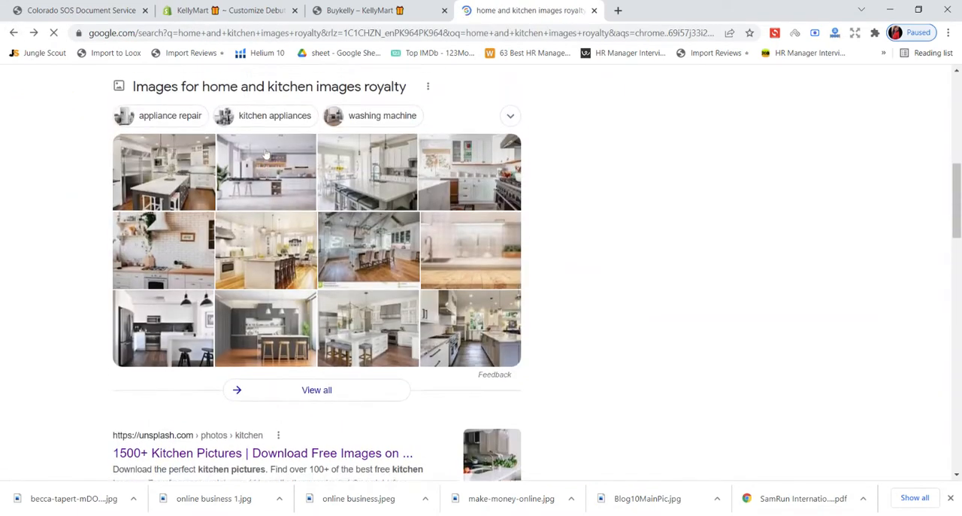
{"action": "scroll", "coordinate": [265, 154], "scroll_direction": "up", "scroll_amount": 8}
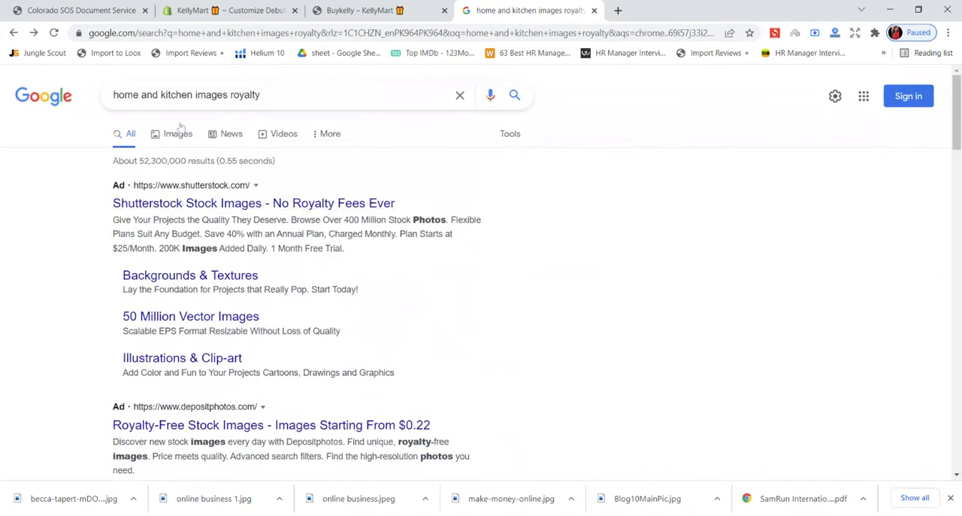
- Search Google for "home and kitchen websites in Canada"
{"action": "left_click", "coordinate": [264, 95]}
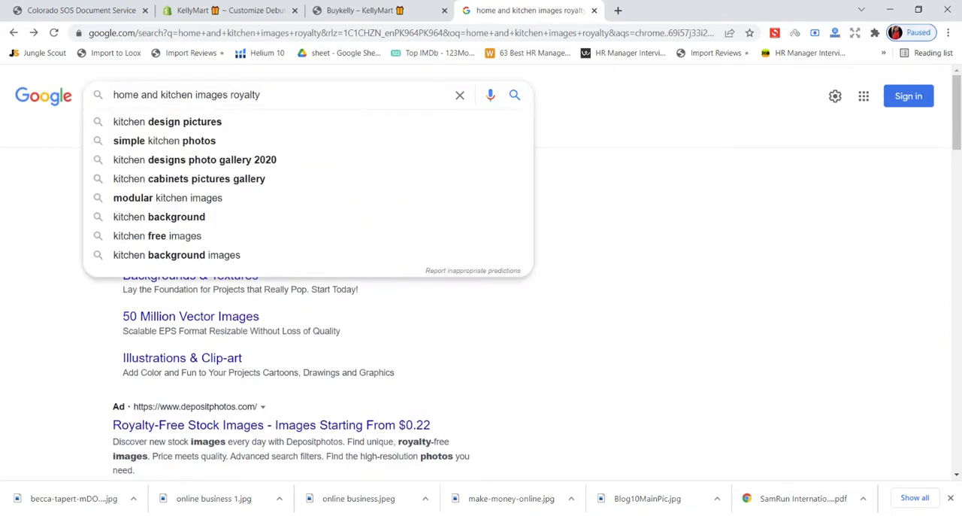
{"action": "key", "text": "BackSpace"}
{"action": "key", "text": "BackSpace"}
{"action": "key", "text": "BackSpace"}
{"action": "key", "text": "BackSpace"}
{"action": "key", "text": "BackSpace"}
{"action": "key", "text": "BackSpace"}
{"action": "key", "text": "BackSpace"}
{"action": "key", "text": "BackSpace"}
{"action": "key", "text": "BackSpace"}
{"action": "key", "text": "BackSpace"}
{"action": "key", "text": "BackSpace"}
{"action": "key", "text": "BackSpace"}
{"action": "key", "text": "BackSpace"}
{"action": "key", "text": "BackSpace"}
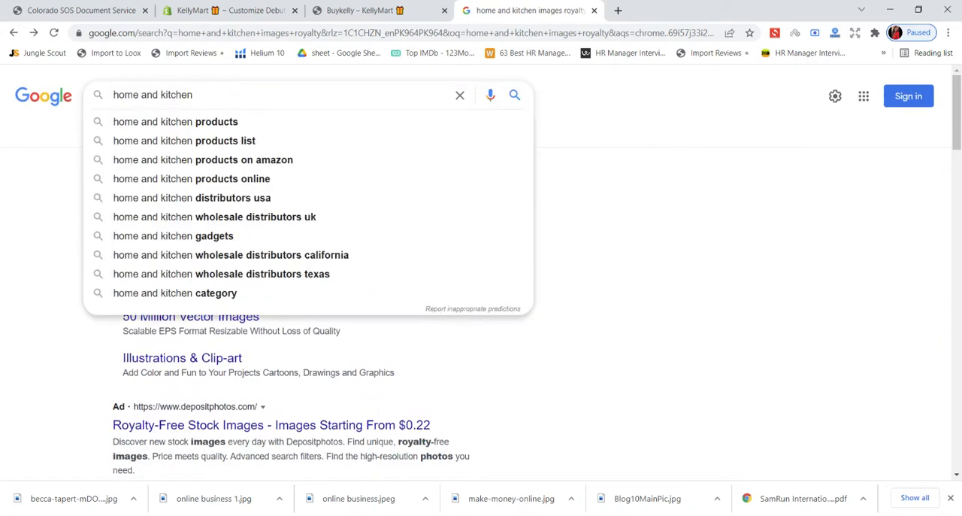
{"action": "type", "text": "websites i"}
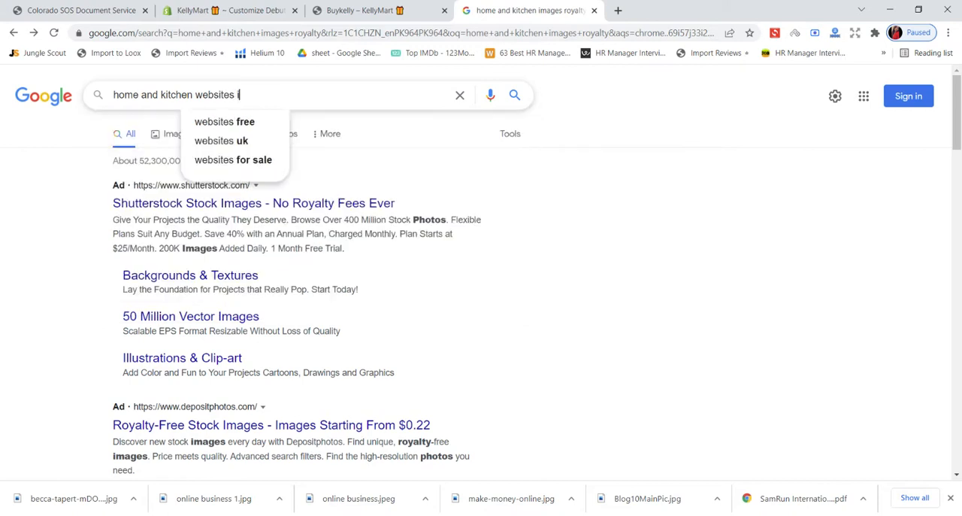
{"action": "type", "text": "n "}
{"action": "type", "text": "Canada"}
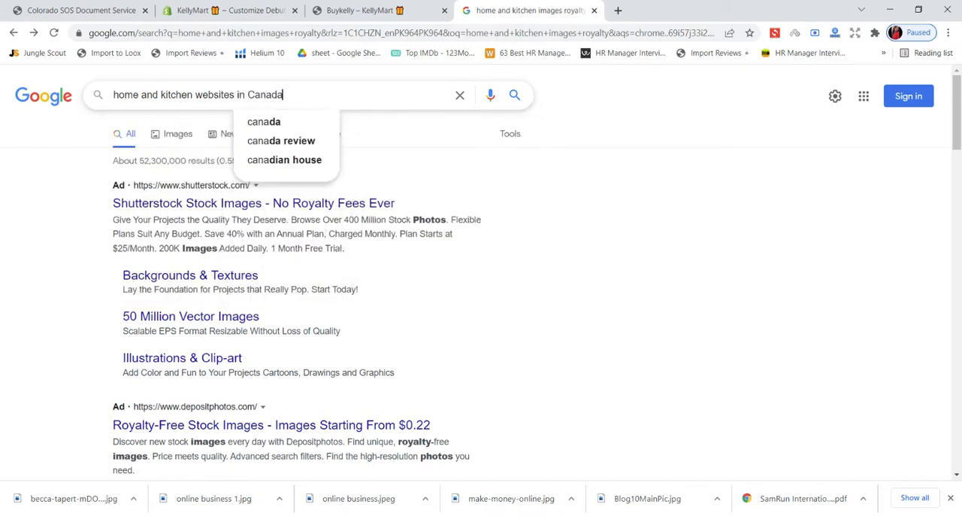
{"action": "key", "text": "Return"}
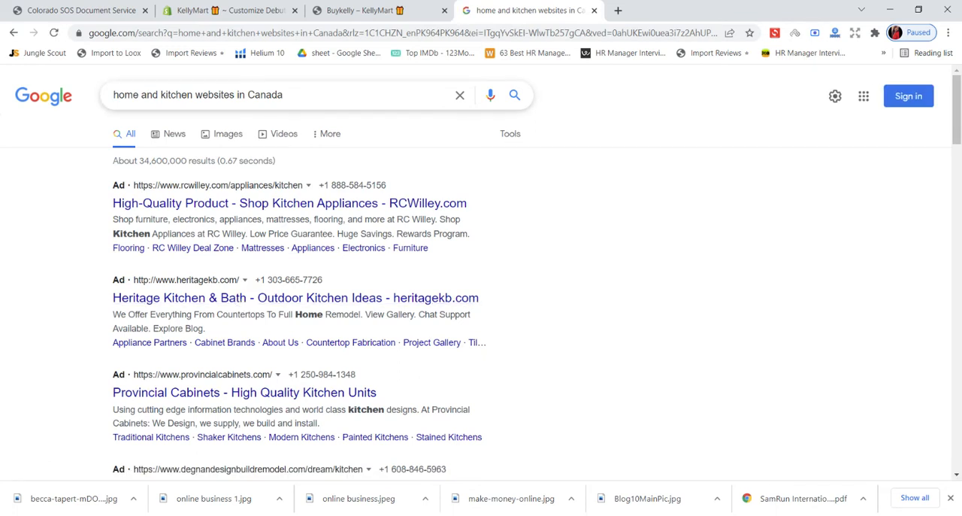
- Change the Google search to "home and kitchen websites in usa"
{"action": "left_click", "coordinate": [301, 96]}
{"action": "key", "text": "BackSpace"}
{"action": "key", "text": "BackSpace"}
{"action": "key", "text": "BackSpace"}
{"action": "key", "text": "BackSpace"}
{"action": "key", "text": "BackSpace"}
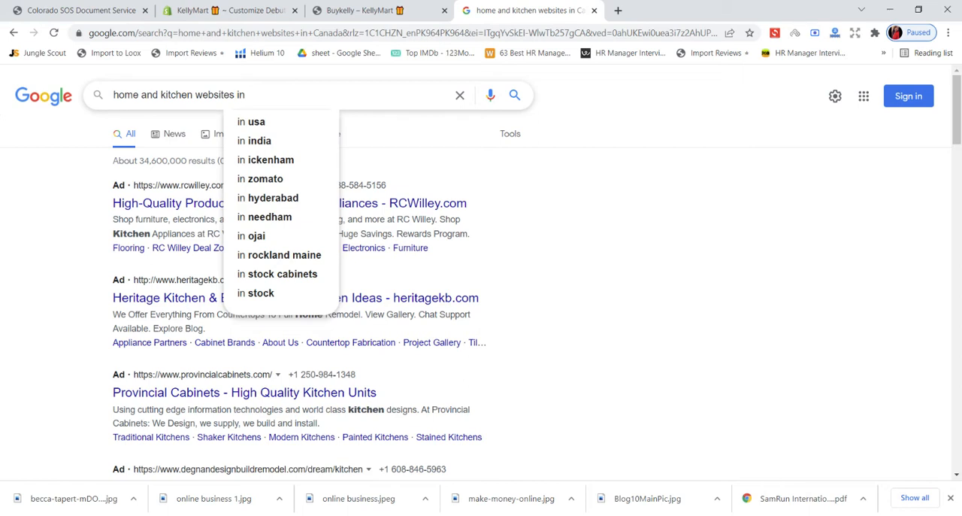
{"action": "left_click", "coordinate": [285, 121]}
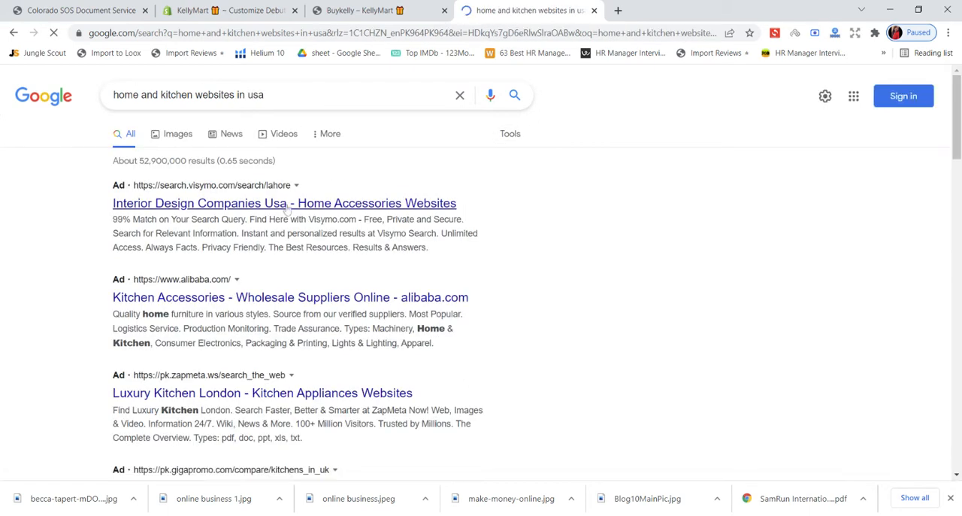
- Check the Interior Design Companies Usa and Luxury Kitchen London ads, returning to the search results after each
{"action": "left_click", "coordinate": [298, 206]}
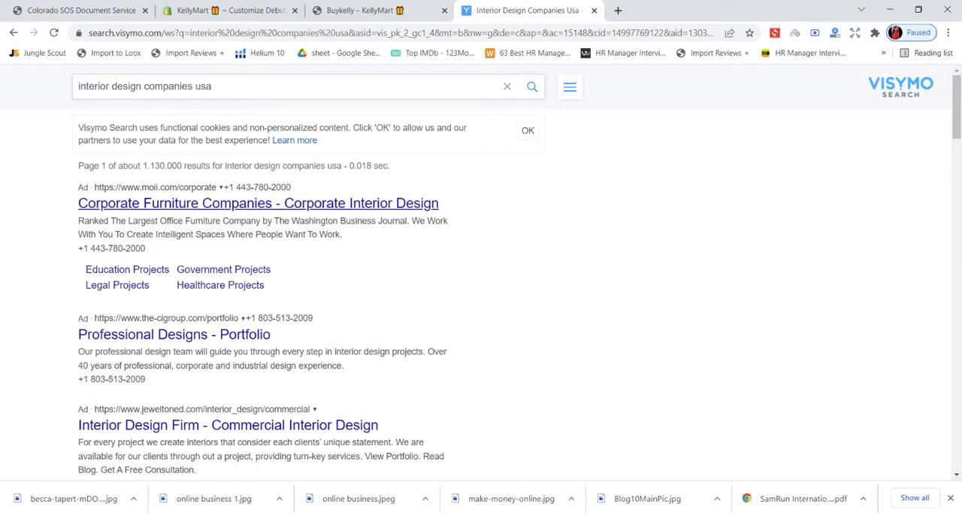
{"action": "left_click", "coordinate": [12, 33]}
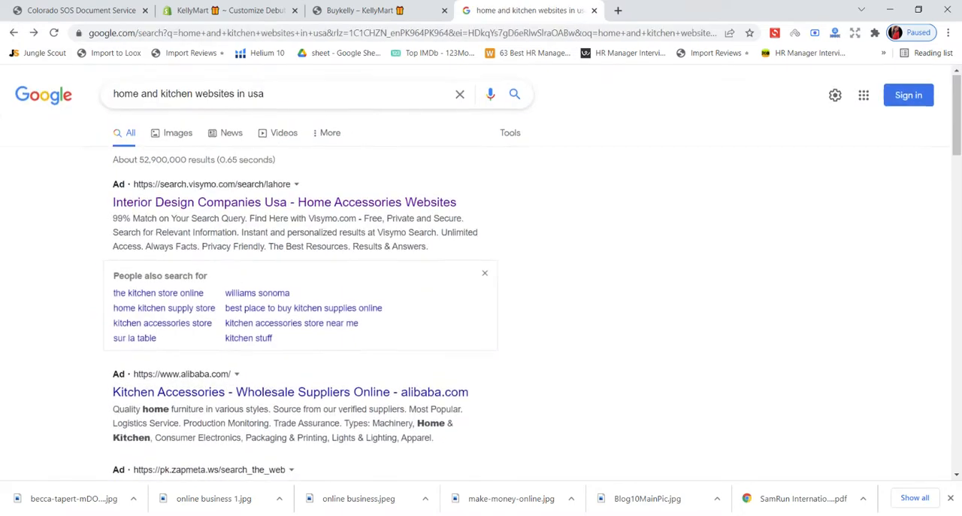
{"action": "scroll", "coordinate": [226, 271], "scroll_direction": "down", "scroll_amount": 2}
{"action": "scroll", "coordinate": [232, 275], "scroll_direction": "down", "scroll_amount": 2}
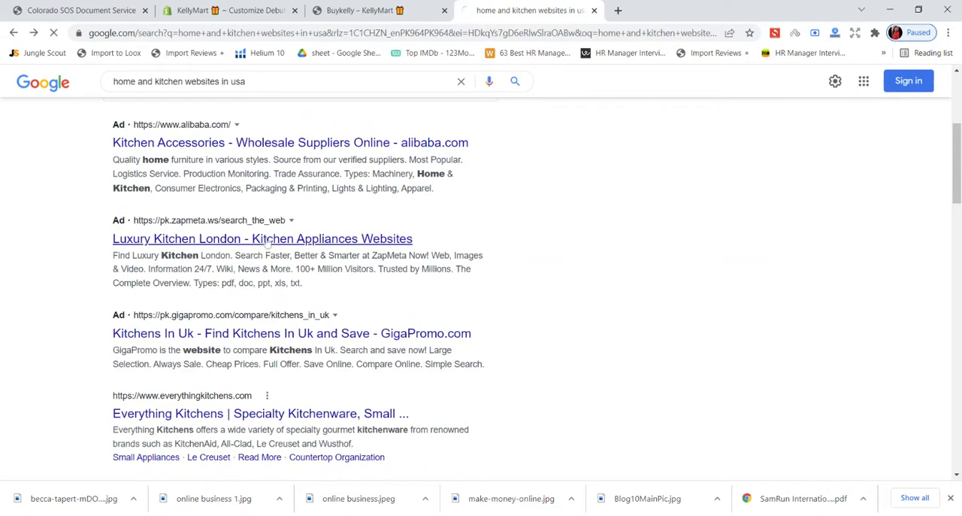
{"action": "left_click", "coordinate": [276, 240]}
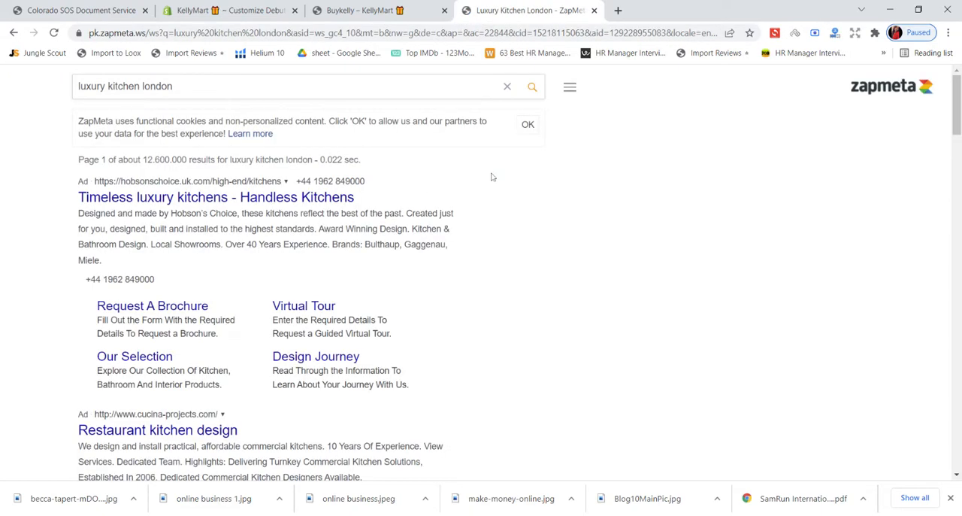
{"action": "left_click", "coordinate": [13, 32]}
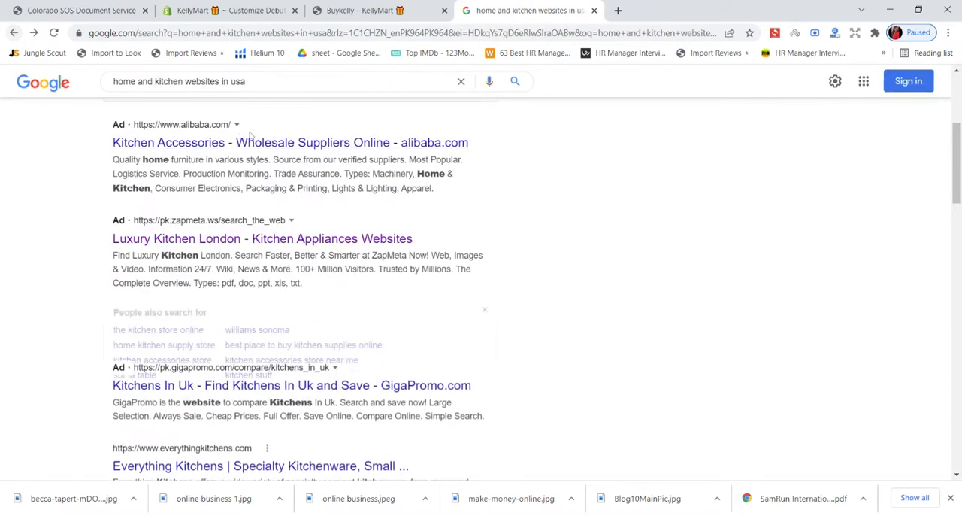
- Open the Everything Kitchens website from the results and examine its home page banners, headings and promotional wording
{"action": "scroll", "coordinate": [258, 150], "scroll_direction": "down", "scroll_amount": 3}
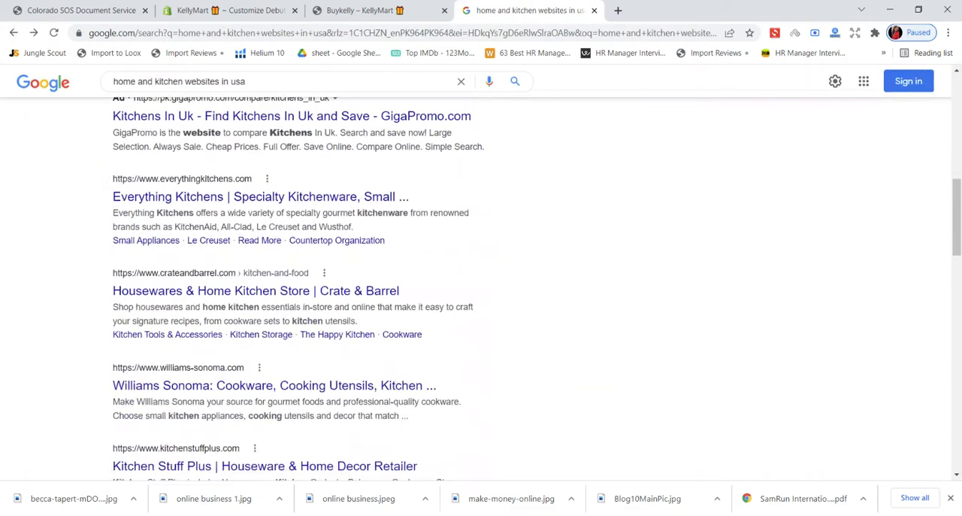
{"action": "left_click", "coordinate": [259, 198]}
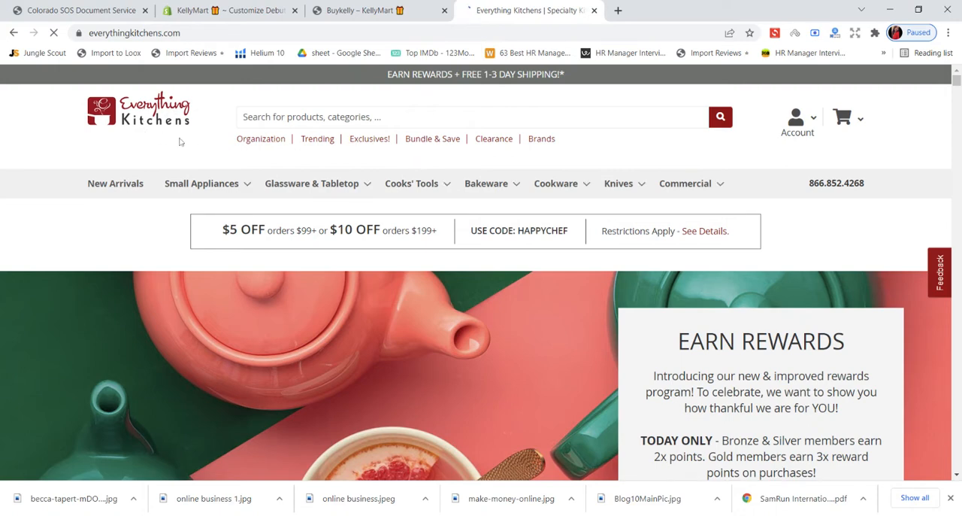
{"action": "mouse_move", "coordinate": [688, 183]}
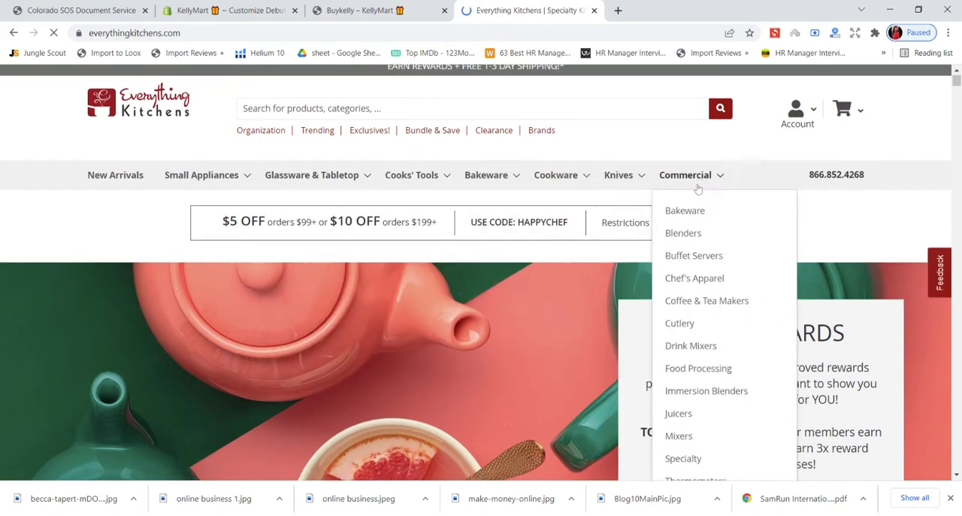
{"action": "scroll", "coordinate": [697, 188], "scroll_direction": "down", "scroll_amount": 2}
{"action": "scroll", "coordinate": [698, 188], "scroll_direction": "down", "scroll_amount": 1}
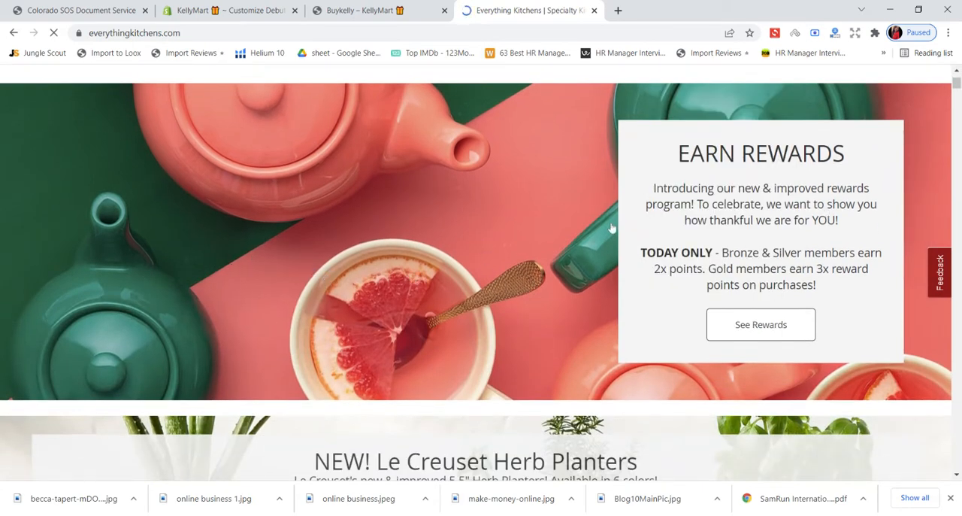
{"action": "scroll", "coordinate": [466, 276], "scroll_direction": "down", "scroll_amount": 4}
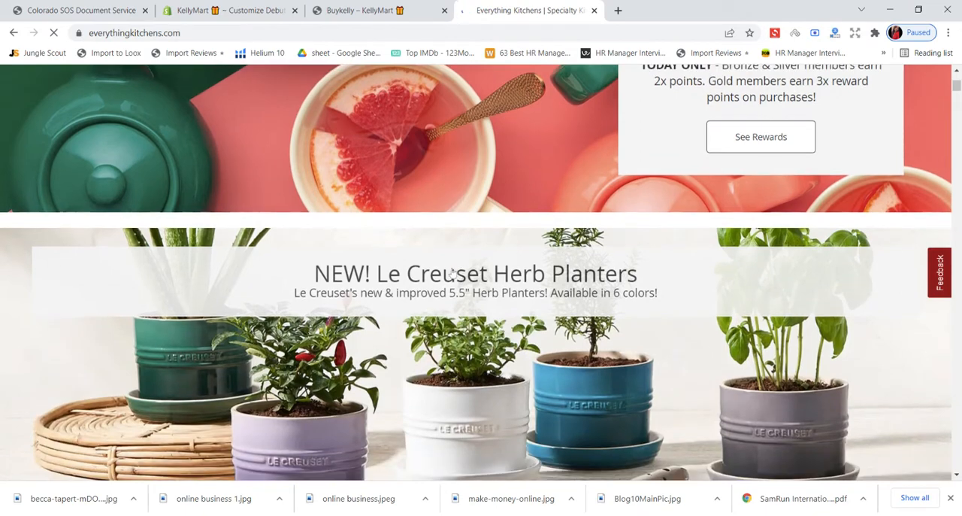
{"action": "scroll", "coordinate": [394, 263], "scroll_direction": "down", "scroll_amount": 3}
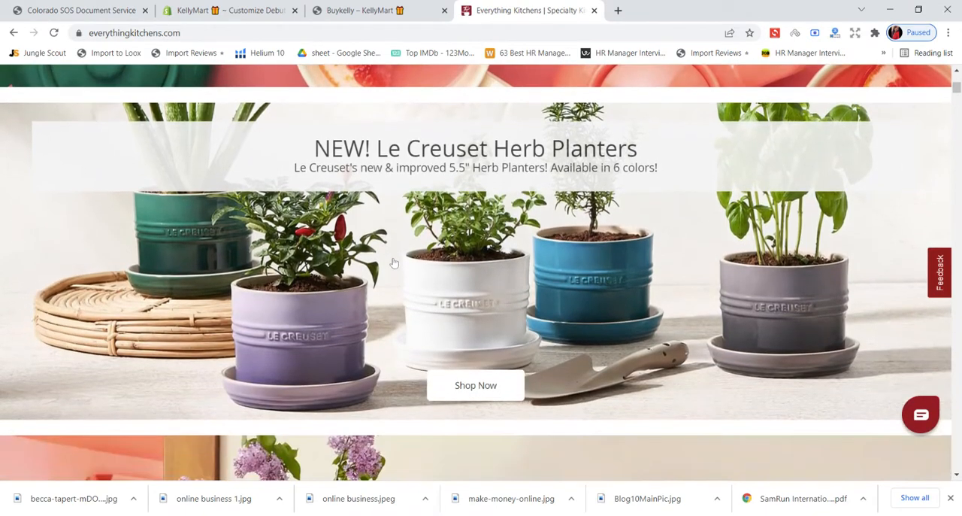
{"action": "scroll", "coordinate": [394, 263], "scroll_direction": "down", "scroll_amount": 2}
{"action": "scroll", "coordinate": [391, 261], "scroll_direction": "down", "scroll_amount": 2}
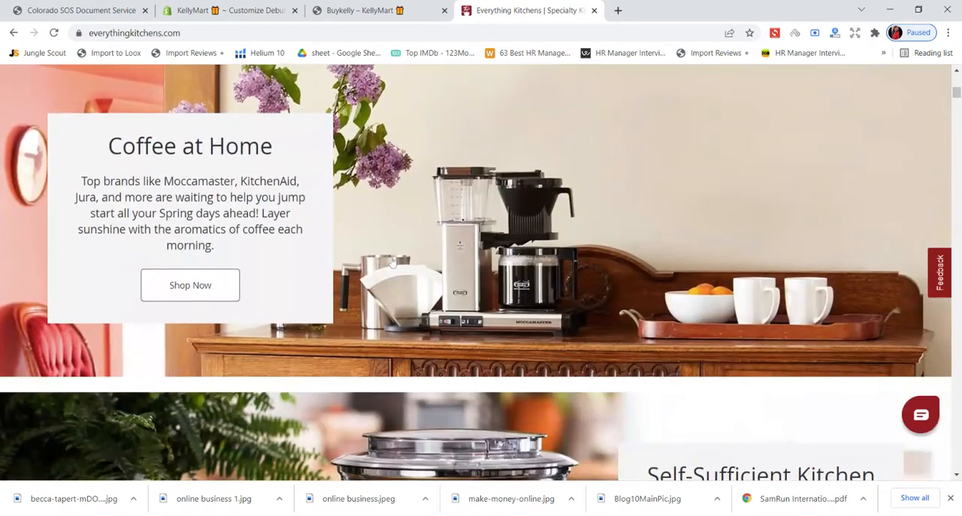
{"action": "scroll", "coordinate": [392, 261], "scroll_direction": "down", "scroll_amount": 4}
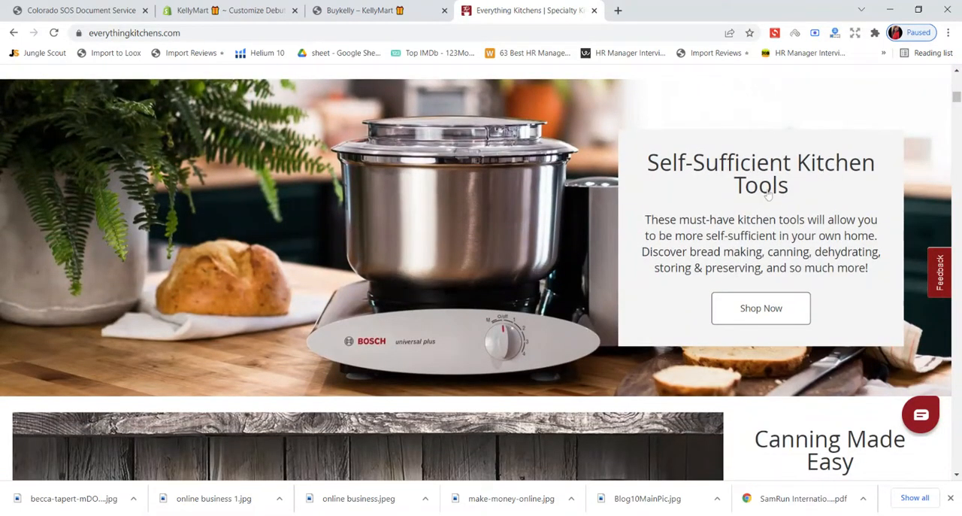
{"action": "scroll", "coordinate": [770, 194], "scroll_direction": "down", "scroll_amount": 2}
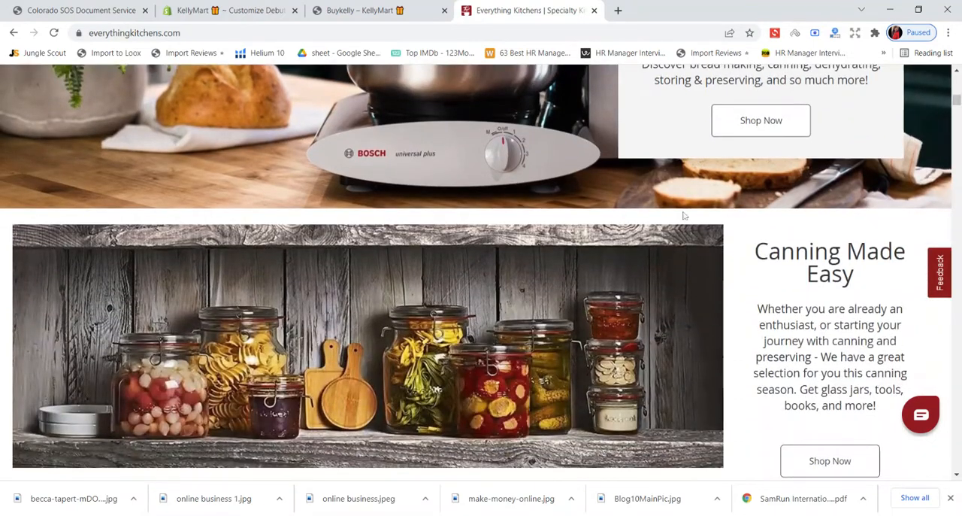
{"action": "scroll", "coordinate": [273, 207], "scroll_direction": "down", "scroll_amount": 2}
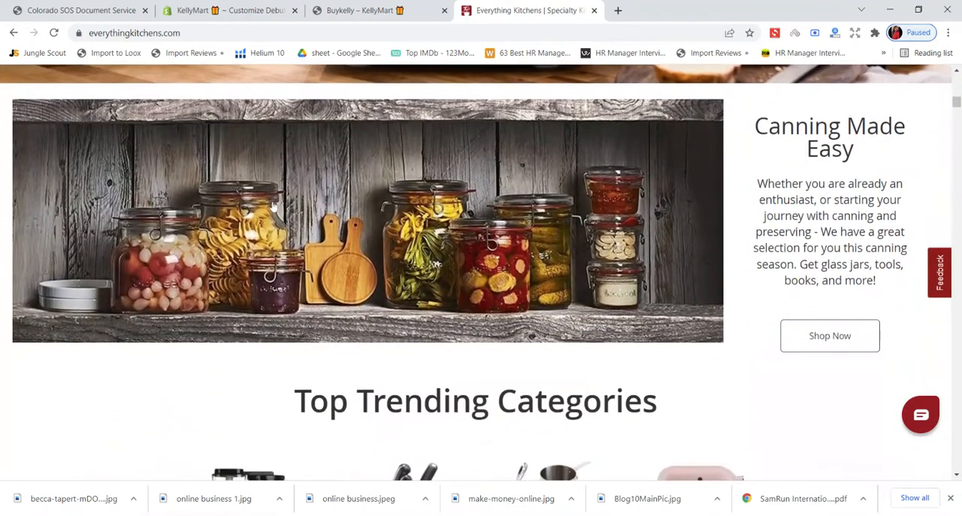
{"action": "scroll", "coordinate": [273, 207], "scroll_direction": "up", "scroll_amount": 5}
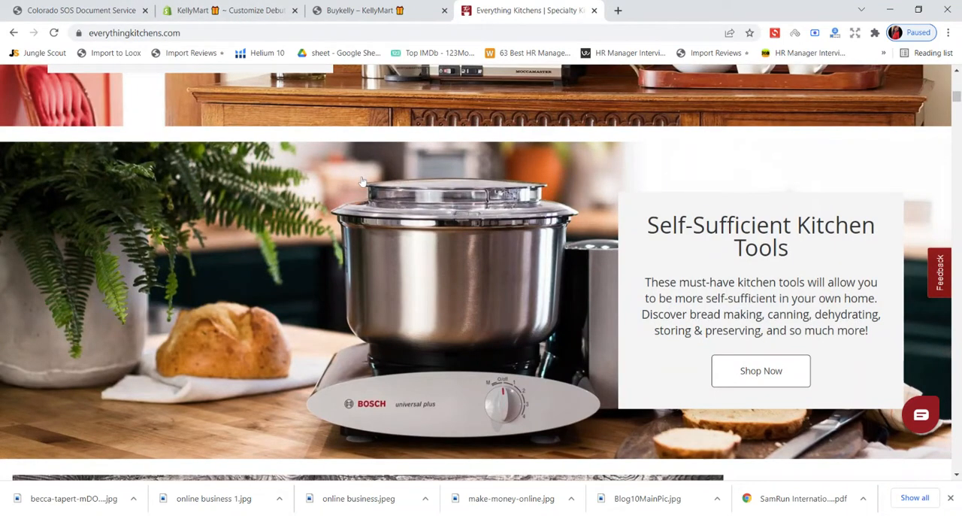
- Switch back to the Shopify theme editor and set the image-with-text-overlay banner's heading to "Home & Kitchen Tools"
{"action": "left_click", "coordinate": [378, 10]}
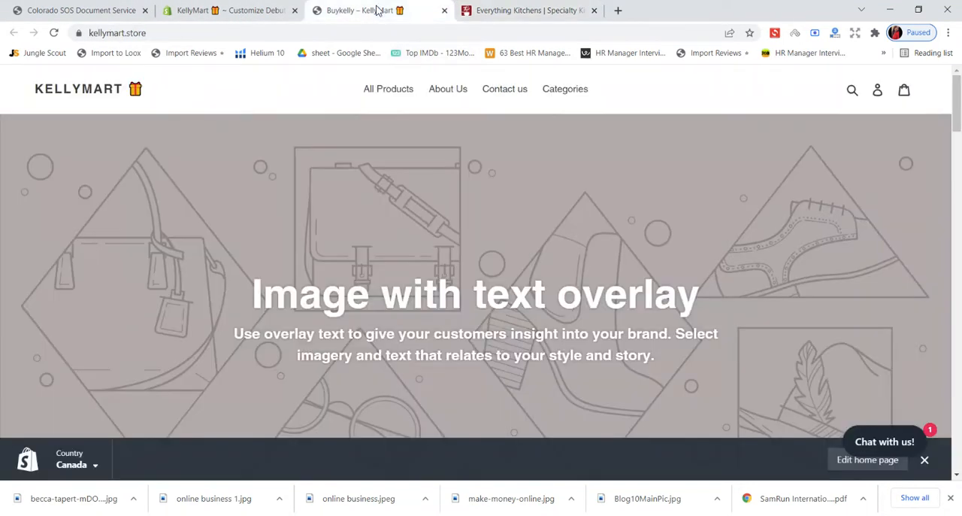
{"action": "left_click", "coordinate": [244, 11]}
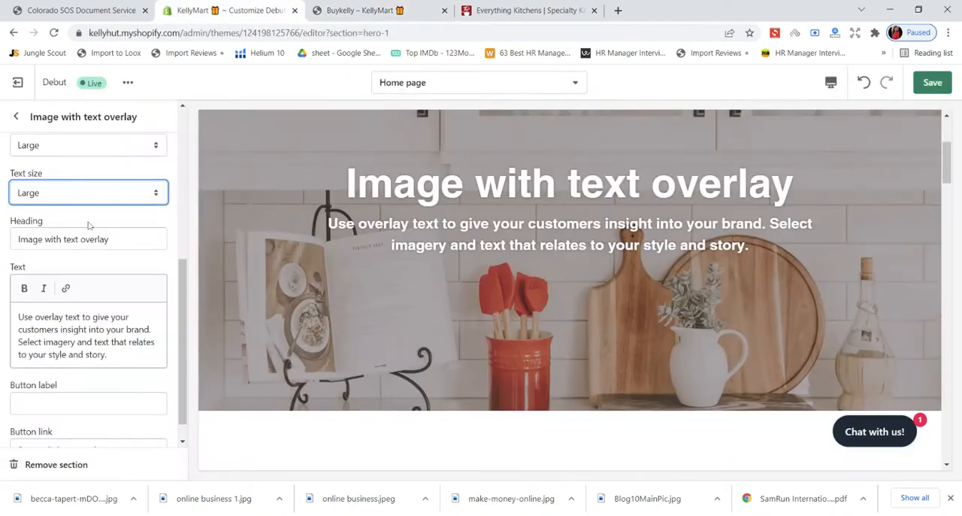
{"action": "left_click_drag", "start_coordinate": [113, 239], "coordinate": [27, 239]}
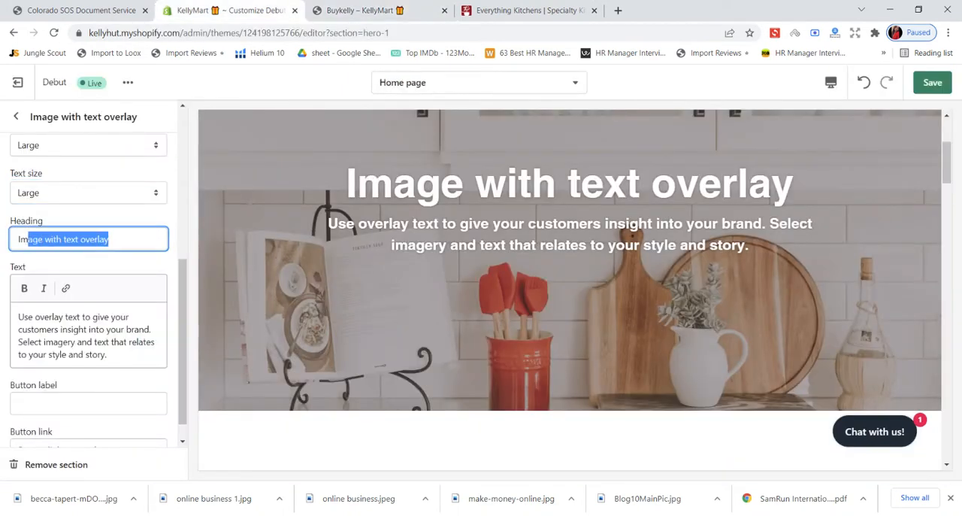
{"action": "key", "text": "BackSpace"}
{"action": "key", "text": "BackSpace"}
{"action": "key", "text": "BackSpace"}
{"action": "type", "text": "Home"}
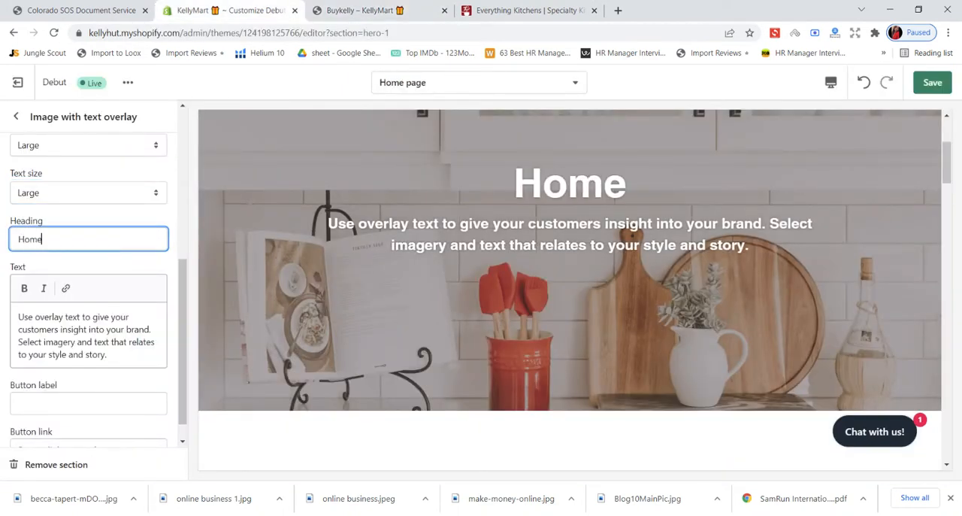
{"action": "type", "text": " & Kitchen T"}
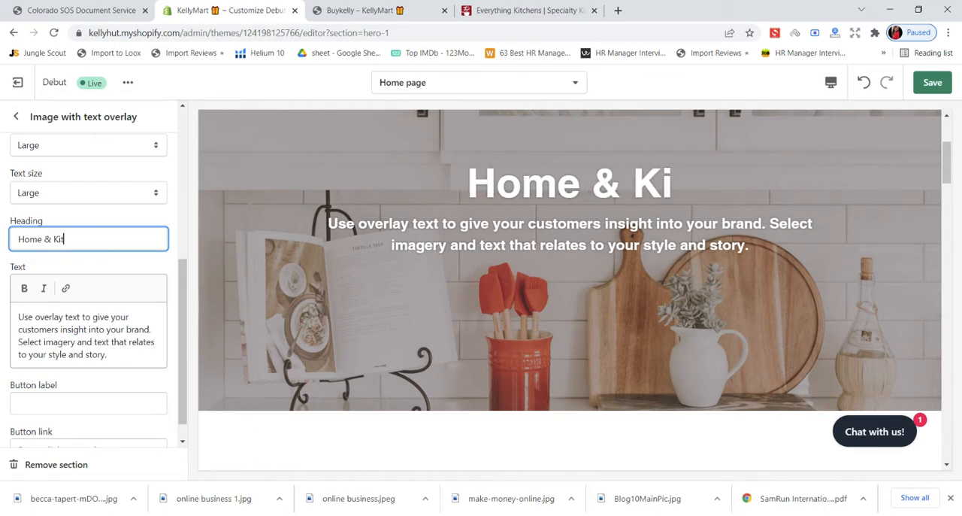
{"action": "type", "text": "ools"}
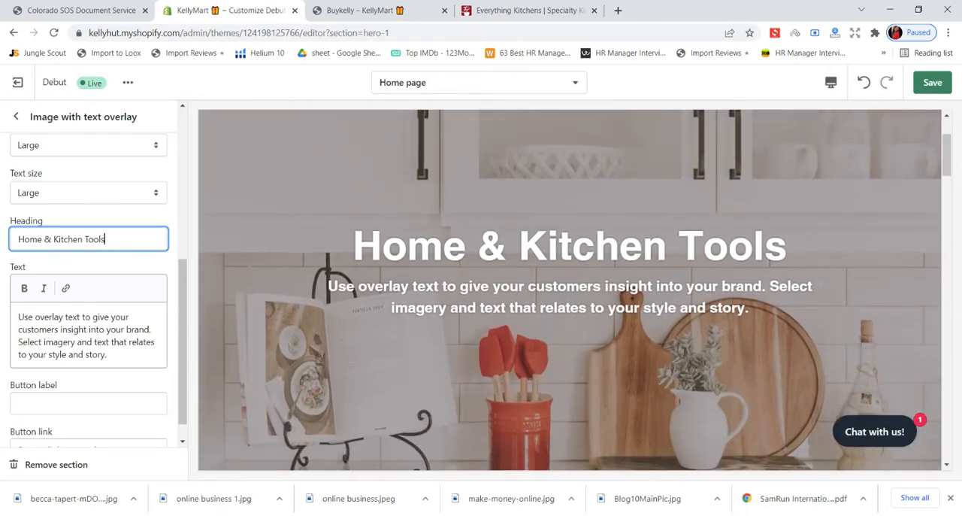
- Look over the banner's text and button fields and return to the Everything Kitchens home page for wording ideas
{"action": "scroll", "coordinate": [88, 289], "scroll_direction": "down", "scroll_amount": 1}
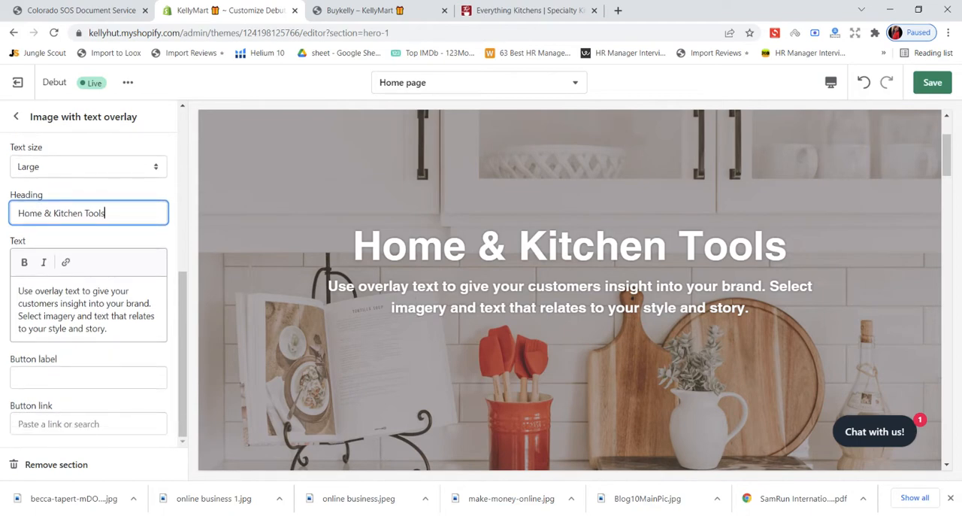
{"action": "left_click", "coordinate": [390, 8]}
{"action": "left_click", "coordinate": [267, 8]}
{"action": "left_click", "coordinate": [526, 7]}
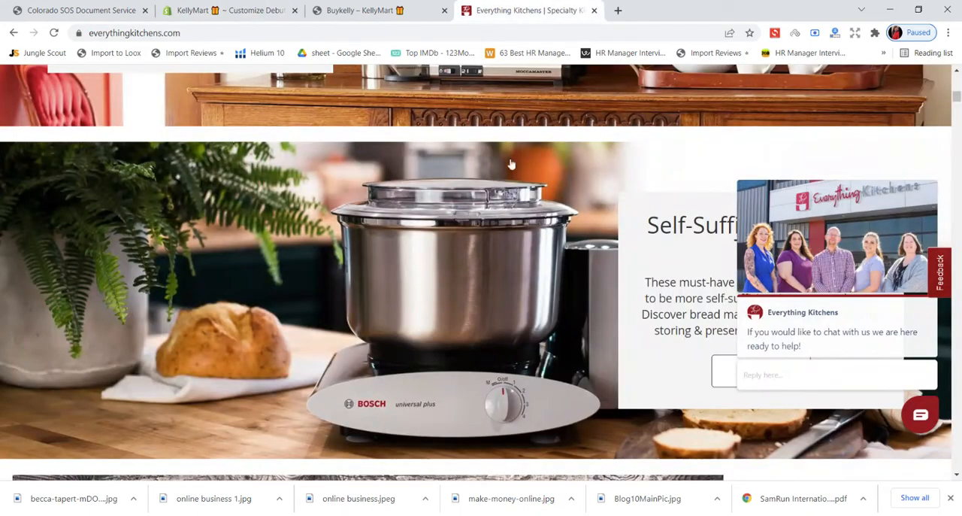
- Recheck the KellyMart banner's text in the theme editor, then return to Everything Kitchens and review its Top Trending Categories section
{"action": "scroll", "coordinate": [511, 163], "scroll_direction": "down", "scroll_amount": 3}
{"action": "left_click", "coordinate": [263, 10]}
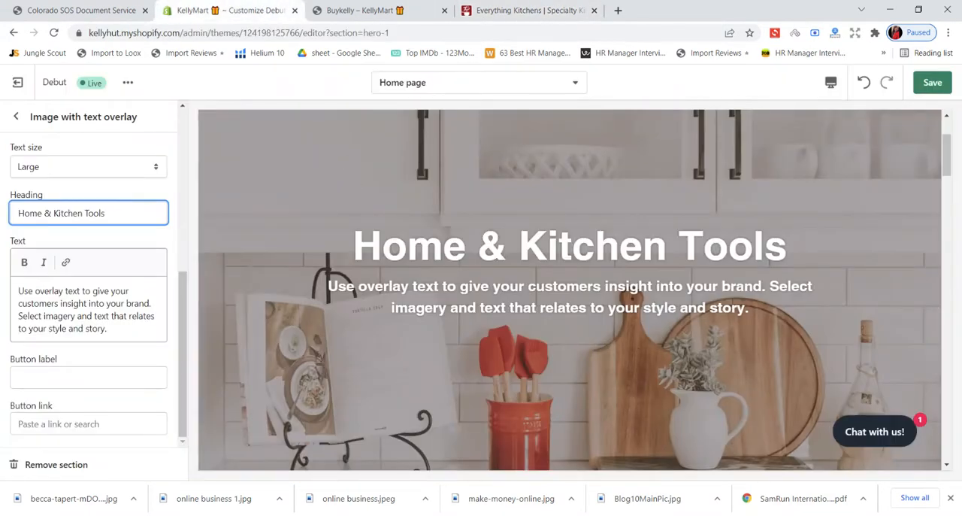
{"action": "left_click", "coordinate": [543, 10]}
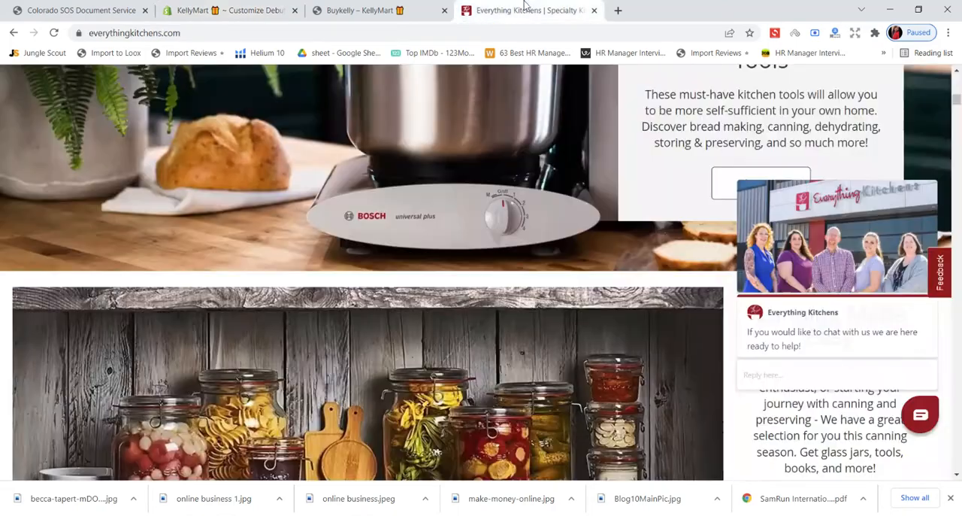
{"action": "scroll", "coordinate": [570, 238], "scroll_direction": "down", "scroll_amount": 5}
{"action": "scroll", "coordinate": [570, 238], "scroll_direction": "down", "scroll_amount": 3}
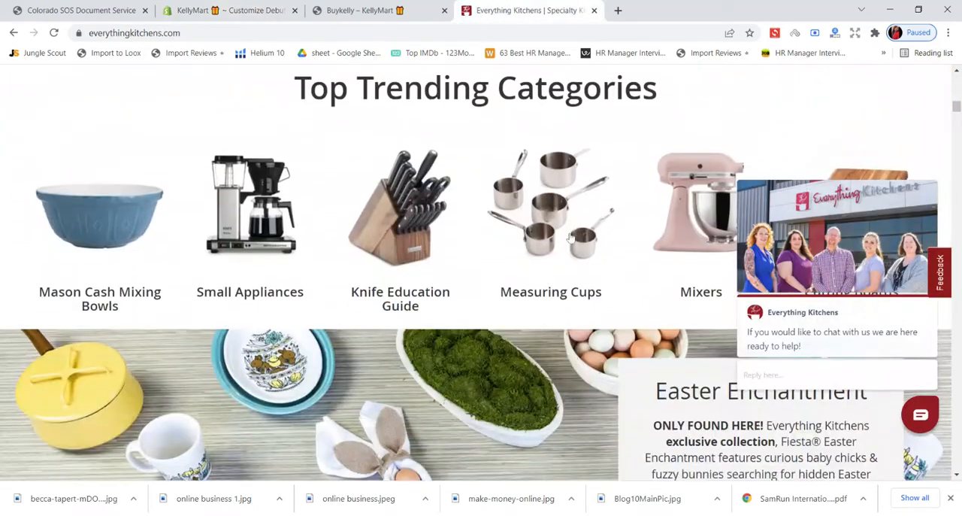
{"action": "scroll", "coordinate": [571, 236], "scroll_direction": "down", "scroll_amount": 2}
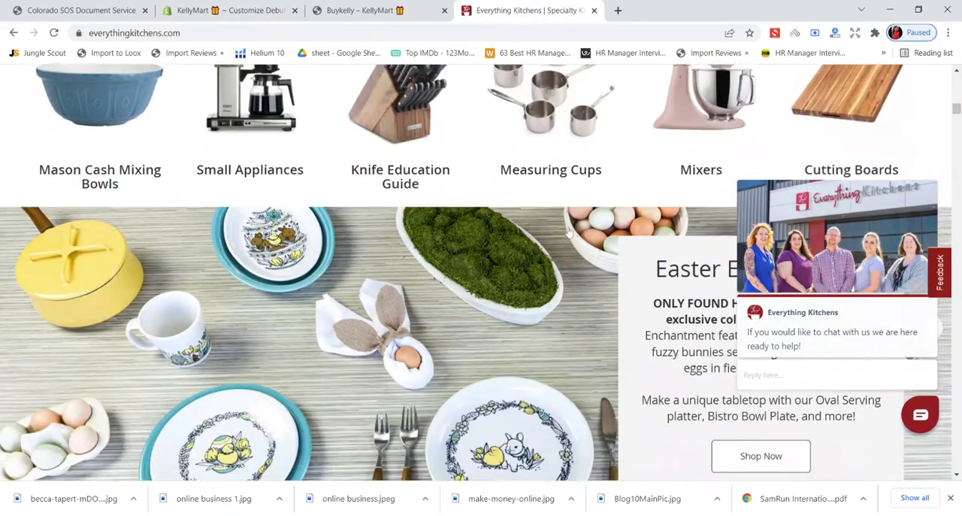
- Read the wording of the Easter Enchantment, Easter Essentials, Welcome Spring and Organize & Energize banners on the Everything Kitchens home page
{"action": "scroll", "coordinate": [667, 218], "scroll_direction": "down", "scroll_amount": 1}
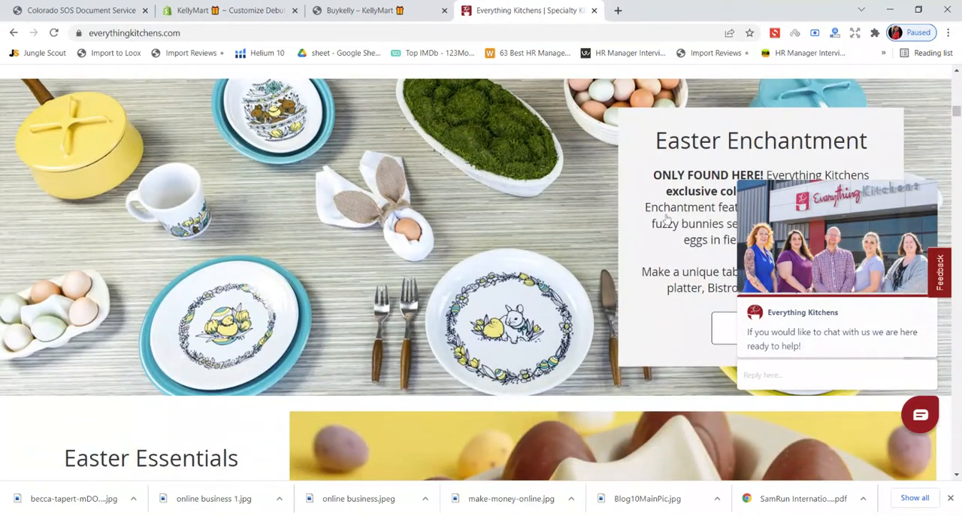
{"action": "scroll", "coordinate": [667, 219], "scroll_direction": "down", "scroll_amount": 1}
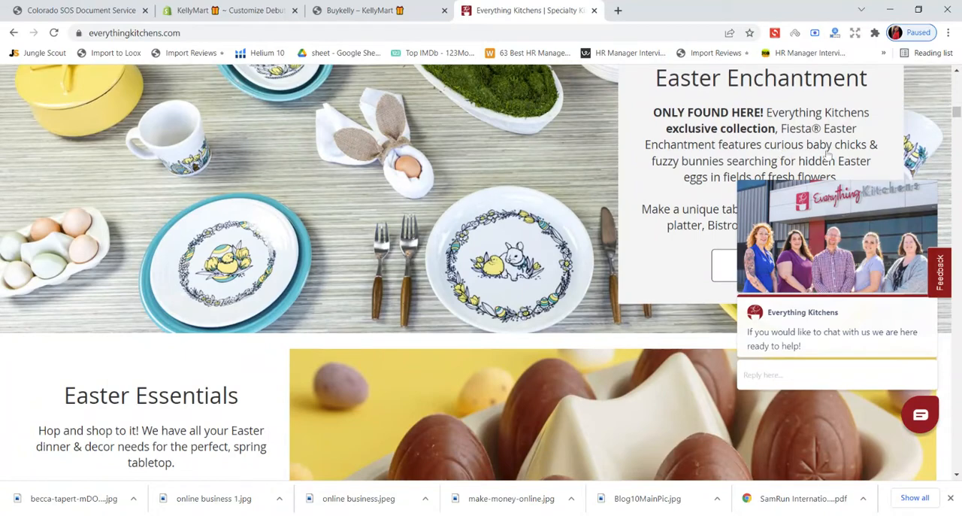
{"action": "scroll", "coordinate": [699, 187], "scroll_direction": "down", "scroll_amount": 3}
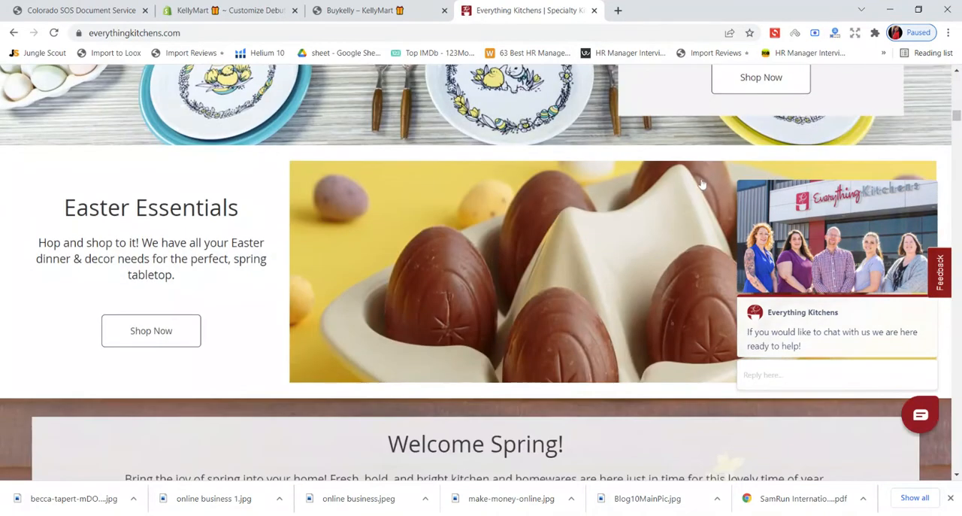
{"action": "scroll", "coordinate": [700, 184], "scroll_direction": "up", "scroll_amount": 2}
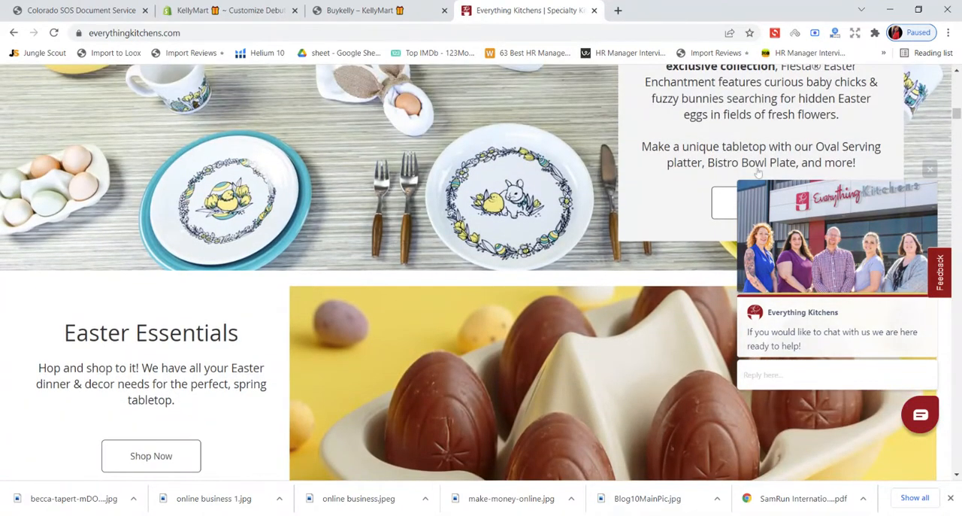
{"action": "scroll", "coordinate": [709, 183], "scroll_direction": "down", "scroll_amount": 2}
{"action": "scroll", "coordinate": [181, 239], "scroll_direction": "down", "scroll_amount": 3}
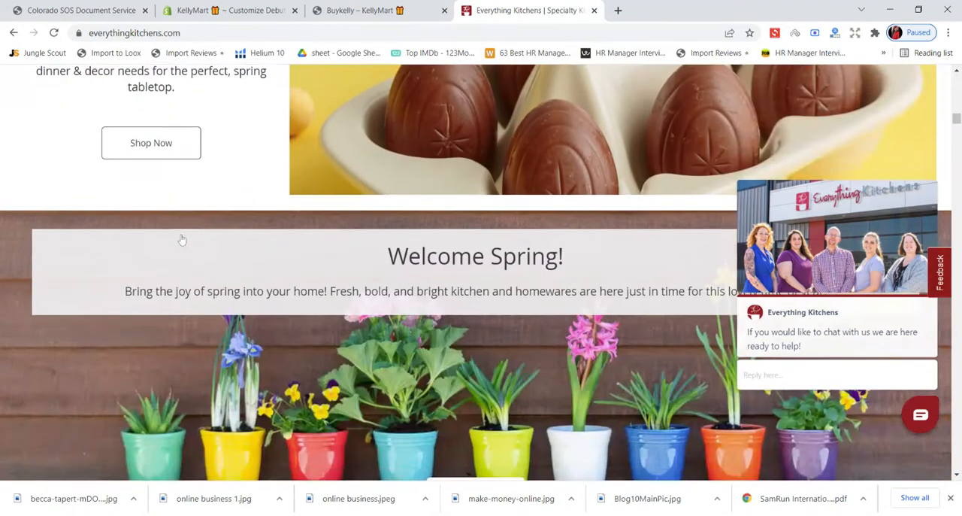
{"action": "scroll", "coordinate": [181, 239], "scroll_direction": "down", "scroll_amount": 2}
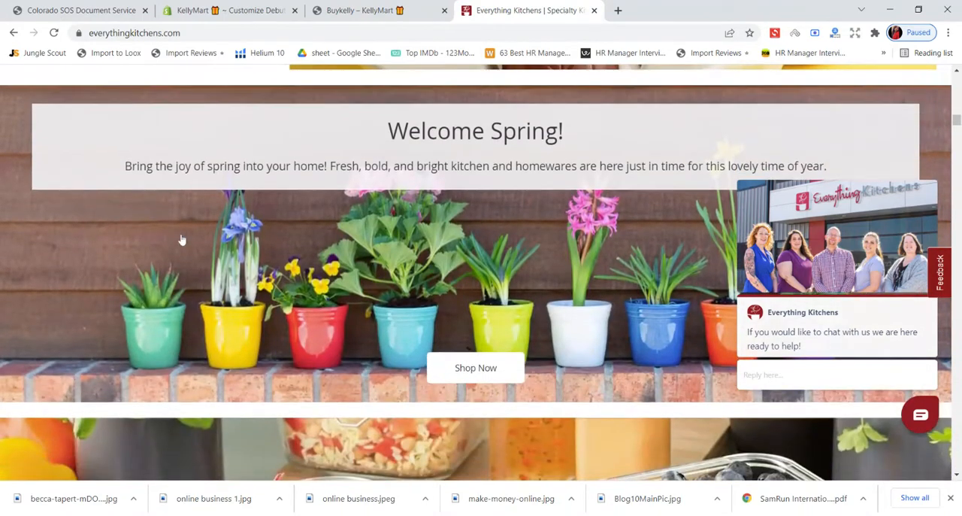
{"action": "scroll", "coordinate": [181, 239], "scroll_direction": "down", "scroll_amount": 1}
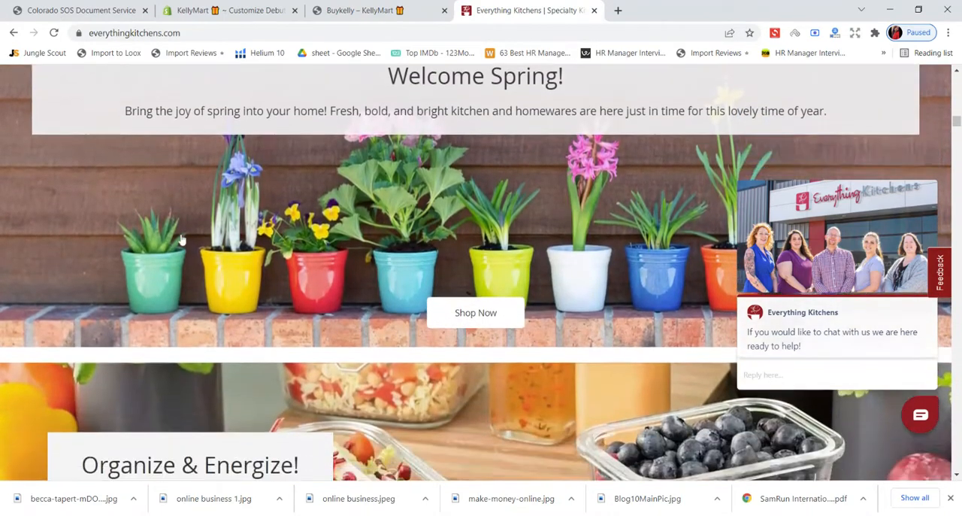
{"action": "scroll", "coordinate": [181, 239], "scroll_direction": "down", "scroll_amount": 4}
{"action": "scroll", "coordinate": [181, 239], "scroll_direction": "down", "scroll_amount": 2}
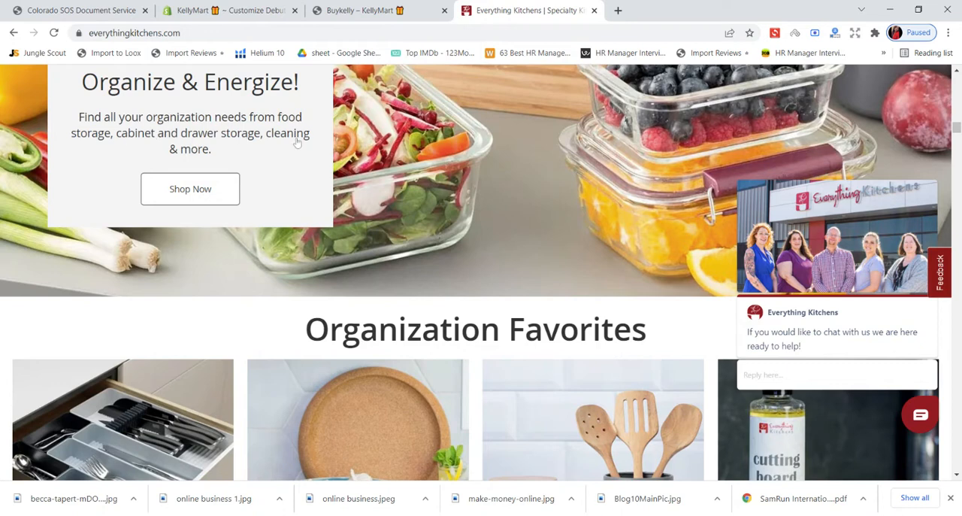
- Open the Organize & Energize collection, browse its products, dismiss the discount pop-up and return to the home page
{"action": "left_click", "coordinate": [225, 192]}
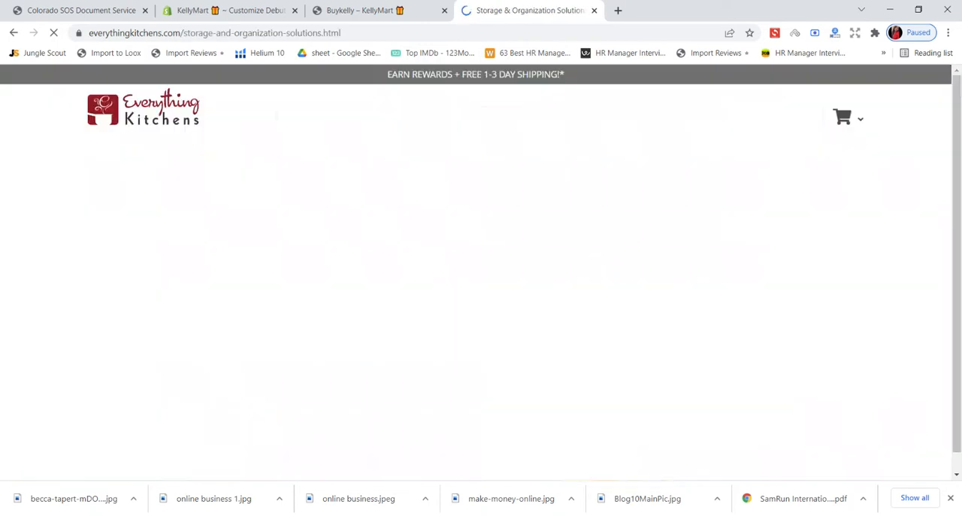
{"action": "scroll", "coordinate": [466, 222], "scroll_direction": "down", "scroll_amount": 5}
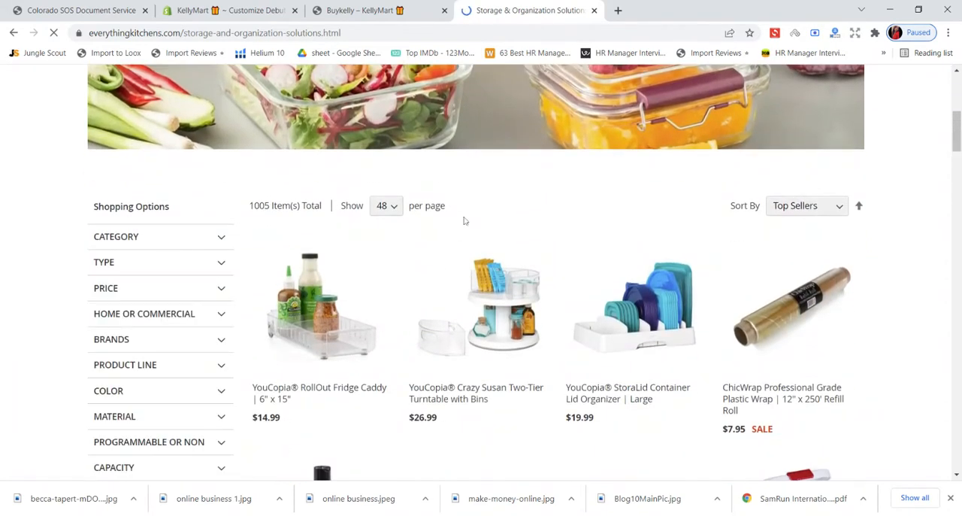
{"action": "scroll", "coordinate": [464, 220], "scroll_direction": "down", "scroll_amount": 4}
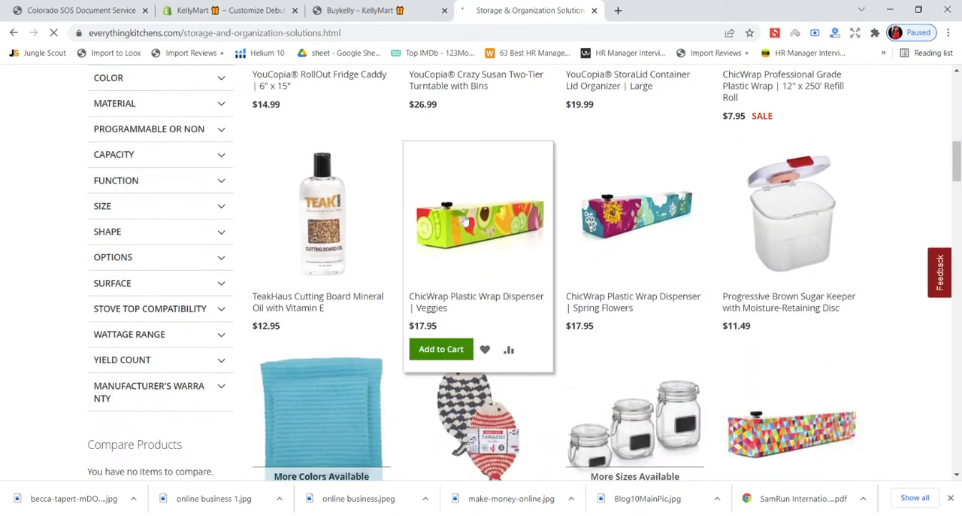
{"action": "scroll", "coordinate": [28, 253], "scroll_direction": "down", "scroll_amount": 5}
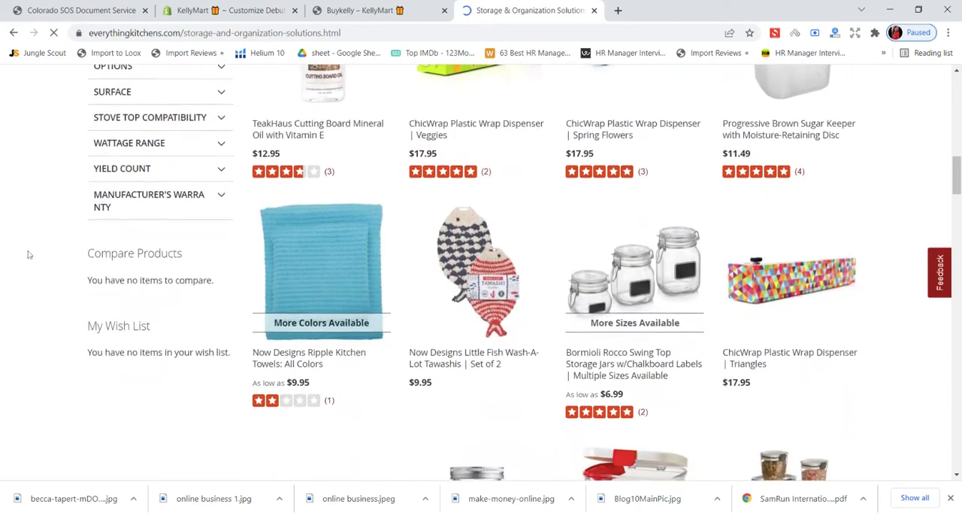
{"action": "scroll", "coordinate": [26, 254], "scroll_direction": "down", "scroll_amount": 15}
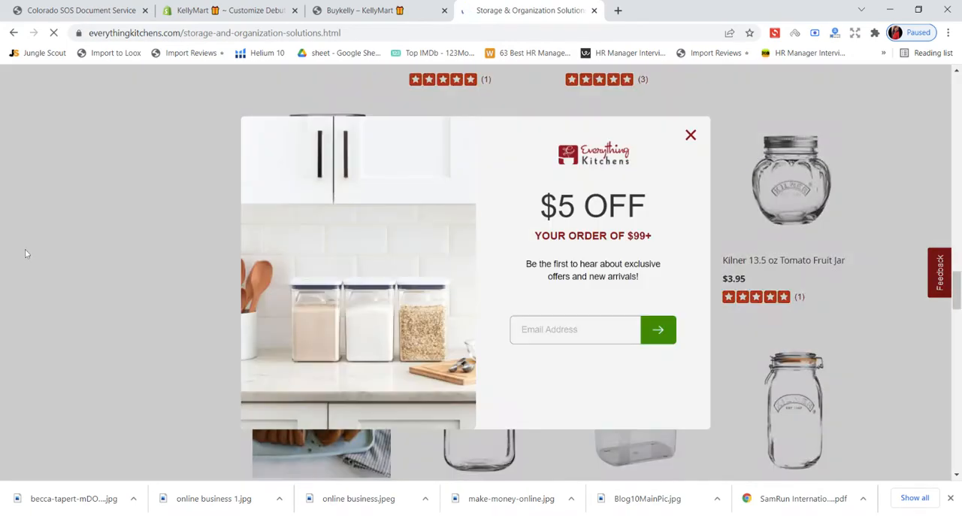
{"action": "scroll", "coordinate": [24, 252], "scroll_direction": "down", "scroll_amount": 10}
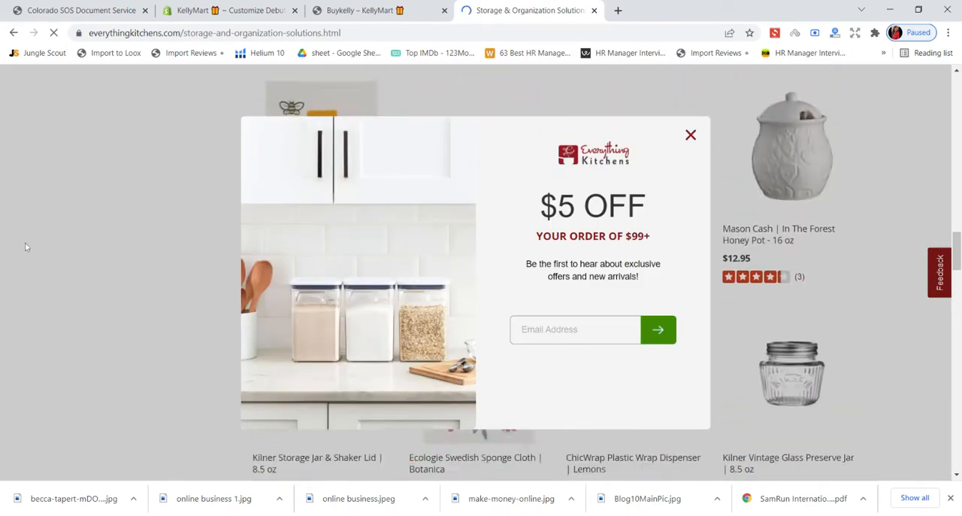
{"action": "left_click", "coordinate": [691, 135]}
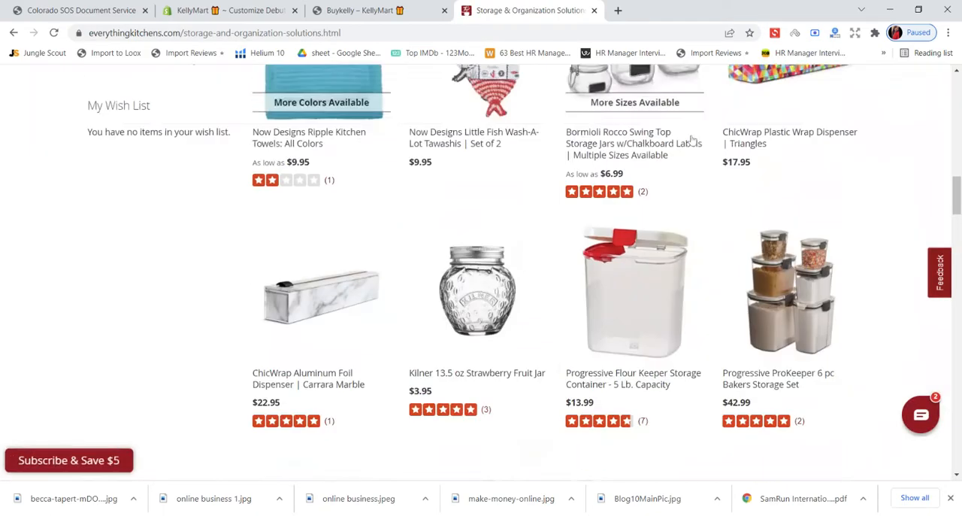
{"action": "scroll", "coordinate": [692, 138], "scroll_direction": "up", "scroll_amount": 15}
{"action": "scroll", "coordinate": [692, 137], "scroll_direction": "up", "scroll_amount": 1}
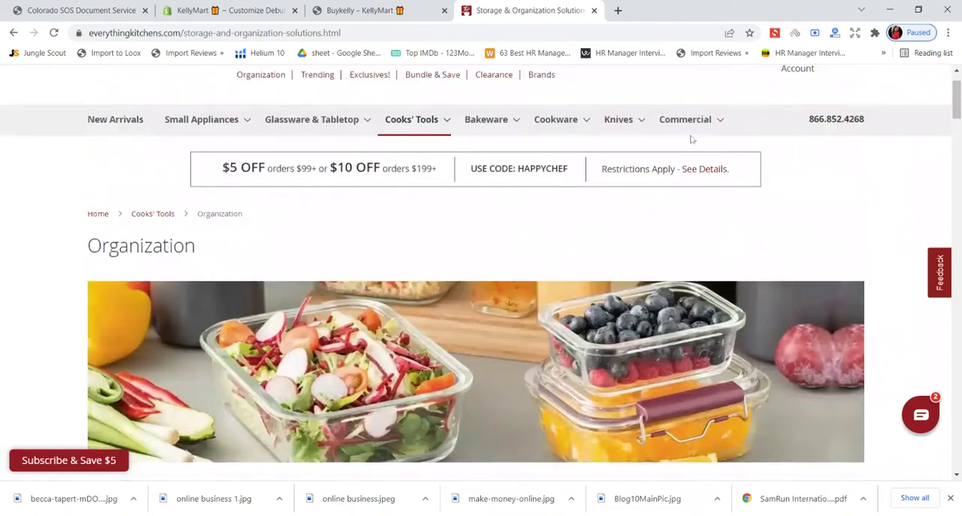
{"action": "left_click", "coordinate": [13, 32]}
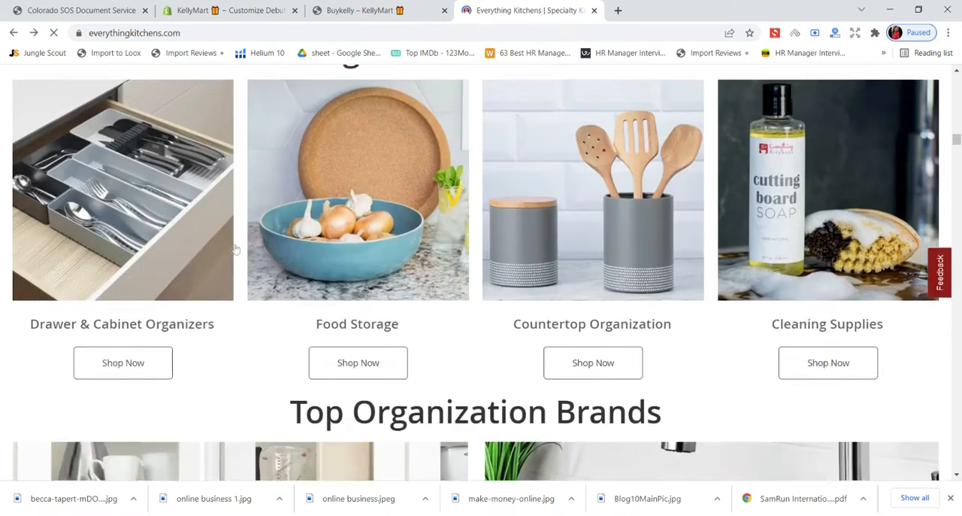
- Examine the Organization Favorites and Top Organization Brands sections, including the OXO storage and sinkware descriptions
{"action": "scroll", "coordinate": [236, 249], "scroll_direction": "down", "scroll_amount": 11}
{"action": "scroll", "coordinate": [236, 244], "scroll_direction": "up", "scroll_amount": 4}
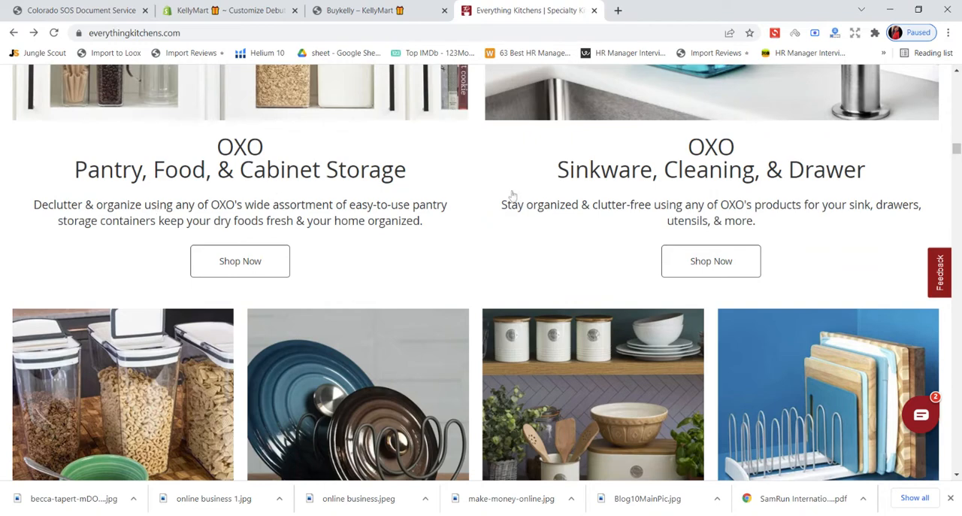
{"action": "scroll", "coordinate": [513, 197], "scroll_direction": "up", "scroll_amount": 3}
{"action": "scroll", "coordinate": [512, 195], "scroll_direction": "up", "scroll_amount": 1}
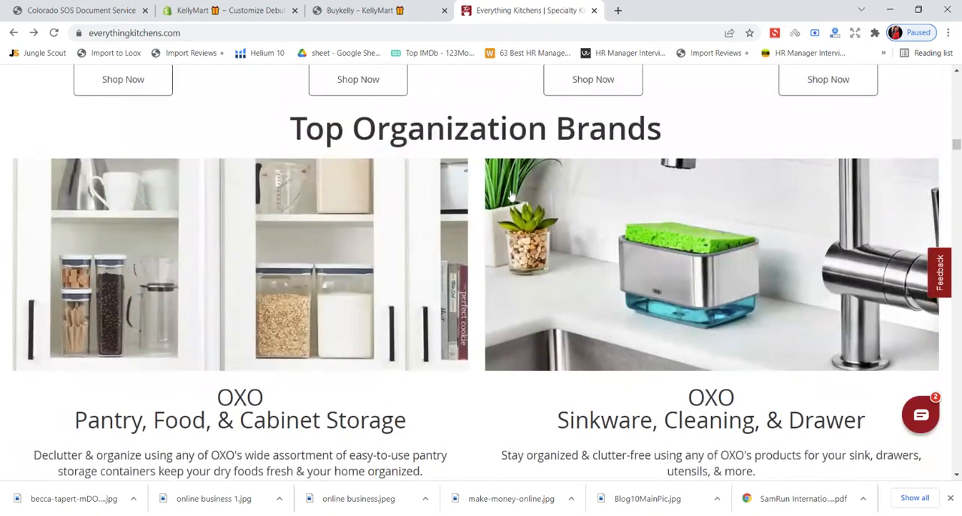
{"action": "scroll", "coordinate": [510, 196], "scroll_direction": "up", "scroll_amount": 4}
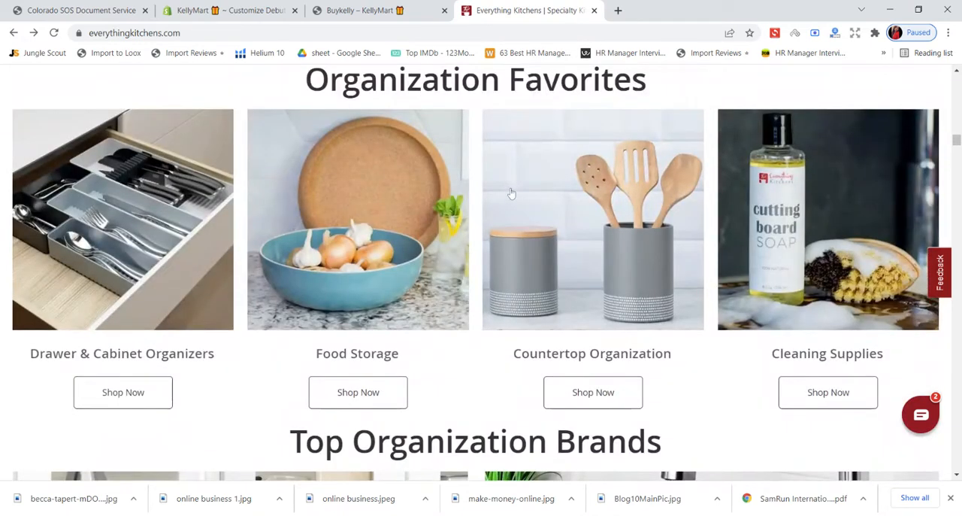
{"action": "scroll", "coordinate": [510, 194], "scroll_direction": "up", "scroll_amount": 3}
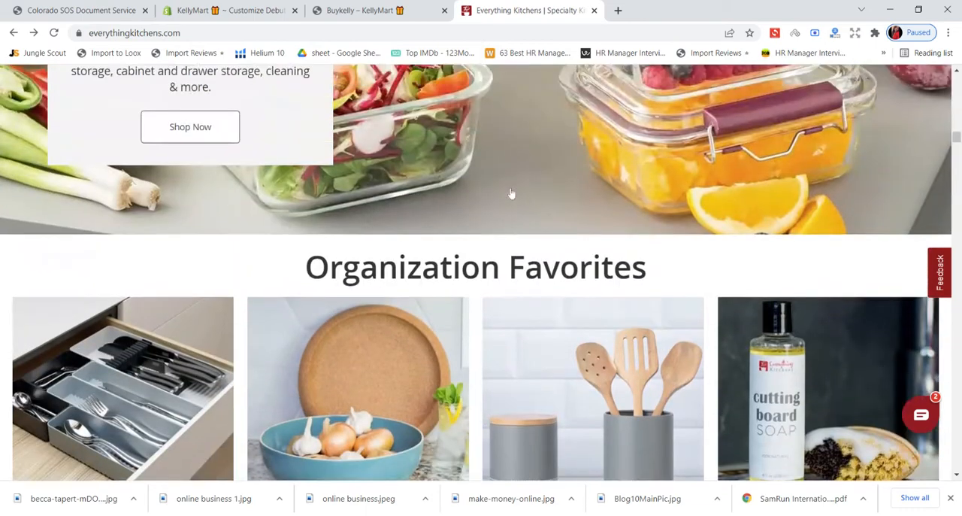
{"action": "scroll", "coordinate": [510, 194], "scroll_direction": "down", "scroll_amount": 4}
{"action": "scroll", "coordinate": [510, 194], "scroll_direction": "down", "scroll_amount": 6}
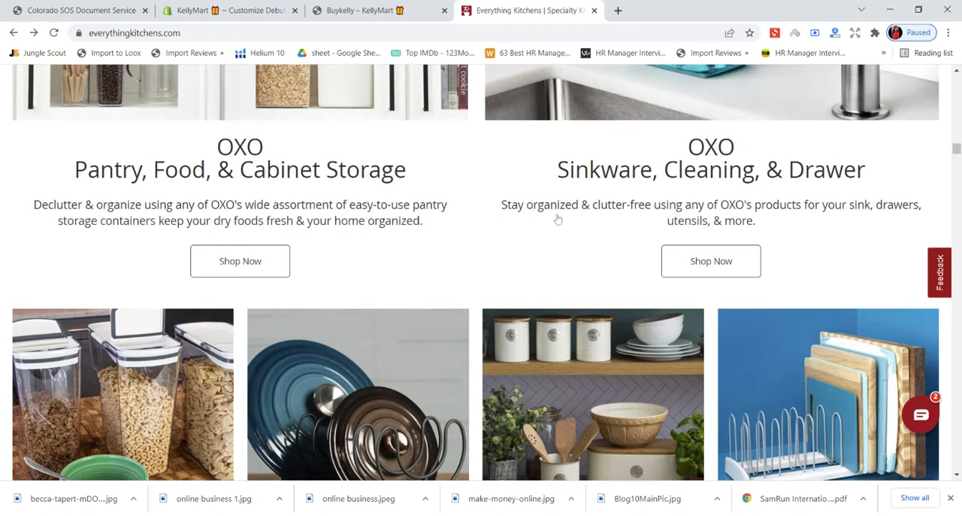
- Read the promotional text of the Kilner Glassware and In the Forest Collection sections
{"action": "scroll", "coordinate": [633, 215], "scroll_direction": "down", "scroll_amount": 5}
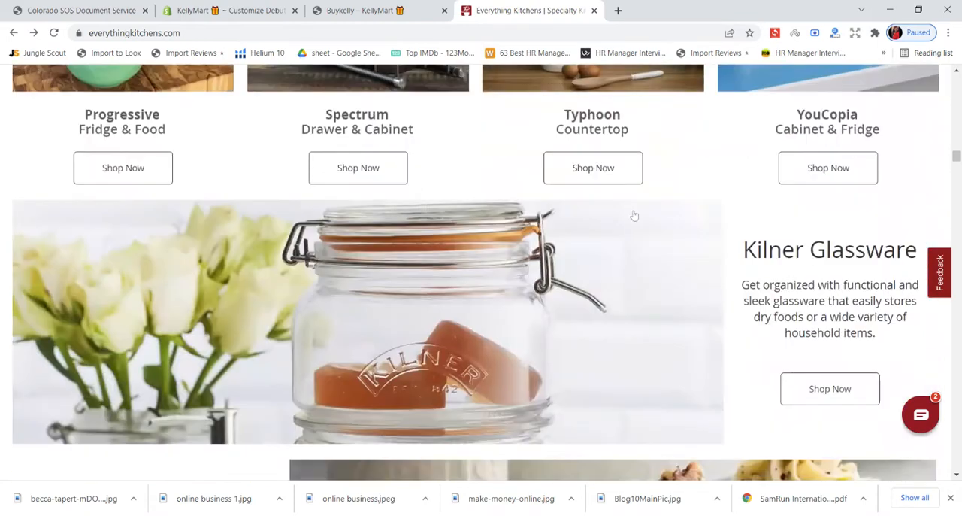
{"action": "scroll", "coordinate": [634, 215], "scroll_direction": "down", "scroll_amount": 3}
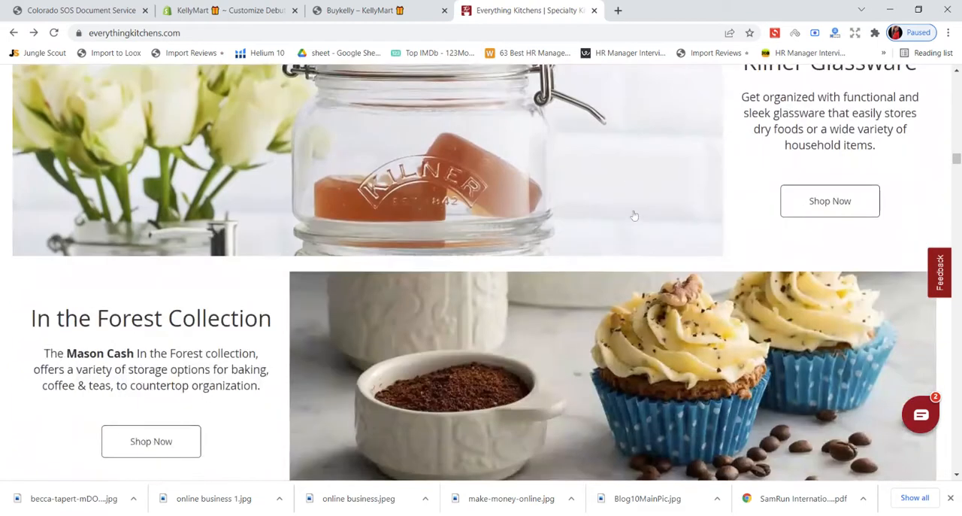
{"action": "scroll", "coordinate": [728, 211], "scroll_direction": "up", "scroll_amount": 2}
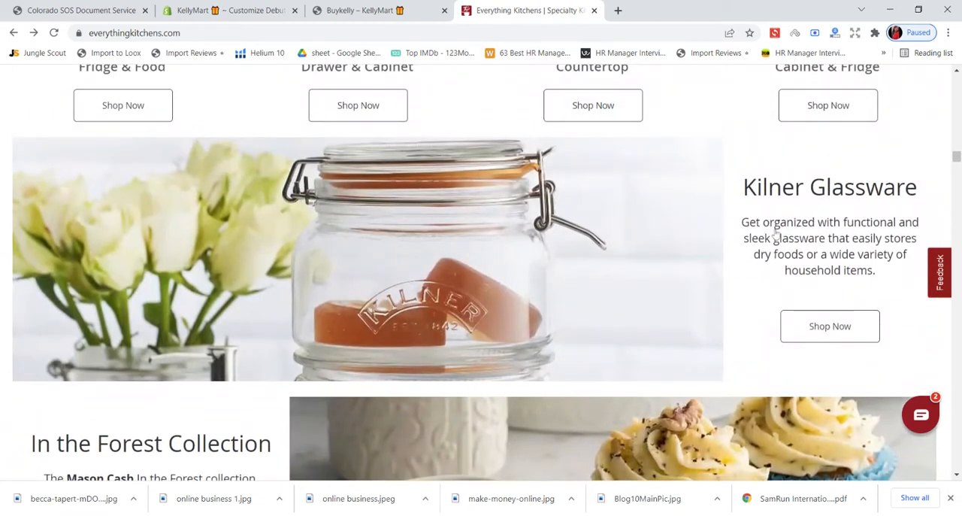
{"action": "scroll", "coordinate": [769, 236], "scroll_direction": "down", "scroll_amount": 2}
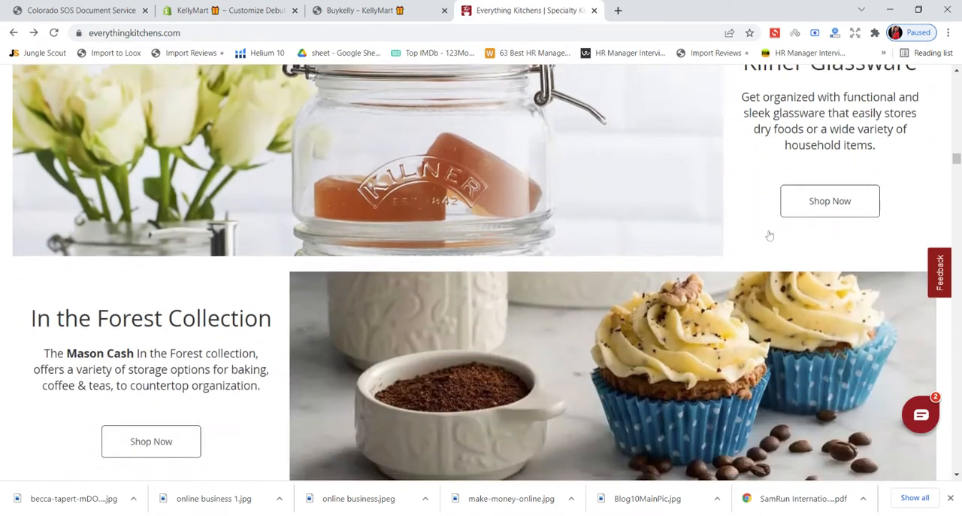
{"action": "scroll", "coordinate": [769, 235], "scroll_direction": "up", "scroll_amount": 1}
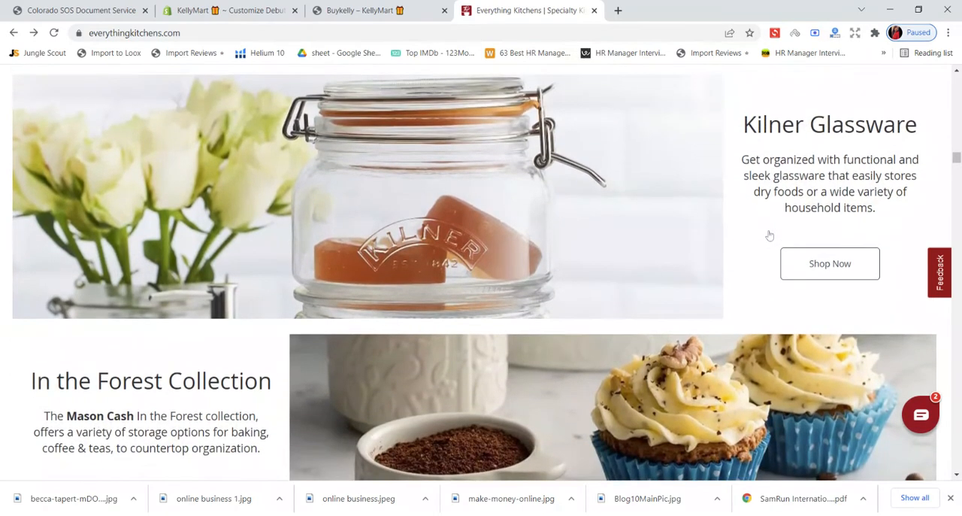
- Look through the remaining home page sections from Healthy Eating and Go Green to Brand Spotlight for banner wording ideas
{"action": "scroll", "coordinate": [769, 235], "scroll_direction": "down", "scroll_amount": 8}
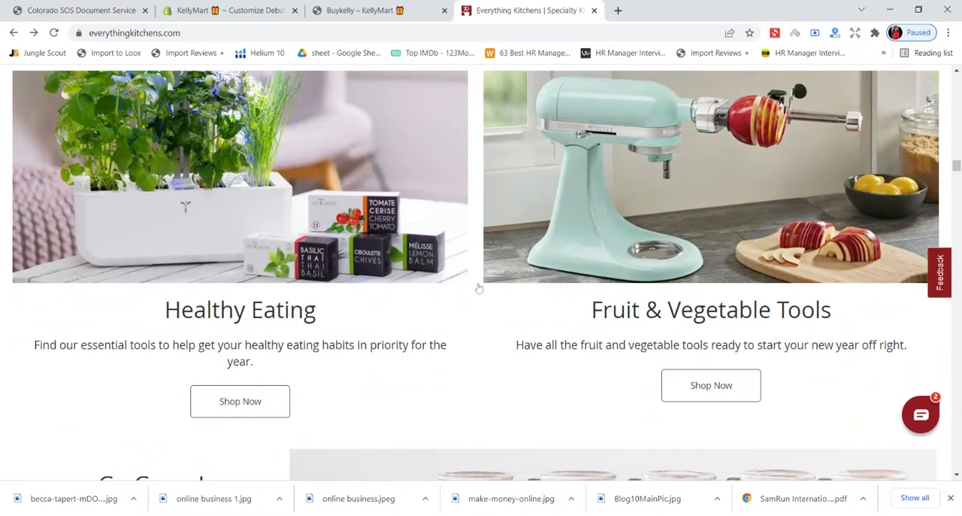
{"action": "scroll", "coordinate": [641, 311], "scroll_direction": "down", "scroll_amount": 3}
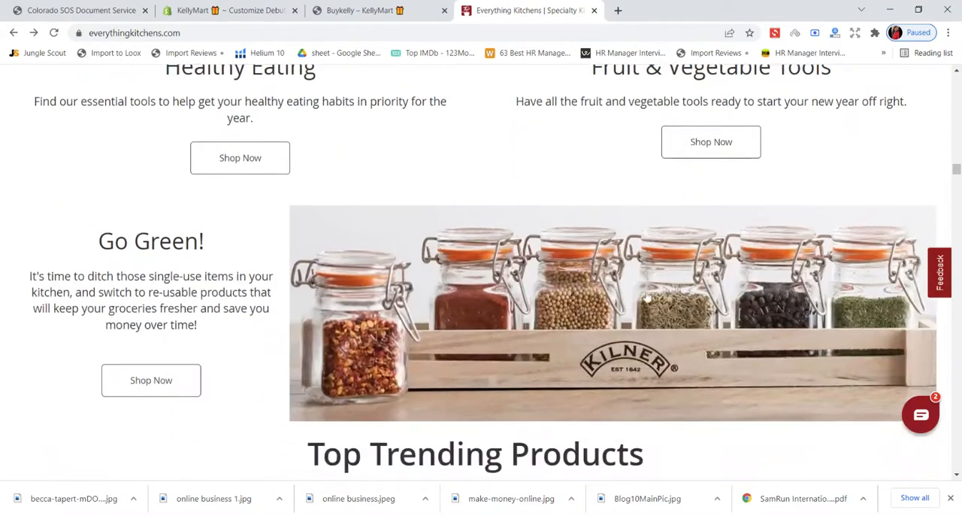
{"action": "scroll", "coordinate": [645, 298], "scroll_direction": "down", "scroll_amount": 2}
{"action": "scroll", "coordinate": [179, 233], "scroll_direction": "down", "scroll_amount": 8}
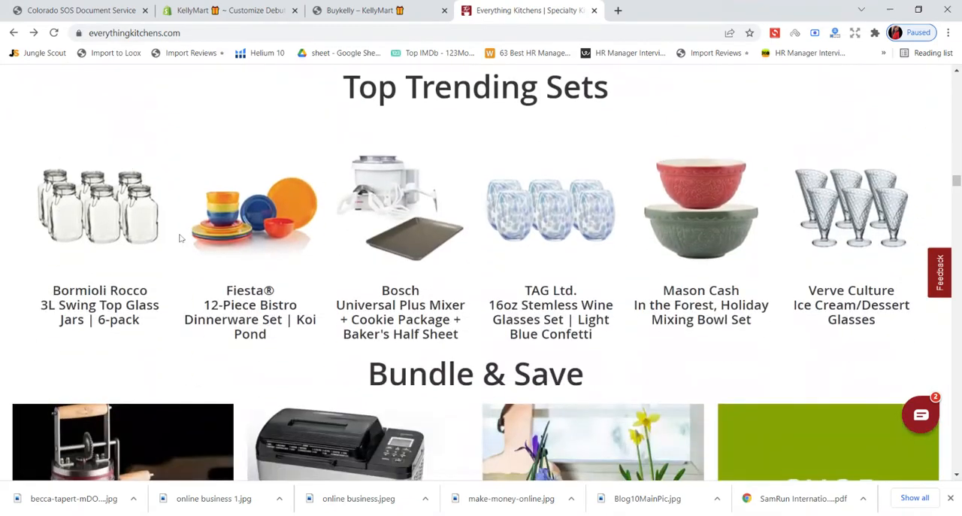
{"action": "scroll", "coordinate": [179, 239], "scroll_direction": "down", "scroll_amount": 9}
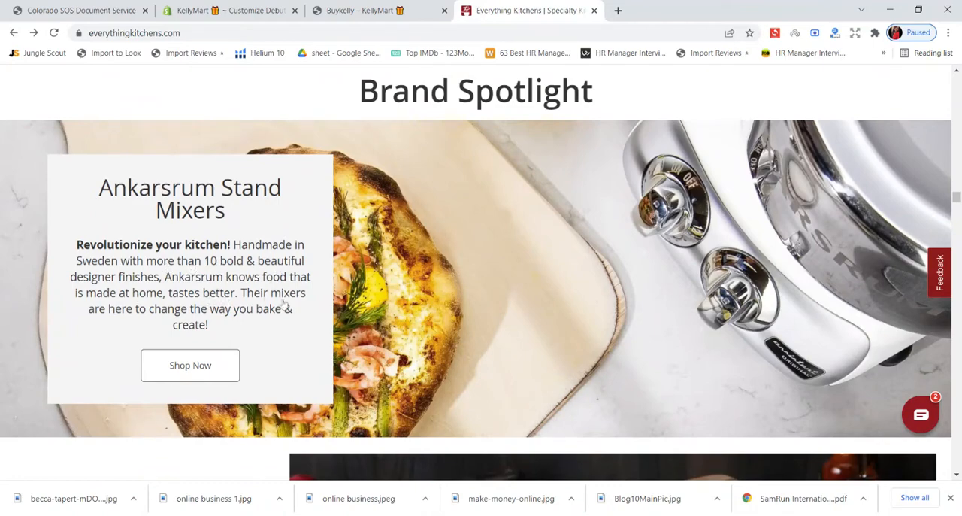
- Read the Woodgrain Envy, LEM and Fissler promotional texts below the Brand Spotlight heading
{"action": "scroll", "coordinate": [178, 310], "scroll_direction": "down", "scroll_amount": 5}
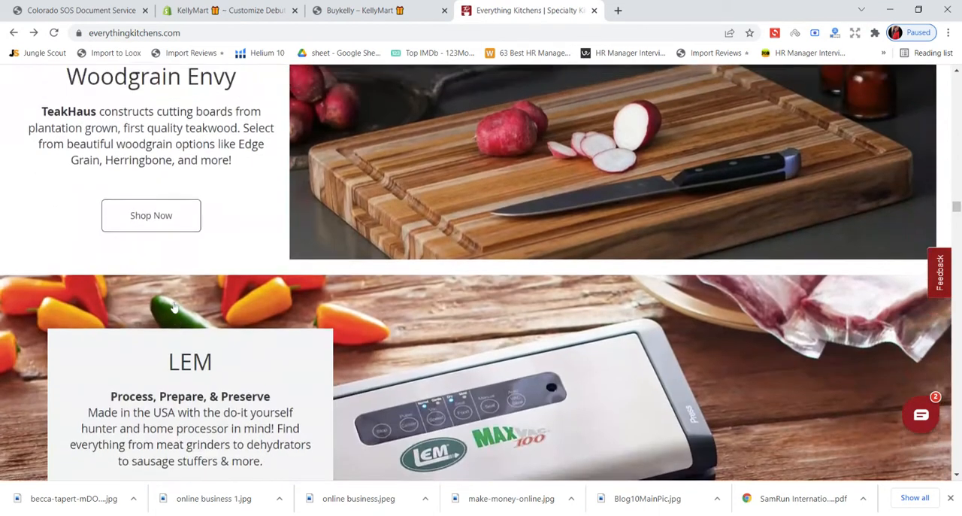
{"action": "scroll", "coordinate": [171, 287], "scroll_direction": "down", "scroll_amount": 1}
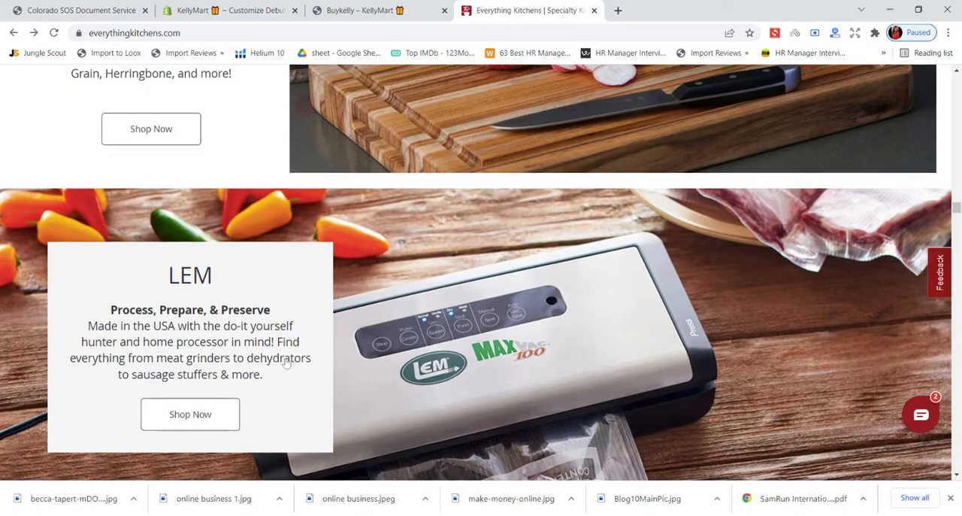
{"action": "scroll", "coordinate": [286, 363], "scroll_direction": "down", "scroll_amount": 3}
{"action": "scroll", "coordinate": [296, 342], "scroll_direction": "down", "scroll_amount": 1}
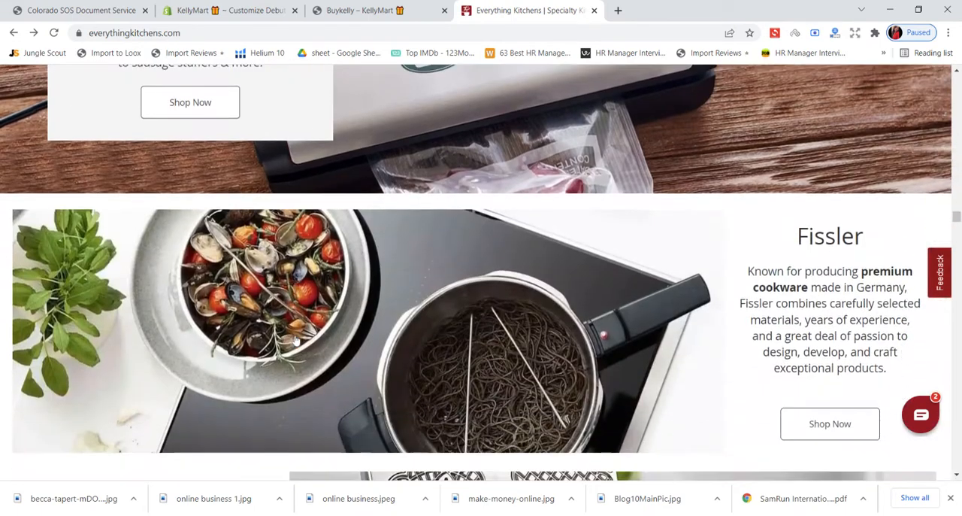
- Return to the Shopify theme editor and replace the banner's placeholder text with "Find Everything for Your Kitchen"
{"action": "left_click", "coordinate": [263, 10]}
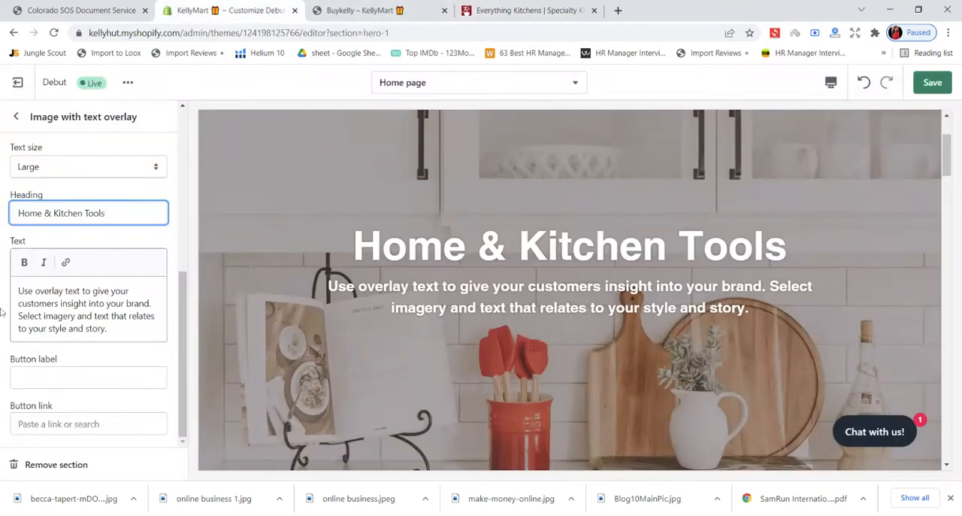
{"action": "left_click_drag", "start_coordinate": [109, 329], "coordinate": [18, 290]}
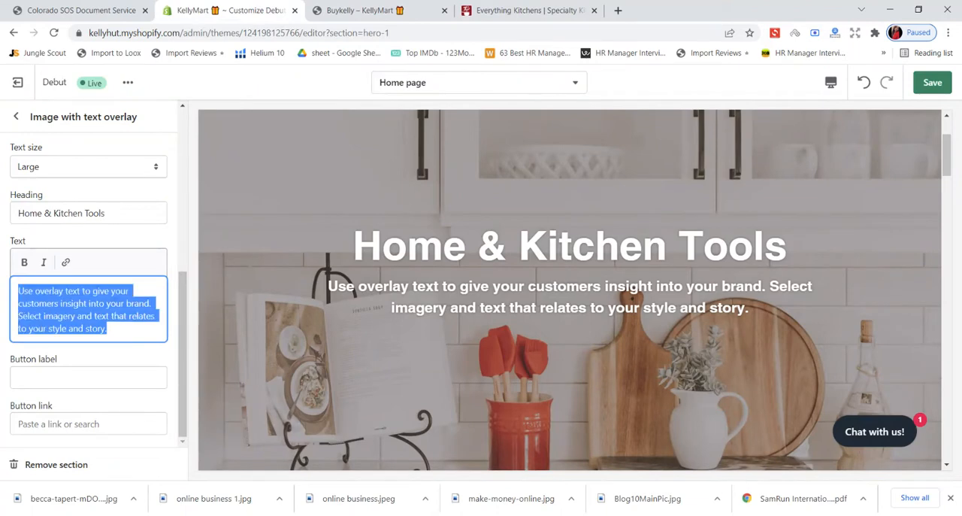
{"action": "key", "text": "BackSpace"}
{"action": "type", "text": "Fi"}
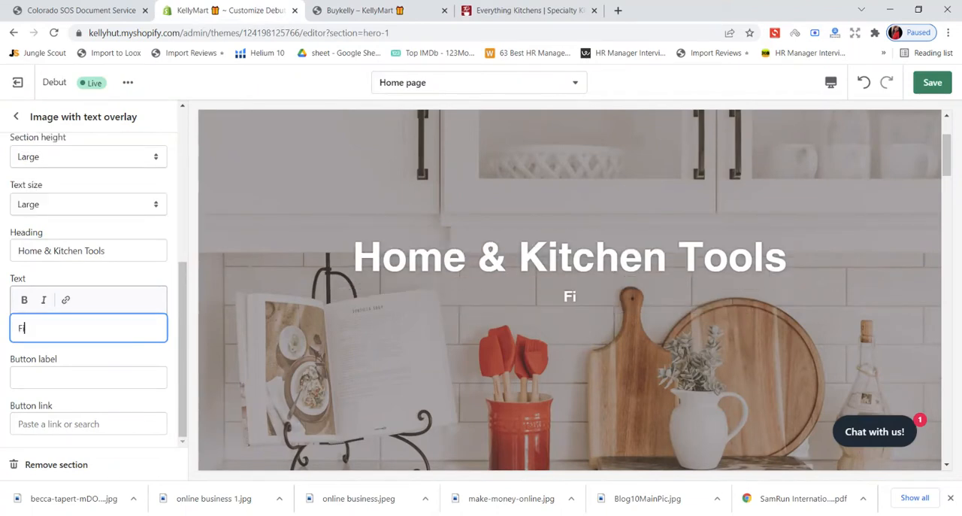
{"action": "type", "text": "nd Eve"}
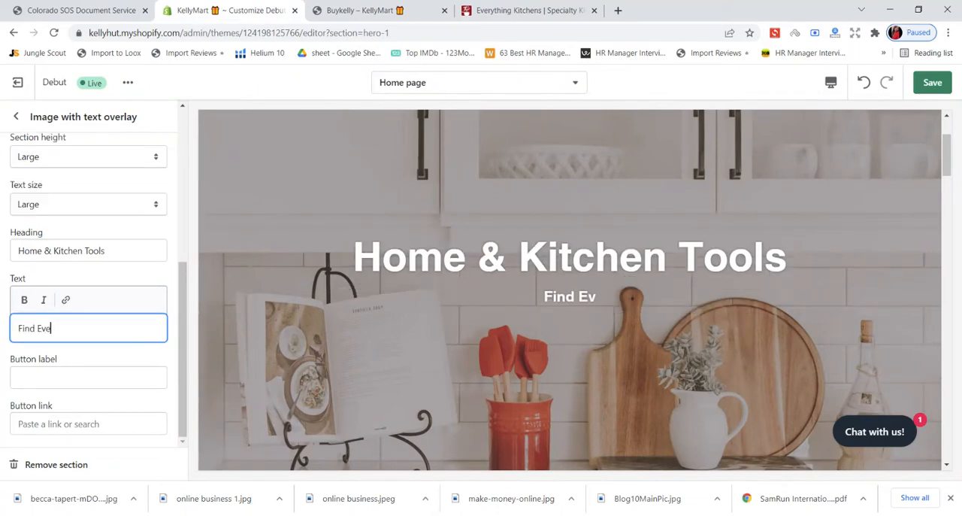
{"action": "type", "text": "rything "}
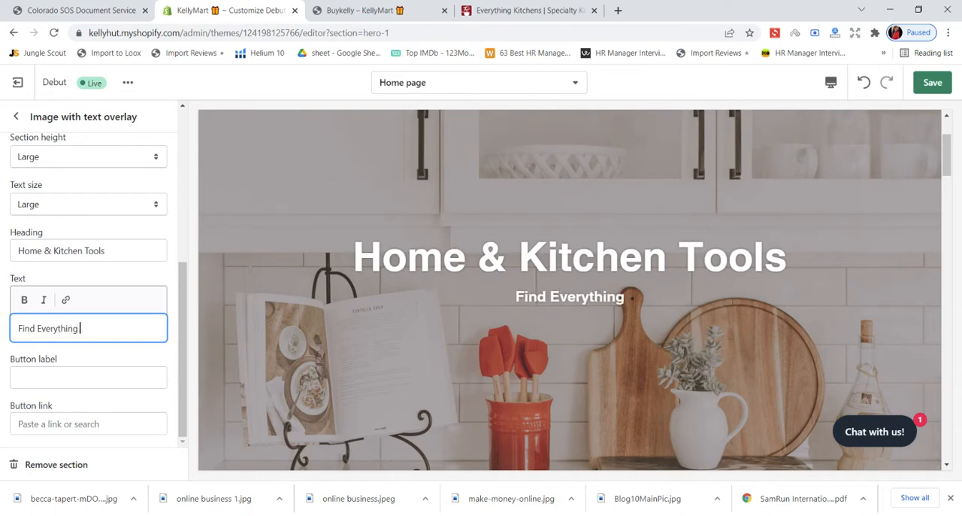
{"action": "type", "text": "for Yo"}
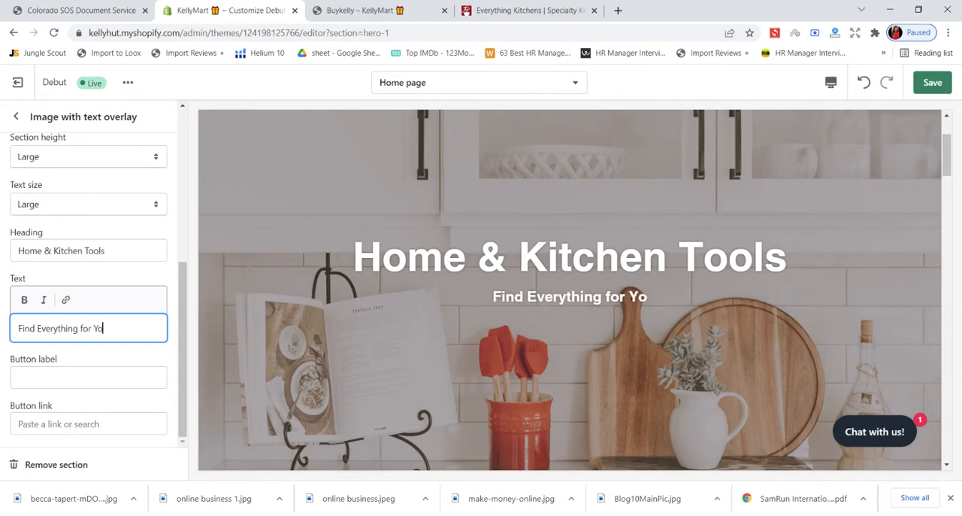
{"action": "type", "text": "ur Kitchen "}
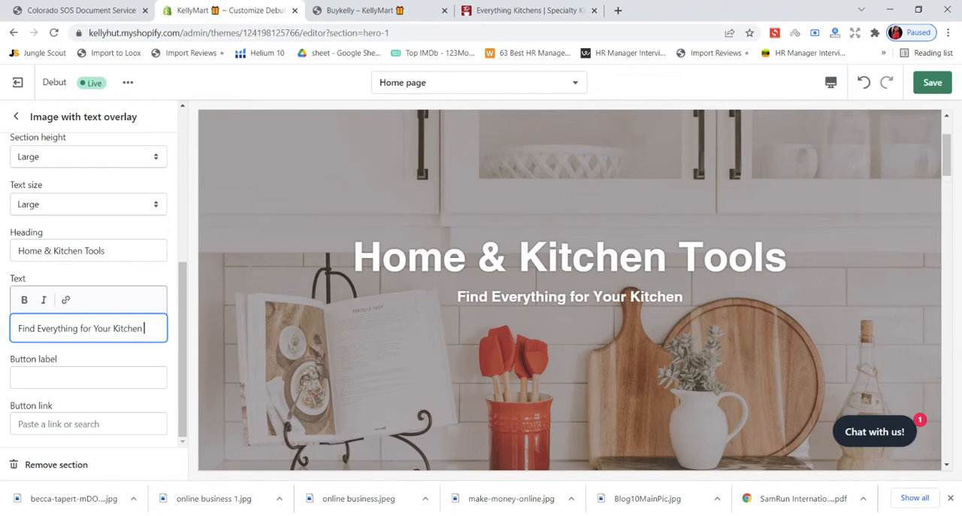
{"action": "type", "text": "&"}
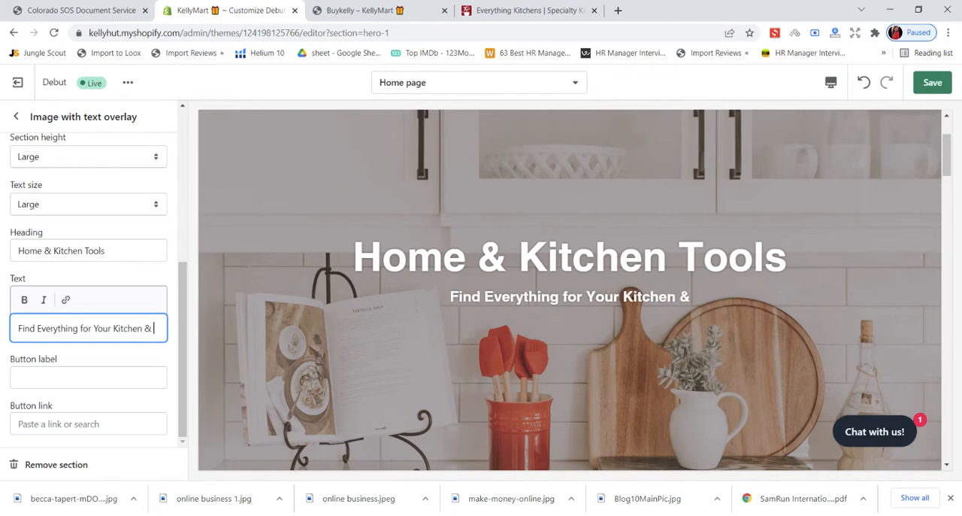
{"action": "key", "text": "BackSpace"}
{"action": "type", "text": "an"}
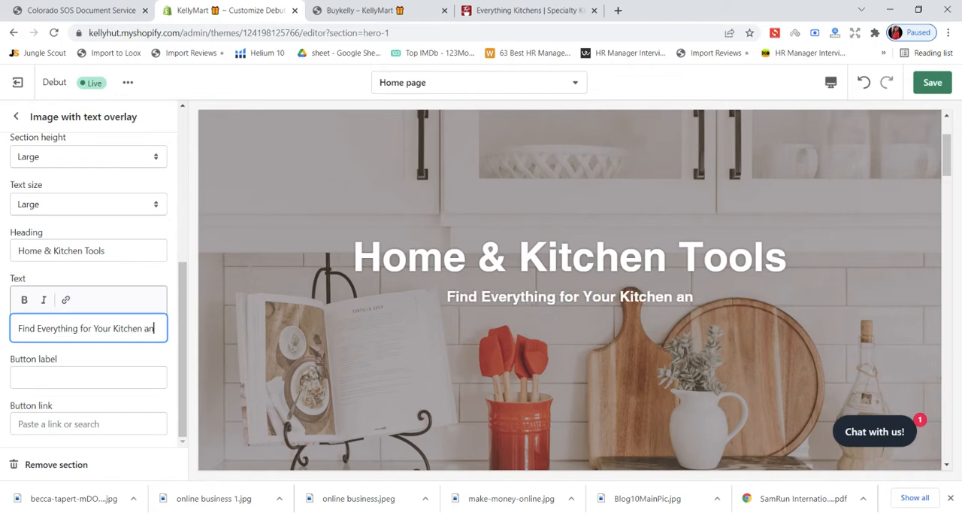
{"action": "key", "text": "BackSpace"}
{"action": "key", "text": "BackSpace"}
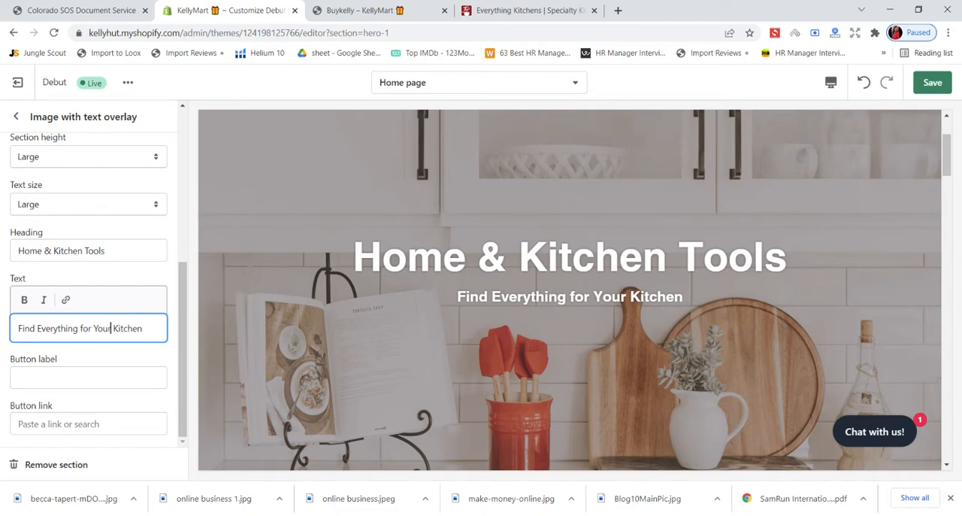
- Insert "Home and" before "Kitchen" in the banner text to read "Find Everything for Your Home and Kitchen"
{"action": "left_click", "coordinate": [111, 328]}
{"action": "type", "text": "Home"}
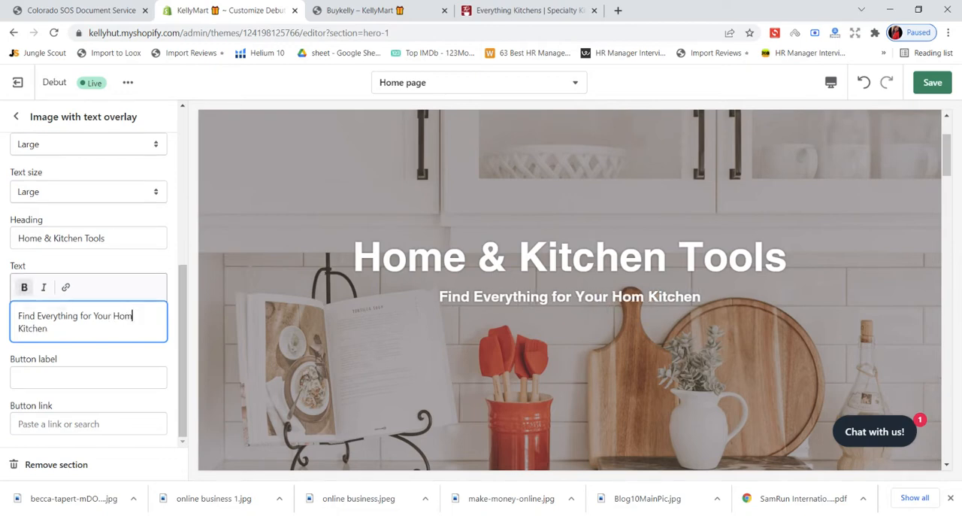
{"action": "type", "text": " abd"}
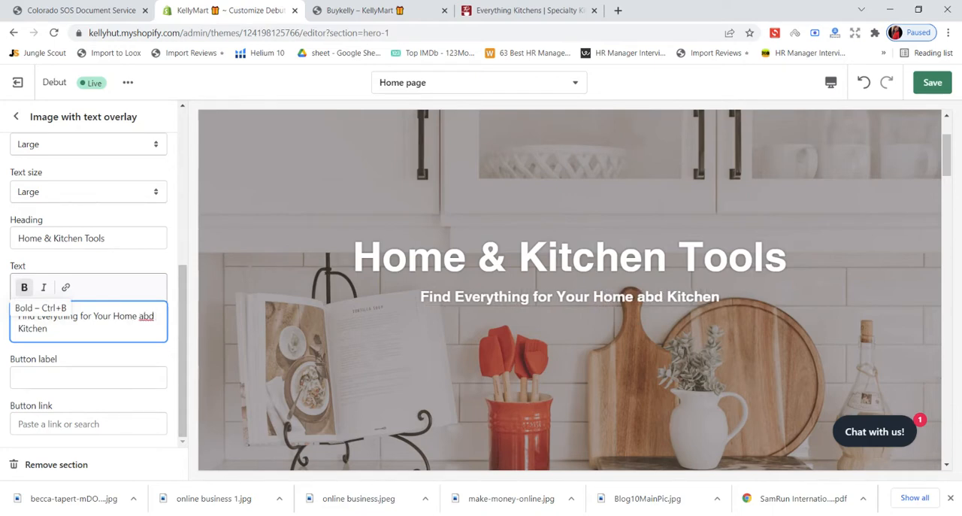
{"action": "key", "text": "BackSpace"}
{"action": "key", "text": "BackSpace"}
{"action": "type", "text": "nd"}
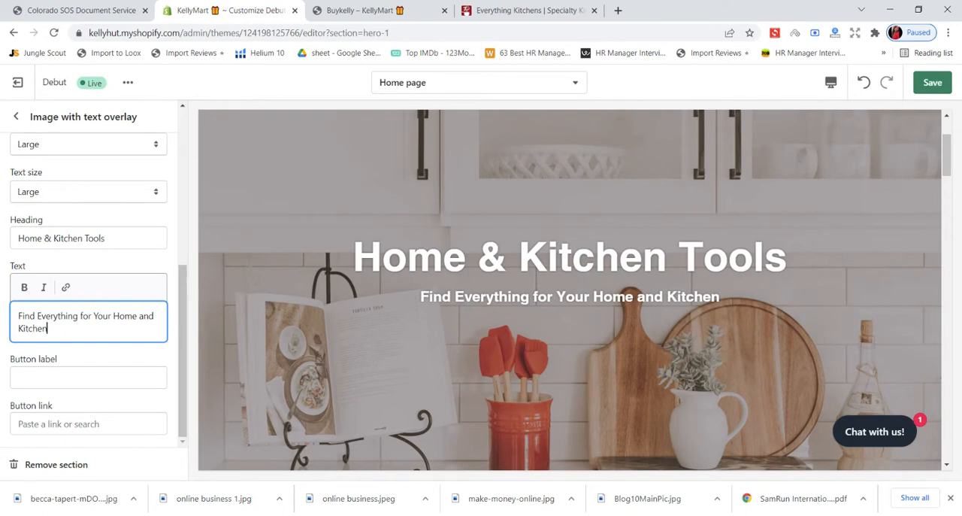
- Check the button wording on the Everything Kitchens site and set the banner's button label to "Shop Now"
{"action": "left_click", "coordinate": [92, 378]}
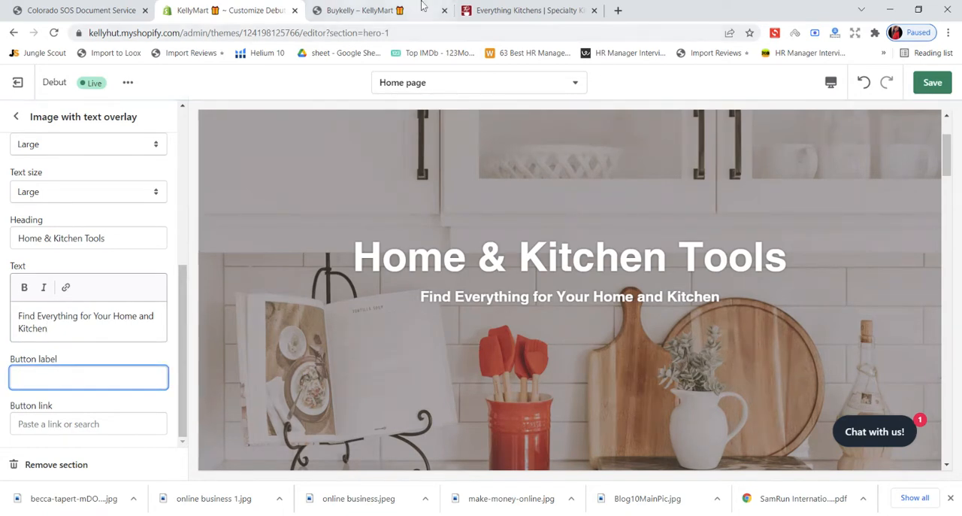
{"action": "left_click", "coordinate": [526, 10]}
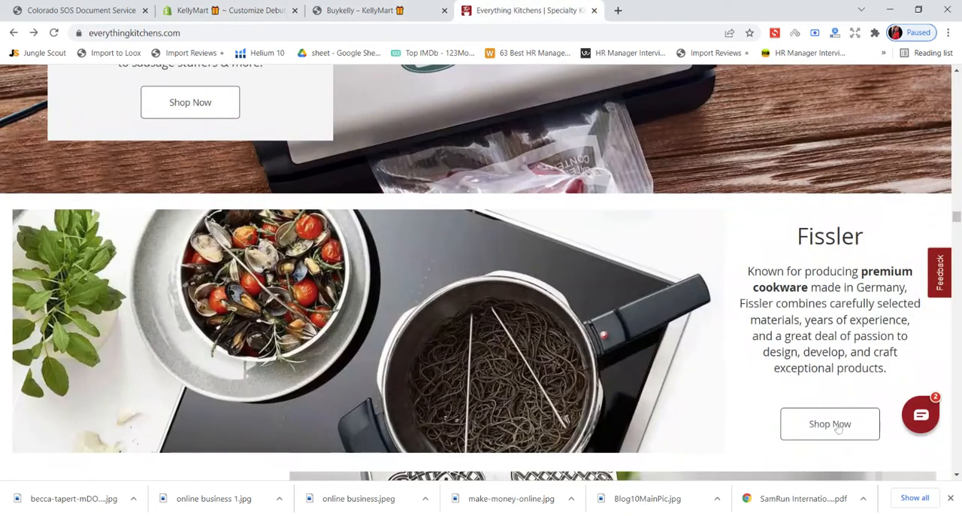
{"action": "key", "text": "ctrl+shift+Tab"}
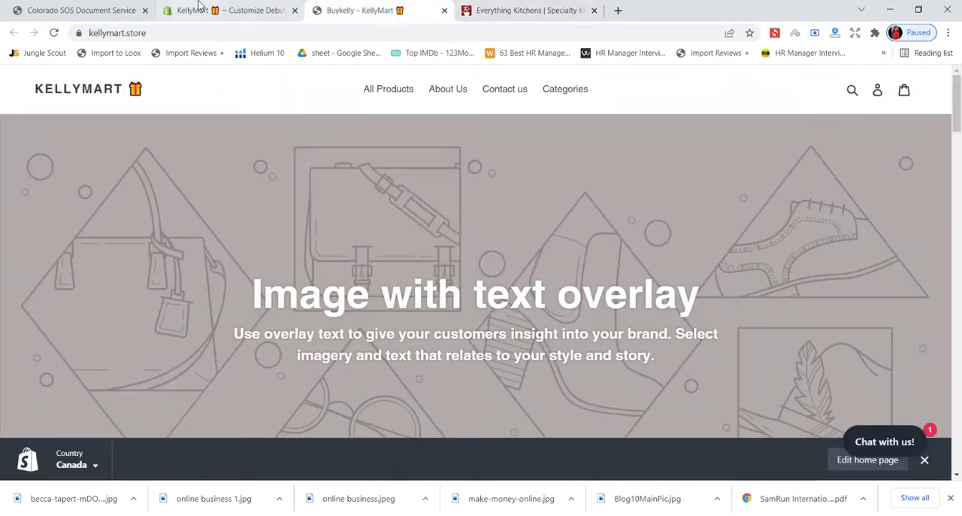
{"action": "key", "text": "ctrl+shift+Tab"}
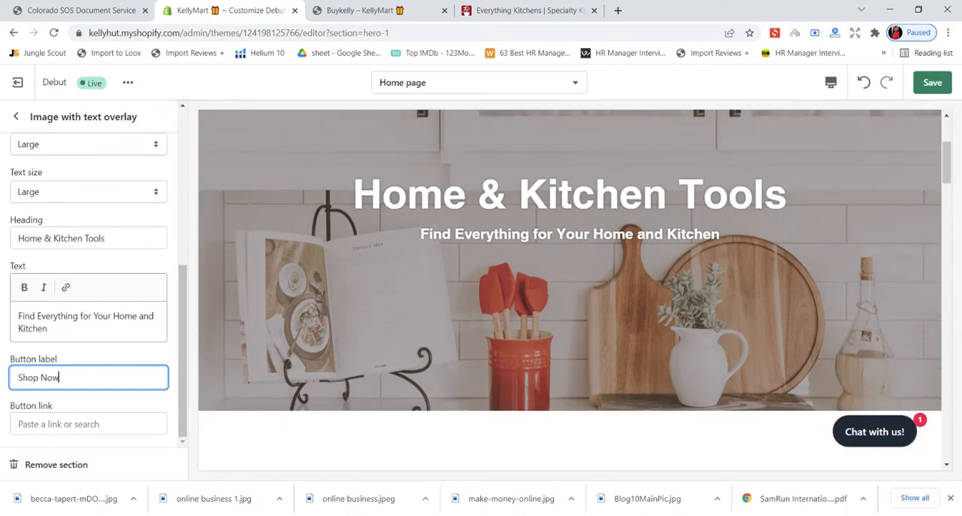
- Link the banner's Shop Now button to All products and save the home page changes
{"action": "left_click", "coordinate": [61, 423]}
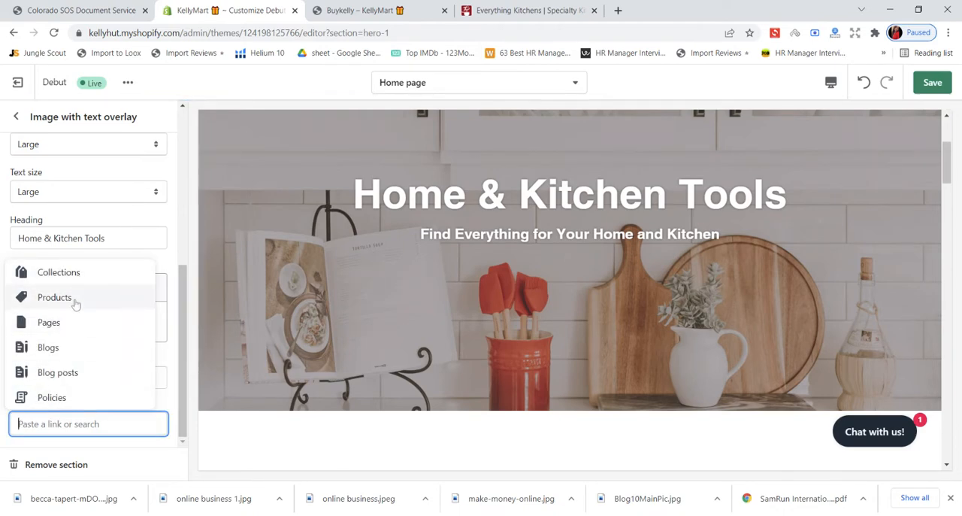
{"action": "left_click", "coordinate": [76, 300]}
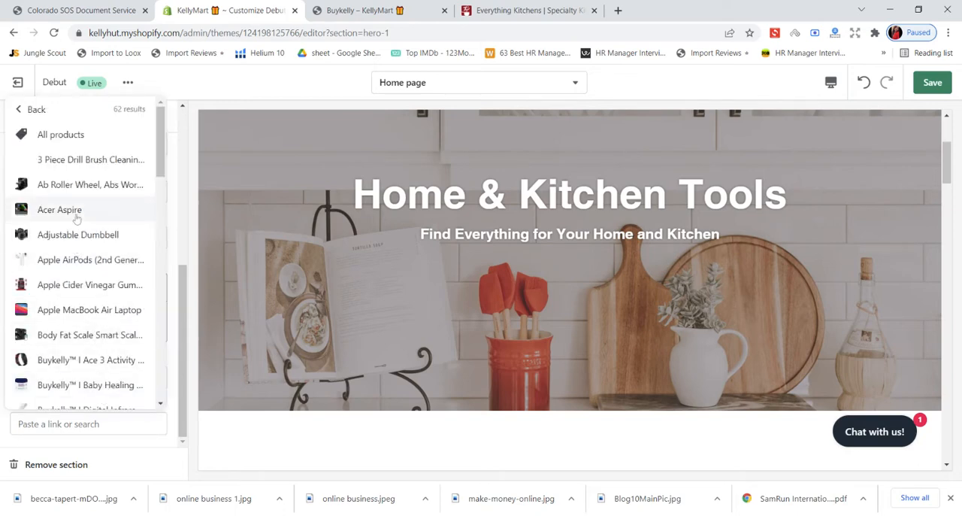
{"action": "left_click", "coordinate": [109, 136]}
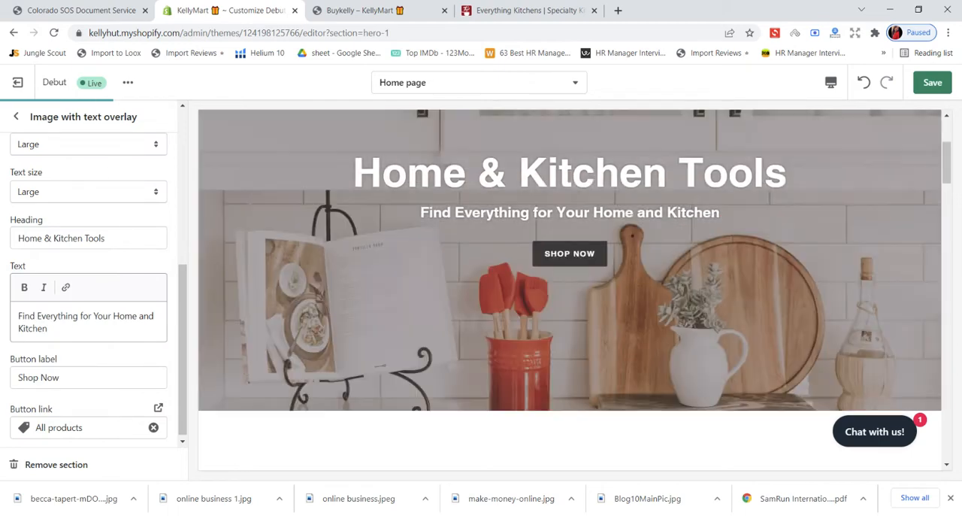
{"action": "scroll", "coordinate": [89, 289], "scroll_direction": "down", "scroll_amount": 1}
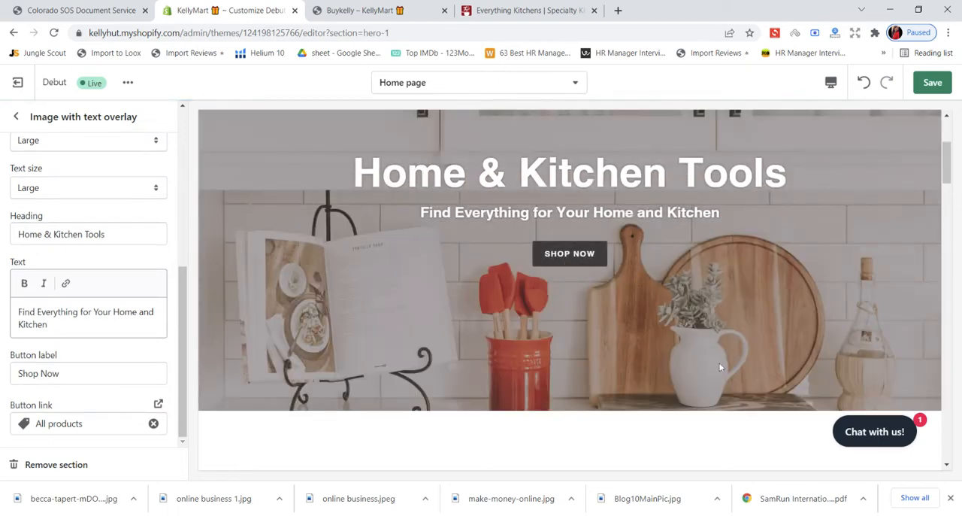
{"action": "left_click", "coordinate": [932, 83]}
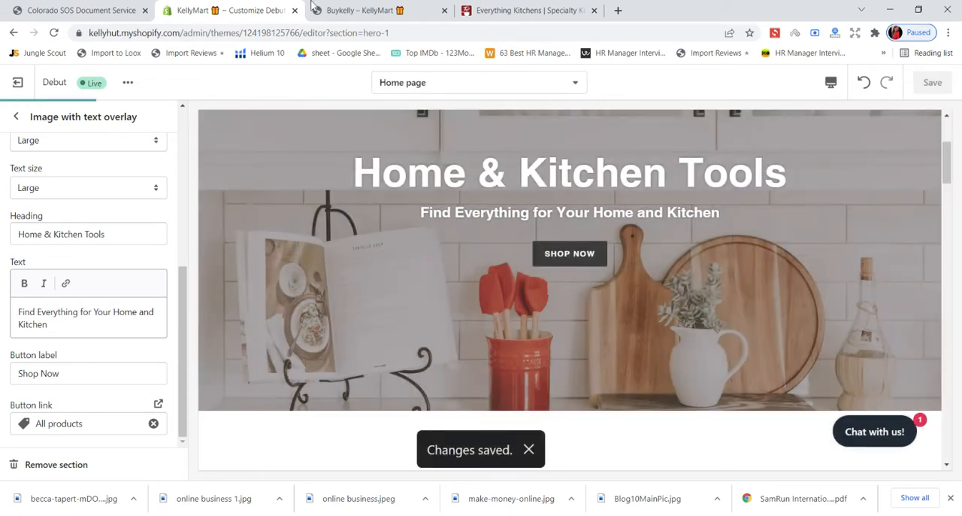
- Reload the live KellyMart storefront and examine the home page banner's image, heading, text and button
{"action": "left_click", "coordinate": [311, 9]}
{"action": "left_click", "coordinate": [54, 32]}
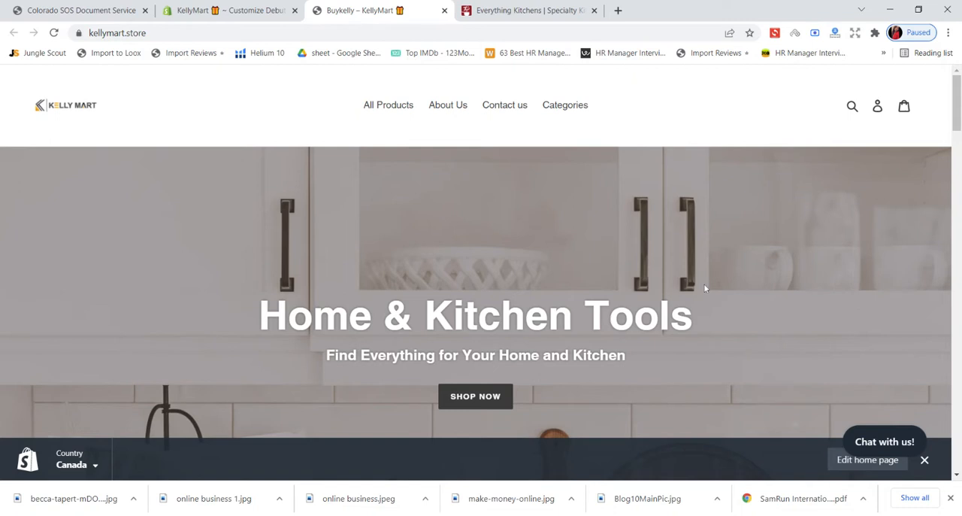
{"action": "scroll", "coordinate": [705, 288], "scroll_direction": "down", "scroll_amount": 3}
{"action": "scroll", "coordinate": [705, 288], "scroll_direction": "up", "scroll_amount": 2}
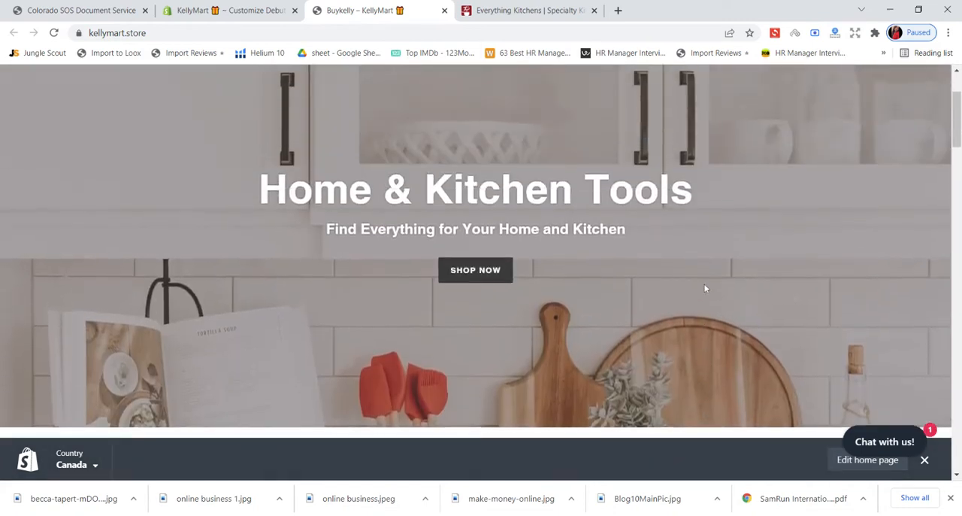
{"action": "scroll", "coordinate": [660, 297], "scroll_direction": "down", "scroll_amount": 2}
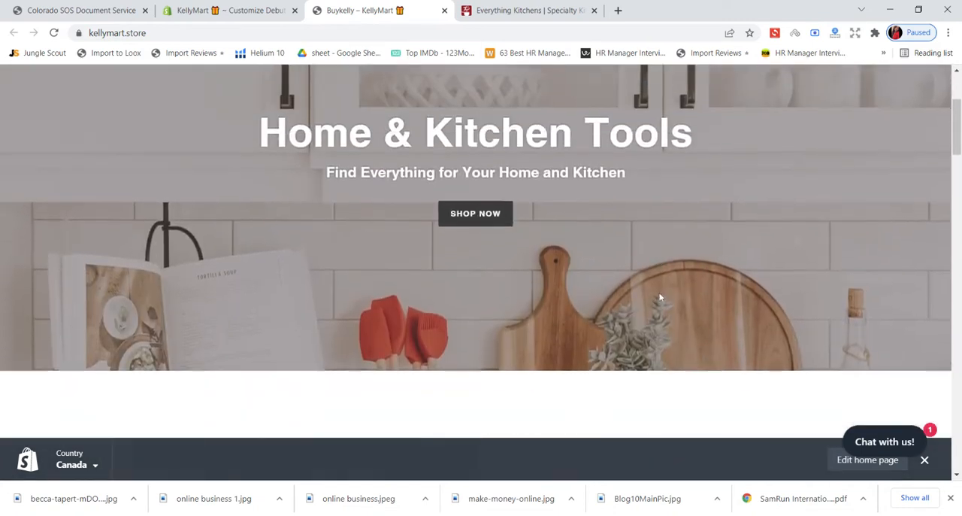
{"action": "scroll", "coordinate": [660, 297], "scroll_direction": "up", "scroll_amount": 2}
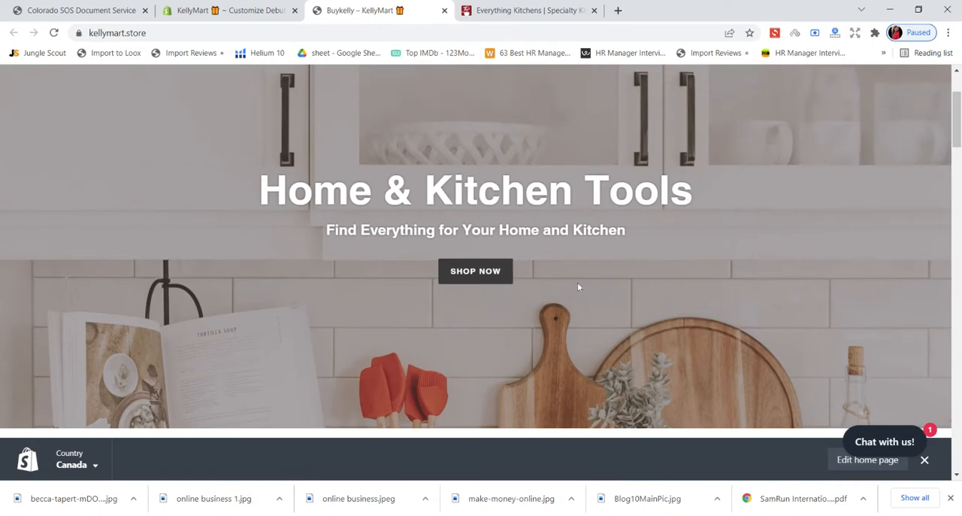
{"action": "scroll", "coordinate": [575, 281], "scroll_direction": "down", "scroll_amount": 1}
{"action": "scroll", "coordinate": [574, 279], "scroll_direction": "up", "scroll_amount": 3}
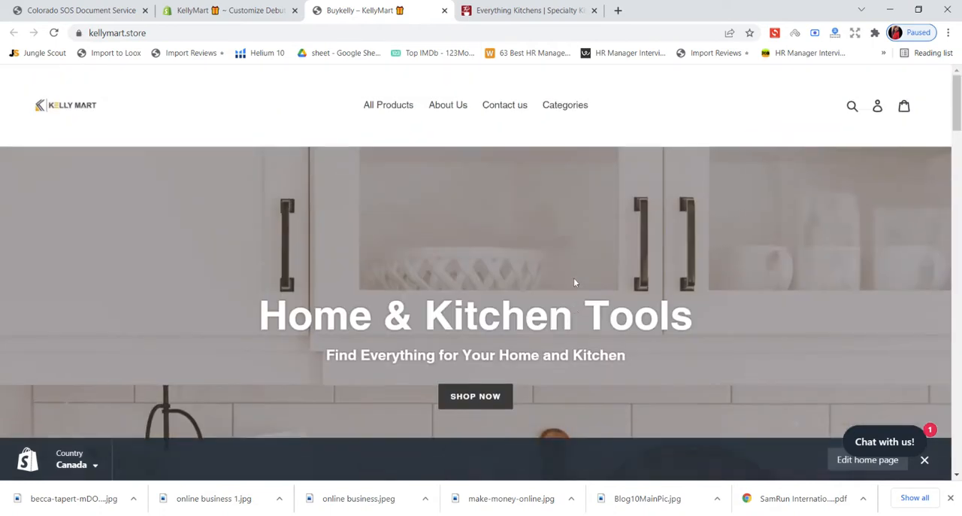
{"action": "scroll", "coordinate": [574, 282], "scroll_direction": "down", "scroll_amount": 2}
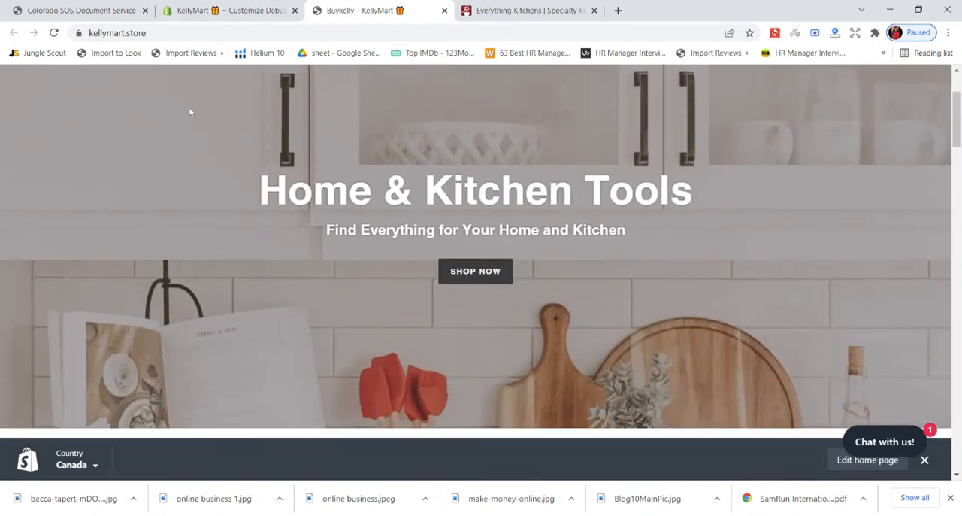
- Switch back to the theme editor and open the image library for the Image with text overlay banner's picture
{"action": "left_click", "coordinate": [225, 11]}
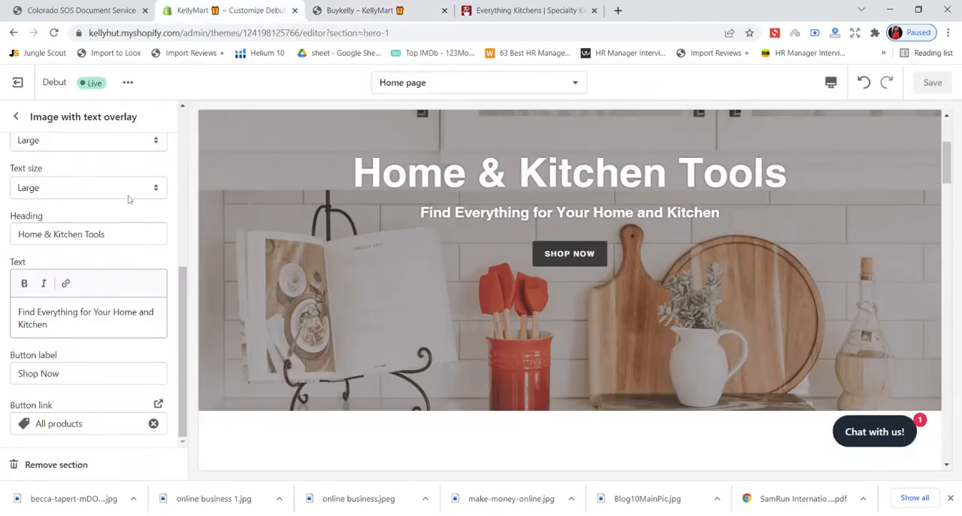
{"action": "scroll", "coordinate": [127, 200], "scroll_direction": "up", "scroll_amount": 3}
{"action": "scroll", "coordinate": [108, 284], "scroll_direction": "down", "scroll_amount": 1}
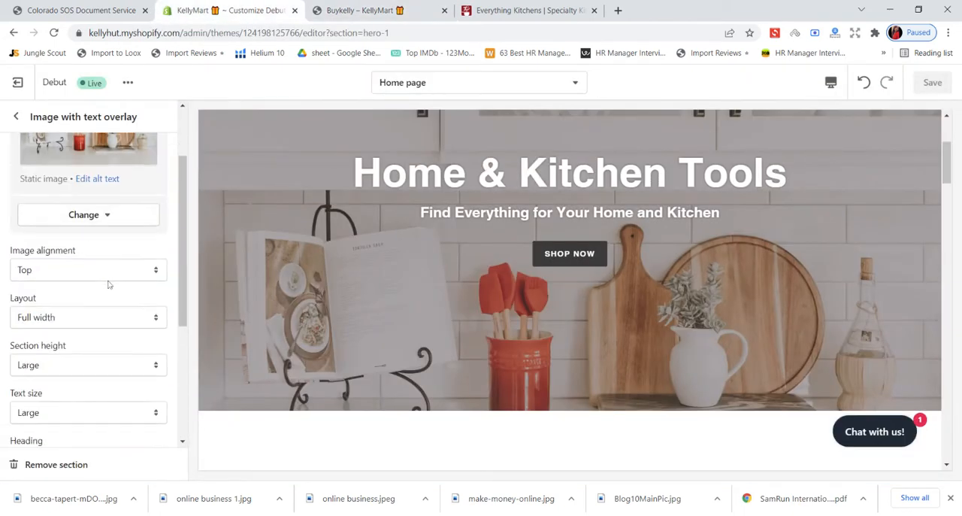
{"action": "scroll", "coordinate": [107, 285], "scroll_direction": "down", "scroll_amount": 1}
{"action": "scroll", "coordinate": [114, 280], "scroll_direction": "up", "scroll_amount": 2}
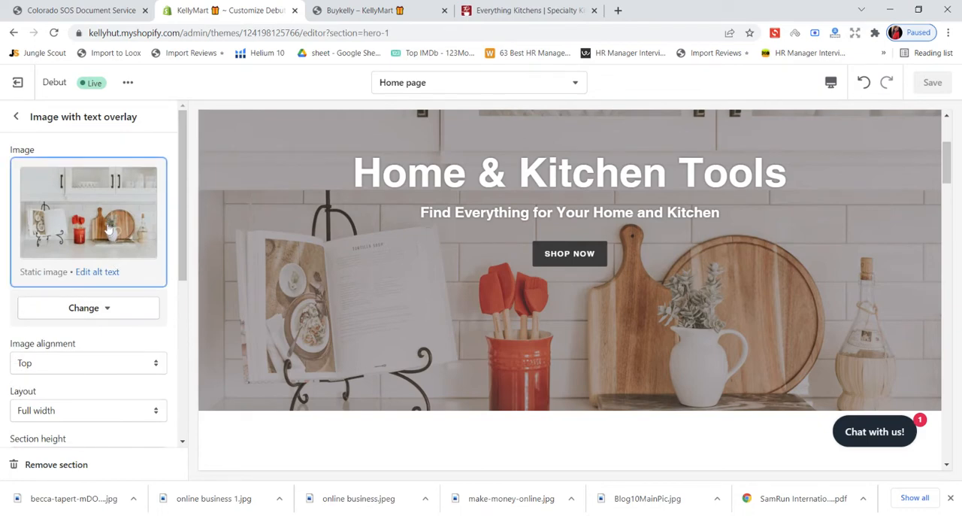
{"action": "left_click", "coordinate": [109, 228]}
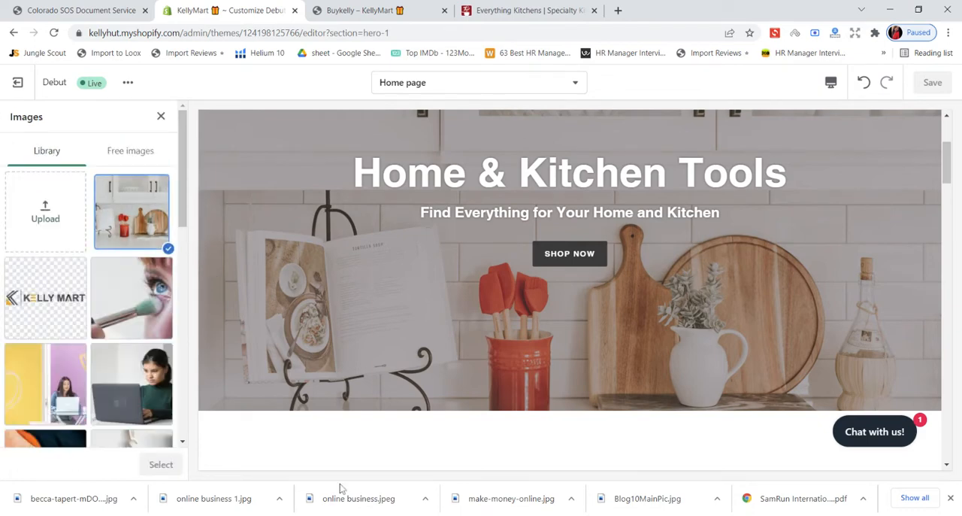
{"action": "left_click", "coordinate": [76, 232]}
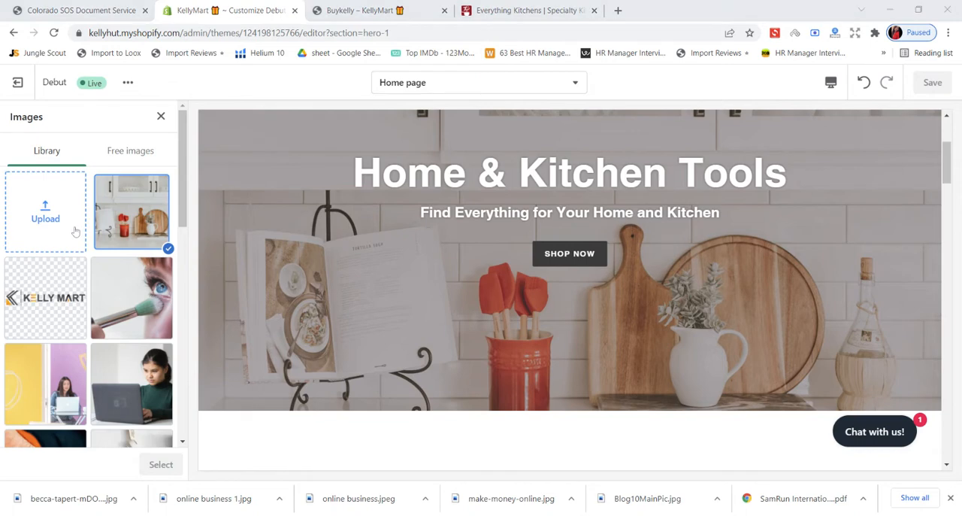
- Compare the Everything Kitchens page imagery with the live KellyMart banner and look through the store's image library
{"action": "left_click", "coordinate": [482, 8]}
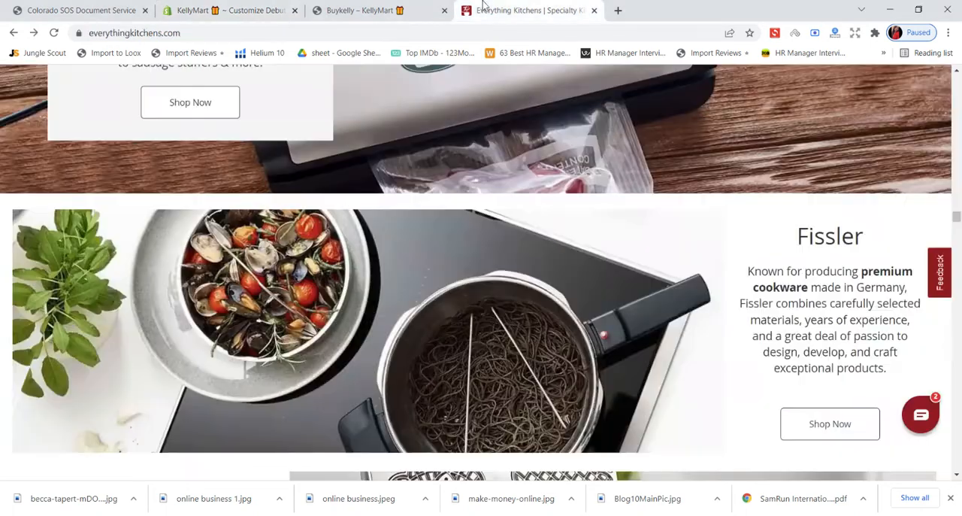
{"action": "left_click", "coordinate": [373, 6]}
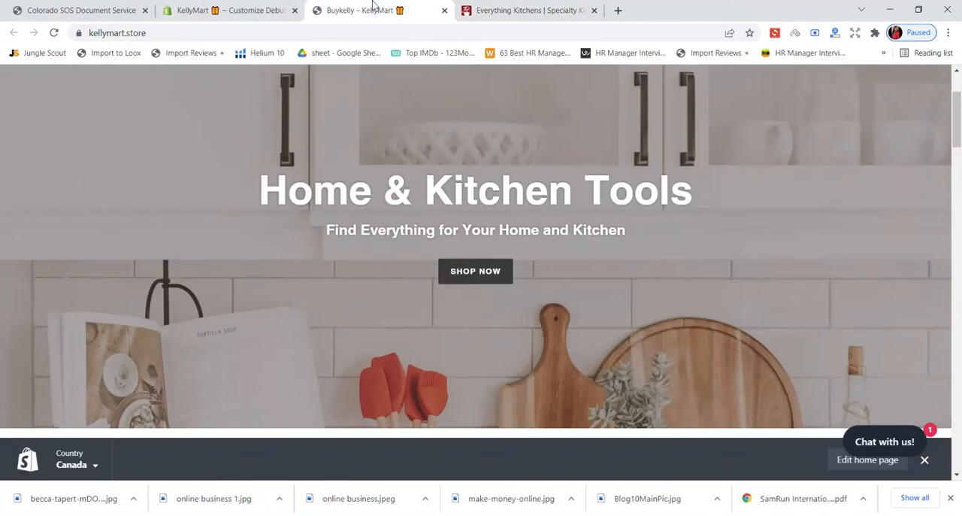
{"action": "left_click", "coordinate": [490, 7]}
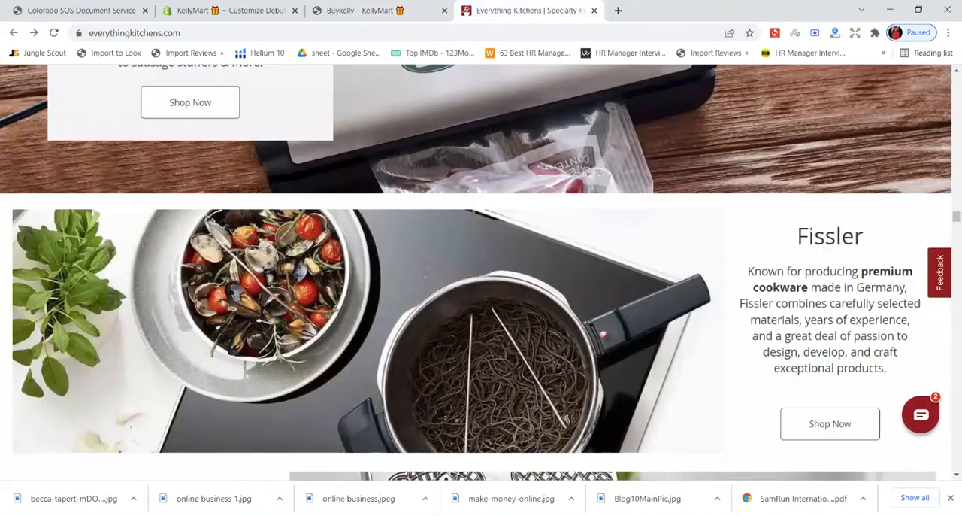
{"action": "left_click", "coordinate": [253, 7]}
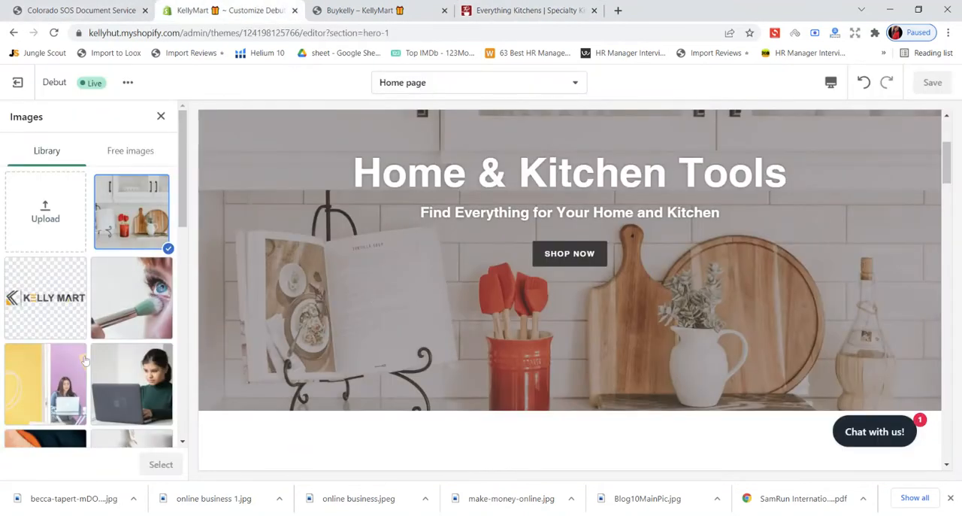
{"action": "scroll", "coordinate": [128, 298], "scroll_direction": "down", "scroll_amount": 3}
{"action": "scroll", "coordinate": [128, 298], "scroll_direction": "up", "scroll_amount": 3}
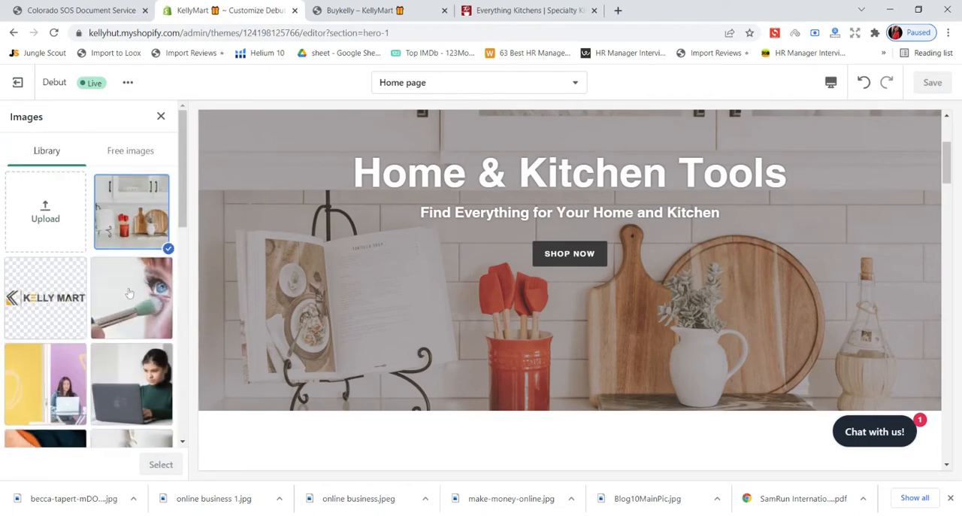
- Search the free images for "home" and choose the flat-lay photo of kitchenware with a striped cloth for the banner
{"action": "left_click", "coordinate": [141, 149]}
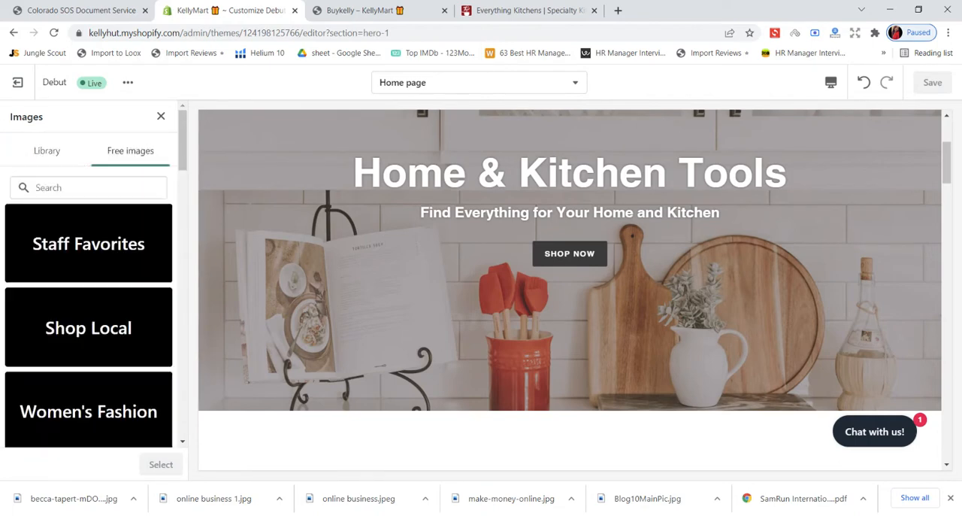
{"action": "type", "text": "ho"}
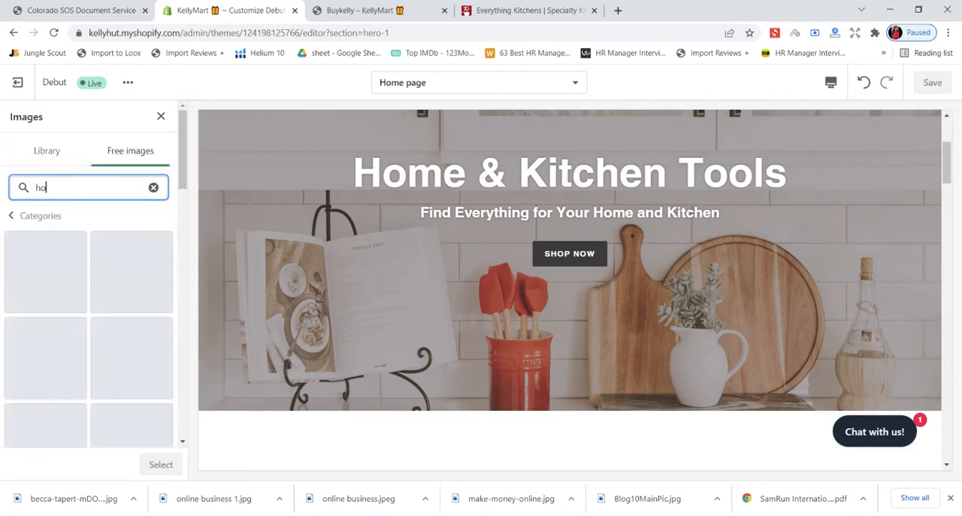
{"action": "type", "text": "me"}
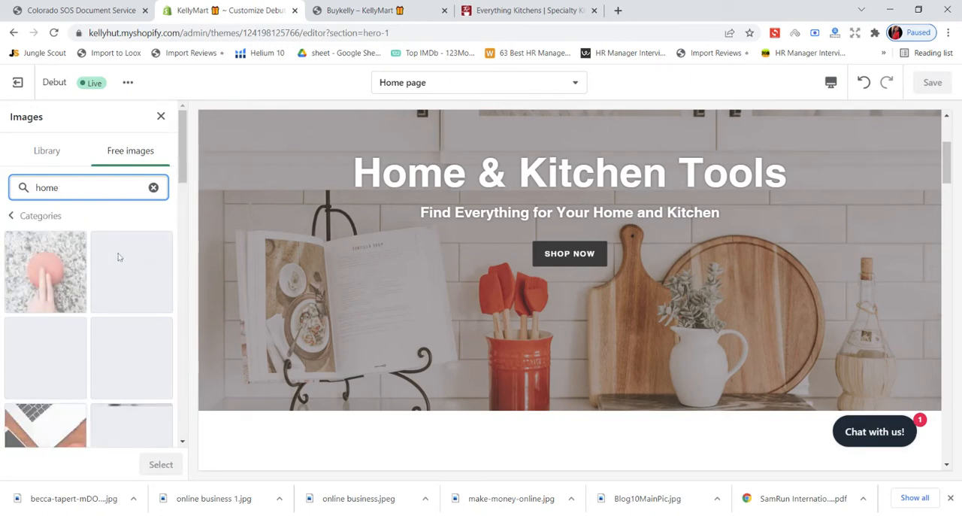
{"action": "scroll", "coordinate": [132, 261], "scroll_direction": "down", "scroll_amount": 2}
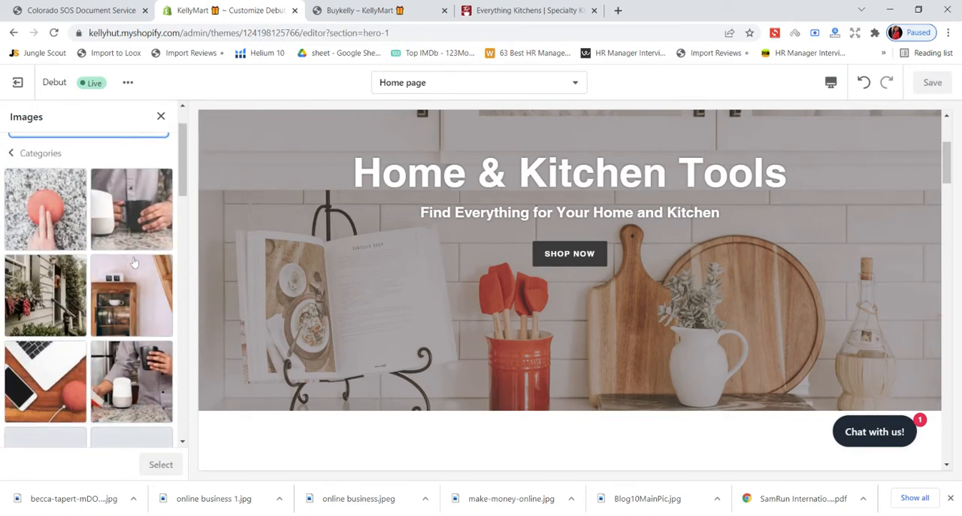
{"action": "scroll", "coordinate": [133, 261], "scroll_direction": "down", "scroll_amount": 2}
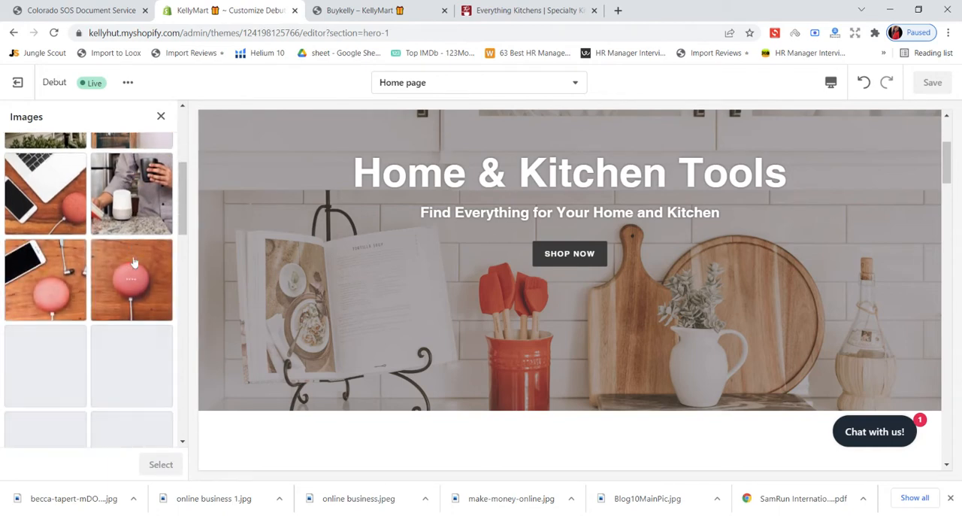
{"action": "scroll", "coordinate": [134, 261], "scroll_direction": "down", "scroll_amount": 2}
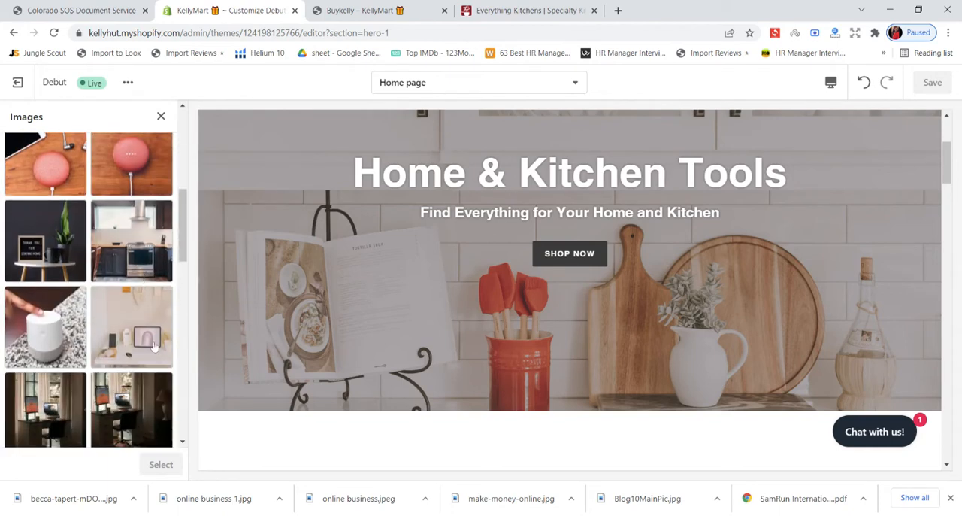
{"action": "scroll", "coordinate": [149, 362], "scroll_direction": "down", "scroll_amount": 2}
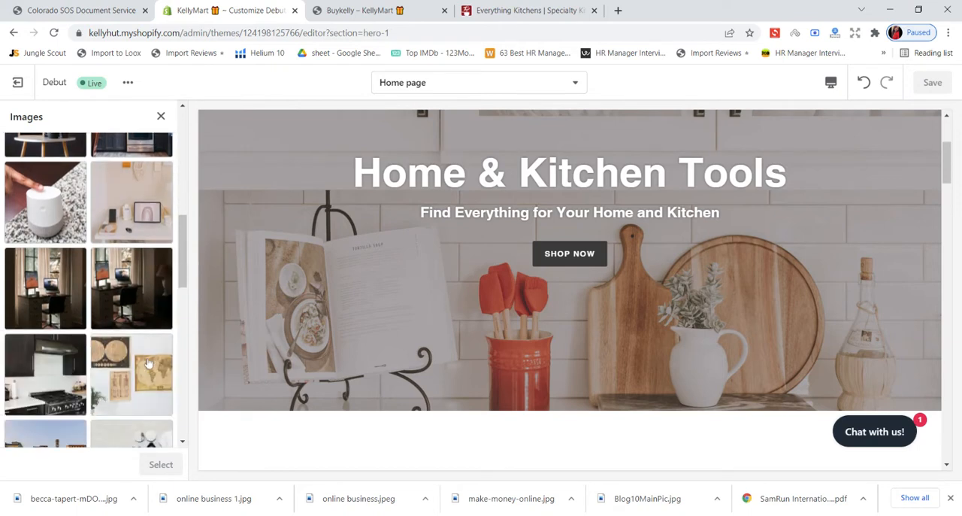
{"action": "scroll", "coordinate": [148, 363], "scroll_direction": "down", "scroll_amount": 2}
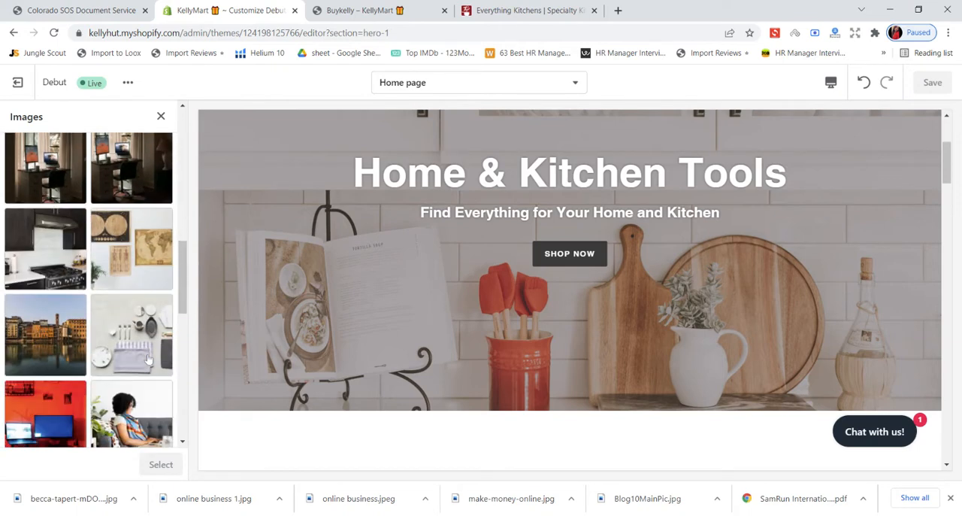
{"action": "scroll", "coordinate": [127, 360], "scroll_direction": "down", "scroll_amount": 1}
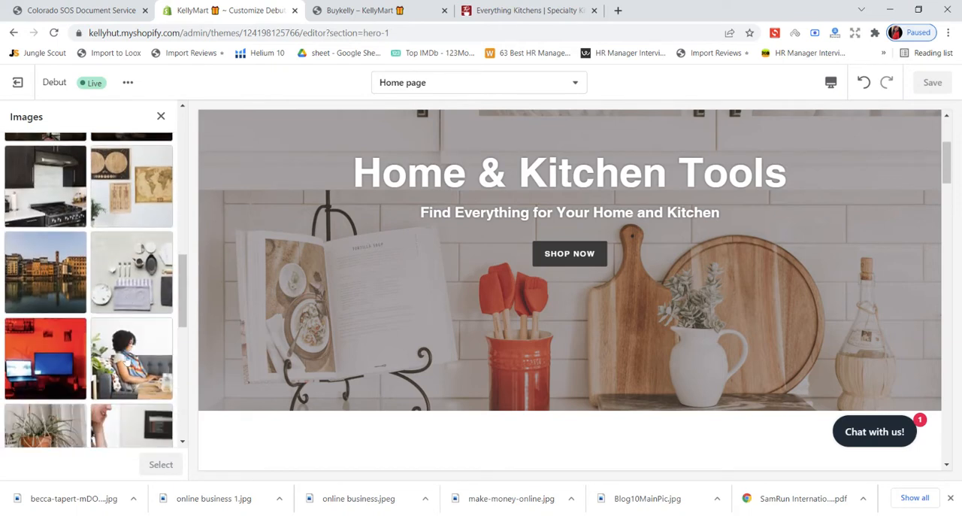
{"action": "scroll", "coordinate": [128, 359], "scroll_direction": "down", "scroll_amount": 1}
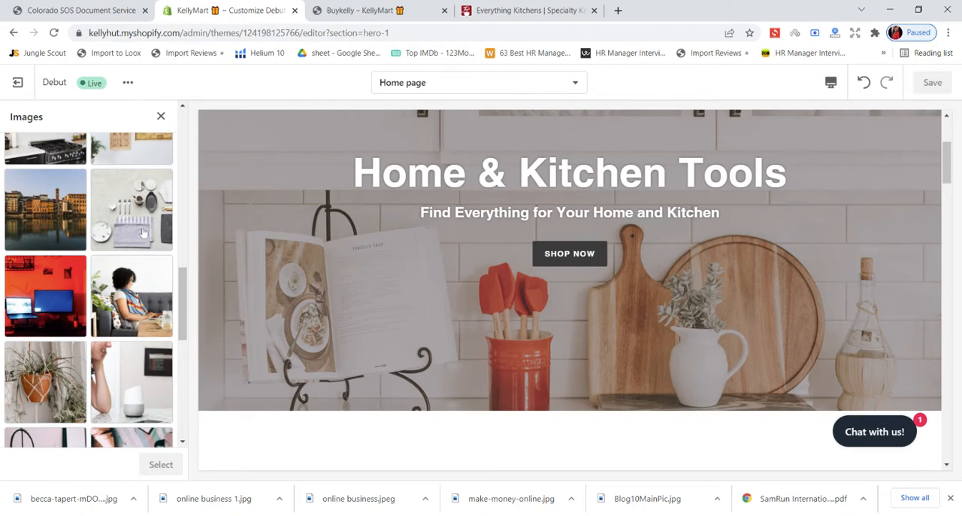
{"action": "left_click", "coordinate": [144, 232]}
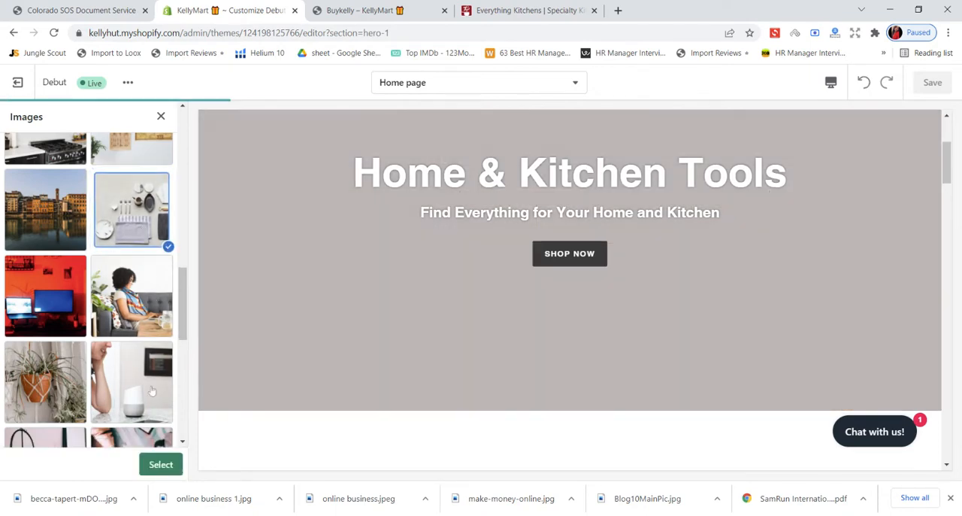
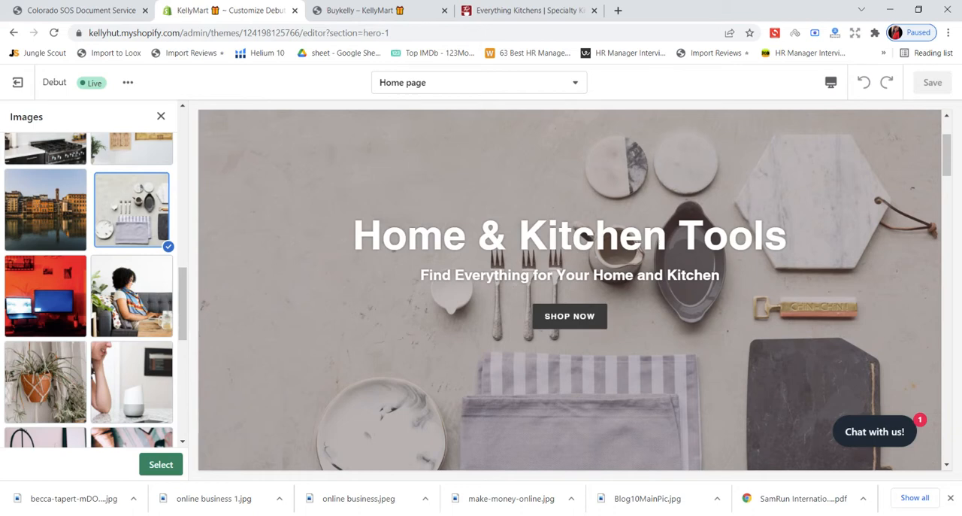
- Look through the remaining free "home" images and close the image picker without applying a new banner picture
{"action": "scroll", "coordinate": [88, 390], "scroll_direction": "down", "scroll_amount": 3}
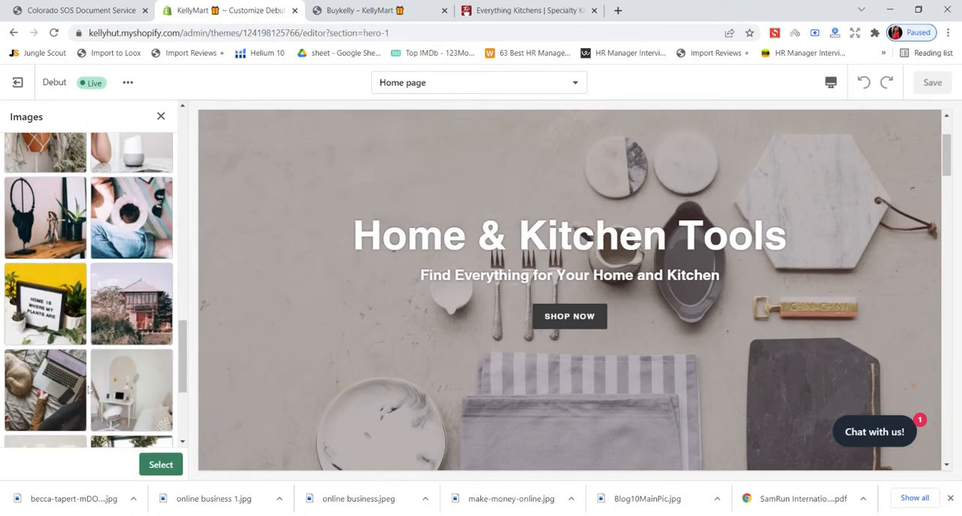
{"action": "scroll", "coordinate": [88, 389], "scroll_direction": "down", "scroll_amount": 2}
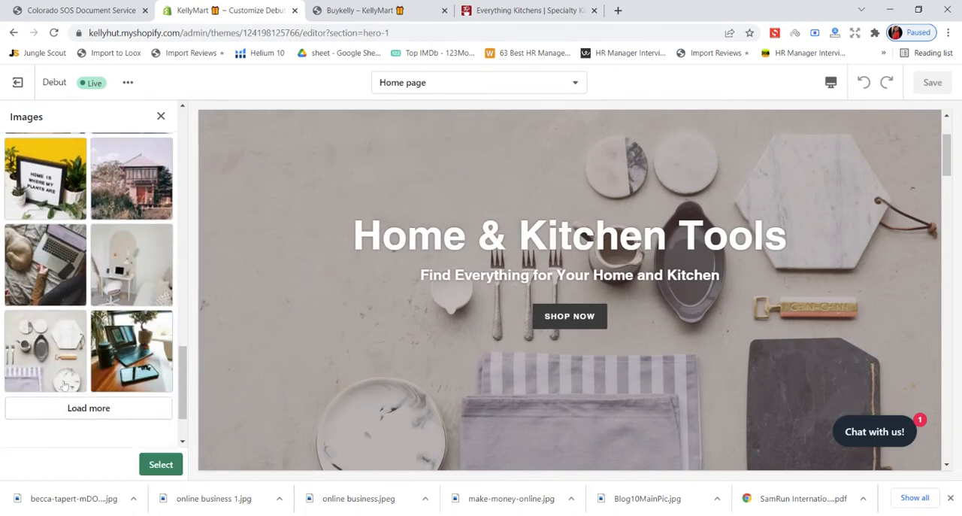
{"action": "scroll", "coordinate": [70, 368], "scroll_direction": "up", "scroll_amount": 5}
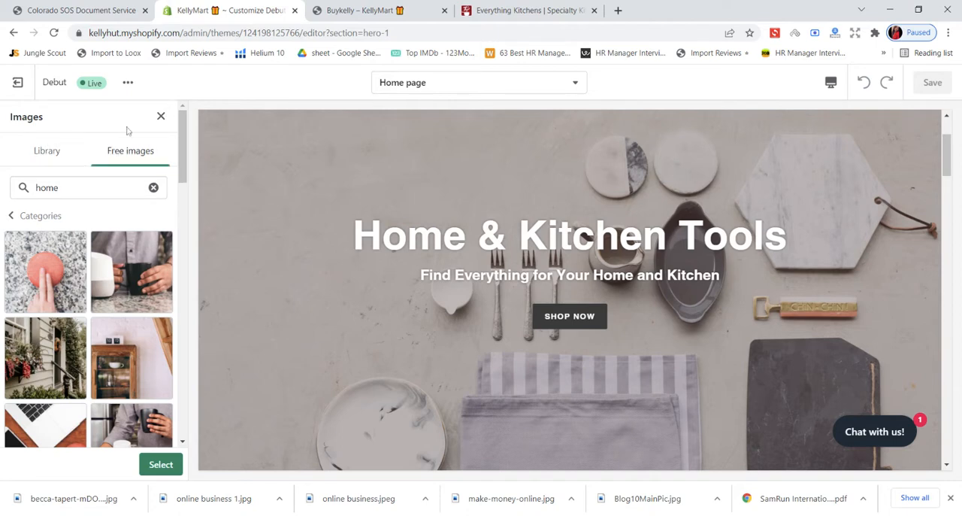
{"action": "left_click", "coordinate": [161, 116]}
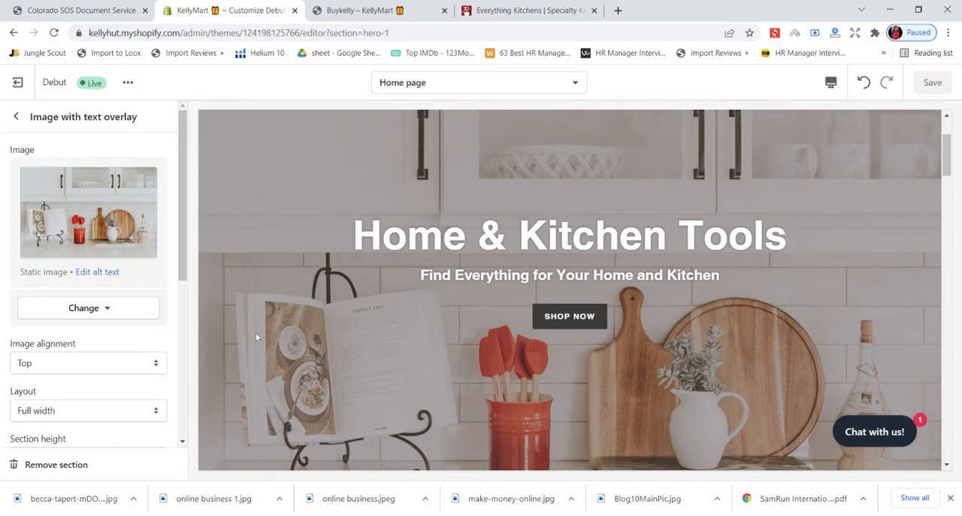
- Review the Image with text overlay banner's settings and return to the home page's section list
{"action": "scroll", "coordinate": [122, 376], "scroll_direction": "down", "scroll_amount": 10}
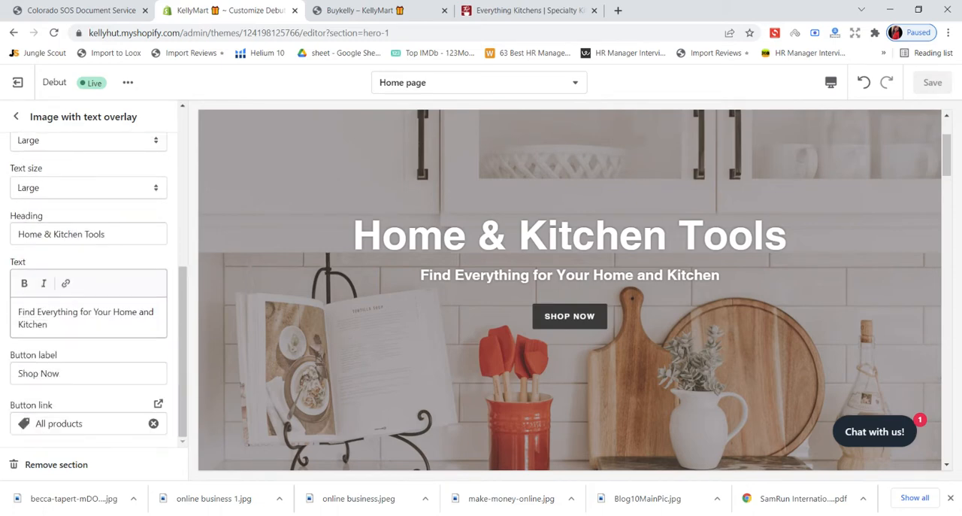
{"action": "scroll", "coordinate": [79, 159], "scroll_direction": "up", "scroll_amount": 10}
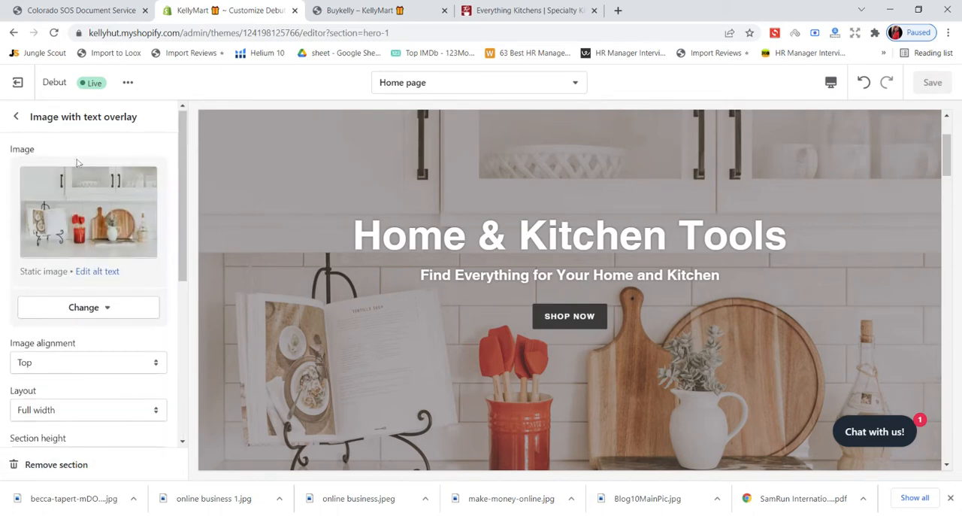
{"action": "left_click", "coordinate": [16, 118]}
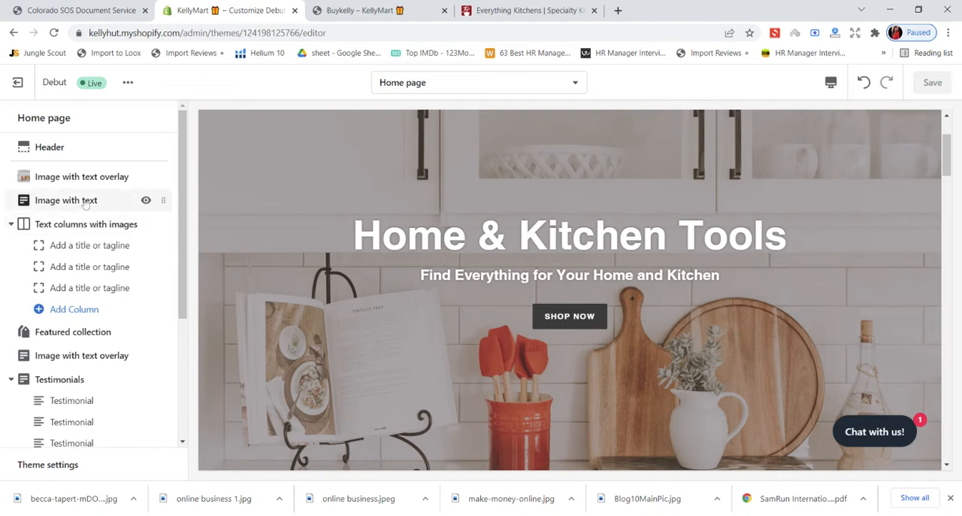
- Hide the Image with text section to compare the home page preview with and without it, and show it again
{"action": "left_click", "coordinate": [146, 201]}
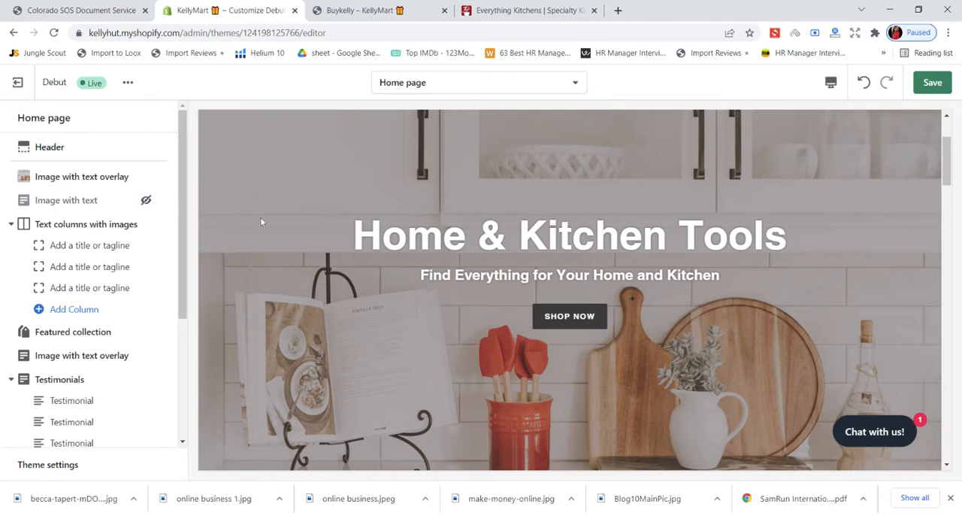
{"action": "scroll", "coordinate": [284, 221], "scroll_direction": "up", "scroll_amount": 2}
{"action": "scroll", "coordinate": [285, 222], "scroll_direction": "down", "scroll_amount": 6}
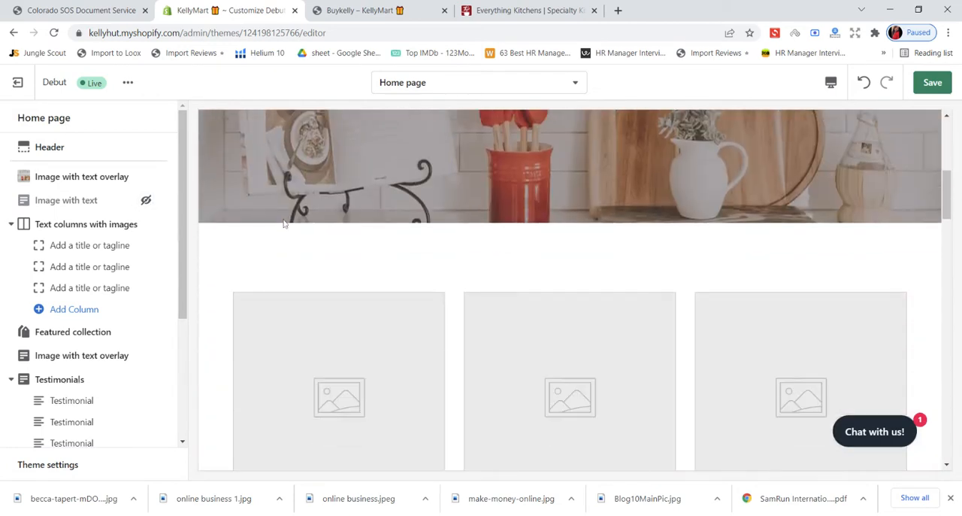
{"action": "scroll", "coordinate": [284, 222], "scroll_direction": "up", "scroll_amount": 3}
{"action": "scroll", "coordinate": [285, 223], "scroll_direction": "up", "scroll_amount": 1}
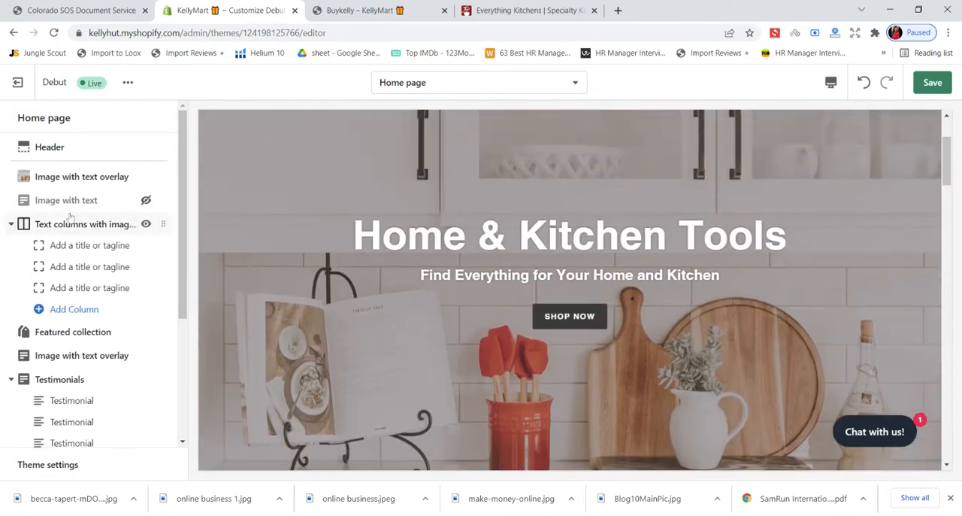
{"action": "left_click", "coordinate": [146, 201]}
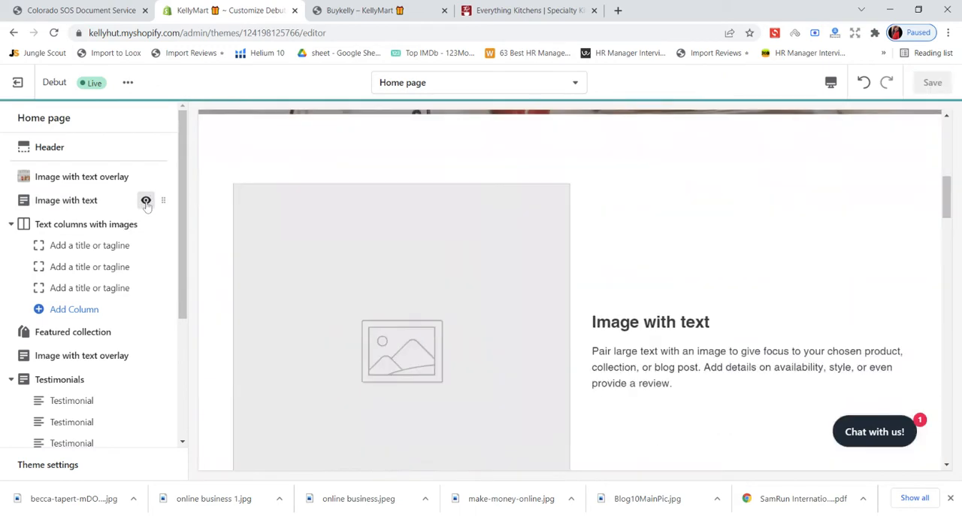
{"action": "left_click", "coordinate": [146, 200]}
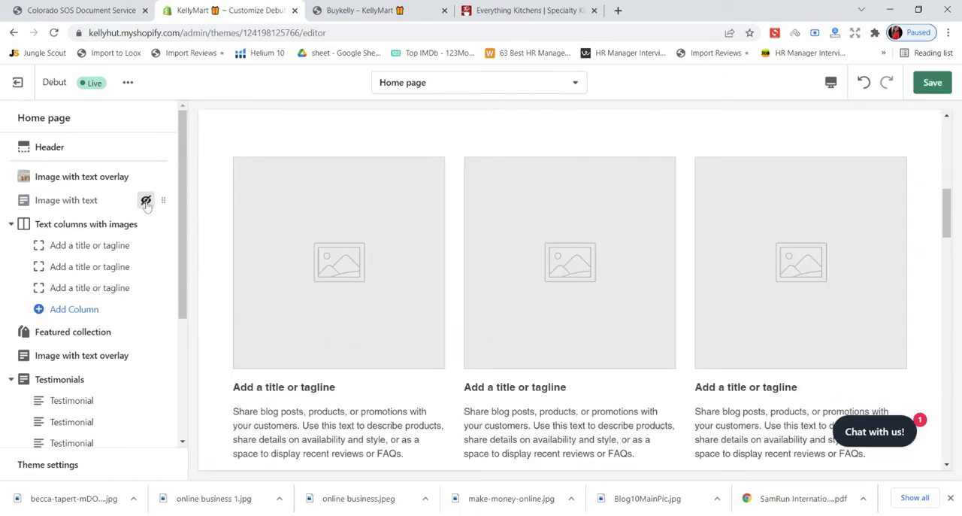
{"action": "left_click", "coordinate": [146, 201]}
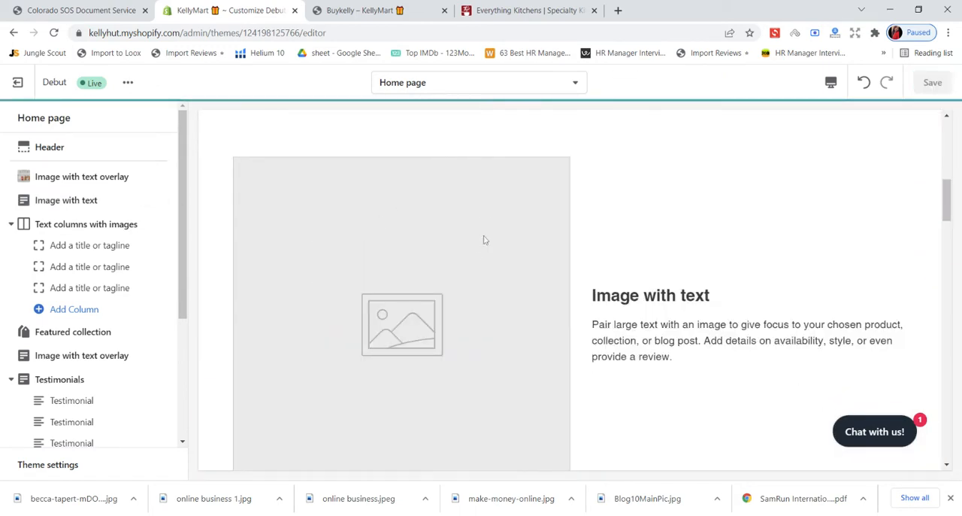
- Open the Image with text section's settings and switch to the Everything Kitchens site to examine how its home page pairs images with text
{"action": "left_click", "coordinate": [75, 200]}
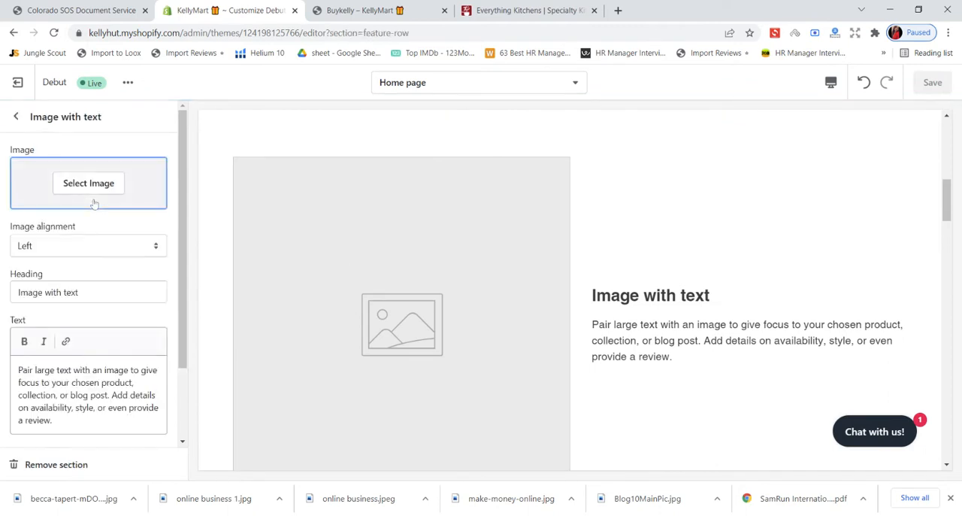
{"action": "left_click", "coordinate": [526, 10]}
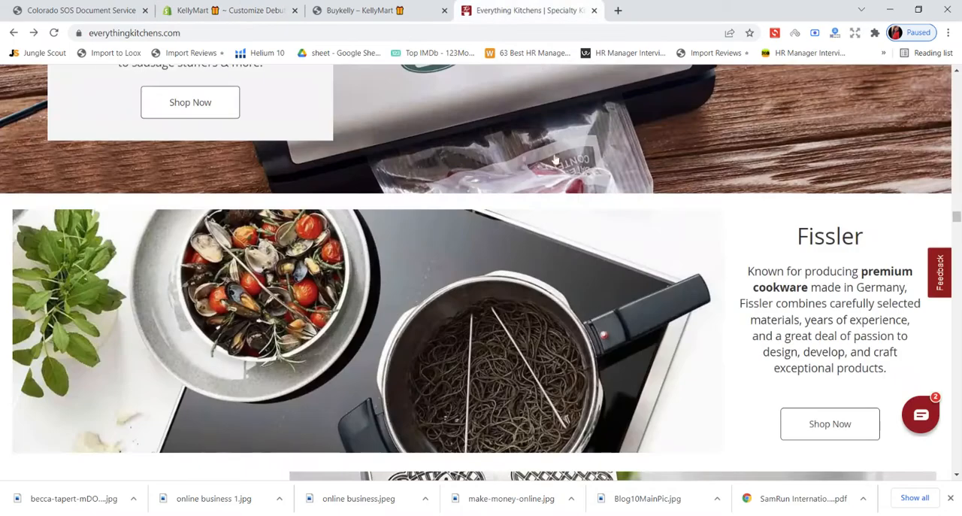
{"action": "scroll", "coordinate": [522, 268], "scroll_direction": "down", "scroll_amount": 3}
{"action": "scroll", "coordinate": [523, 268], "scroll_direction": "up", "scroll_amount": 2}
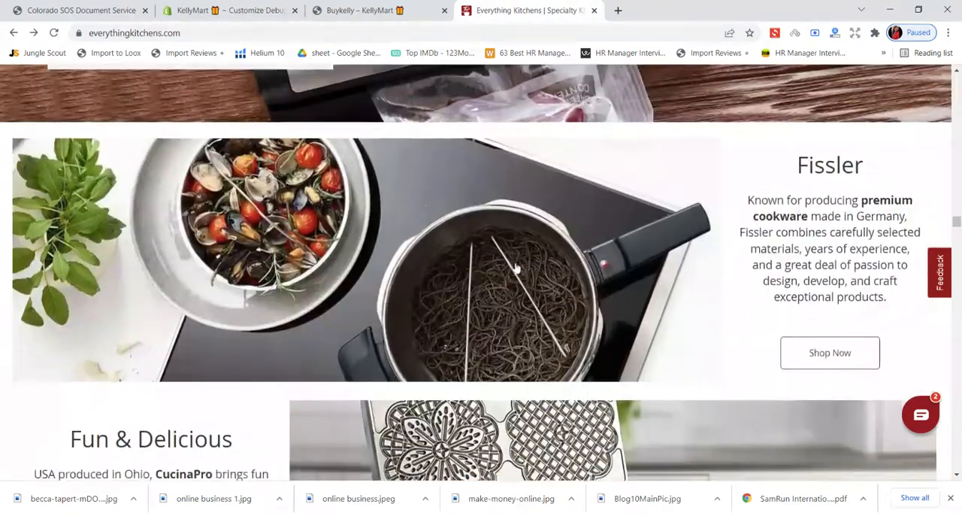
{"action": "scroll", "coordinate": [518, 269], "scroll_direction": "down", "scroll_amount": 4}
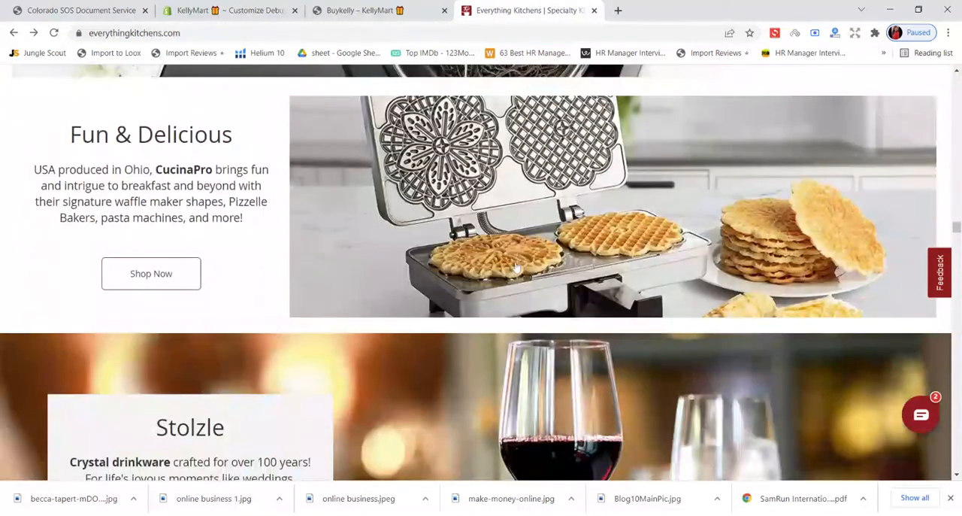
{"action": "scroll", "coordinate": [515, 268], "scroll_direction": "down", "scroll_amount": 4}
{"action": "scroll", "coordinate": [516, 267], "scroll_direction": "down", "scroll_amount": 3}
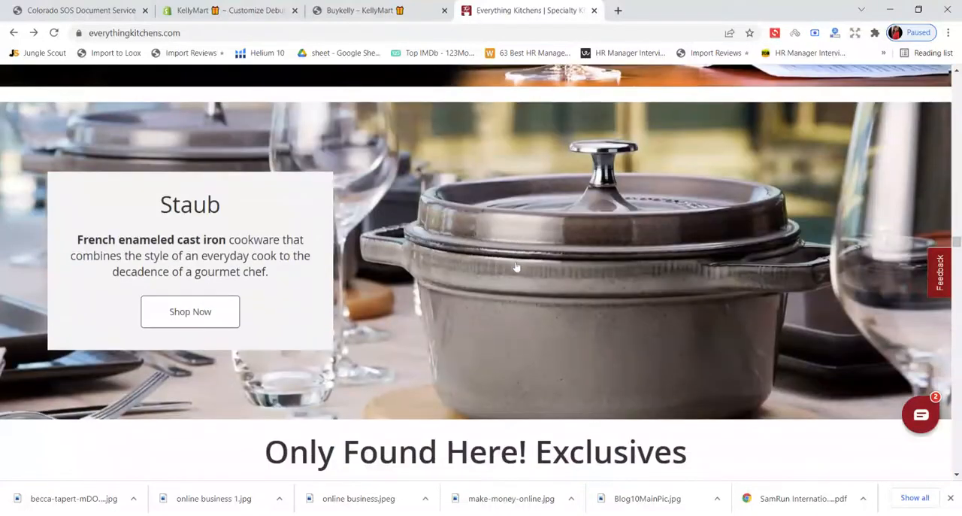
{"action": "scroll", "coordinate": [516, 267], "scroll_direction": "down", "scroll_amount": 10}
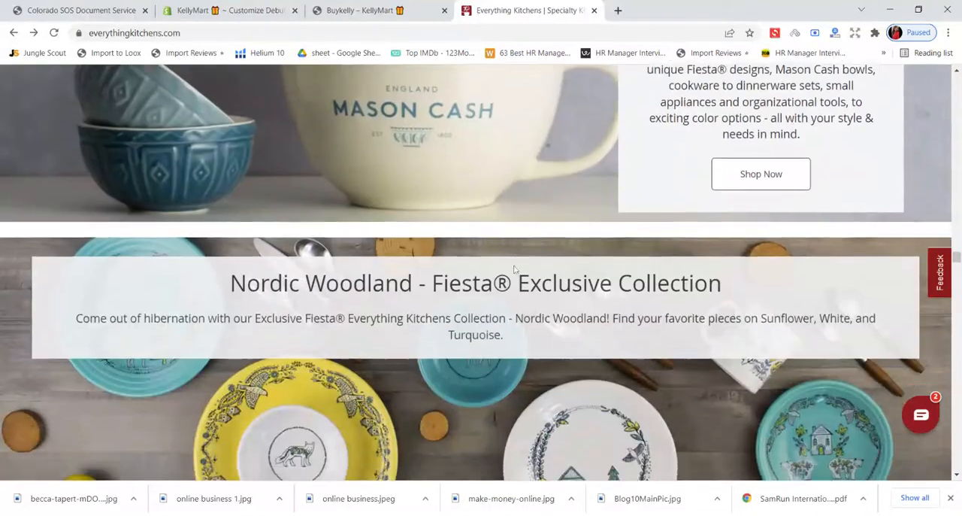
{"action": "scroll", "coordinate": [513, 270], "scroll_direction": "down", "scroll_amount": 3}
{"action": "scroll", "coordinate": [514, 271], "scroll_direction": "up", "scroll_amount": 3}
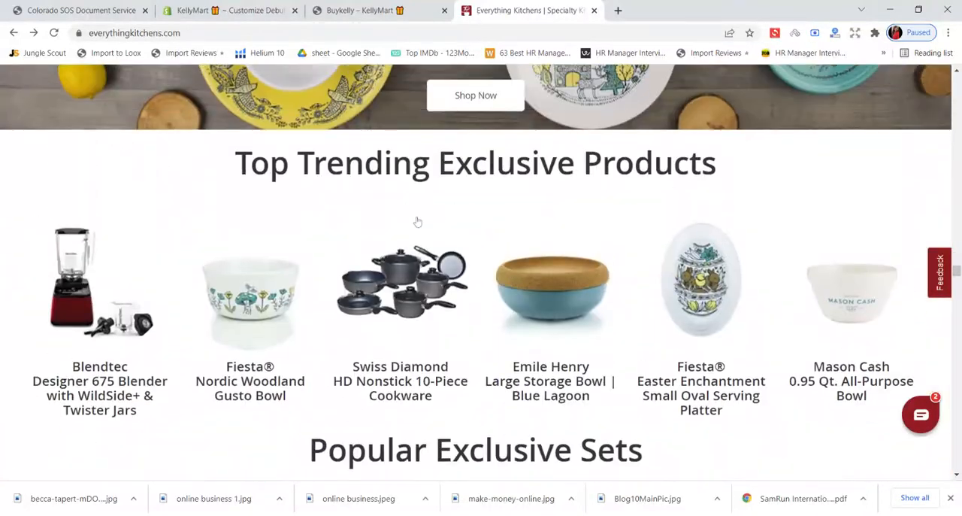
{"action": "scroll", "coordinate": [437, 273], "scroll_direction": "down", "scroll_amount": 1}
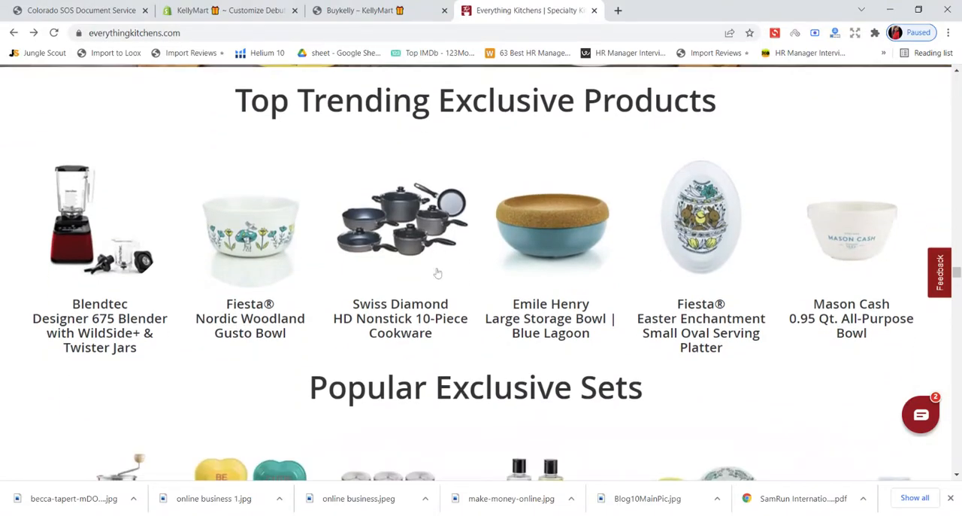
{"action": "scroll", "coordinate": [437, 273], "scroll_direction": "up", "scroll_amount": 15}
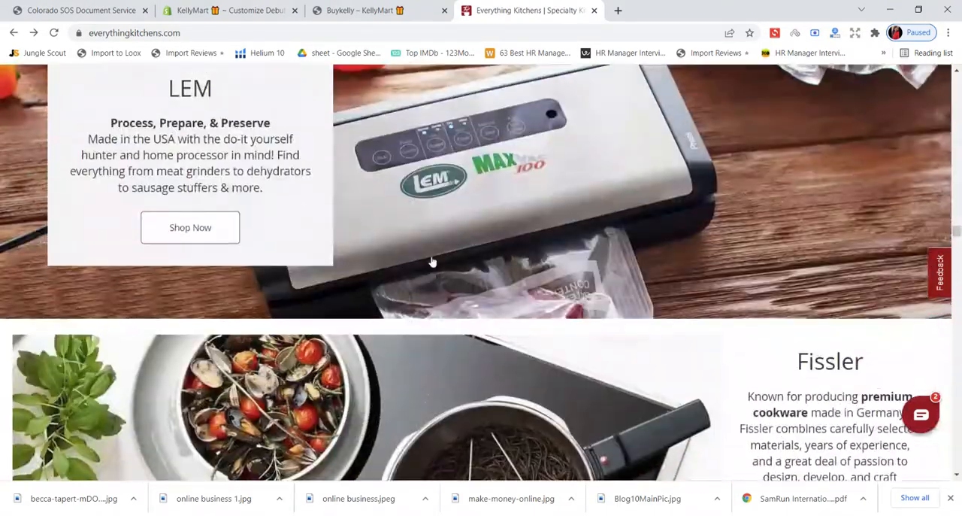
{"action": "scroll", "coordinate": [432, 262], "scroll_direction": "up", "scroll_amount": 5}
{"action": "scroll", "coordinate": [434, 260], "scroll_direction": "down", "scroll_amount": 20}
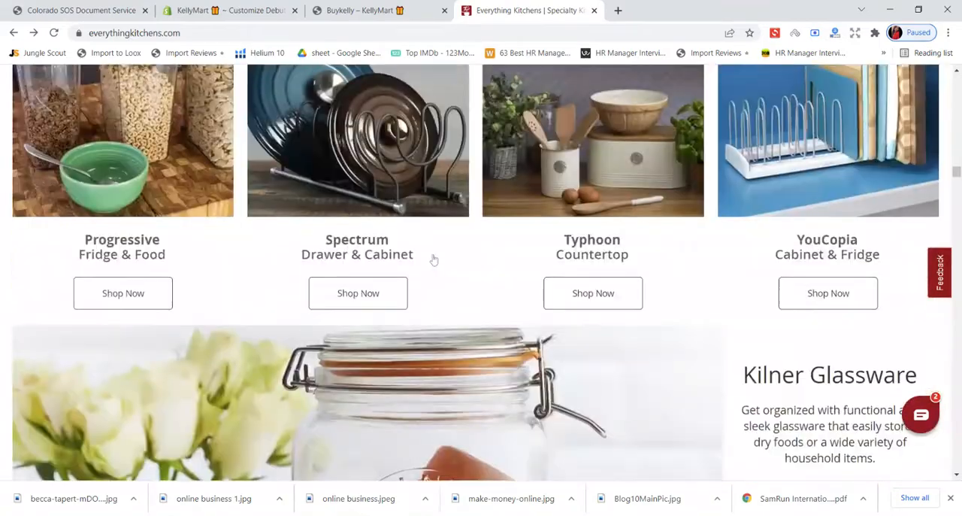
{"action": "scroll", "coordinate": [433, 259], "scroll_direction": "up", "scroll_amount": 20}
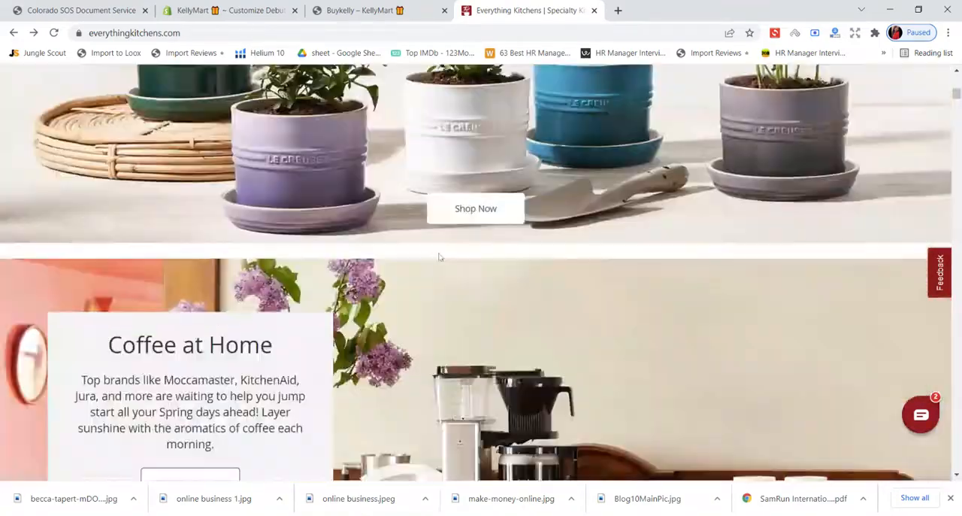
- Look through the Everything Kitchens category menus and open All Utensils under Cooks' Tools
{"action": "scroll", "coordinate": [440, 257], "scroll_direction": "up", "scroll_amount": 10}
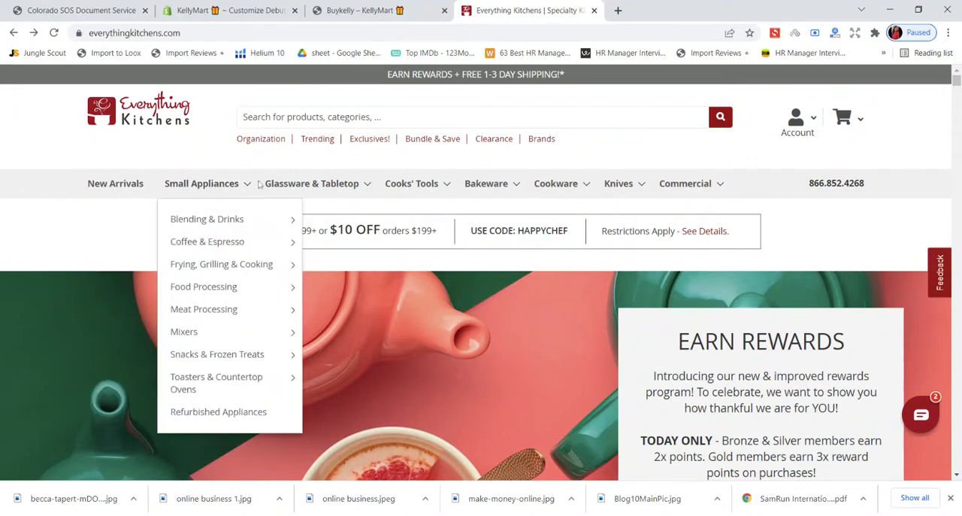
{"action": "mouse_move", "coordinate": [361, 224]}
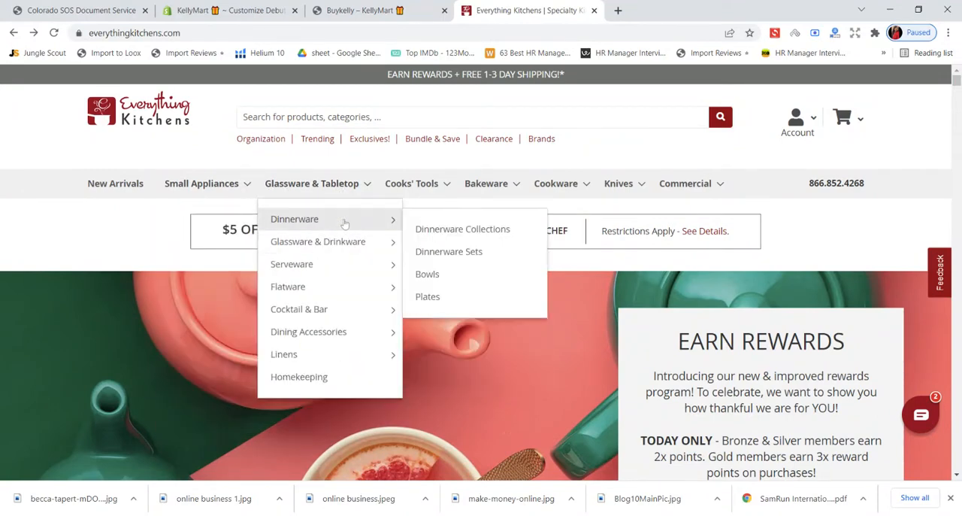
{"action": "mouse_move", "coordinate": [219, 192]}
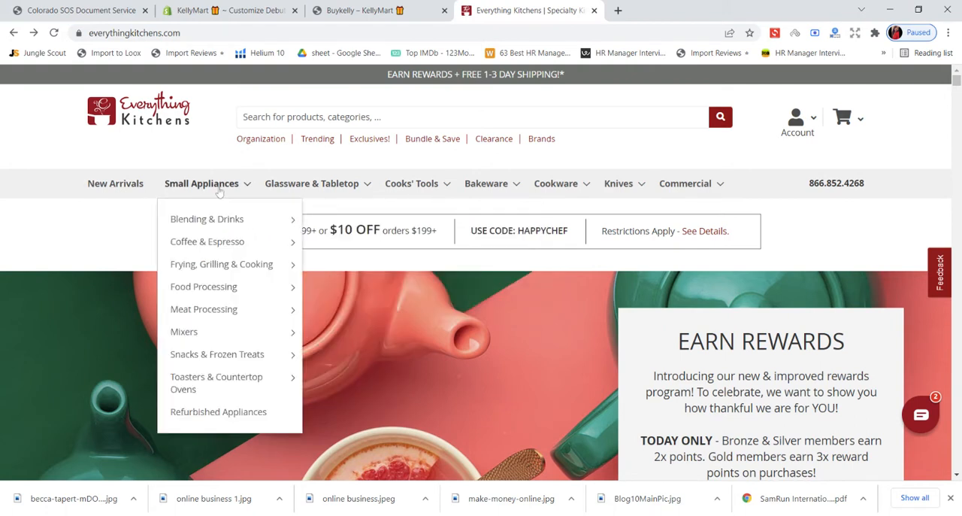
{"action": "mouse_move", "coordinate": [445, 188]}
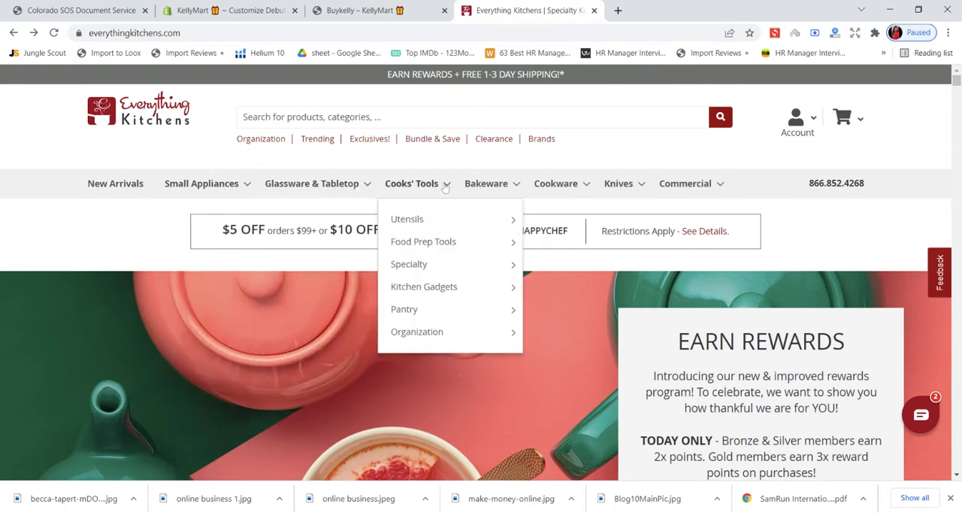
{"action": "mouse_move", "coordinate": [560, 193]}
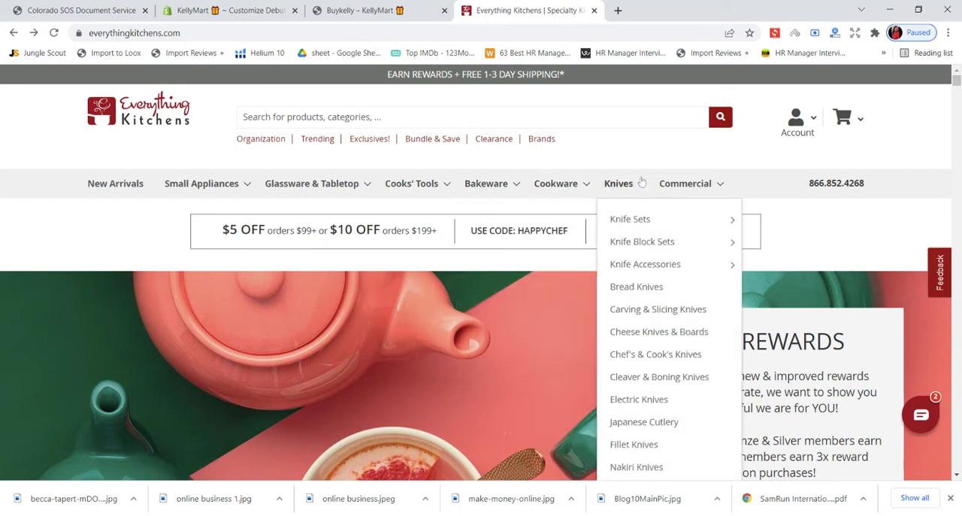
{"action": "mouse_move", "coordinate": [384, 198]}
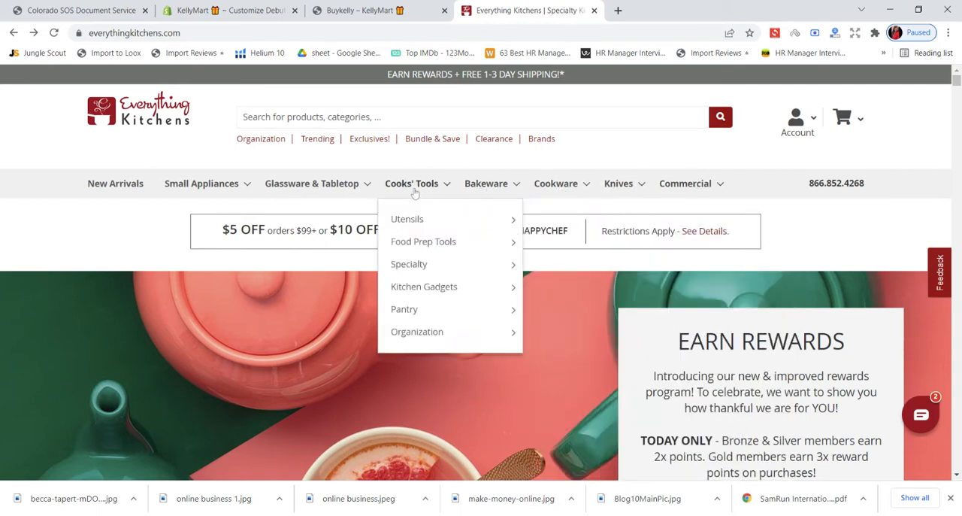
{"action": "mouse_move", "coordinate": [407, 220]}
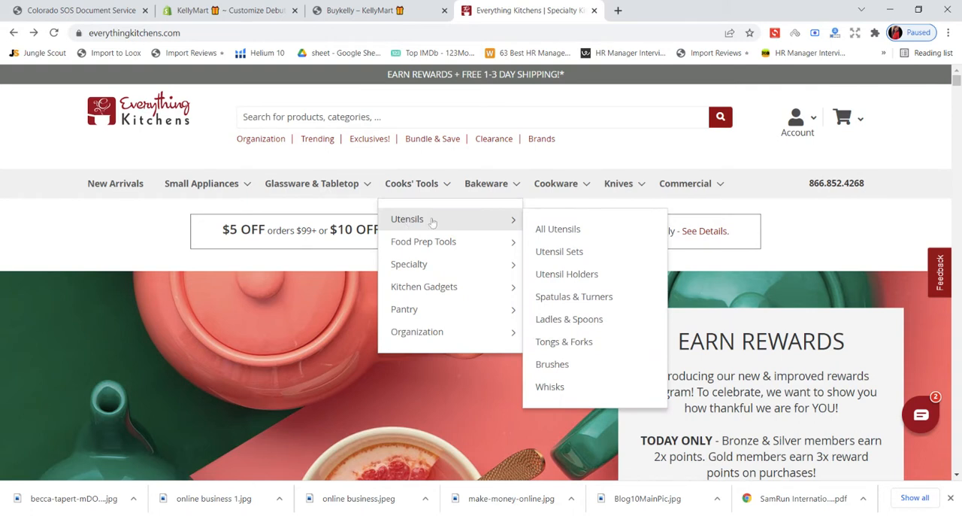
{"action": "left_click", "coordinate": [565, 233]}
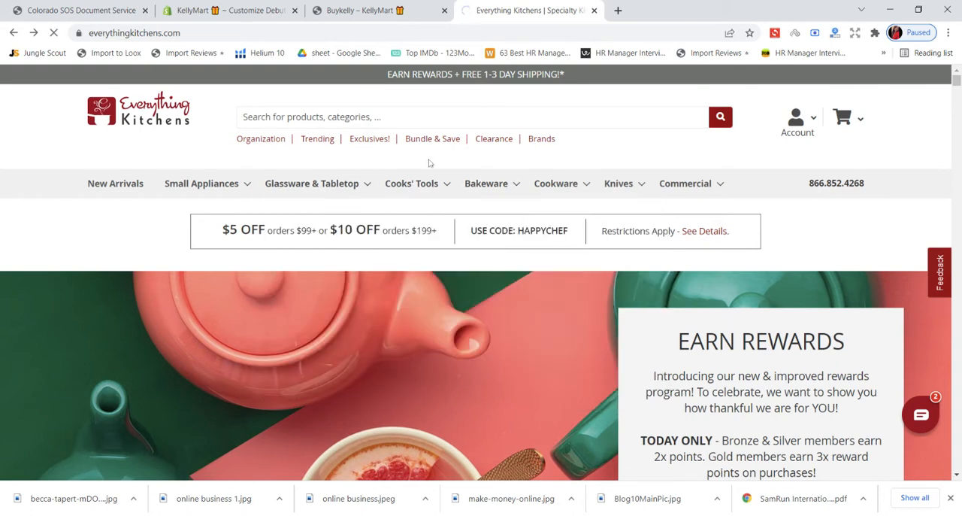
- Examine the All Utensils page's banner and product listing for kitchen tool ideas
{"action": "scroll", "coordinate": [433, 163], "scroll_direction": "down", "scroll_amount": 3}
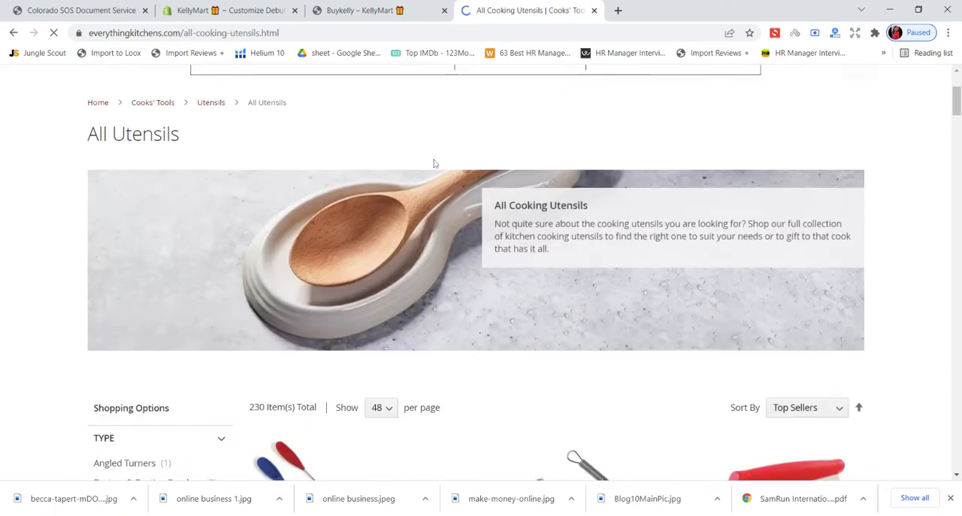
{"action": "scroll", "coordinate": [399, 227], "scroll_direction": "down", "scroll_amount": 3}
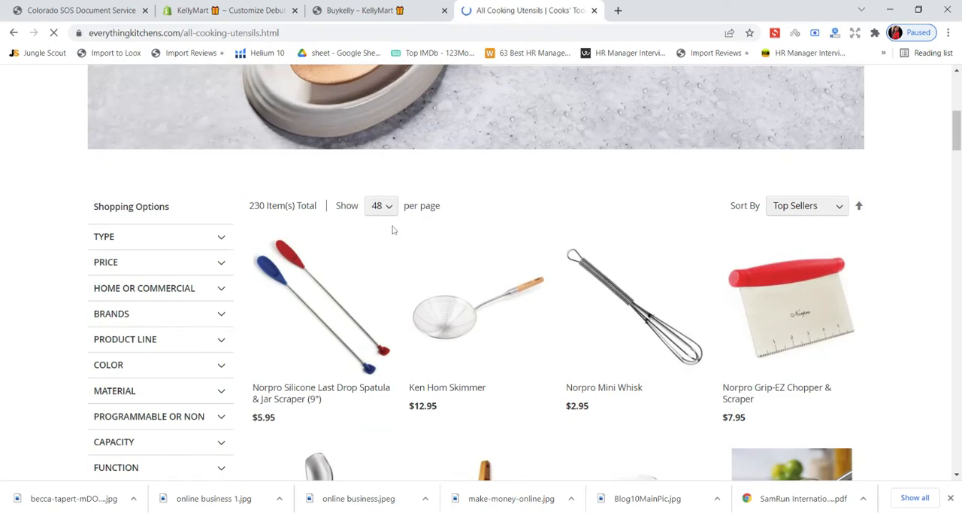
{"action": "scroll", "coordinate": [391, 230], "scroll_direction": "down", "scroll_amount": 5}
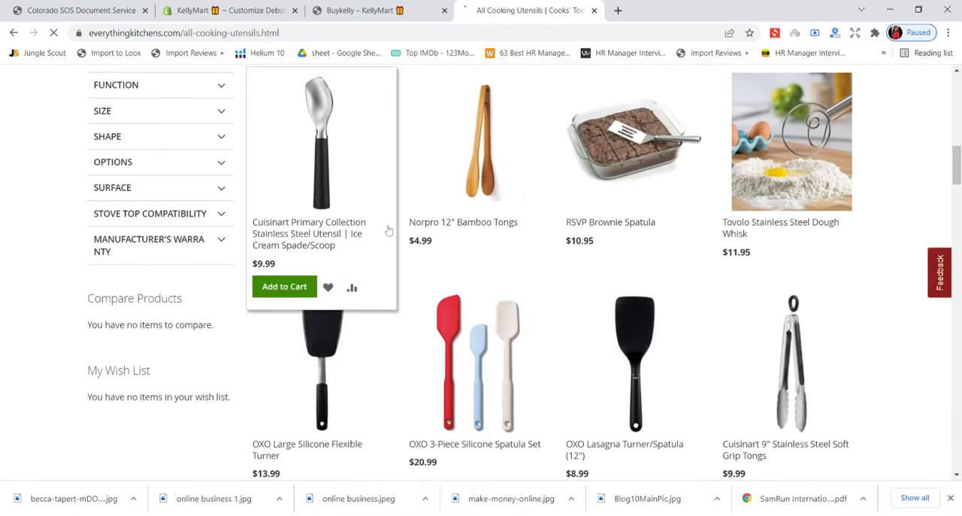
- Search the web in a new tab for "utensils royalty free images"
{"action": "scroll", "coordinate": [521, 297], "scroll_direction": "down", "scroll_amount": 3}
{"action": "scroll", "coordinate": [522, 294], "scroll_direction": "up", "scroll_amount": 5}
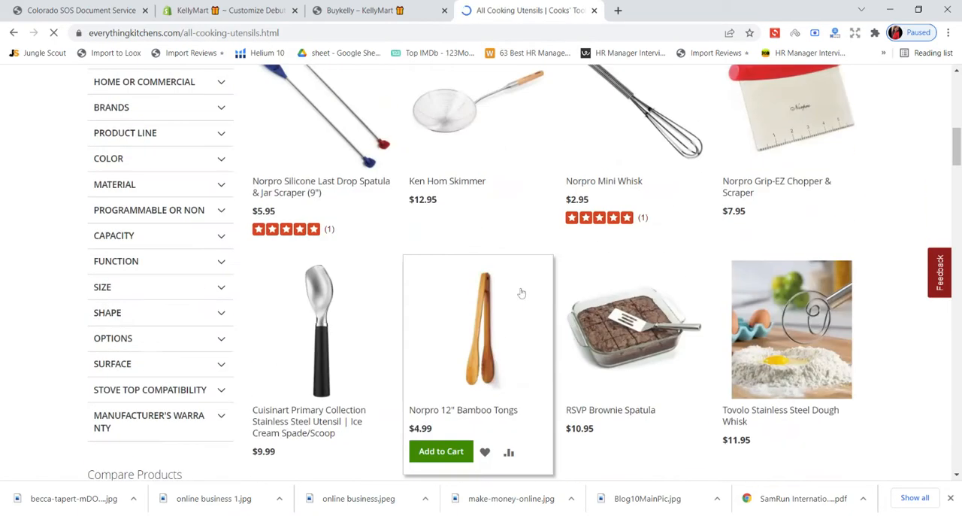
{"action": "scroll", "coordinate": [522, 293], "scroll_direction": "up", "scroll_amount": 10}
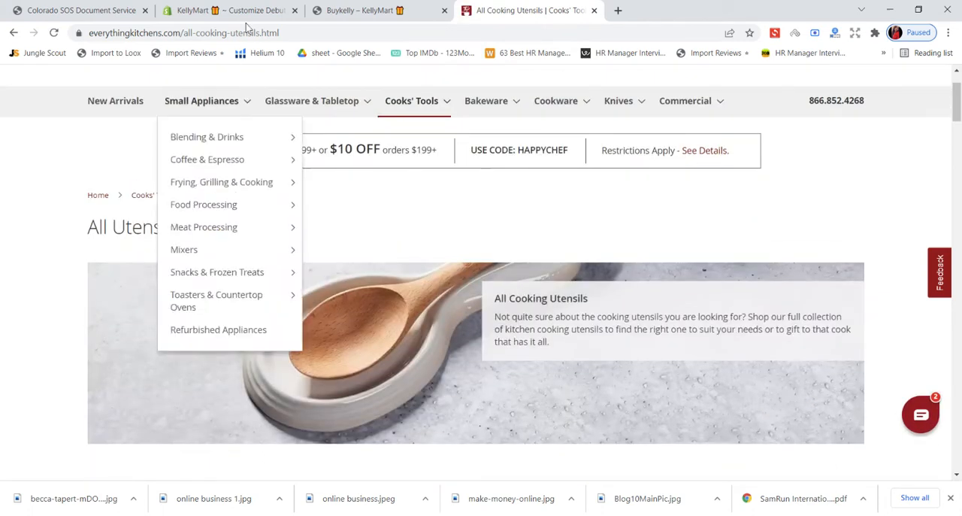
{"action": "left_click", "coordinate": [618, 10]}
{"action": "type", "text": "ue"}
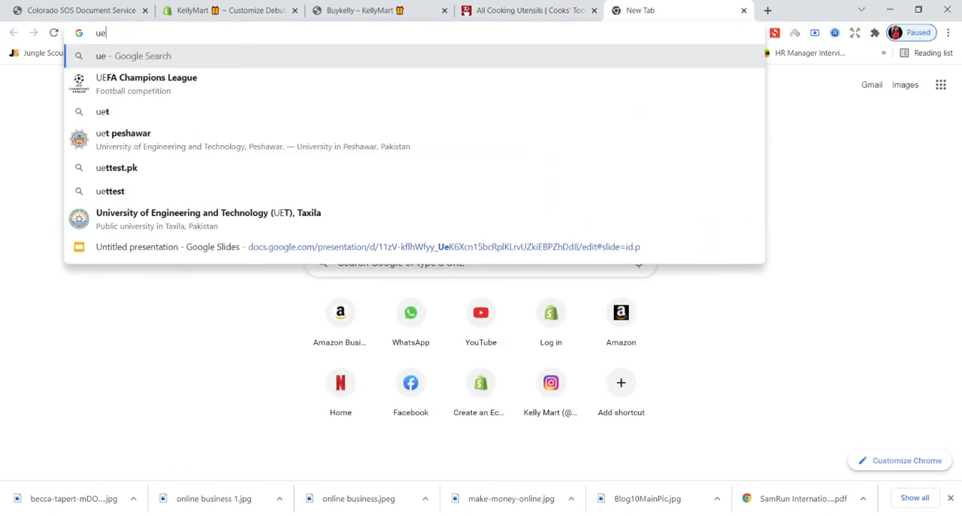
{"action": "key", "text": "BackSpace"}
{"action": "type", "text": "tensil"}
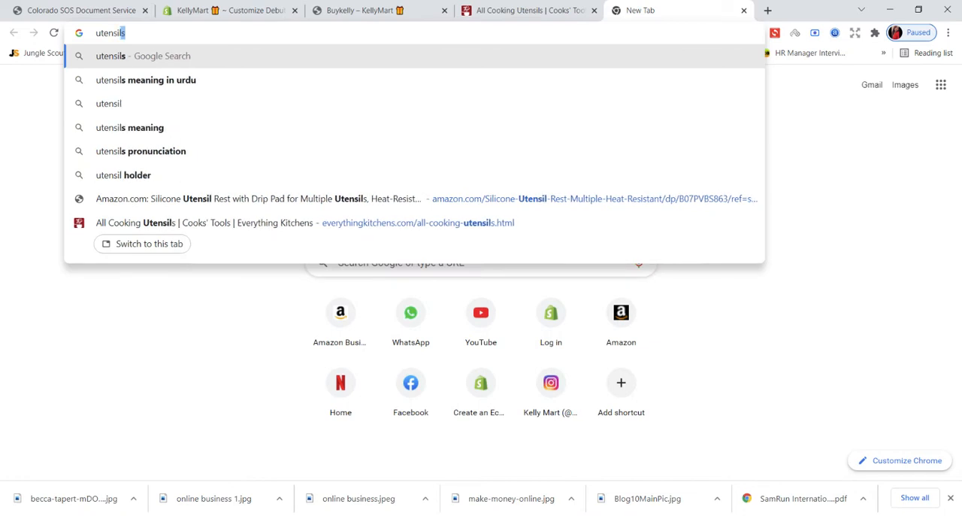
{"action": "type", "text": "s"}
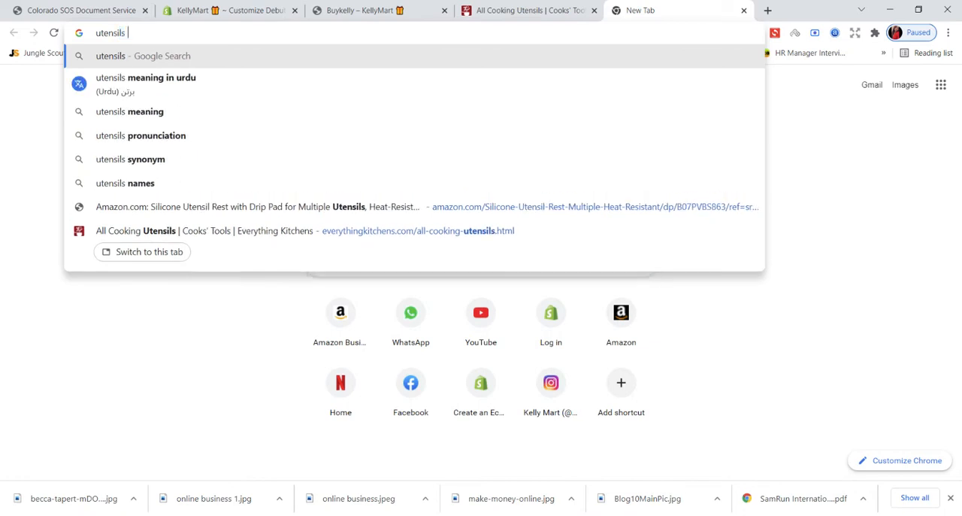
{"action": "type", "text": " roya"}
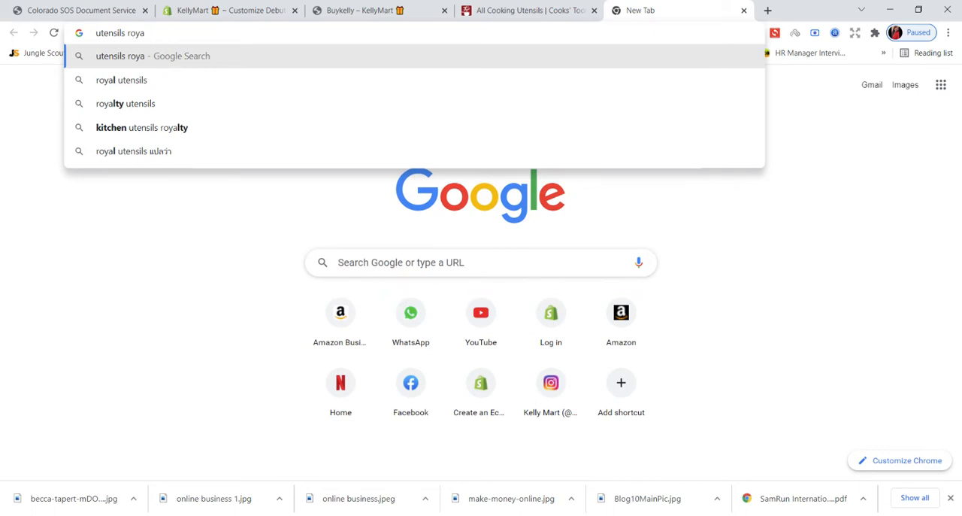
{"action": "type", "text": "lty"}
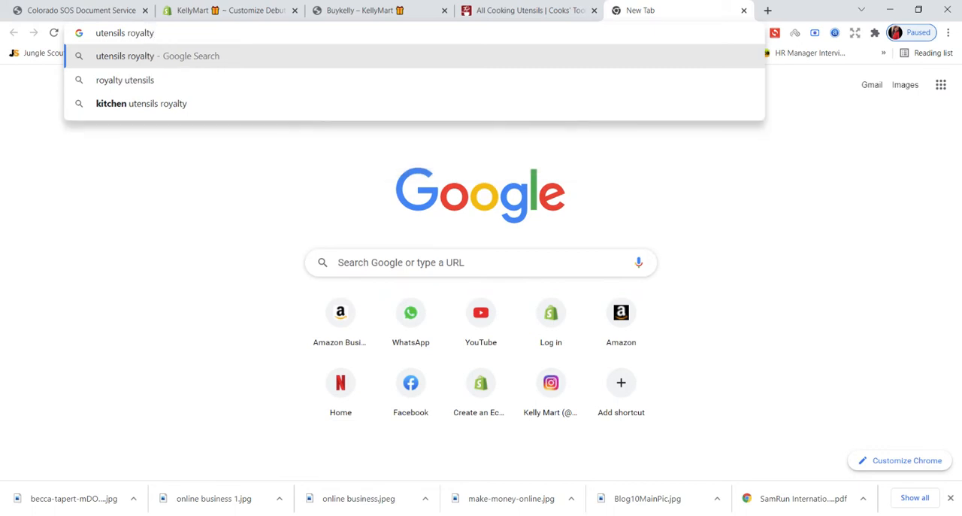
{"action": "type", "text": " free"}
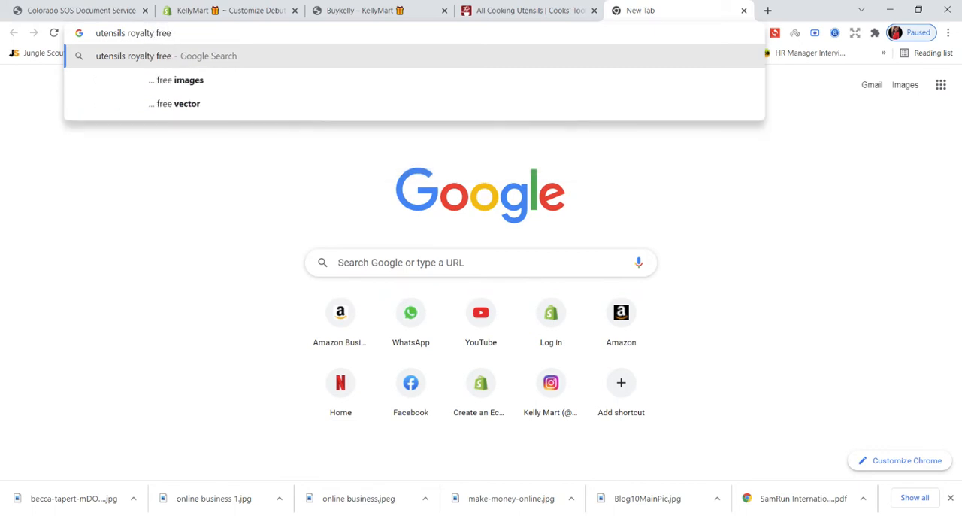
{"action": "left_click", "coordinate": [448, 88]}
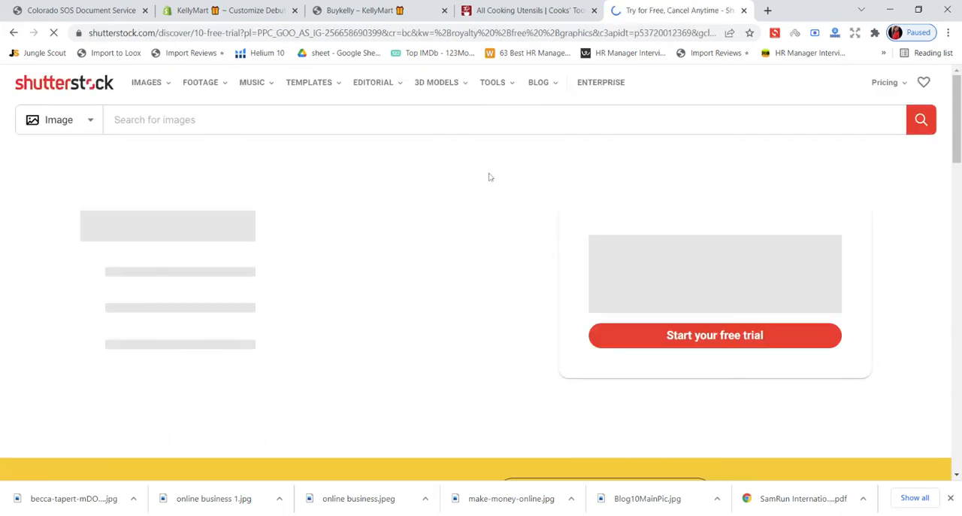
- Return from Shutterstock to the Google results and open Pixabay's free kitchen utensils images
{"action": "left_click", "coordinate": [13, 33]}
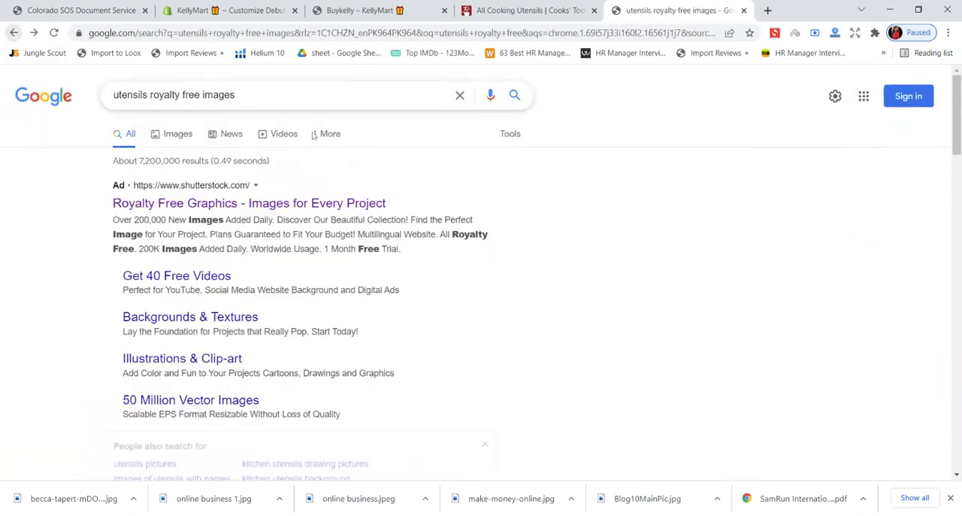
{"action": "scroll", "coordinate": [363, 163], "scroll_direction": "down", "scroll_amount": 3}
{"action": "scroll", "coordinate": [363, 164], "scroll_direction": "down", "scroll_amount": 9}
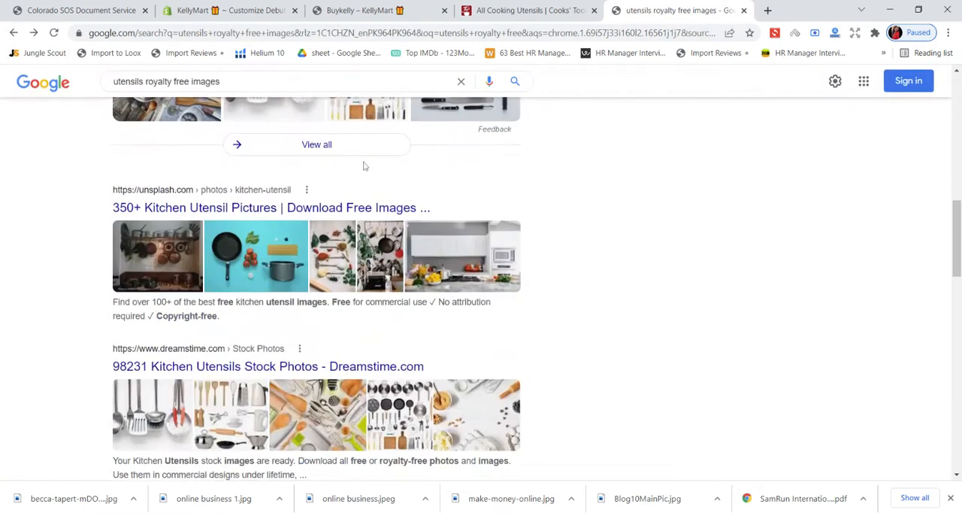
{"action": "scroll", "coordinate": [364, 165], "scroll_direction": "down", "scroll_amount": 1}
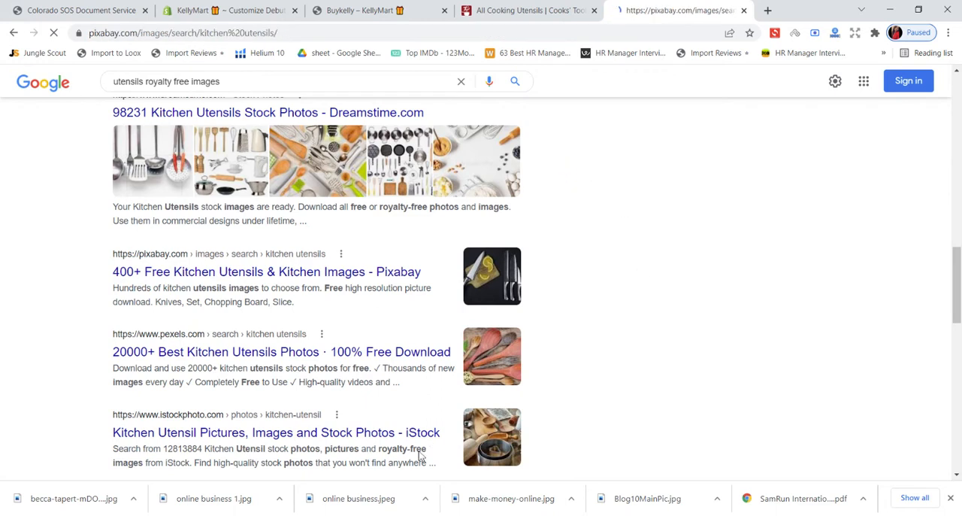
{"action": "left_click", "coordinate": [365, 509]}
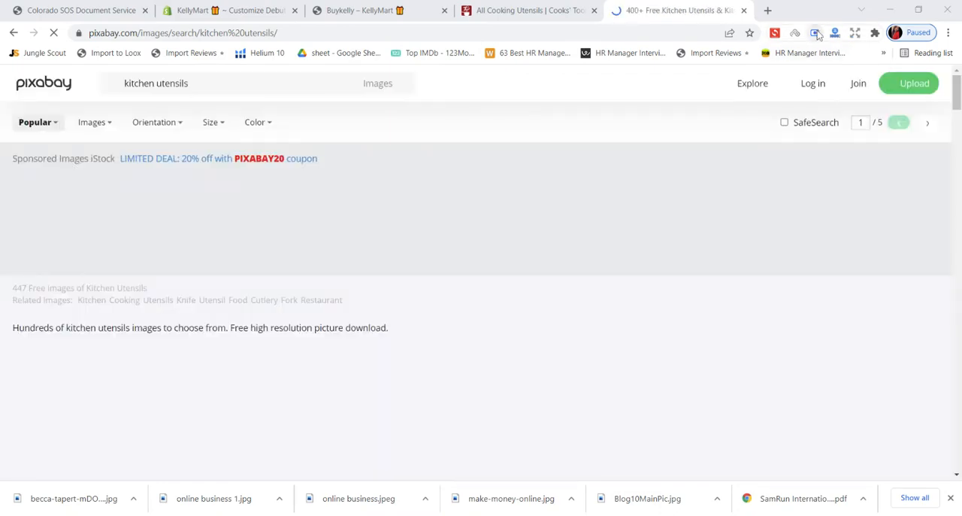
- Browse Pixabay's kitchen utensils images for a photo suited to the store's home page
{"action": "scroll", "coordinate": [406, 293], "scroll_direction": "down", "scroll_amount": 2}
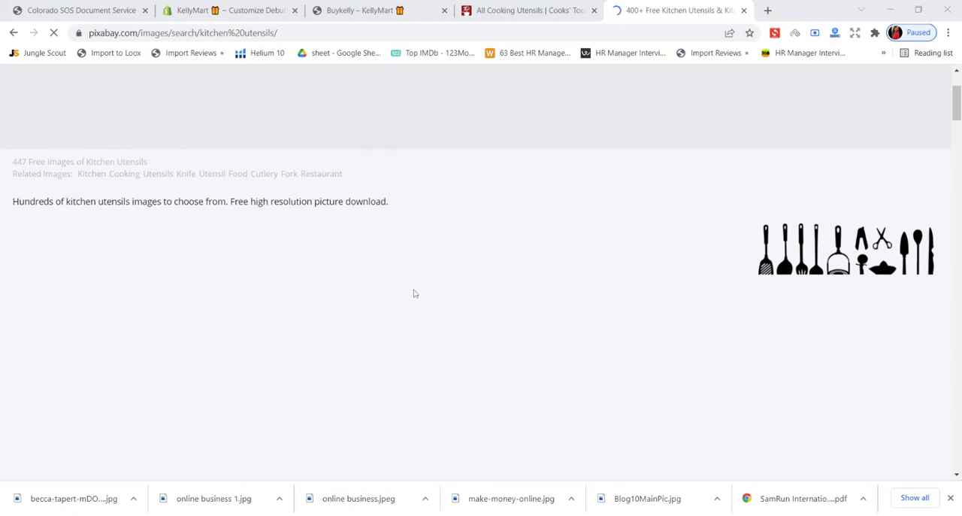
{"action": "scroll", "coordinate": [413, 292], "scroll_direction": "down", "scroll_amount": 3}
{"action": "scroll", "coordinate": [415, 293], "scroll_direction": "up", "scroll_amount": 5}
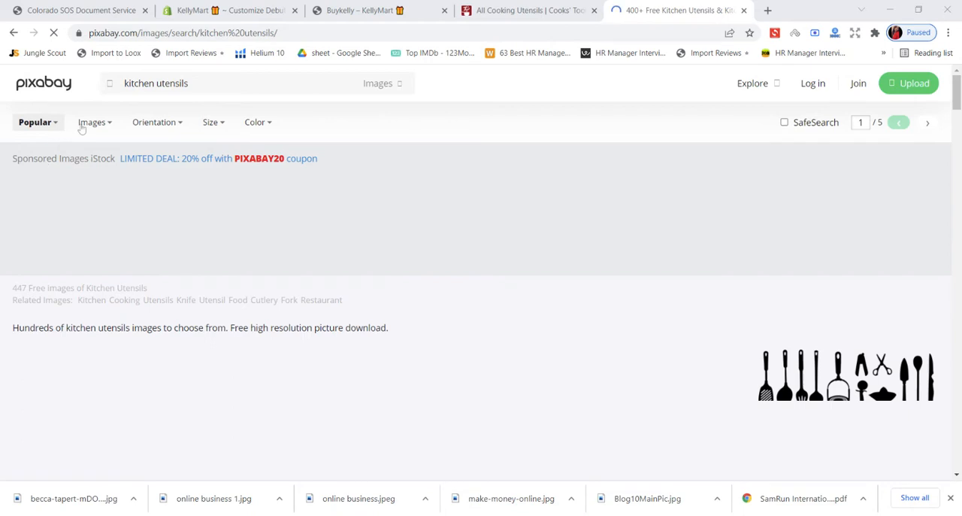
{"action": "scroll", "coordinate": [311, 174], "scroll_direction": "down", "scroll_amount": 4}
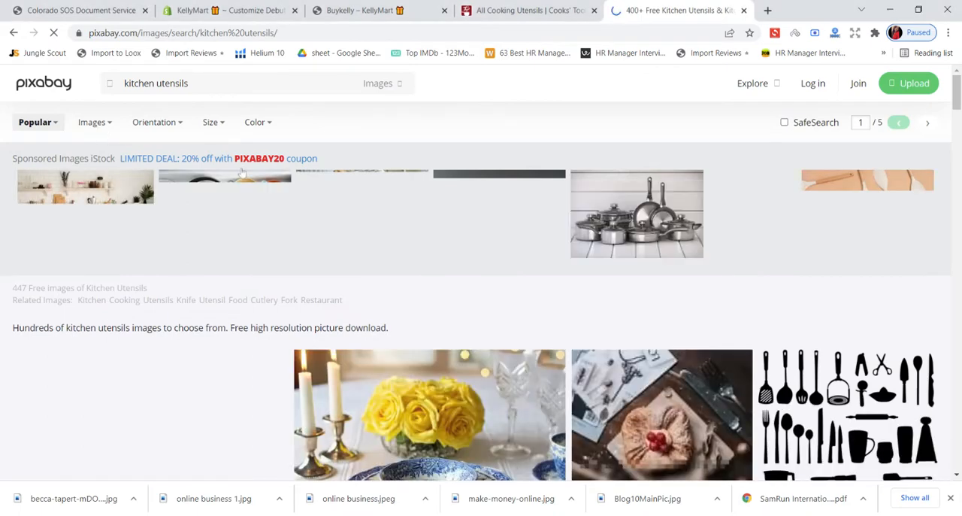
{"action": "scroll", "coordinate": [579, 271], "scroll_direction": "down", "scroll_amount": 3}
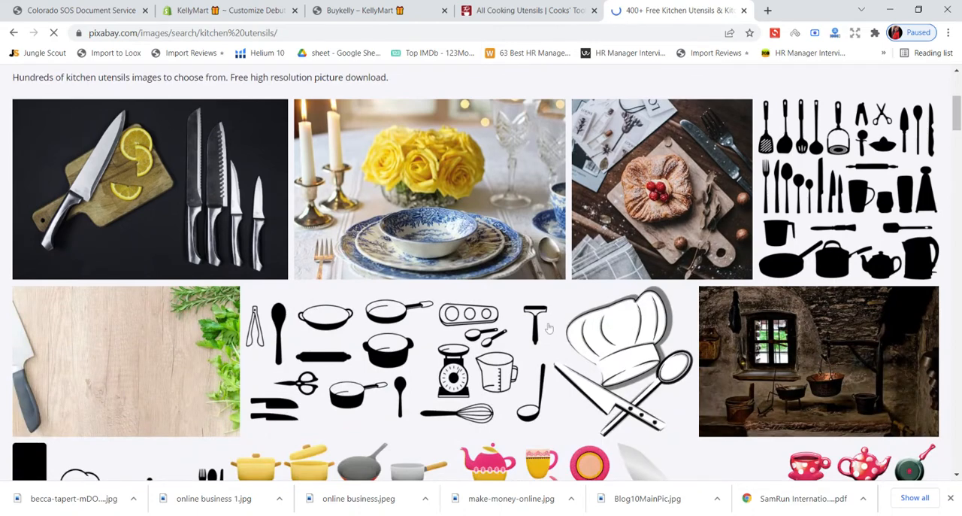
{"action": "scroll", "coordinate": [548, 328], "scroll_direction": "down", "scroll_amount": 2}
{"action": "scroll", "coordinate": [549, 329], "scroll_direction": "down", "scroll_amount": 4}
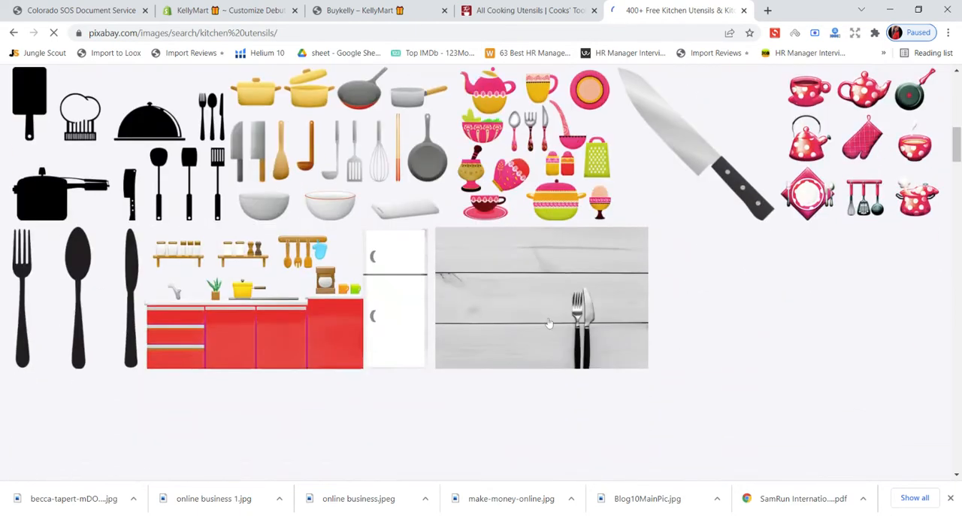
{"action": "scroll", "coordinate": [549, 324], "scroll_direction": "up", "scroll_amount": 6}
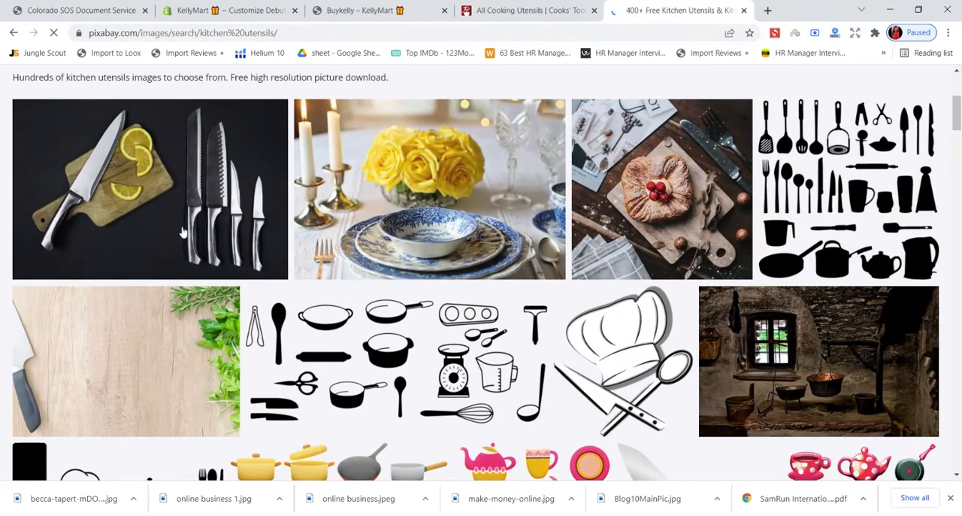
{"action": "scroll", "coordinate": [200, 227], "scroll_direction": "down", "scroll_amount": 2}
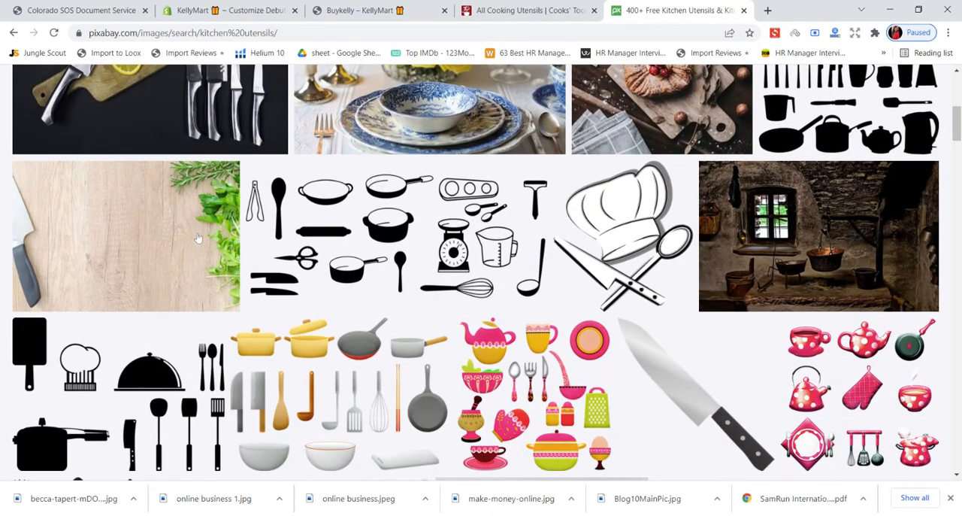
{"action": "scroll", "coordinate": [261, 251], "scroll_direction": "down", "scroll_amount": 4}
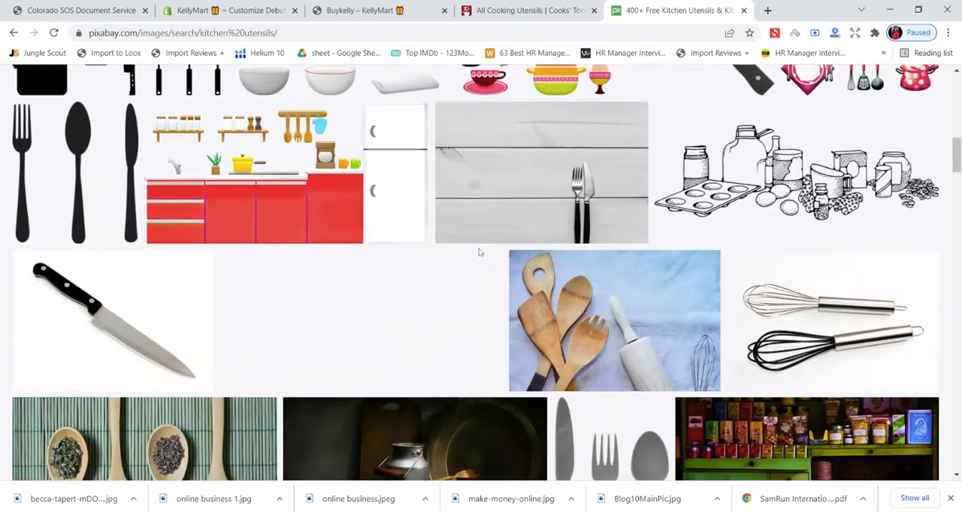
{"action": "scroll", "coordinate": [479, 252], "scroll_direction": "down", "scroll_amount": 3}
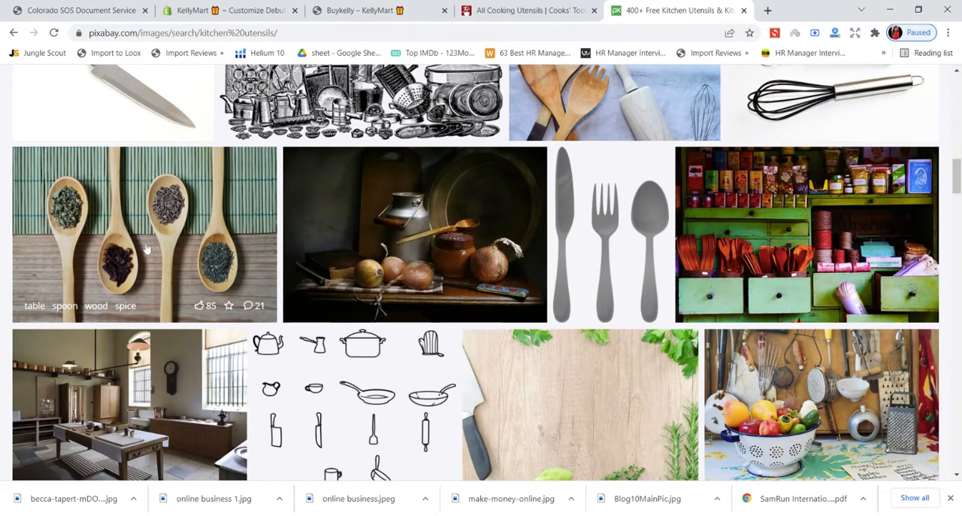
{"action": "scroll", "coordinate": [146, 248], "scroll_direction": "down", "scroll_amount": 2}
{"action": "scroll", "coordinate": [150, 249], "scroll_direction": "up", "scroll_amount": 2}
{"action": "scroll", "coordinate": [194, 245], "scroll_direction": "down", "scroll_amount": 5}
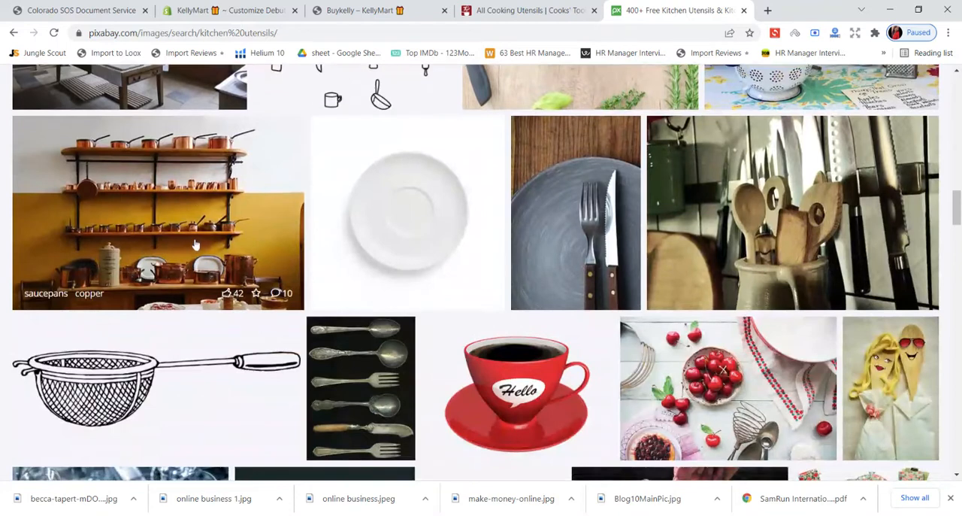
- Open the Pixabay photo of wooden spoons in a jug beside knives and examine it with its sponsored images
{"action": "left_click", "coordinate": [684, 212]}
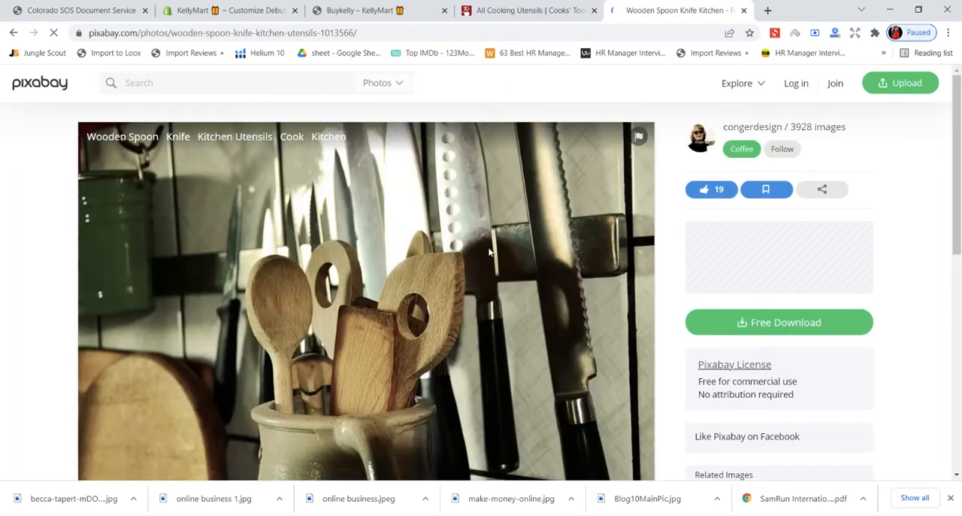
{"action": "scroll", "coordinate": [489, 252], "scroll_direction": "down", "scroll_amount": 3}
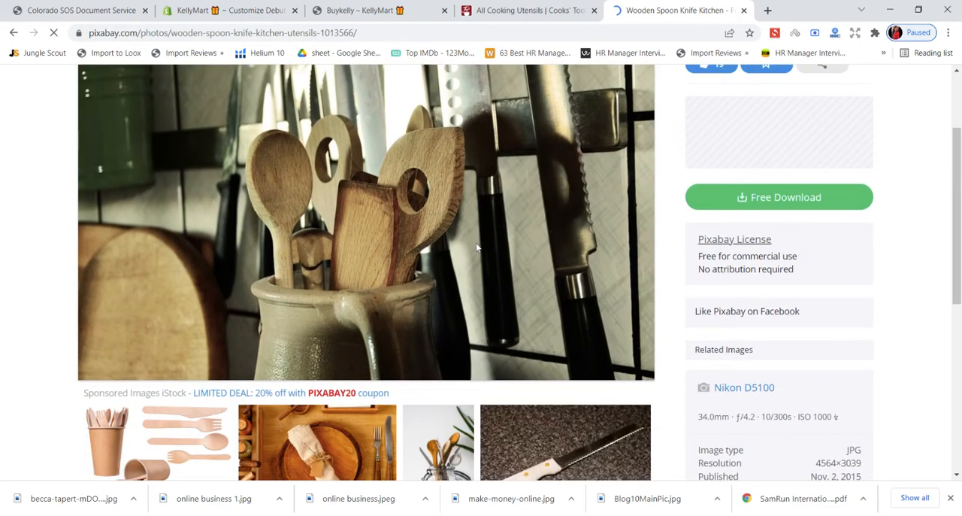
{"action": "scroll", "coordinate": [476, 246], "scroll_direction": "up", "scroll_amount": 1}
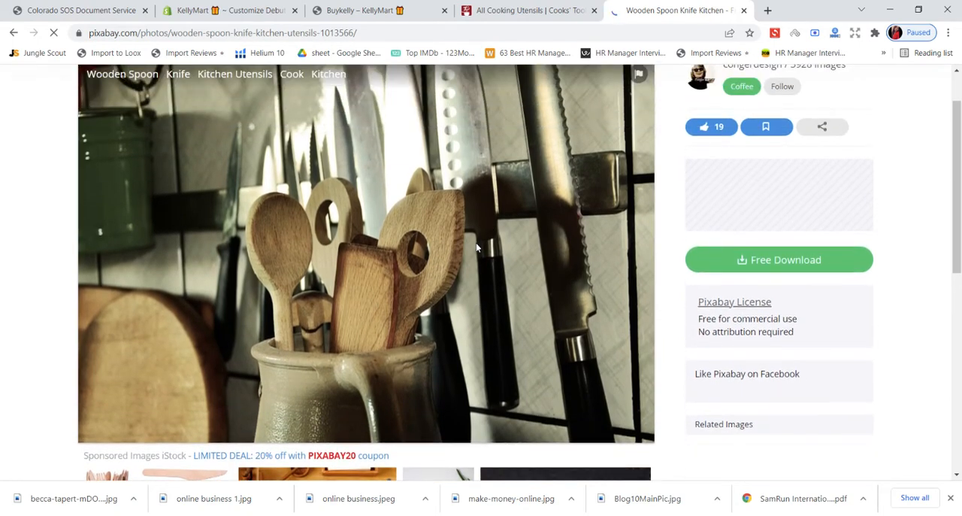
{"action": "scroll", "coordinate": [476, 247], "scroll_direction": "down", "scroll_amount": 4}
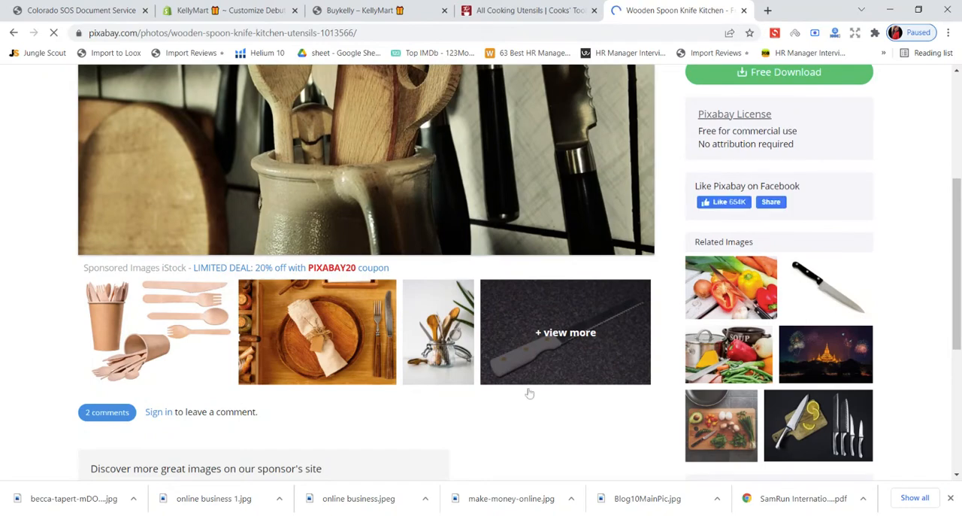
- Open the sponsored image of cooking utensils in a jar separately and return Pixabay to the kitchen utensils results
{"action": "left_click", "coordinate": [443, 352]}
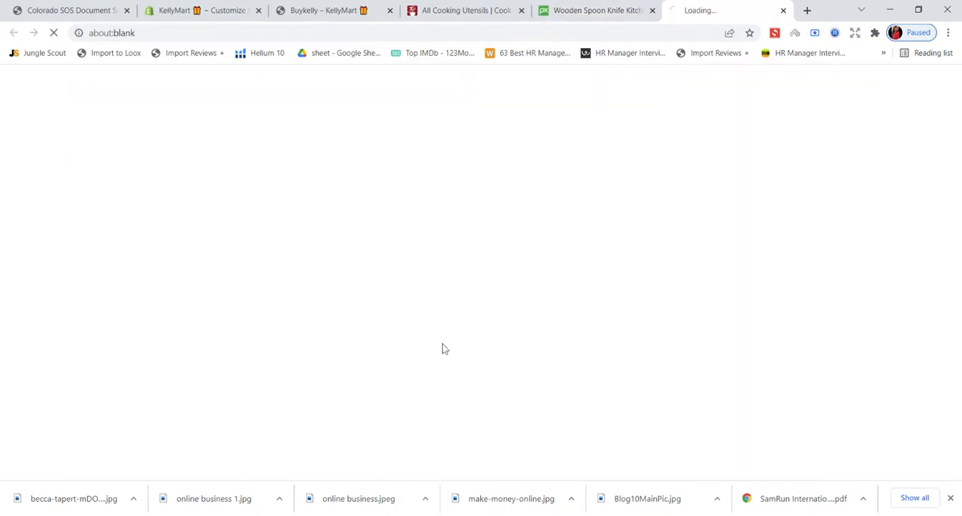
{"action": "left_click", "coordinate": [629, 9]}
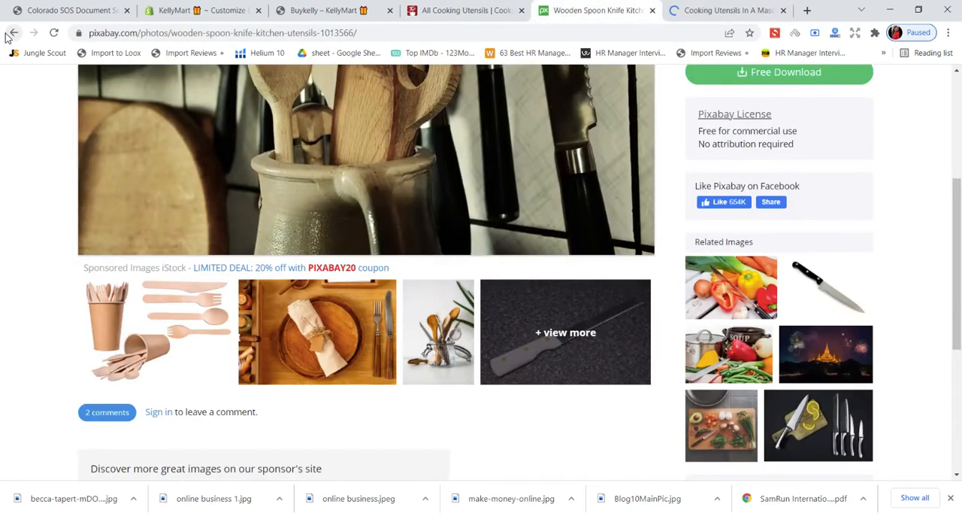
{"action": "left_click", "coordinate": [13, 33]}
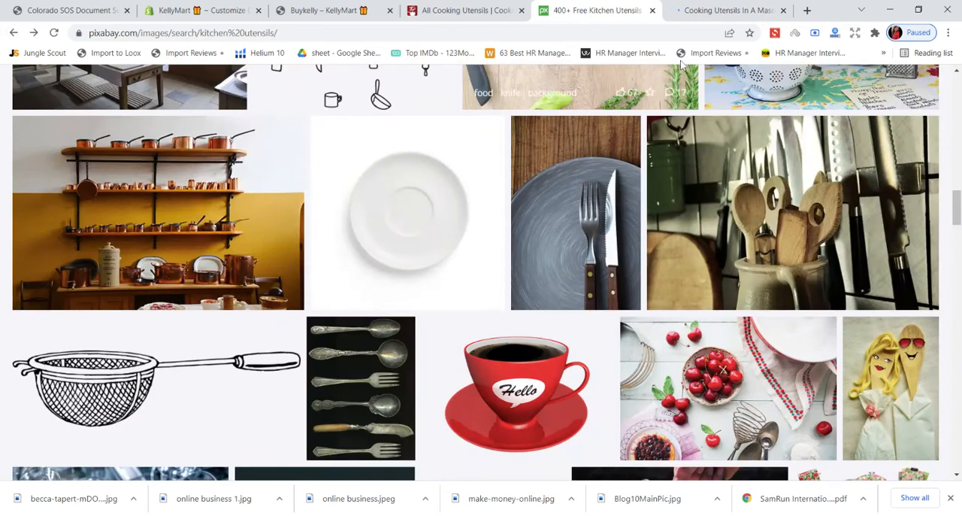
{"action": "left_click", "coordinate": [726, 11]}
{"action": "left_click", "coordinate": [594, 11]}
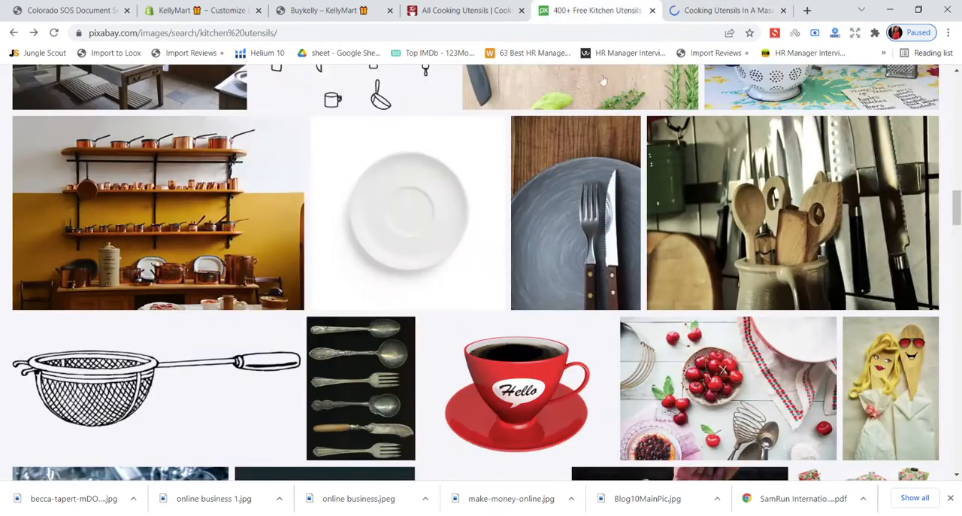
- Open the Pixabay photo of a knife and fork on a grey plate, close the sponsored image's tab, and examine the photo
{"action": "left_click", "coordinate": [558, 238]}
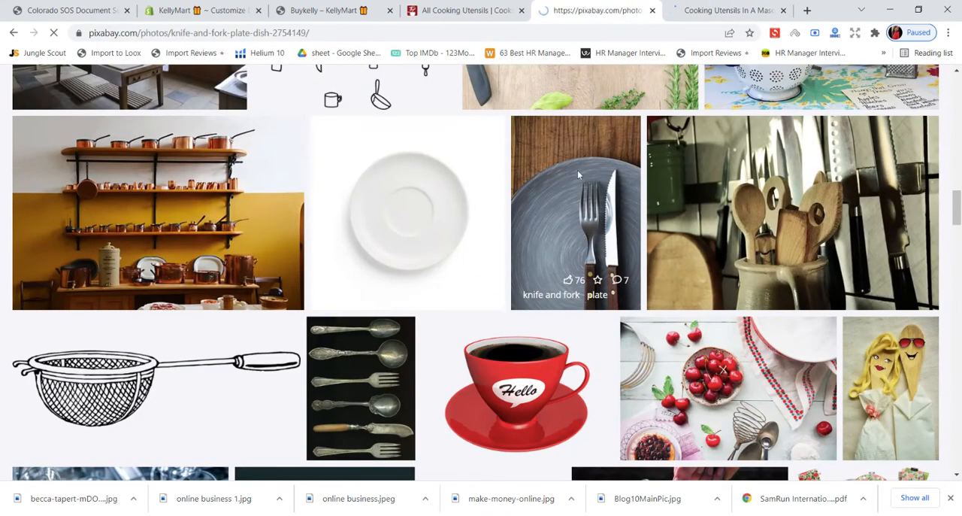
{"action": "left_click", "coordinate": [784, 11]}
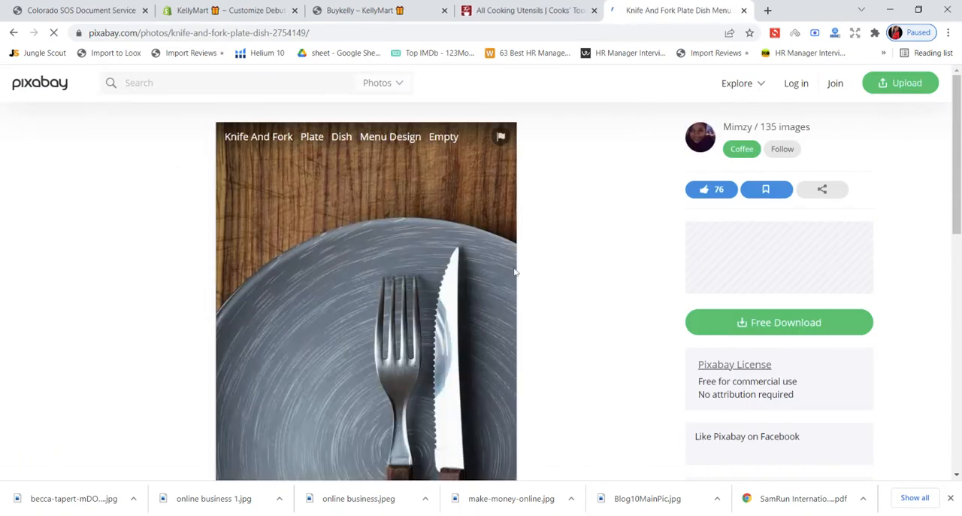
{"action": "scroll", "coordinate": [511, 273], "scroll_direction": "down", "scroll_amount": 2}
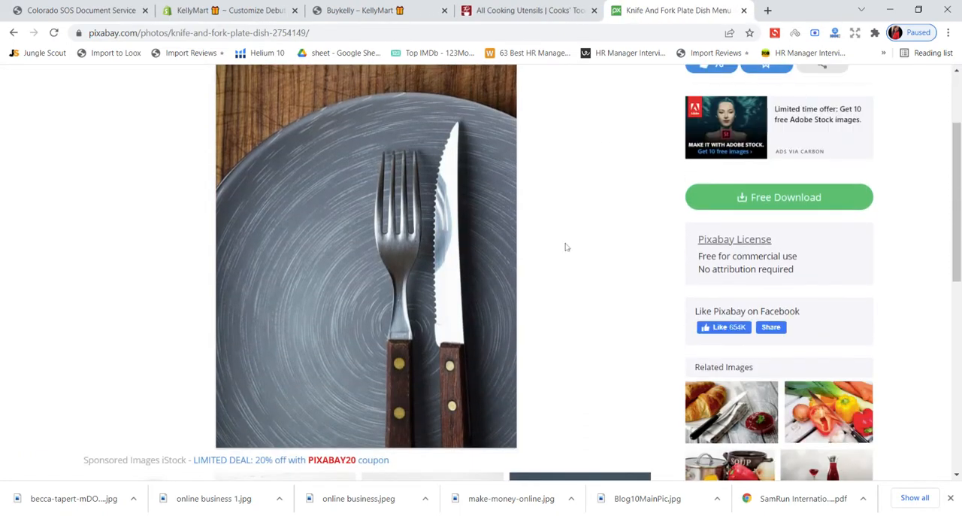
- Check the banner and products on the Everything Kitchens cooking utensils page, and return to the Pixabay photo
{"action": "left_click", "coordinate": [526, 10]}
{"action": "scroll", "coordinate": [451, 225], "scroll_direction": "down", "scroll_amount": 3}
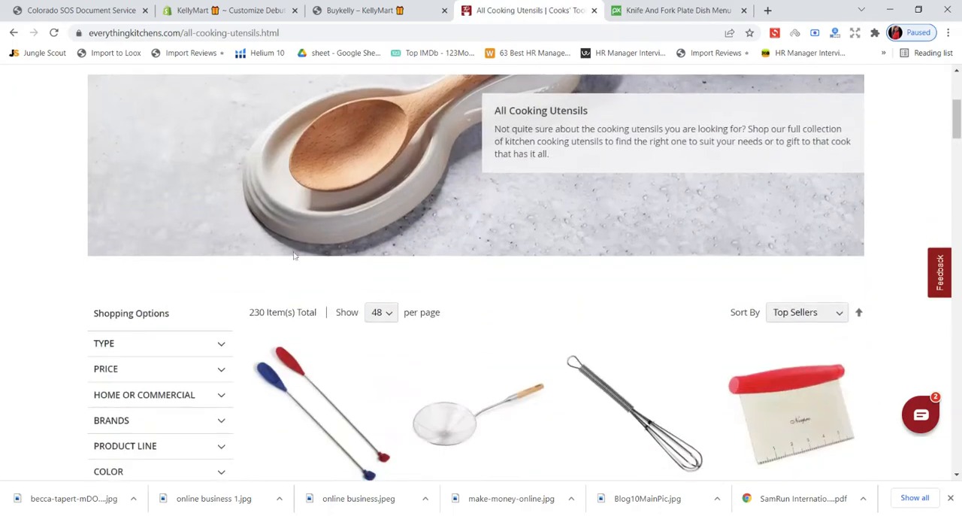
{"action": "left_click", "coordinate": [662, 10]}
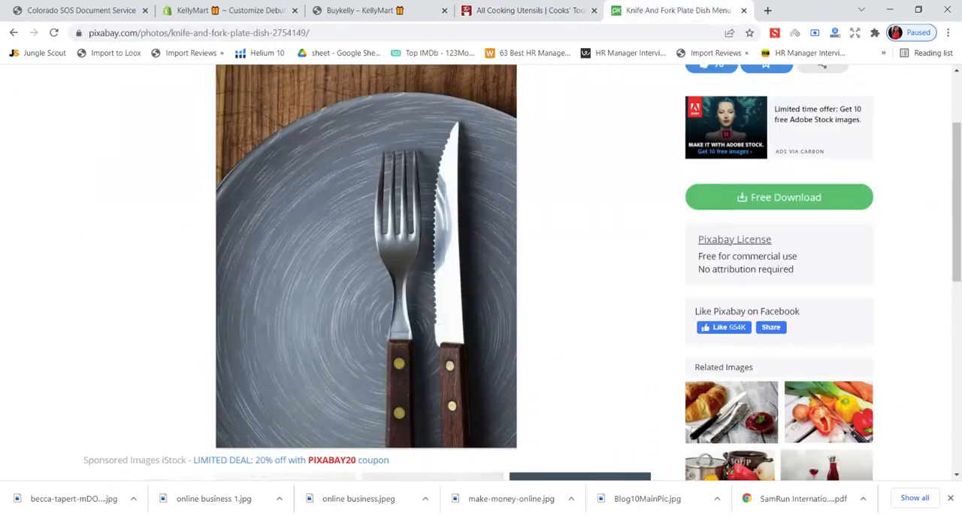
- Return to Pixabay's kitchen utensils results and look through them for a photo suited to the store's home page
{"action": "left_click", "coordinate": [13, 33]}
{"action": "scroll", "coordinate": [374, 218], "scroll_direction": "down", "scroll_amount": 4}
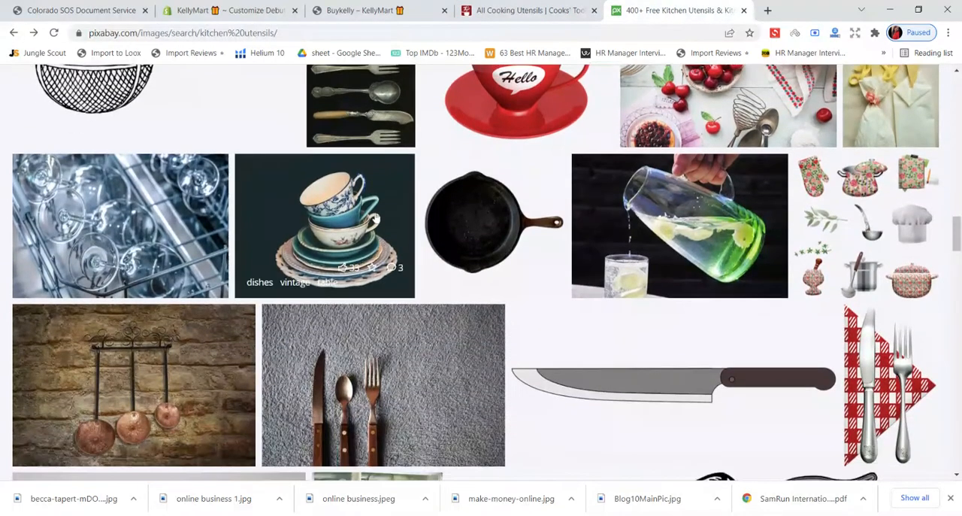
{"action": "scroll", "coordinate": [698, 290], "scroll_direction": "down", "scroll_amount": 4}
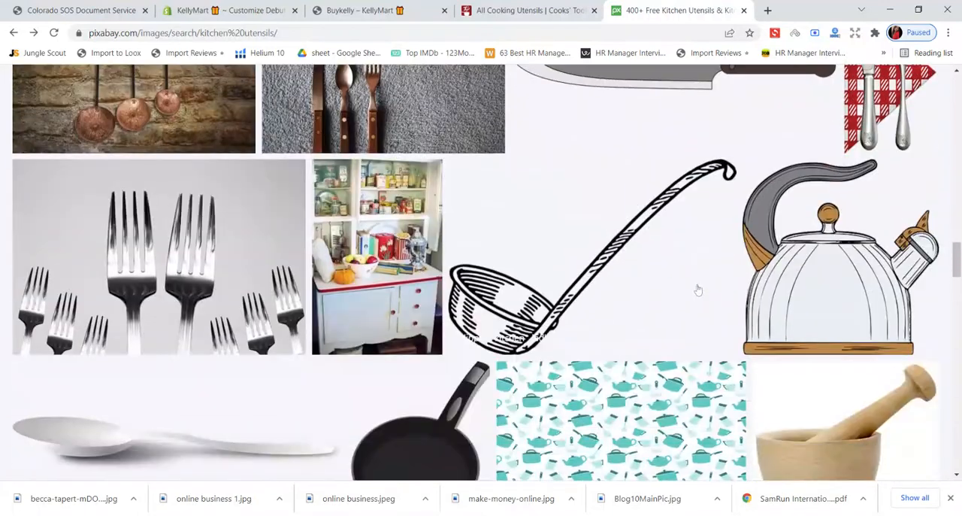
{"action": "scroll", "coordinate": [584, 331], "scroll_direction": "up", "scroll_amount": 2}
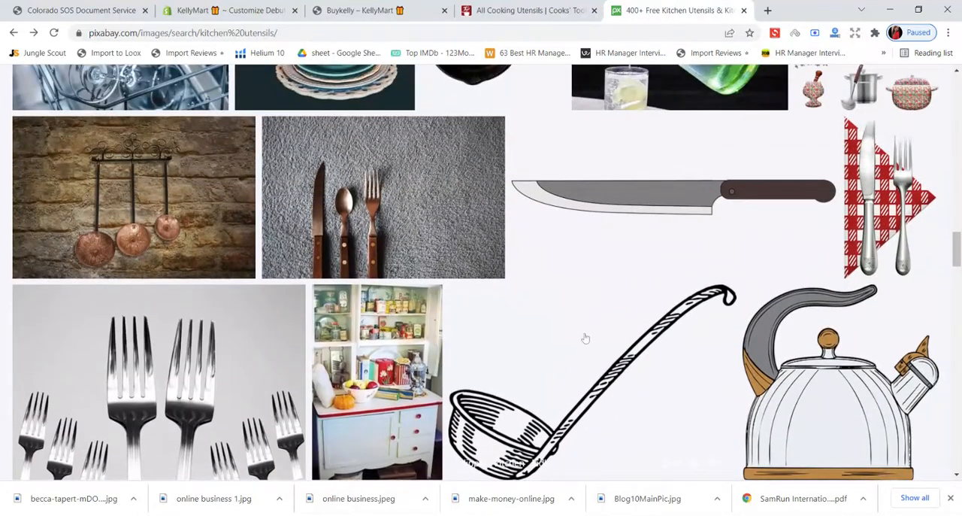
{"action": "scroll", "coordinate": [424, 223], "scroll_direction": "down", "scroll_amount": 8}
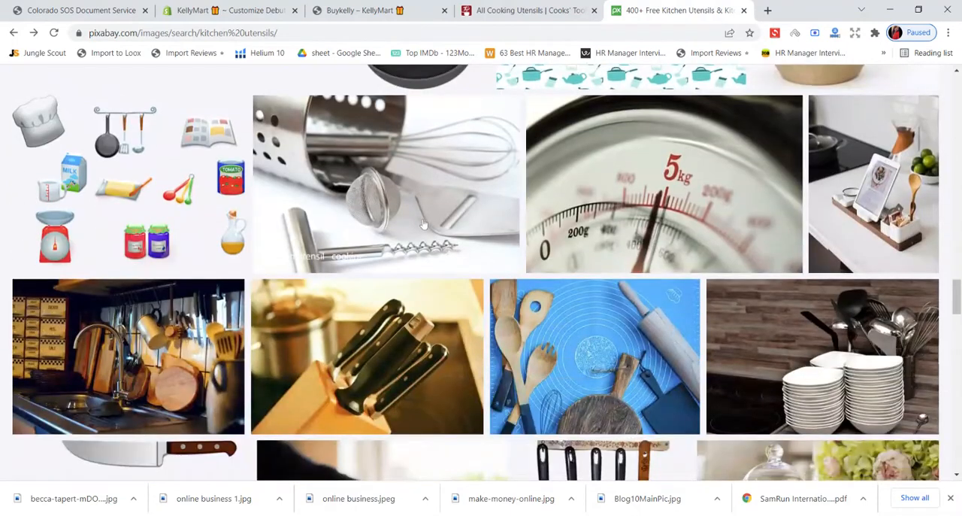
{"action": "scroll", "coordinate": [423, 223], "scroll_direction": "down", "scroll_amount": 2}
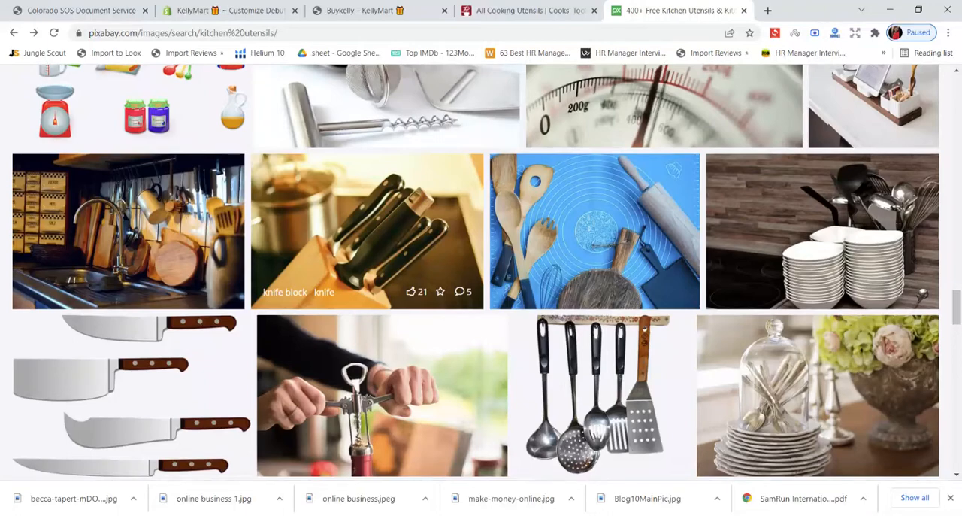
{"action": "scroll", "coordinate": [250, 297], "scroll_direction": "down", "scroll_amount": 4}
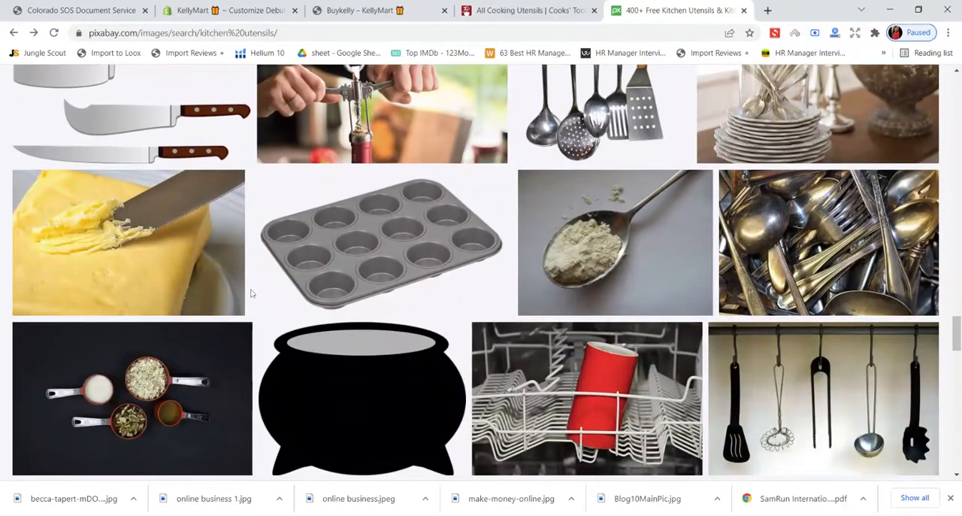
{"action": "scroll", "coordinate": [669, 311], "scroll_direction": "down", "scroll_amount": 2}
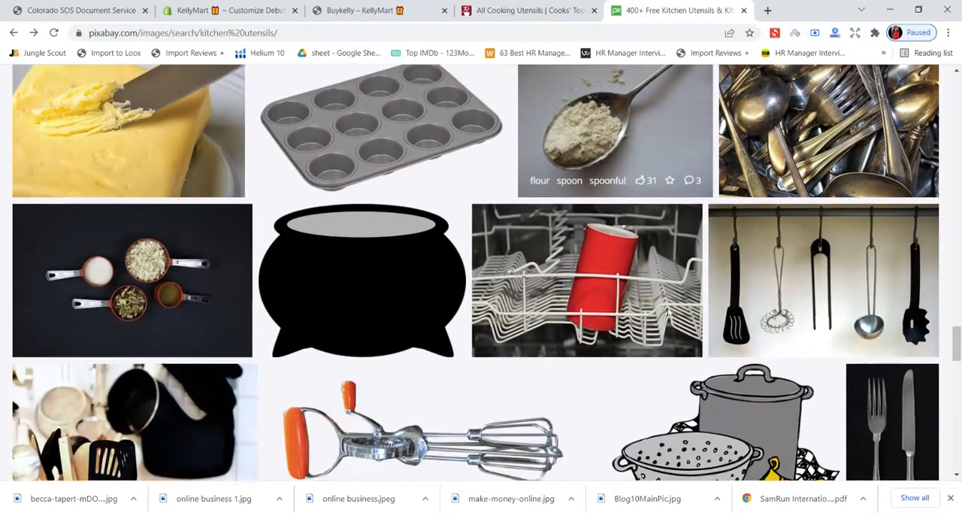
{"action": "scroll", "coordinate": [669, 312], "scroll_direction": "down", "scroll_amount": 2}
{"action": "scroll", "coordinate": [668, 313], "scroll_direction": "down", "scroll_amount": 2}
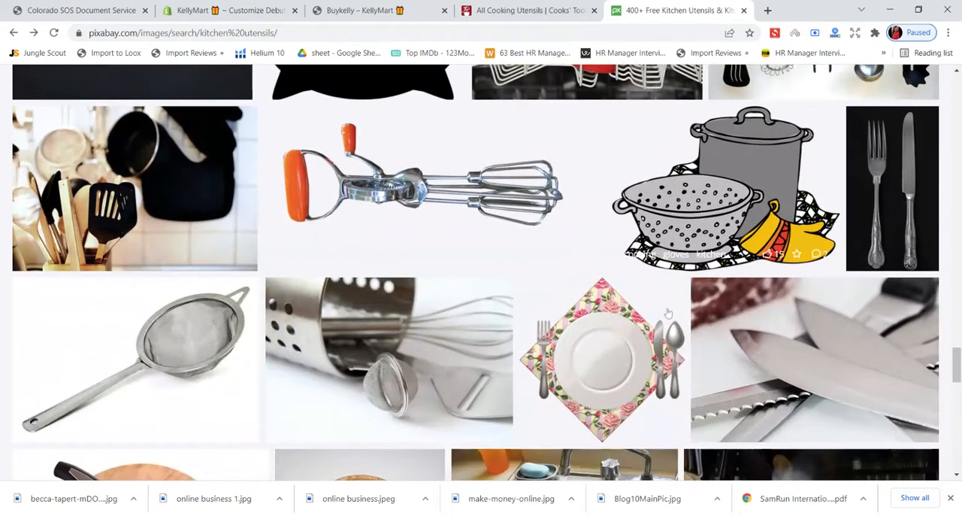
{"action": "scroll", "coordinate": [667, 312], "scroll_direction": "down", "scroll_amount": 5}
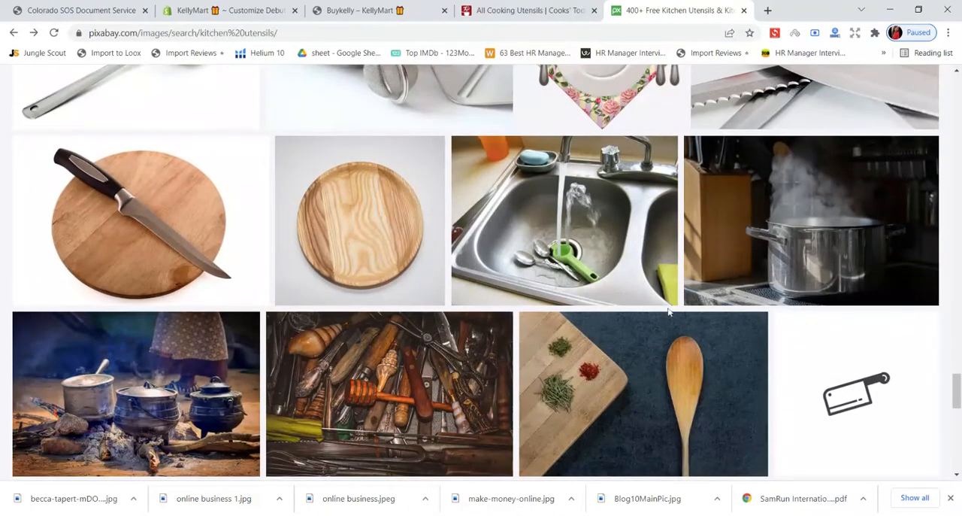
{"action": "scroll", "coordinate": [669, 311], "scroll_direction": "down", "scroll_amount": 2}
{"action": "scroll", "coordinate": [669, 312], "scroll_direction": "down", "scroll_amount": 2}
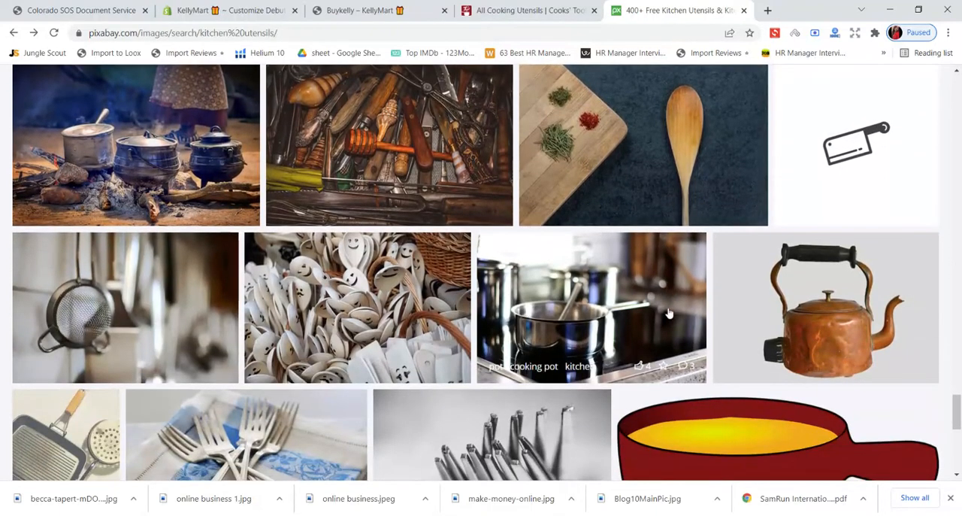
{"action": "scroll", "coordinate": [669, 313], "scroll_direction": "down", "scroll_amount": 2}
{"action": "scroll", "coordinate": [669, 313], "scroll_direction": "down", "scroll_amount": 4}
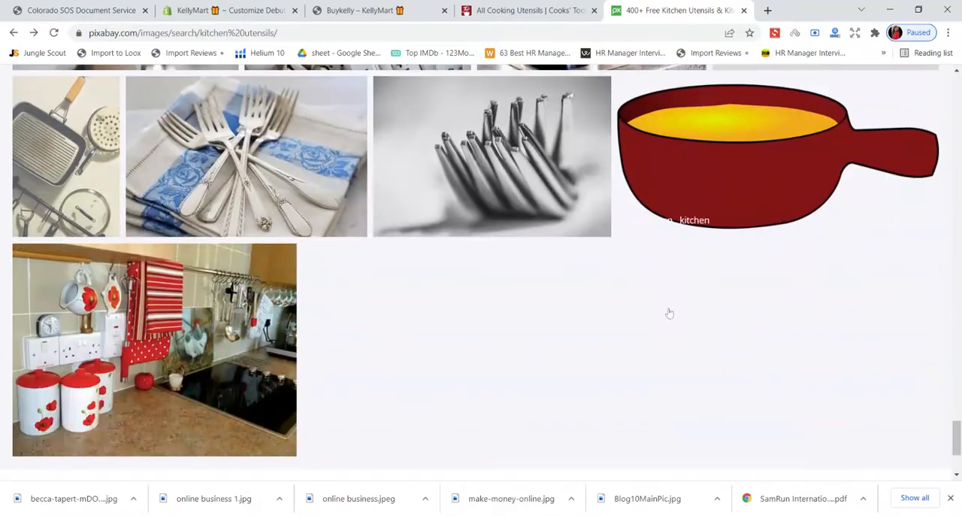
{"action": "scroll", "coordinate": [669, 312], "scroll_direction": "up", "scroll_amount": 3}
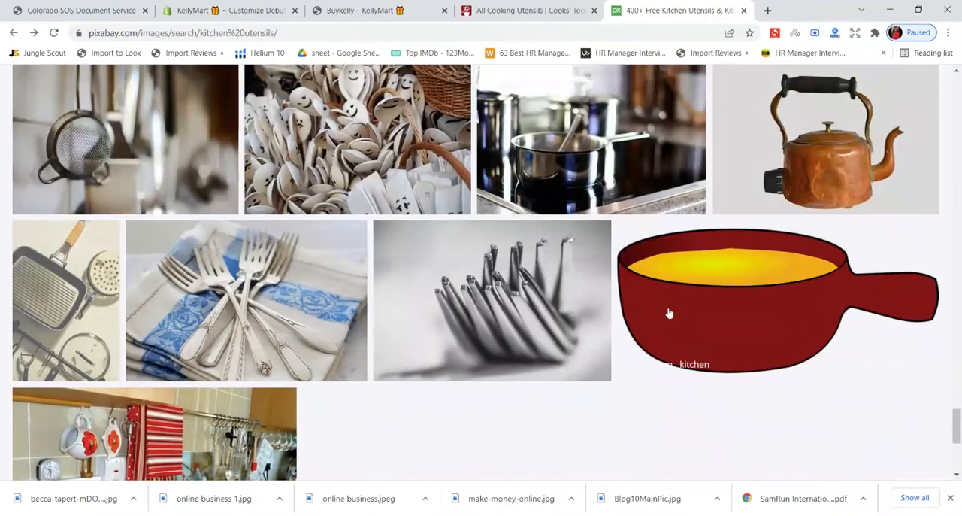
{"action": "scroll", "coordinate": [669, 313], "scroll_direction": "up", "scroll_amount": 10}
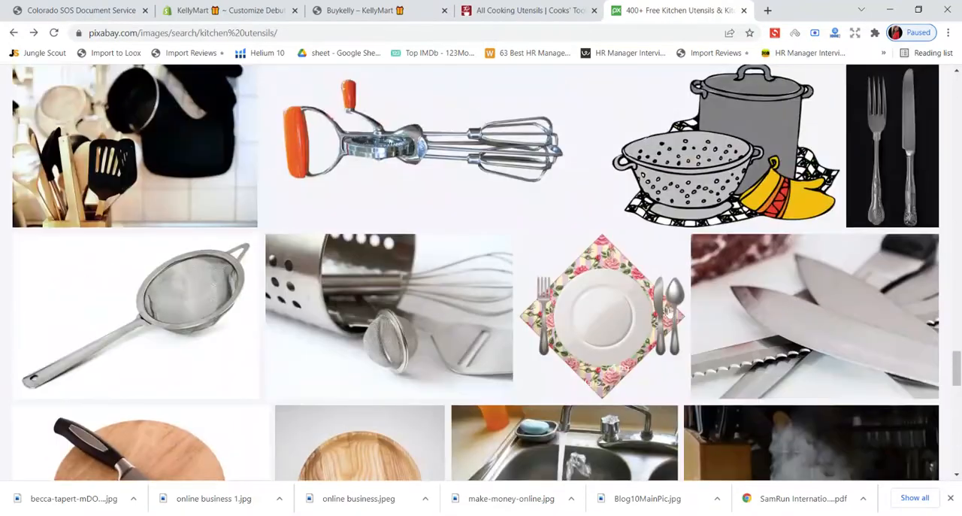
{"action": "scroll", "coordinate": [668, 310], "scroll_direction": "up", "scroll_amount": 3}
{"action": "scroll", "coordinate": [669, 312], "scroll_direction": "up", "scroll_amount": 3}
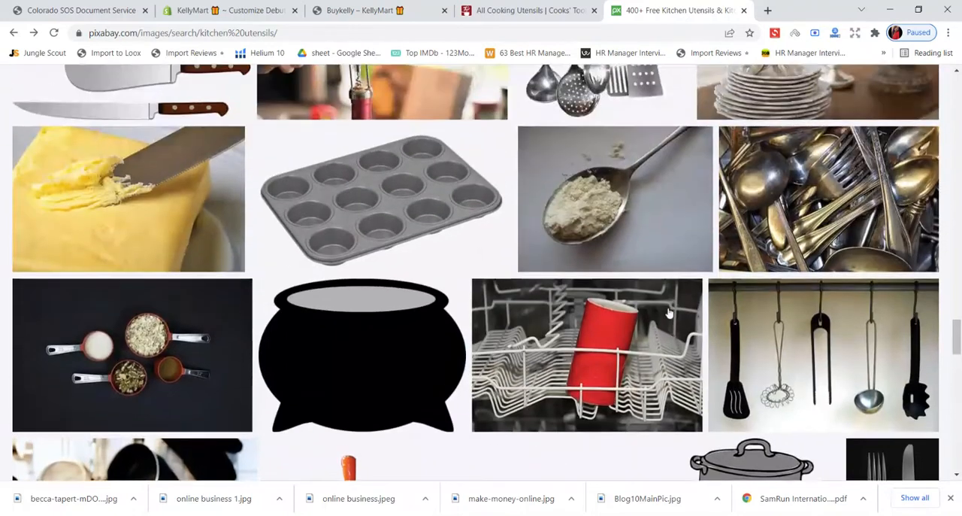
{"action": "scroll", "coordinate": [669, 312], "scroll_direction": "up", "scroll_amount": 2}
{"action": "scroll", "coordinate": [669, 312], "scroll_direction": "up", "scroll_amount": 2}
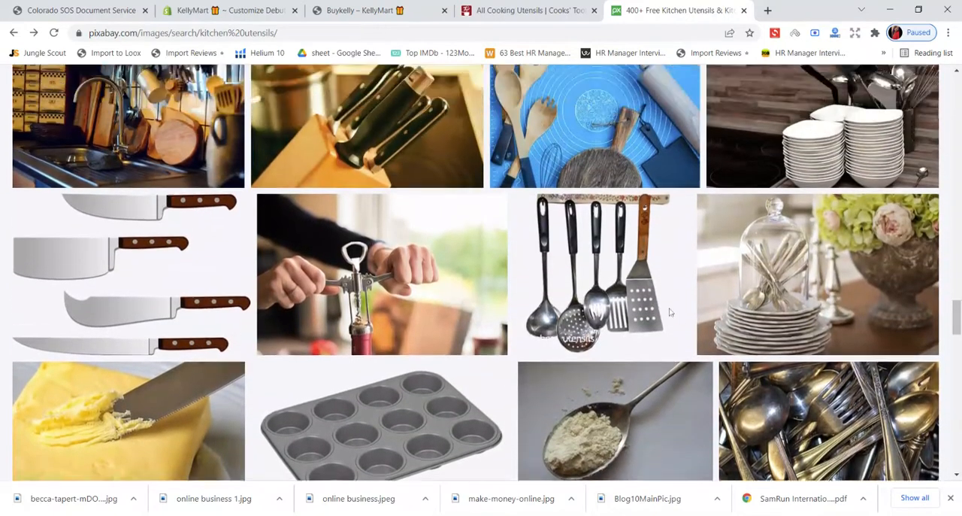
{"action": "scroll", "coordinate": [669, 312], "scroll_direction": "up", "scroll_amount": 3}
{"action": "scroll", "coordinate": [669, 313], "scroll_direction": "up", "scroll_amount": 1}
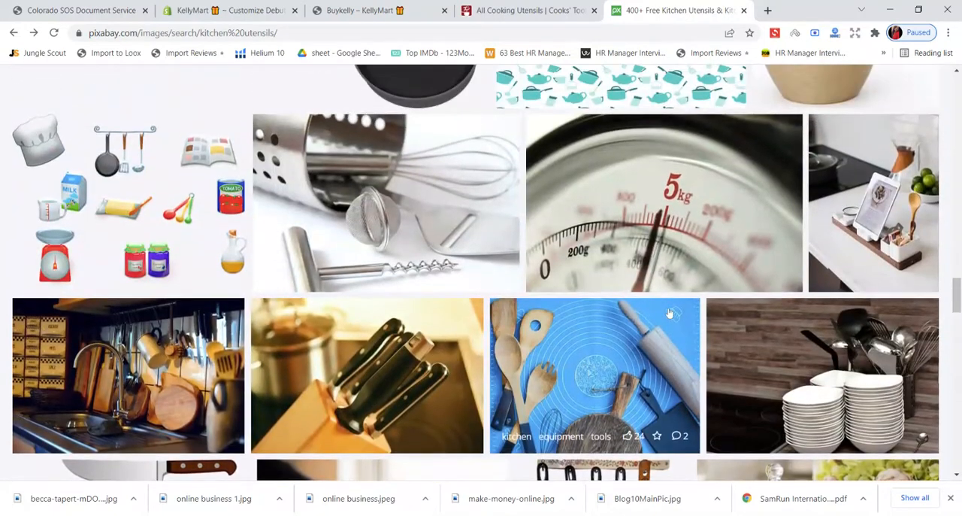
{"action": "scroll", "coordinate": [668, 313], "scroll_direction": "up", "scroll_amount": 2}
{"action": "scroll", "coordinate": [662, 313], "scroll_direction": "up", "scroll_amount": 5}
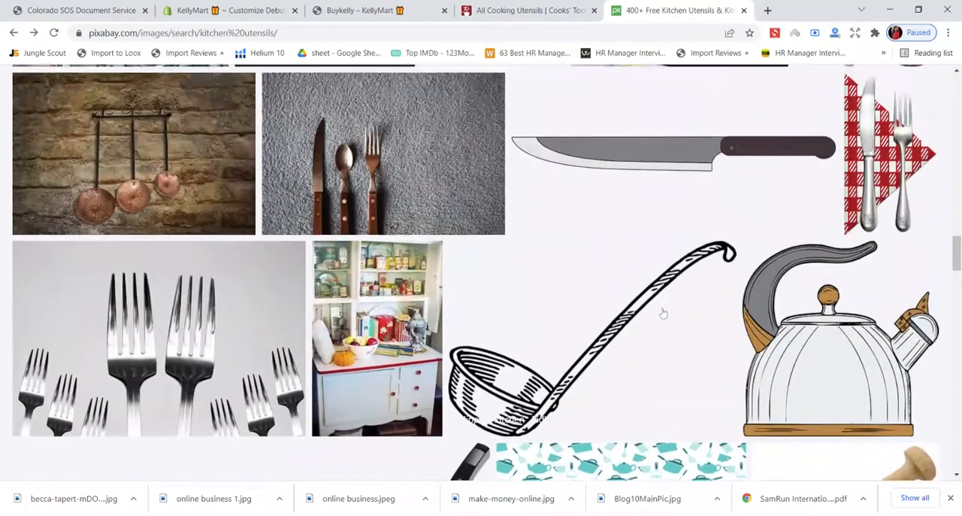
{"action": "scroll", "coordinate": [654, 313], "scroll_direction": "up", "scroll_amount": 3}
- Open the Pixabay photo of a knife, spoon and fork on grey fabric, examine it, and return to the results
{"action": "left_click", "coordinate": [396, 353]}
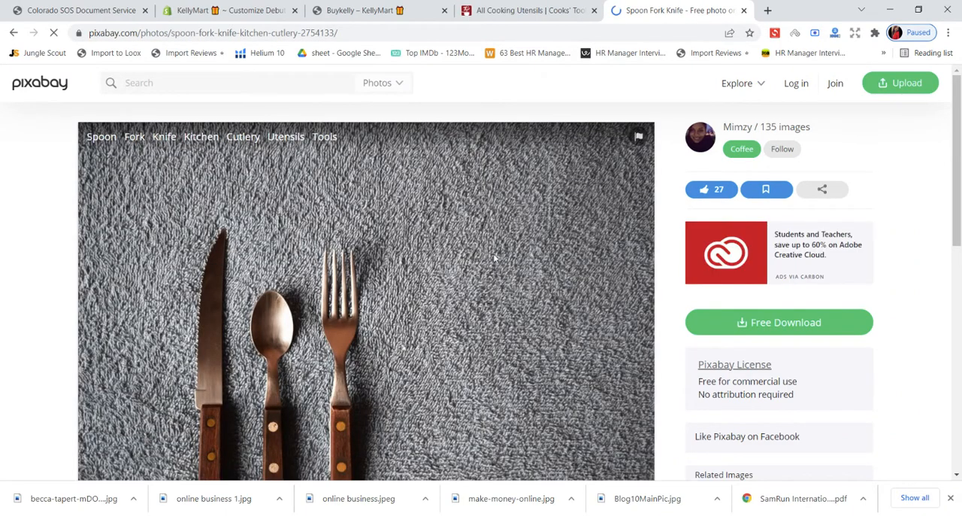
{"action": "left_click", "coordinate": [13, 32]}
{"action": "scroll", "coordinate": [474, 215], "scroll_direction": "up", "scroll_amount": 10}
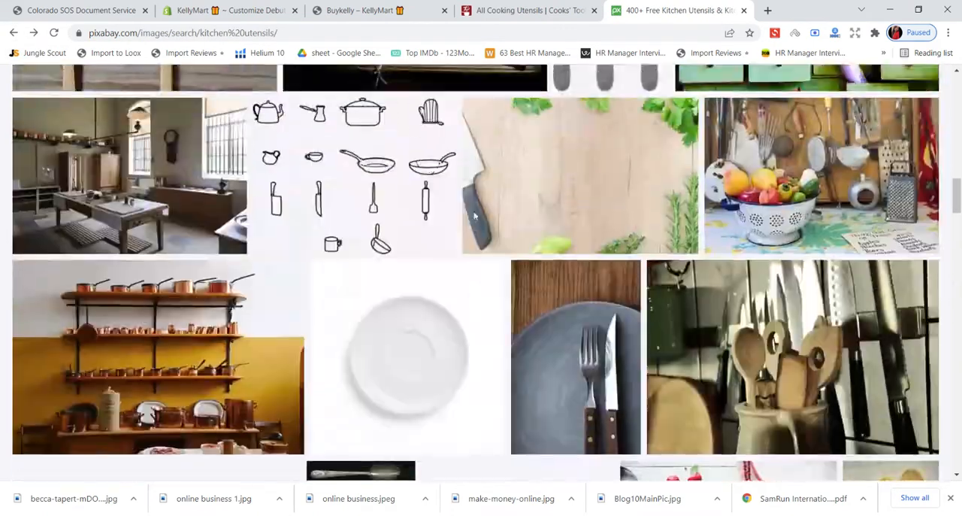
- Reopen the Pixabay photo of a knife and fork on a grey plate and request its 1280×1920 JPG download
{"action": "left_click", "coordinate": [567, 328]}
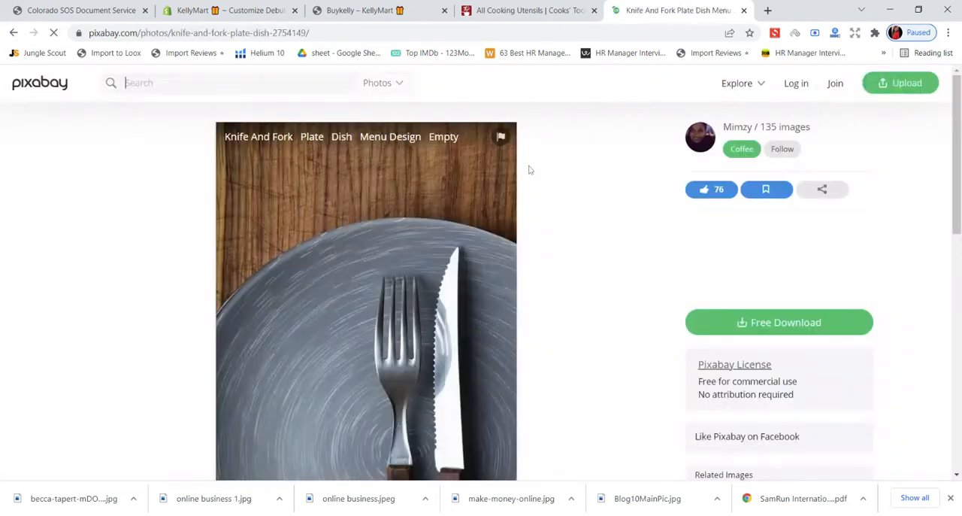
{"action": "left_click", "coordinate": [774, 325]}
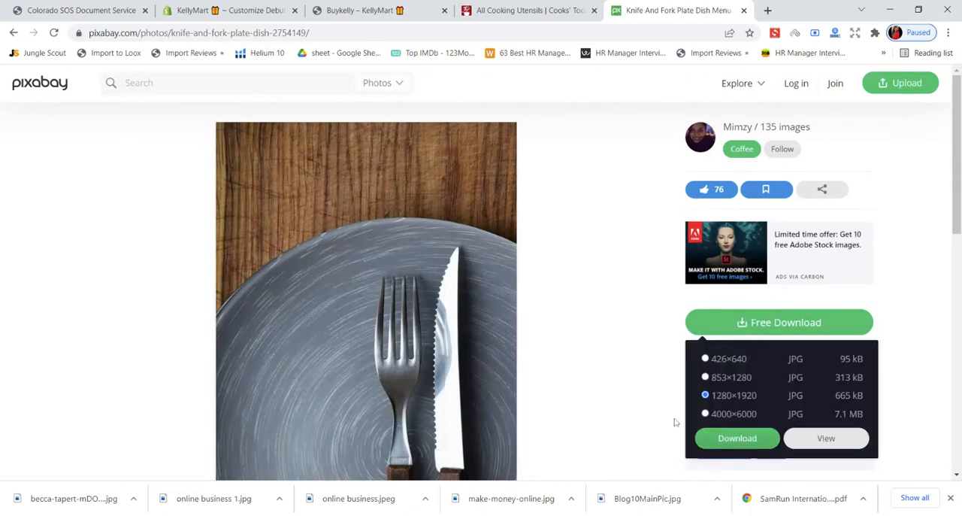
{"action": "left_click", "coordinate": [436, 366]}
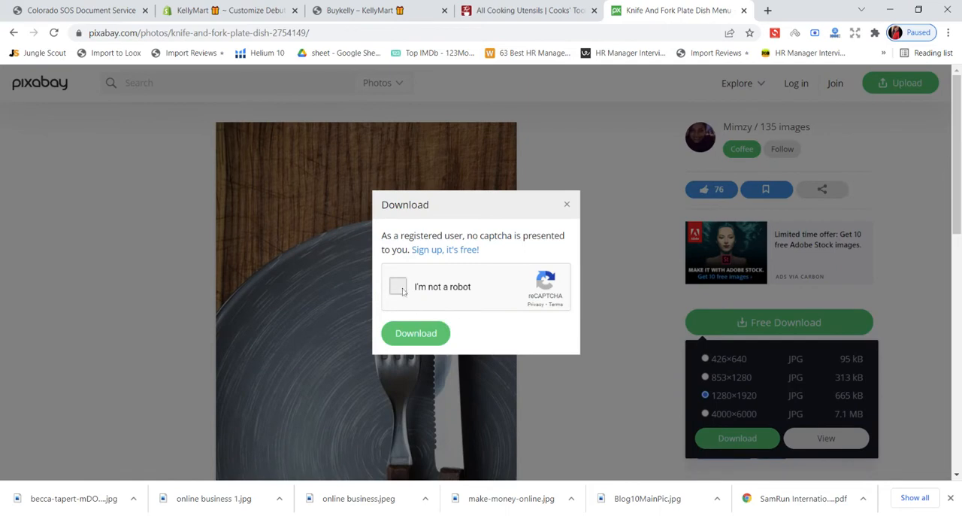
- Start the download's reCAPTCHA check and submit the squares showing crosswalks
{"action": "left_click", "coordinate": [399, 290]}
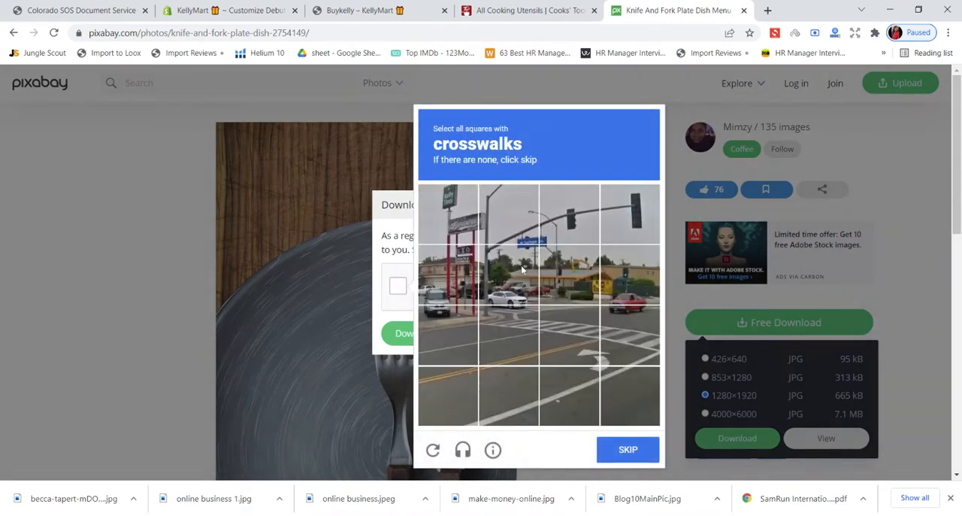
{"action": "left_click", "coordinate": [559, 330]}
{"action": "left_click", "coordinate": [630, 334]}
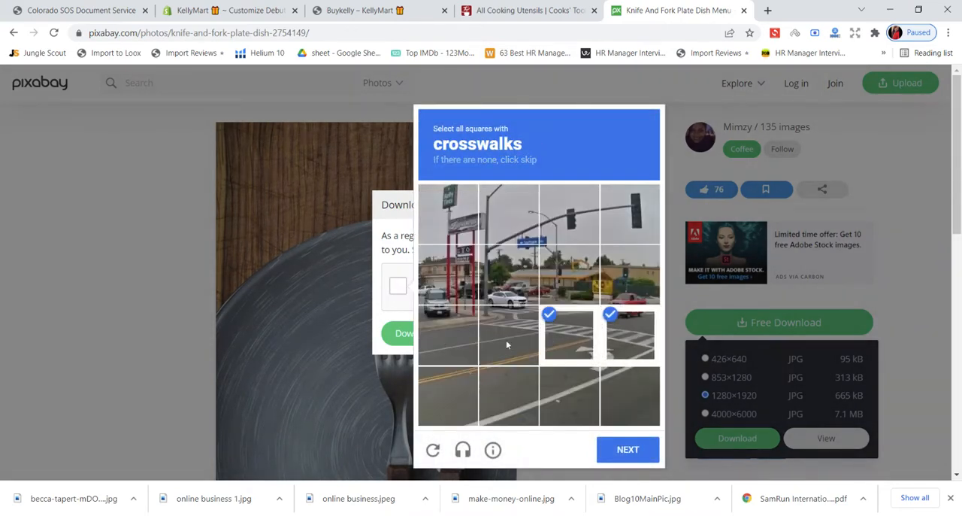
{"action": "left_click", "coordinate": [508, 338]}
{"action": "left_click", "coordinate": [637, 449]}
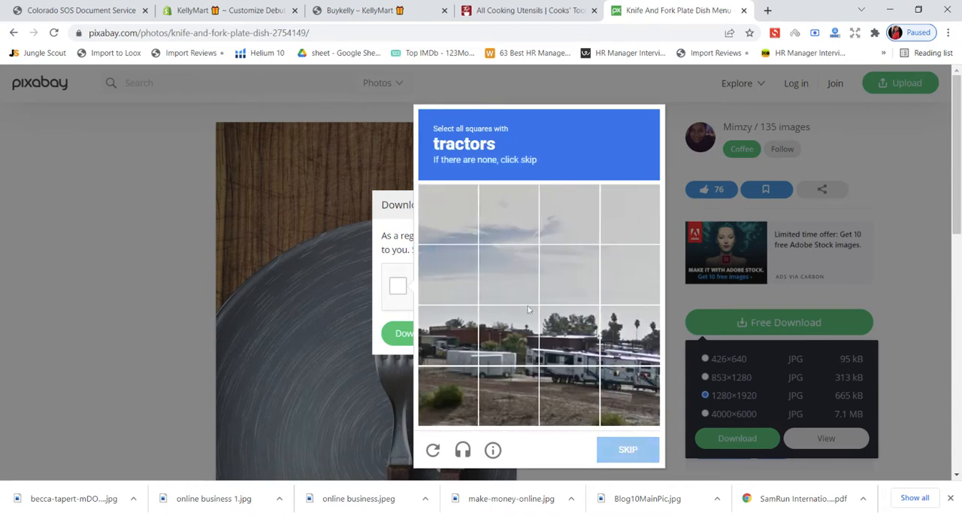
- Select the two lower rows of squares for the tractors challenge and verify them to download the photo
{"action": "left_click", "coordinate": [577, 353]}
{"action": "left_click", "coordinate": [630, 336]}
{"action": "left_click", "coordinate": [630, 395]}
{"action": "left_click", "coordinate": [569, 395]}
{"action": "left_click", "coordinate": [515, 359]}
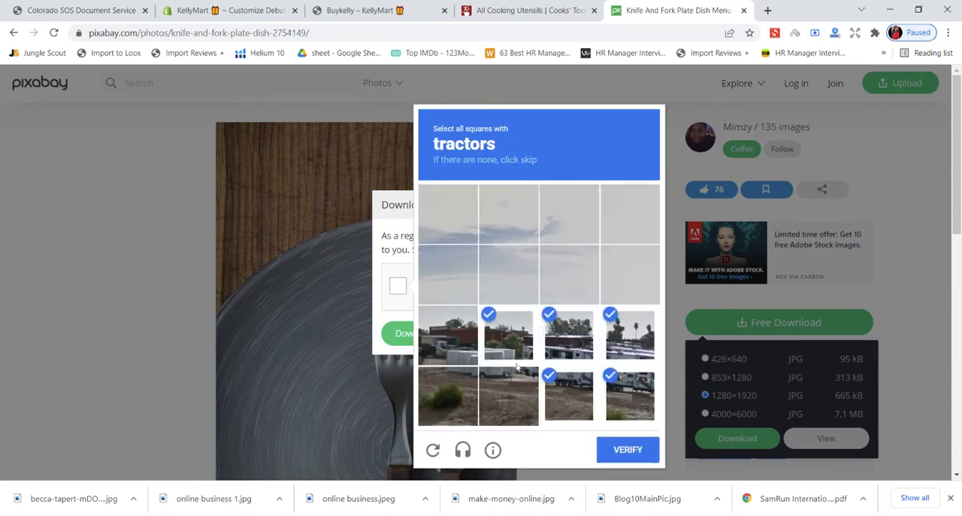
{"action": "left_click", "coordinate": [508, 394]}
{"action": "left_click", "coordinate": [448, 334]}
{"action": "left_click", "coordinate": [448, 394]}
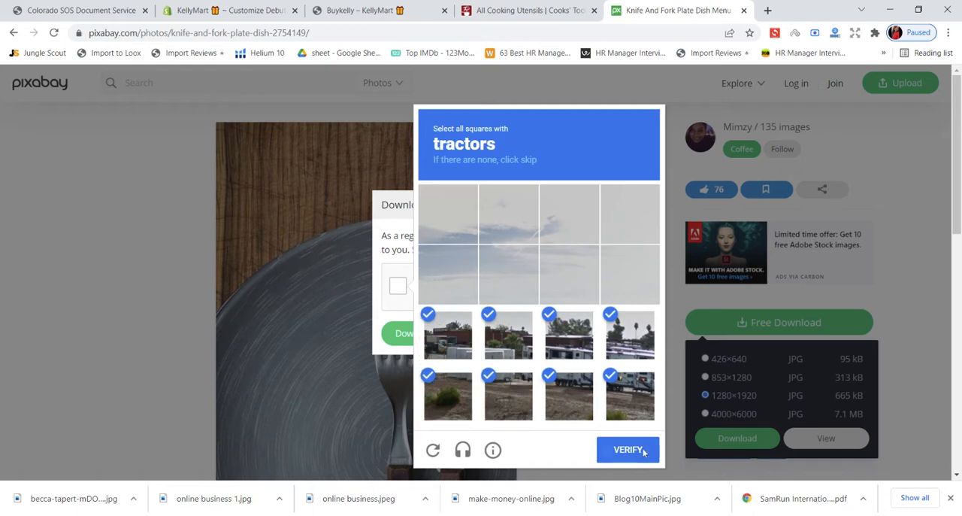
{"action": "left_click", "coordinate": [629, 449]}
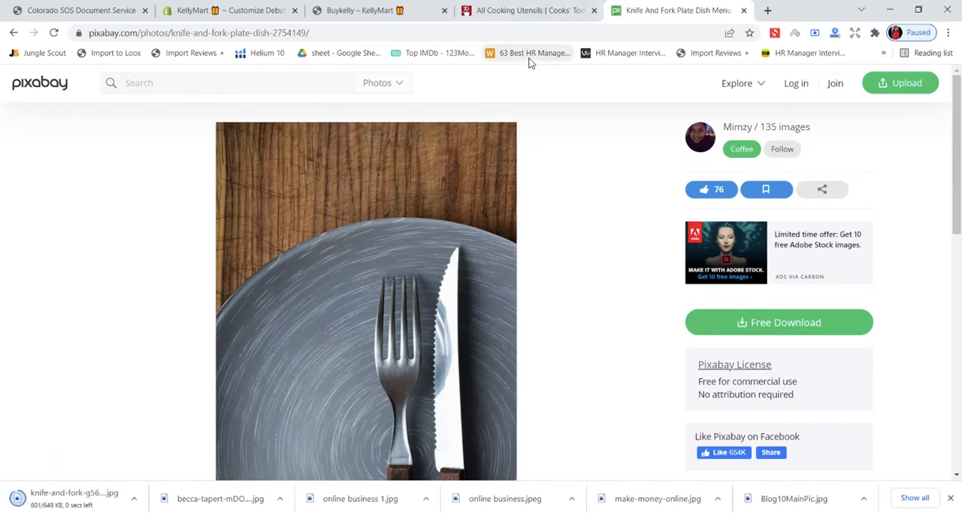
- Switch to the KellyMart theme editor and set the uploaded knife-and-fork photo as the Image with text section's image
{"action": "left_click", "coordinate": [521, 15]}
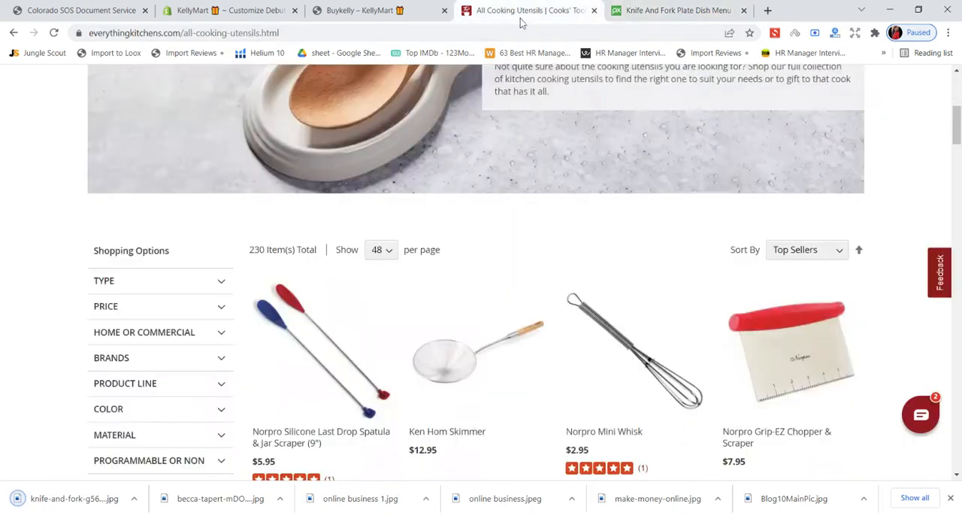
{"action": "left_click", "coordinate": [374, 10]}
{"action": "left_click", "coordinate": [263, 9]}
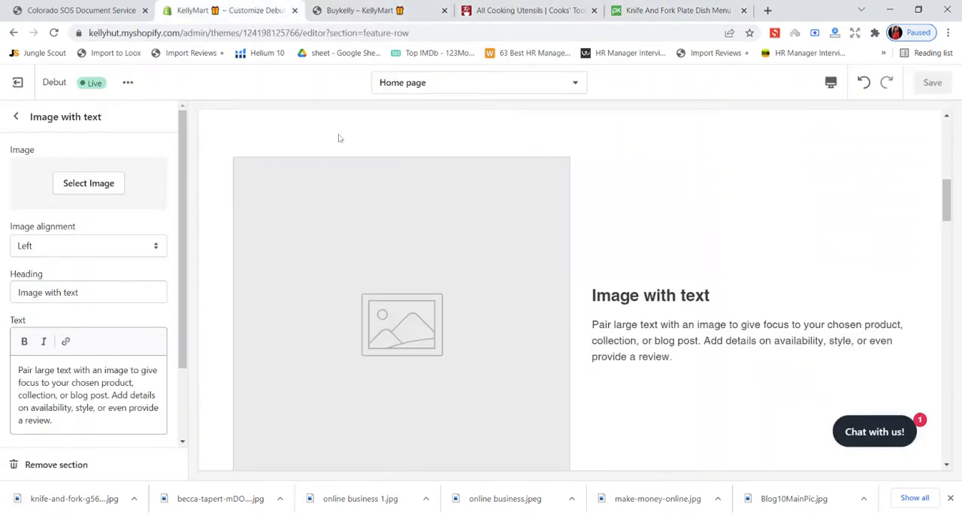
{"action": "left_click", "coordinate": [78, 186]}
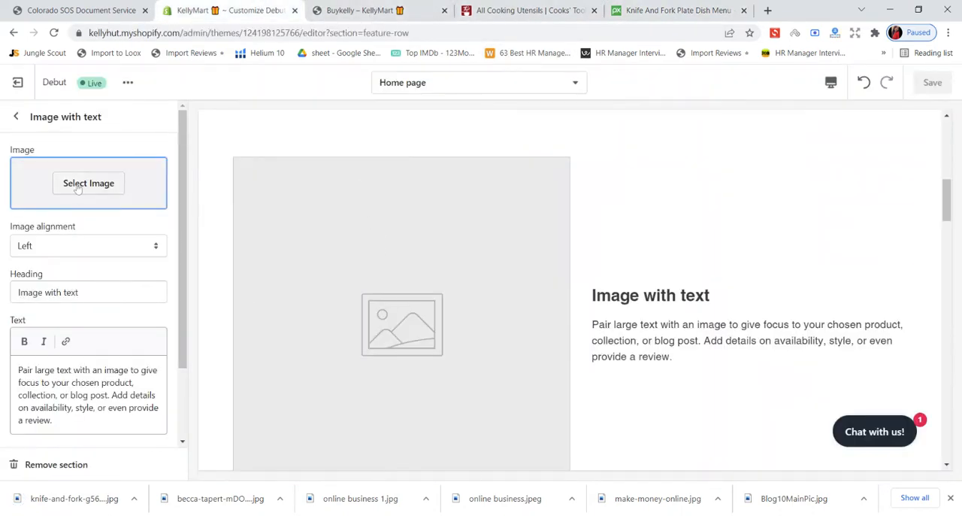
{"action": "left_click", "coordinate": [72, 220]}
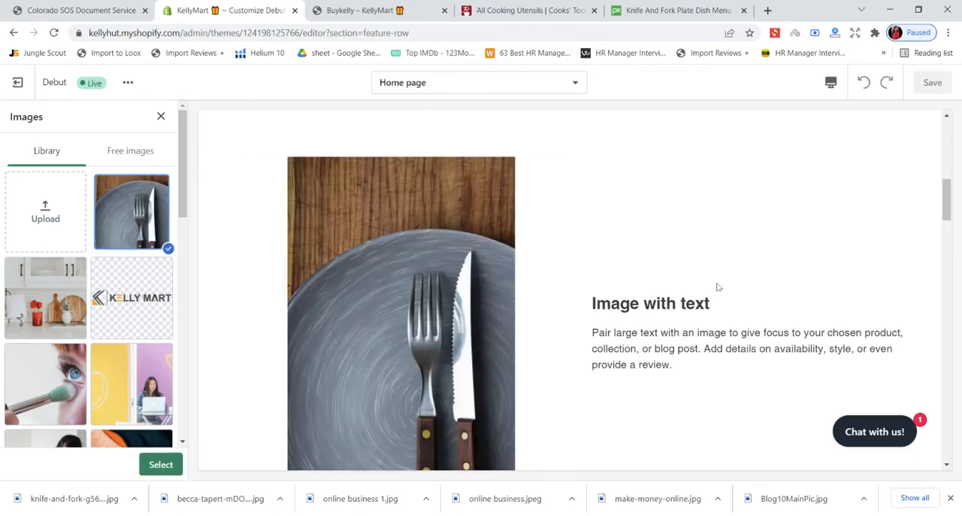
{"action": "left_click", "coordinate": [150, 464]}
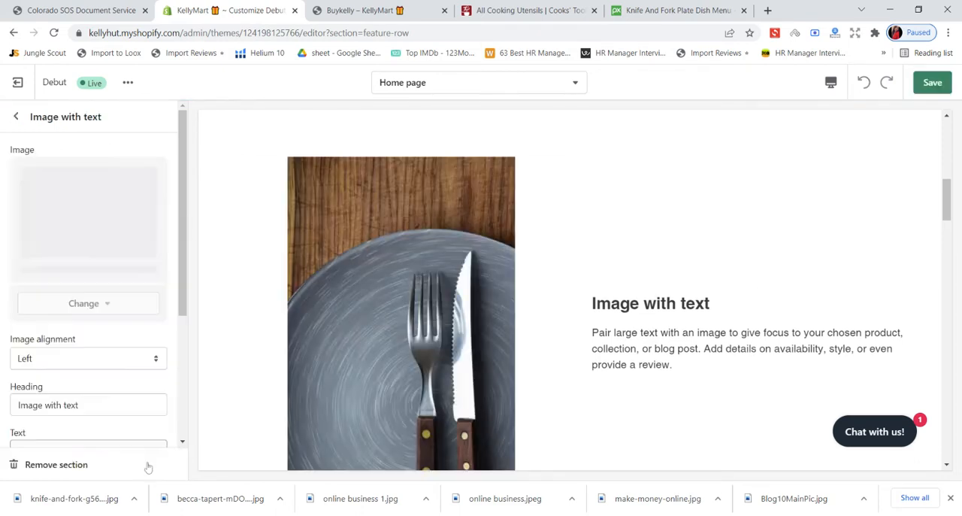
- Save the section's new image and set the Image with text section's image alignment to Right
{"action": "left_click", "coordinate": [932, 82]}
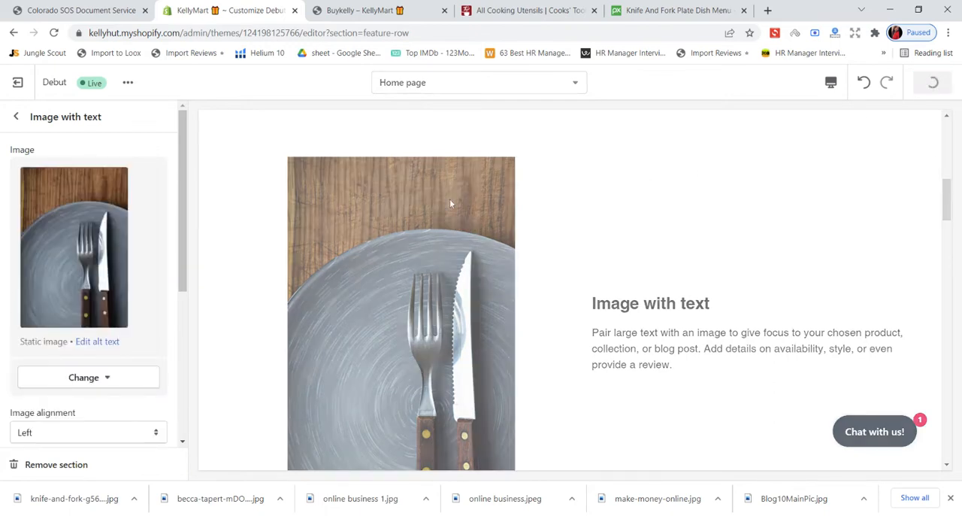
{"action": "scroll", "coordinate": [150, 286], "scroll_direction": "down", "scroll_amount": 3}
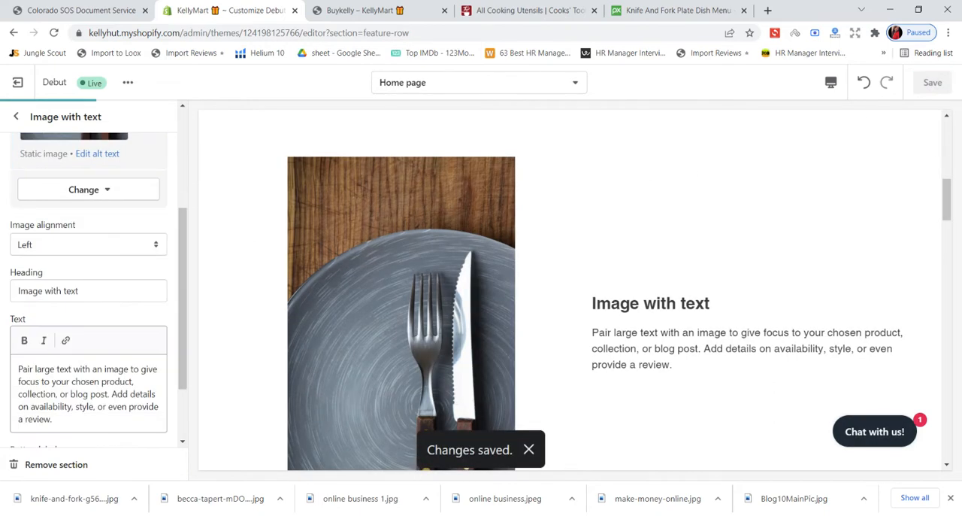
{"action": "scroll", "coordinate": [76, 282], "scroll_direction": "up", "scroll_amount": 3}
{"action": "scroll", "coordinate": [77, 282], "scroll_direction": "down", "scroll_amount": 3}
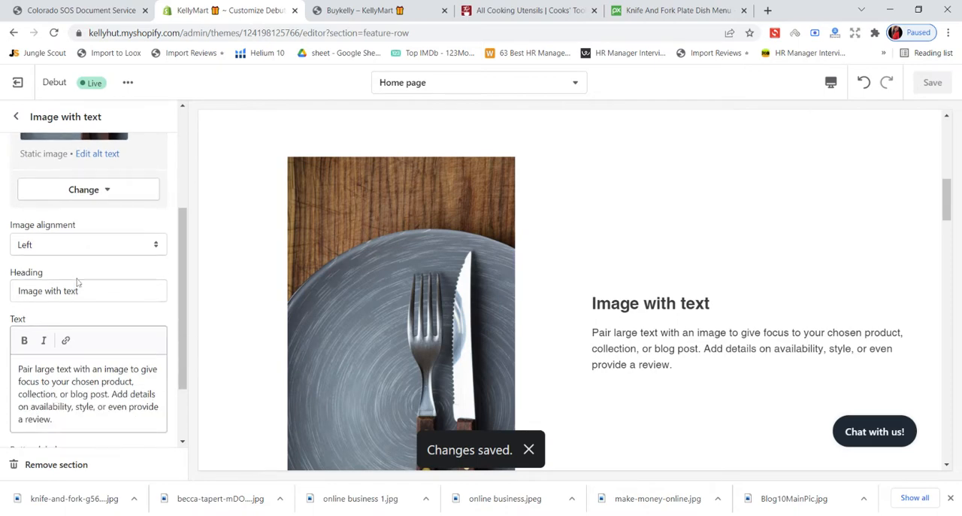
{"action": "left_click", "coordinate": [84, 251]}
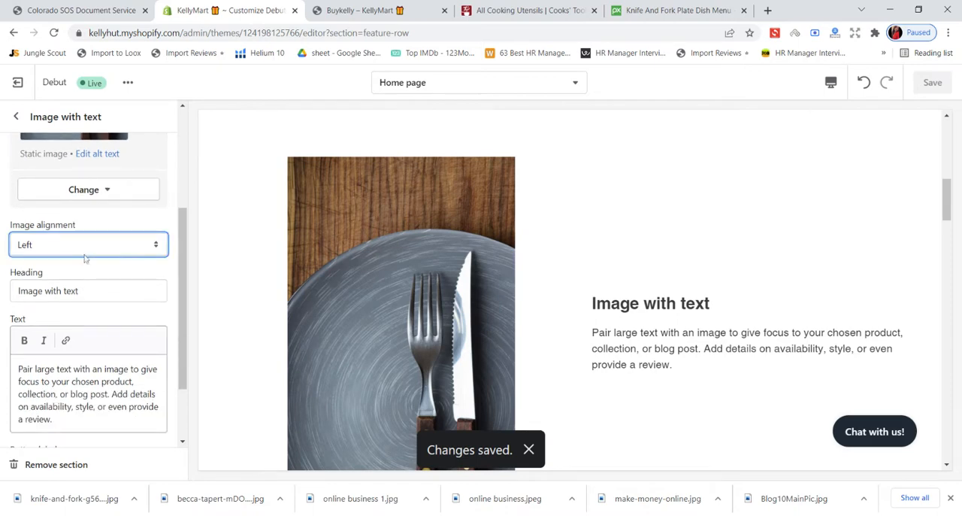
{"action": "left_click", "coordinate": [81, 272]}
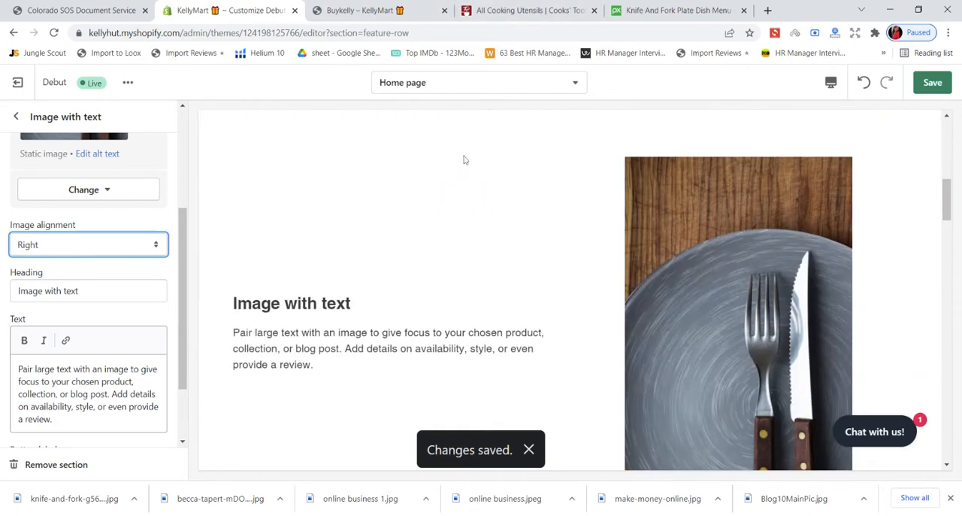
{"action": "scroll", "coordinate": [463, 160], "scroll_direction": "down", "scroll_amount": 1}
- Save the alignment change and reload the live KellyMart store page to review the Image with text section
{"action": "key", "text": "ctrl+Tab"}
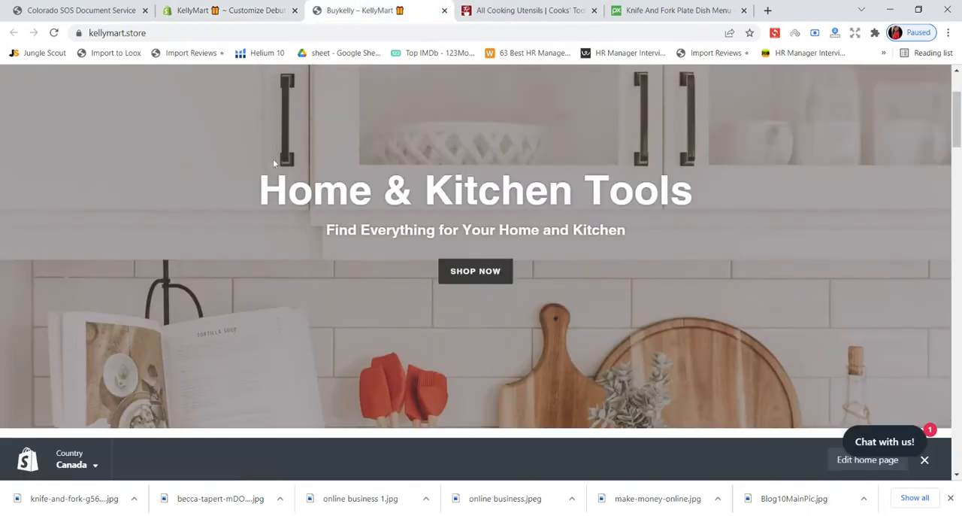
{"action": "left_click", "coordinate": [215, 8]}
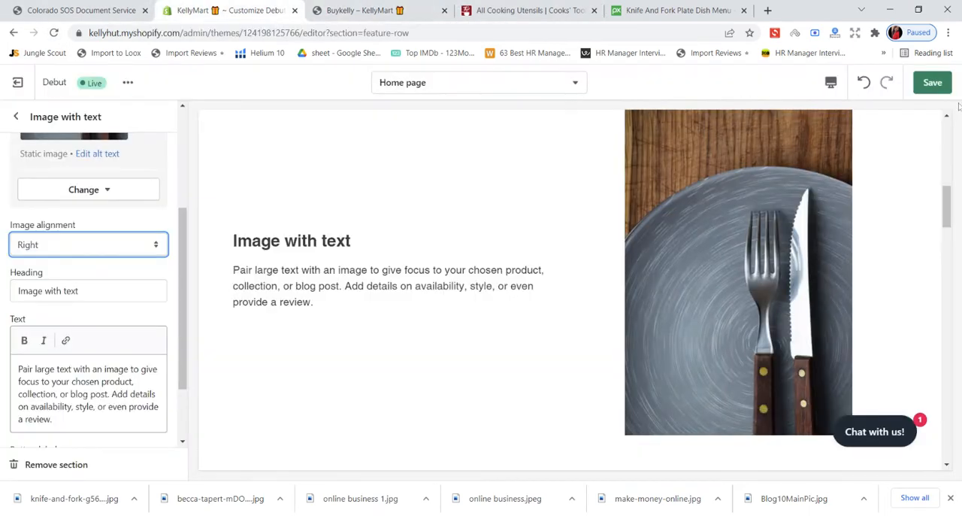
{"action": "left_click", "coordinate": [932, 83]}
{"action": "left_click", "coordinate": [367, 8]}
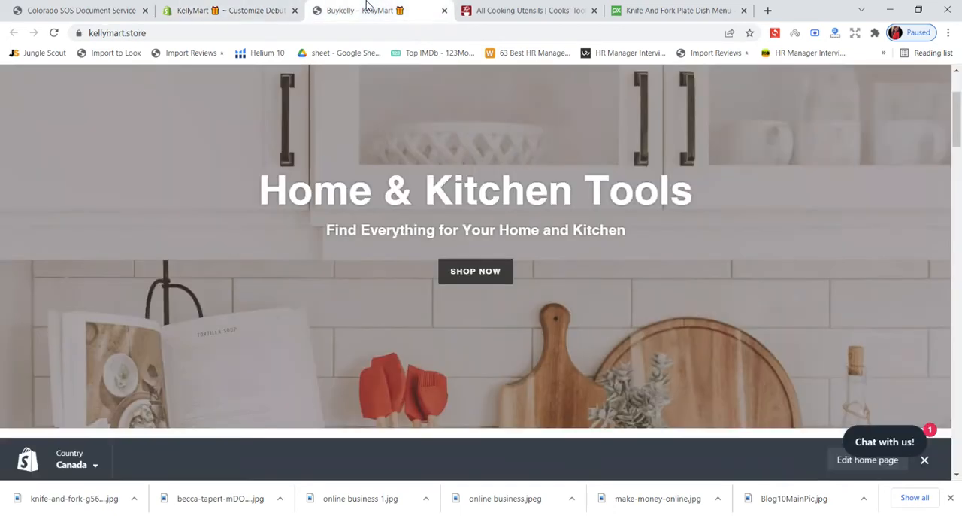
{"action": "left_click", "coordinate": [53, 32]}
{"action": "scroll", "coordinate": [473, 213], "scroll_direction": "down", "scroll_amount": 5}
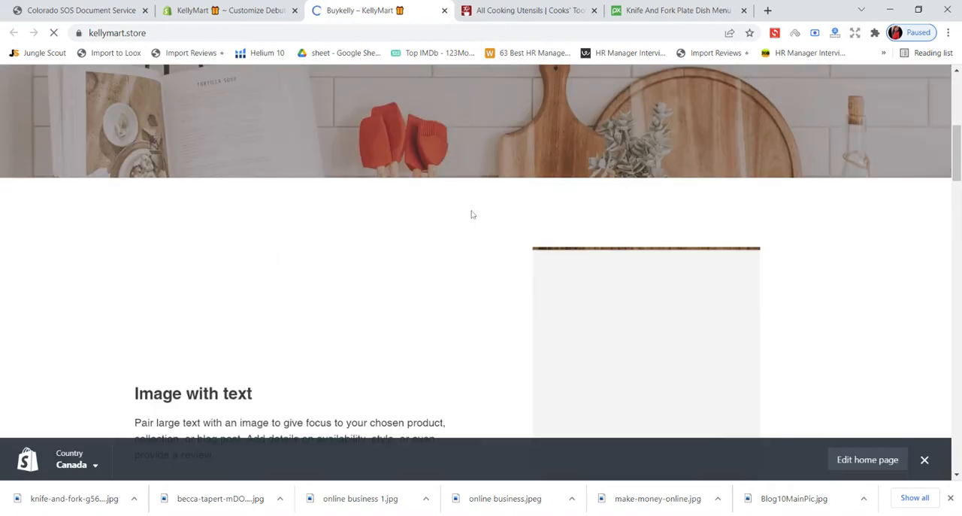
{"action": "scroll", "coordinate": [474, 214], "scroll_direction": "up", "scroll_amount": 7}
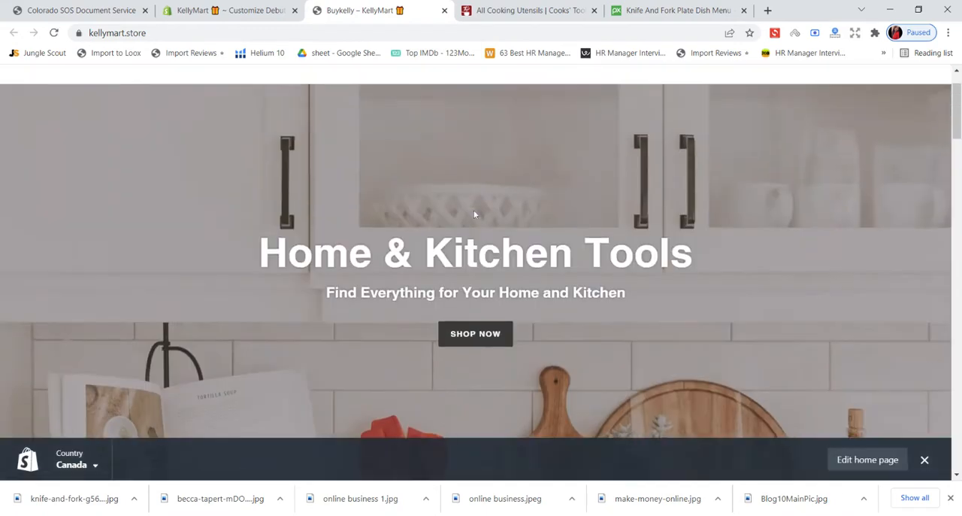
{"action": "scroll", "coordinate": [475, 213], "scroll_direction": "down", "scroll_amount": 4}
{"action": "scroll", "coordinate": [475, 217], "scroll_direction": "down", "scroll_amount": 2}
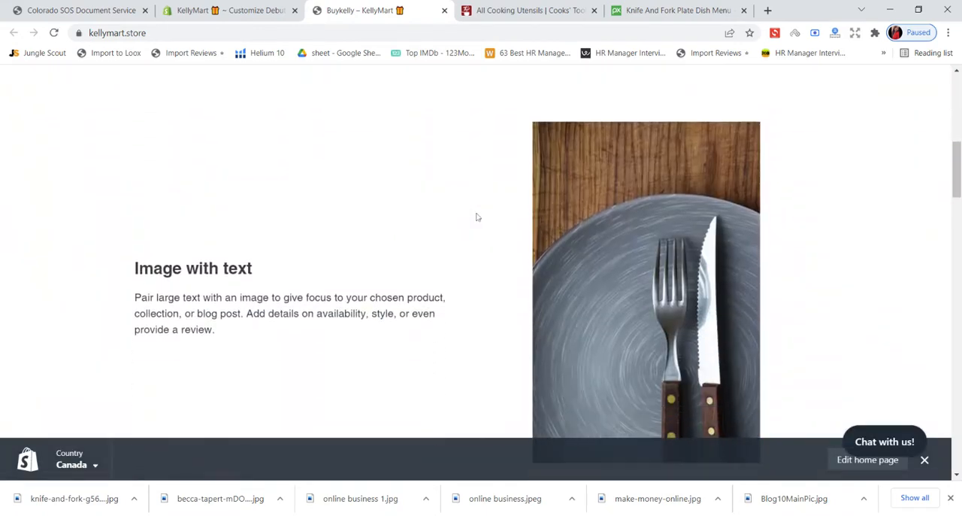
- Read the All Cooking Utensils banner description on the Everything Kitchens page and return to the KellyMart theme editor
{"action": "left_click", "coordinate": [239, 10]}
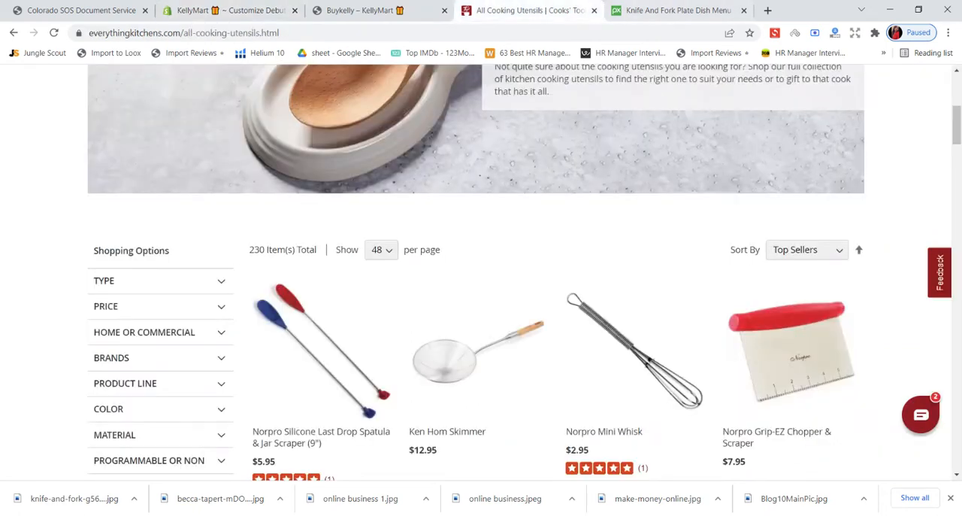
{"action": "scroll", "coordinate": [509, 83], "scroll_direction": "up", "scroll_amount": 3}
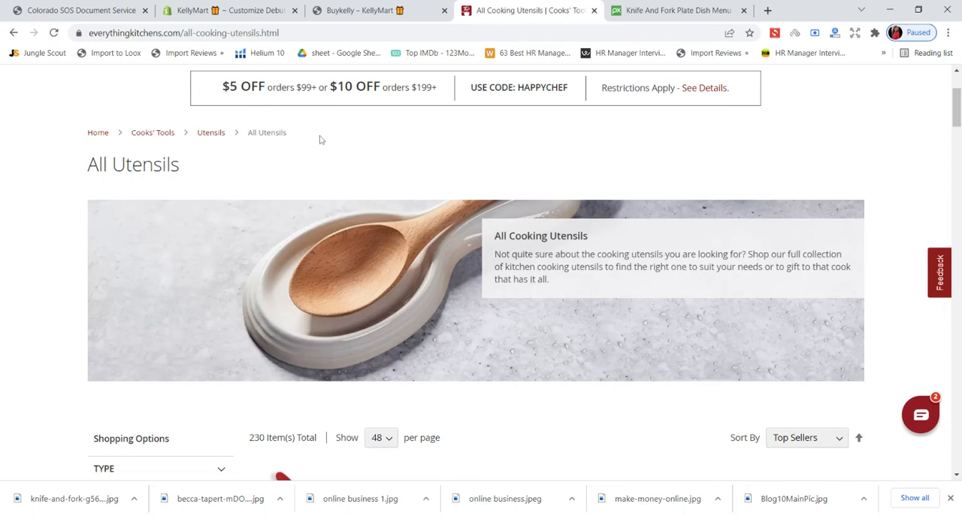
{"action": "key", "text": "ctrl+shift+Tab"}
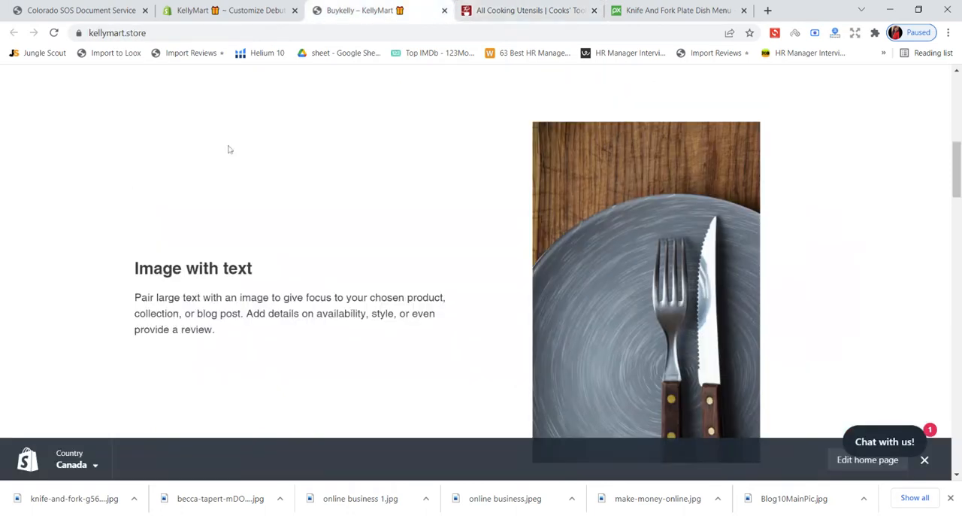
{"action": "key", "text": "ctrl+shift+Tab"}
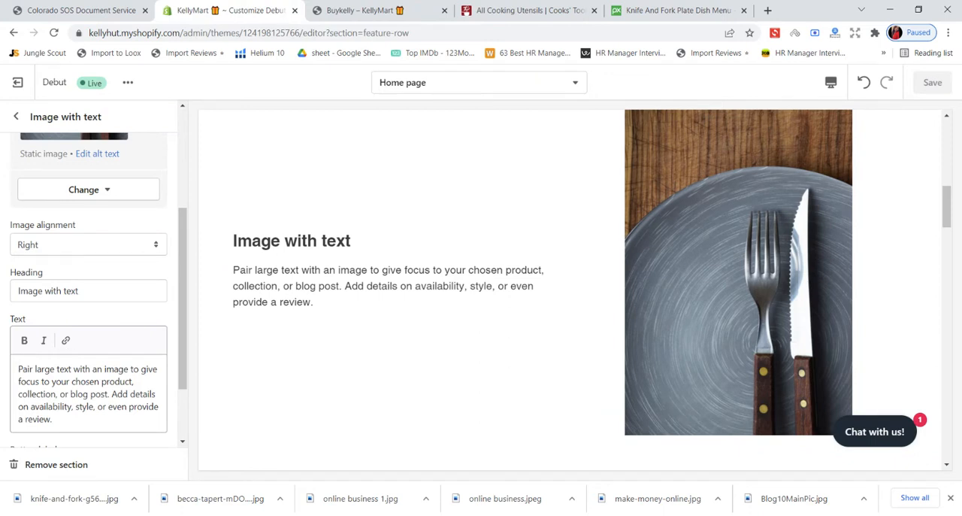
- Replace the Image with text section's placeholder body text with "Shop our Kitchen cooking utensils"
{"action": "left_click_drag", "start_coordinate": [52, 419], "coordinate": [18, 369]}
{"action": "key", "text": "BackSpace"}
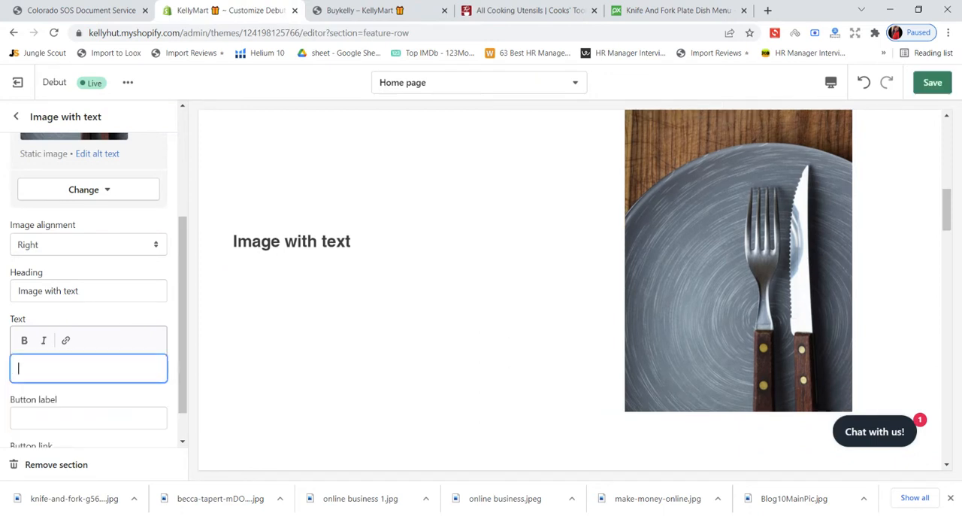
{"action": "type", "text": "Shop "}
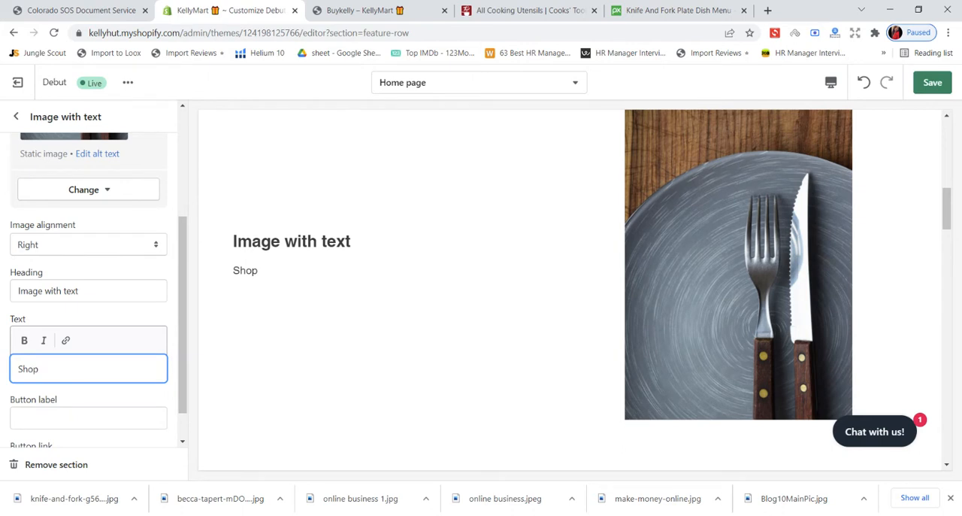
{"action": "type", "text": "our Kitchen "}
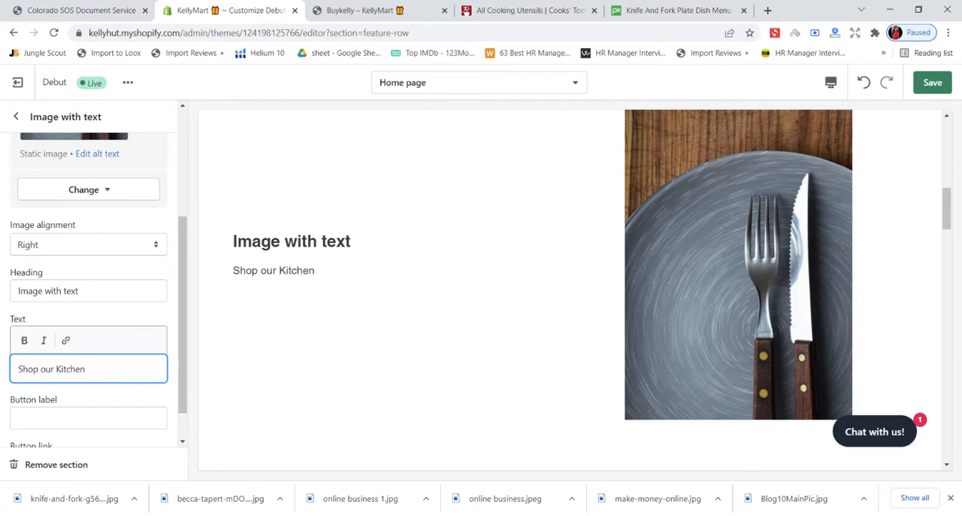
{"action": "type", "text": "cooking u"}
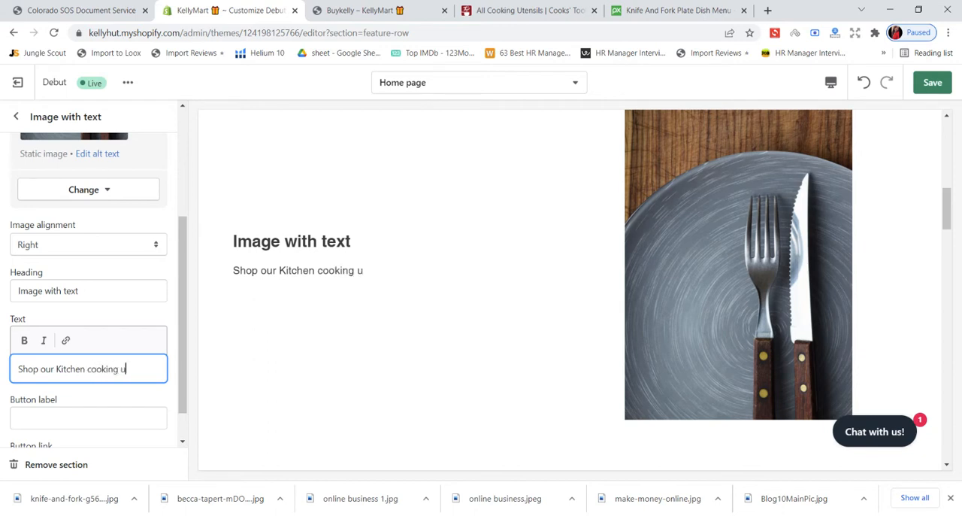
{"action": "type", "text": "tensils"}
- Consult the Everything Kitchens banner wording and extend the section's body text with "to suit your requirement"
{"action": "left_click", "coordinate": [671, 10]}
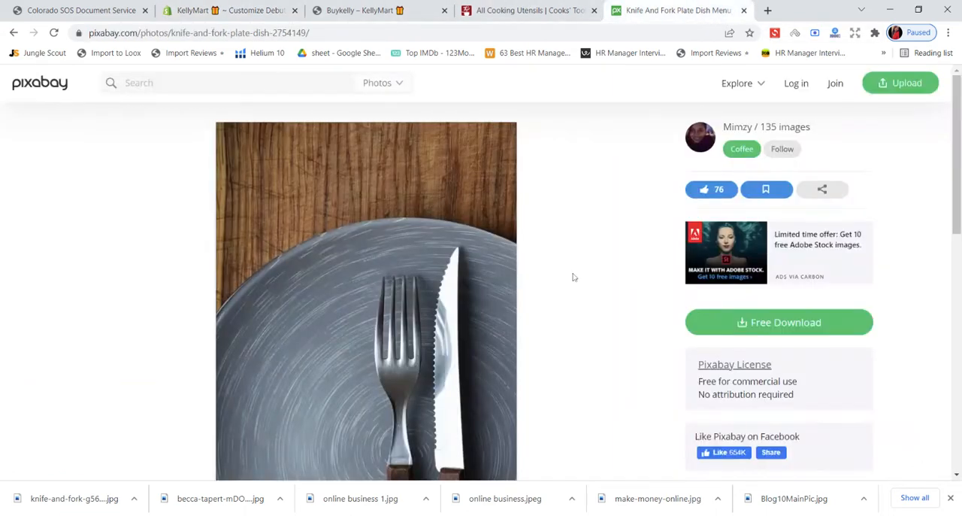
{"action": "left_click", "coordinate": [522, 10]}
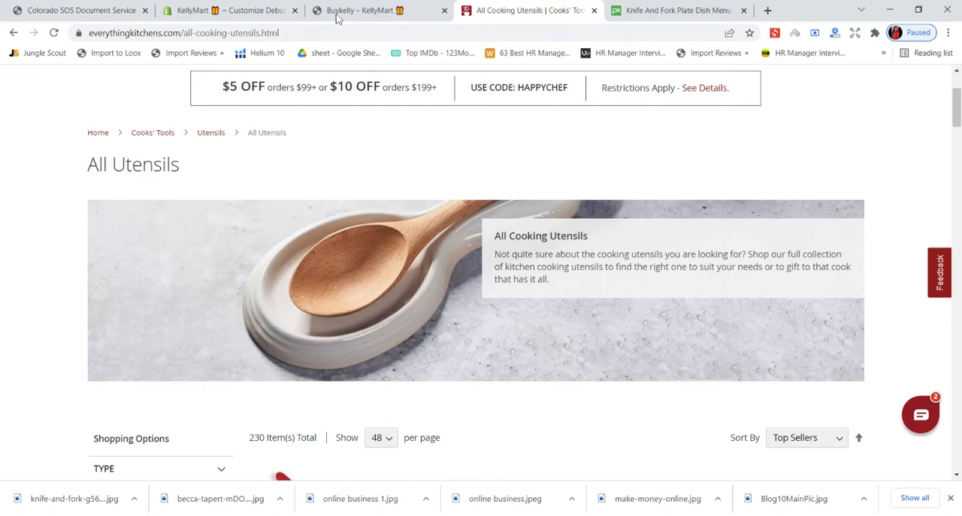
{"action": "left_click", "coordinate": [254, 8]}
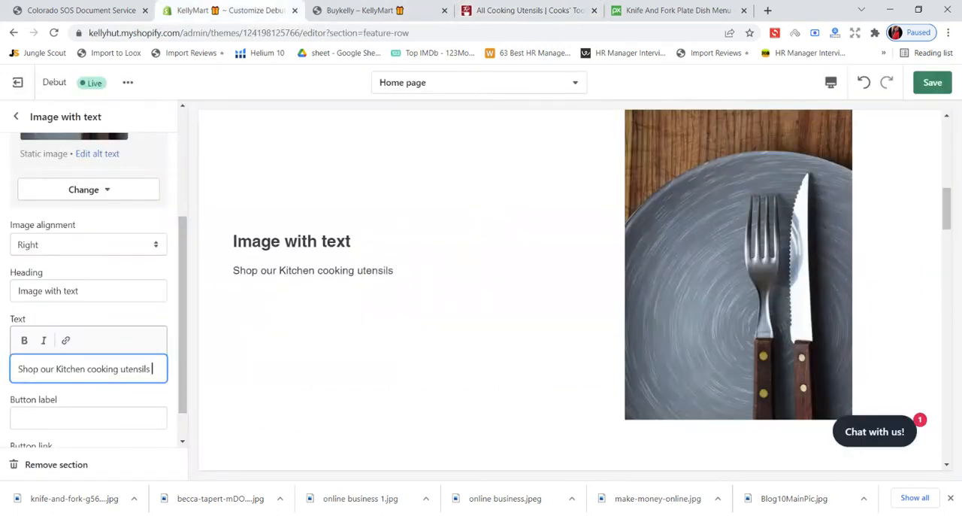
{"action": "type", "text": "to"}
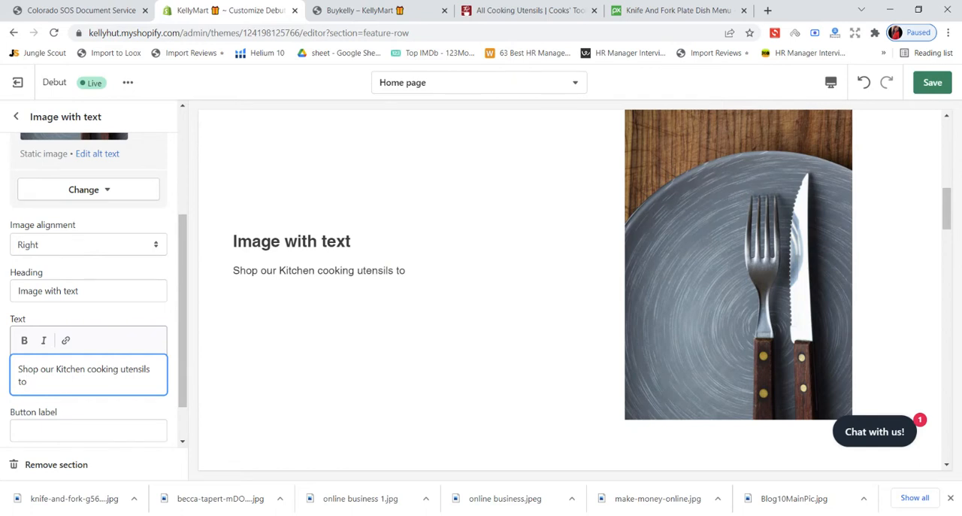
{"action": "type", "text": " suit your re"}
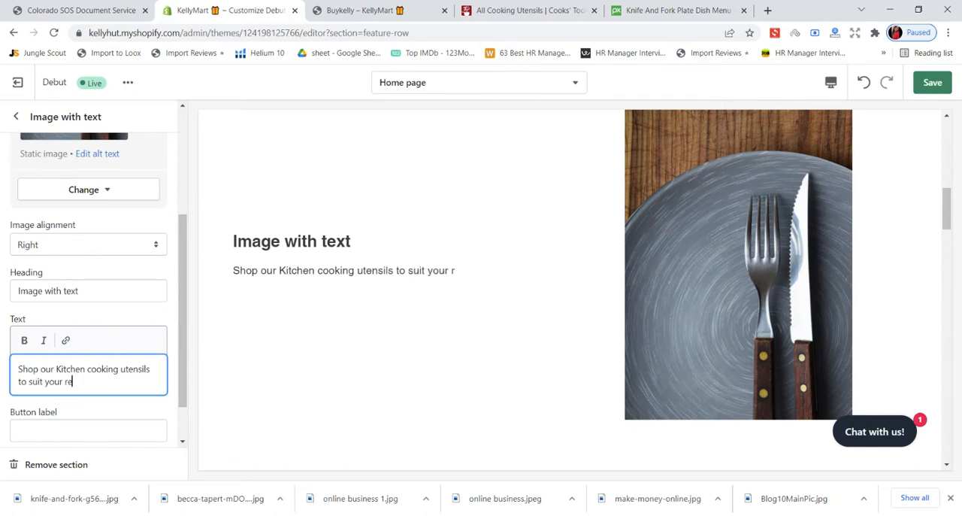
{"action": "type", "text": "quirement"}
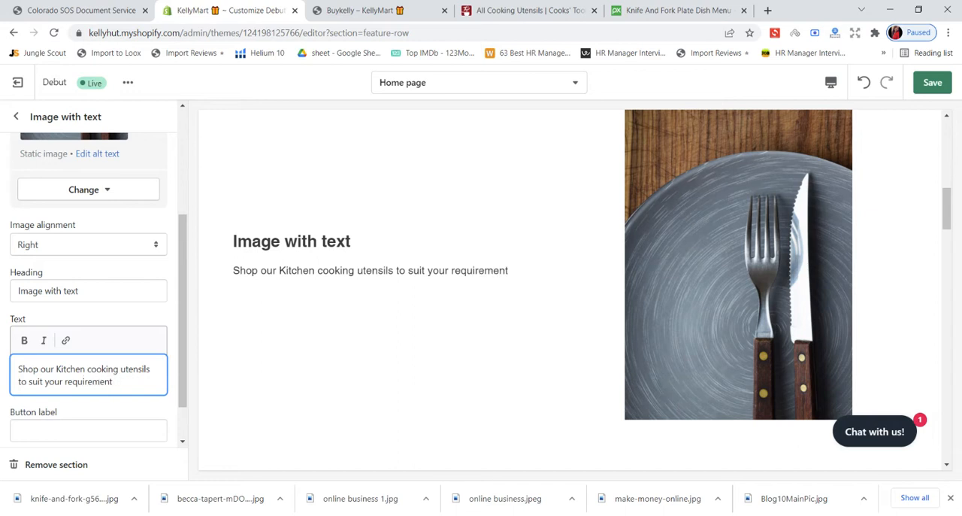
- Change the word "Kitchen" in the section's body text to lowercase "kitchen"
{"action": "left_click", "coordinate": [61, 368]}
{"action": "key", "text": "BackSpace"}
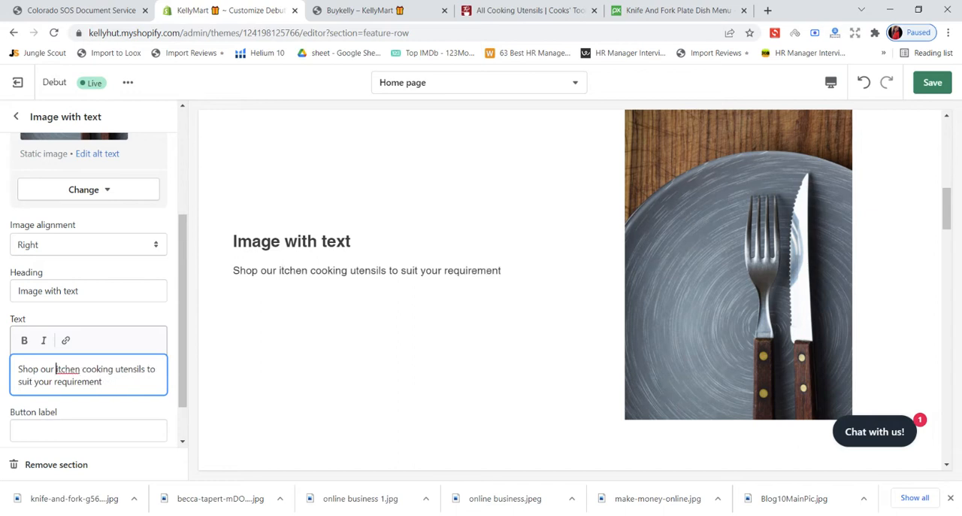
{"action": "type", "text": "k"}
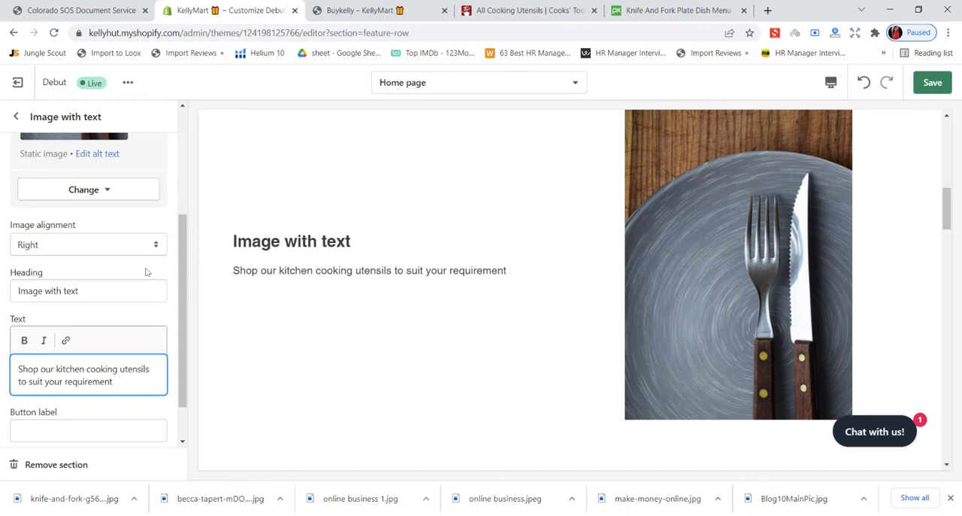
- Recheck the Everything Kitchens banner description and append "& gift that cooks" to the section's body text
{"action": "left_click", "coordinate": [661, 9]}
{"action": "left_click", "coordinate": [531, 9]}
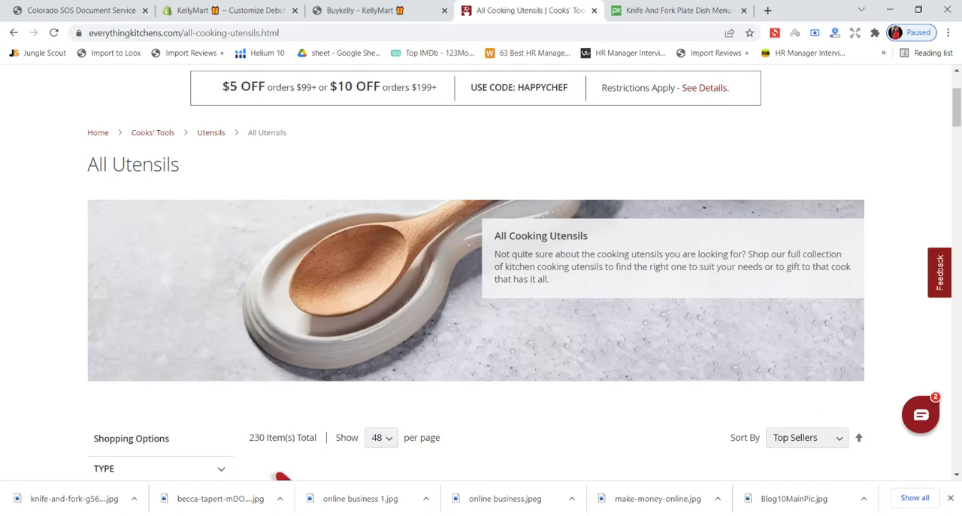
{"action": "left_click", "coordinate": [245, 9]}
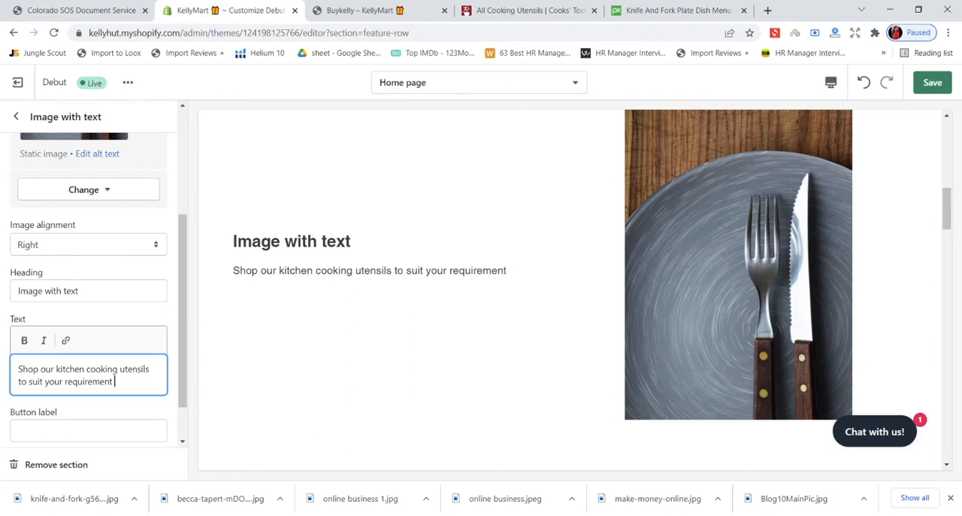
{"action": "type", "text": "& gift that cooks"}
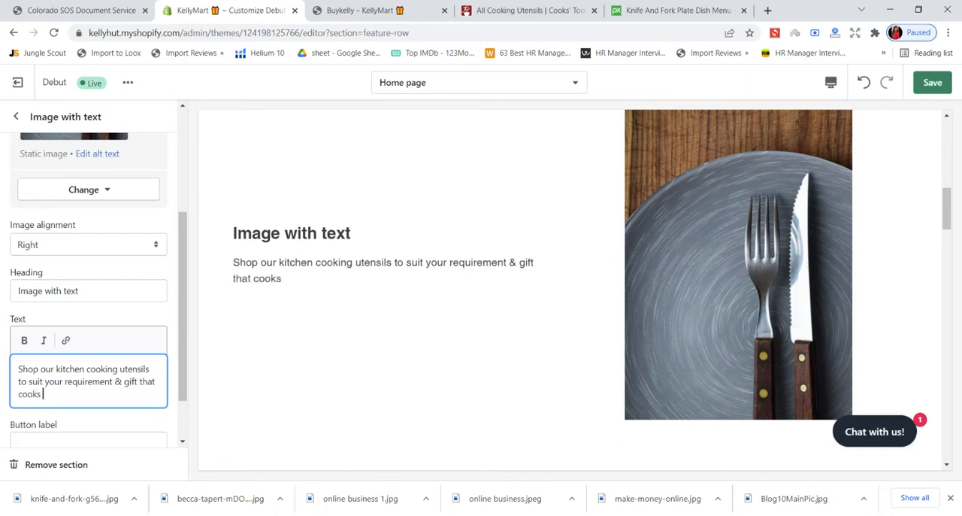
- Replace "that cooks" at the end of the section's body text with "who loves to cook" and save the theme
{"action": "key", "text": "BackSpace"}
{"action": "key", "text": "BackSpace"}
{"action": "key", "text": "BackSpace"}
{"action": "key", "text": "BackSpace"}
{"action": "key", "text": "BackSpace"}
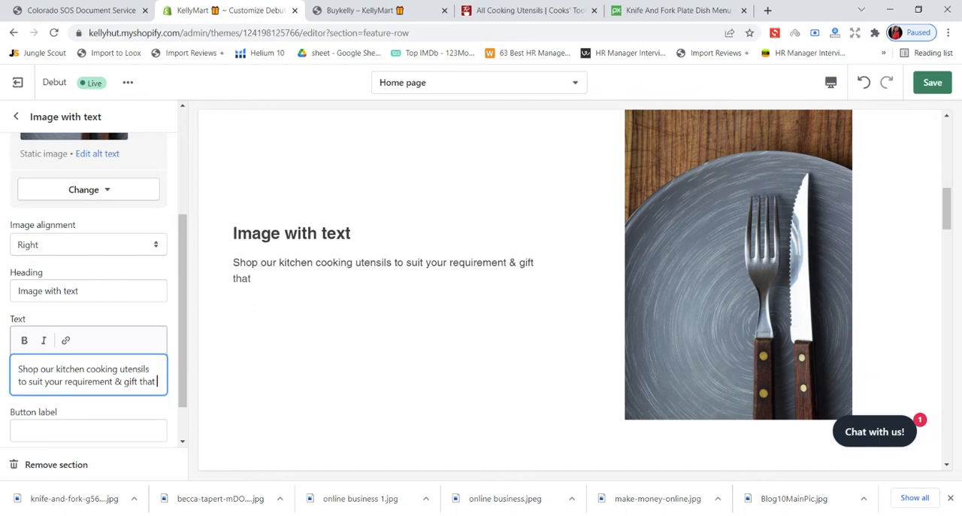
{"action": "key", "text": "BackSpace"}
{"action": "key", "text": "BackSpace"}
{"action": "key", "text": "BackSpace"}
{"action": "key", "text": "BackSpace"}
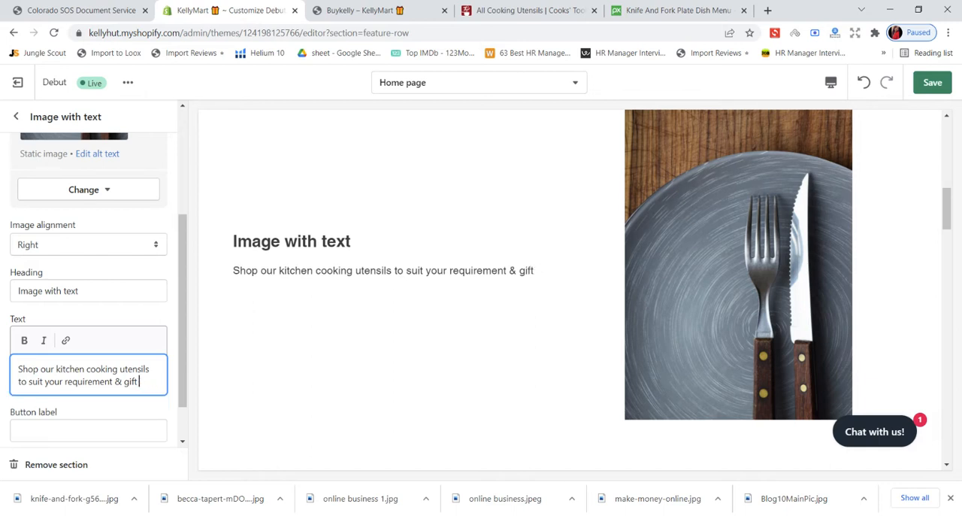
{"action": "type", "text": "whi"}
{"action": "key", "text": "BackSpace"}
{"action": "type", "text": "o"}
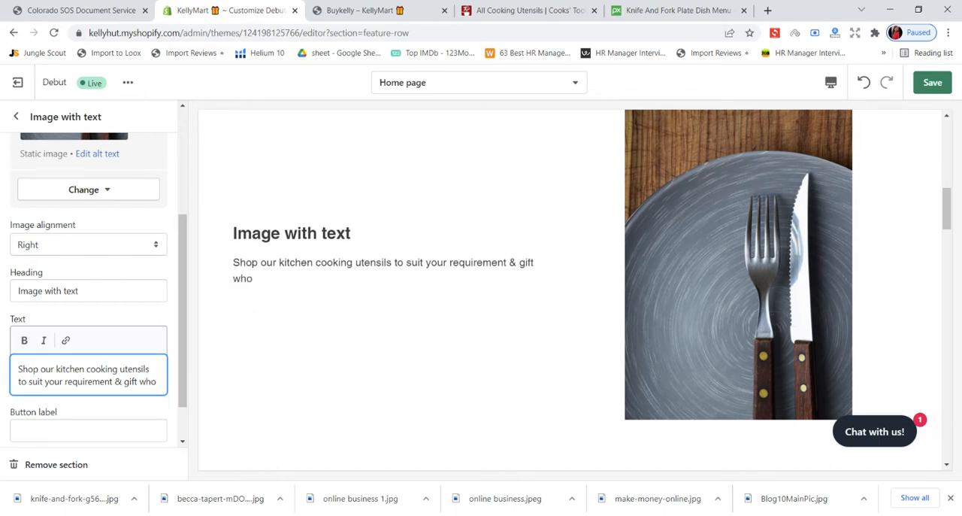
{"action": "type", "text": " loves "}
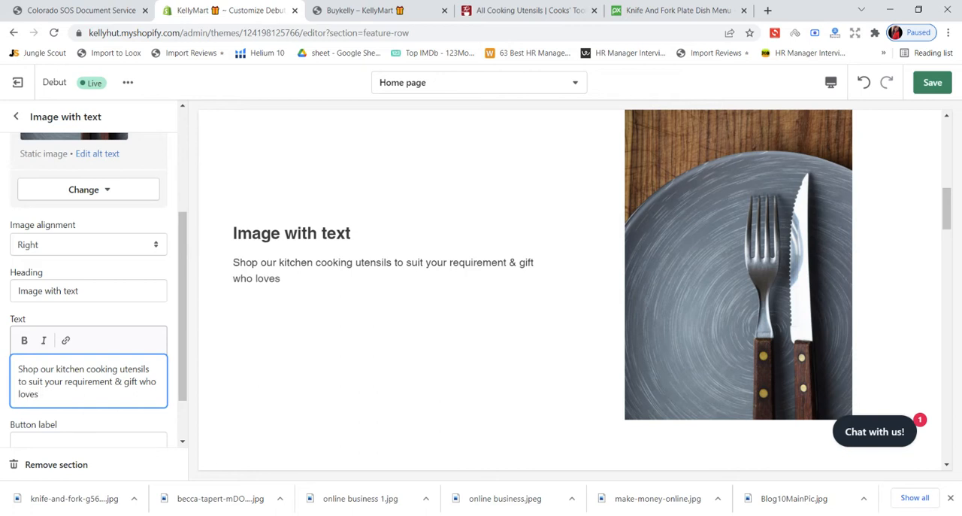
{"action": "type", "text": "to cook"}
{"action": "left_click", "coordinate": [941, 91]}
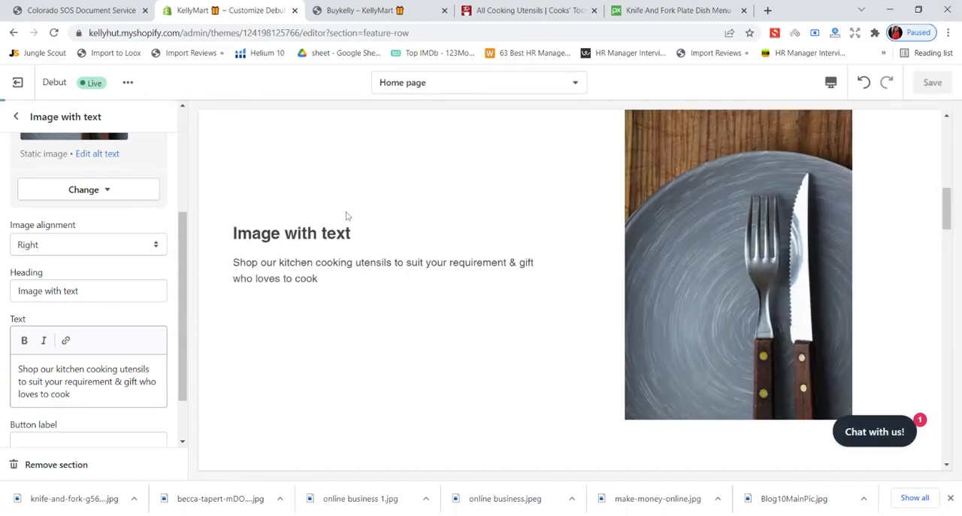
- Check the Everything Kitchens banner title and replace the image-with-text section's heading with "Kellymart"
{"action": "left_click", "coordinate": [642, 11]}
{"action": "left_click", "coordinate": [488, 9]}
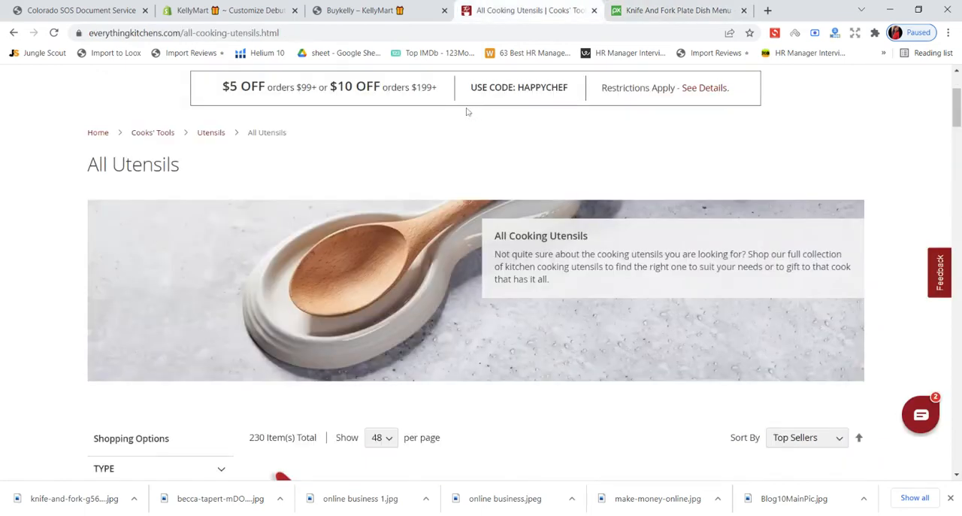
{"action": "left_click", "coordinate": [251, 11]}
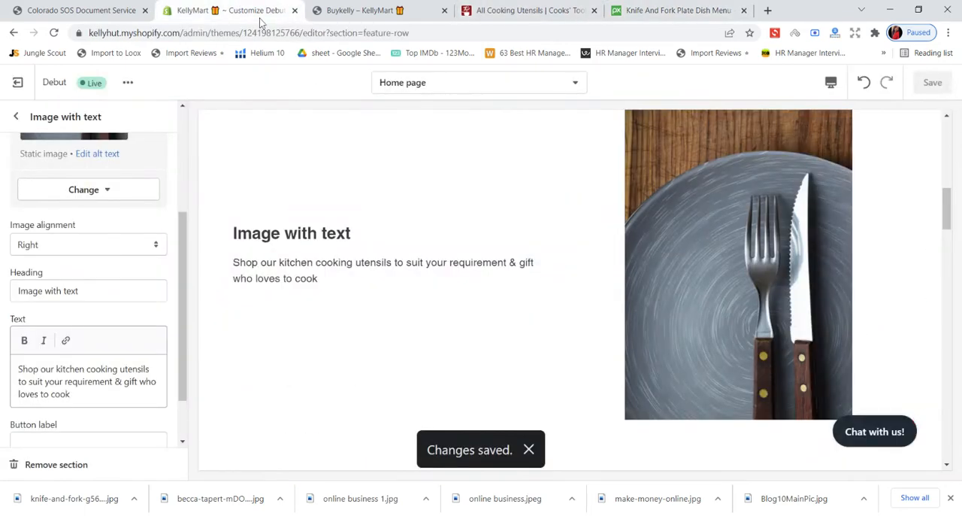
{"action": "left_click", "coordinate": [78, 290]}
{"action": "key", "text": "BackSpace"}
{"action": "key", "text": "BackSpace"}
{"action": "key", "text": "BackSpace"}
{"action": "key", "text": "BackSpace"}
{"action": "key", "text": "BackSpace"}
{"action": "key", "text": "BackSpace"}
{"action": "key", "text": "BackSpace"}
{"action": "key", "text": "BackSpace"}
{"action": "key", "text": "BackSpace"}
{"action": "key", "text": "BackSpace"}
{"action": "key", "text": "BackSpace"}
{"action": "key", "text": "BackSpace"}
{"action": "key", "text": "BackSpace"}
{"action": "key", "text": "BackSpace"}
{"action": "key", "text": "BackSpace"}
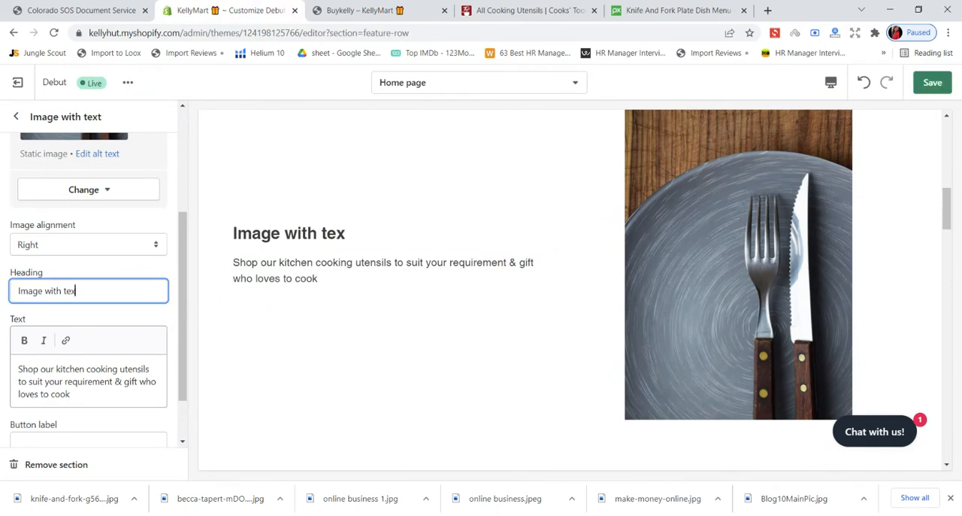
{"action": "type", "text": "Ke"}
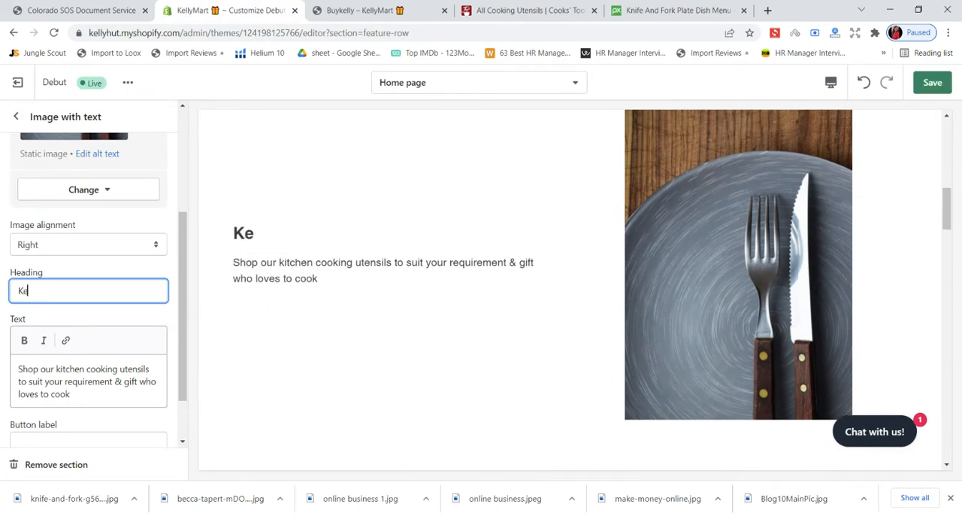
{"action": "type", "text": "llymart"}
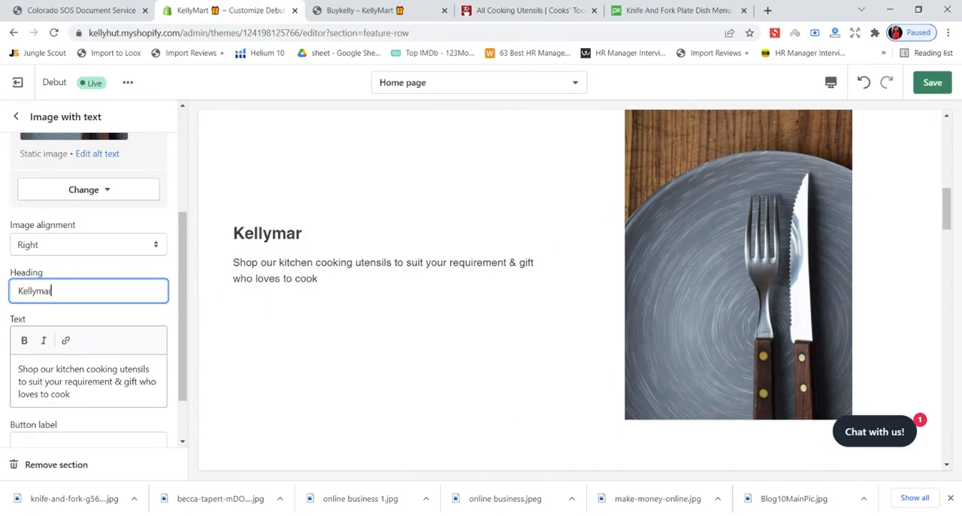
- Correct the heading's capitalization to "KellyMart", append "Cooking Utensils" and save the theme
{"action": "key", "text": "BackSpace"}
{"action": "key", "text": "BackSpace"}
{"action": "key", "text": "BackSpace"}
{"action": "type", "text": "Mary"}
{"action": "key", "text": "BackSpace"}
{"action": "type", "text": "t Cooki"}
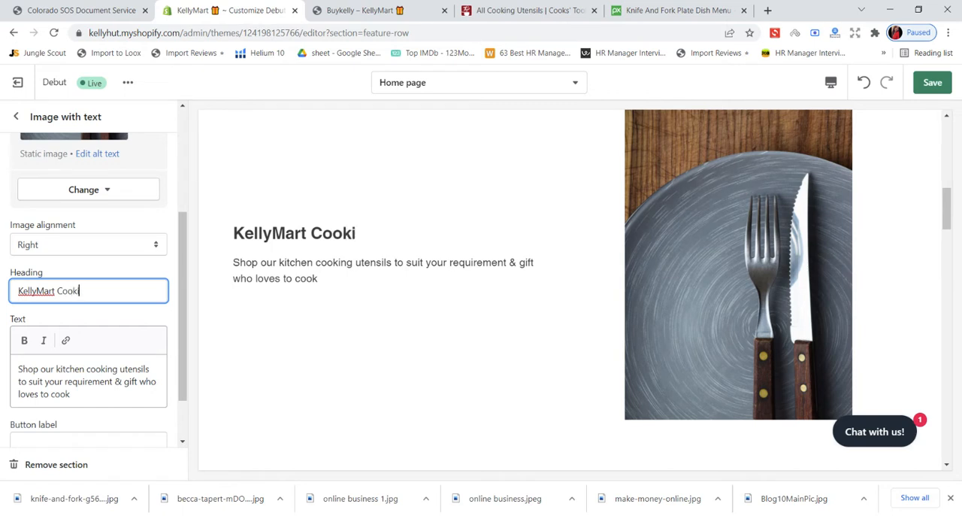
{"action": "type", "text": "ng Utensils"}
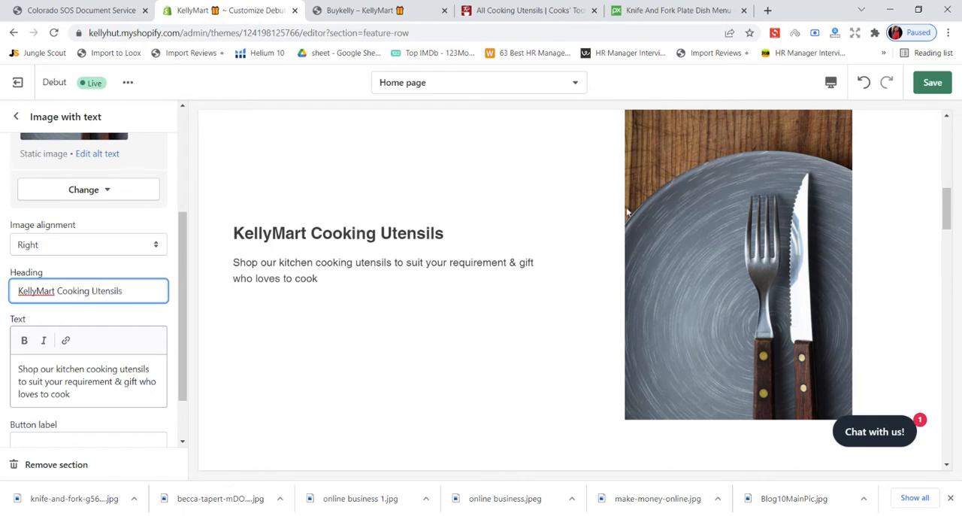
{"action": "left_click", "coordinate": [932, 83]}
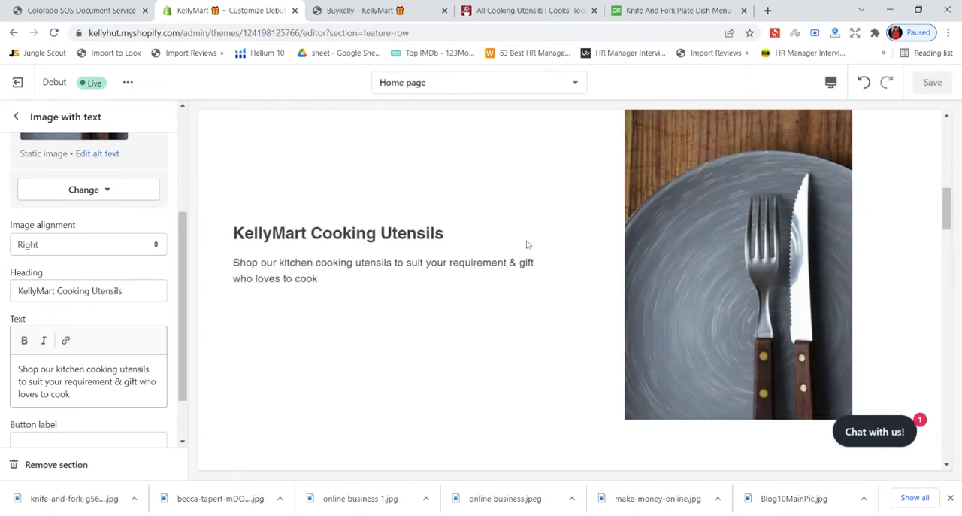
- Reload the live KellyMart storefront and compare its image-with-text section with the Everything Kitchens utensils banner
{"action": "left_click", "coordinate": [353, 11]}
{"action": "left_click", "coordinate": [53, 33]}
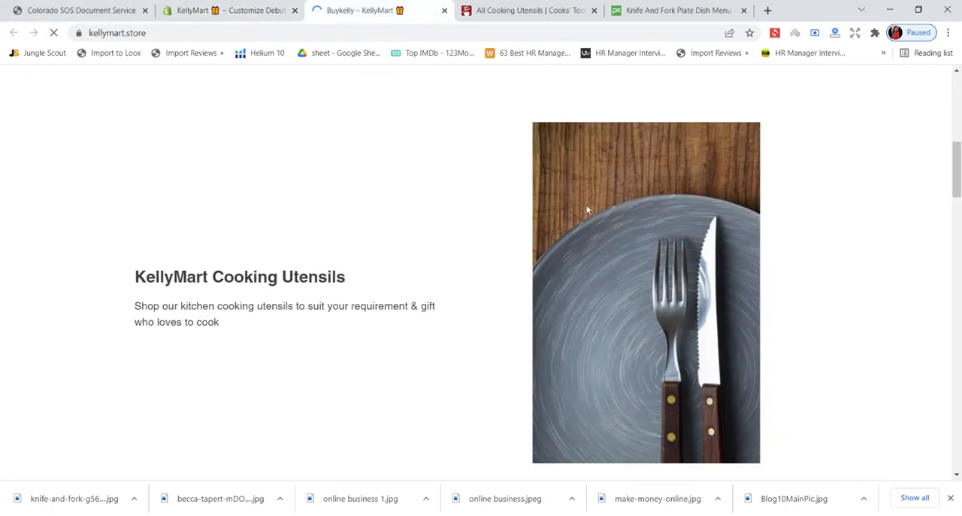
{"action": "scroll", "coordinate": [587, 210], "scroll_direction": "up", "scroll_amount": 5}
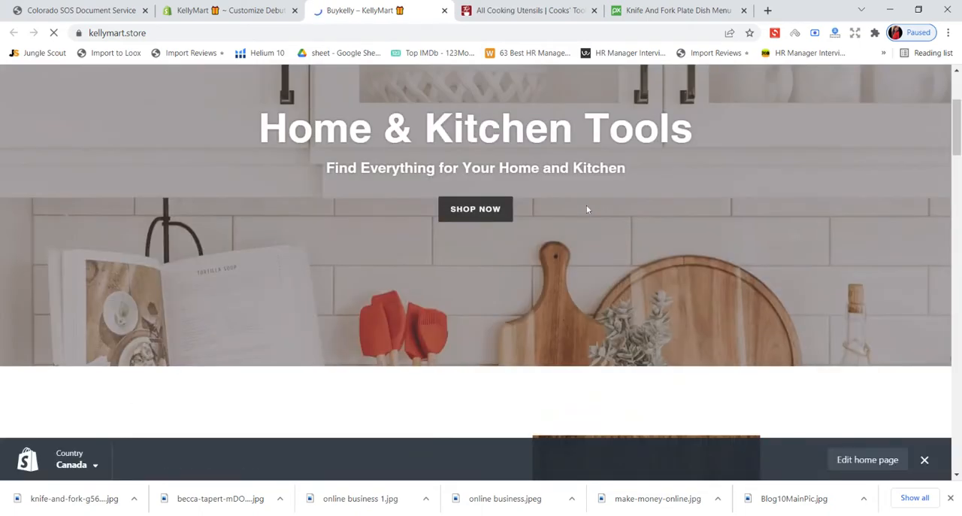
{"action": "scroll", "coordinate": [586, 208], "scroll_direction": "down", "scroll_amount": 9}
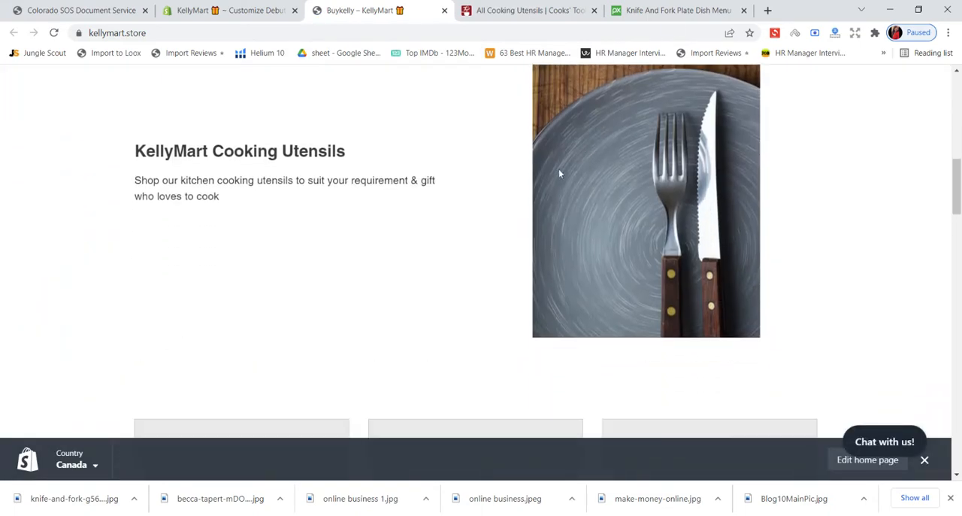
{"action": "left_click", "coordinate": [704, 8]}
{"action": "left_click", "coordinate": [482, 8]}
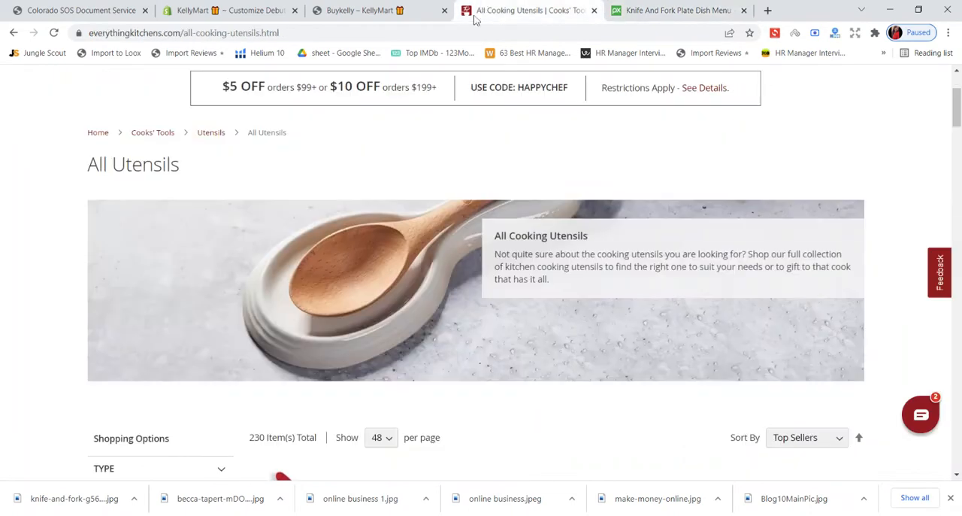
{"action": "left_click", "coordinate": [353, 9]}
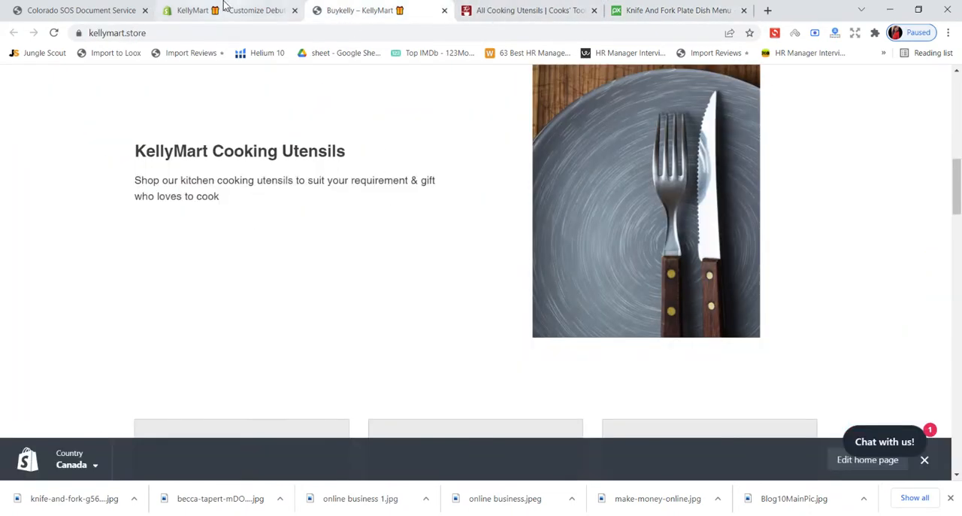
{"action": "left_click", "coordinate": [226, 9]}
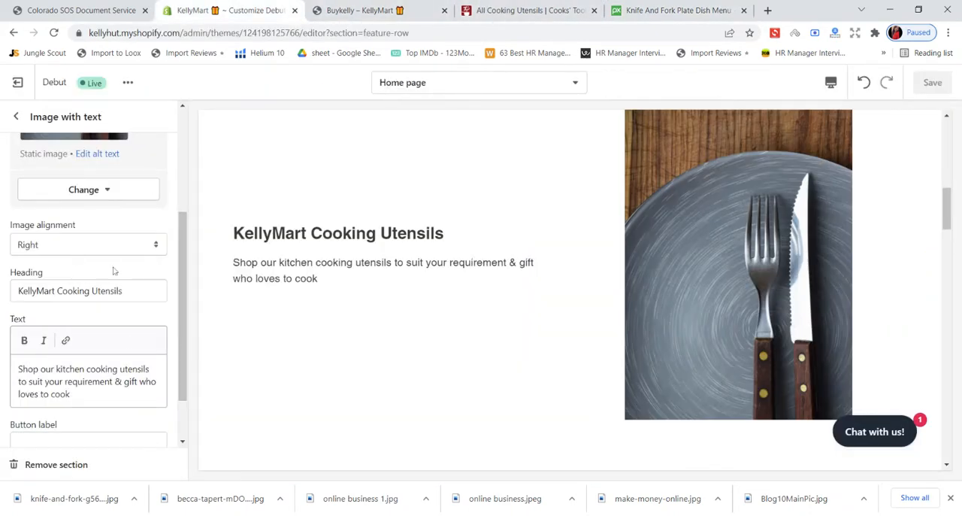
- Examine the Everything Kitchens utensil listings for button wording and open the section's button label for editing in the theme editor
{"action": "scroll", "coordinate": [90, 354], "scroll_direction": "down", "scroll_amount": 1}
{"action": "scroll", "coordinate": [90, 358], "scroll_direction": "down", "scroll_amount": 1}
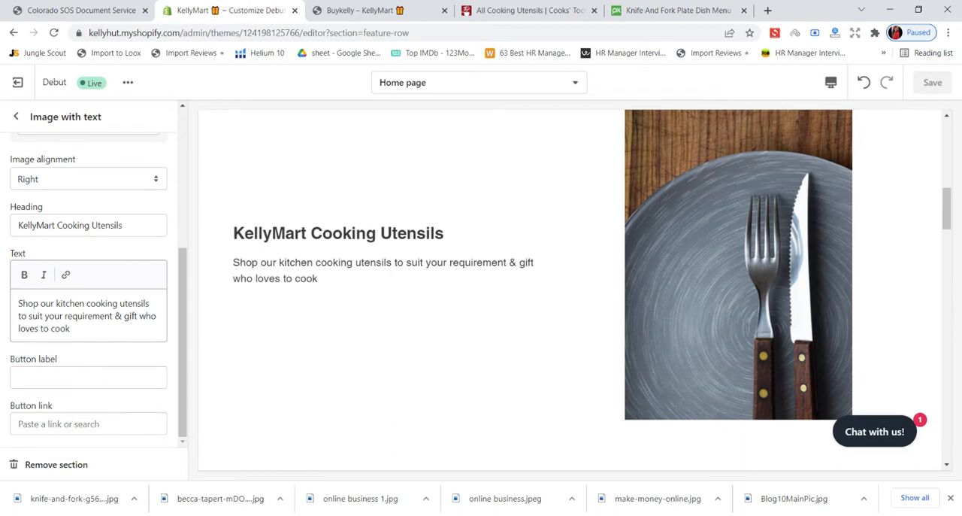
{"action": "left_click", "coordinate": [676, 10]}
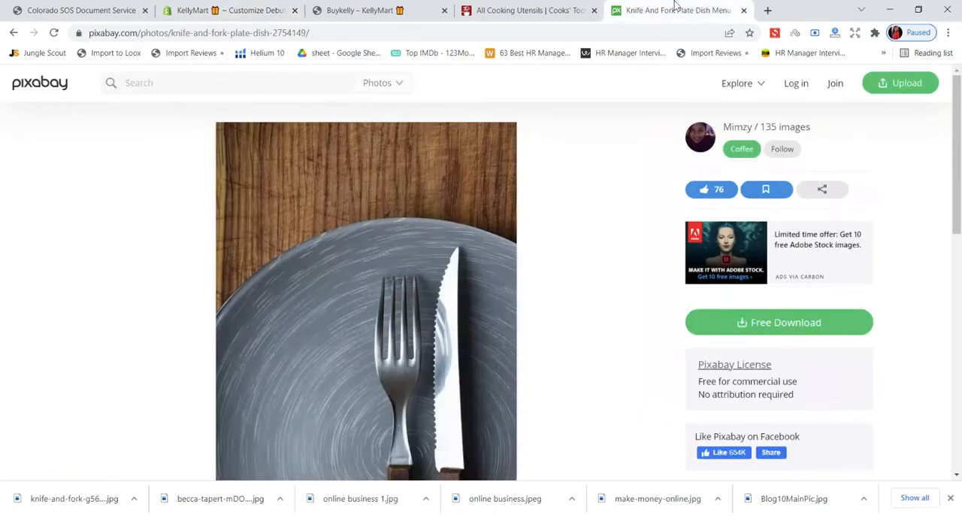
{"action": "left_click", "coordinate": [530, 10]}
{"action": "scroll", "coordinate": [624, 327], "scroll_direction": "down", "scroll_amount": 5}
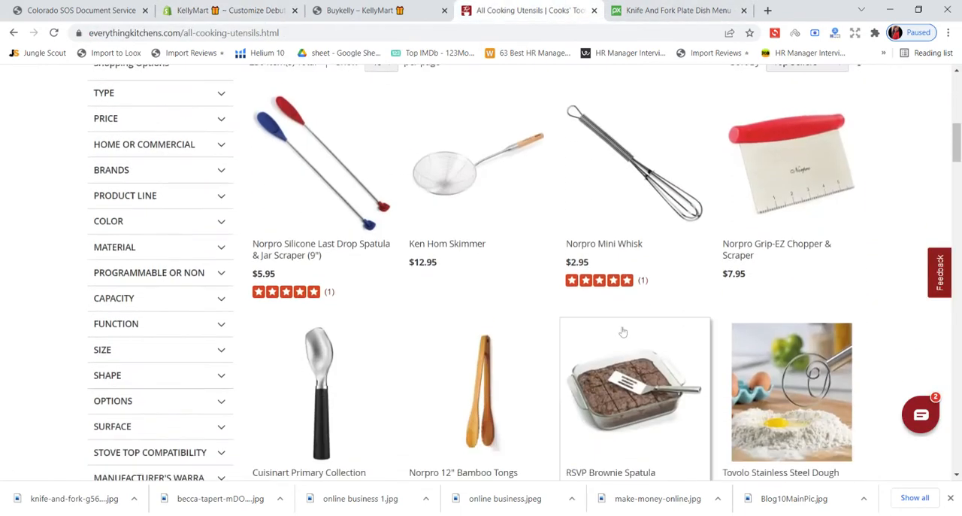
{"action": "scroll", "coordinate": [623, 331], "scroll_direction": "up", "scroll_amount": 4}
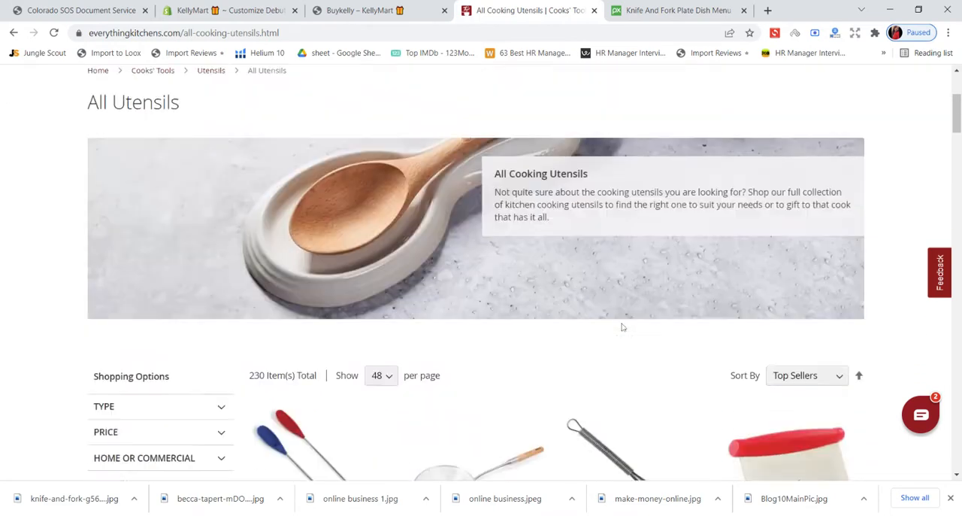
{"action": "scroll", "coordinate": [622, 328], "scroll_direction": "down", "scroll_amount": 2}
{"action": "scroll", "coordinate": [622, 328], "scroll_direction": "down", "scroll_amount": 3}
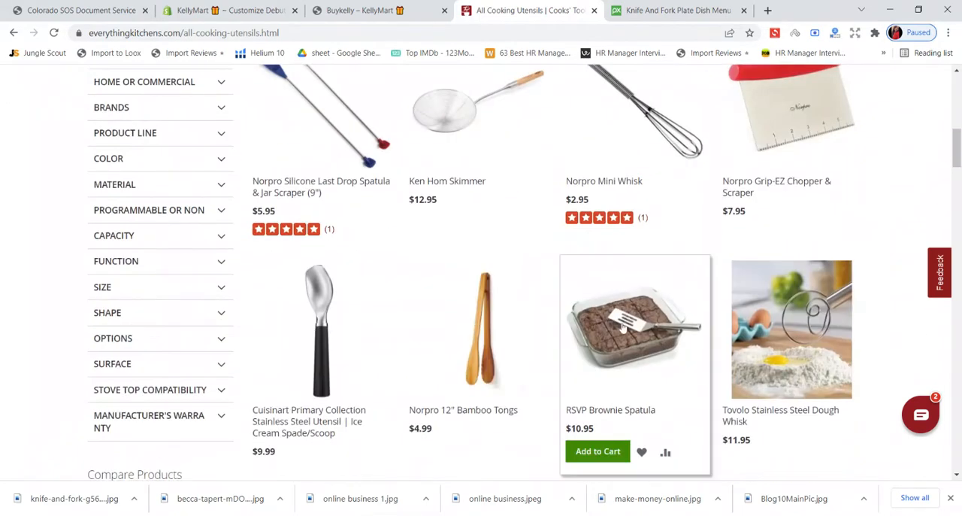
{"action": "left_click", "coordinate": [269, 10]}
{"action": "left_click", "coordinate": [57, 377]}
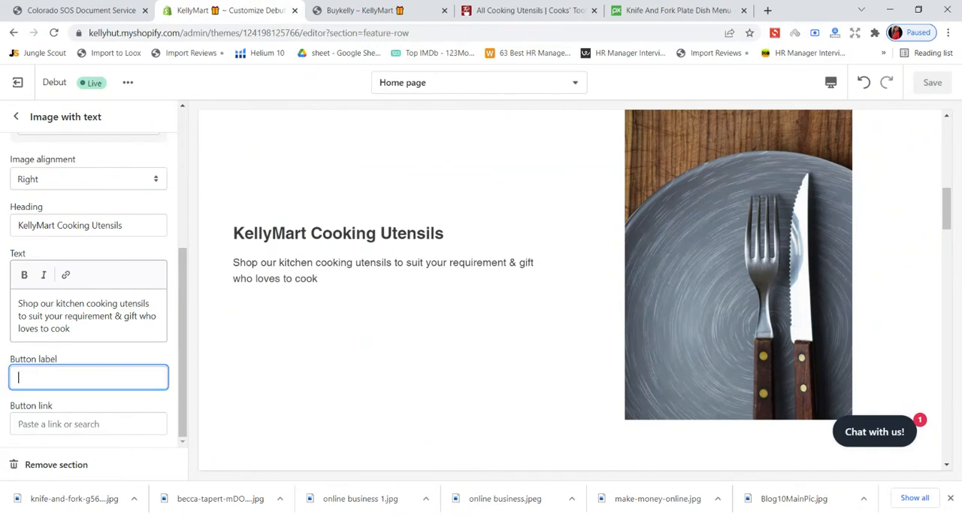
{"action": "type", "text": "Add"}
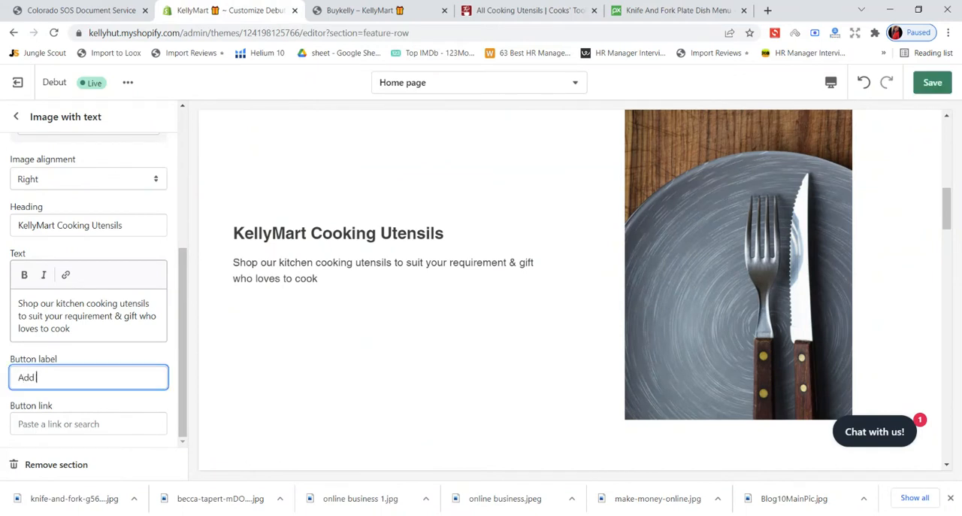
{"action": "type", "text": " to C"}
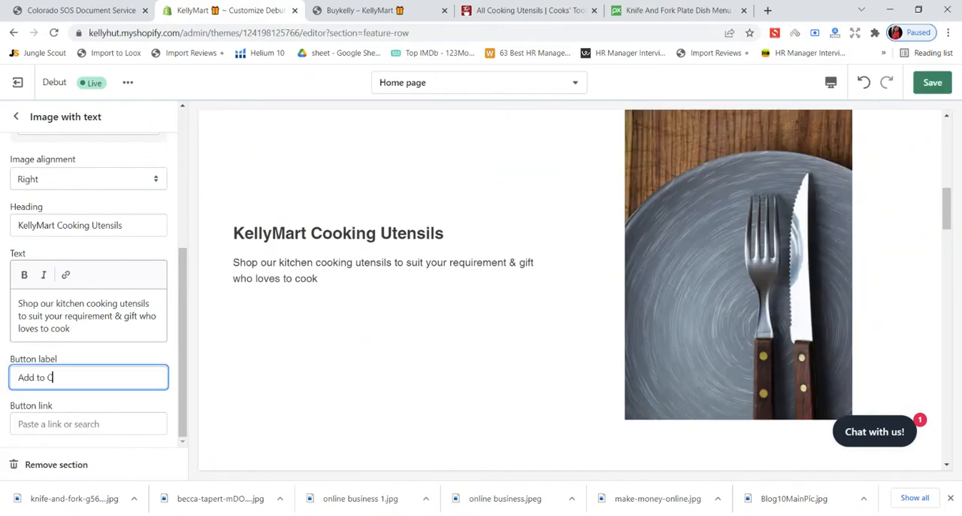
{"action": "type", "text": "a"}
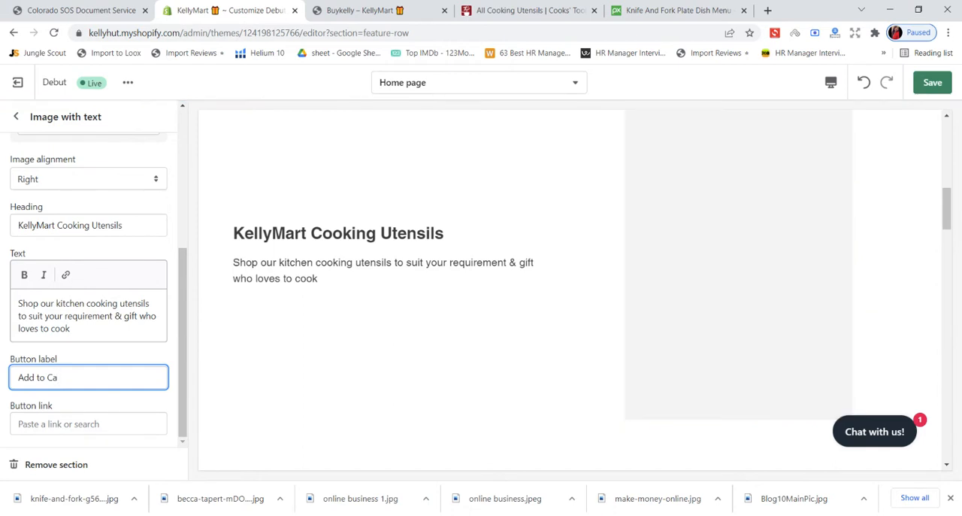
{"action": "key", "text": "BackSpace"}
{"action": "key", "text": "BackSpace"}
{"action": "key", "text": "BackSpace"}
{"action": "key", "text": "BackSpace"}
{"action": "key", "text": "BackSpace"}
{"action": "key", "text": "BackSpace"}
{"action": "key", "text": "BackSpace"}
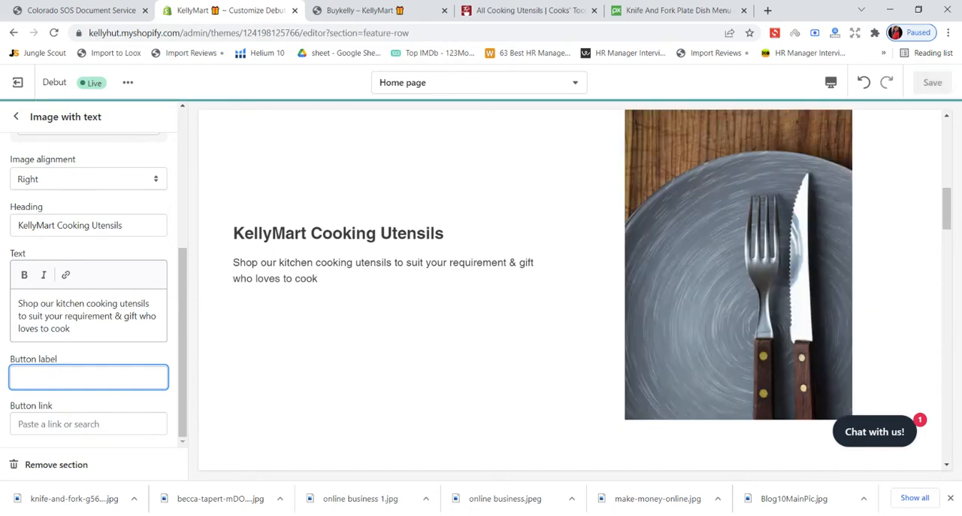
- Label the section's button "Explore Now", link it to All collections and save the theme
{"action": "type", "text": "Explore"}
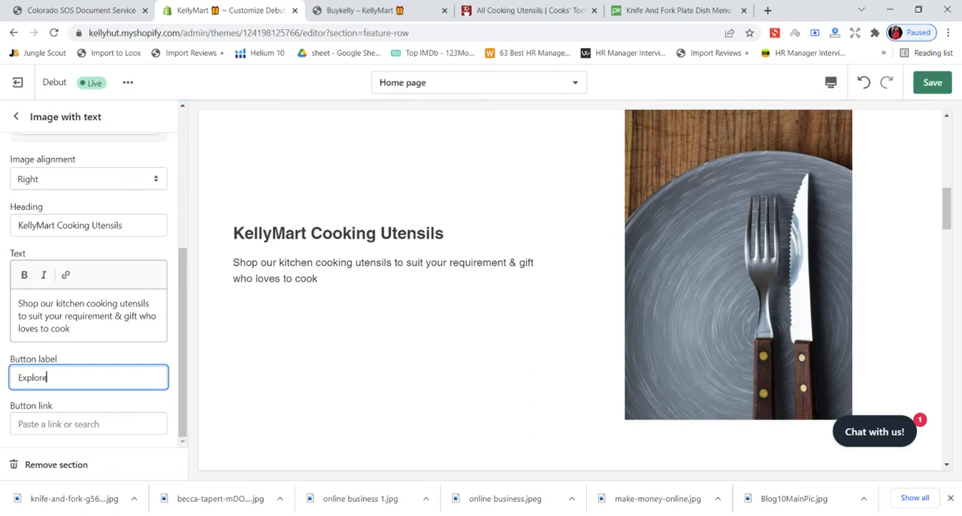
{"action": "type", "text": " Now"}
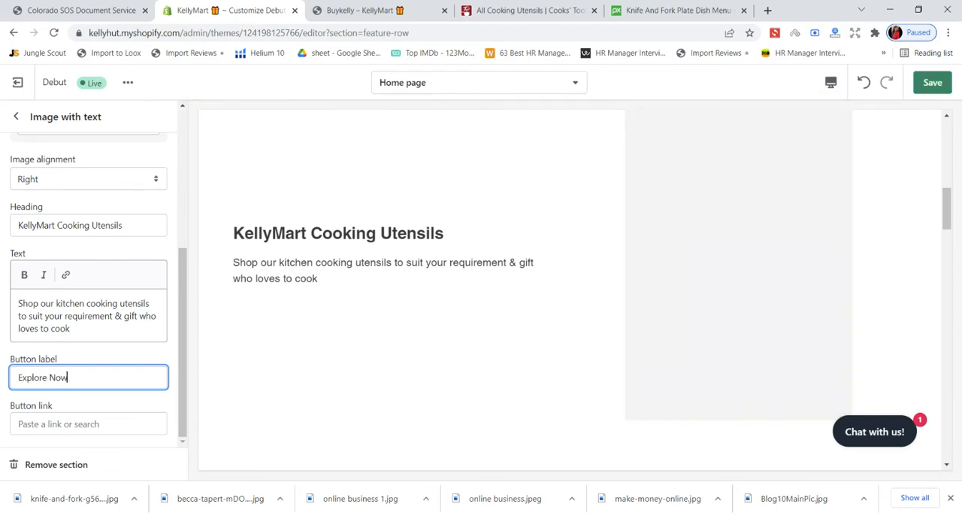
{"action": "left_click", "coordinate": [82, 424]}
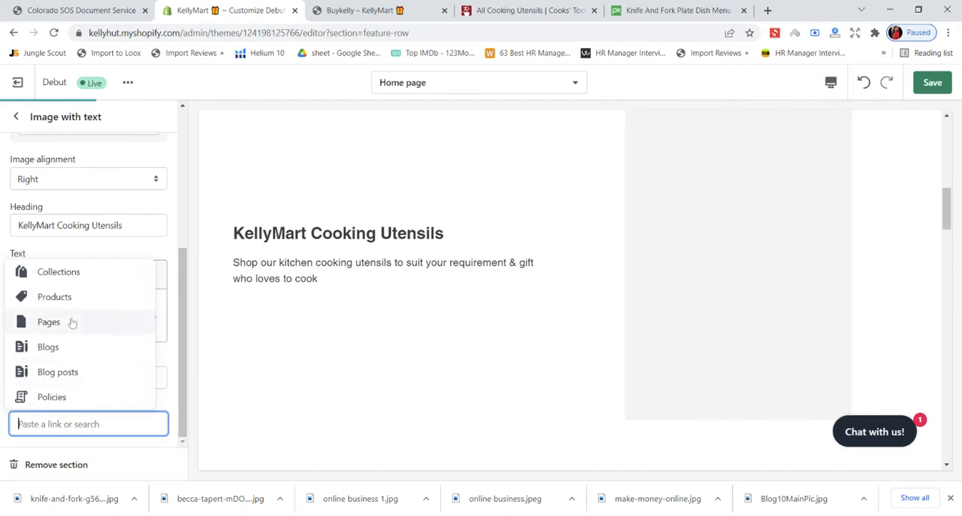
{"action": "left_click", "coordinate": [75, 275]}
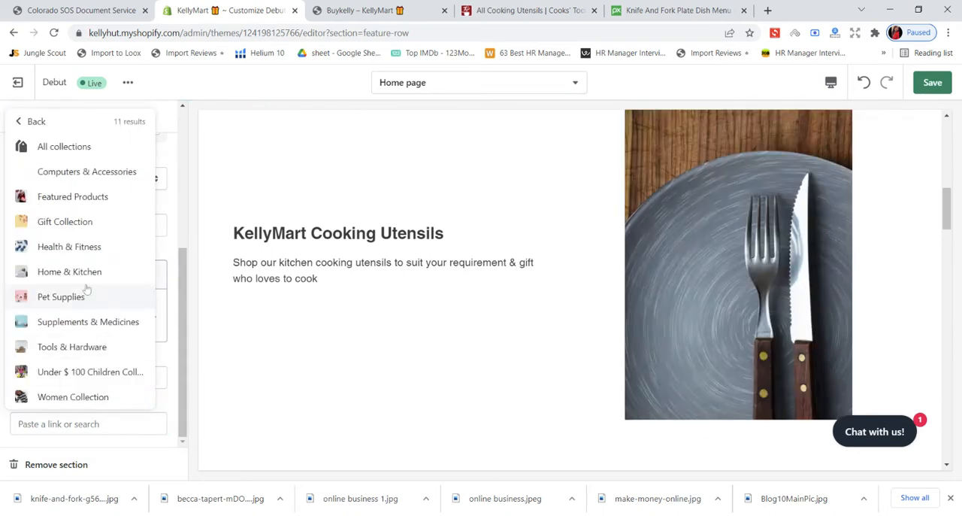
{"action": "left_click", "coordinate": [117, 148]}
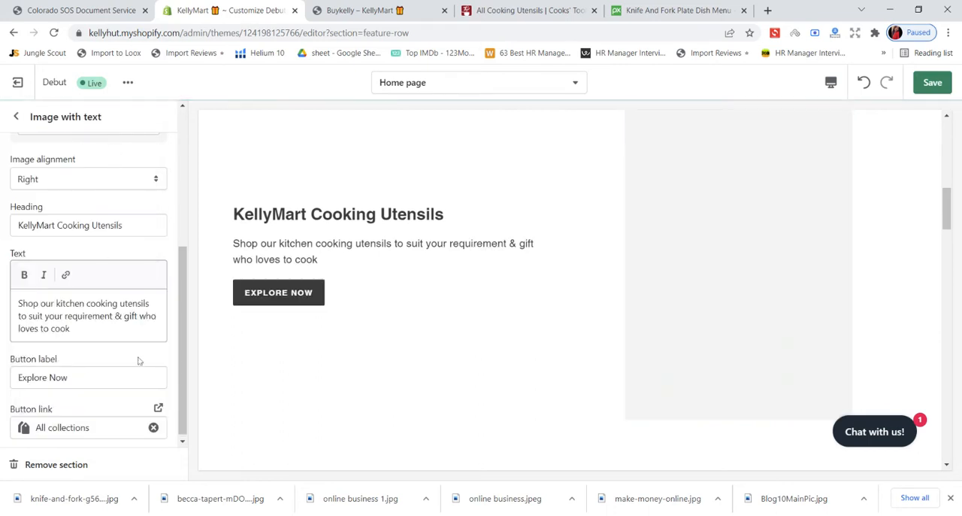
{"action": "scroll", "coordinate": [138, 389], "scroll_direction": "down", "scroll_amount": 1}
{"action": "scroll", "coordinate": [424, 377], "scroll_direction": "down", "scroll_amount": 1}
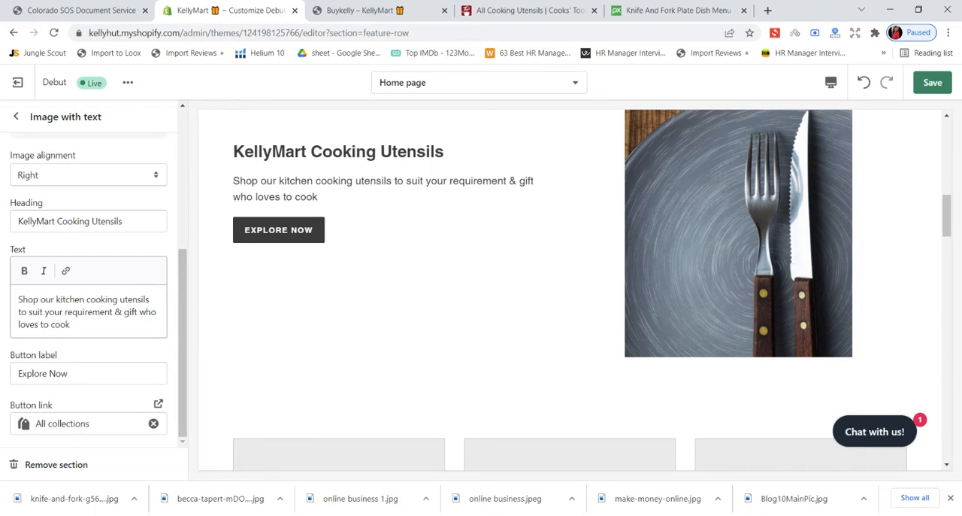
{"action": "left_click", "coordinate": [931, 84]}
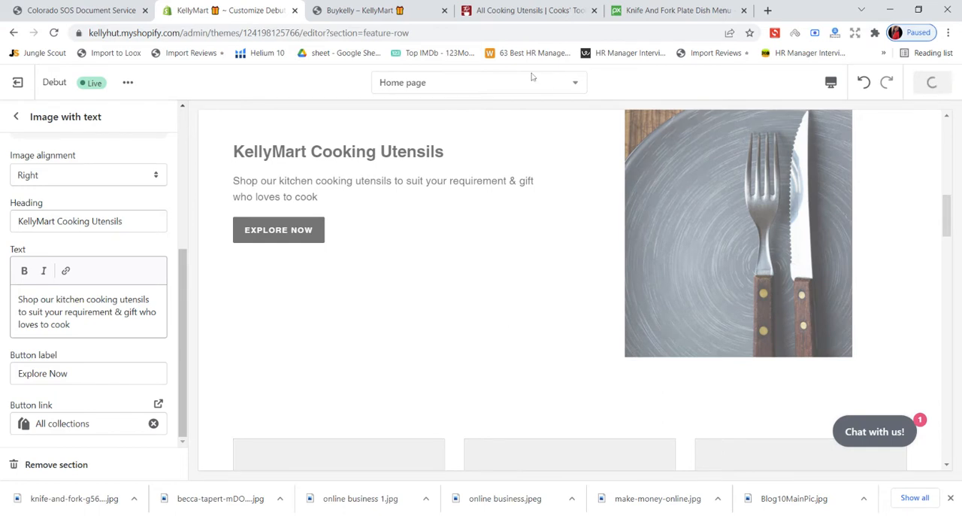
- Reload the live KellyMart home page and review the section's button and the placeholder columns below it
{"action": "left_click", "coordinate": [394, 7]}
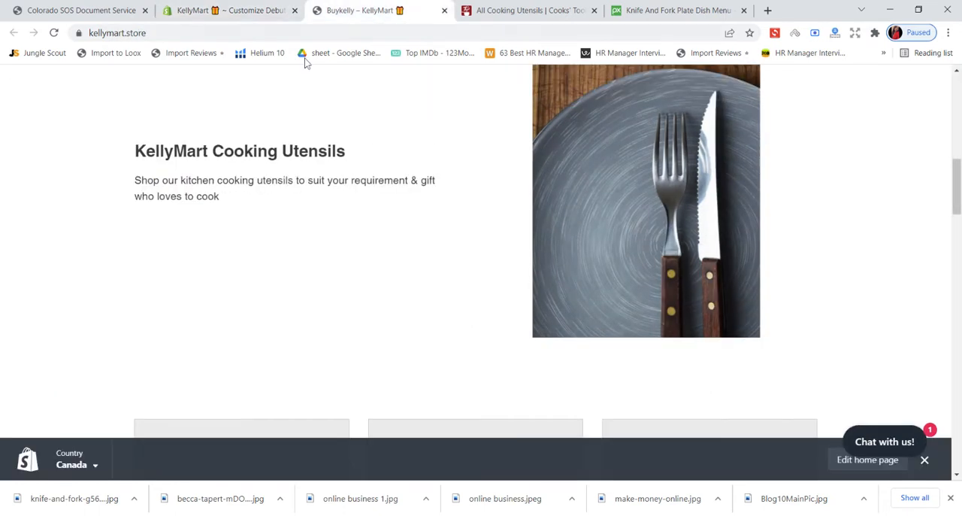
{"action": "left_click", "coordinate": [56, 32]}
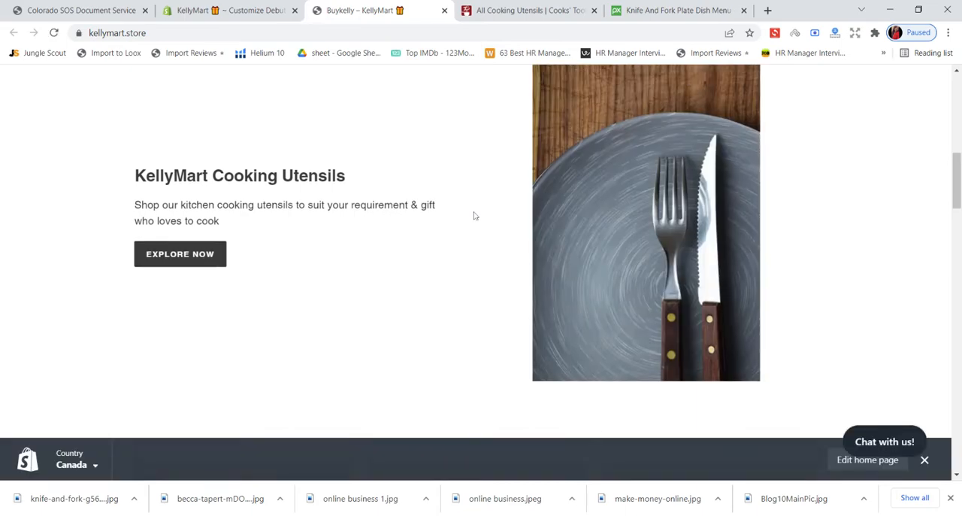
{"action": "scroll", "coordinate": [474, 215], "scroll_direction": "up", "scroll_amount": 5}
{"action": "scroll", "coordinate": [473, 210], "scroll_direction": "down", "scroll_amount": 5}
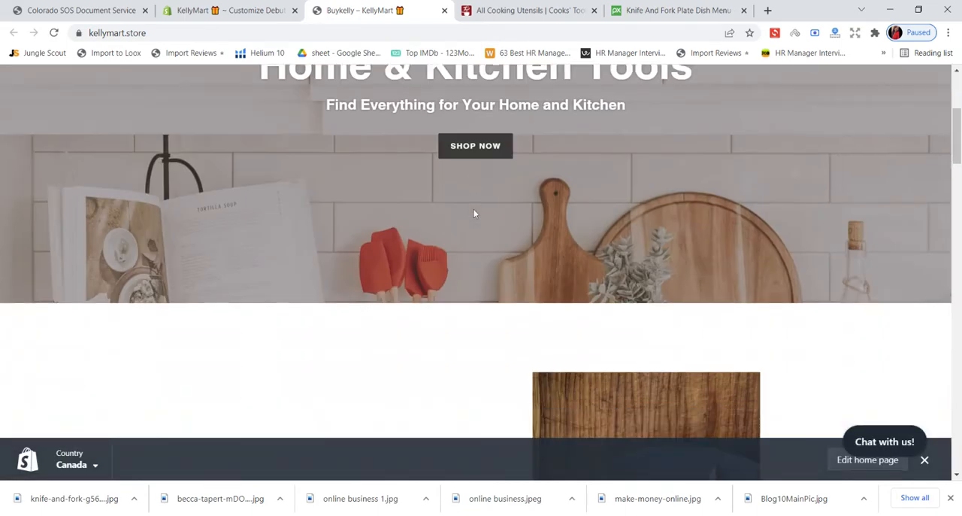
{"action": "scroll", "coordinate": [474, 213], "scroll_direction": "down", "scroll_amount": 8}
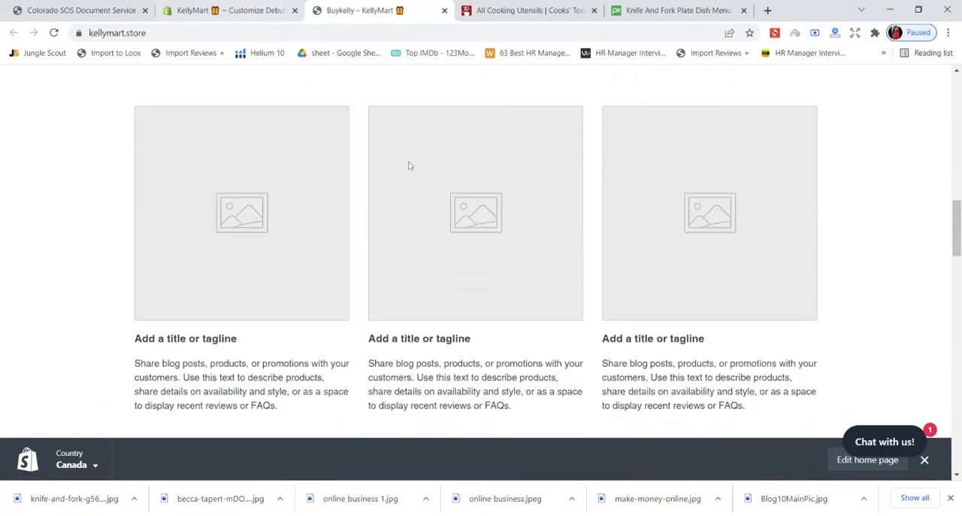
- Compare the live storefront's placeholder columns with the theme editor preview and switch to the Everything Kitchens utensils page
{"action": "scroll", "coordinate": [409, 165], "scroll_direction": "up", "scroll_amount": 3}
{"action": "scroll", "coordinate": [409, 165], "scroll_direction": "down", "scroll_amount": 4}
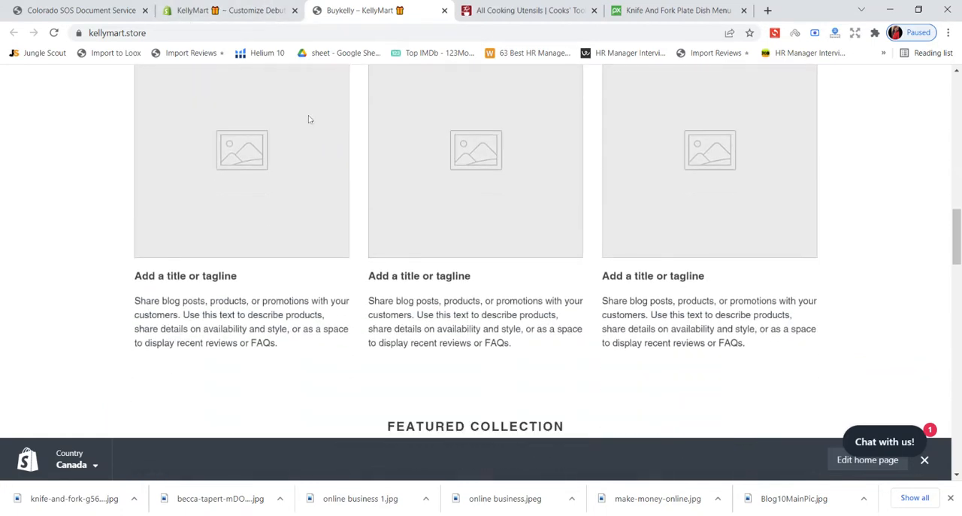
{"action": "left_click", "coordinate": [244, 9]}
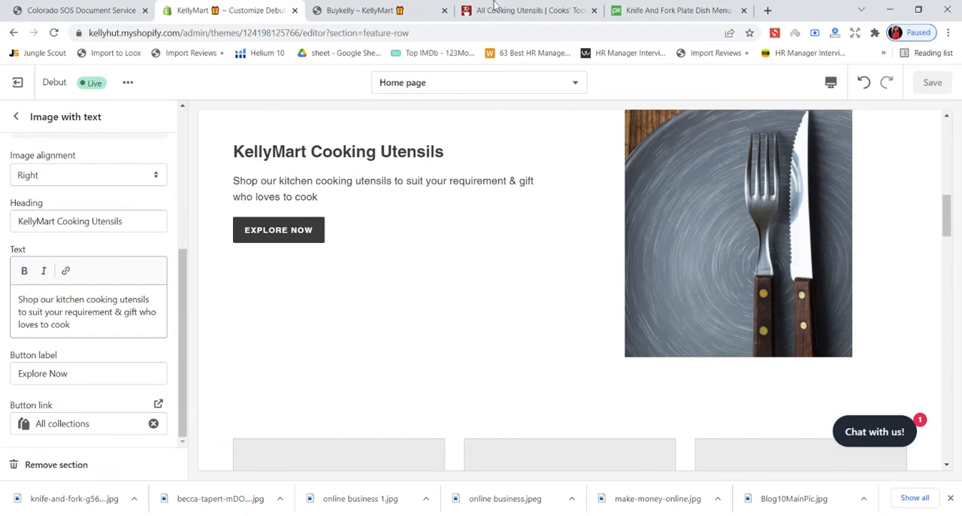
{"action": "left_click", "coordinate": [623, 9]}
{"action": "left_click", "coordinate": [565, 9]}
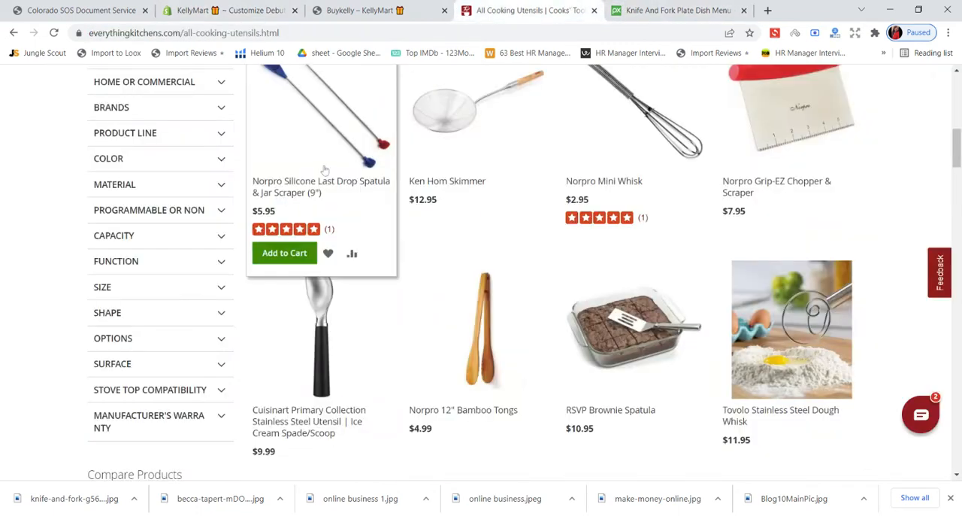
- Examine the Cooks' Tools subcategories on Everything Kitchens, from Food Prep Tools to Organization, for column ideas
{"action": "scroll", "coordinate": [325, 171], "scroll_direction": "up", "scroll_amount": 10}
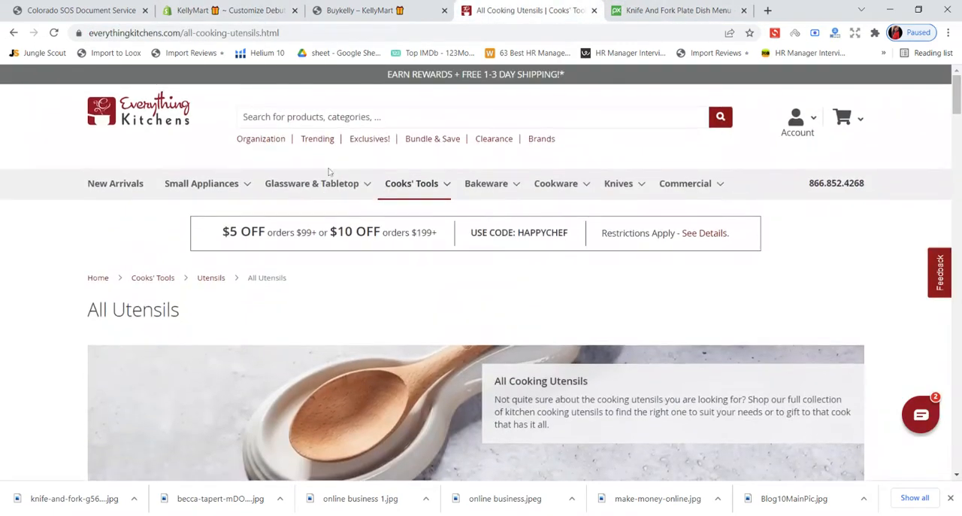
{"action": "mouse_move", "coordinate": [437, 193]}
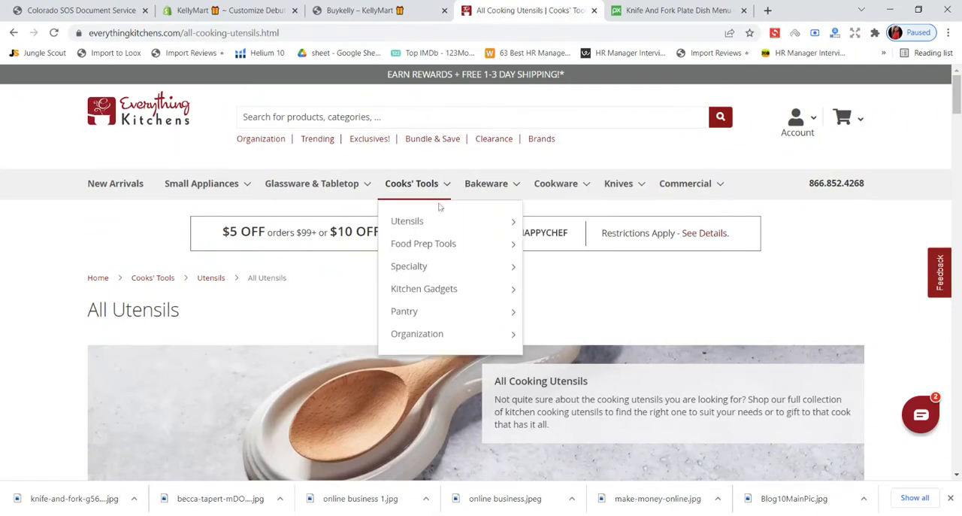
{"action": "mouse_move", "coordinate": [443, 231]}
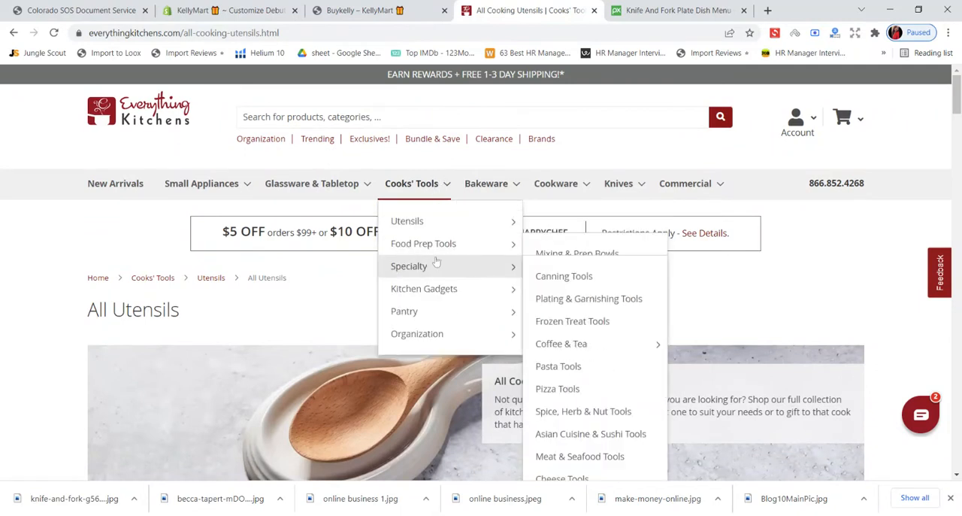
{"action": "mouse_move", "coordinate": [438, 256]}
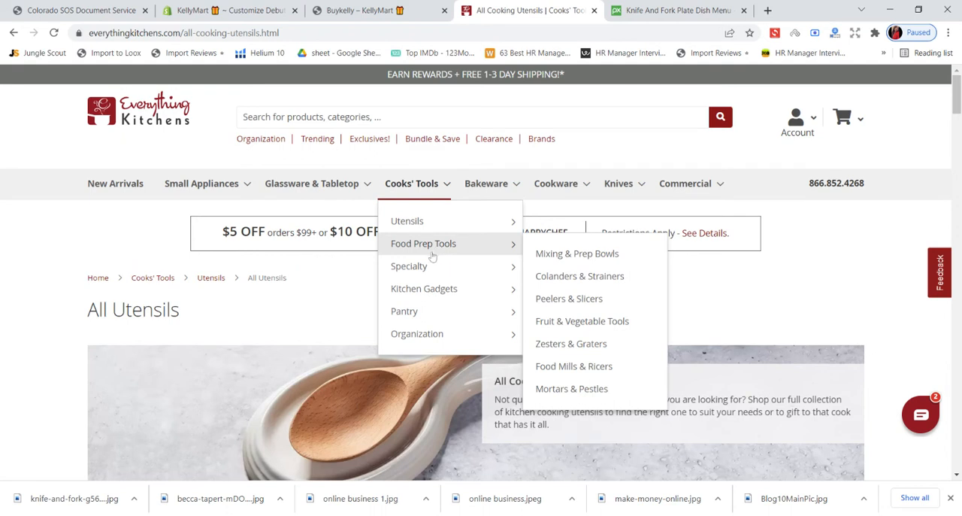
{"action": "mouse_move", "coordinate": [444, 292]}
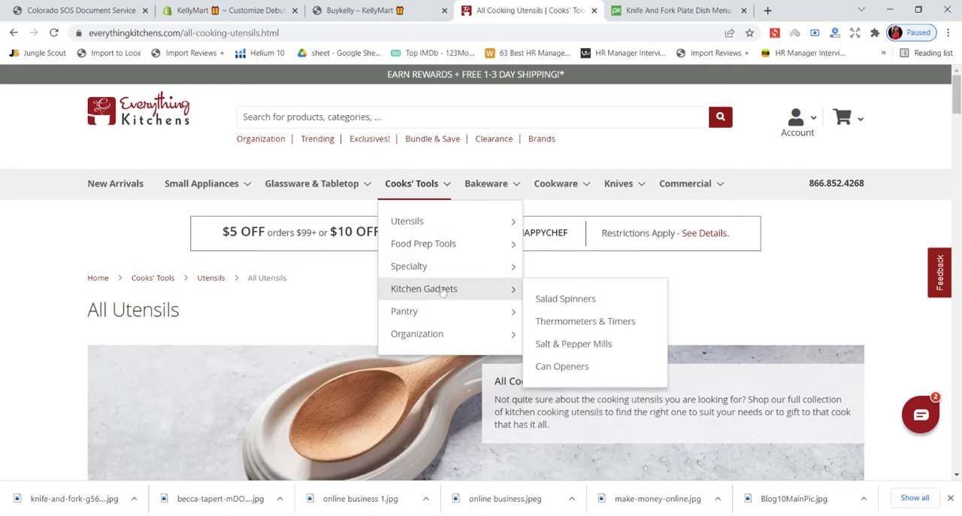
{"action": "mouse_move", "coordinate": [444, 321]}
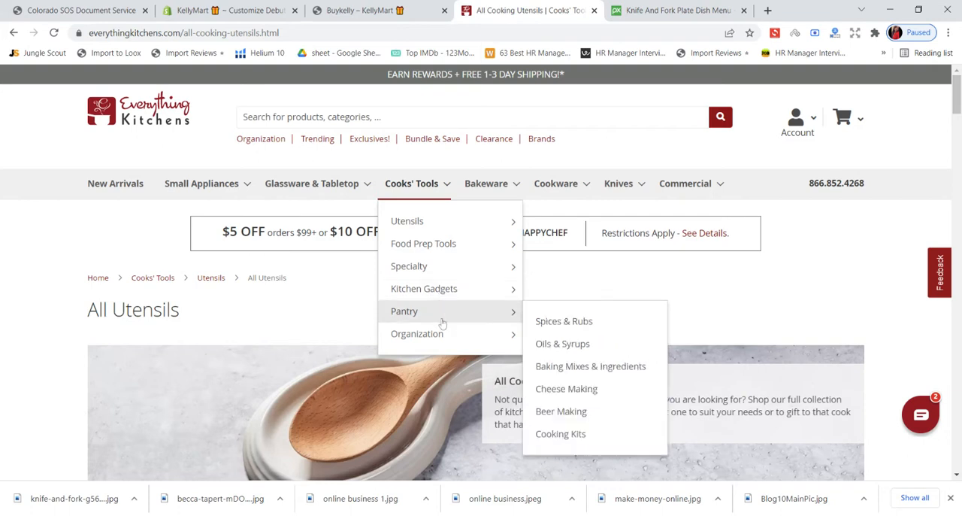
{"action": "mouse_move", "coordinate": [444, 338]}
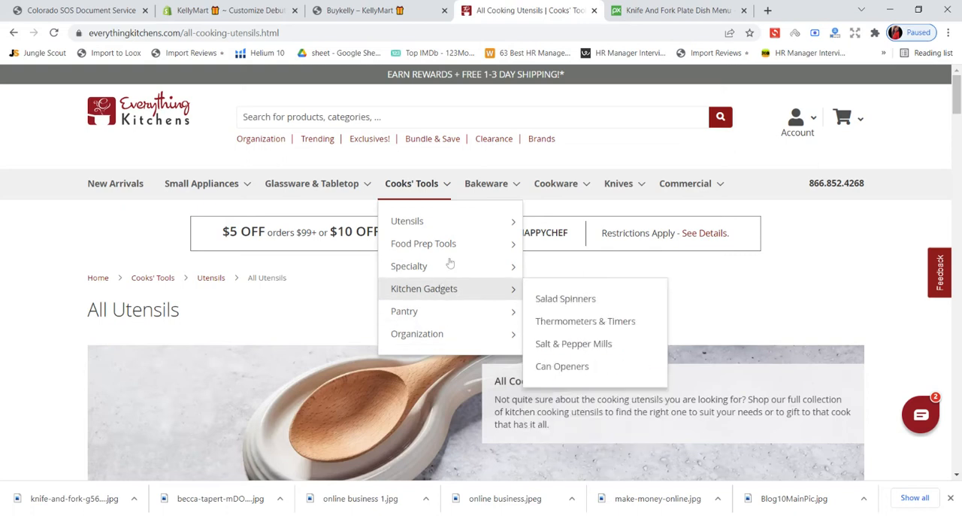
{"action": "mouse_move", "coordinate": [486, 194]}
{"action": "mouse_move", "coordinate": [546, 194]}
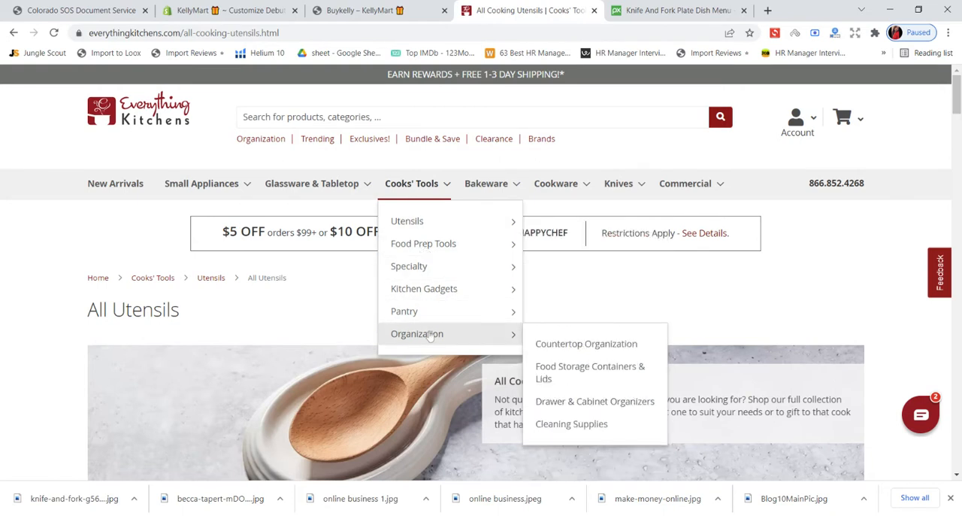
- Open the Countertop Organization category under Cooks' Tools and examine its banner and product listings
{"action": "left_click", "coordinate": [528, 344]}
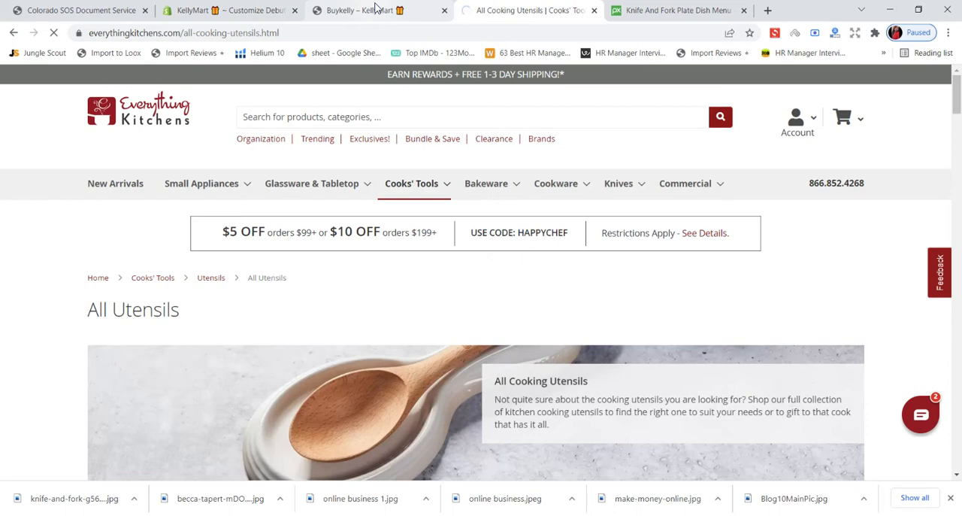
{"action": "scroll", "coordinate": [476, 285], "scroll_direction": "down", "scroll_amount": 2}
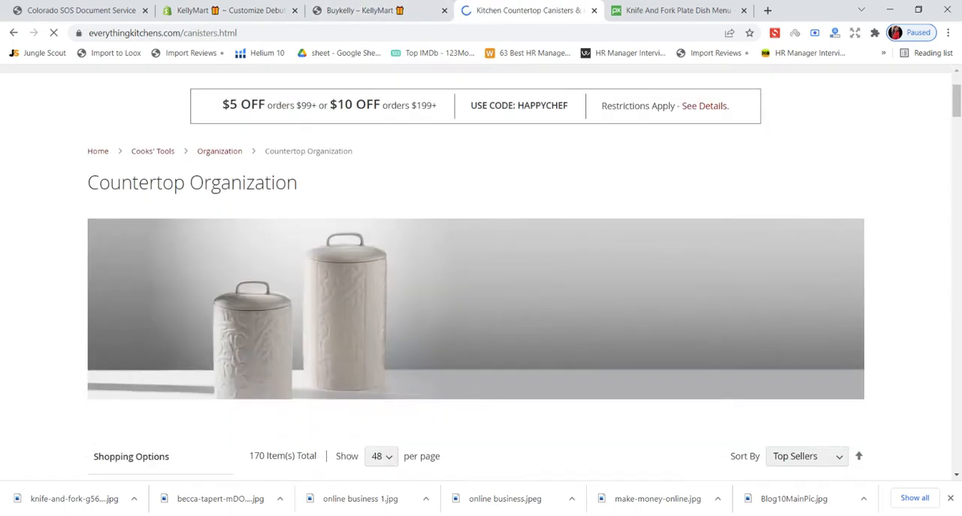
{"action": "scroll", "coordinate": [397, 155], "scroll_direction": "down", "scroll_amount": 2}
{"action": "scroll", "coordinate": [397, 154], "scroll_direction": "down", "scroll_amount": 2}
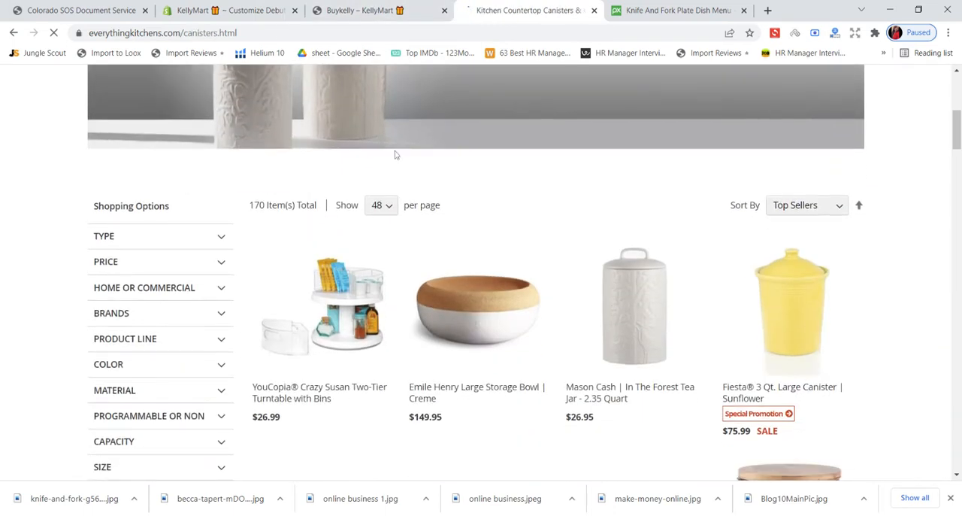
{"action": "scroll", "coordinate": [396, 155], "scroll_direction": "down", "scroll_amount": 2}
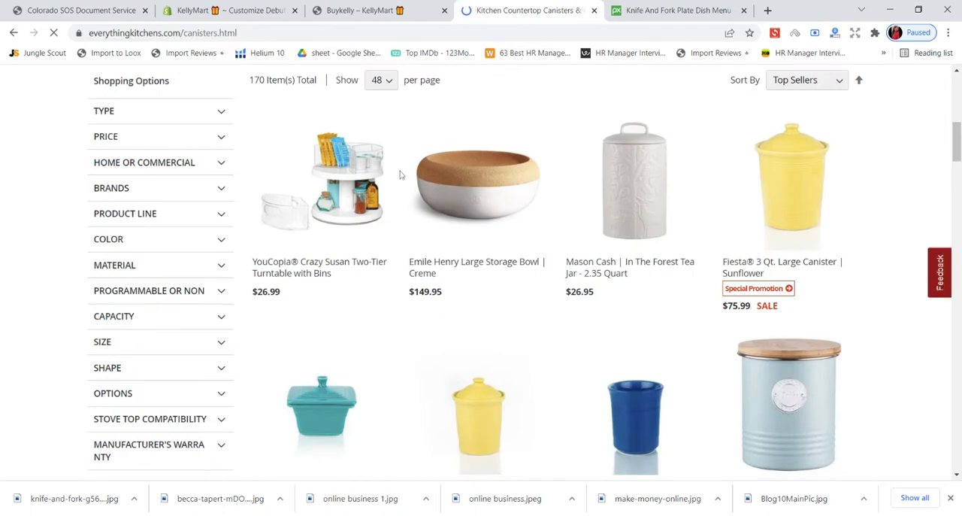
{"action": "scroll", "coordinate": [406, 176], "scroll_direction": "down", "scroll_amount": 3}
{"action": "scroll", "coordinate": [406, 176], "scroll_direction": "down", "scroll_amount": 3}
{"action": "scroll", "coordinate": [406, 176], "scroll_direction": "down", "scroll_amount": 5}
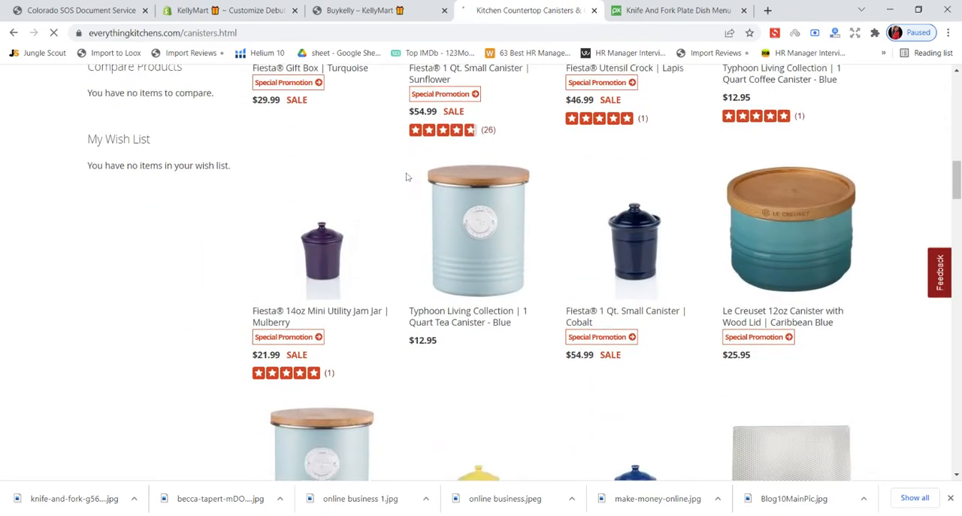
{"action": "scroll", "coordinate": [408, 176], "scroll_direction": "up", "scroll_amount": 4}
{"action": "scroll", "coordinate": [408, 172], "scroll_direction": "up", "scroll_amount": 10}
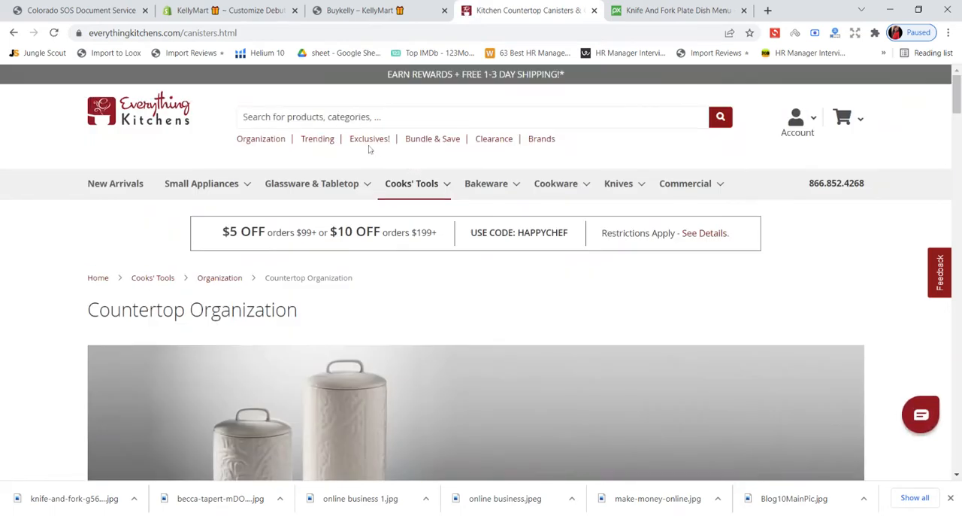
- Open the Food Storage Containers & Lids category, review its products and copy the page heading
{"action": "mouse_move", "coordinate": [408, 192]}
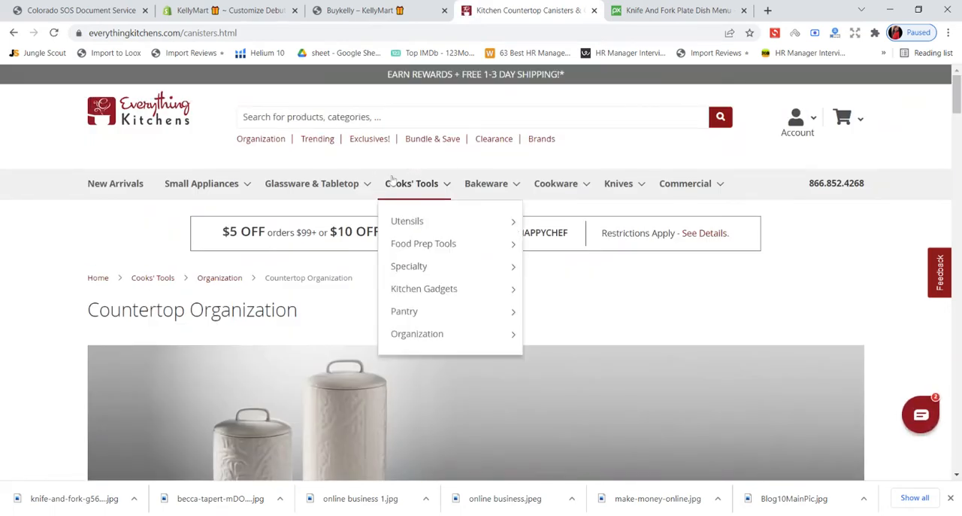
{"action": "mouse_move", "coordinate": [479, 332]}
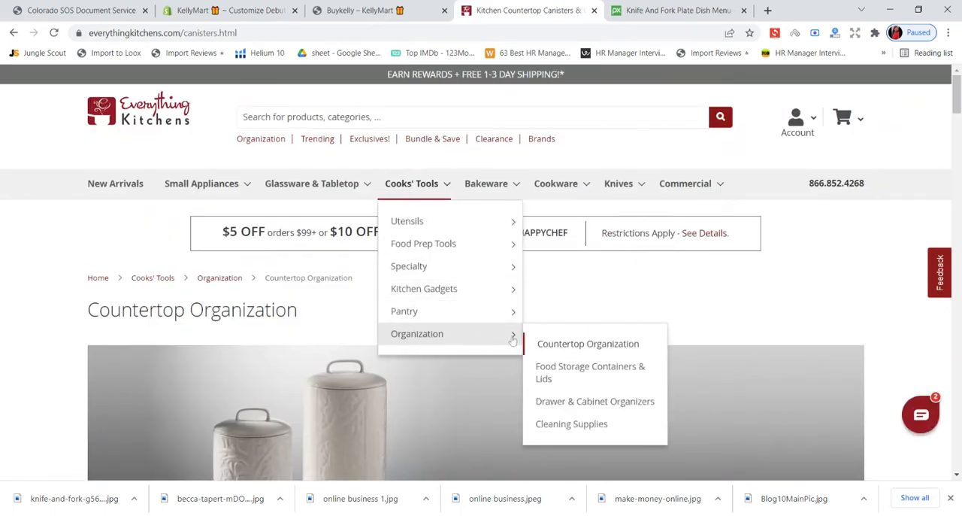
{"action": "left_click", "coordinate": [574, 366]}
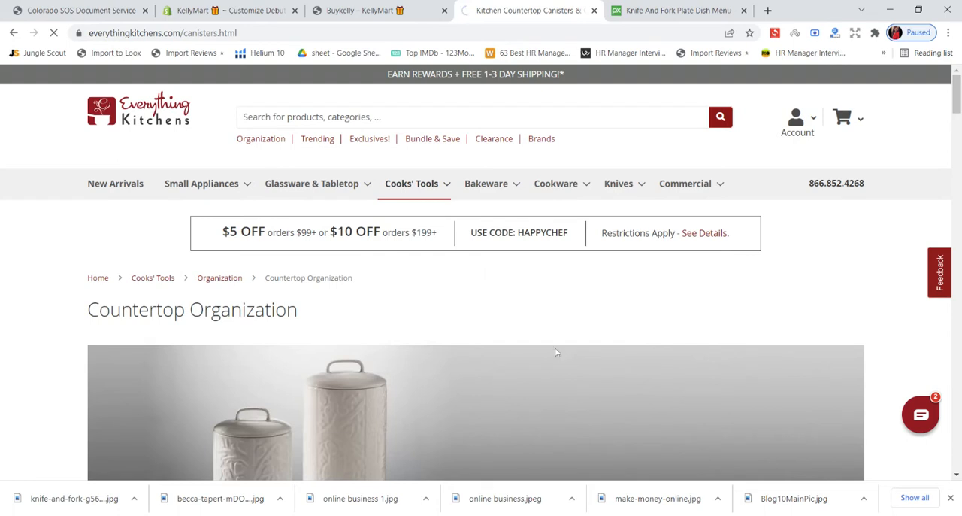
{"action": "mouse_move", "coordinate": [410, 195]}
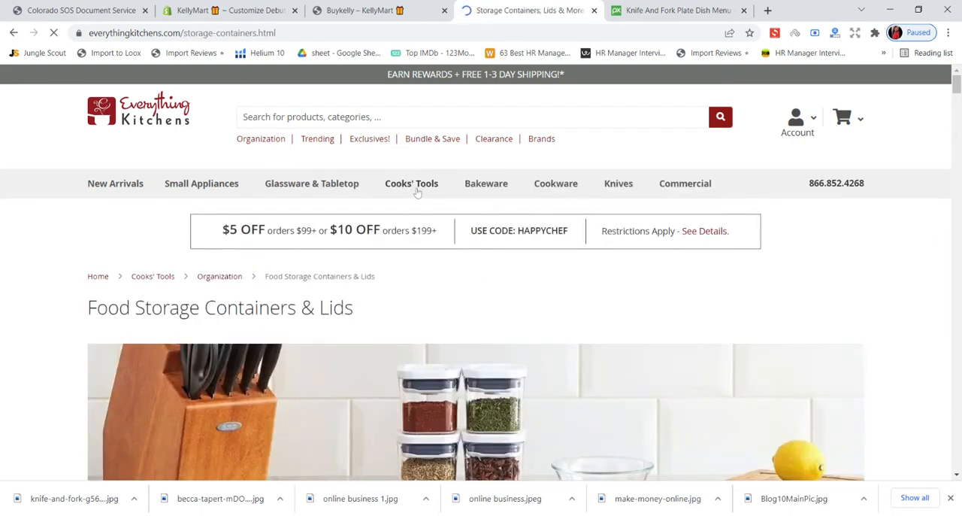
{"action": "scroll", "coordinate": [410, 209], "scroll_direction": "down", "scroll_amount": 3}
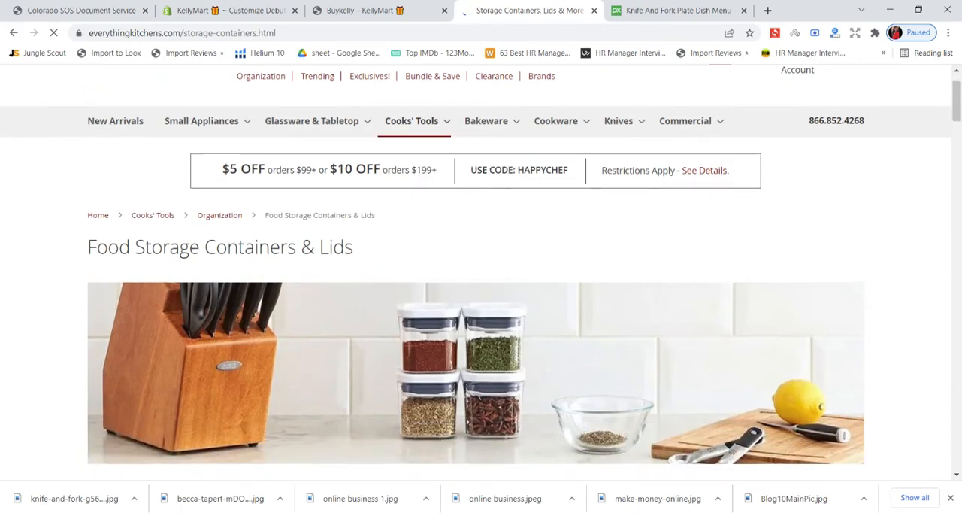
{"action": "scroll", "coordinate": [276, 265], "scroll_direction": "down", "scroll_amount": 5}
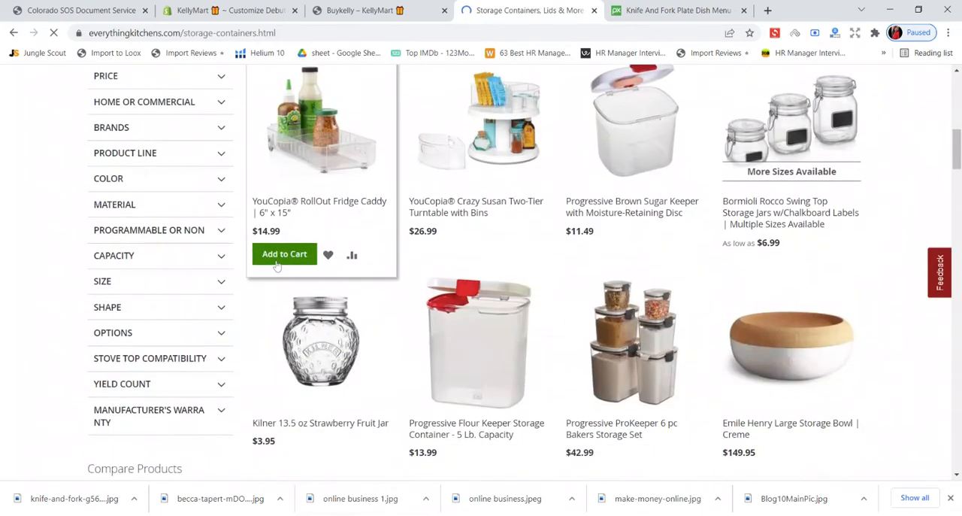
{"action": "scroll", "coordinate": [276, 264], "scroll_direction": "up", "scroll_amount": 4}
{"action": "scroll", "coordinate": [276, 265], "scroll_direction": "up", "scroll_amount": 3}
{"action": "left_click_drag", "start_coordinate": [85, 305], "coordinate": [365, 327]}
{"action": "key", "text": "ctrl+c"}
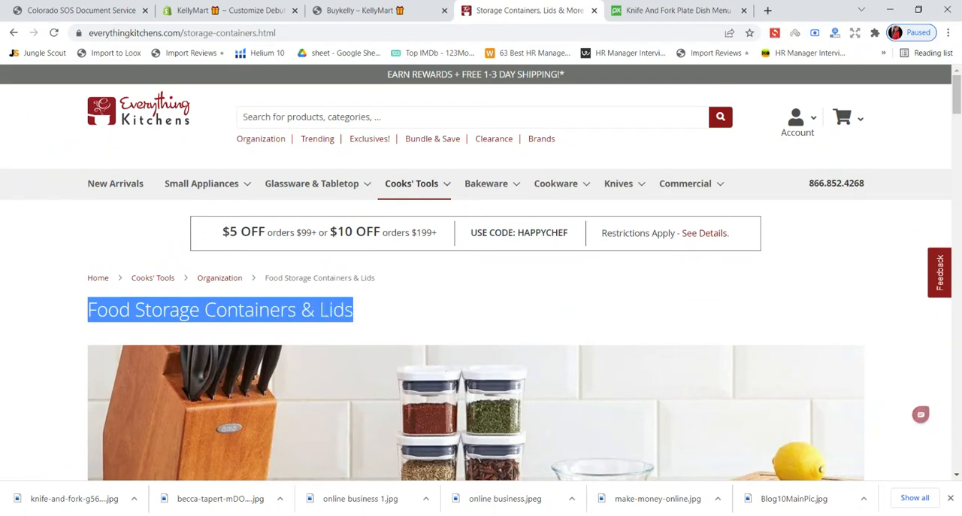
- Return to the theme editor and go back from the Image with text settings to the Home page section list
{"action": "left_click", "coordinate": [213, 10]}
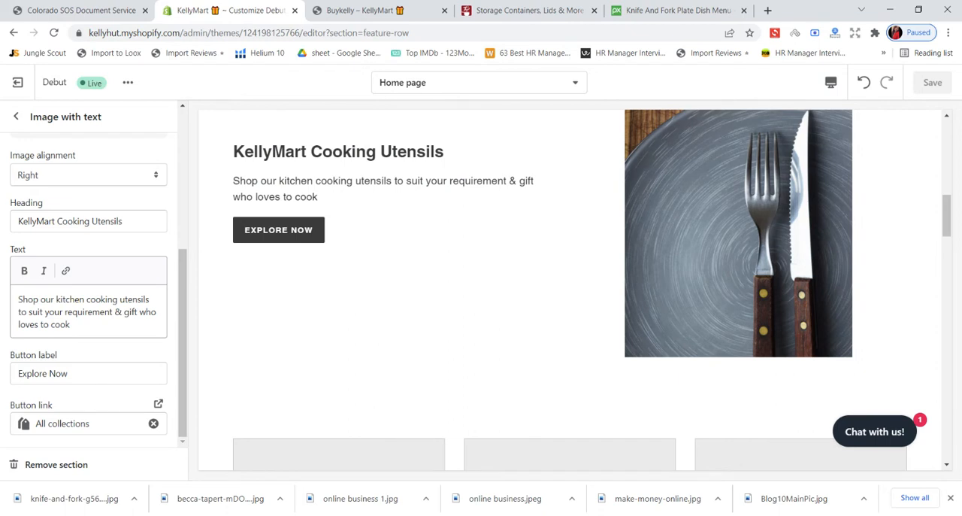
{"action": "left_click", "coordinate": [16, 115]}
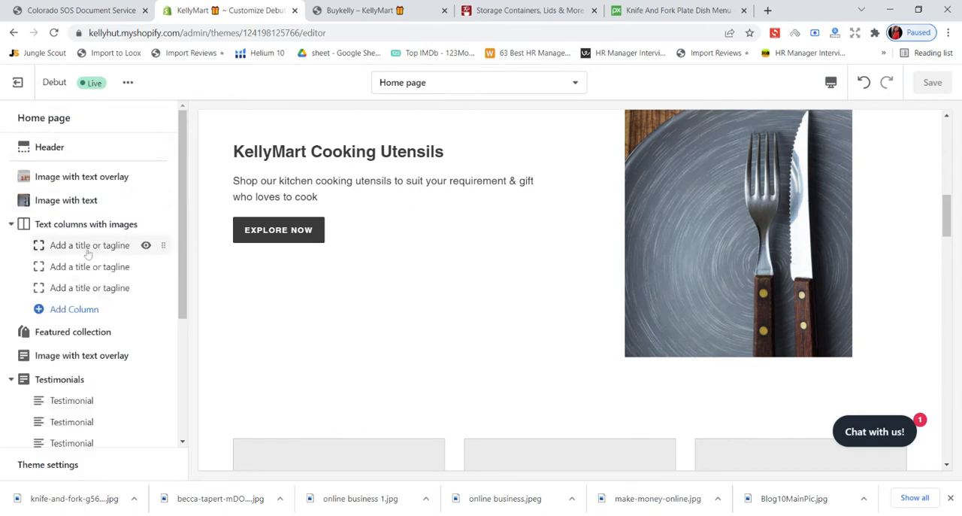
- Hide and show again the first column and the whole Text columns with images section to check what each controls
{"action": "left_click", "coordinate": [145, 246]}
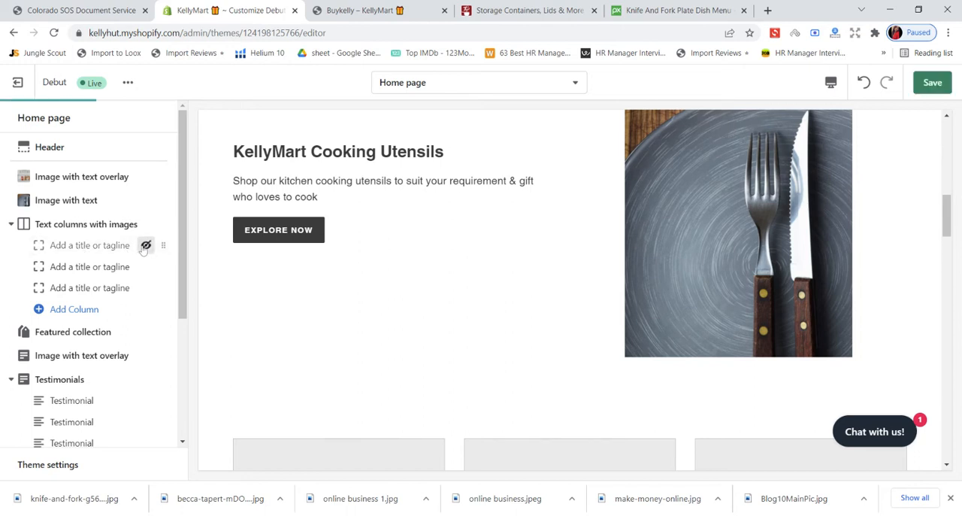
{"action": "left_click", "coordinate": [145, 246]}
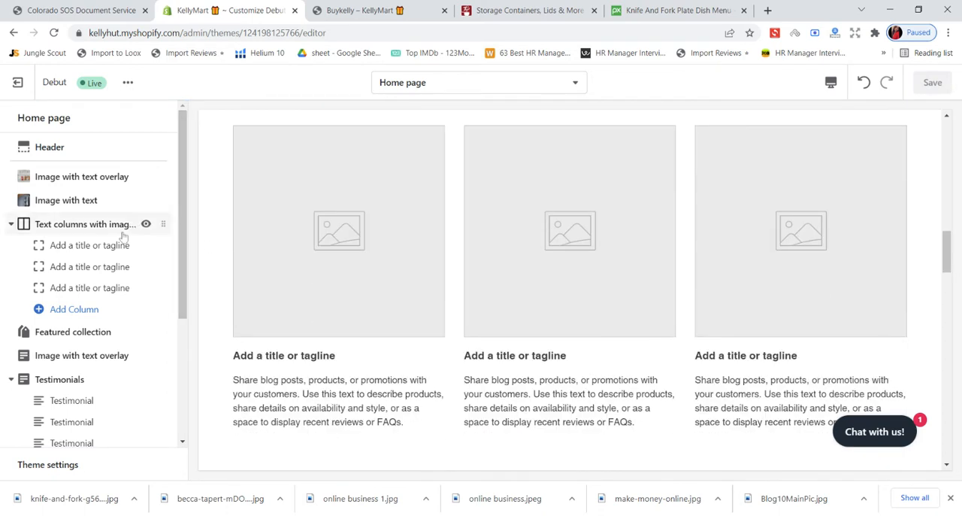
{"action": "left_click", "coordinate": [146, 225]}
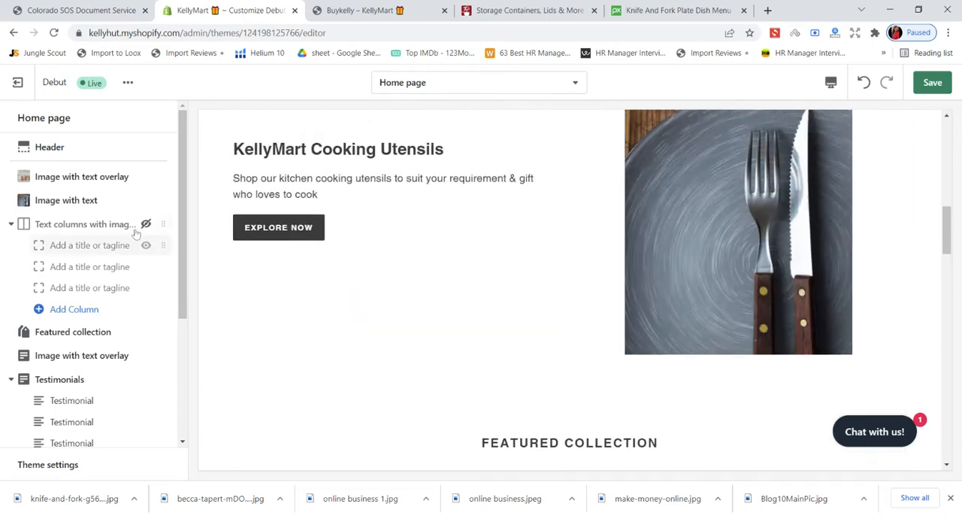
{"action": "left_click", "coordinate": [146, 224]}
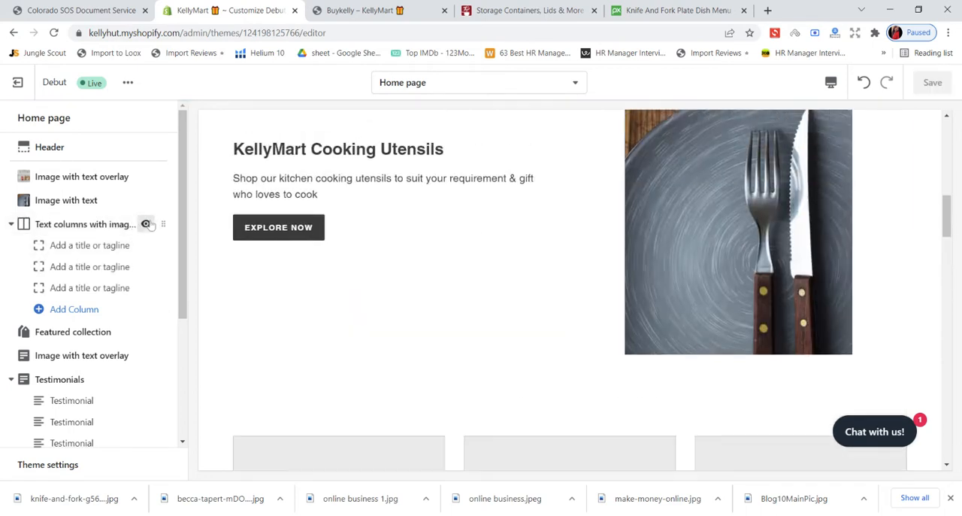
- Open the first image column's settings, switch to Pixabay and search its photos for "Food Storage Containers & Lids"
{"action": "left_click", "coordinate": [95, 254]}
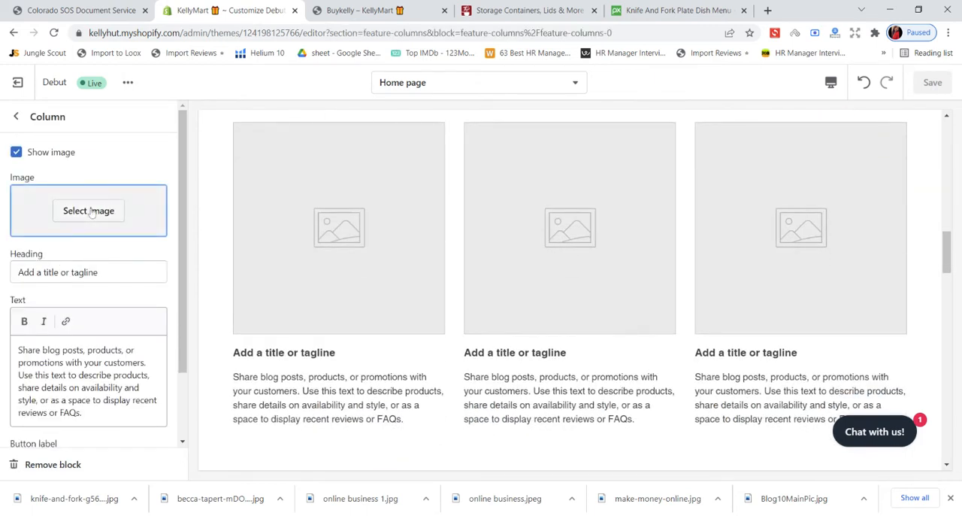
{"action": "left_click", "coordinate": [530, 10]}
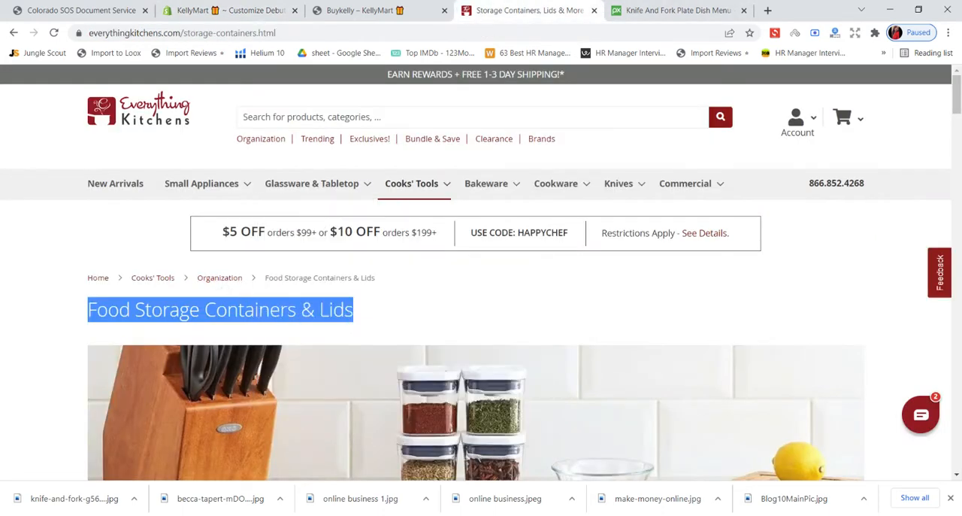
{"action": "left_click", "coordinate": [677, 10]}
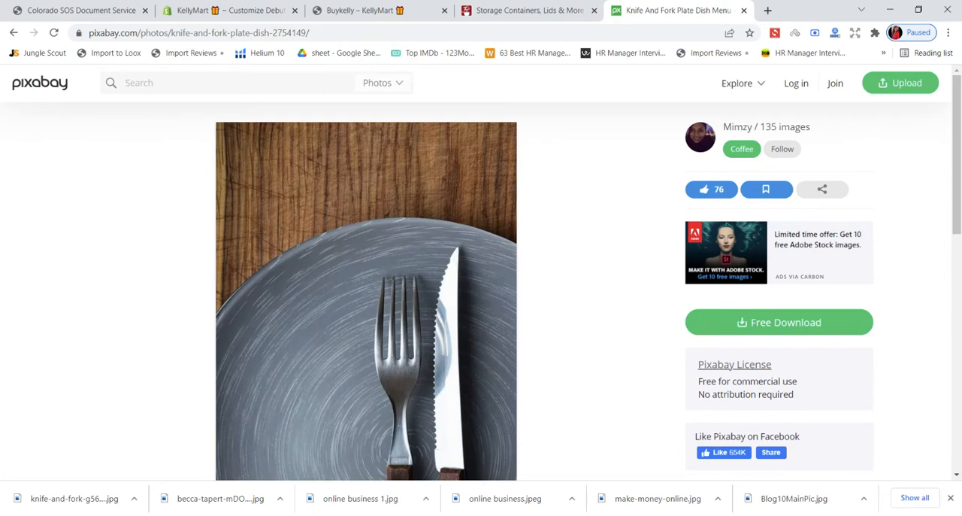
{"action": "key", "text": "ctrl+v"}
{"action": "key", "text": "Return"}
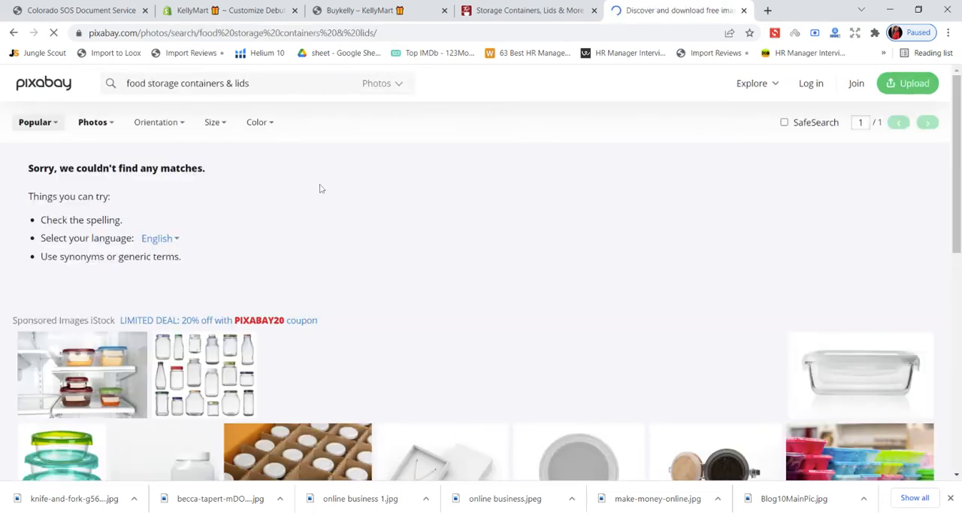
{"action": "scroll", "coordinate": [420, 263], "scroll_direction": "down", "scroll_amount": 4}
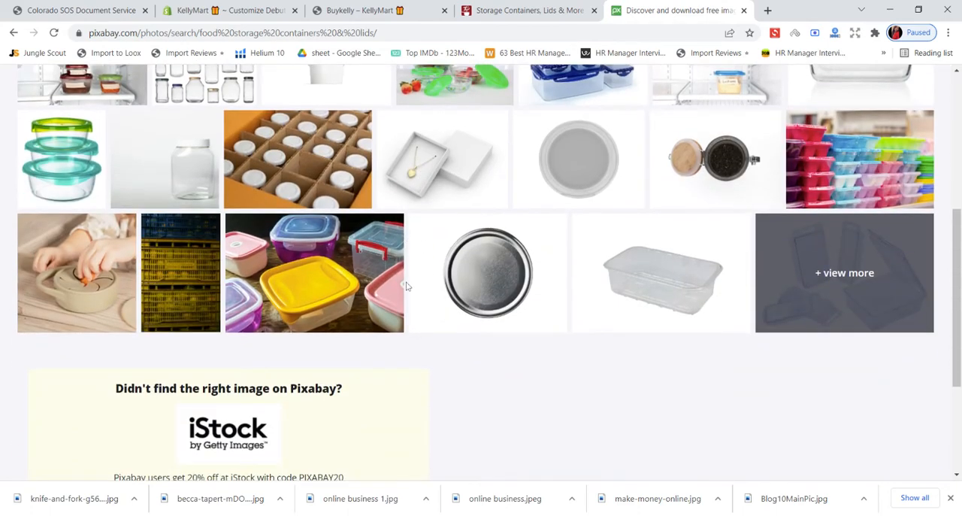
- Open the full iStock results for food storage containers and lids from Pixabay's sponsored images and browse the photos
{"action": "scroll", "coordinate": [843, 267], "scroll_direction": "up", "scroll_amount": 2}
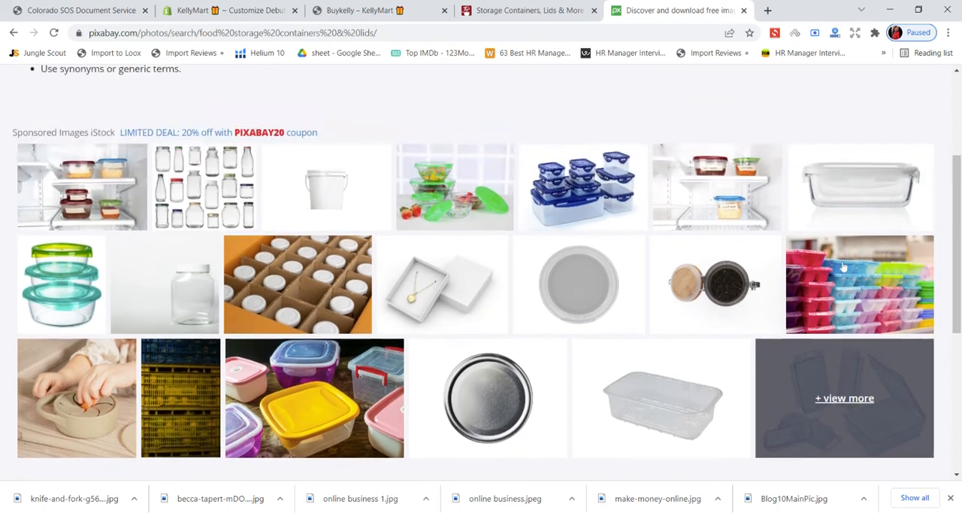
{"action": "left_click", "coordinate": [868, 376]}
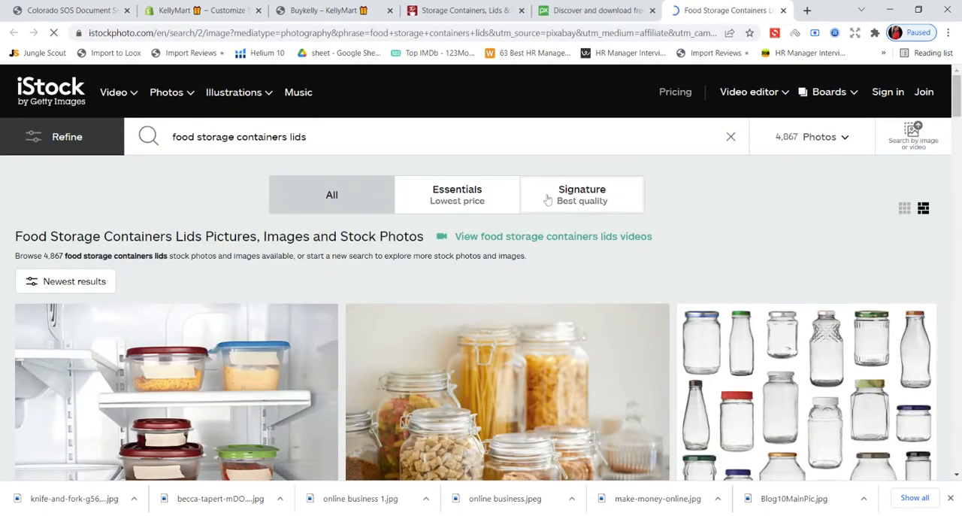
{"action": "scroll", "coordinate": [547, 202], "scroll_direction": "down", "scroll_amount": 2}
{"action": "scroll", "coordinate": [538, 215], "scroll_direction": "down", "scroll_amount": 1}
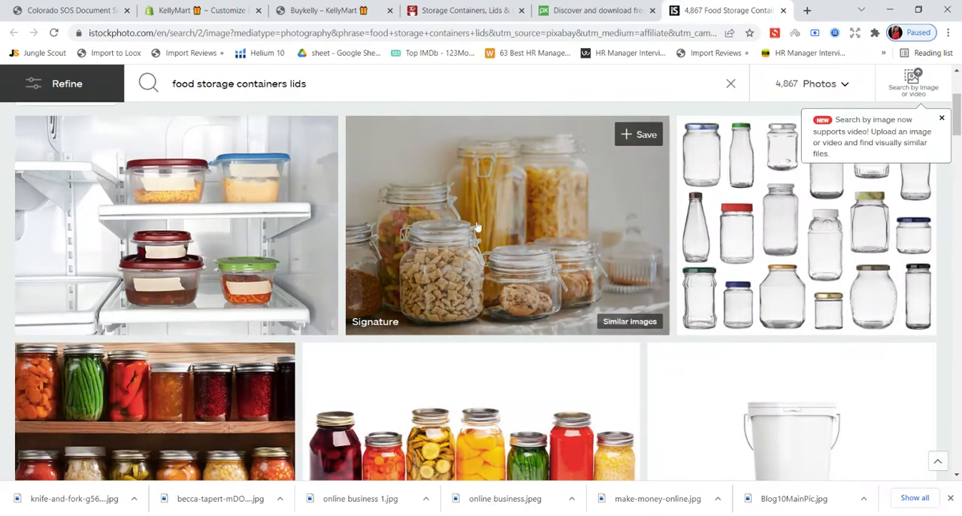
{"action": "scroll", "coordinate": [487, 227], "scroll_direction": "down", "scroll_amount": 1}
{"action": "scroll", "coordinate": [487, 227], "scroll_direction": "down", "scroll_amount": 2}
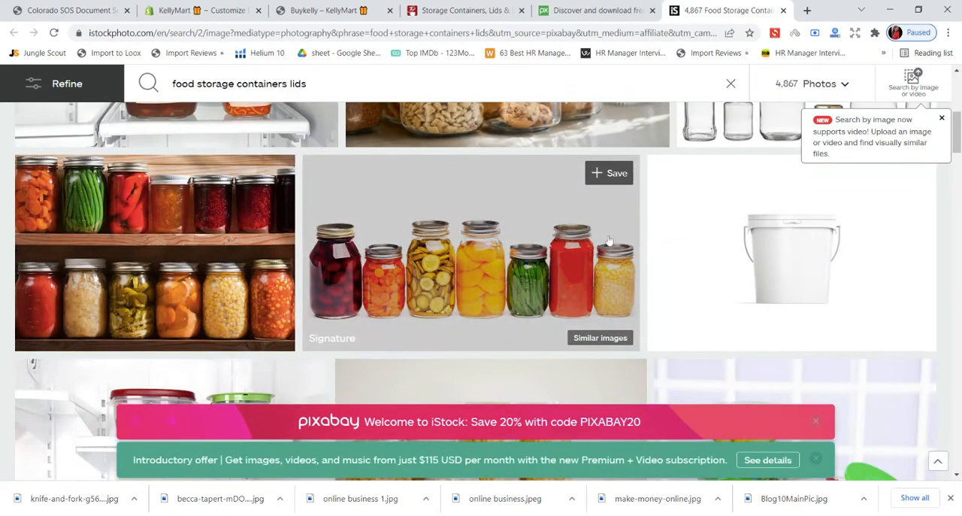
{"action": "scroll", "coordinate": [462, 221], "scroll_direction": "down", "scroll_amount": 3}
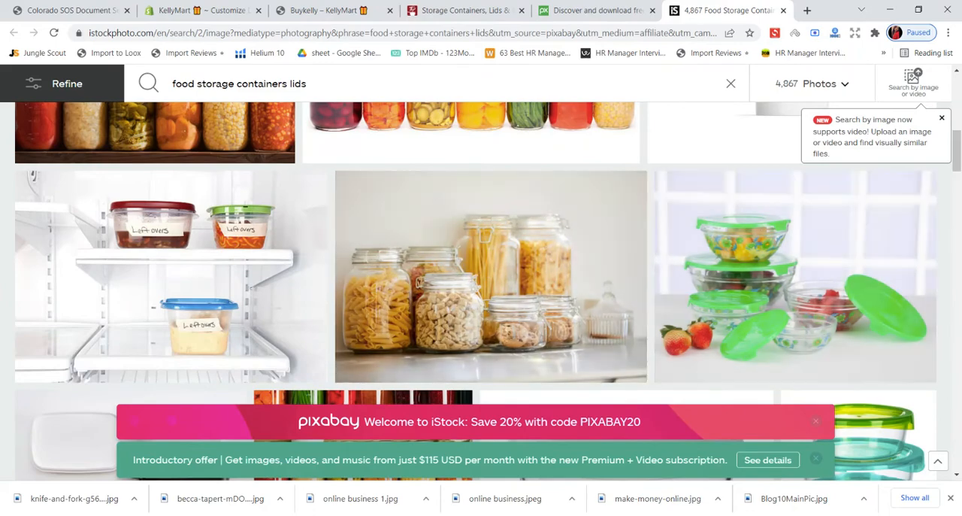
{"action": "scroll", "coordinate": [462, 225], "scroll_direction": "up", "scroll_amount": 5}
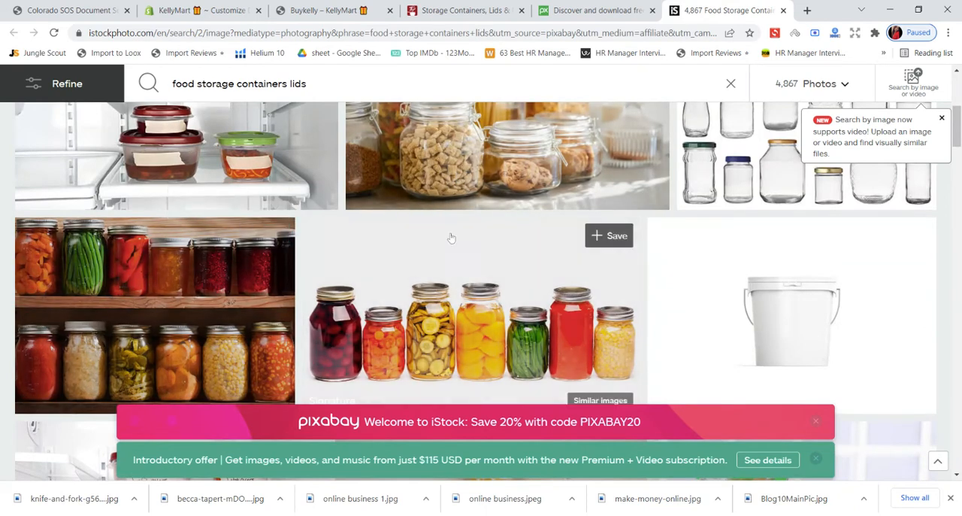
{"action": "scroll", "coordinate": [946, 202], "scroll_direction": "up", "scroll_amount": 2}
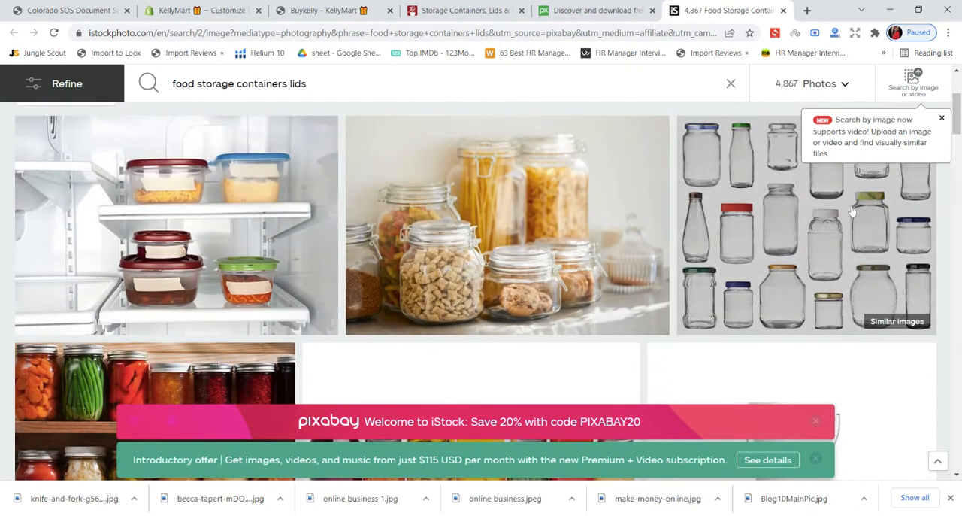
- View the iStock page for the photo of food in airtight jars, then close it and return to the Pixabay results
{"action": "left_click", "coordinate": [476, 178]}
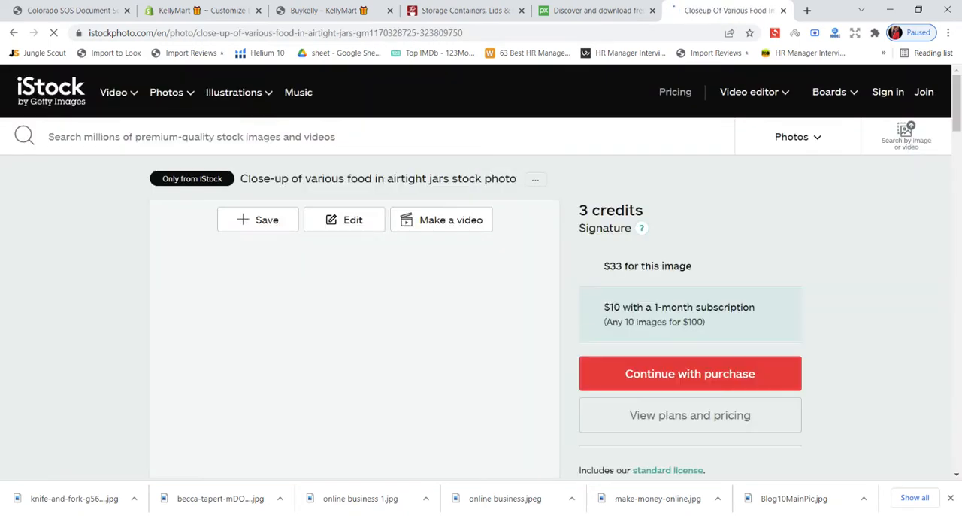
{"action": "left_click", "coordinate": [592, 12]}
{"action": "scroll", "coordinate": [464, 218], "scroll_direction": "down", "scroll_amount": 2}
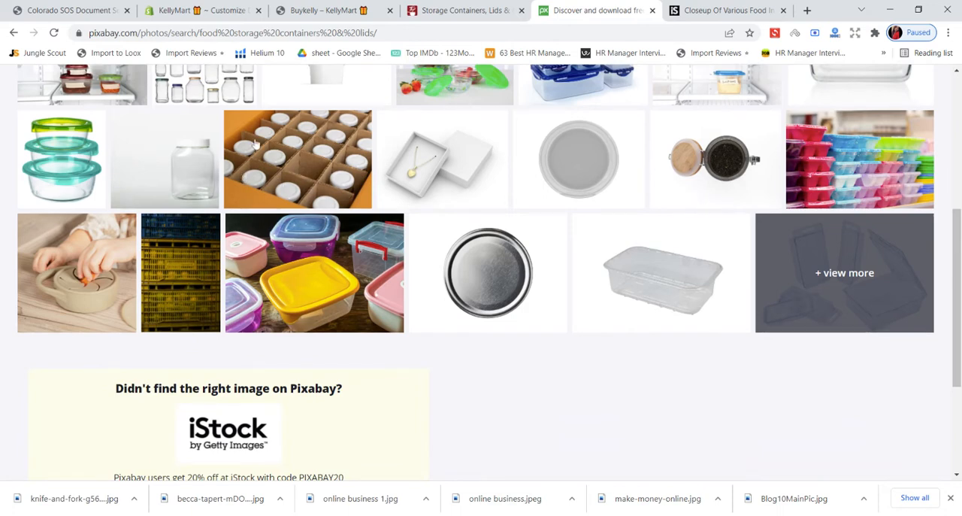
{"action": "left_click", "coordinate": [738, 17]}
{"action": "left_click", "coordinate": [783, 11]}
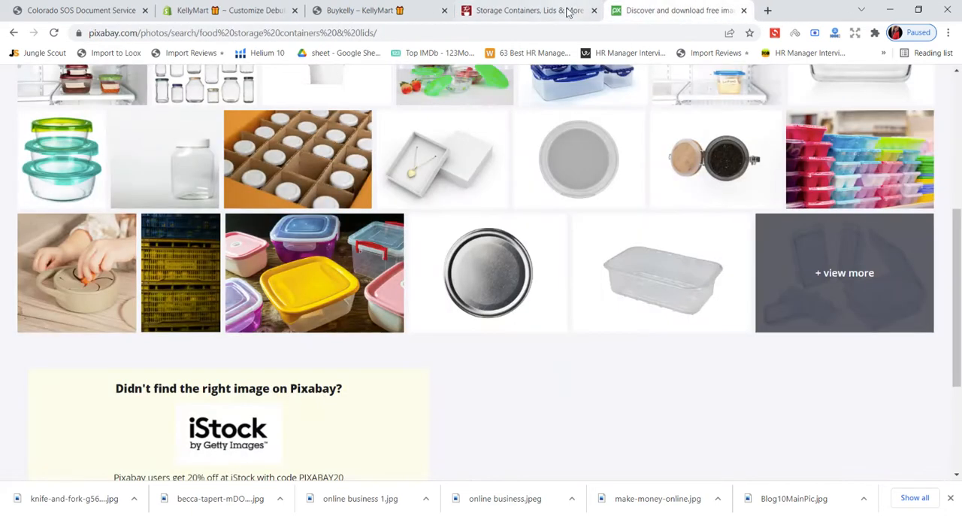
- Check the sponsored photos of stacked glass containers and green-lidded fridge containers, then close both iStock pages
{"action": "left_click", "coordinate": [191, 174]}
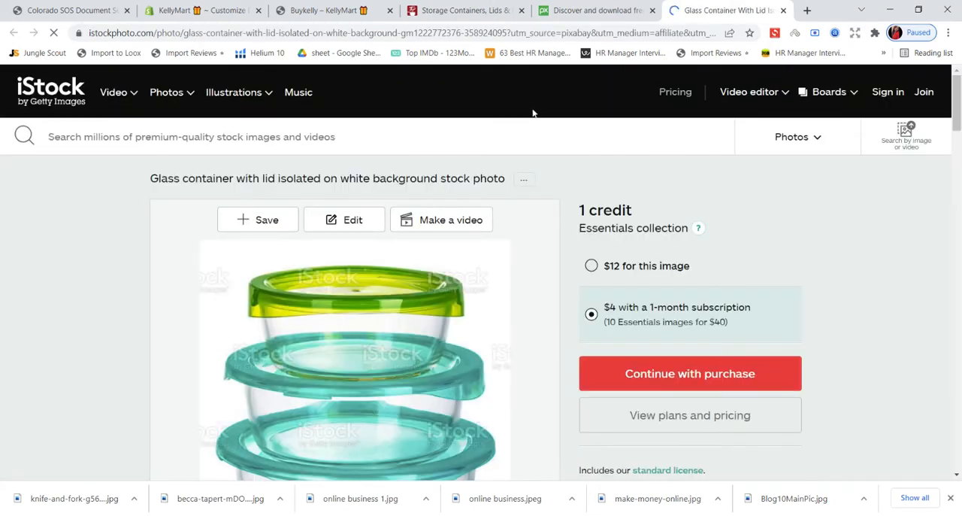
{"action": "left_click", "coordinate": [597, 10]}
{"action": "scroll", "coordinate": [511, 189], "scroll_direction": "up", "scroll_amount": 4}
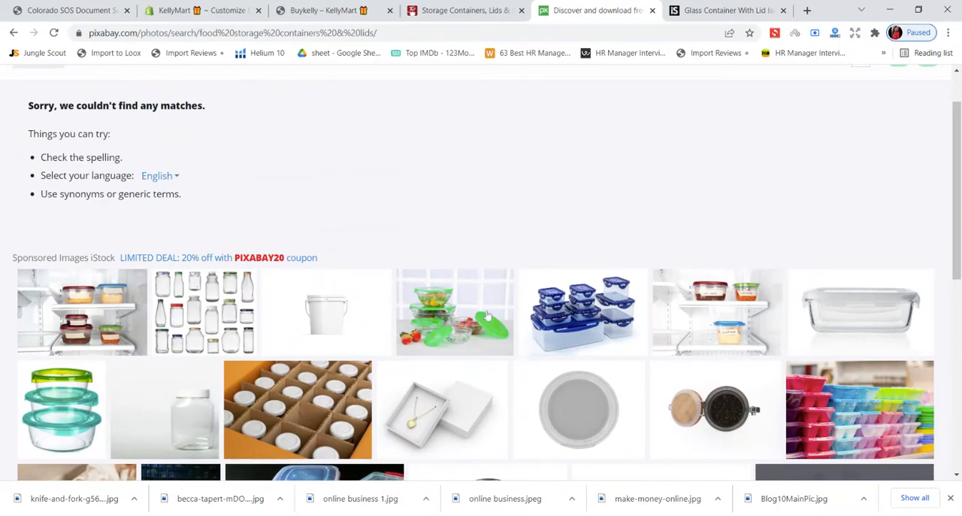
{"action": "left_click", "coordinate": [456, 308]}
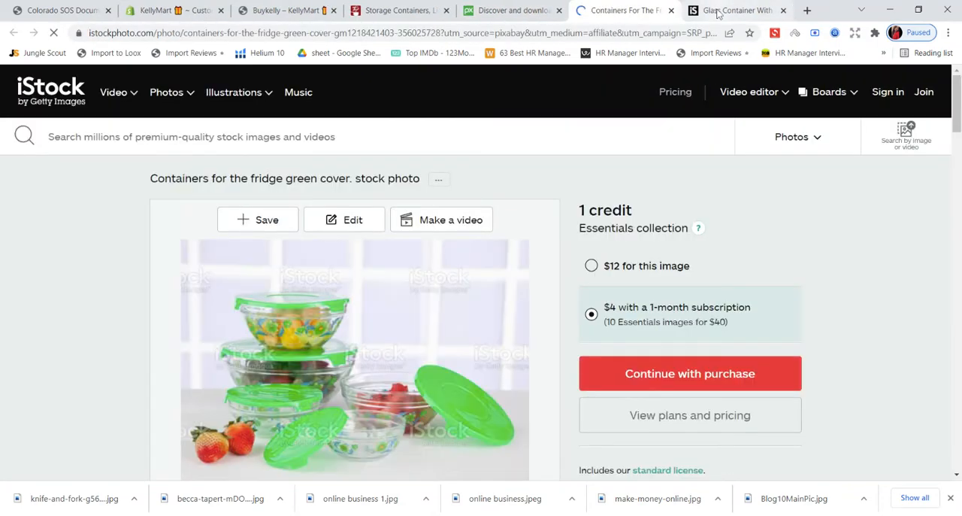
{"action": "left_click", "coordinate": [671, 10]}
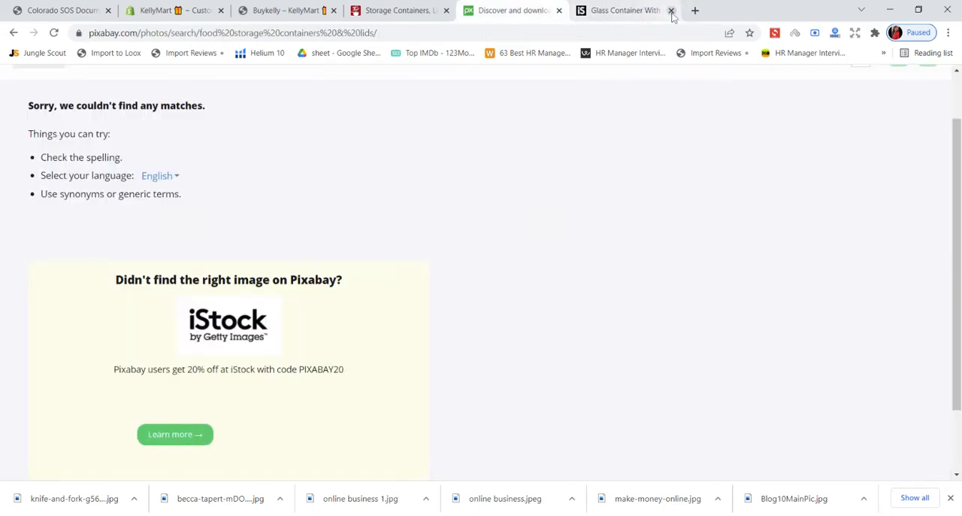
{"action": "left_click", "coordinate": [671, 11]}
- Search Google for "Food Storage Containers & Lids royalty free" and look through the results
{"action": "left_click", "coordinate": [547, 32]}
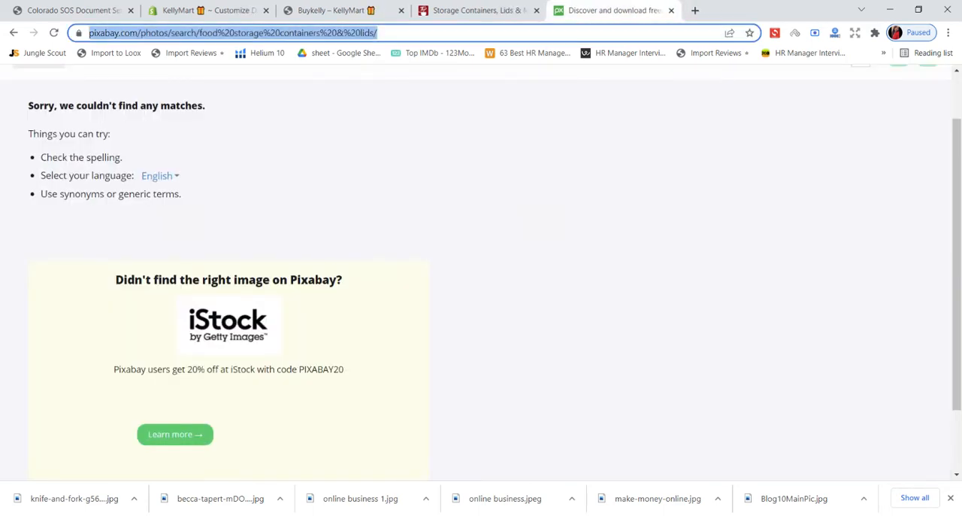
{"action": "type", "text": "Food Storage Containers & Lids"}
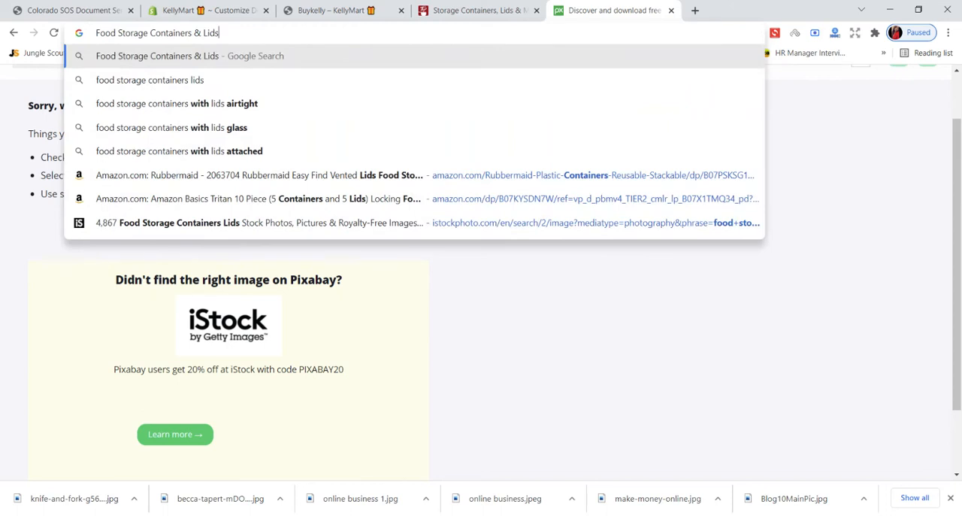
{"action": "type", "text": "royalty"}
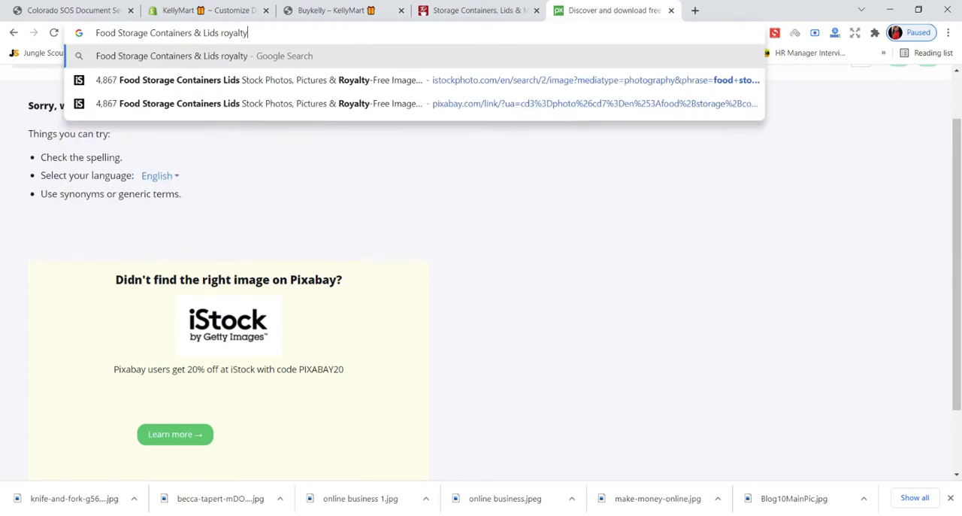
{"action": "type", "text": " free"}
{"action": "key", "text": "Return"}
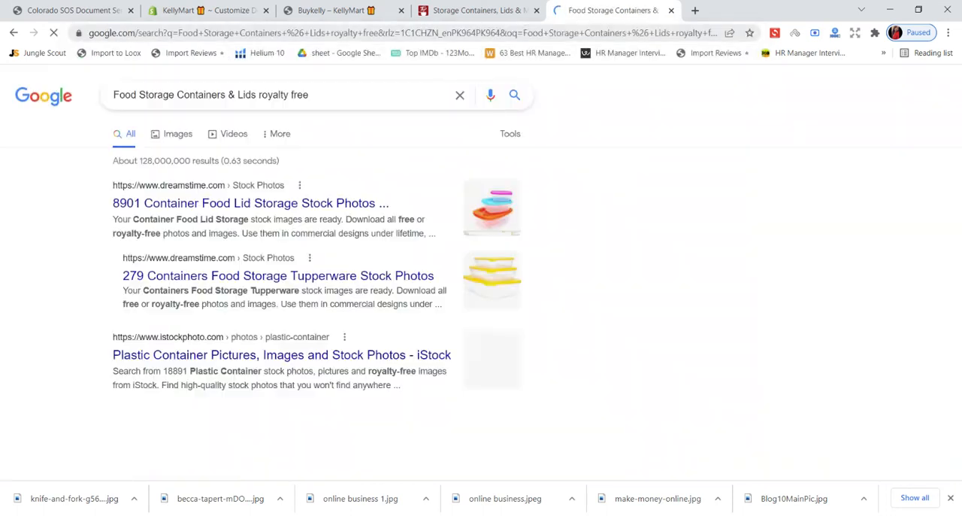
{"action": "scroll", "coordinate": [449, 116], "scroll_direction": "down", "scroll_amount": 1}
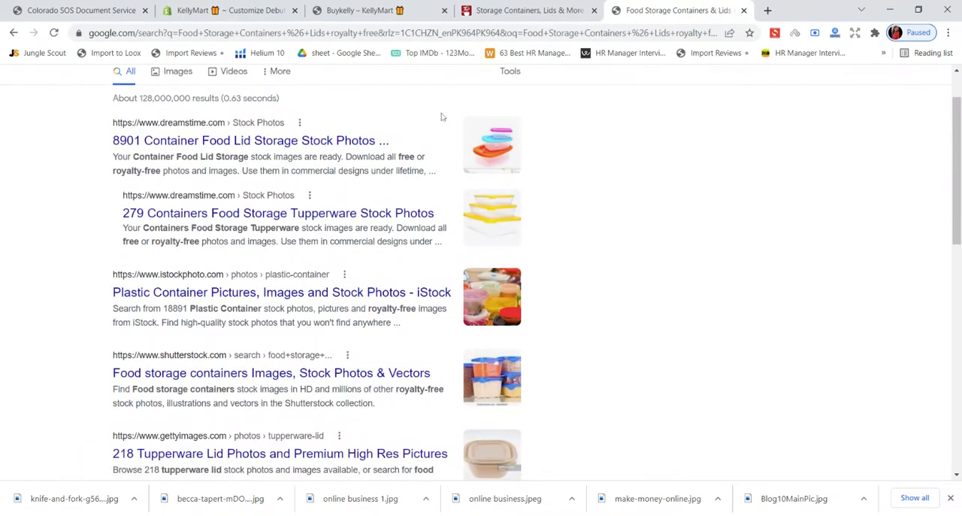
{"action": "scroll", "coordinate": [271, 118], "scroll_direction": "down", "scroll_amount": 3}
{"action": "scroll", "coordinate": [269, 113], "scroll_direction": "up", "scroll_amount": 4}
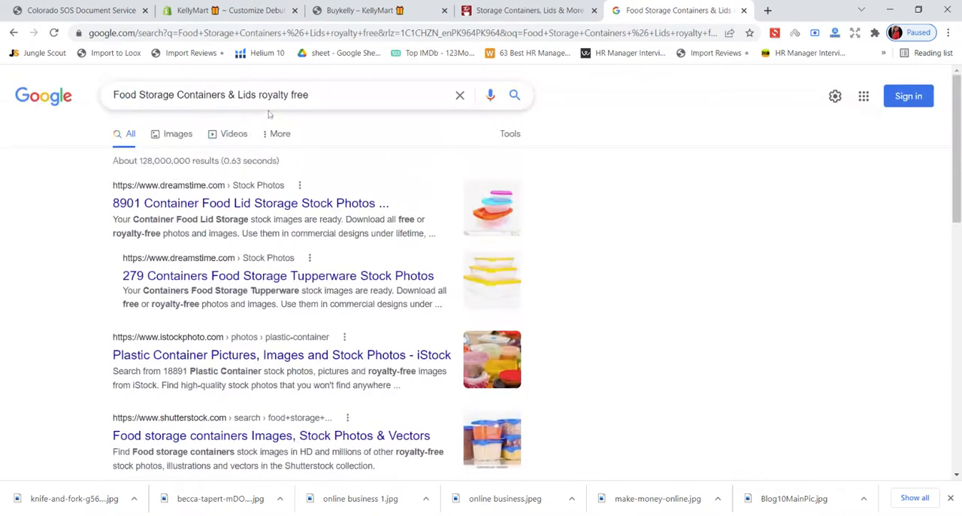
- Change the Google search to "Food Storage royalty free images" and run it
{"action": "left_click", "coordinate": [311, 95]}
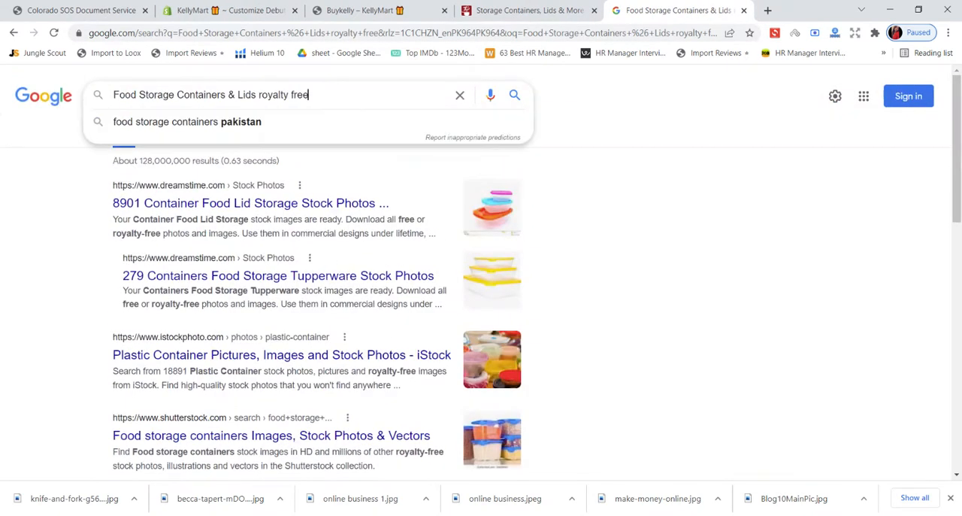
{"action": "key", "text": "BackSpace"}
{"action": "key", "text": "BackSpace"}
{"action": "key", "text": "BackSpace"}
{"action": "key", "text": "BackSpace"}
{"action": "key", "text": "BackSpace"}
{"action": "key", "text": "BackSpace"}
{"action": "key", "text": "BackSpace"}
{"action": "key", "text": "BackSpace"}
{"action": "key", "text": "BackSpace"}
{"action": "key", "text": "BackSpace"}
{"action": "key", "text": "BackSpace"}
{"action": "key", "text": "BackSpace"}
{"action": "key", "text": "BackSpace"}
{"action": "key", "text": "BackSpace"}
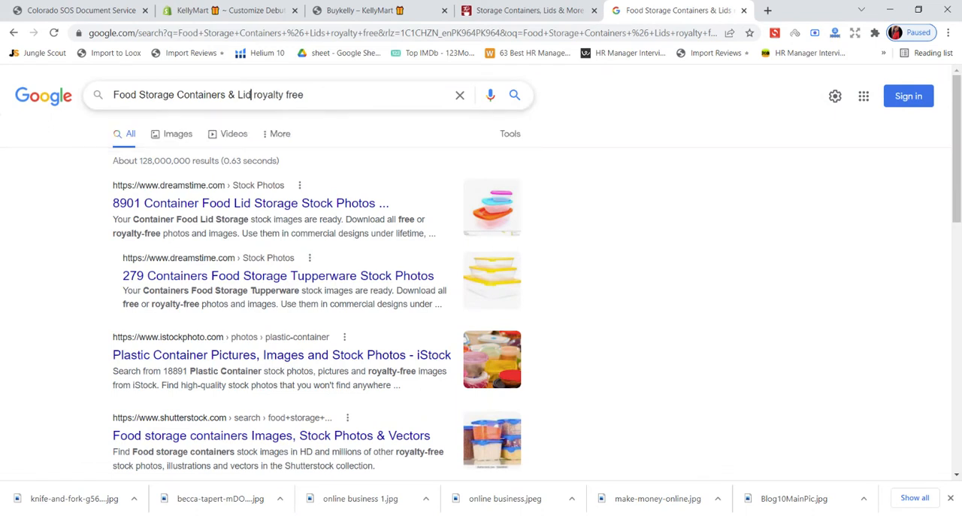
{"action": "key", "text": "BackSpace"}
{"action": "key", "text": "BackSpace"}
{"action": "key", "text": "BackSpace"}
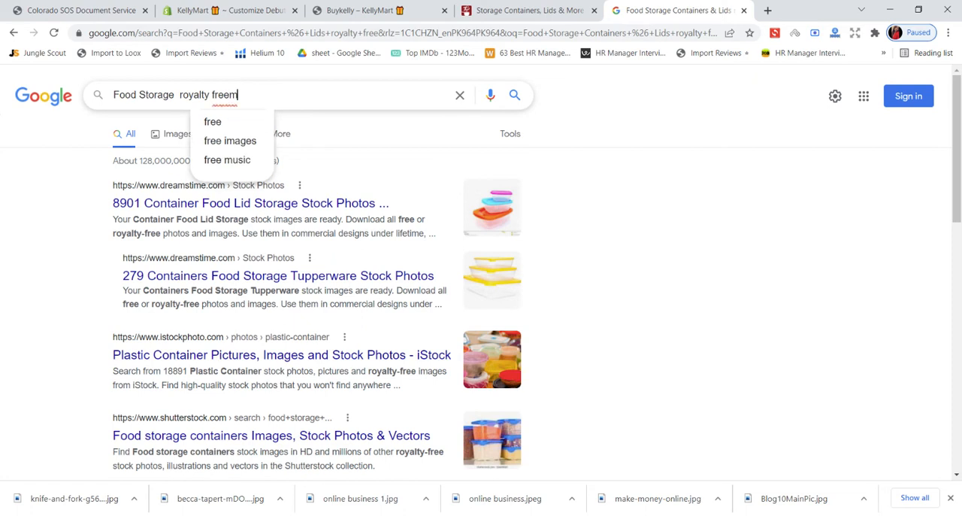
{"action": "type", "text": "imag"}
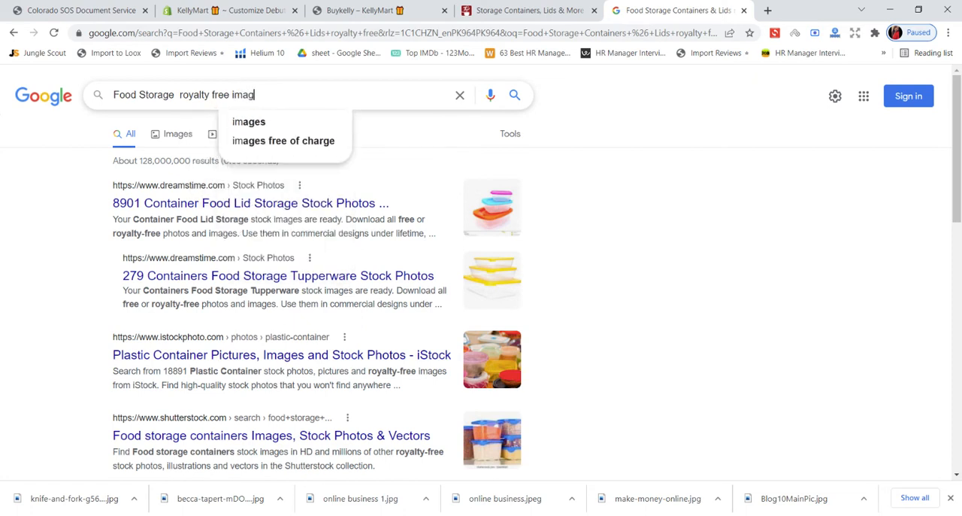
{"action": "type", "text": "es"}
{"action": "key", "text": "Return"}
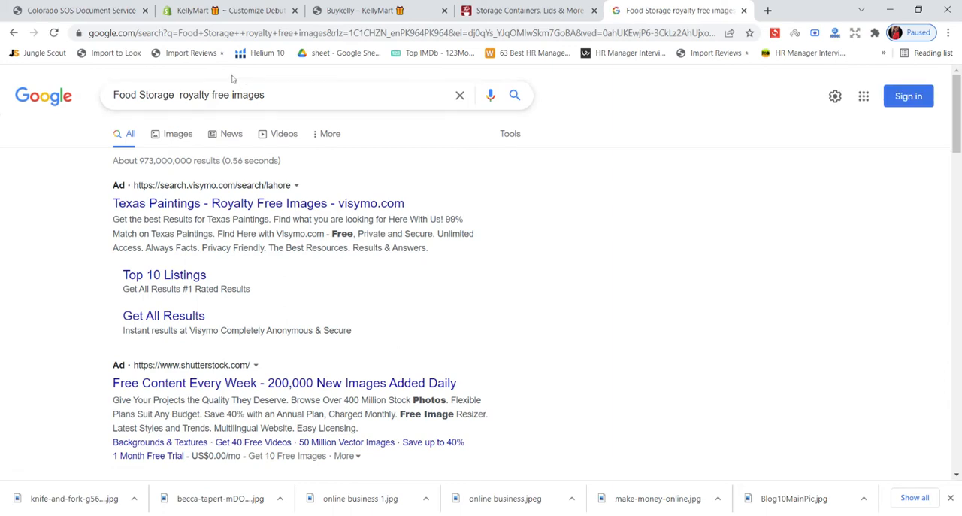
- Open the Shutterstock ad result and search its images for "Food Storage Containers & Lids"
{"action": "scroll", "coordinate": [243, 229], "scroll_direction": "down", "scroll_amount": 3}
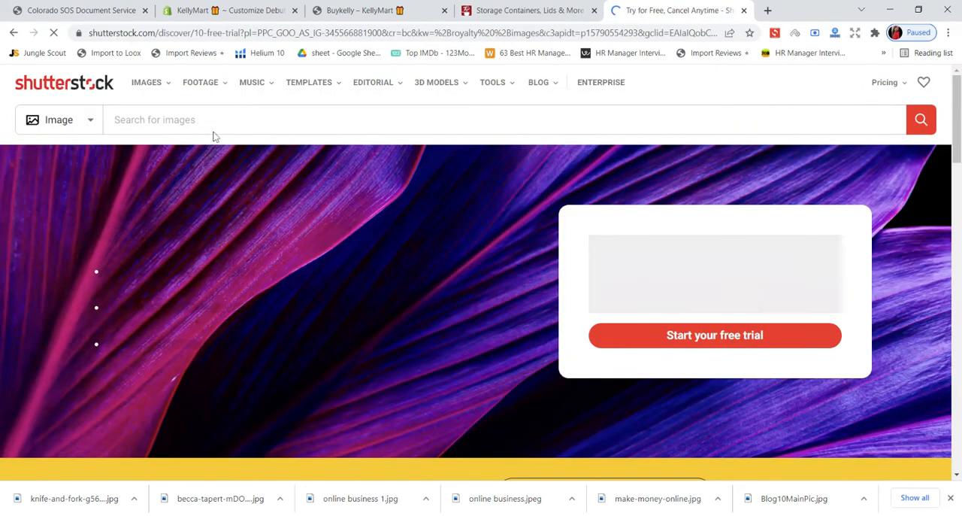
{"action": "scroll", "coordinate": [247, 200], "scroll_direction": "down", "scroll_amount": 5}
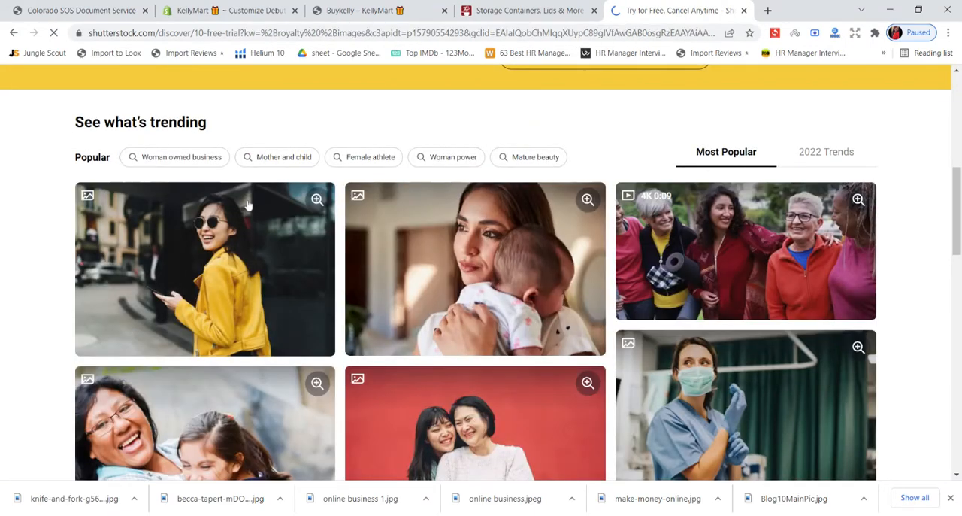
{"action": "scroll", "coordinate": [291, 151], "scroll_direction": "up", "scroll_amount": 6}
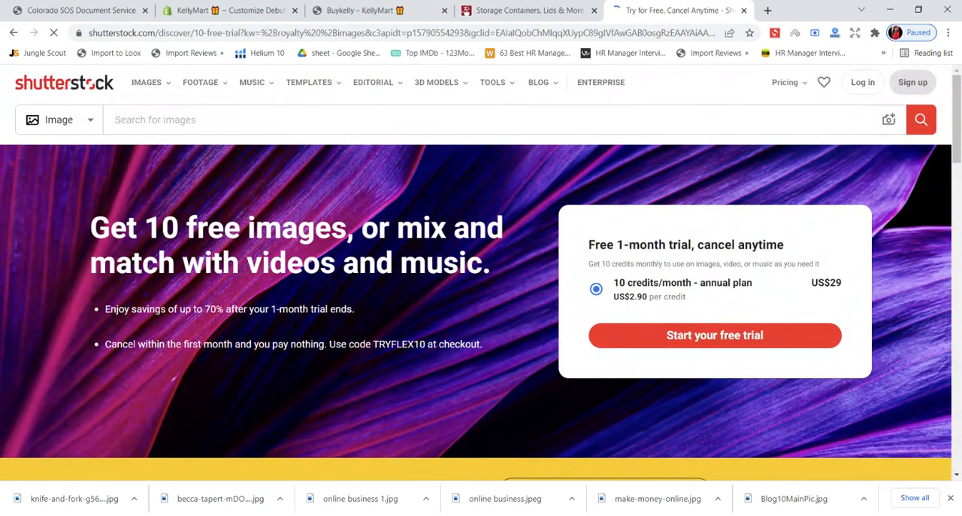
{"action": "left_click", "coordinate": [225, 120]}
{"action": "type", "text": "Food Storage Containers & Lids"}
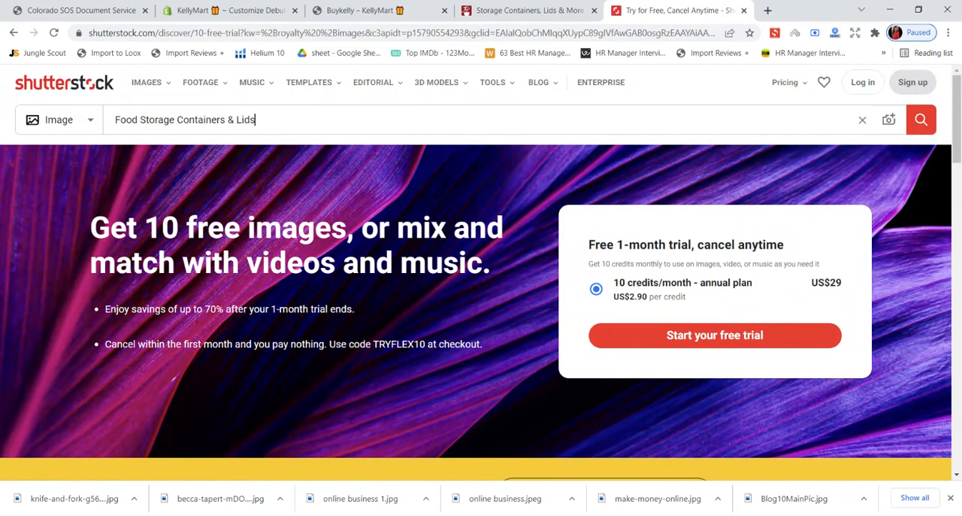
{"action": "key", "text": "Return"}
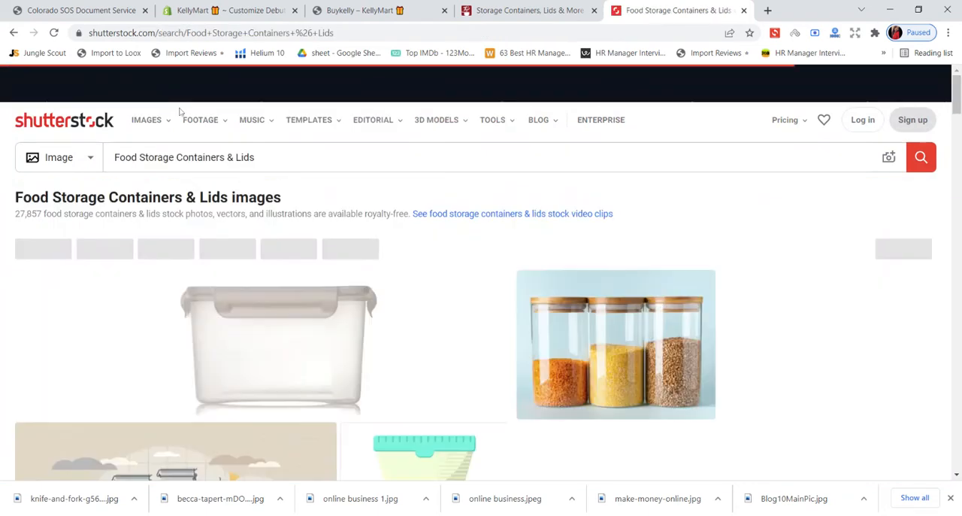
- Open the photo of three grain-filled glass jars, examine its download options and preview, and open the related angled shot
{"action": "scroll", "coordinate": [180, 120], "scroll_direction": "down", "scroll_amount": 1}
{"action": "mouse_move", "coordinate": [300, 186]}
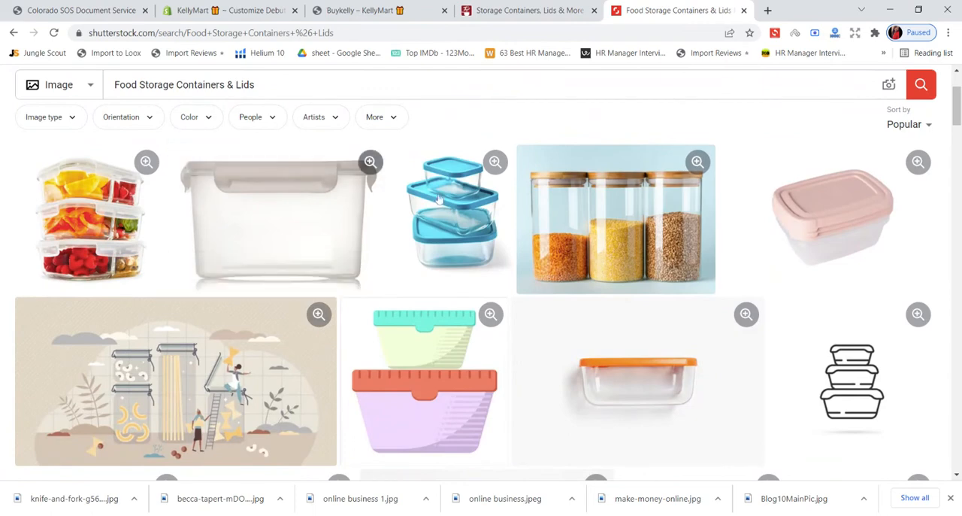
{"action": "left_click", "coordinate": [607, 207]}
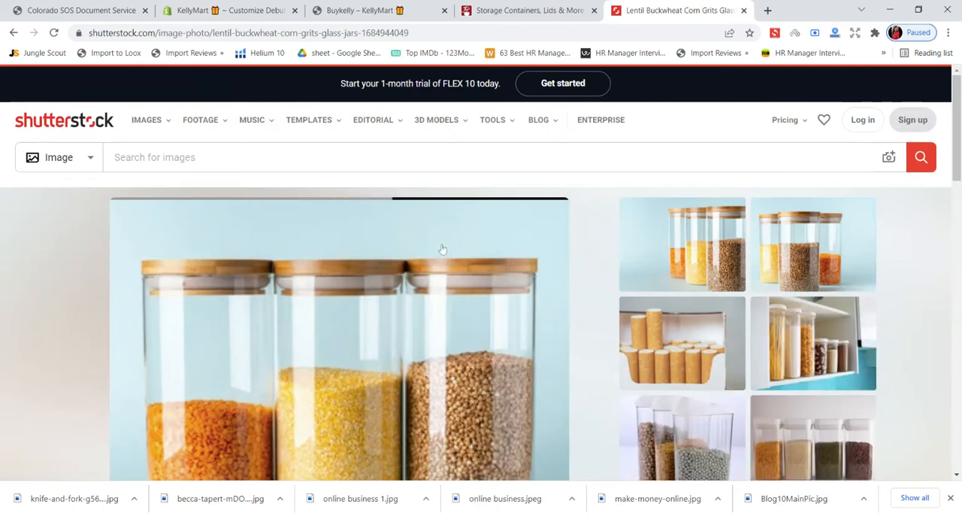
{"action": "scroll", "coordinate": [440, 247], "scroll_direction": "down", "scroll_amount": 1}
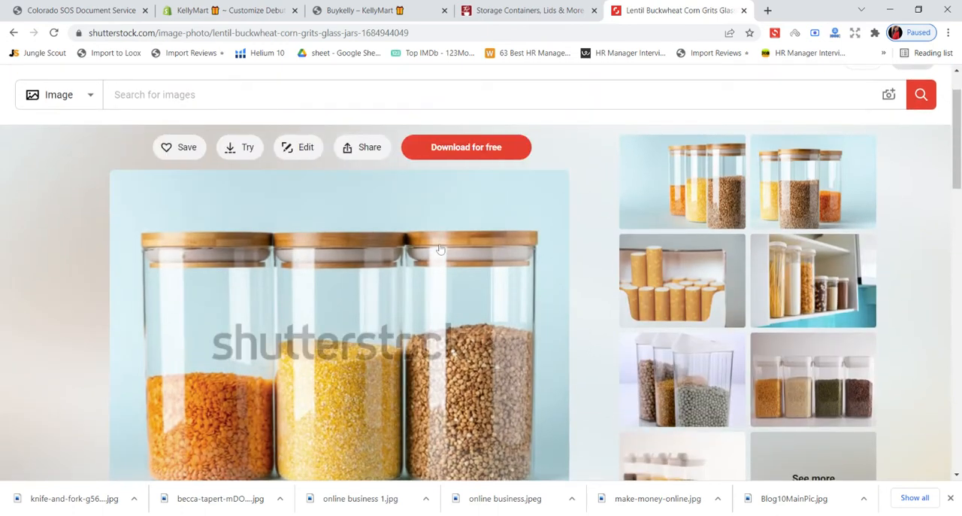
{"action": "scroll", "coordinate": [440, 249], "scroll_direction": "down", "scroll_amount": 1}
{"action": "mouse_move", "coordinate": [639, 109]}
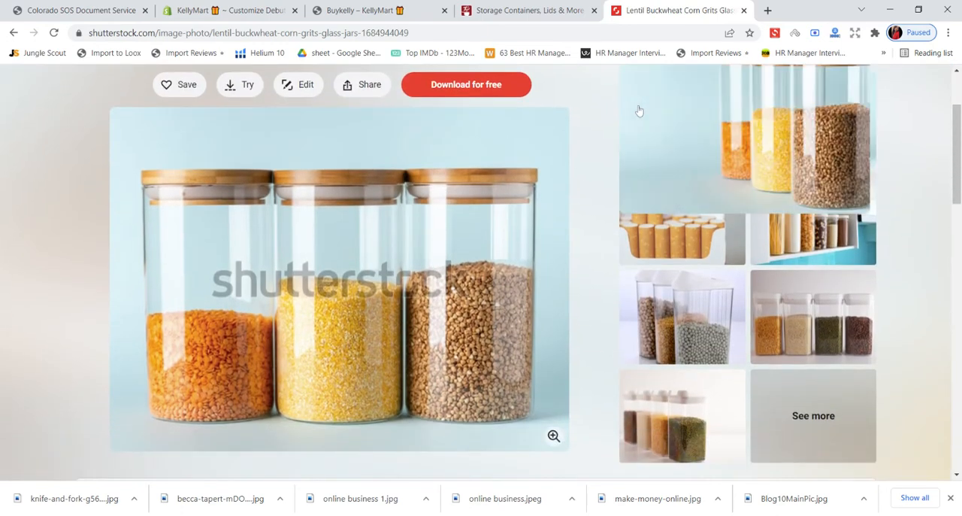
{"action": "scroll", "coordinate": [639, 115], "scroll_direction": "up", "scroll_amount": 2}
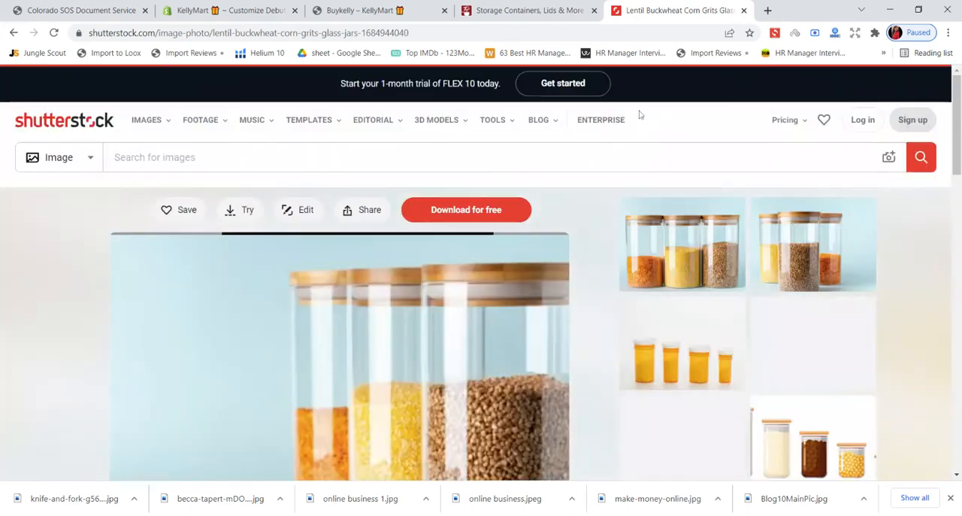
- Look over the angled jar photo's page, then leave Shutterstock and return to the Google results for "Food Storage royalty free images"
{"action": "scroll", "coordinate": [633, 131], "scroll_direction": "down", "scroll_amount": 3}
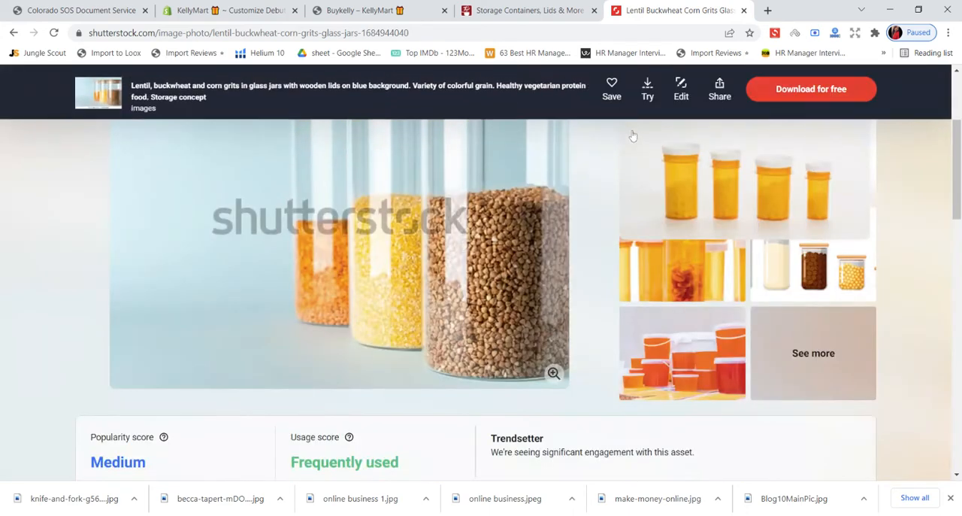
{"action": "scroll", "coordinate": [632, 136], "scroll_direction": "up", "scroll_amount": 3}
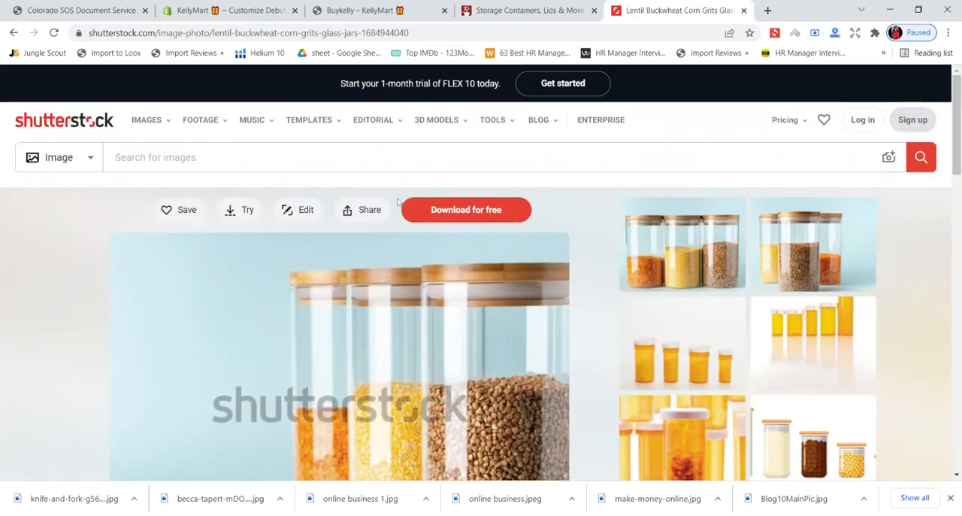
{"action": "left_click", "coordinate": [13, 33]}
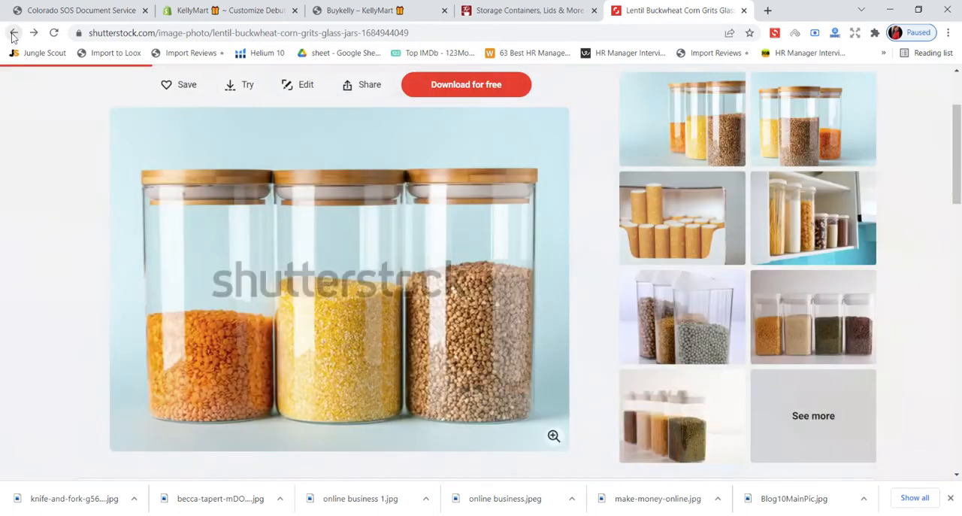
{"action": "left_click", "coordinate": [13, 33]}
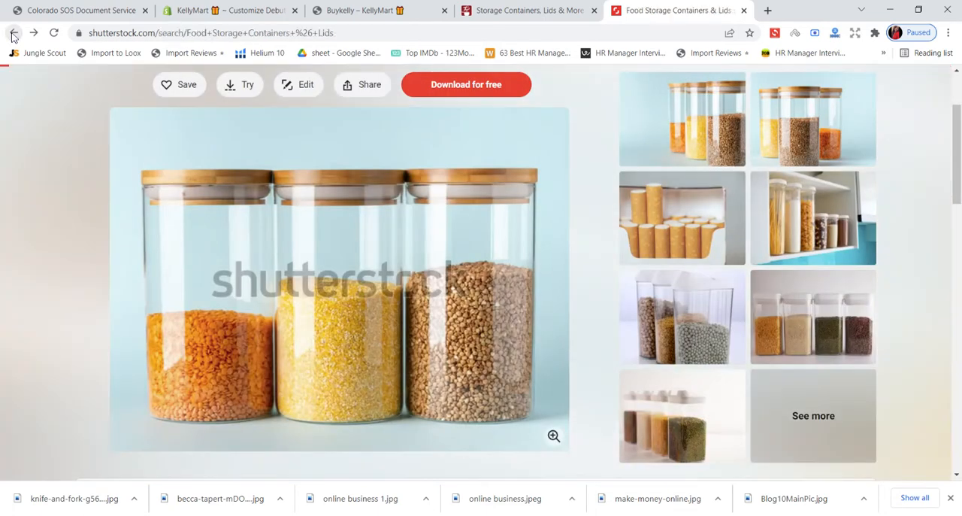
{"action": "left_click", "coordinate": [13, 33]}
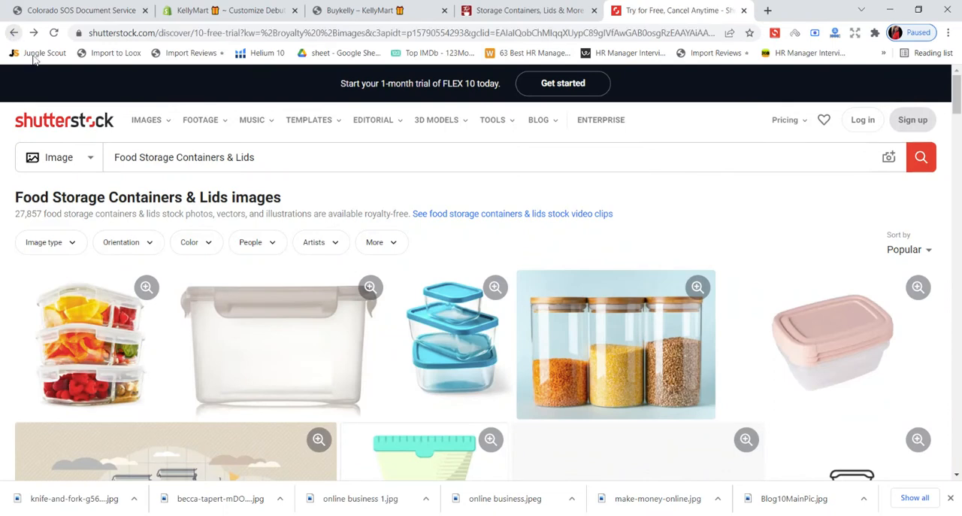
{"action": "left_click", "coordinate": [13, 33]}
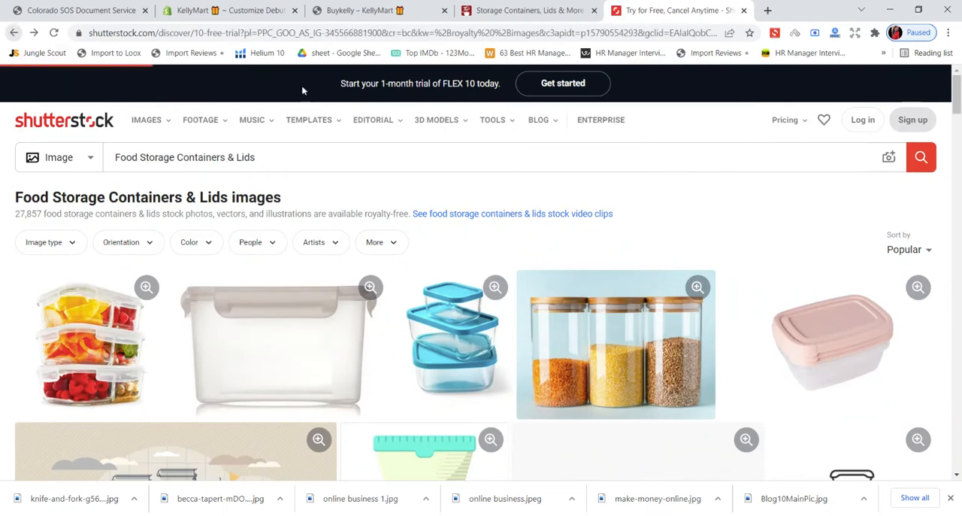
{"action": "mouse_move", "coordinate": [501, 141]}
{"action": "left_click", "coordinate": [526, 10]}
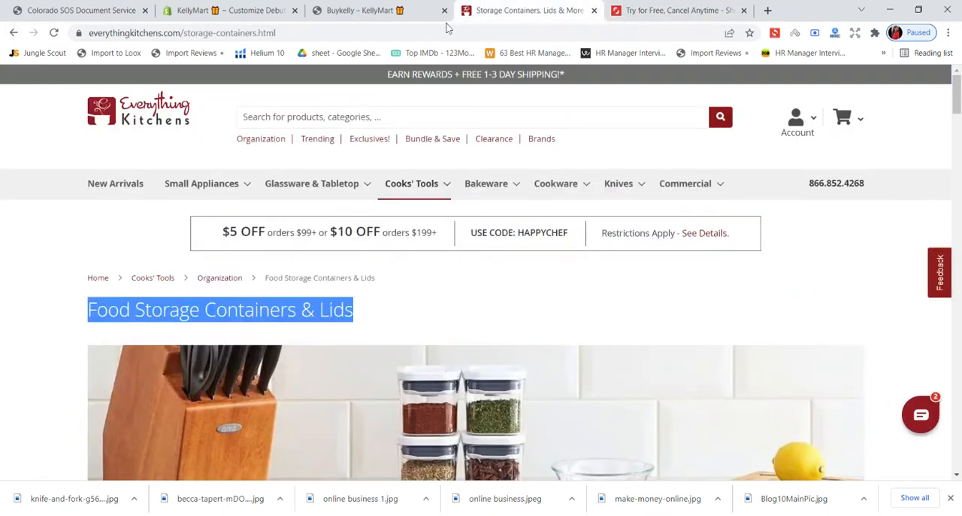
{"action": "left_click", "coordinate": [663, 8]}
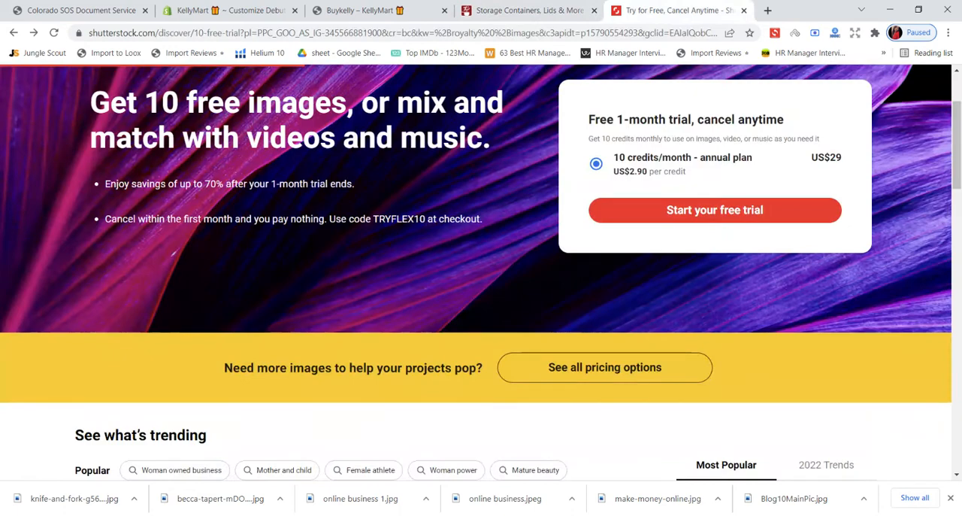
{"action": "left_click", "coordinate": [14, 33]}
- Browse the Google results and open Unsplash's "Food Storage Pictures | Download Free Images" page
{"action": "scroll", "coordinate": [222, 224], "scroll_direction": "down", "scroll_amount": 6}
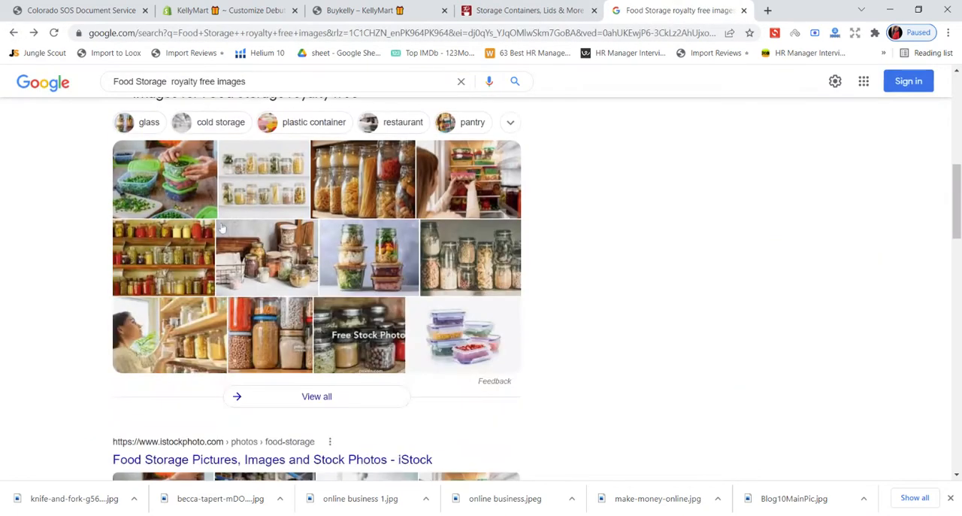
{"action": "scroll", "coordinate": [222, 224], "scroll_direction": "down", "scroll_amount": 3}
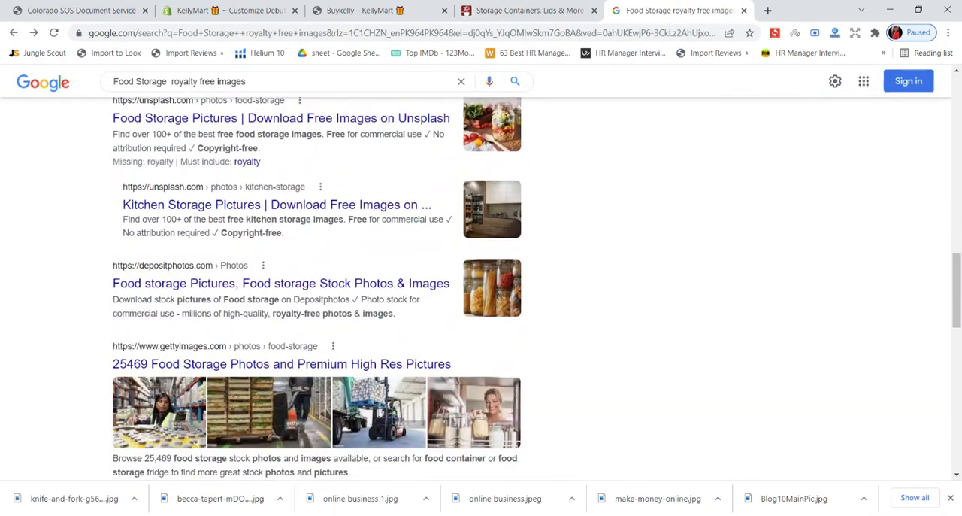
{"action": "scroll", "coordinate": [212, 248], "scroll_direction": "up", "scroll_amount": 2}
{"action": "left_click", "coordinate": [213, 248]}
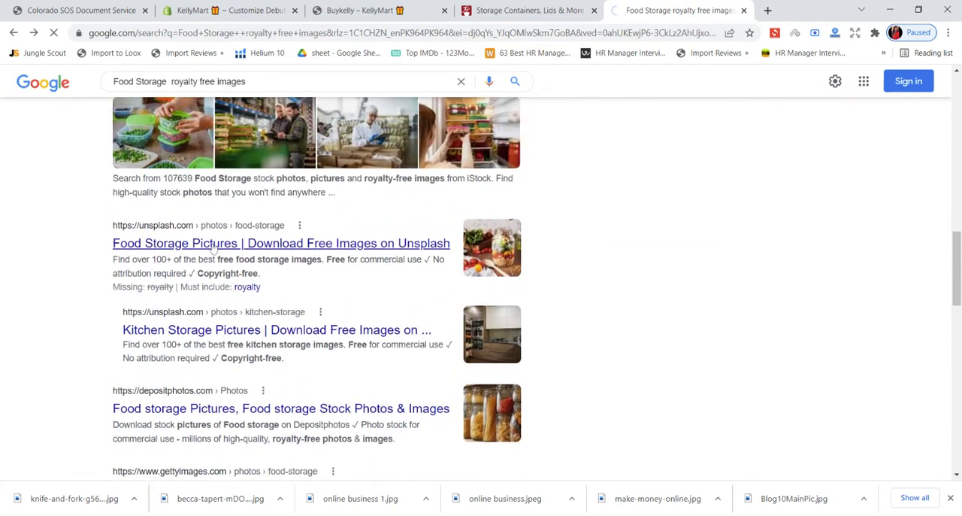
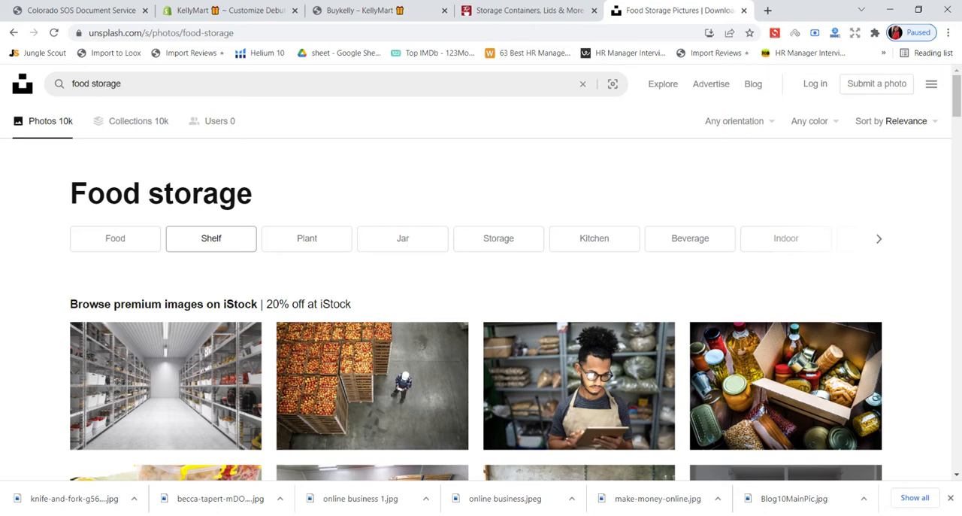
- Find the Unsplash photo of colorful food containers stacked in a refrigerator, download it free, and close its preview
{"action": "scroll", "coordinate": [247, 150], "scroll_direction": "down", "scroll_amount": 3}
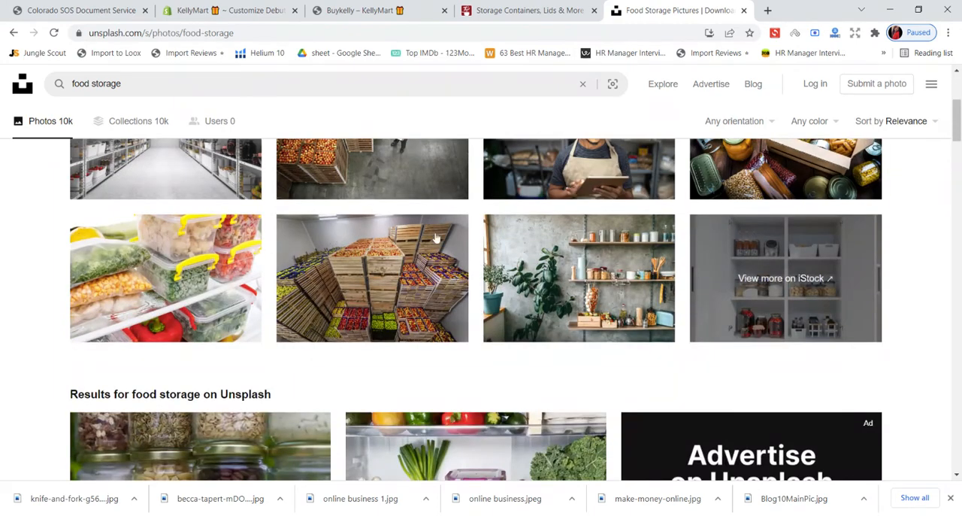
{"action": "scroll", "coordinate": [541, 230], "scroll_direction": "down", "scroll_amount": 3}
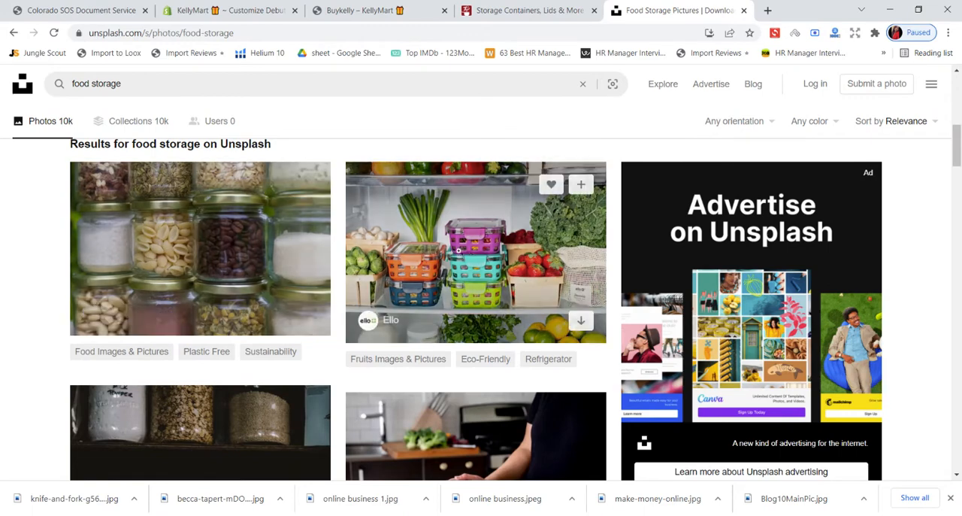
{"action": "left_click", "coordinate": [471, 250]}
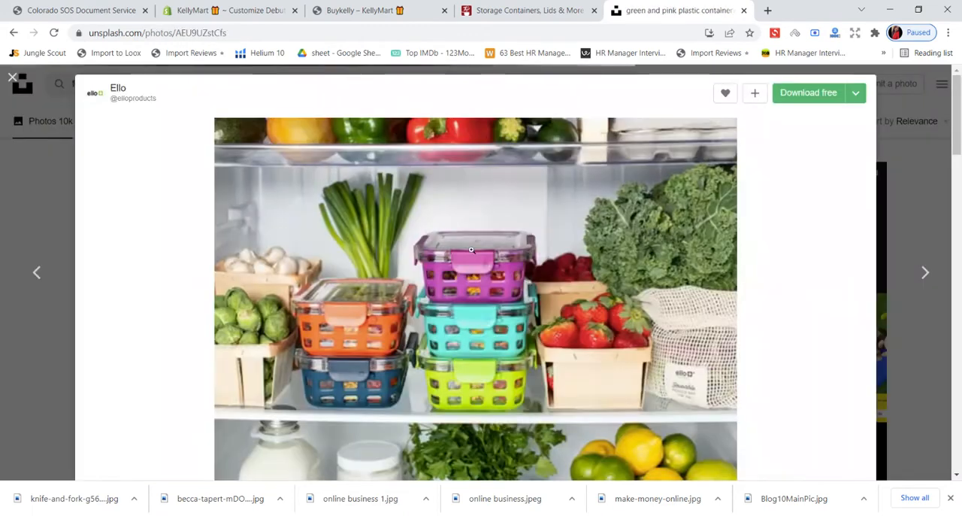
{"action": "left_click", "coordinate": [798, 99]}
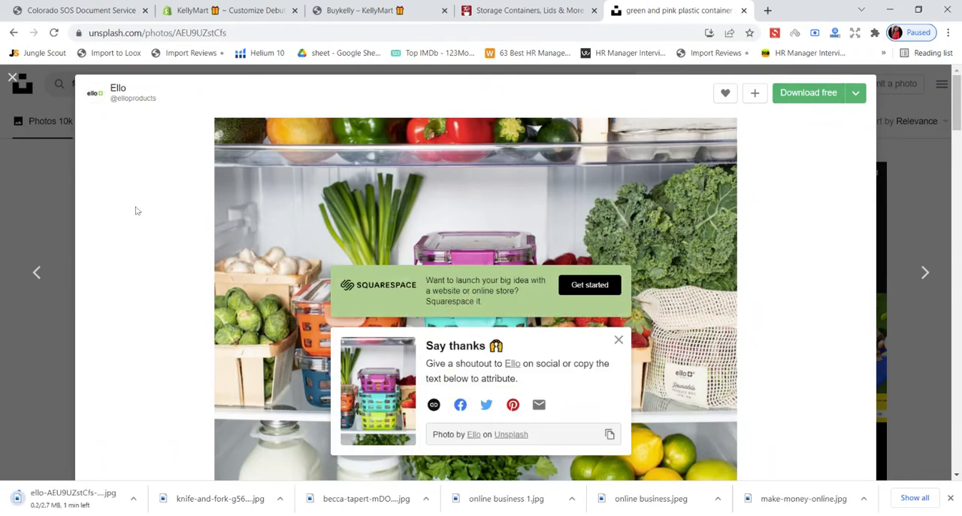
{"action": "left_click", "coordinate": [13, 78]}
- Open the Unsplash photo of assorted glass jars of fermented foods, inspect it enlarged, and download it free
{"action": "scroll", "coordinate": [286, 240], "scroll_direction": "down", "scroll_amount": 4}
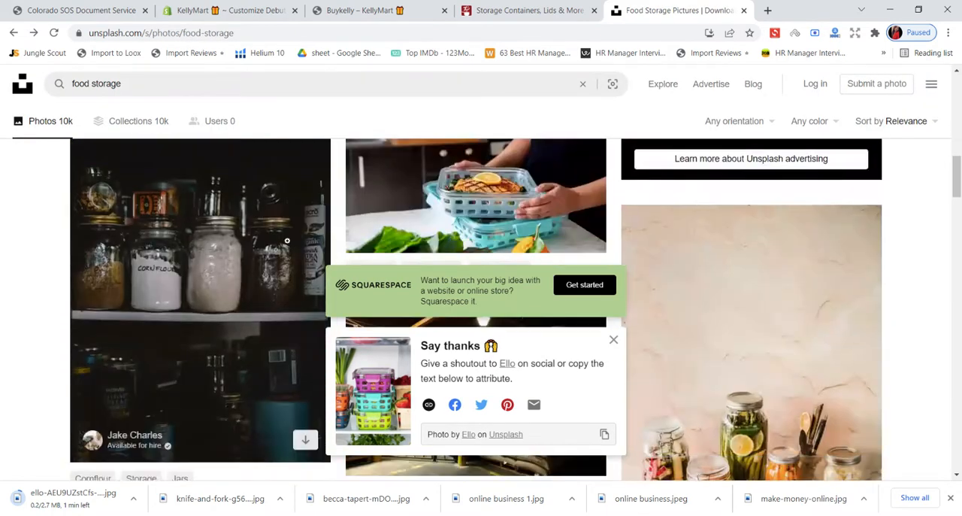
{"action": "scroll", "coordinate": [645, 235], "scroll_direction": "down", "scroll_amount": 2}
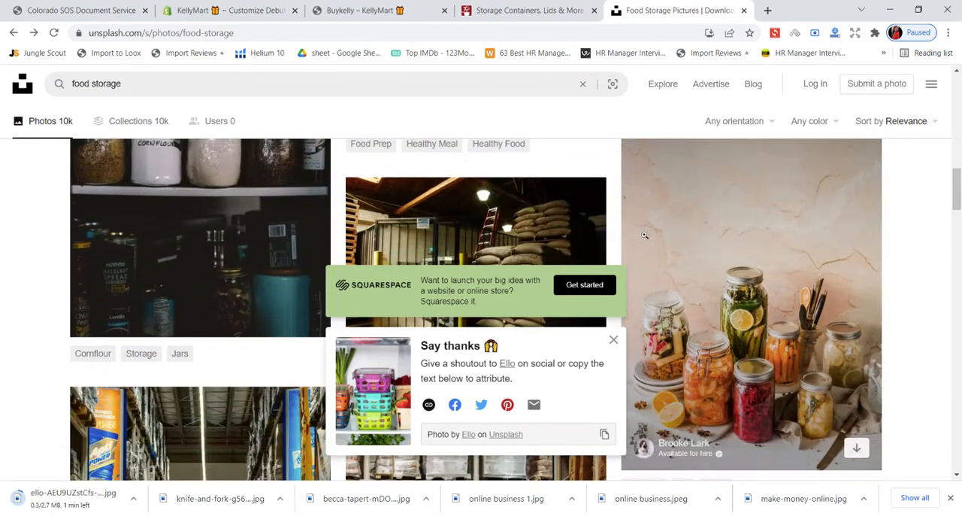
{"action": "left_click", "coordinate": [740, 218]}
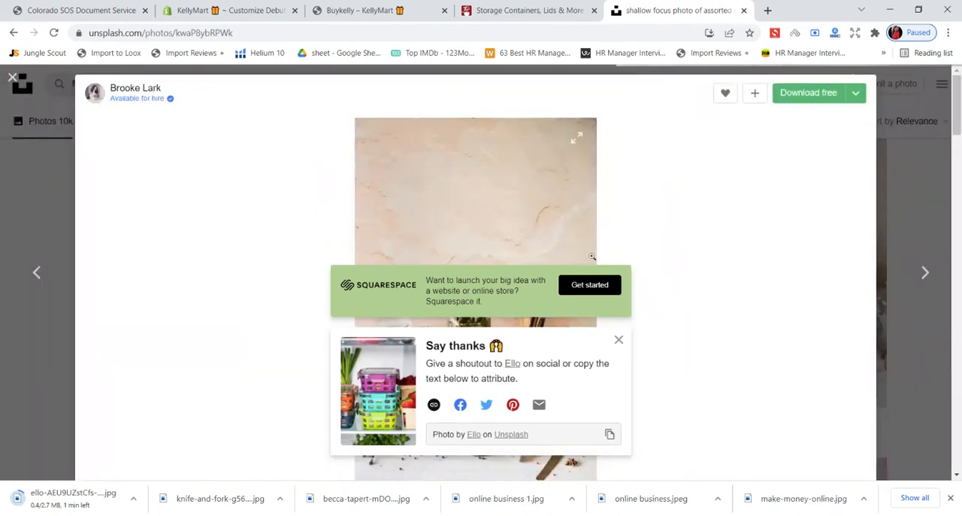
{"action": "left_click", "coordinate": [619, 341]}
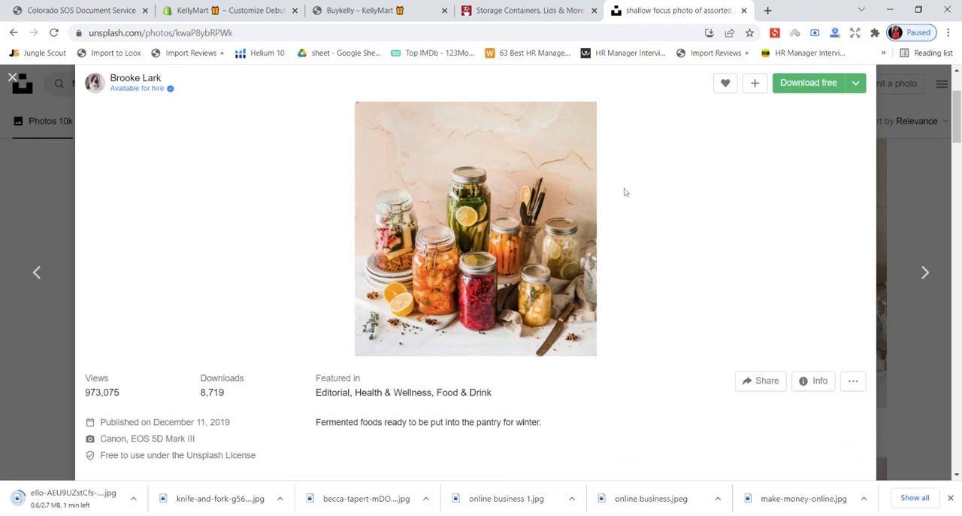
{"action": "left_click", "coordinate": [438, 167]}
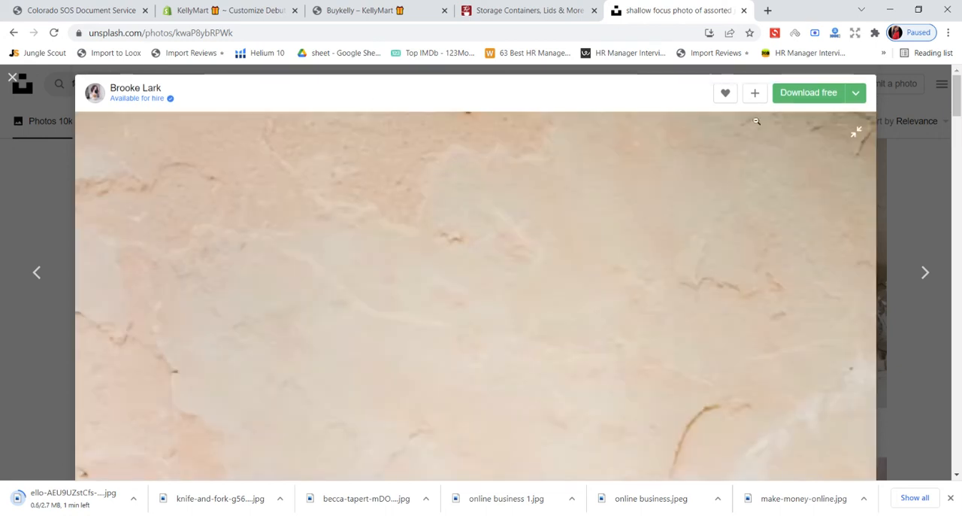
{"action": "left_click", "coordinate": [408, 211]}
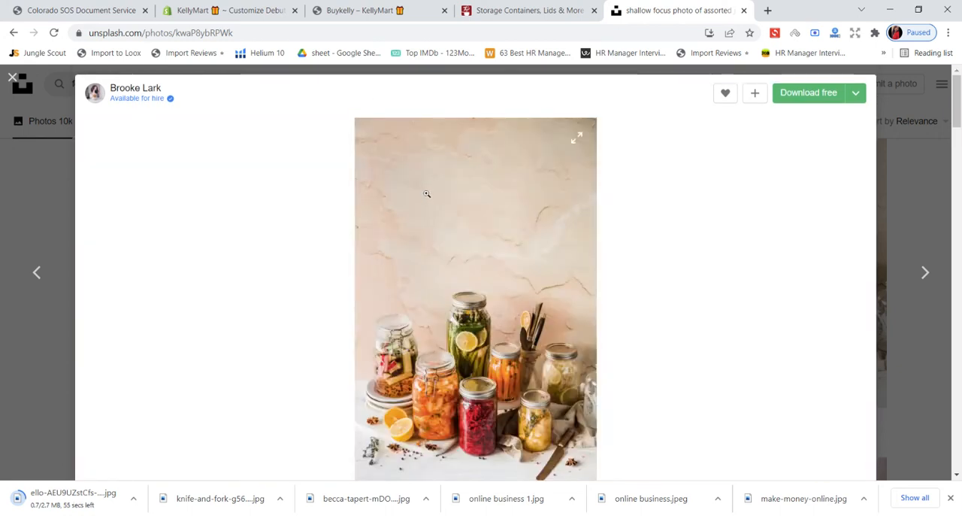
{"action": "left_click", "coordinate": [811, 93]}
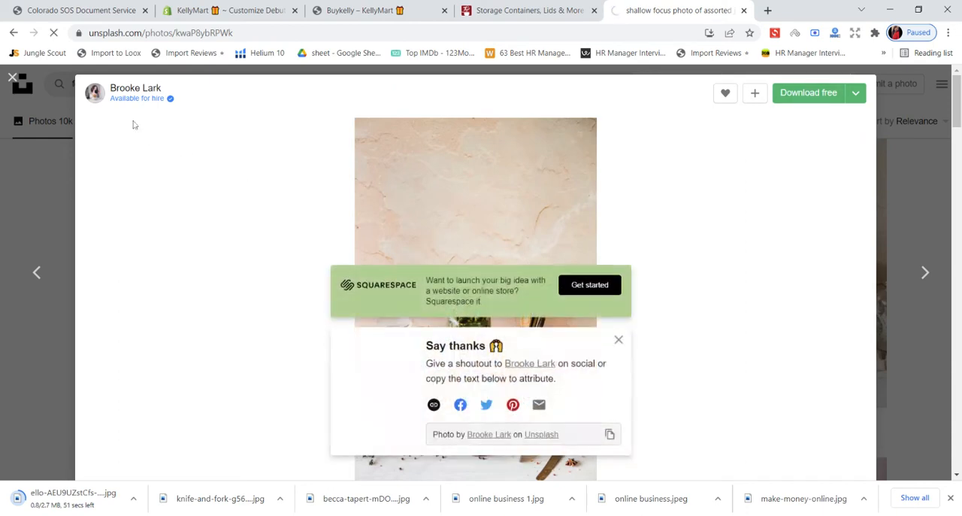
- Check the empty image column in the theme editor and look over Everything Kitchens' food storage category page
{"action": "left_click", "coordinate": [288, 13]}
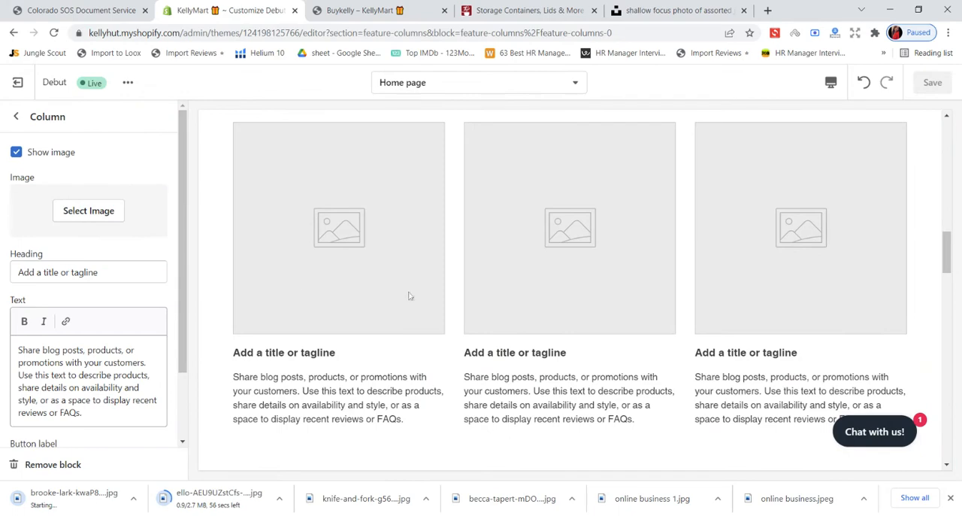
{"action": "left_click", "coordinate": [529, 9]}
{"action": "mouse_move", "coordinate": [554, 183]}
{"action": "scroll", "coordinate": [532, 197], "scroll_direction": "down", "scroll_amount": 3}
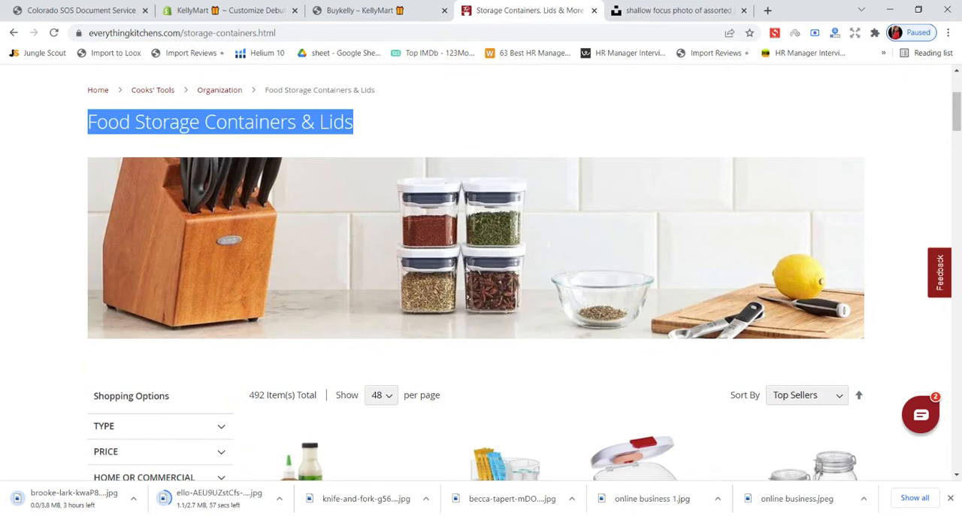
{"action": "scroll", "coordinate": [379, 144], "scroll_direction": "down", "scroll_amount": 3}
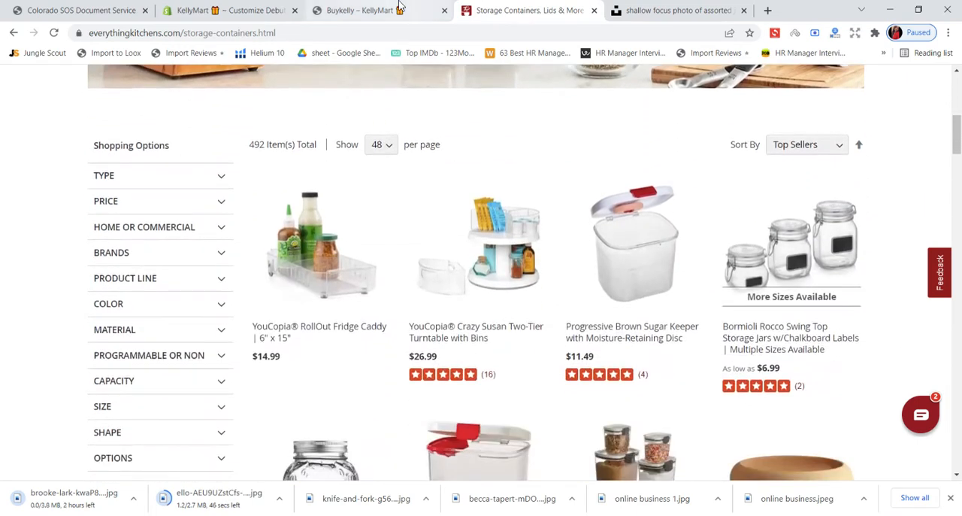
{"action": "left_click", "coordinate": [361, 10]}
- In the Shopify theme editor, replace the first column's heading with "Food Storage Containers & Lids" and save
{"action": "left_click", "coordinate": [218, 11]}
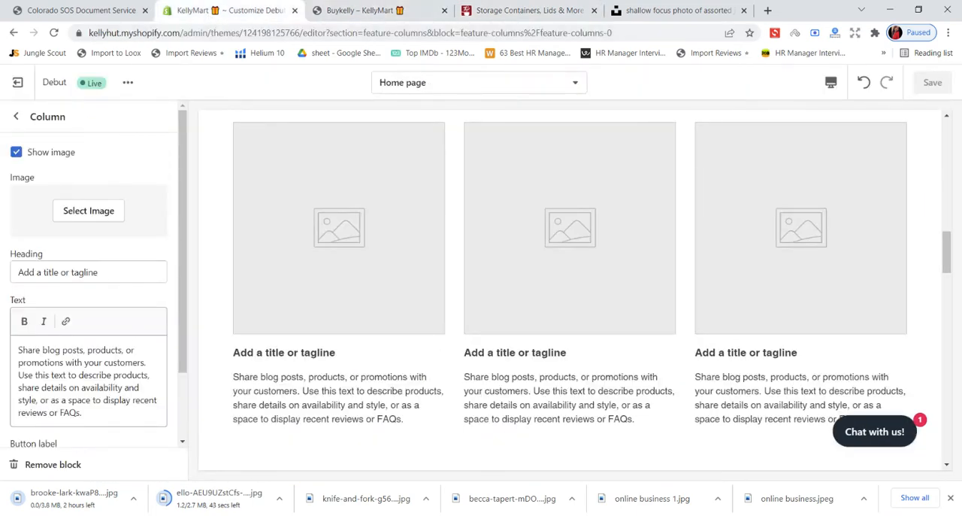
{"action": "left_click_drag", "start_coordinate": [97, 272], "coordinate": [25, 288]}
{"action": "key", "text": "BackSpace"}
{"action": "key", "text": "BackSpace"}
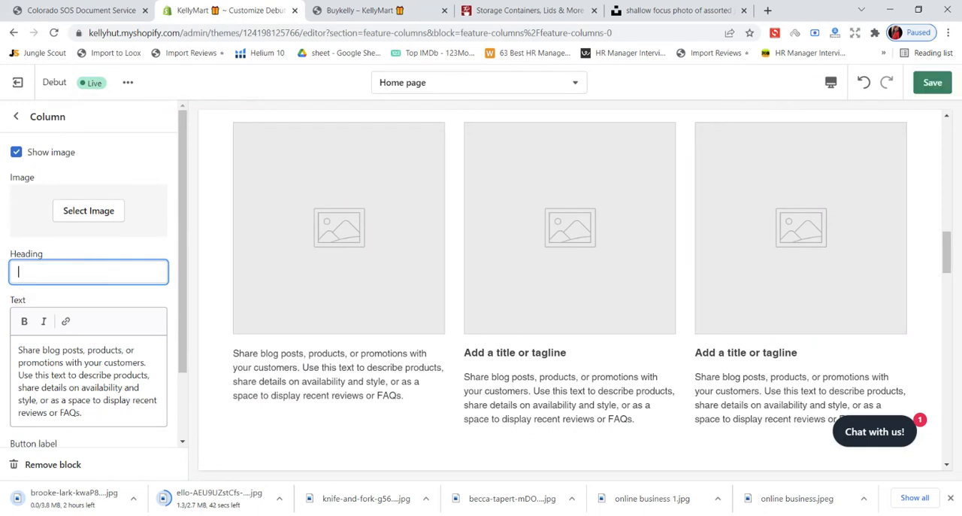
{"action": "type", "text": "Food Storage Containers & Lids"}
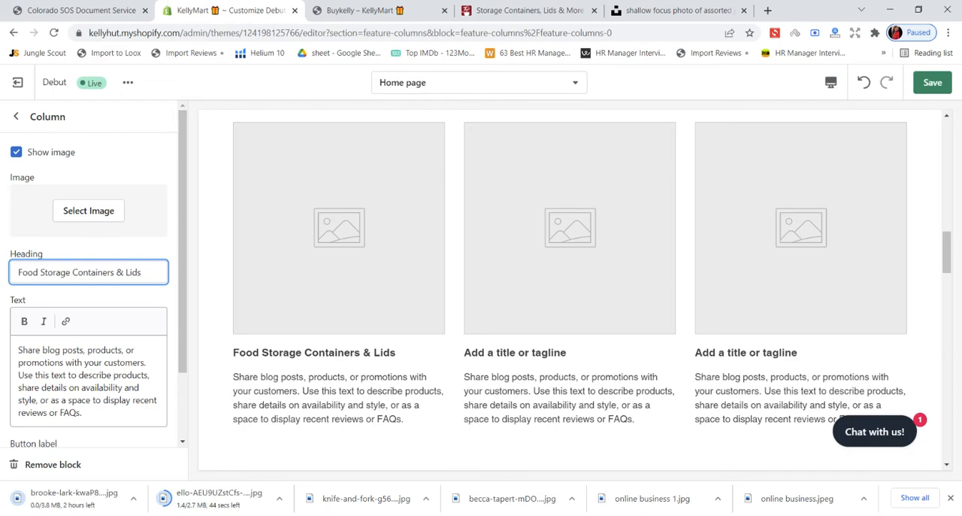
{"action": "left_click", "coordinate": [932, 82]}
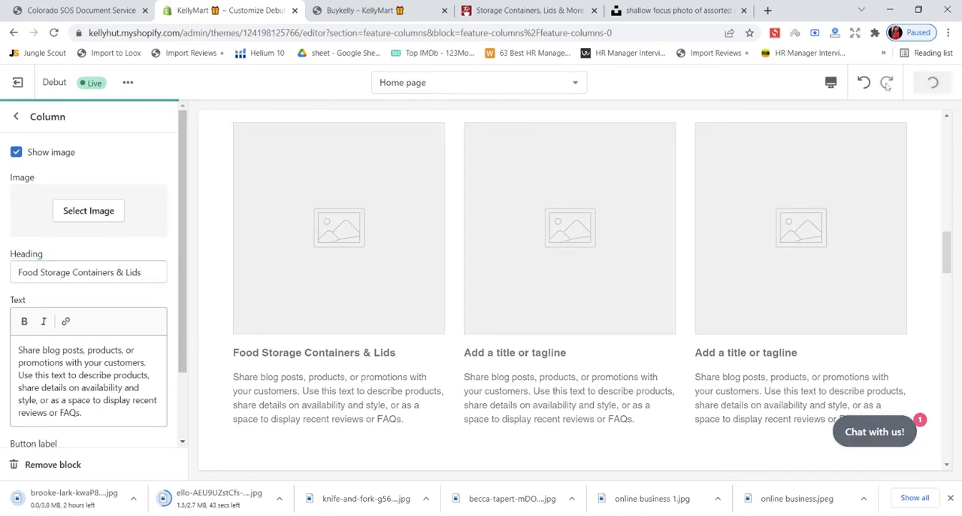
- Examine the Everything Kitchens food storage category page for descriptive text, from its heading down through the product listings
{"action": "left_click", "coordinate": [587, 6]}
{"action": "scroll", "coordinate": [592, 163], "scroll_direction": "up", "scroll_amount": 3}
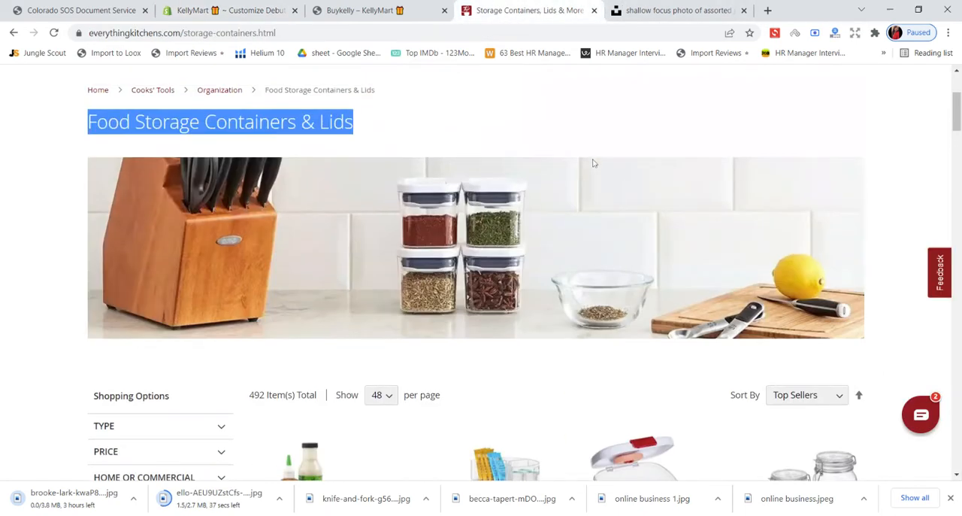
{"action": "scroll", "coordinate": [593, 128], "scroll_direction": "down", "scroll_amount": 10}
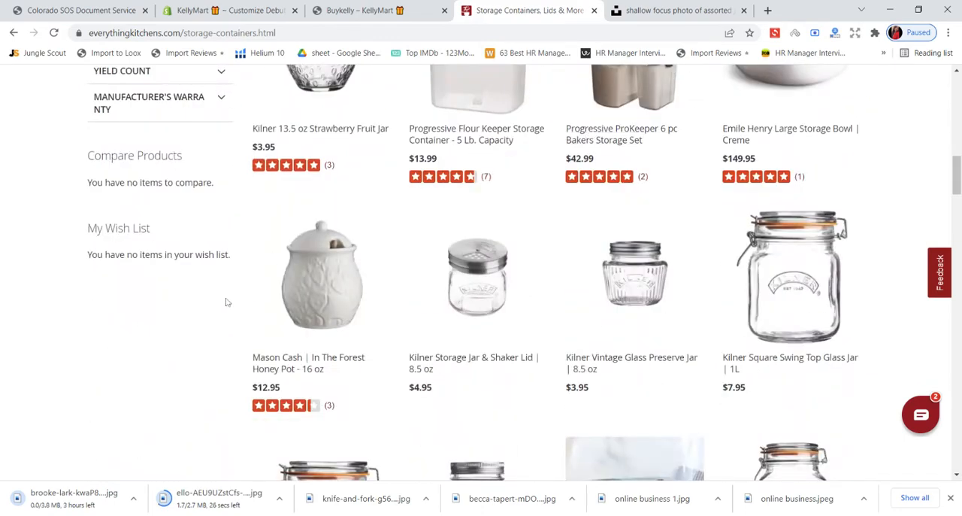
{"action": "scroll", "coordinate": [226, 301], "scroll_direction": "down", "scroll_amount": 10}
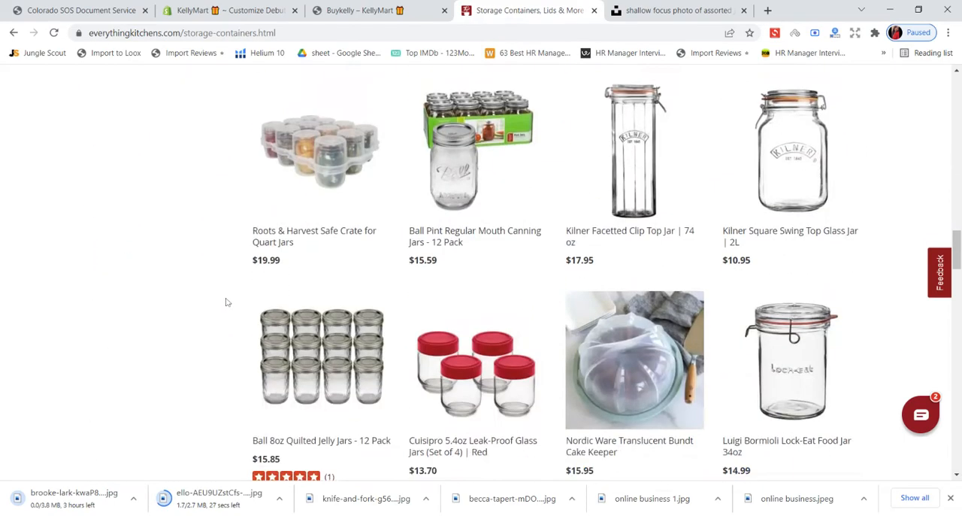
{"action": "scroll", "coordinate": [226, 302], "scroll_direction": "down", "scroll_amount": 4}
{"action": "scroll", "coordinate": [226, 302], "scroll_direction": "down", "scroll_amount": 3}
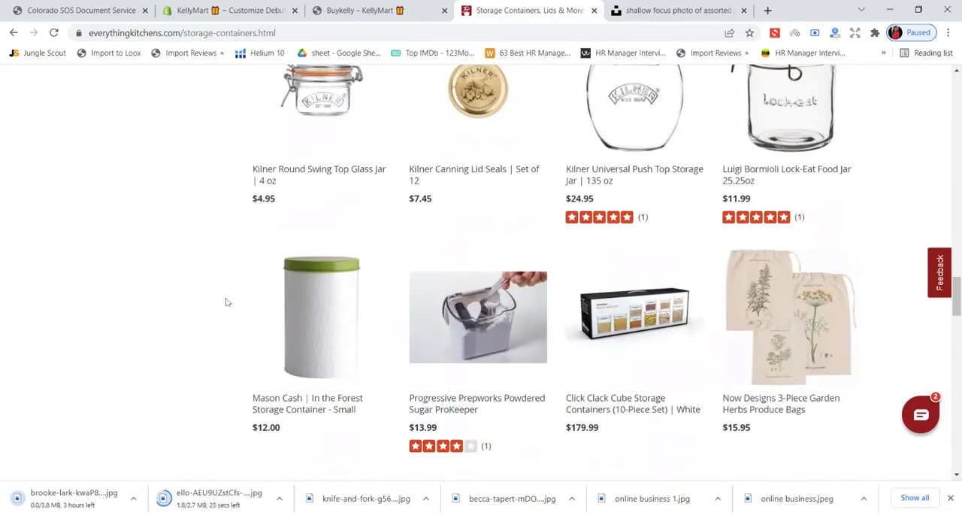
{"action": "scroll", "coordinate": [227, 298], "scroll_direction": "up", "scroll_amount": 9}
{"action": "scroll", "coordinate": [230, 293], "scroll_direction": "up", "scroll_amount": 20}
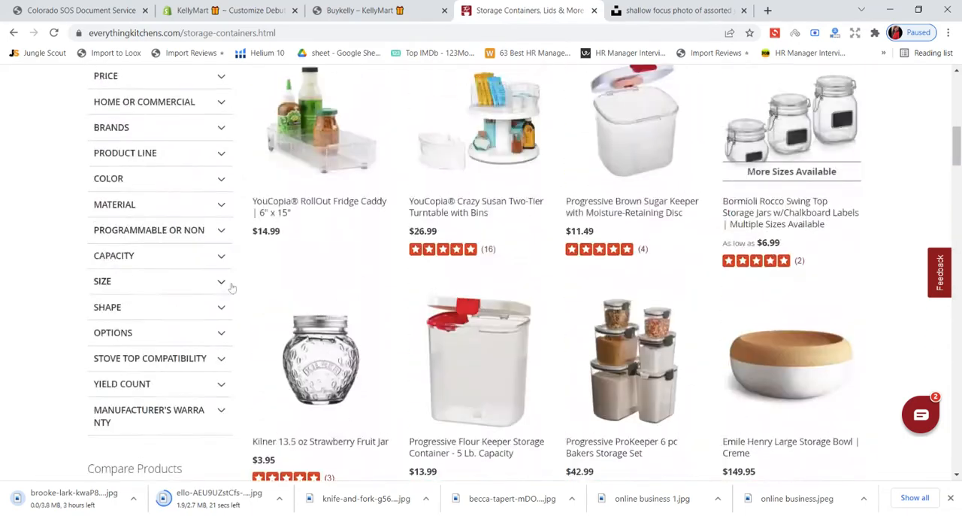
{"action": "scroll", "coordinate": [233, 278], "scroll_direction": "down", "scroll_amount": 15}
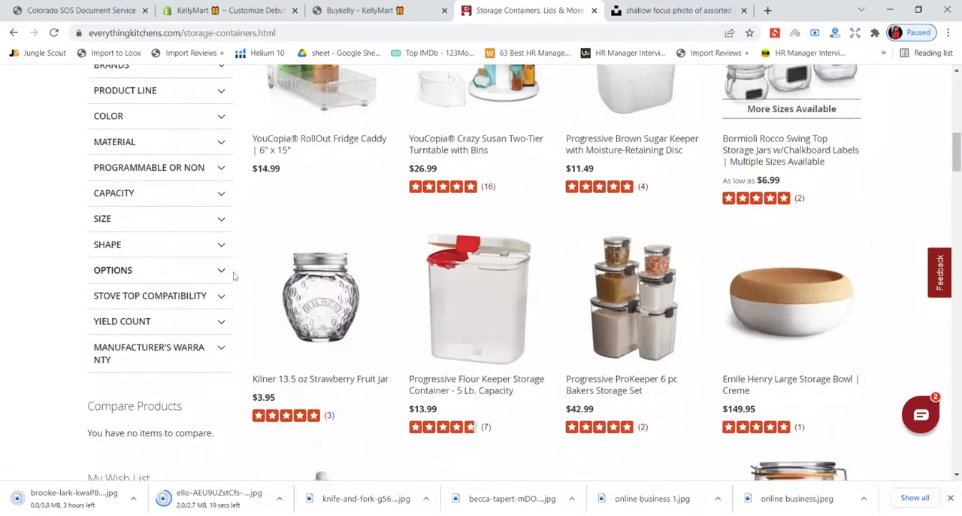
{"action": "scroll", "coordinate": [231, 276], "scroll_direction": "up", "scroll_amount": 16}
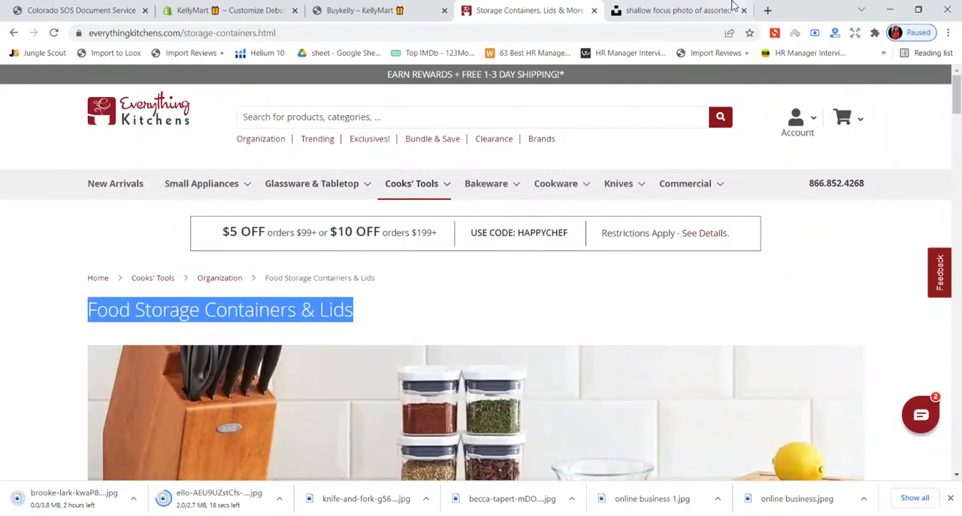
- Search Google for "Food Storage Containers & Lids" and copy the Alibaba ad's opening words, "The latest stylish, practical and durable homeware and kitchenware for"
{"action": "left_click", "coordinate": [701, 9]}
{"action": "left_click", "coordinate": [767, 9]}
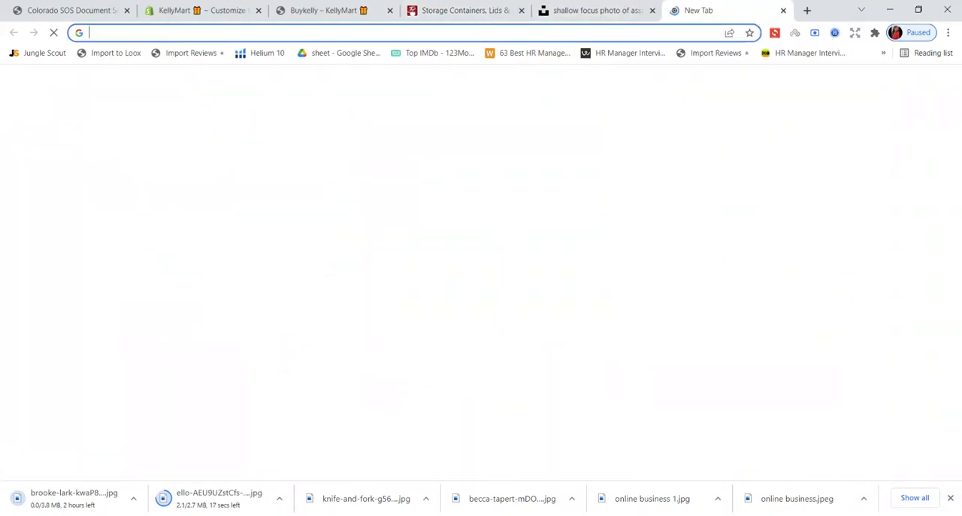
{"action": "type", "text": "Food Storage Containers & Lids"}
{"action": "key", "text": "Return"}
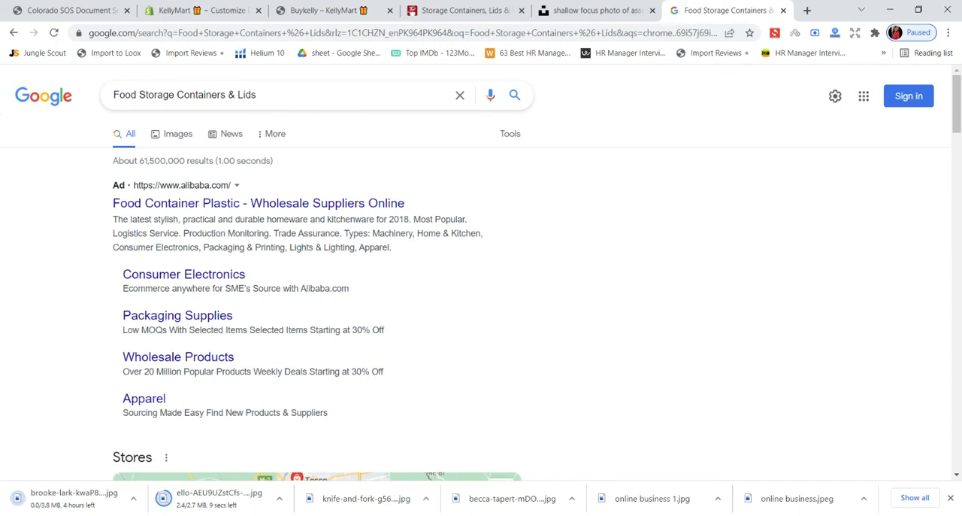
{"action": "left_click_drag", "start_coordinate": [109, 218], "coordinate": [390, 230]}
{"action": "key", "text": "ctrl+c"}
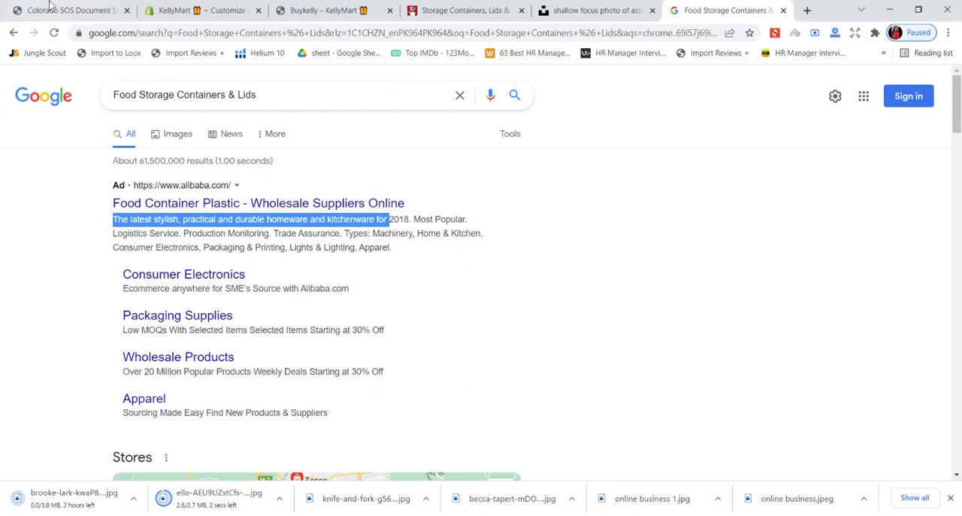
- Replace the first column's text in the theme editor with "The latest stylish, practical and durable homeware and kitchenware"
{"action": "left_click", "coordinate": [187, 9]}
{"action": "left_click_drag", "start_coordinate": [81, 413], "coordinate": [30, 322]}
{"action": "key", "text": "ctrl+v"}
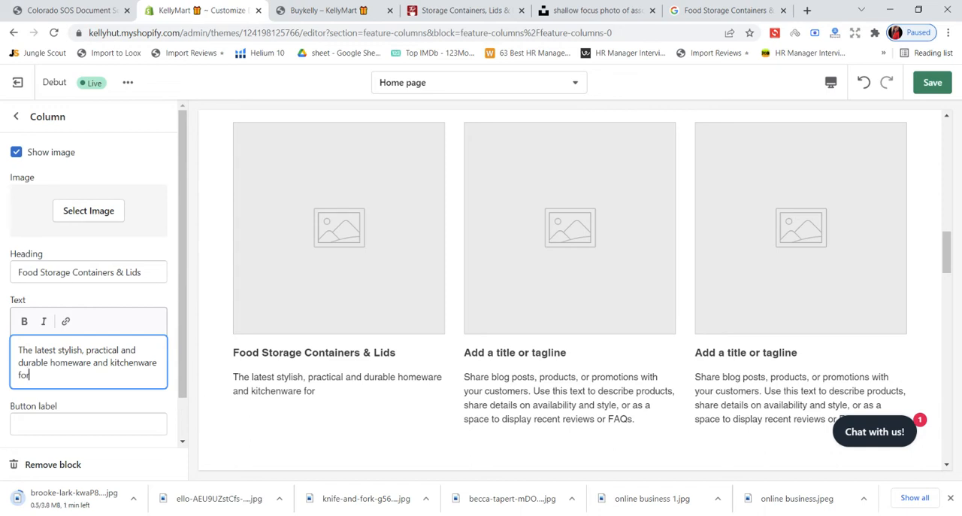
{"action": "key", "text": "BackSpace"}
{"action": "key", "text": "BackSpace"}
{"action": "key", "text": "BackSpace"}
{"action": "key", "text": "BackSpace"}
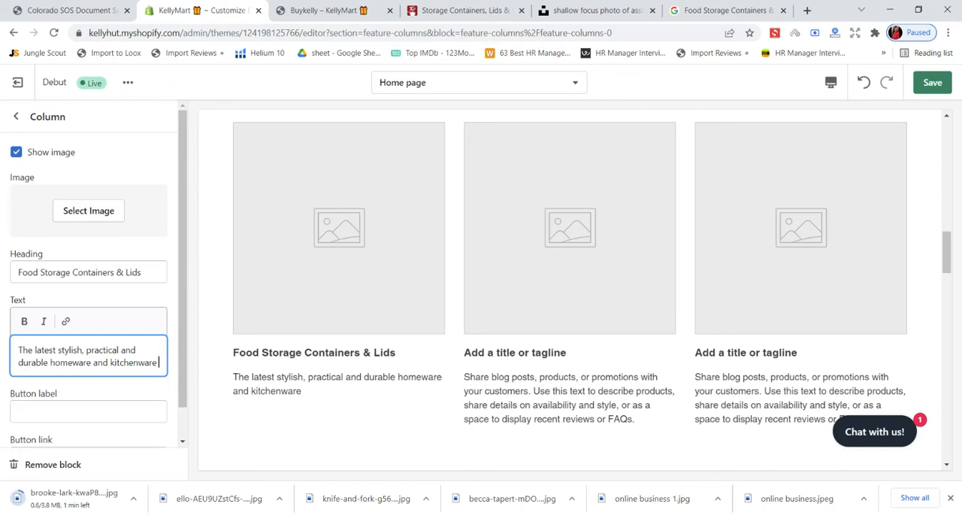
- Extend the column text with "food storage container for organizing food & stuff"
{"action": "type", "text": "food"}
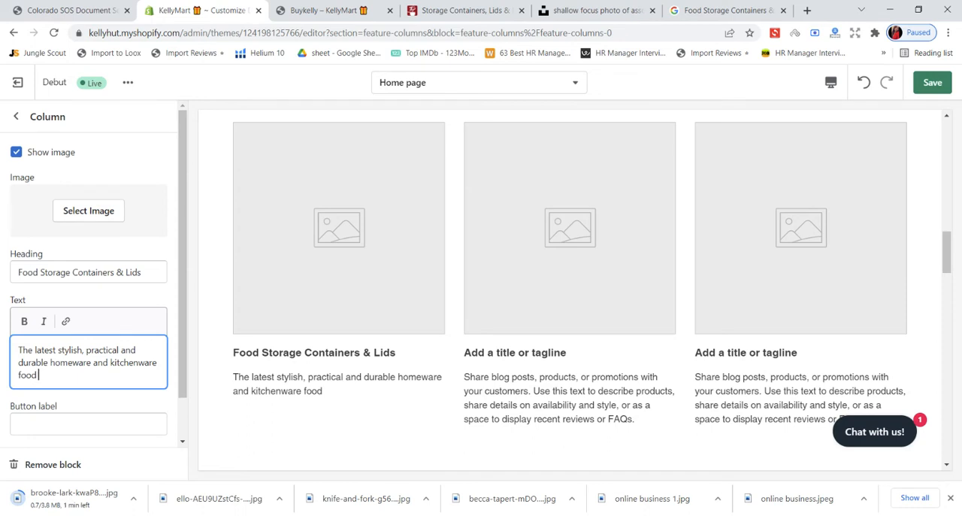
{"action": "type", "text": " storage"}
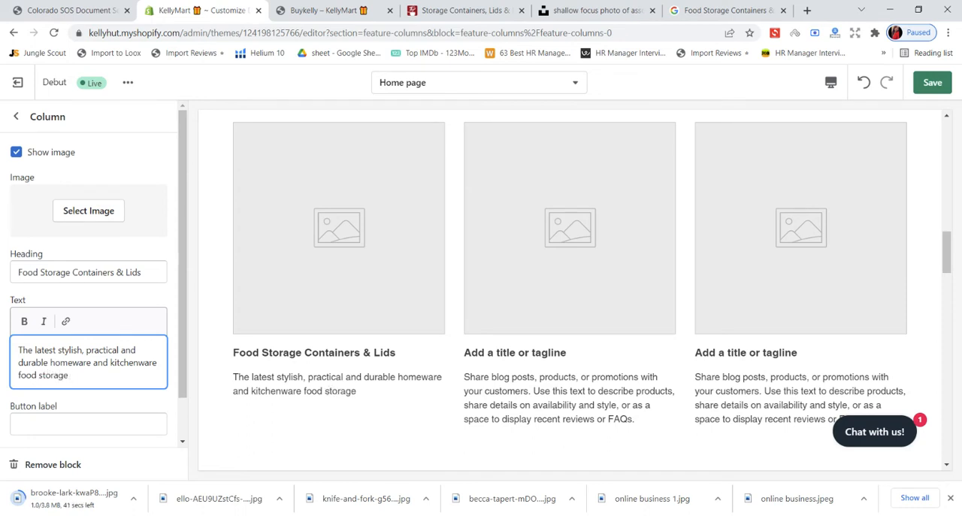
{"action": "type", "text": " container i"}
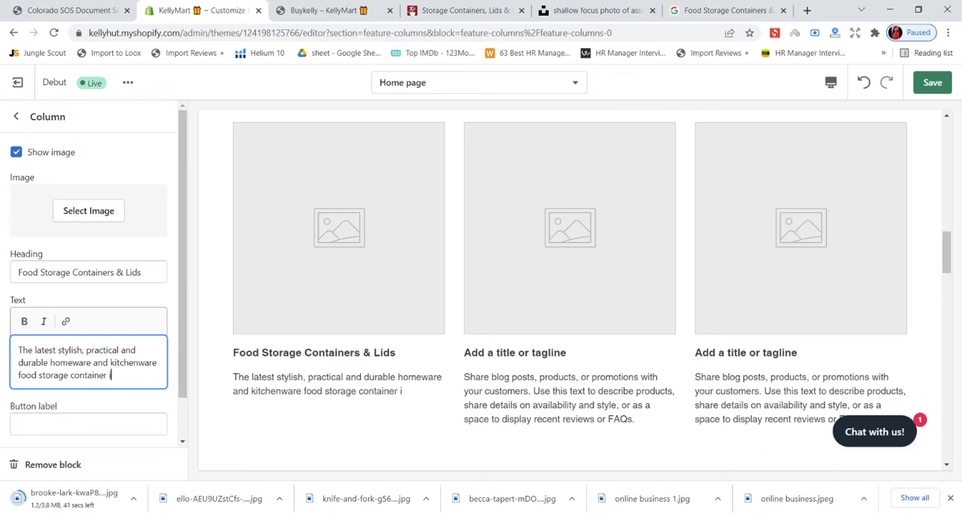
{"action": "type", "text": "n"}
{"action": "key", "text": "BackSpace"}
{"action": "type", "text": "for organizing "}
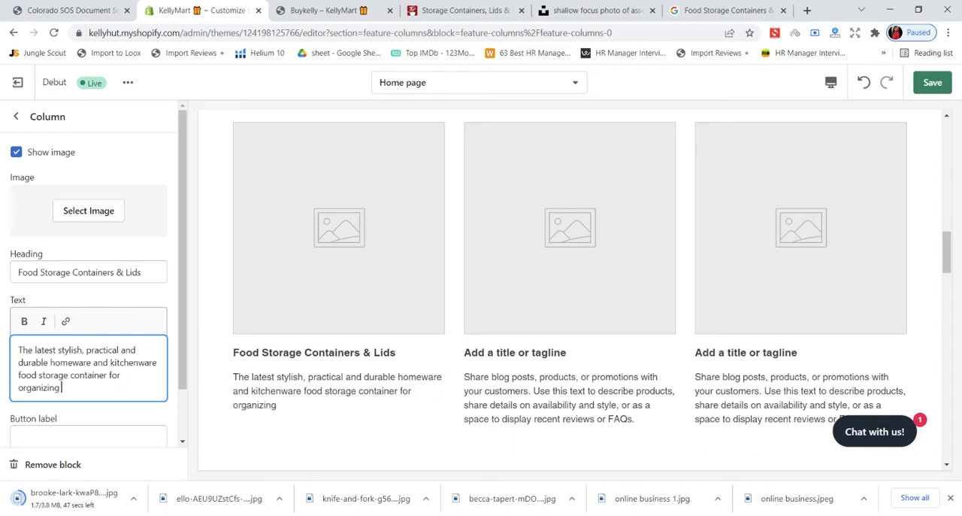
{"action": "type", "text": "food & stuff"}
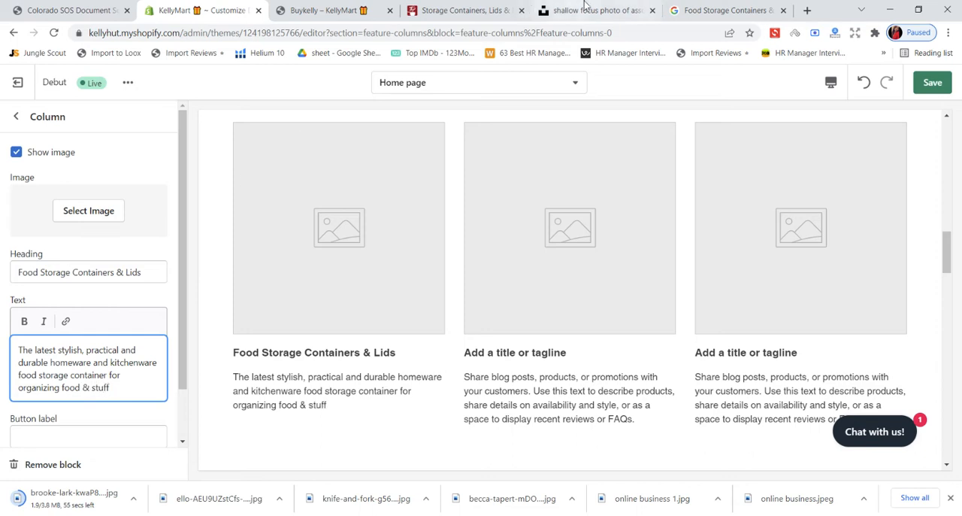
- Save the first column's heading and text changes in the theme editor
{"action": "left_click", "coordinate": [725, 9]}
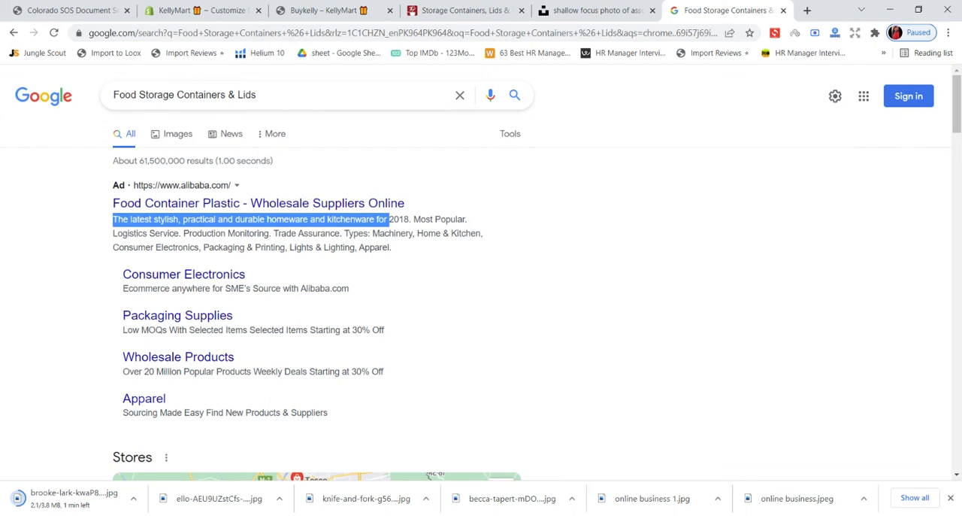
{"action": "left_click", "coordinate": [199, 9]}
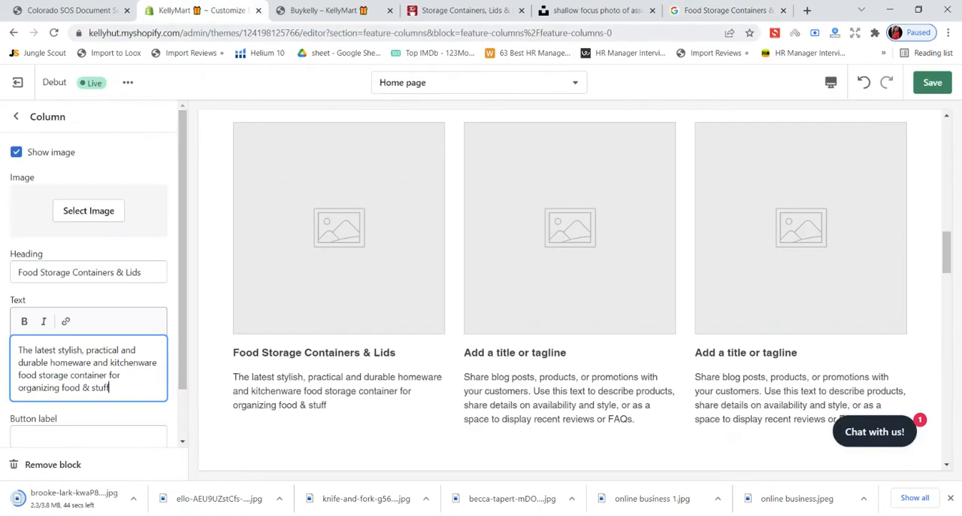
{"action": "left_click", "coordinate": [932, 82]}
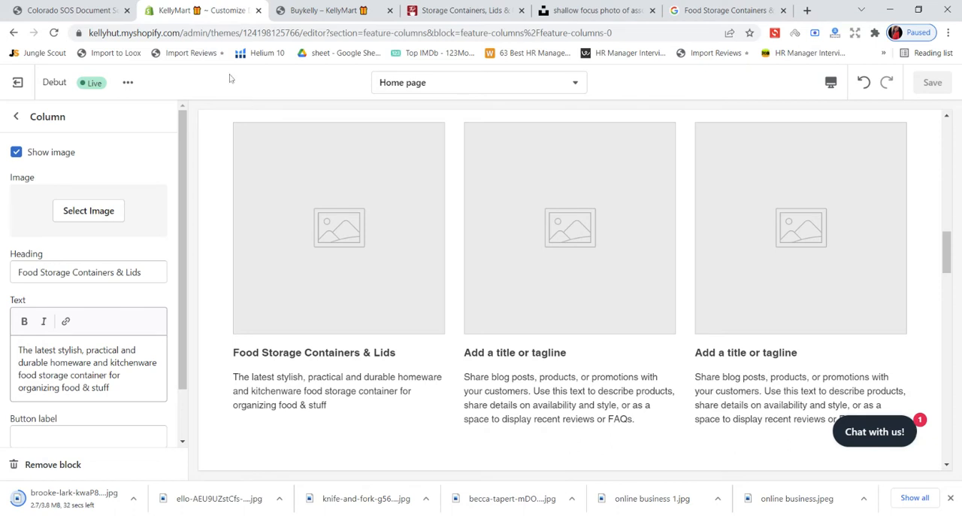
- Upload the downloaded brooke-lark food container photo, select it as the first column's image and save the theme
{"action": "left_click", "coordinate": [74, 218]}
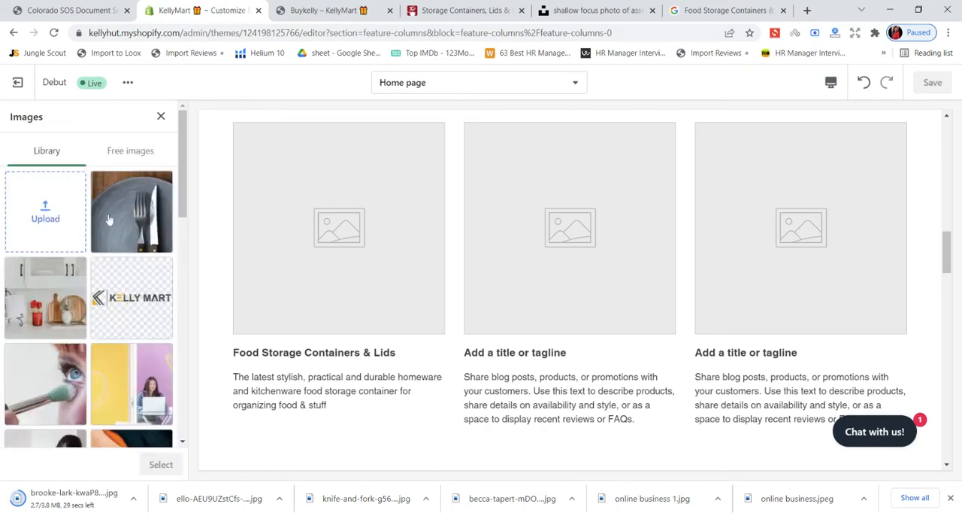
{"action": "left_click", "coordinate": [51, 211]}
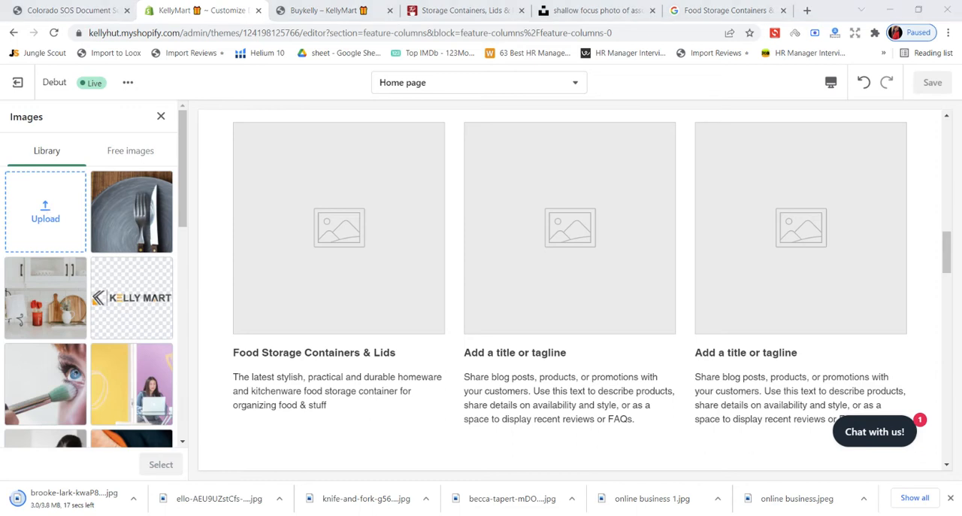
{"action": "key", "text": "Return"}
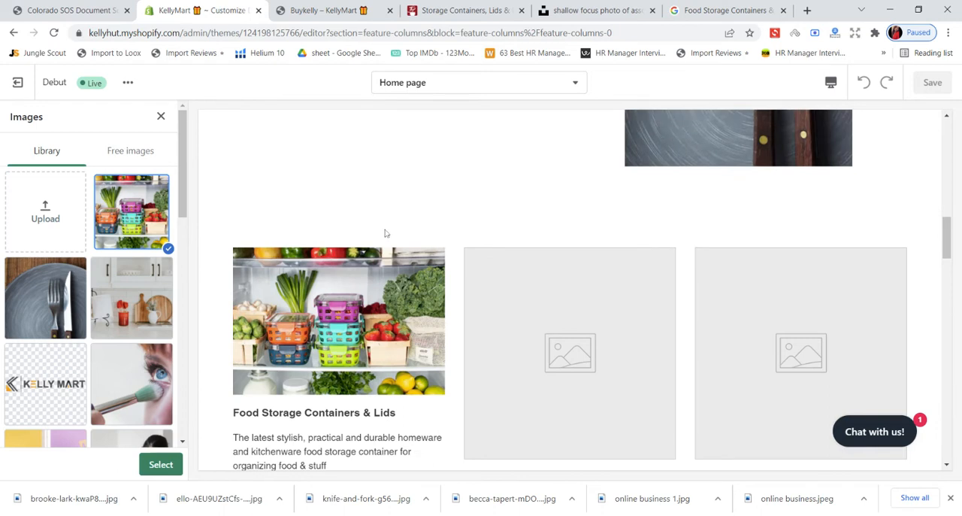
{"action": "left_click", "coordinate": [45, 238]}
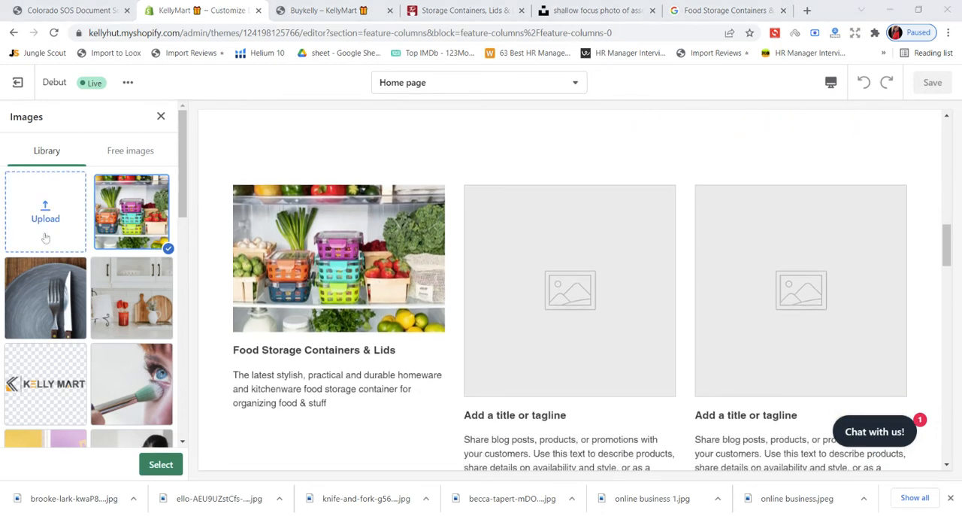
{"action": "left_click", "coordinate": [433, 302]}
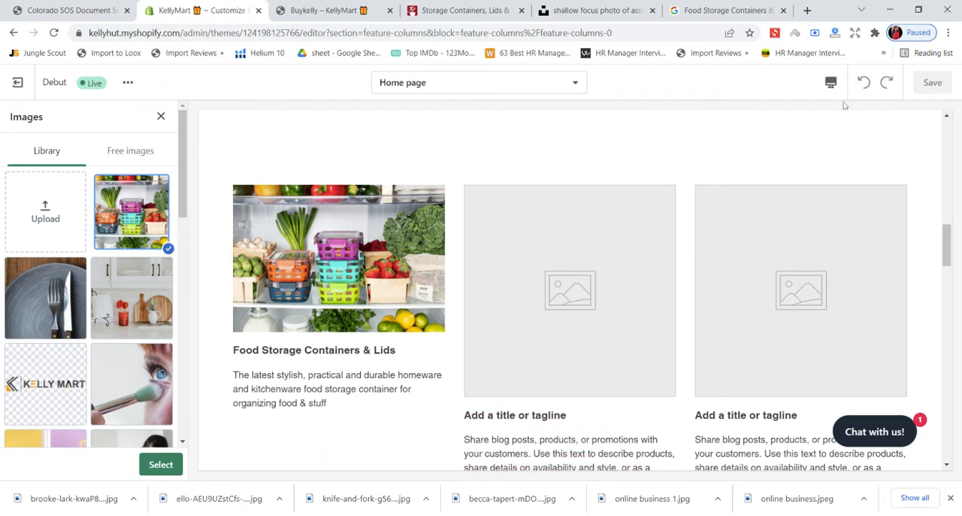
{"action": "left_click", "coordinate": [159, 464]}
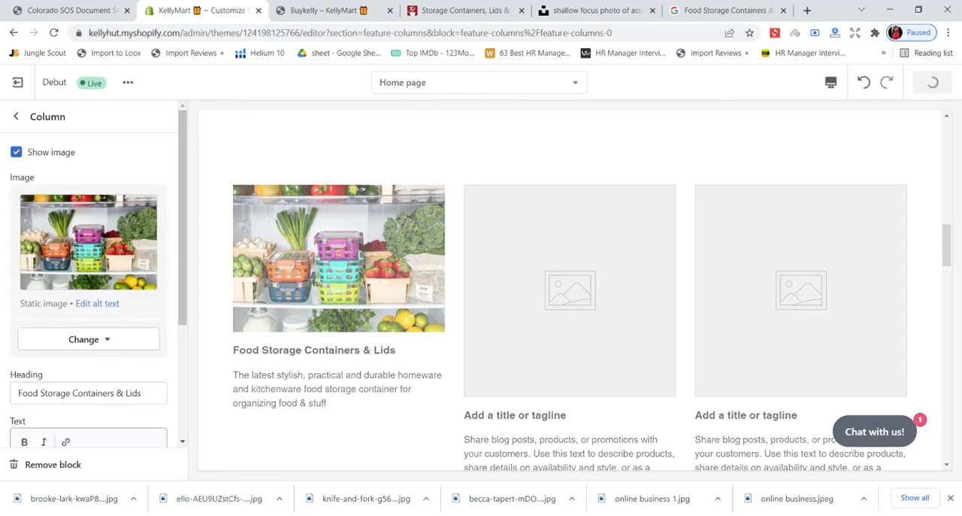
- Reload the kellymart.store home page and examine the sections from the banner down to the image columns
{"action": "left_click", "coordinate": [344, 5]}
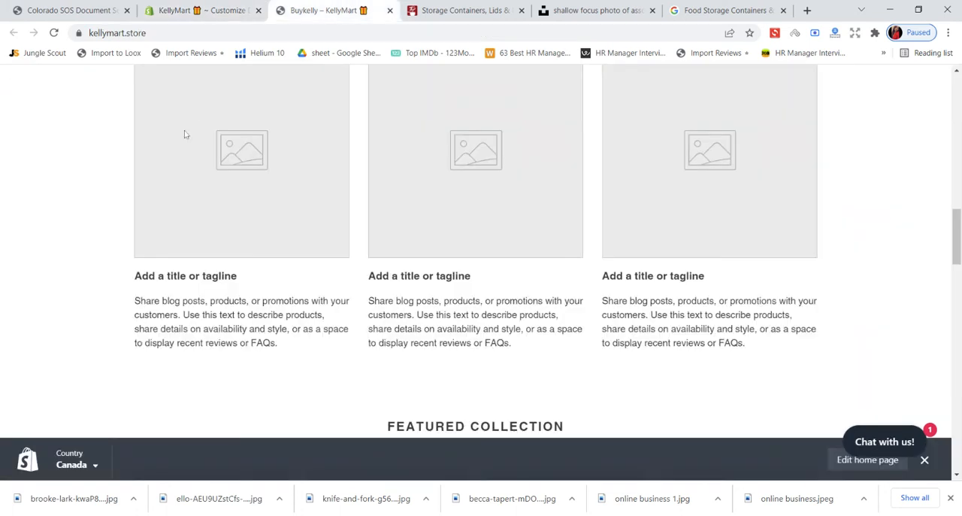
{"action": "scroll", "coordinate": [153, 81], "scroll_direction": "up", "scroll_amount": 2}
{"action": "left_click", "coordinate": [53, 33]}
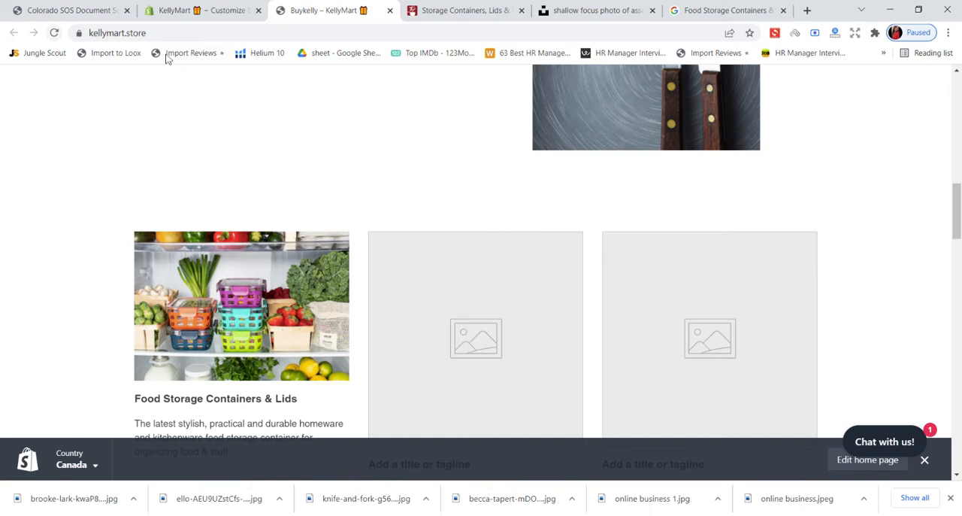
{"action": "scroll", "coordinate": [233, 149], "scroll_direction": "down", "scroll_amount": 3}
{"action": "scroll", "coordinate": [233, 149], "scroll_direction": "up", "scroll_amount": 1}
{"action": "scroll", "coordinate": [233, 146], "scroll_direction": "up", "scroll_amount": 10}
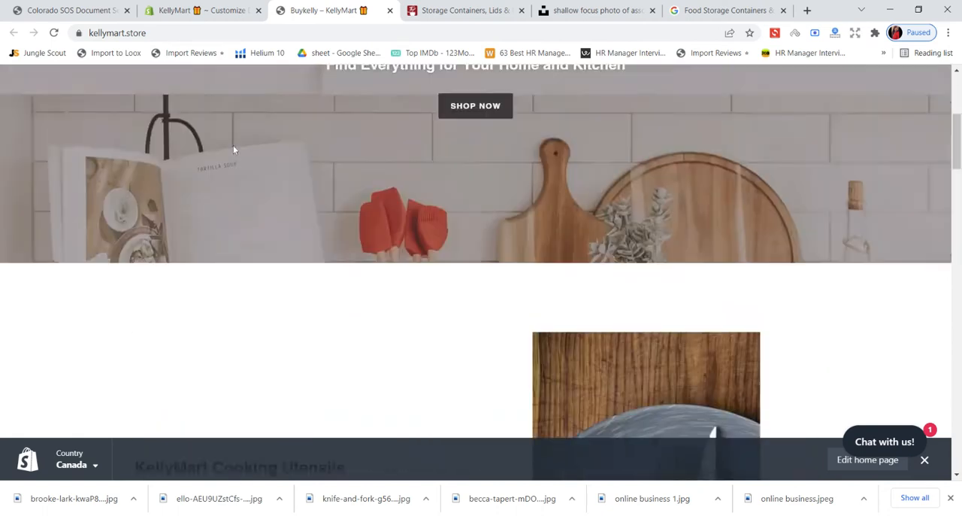
{"action": "scroll", "coordinate": [233, 139], "scroll_direction": "down", "scroll_amount": 3}
{"action": "scroll", "coordinate": [231, 135], "scroll_direction": "down", "scroll_amount": 6}
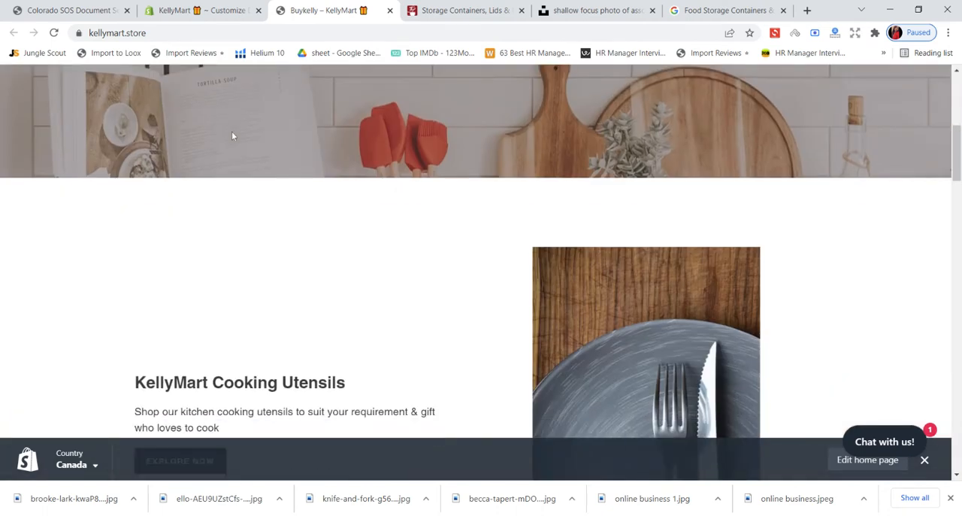
{"action": "scroll", "coordinate": [234, 136], "scroll_direction": "down", "scroll_amount": 5}
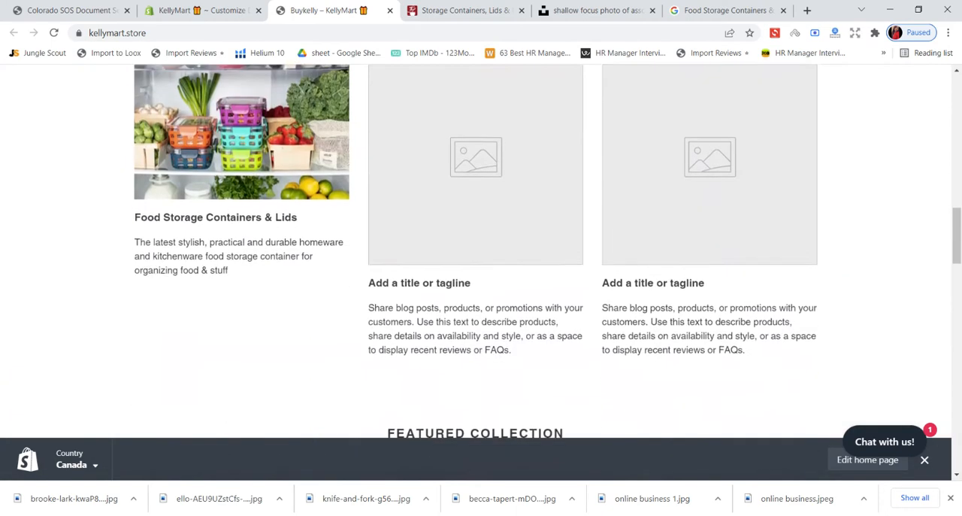
- Give the food storage column a "Shop Now" button linked to the Home & Kitchen collection and save
{"action": "left_click", "coordinate": [244, 9]}
{"action": "scroll", "coordinate": [103, 236], "scroll_direction": "down", "scroll_amount": 3}
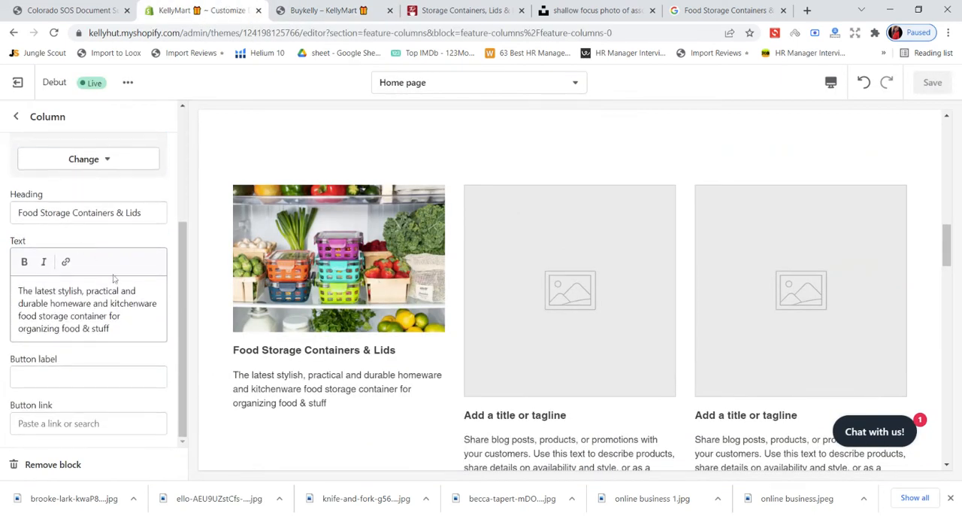
{"action": "left_click", "coordinate": [88, 377]}
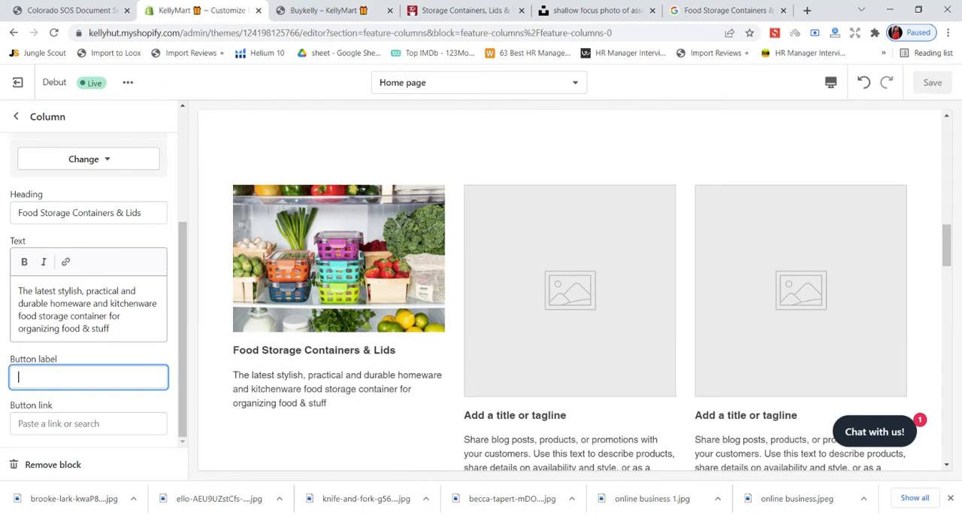
{"action": "type", "text": "Shop "}
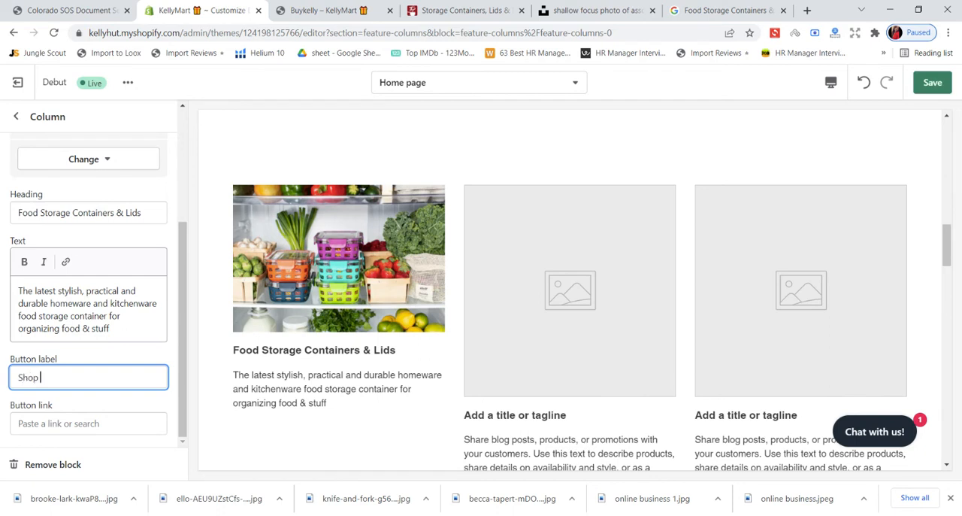
{"action": "type", "text": "Now"}
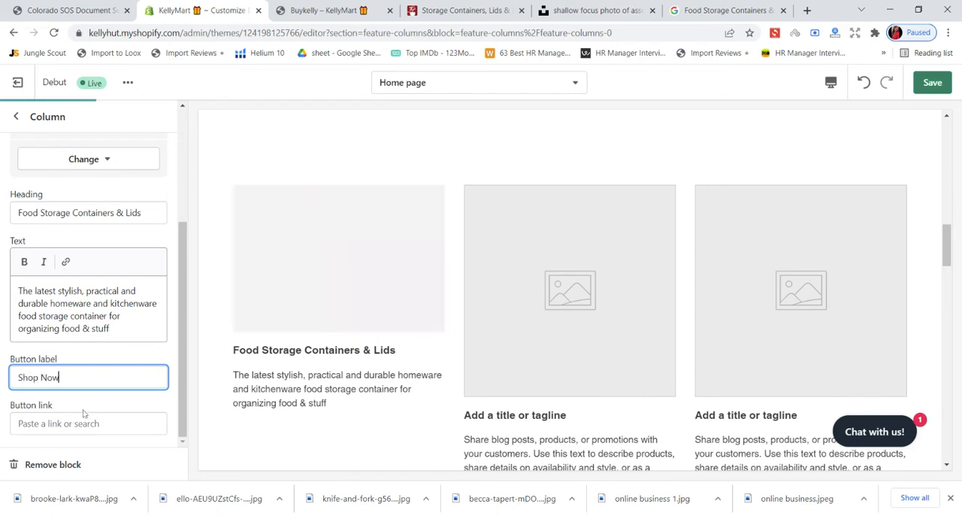
{"action": "left_click", "coordinate": [83, 423]}
{"action": "left_click", "coordinate": [111, 275]}
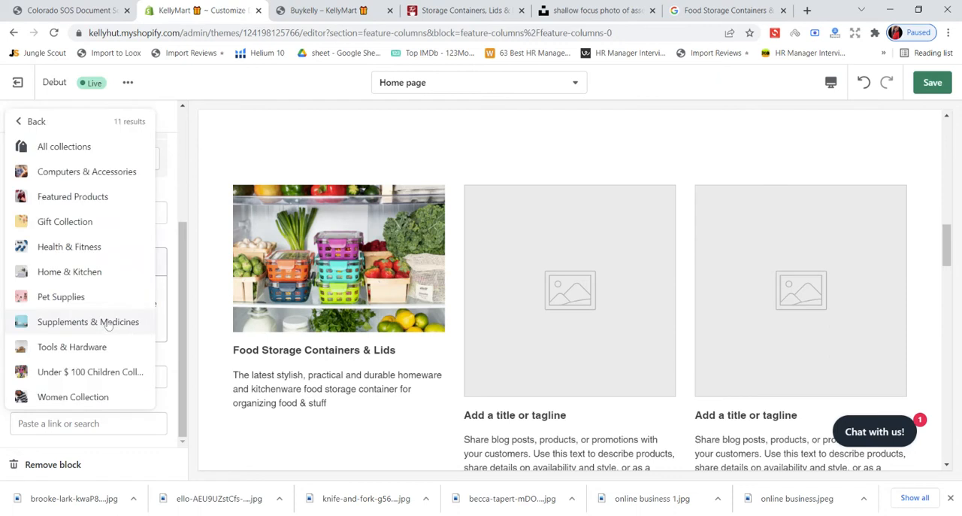
{"action": "left_click", "coordinate": [76, 272]}
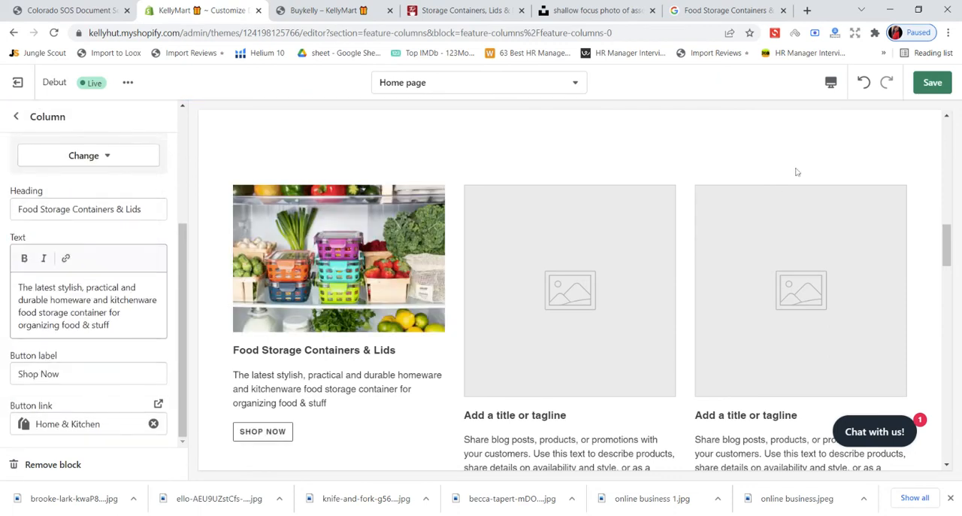
{"action": "left_click", "coordinate": [947, 88]}
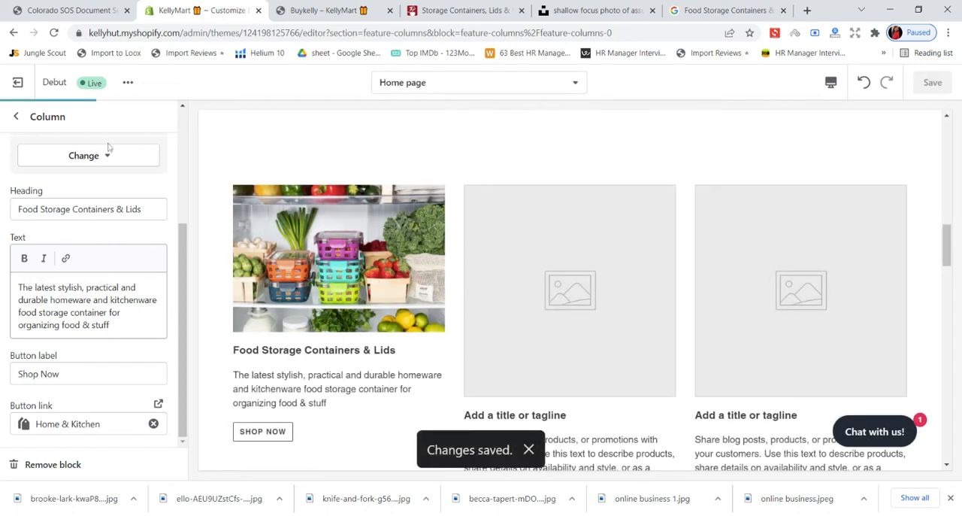
- Reload the live storefront and check the food storage column's Shop Now button
{"action": "scroll", "coordinate": [98, 233], "scroll_direction": "up", "scroll_amount": 3}
{"action": "left_click", "coordinate": [382, 5]}
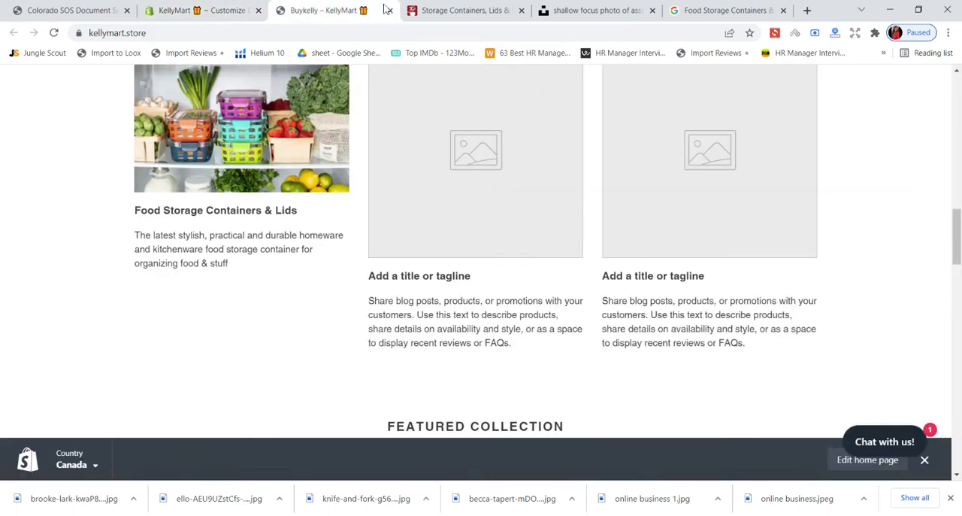
{"action": "left_click", "coordinate": [52, 32]}
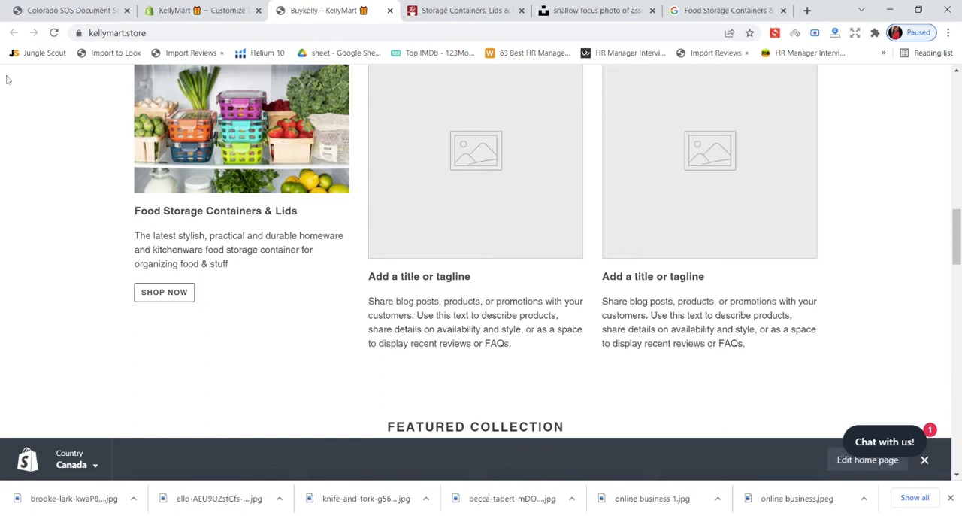
{"action": "scroll", "coordinate": [230, 103], "scroll_direction": "up", "scroll_amount": 2}
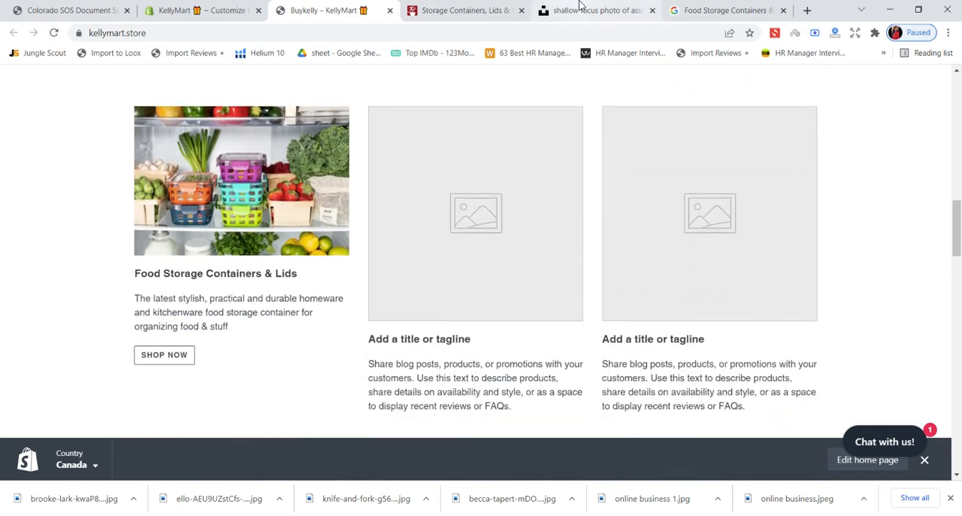
- Open the Cleaning Supplies category of the Cooks' Tools organization section on the Everything Kitchens site
{"action": "left_click", "coordinate": [579, 9]}
{"action": "left_click", "coordinate": [695, 9]}
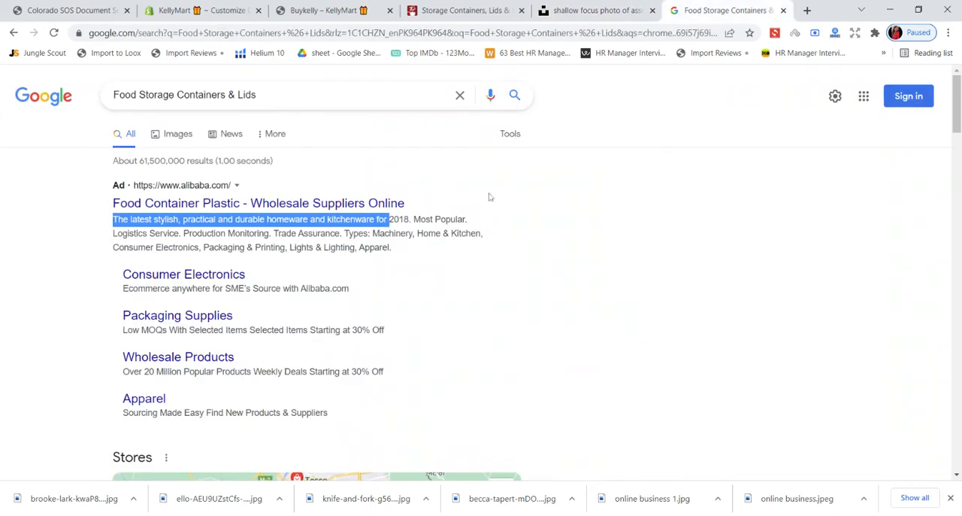
{"action": "left_click", "coordinate": [492, 9]}
{"action": "scroll", "coordinate": [431, 244], "scroll_direction": "down", "scroll_amount": 2}
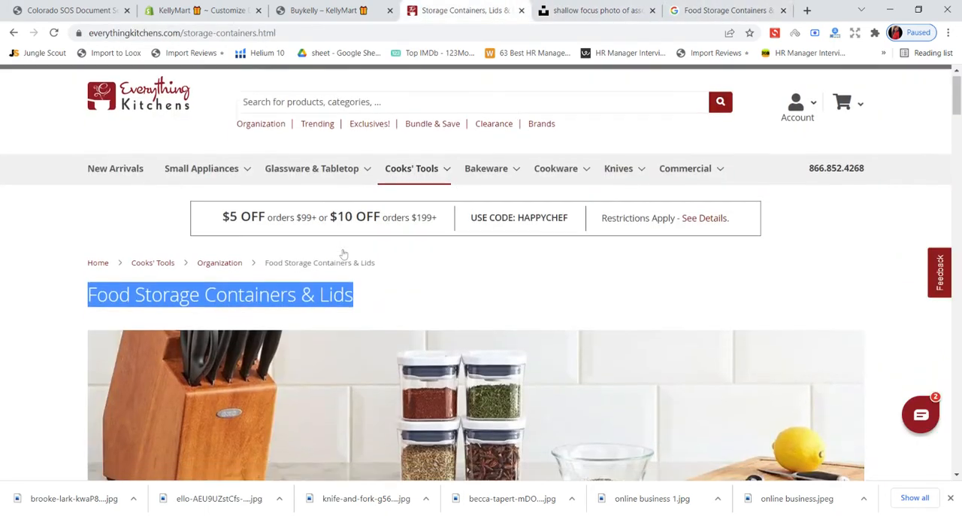
{"action": "scroll", "coordinate": [387, 228], "scroll_direction": "up", "scroll_amount": 2}
{"action": "mouse_move", "coordinate": [423, 188]}
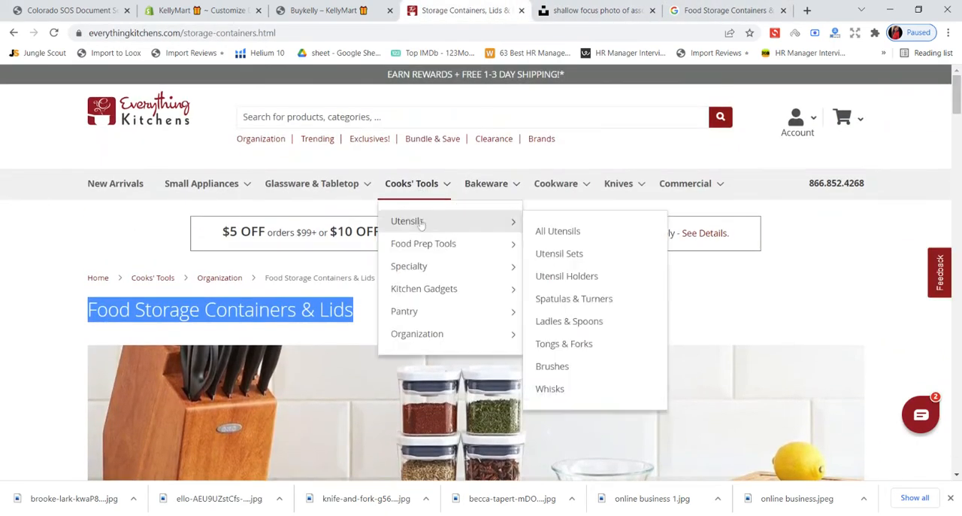
{"action": "mouse_move", "coordinate": [422, 339]}
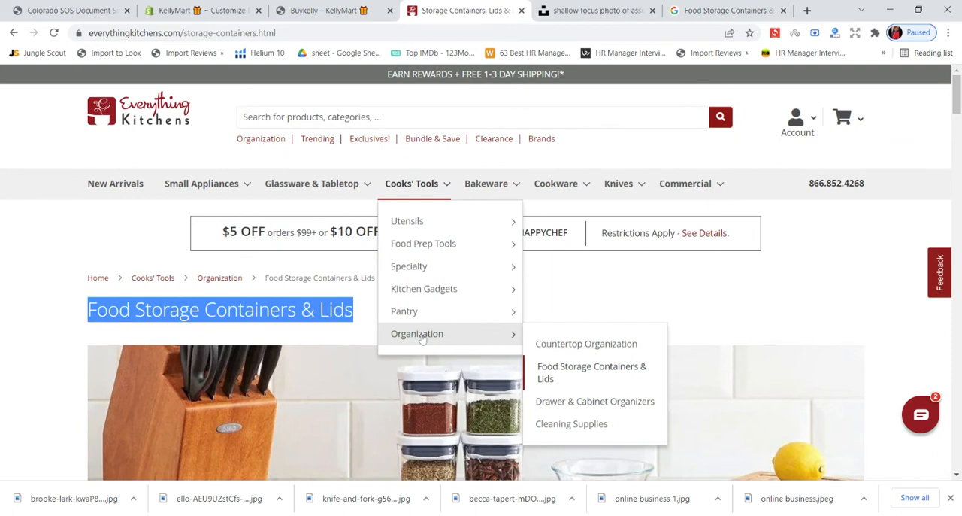
{"action": "left_click", "coordinate": [581, 424]}
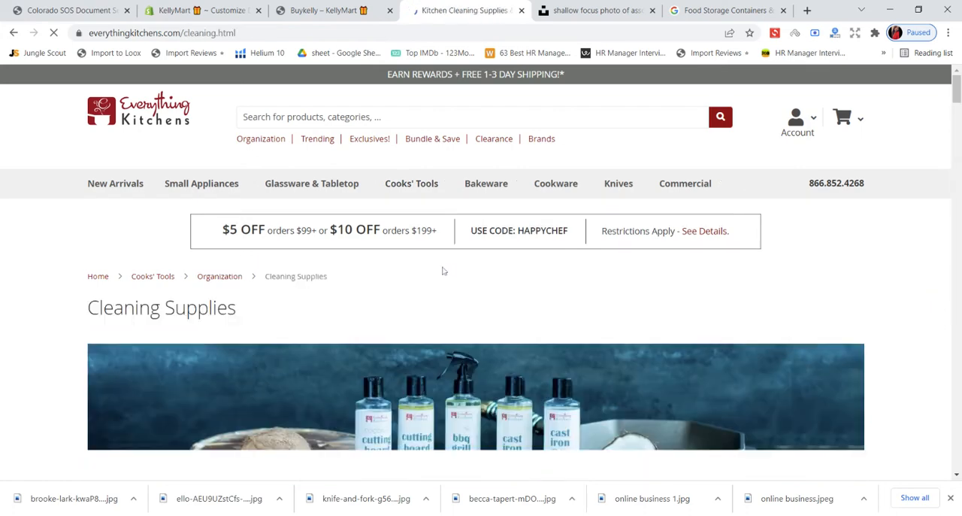
- Examine the Cleaning Supplies product listings for ideas for the second column
{"action": "scroll", "coordinate": [443, 271], "scroll_direction": "down", "scroll_amount": 5}
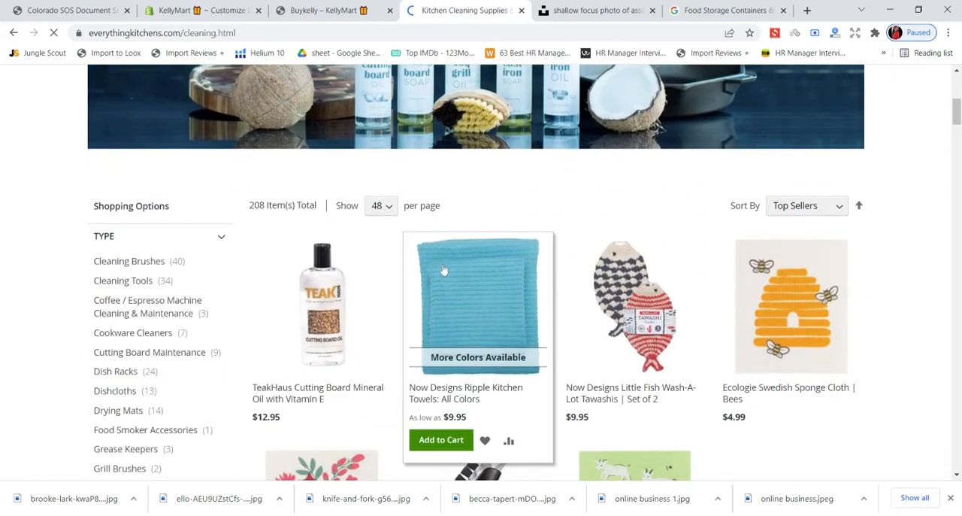
{"action": "scroll", "coordinate": [444, 269], "scroll_direction": "down", "scroll_amount": 4}
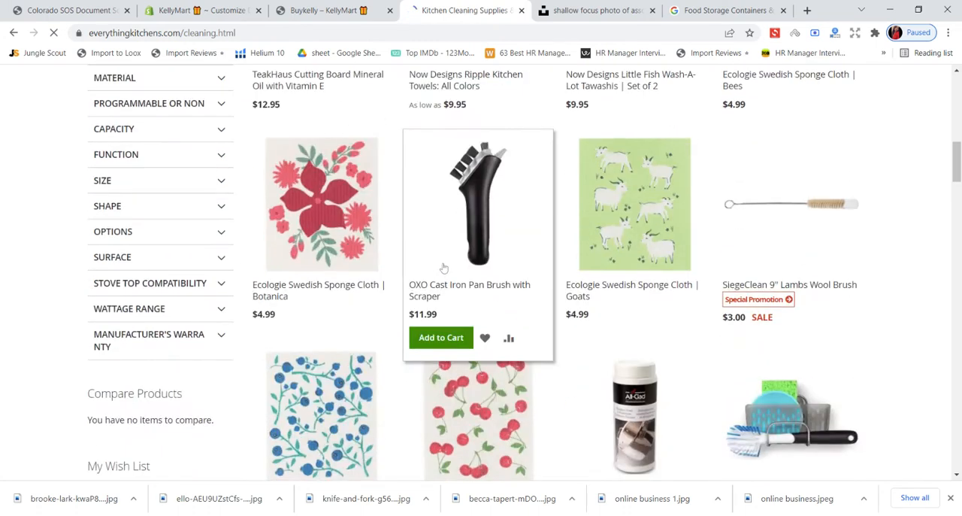
{"action": "scroll", "coordinate": [443, 268], "scroll_direction": "down", "scroll_amount": 2}
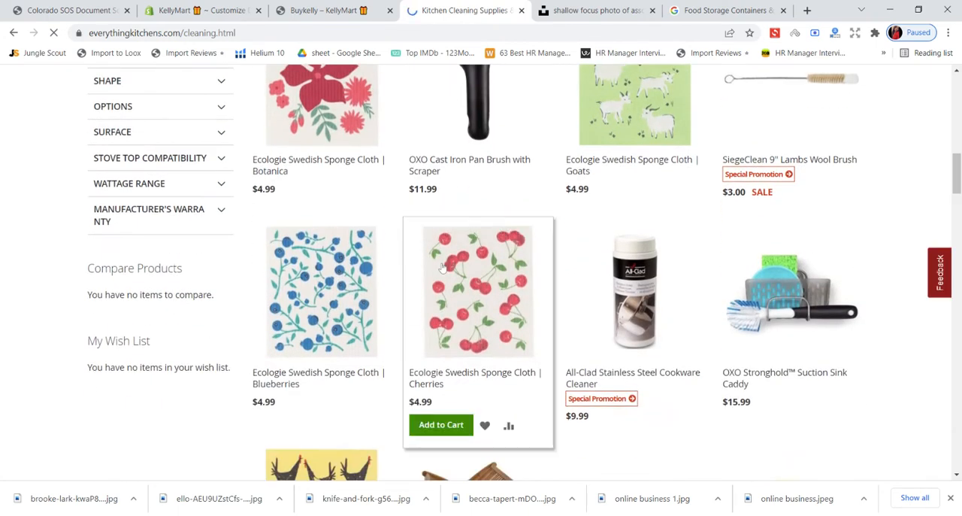
{"action": "scroll", "coordinate": [442, 266], "scroll_direction": "down", "scroll_amount": 3}
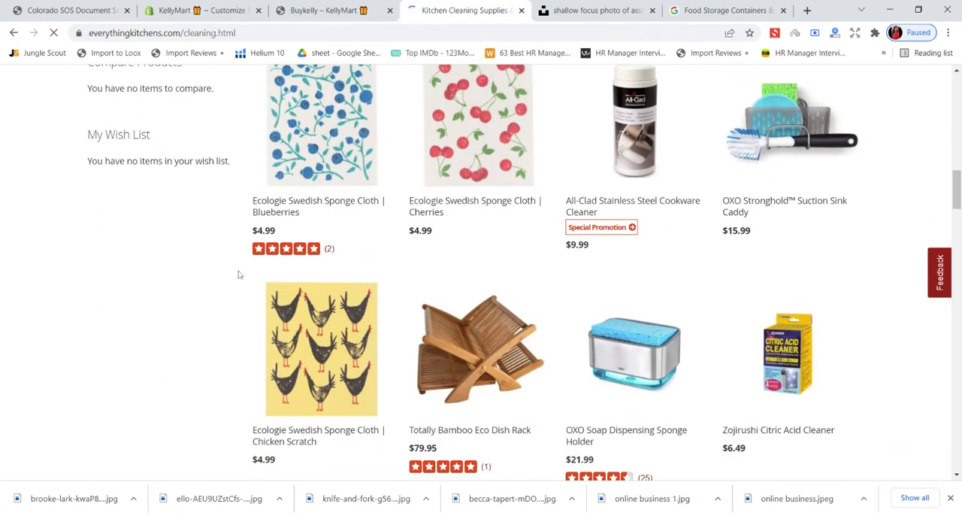
{"action": "scroll", "coordinate": [237, 274], "scroll_direction": "down", "scroll_amount": 3}
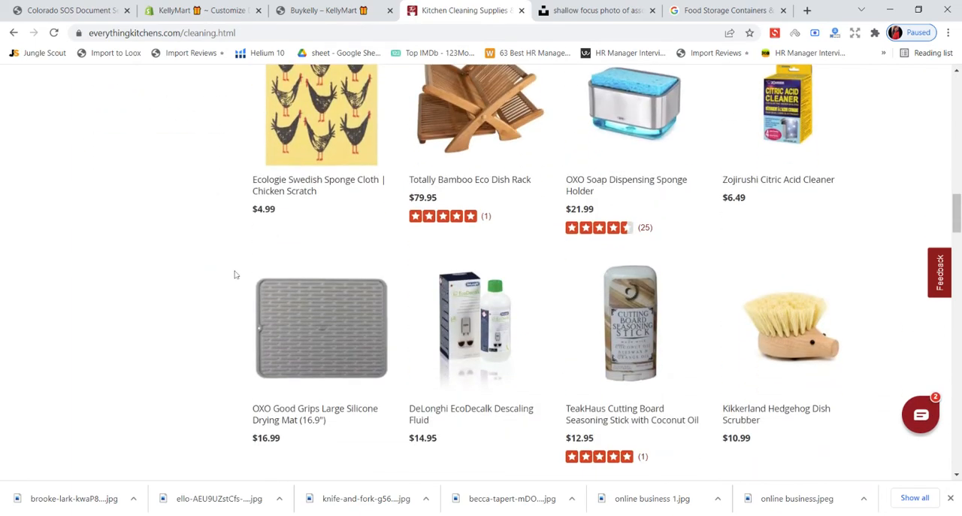
{"action": "scroll", "coordinate": [233, 273], "scroll_direction": "down", "scroll_amount": 2}
{"action": "scroll", "coordinate": [232, 272], "scroll_direction": "up", "scroll_amount": 15}
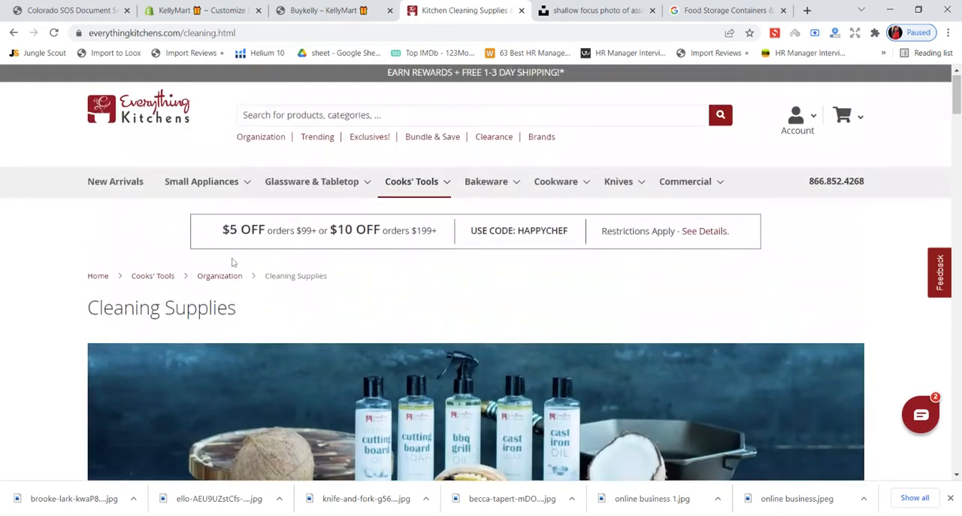
- Open the Cookware Sets category on the Everything Kitchens site and examine its product listings for second-column ideas
{"action": "mouse_move", "coordinate": [410, 189]}
{"action": "mouse_move", "coordinate": [412, 247]}
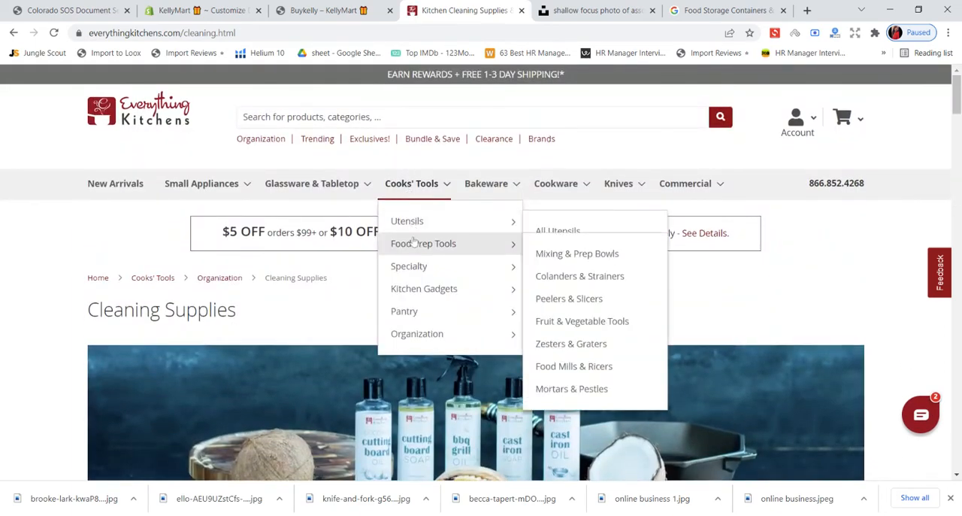
{"action": "mouse_move", "coordinate": [417, 298]}
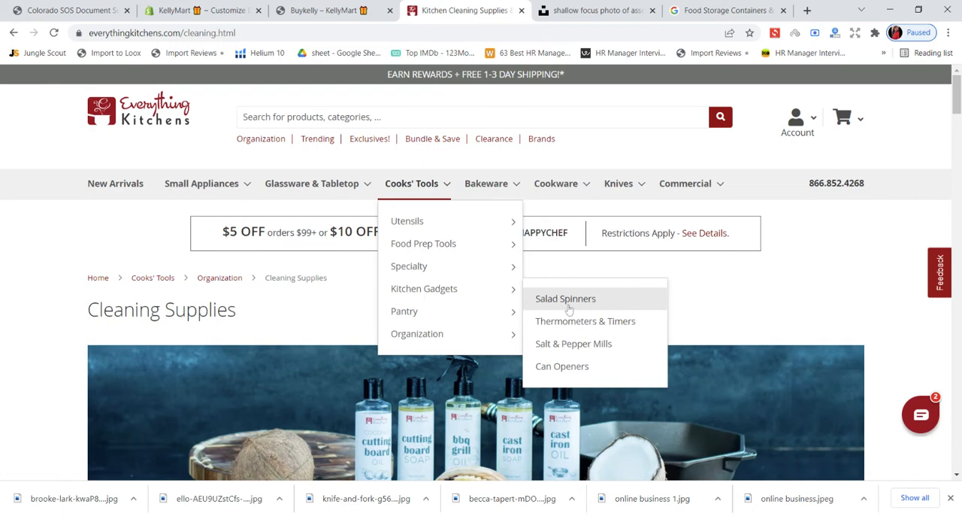
{"action": "mouse_move", "coordinate": [430, 233]}
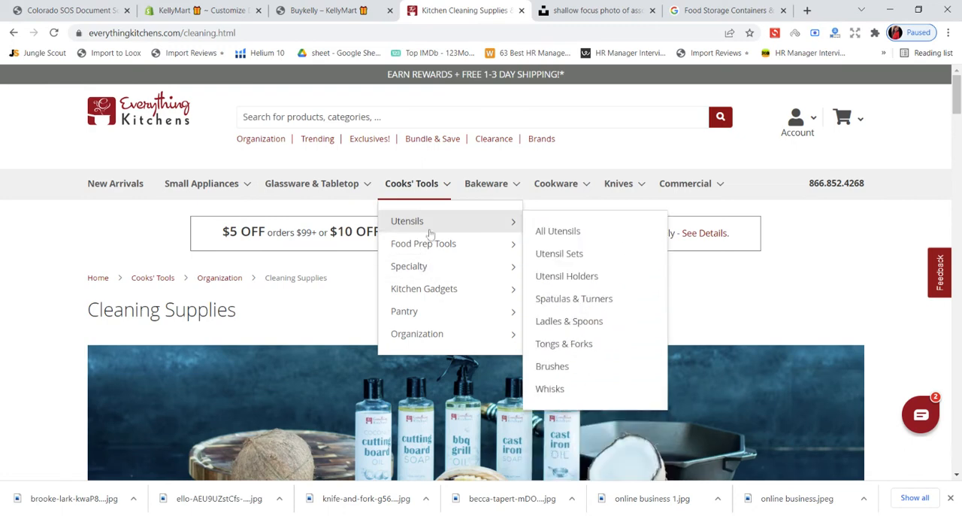
{"action": "mouse_move", "coordinate": [439, 253]}
{"action": "mouse_move", "coordinate": [498, 189]}
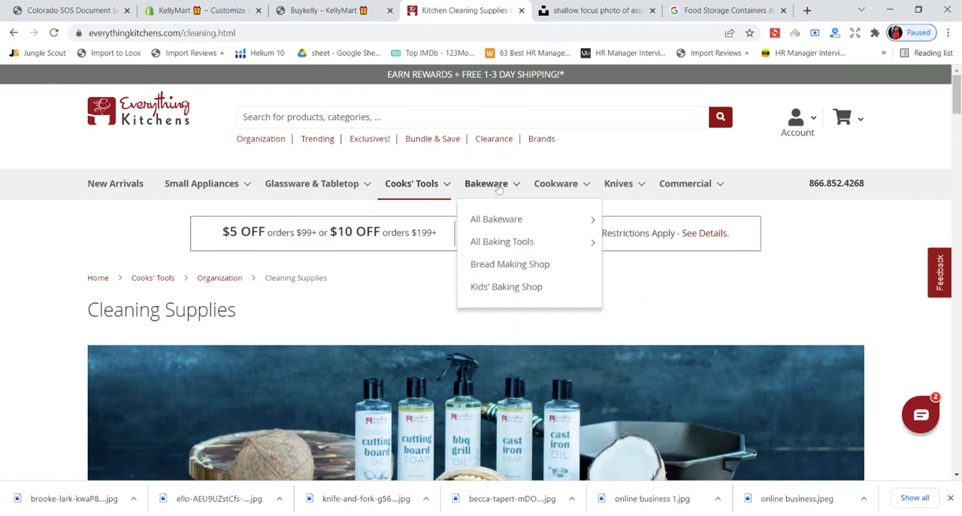
{"action": "mouse_move", "coordinate": [553, 190]}
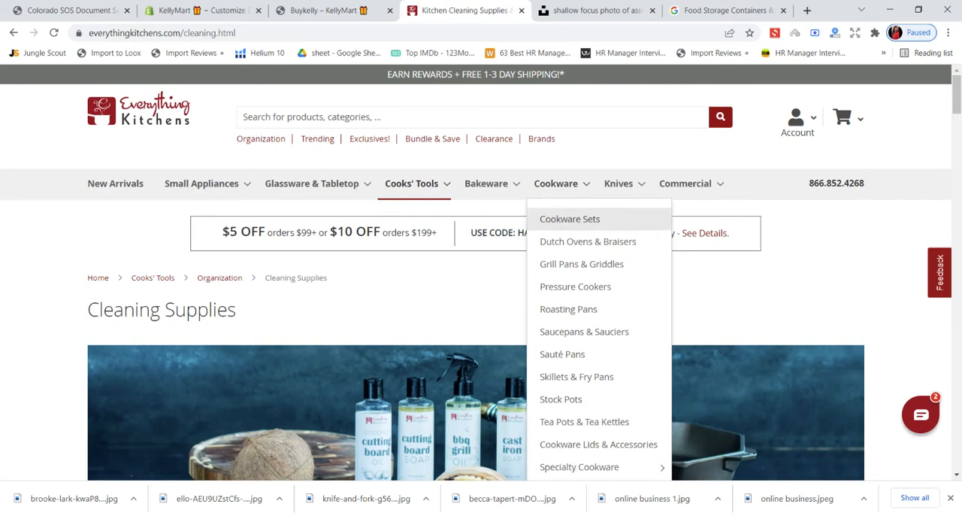
{"action": "left_click", "coordinate": [556, 221]}
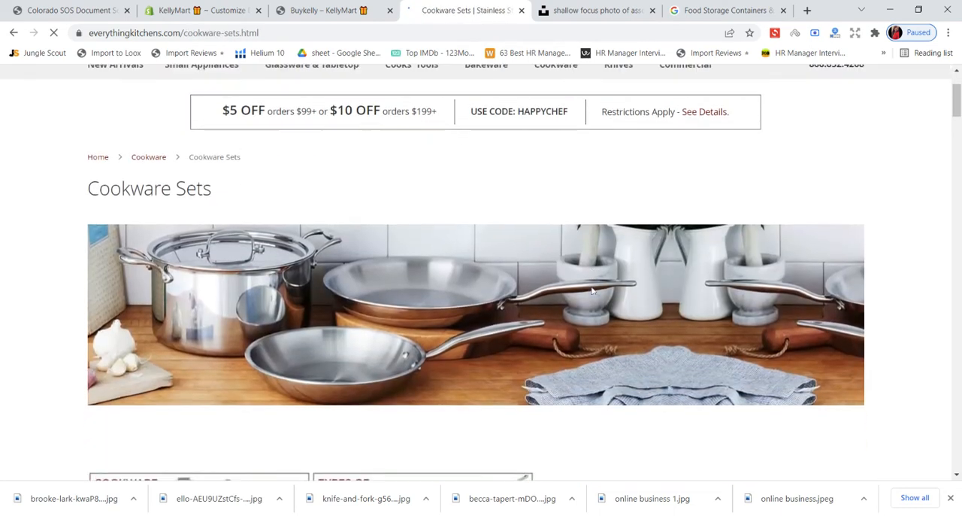
{"action": "scroll", "coordinate": [591, 290], "scroll_direction": "down", "scroll_amount": 5}
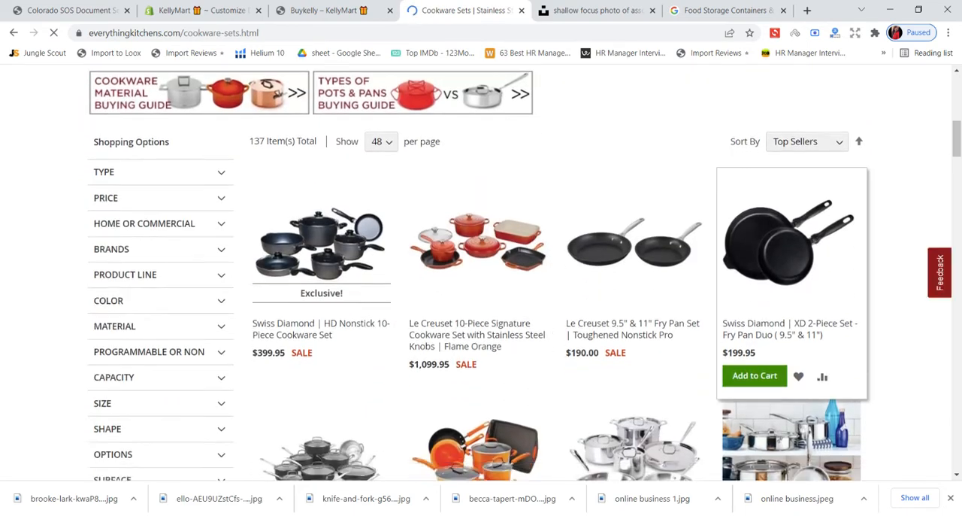
{"action": "scroll", "coordinate": [790, 301], "scroll_direction": "down", "scroll_amount": 4}
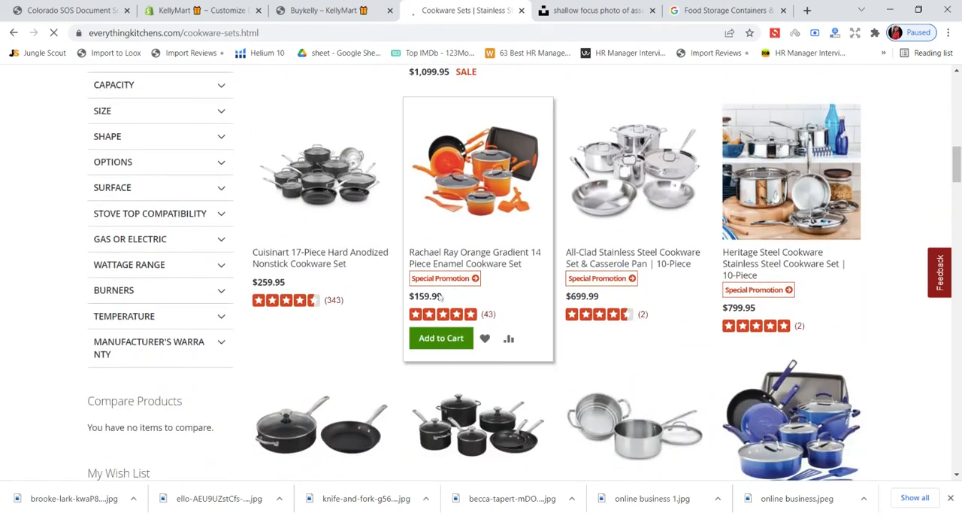
{"action": "scroll", "coordinate": [487, 243], "scroll_direction": "up", "scroll_amount": 12}
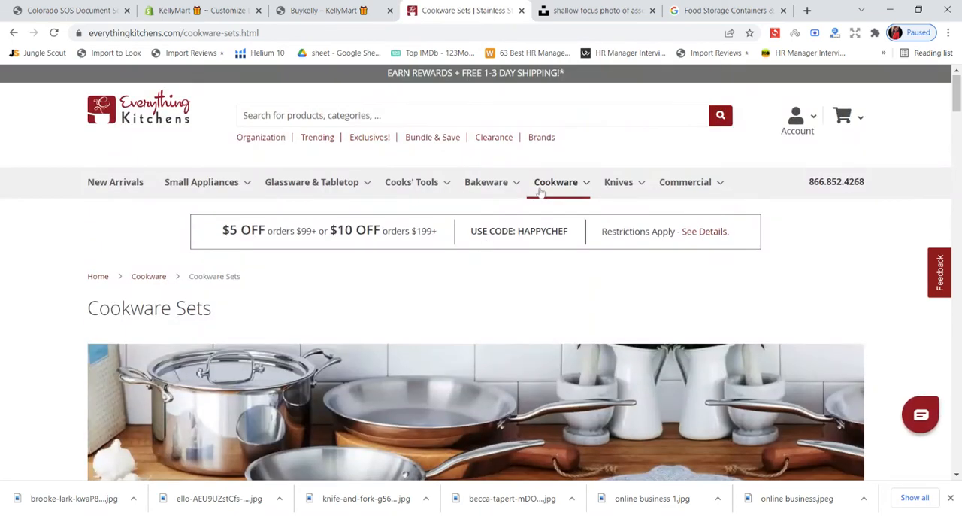
- Open the Salt & Pepper Shakers category under the Glassware & Tabletop dining accessories and look through its products
{"action": "mouse_move", "coordinate": [291, 192]}
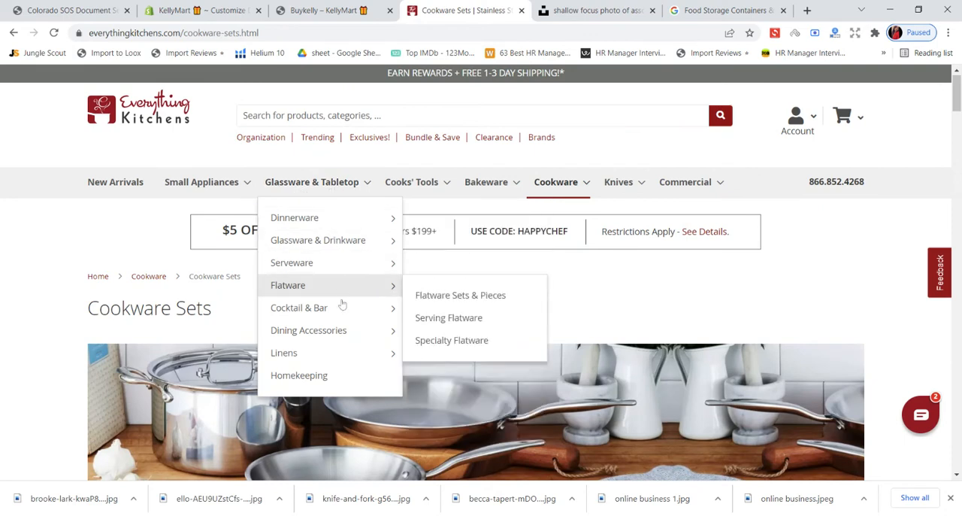
{"action": "mouse_move", "coordinate": [343, 340]}
{"action": "left_click", "coordinate": [464, 341]}
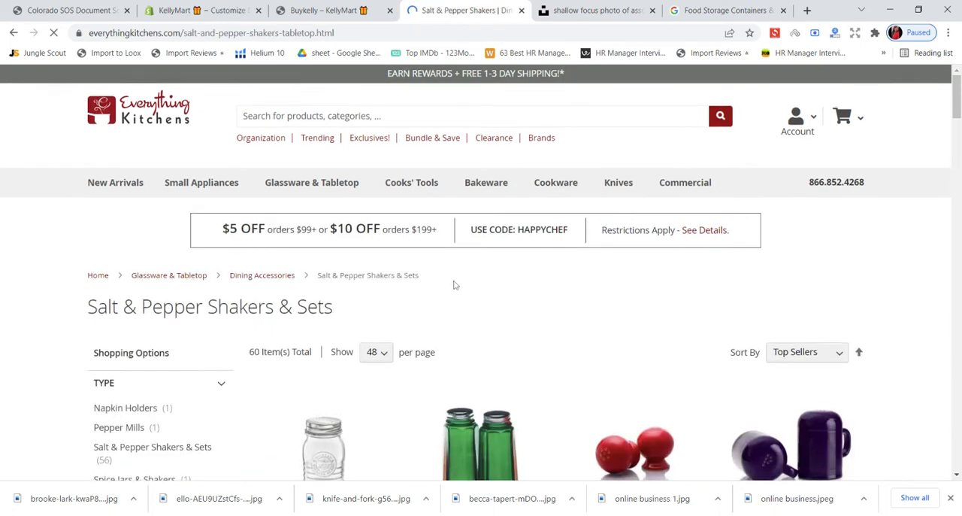
{"action": "scroll", "coordinate": [454, 285], "scroll_direction": "down", "scroll_amount": 2}
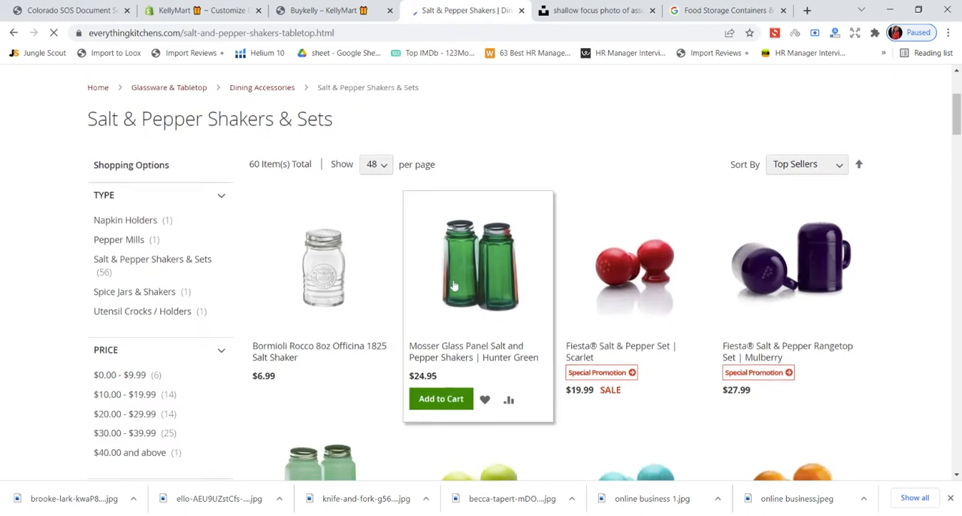
{"action": "scroll", "coordinate": [453, 284], "scroll_direction": "down", "scroll_amount": 3}
{"action": "scroll", "coordinate": [453, 285], "scroll_direction": "down", "scroll_amount": 3}
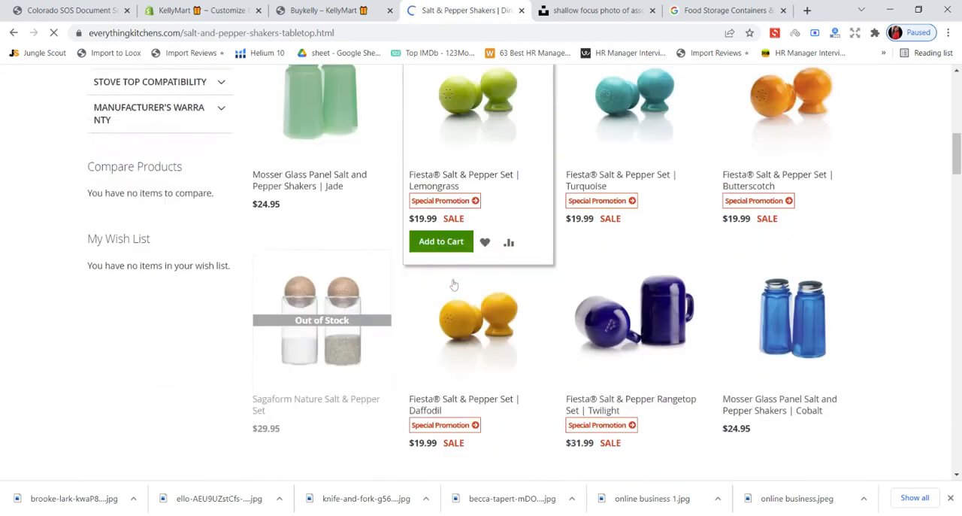
{"action": "scroll", "coordinate": [453, 285], "scroll_direction": "down", "scroll_amount": 2}
{"action": "scroll", "coordinate": [451, 279], "scroll_direction": "up", "scroll_amount": 10}
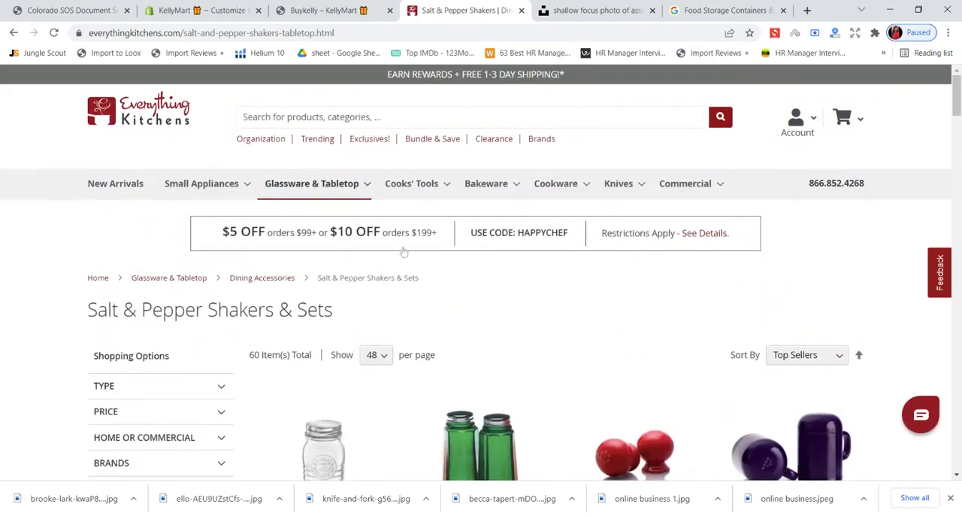
{"action": "mouse_move", "coordinate": [325, 196]}
- Switch to the Shopify theme editor, set the second image column's heading to "Tabletop & Glassware" and save
{"action": "left_click", "coordinate": [94, 4]}
{"action": "left_click", "coordinate": [202, 11]}
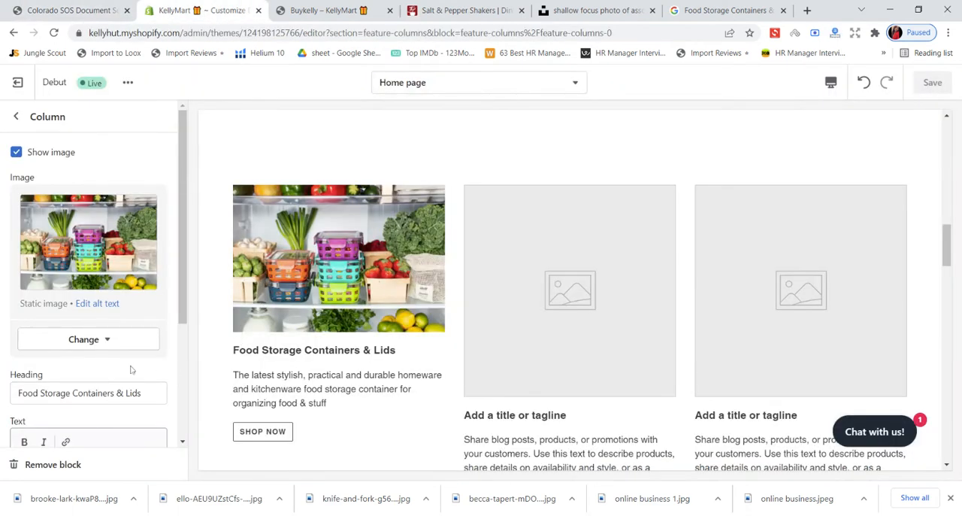
{"action": "left_click", "coordinate": [15, 115]}
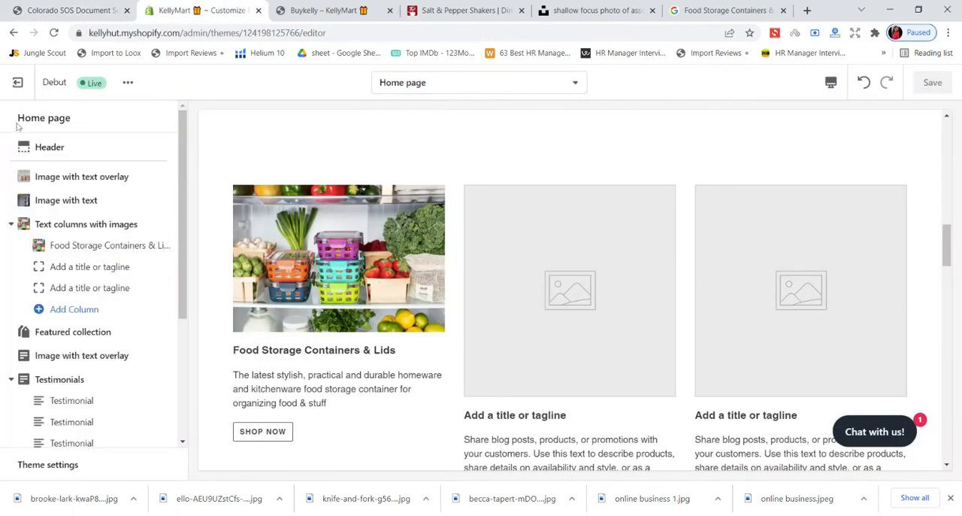
{"action": "left_click", "coordinate": [82, 268]}
{"action": "left_click", "coordinate": [83, 273]}
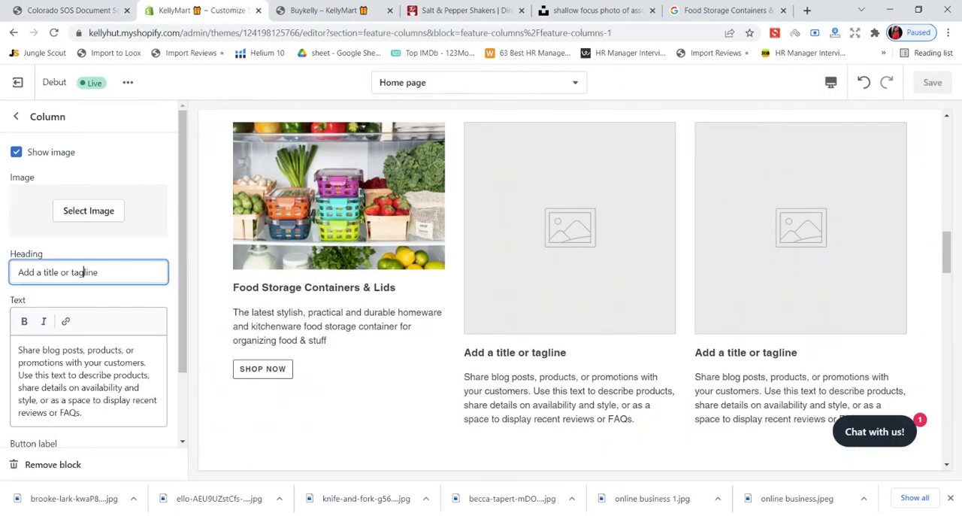
{"action": "left_click_drag", "start_coordinate": [101, 272], "coordinate": [5, 273]}
{"action": "key", "text": "BackSpace"}
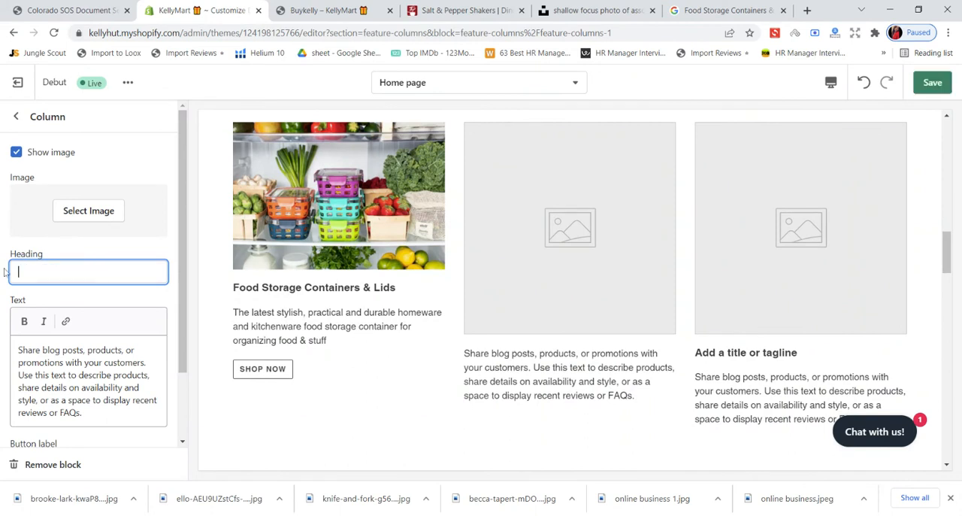
{"action": "type", "text": "Tab"}
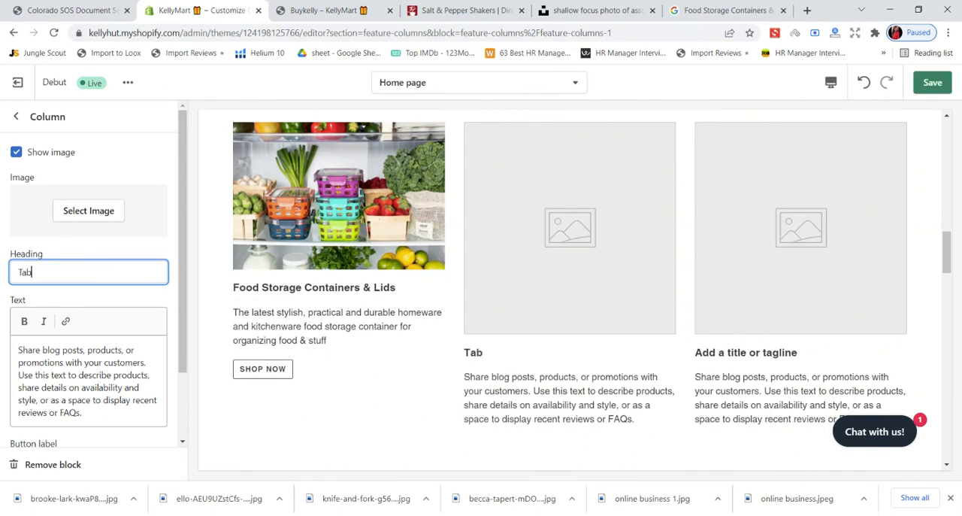
{"action": "type", "text": "letop & Gla"}
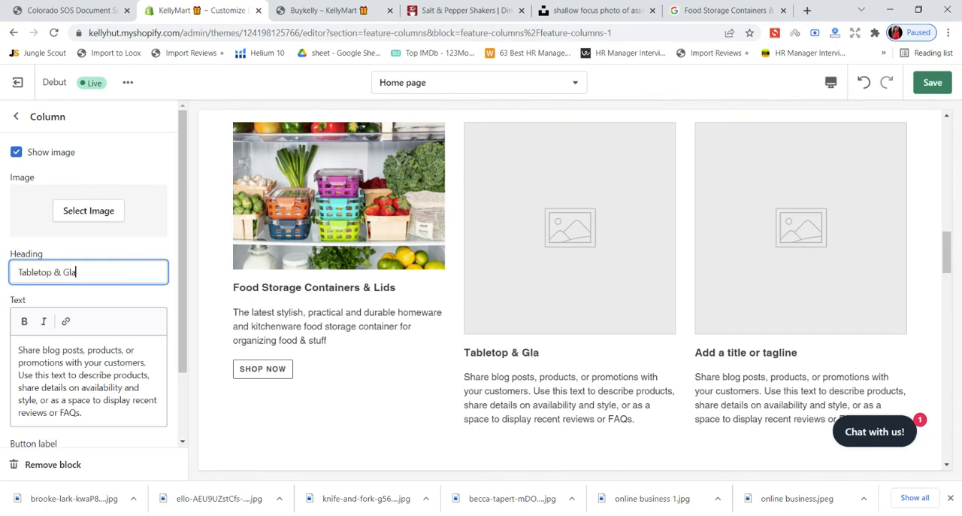
{"action": "type", "text": "ssware"}
{"action": "left_click", "coordinate": [932, 82]}
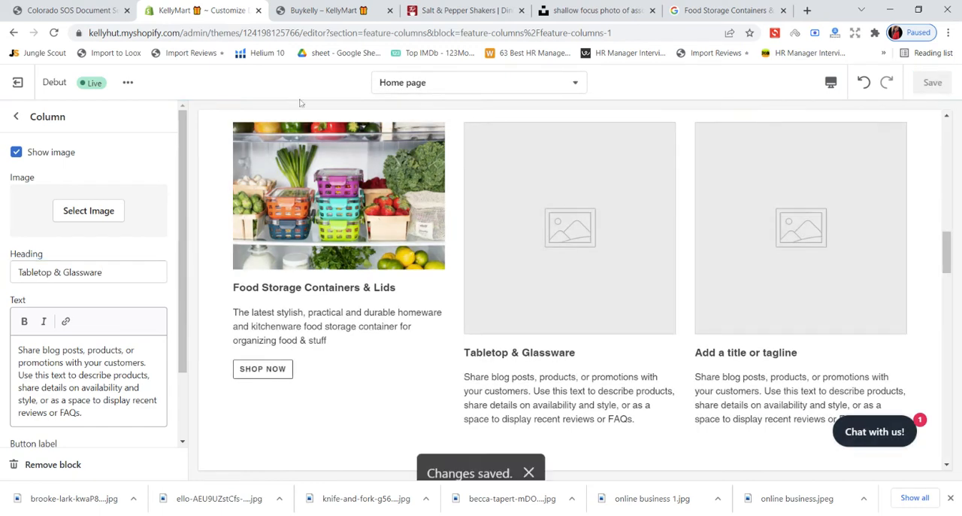
- Switch to Unsplash and download the photo of the pasta jar, nut jar and paper bag from the food storage results
{"action": "left_click", "coordinate": [481, 9]}
{"action": "left_click", "coordinate": [594, 10]}
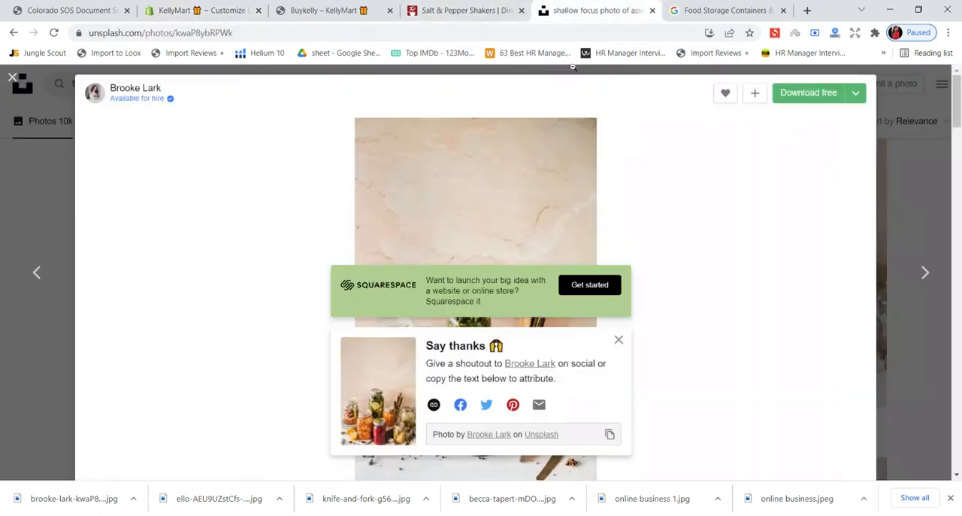
{"action": "left_click", "coordinate": [11, 78]}
{"action": "scroll", "coordinate": [248, 133], "scroll_direction": "down", "scroll_amount": 5}
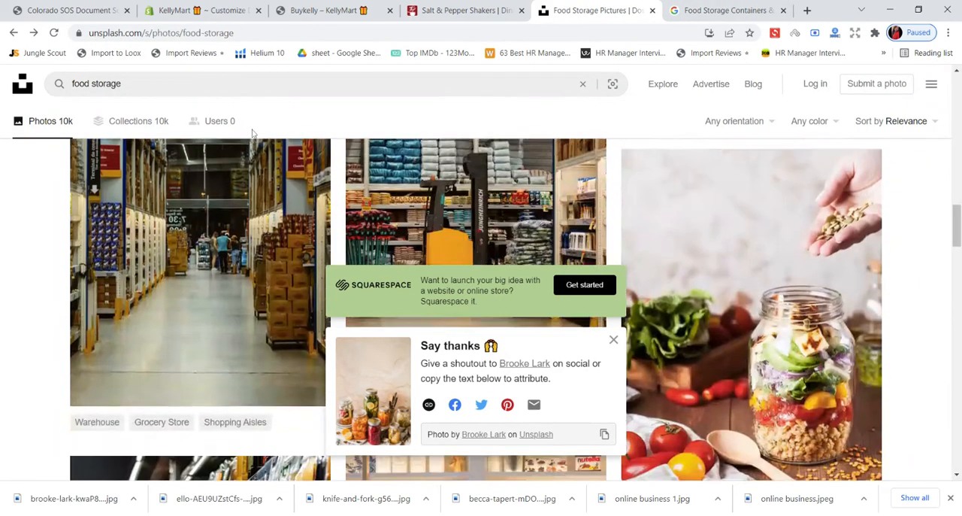
{"action": "scroll", "coordinate": [253, 133], "scroll_direction": "down", "scroll_amount": 5}
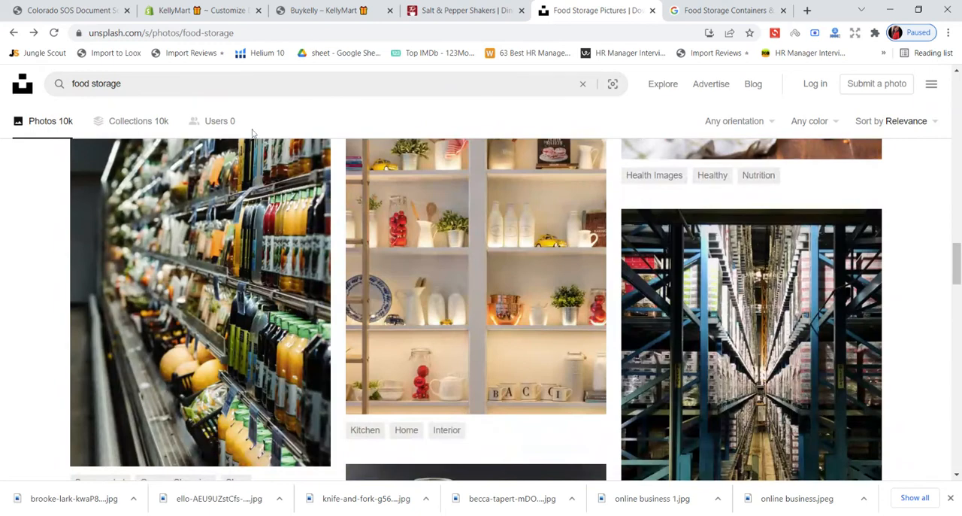
{"action": "scroll", "coordinate": [253, 133], "scroll_direction": "down", "scroll_amount": 5}
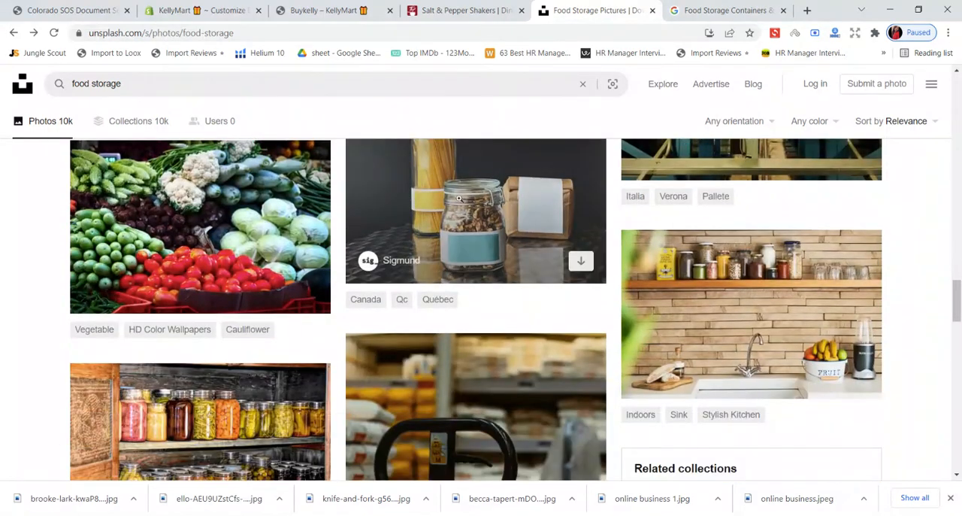
{"action": "scroll", "coordinate": [459, 198], "scroll_direction": "up", "scroll_amount": 2}
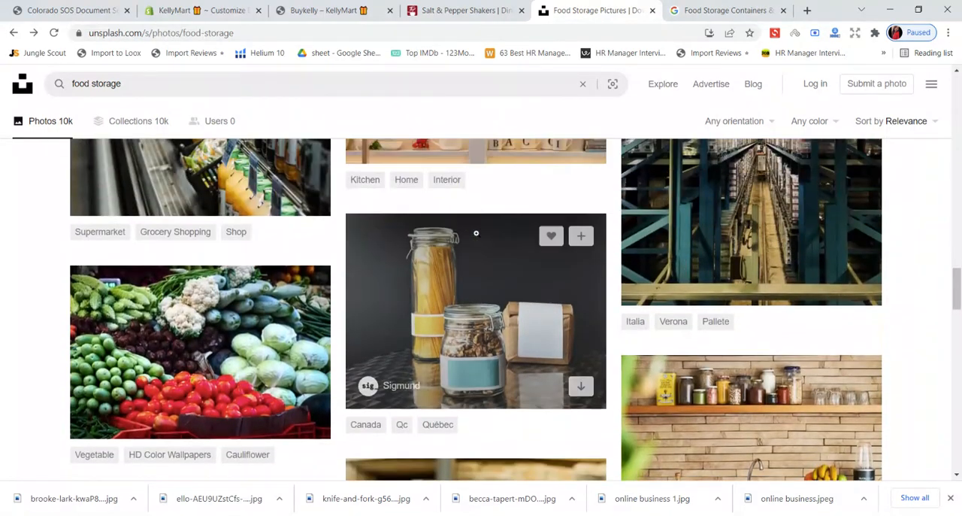
{"action": "left_click", "coordinate": [468, 299]}
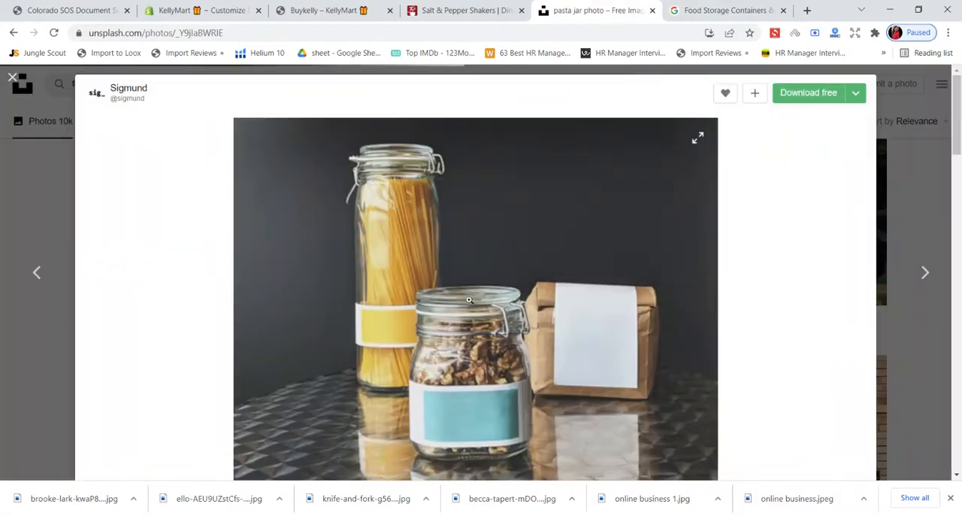
{"action": "left_click", "coordinate": [811, 101]}
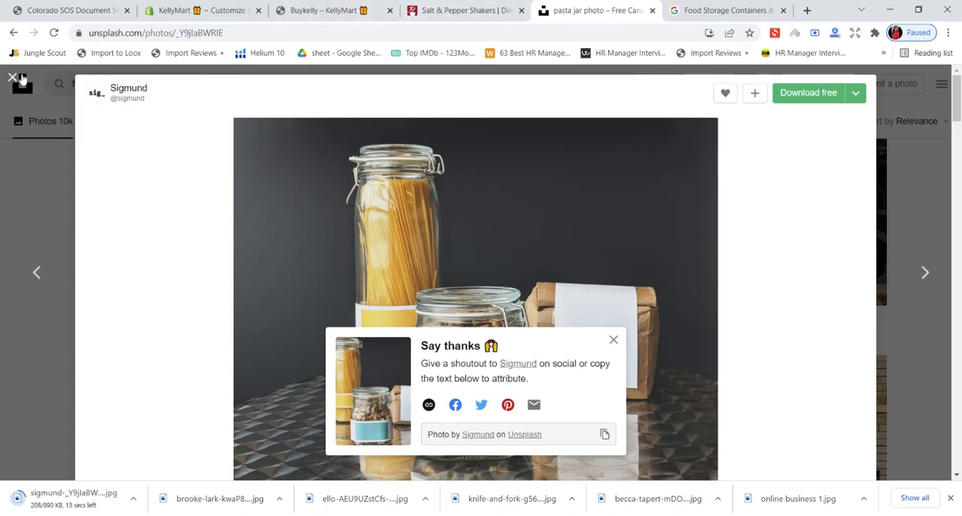
{"action": "left_click", "coordinate": [12, 78]}
- Close the downloaded photo and look through more of the food storage photos on Unsplash
{"action": "scroll", "coordinate": [509, 227], "scroll_direction": "down", "scroll_amount": 5}
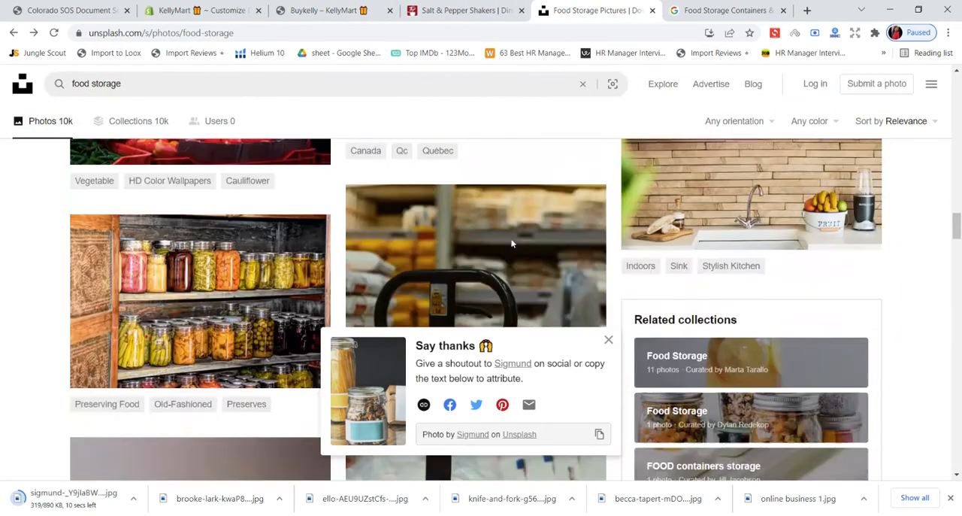
{"action": "scroll", "coordinate": [511, 239], "scroll_direction": "down", "scroll_amount": 3}
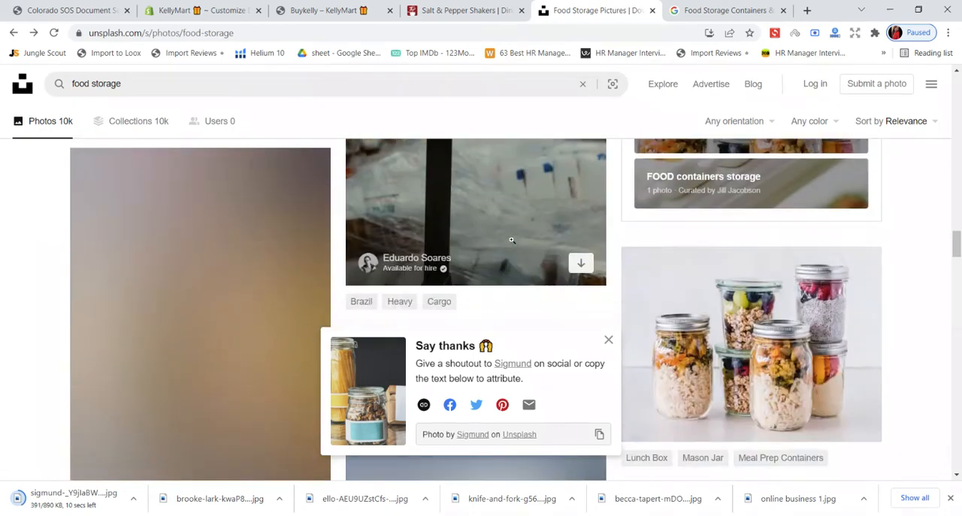
{"action": "scroll", "coordinate": [511, 243], "scroll_direction": "down", "scroll_amount": 4}
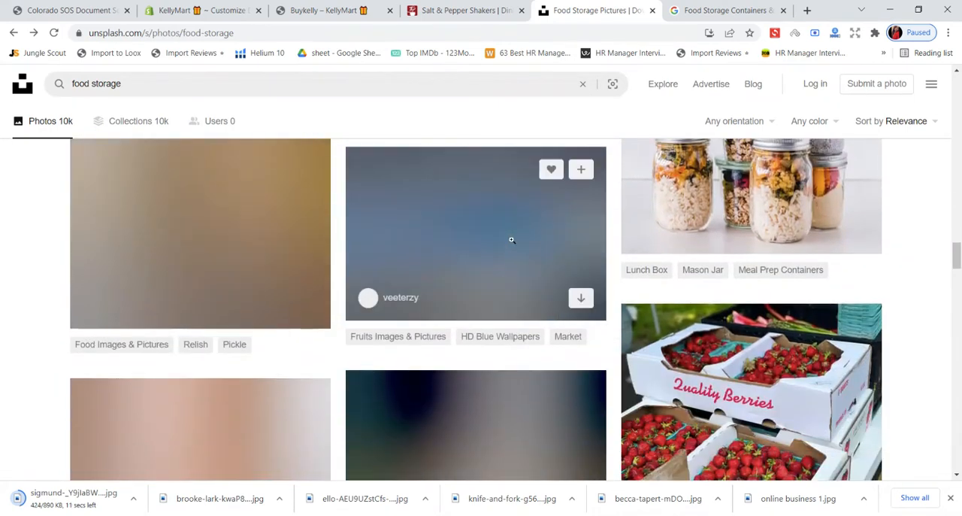
{"action": "scroll", "coordinate": [565, 256], "scroll_direction": "down", "scroll_amount": 2}
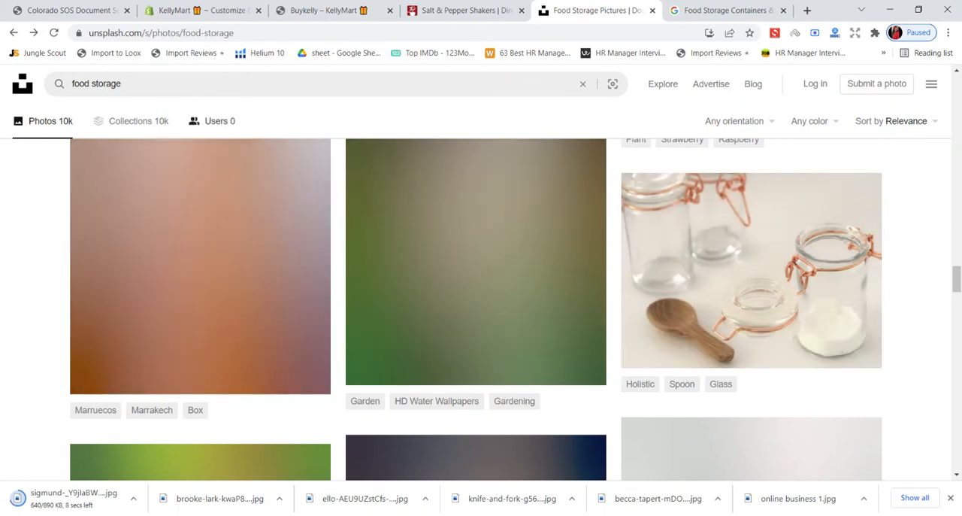
- Search Unsplash for "tabletop kitchen" and look through the photo results
{"action": "left_click", "coordinate": [51, 88]}
{"action": "key", "text": "BackSpace"}
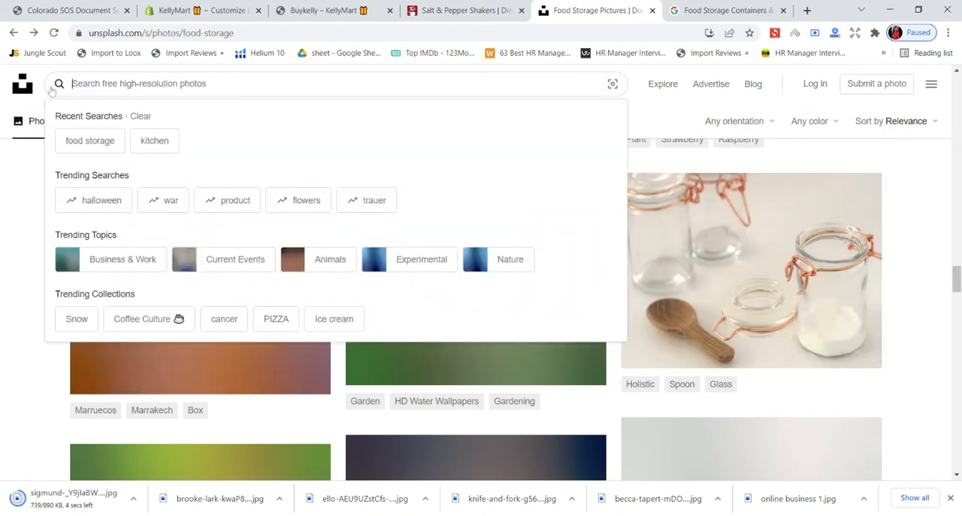
{"action": "type", "text": "table"}
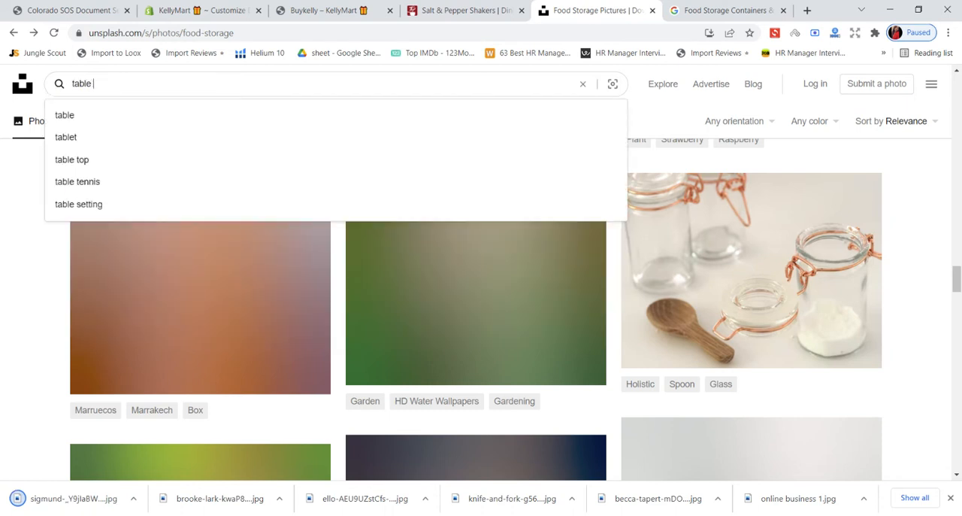
{"action": "type", "text": "top kitchen"}
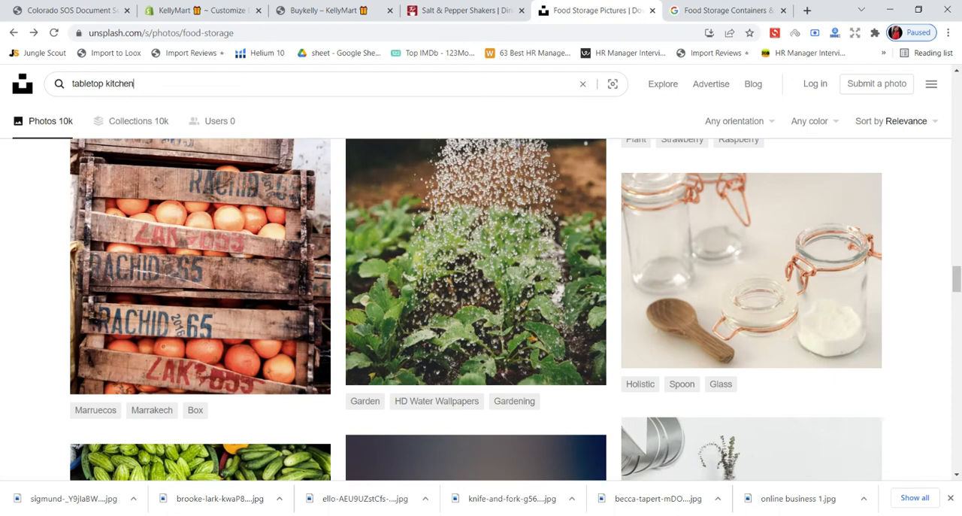
{"action": "key", "text": "Return"}
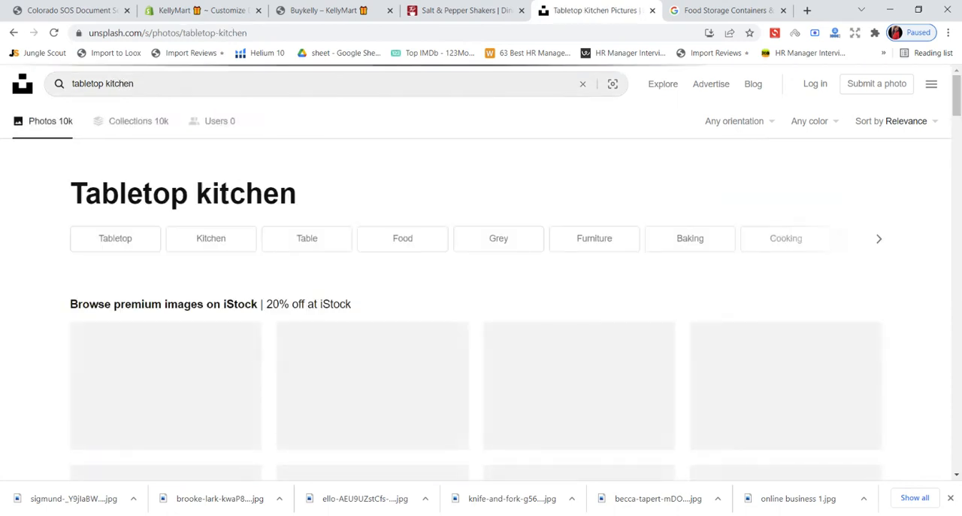
{"action": "scroll", "coordinate": [110, 104], "scroll_direction": "down", "scroll_amount": 9}
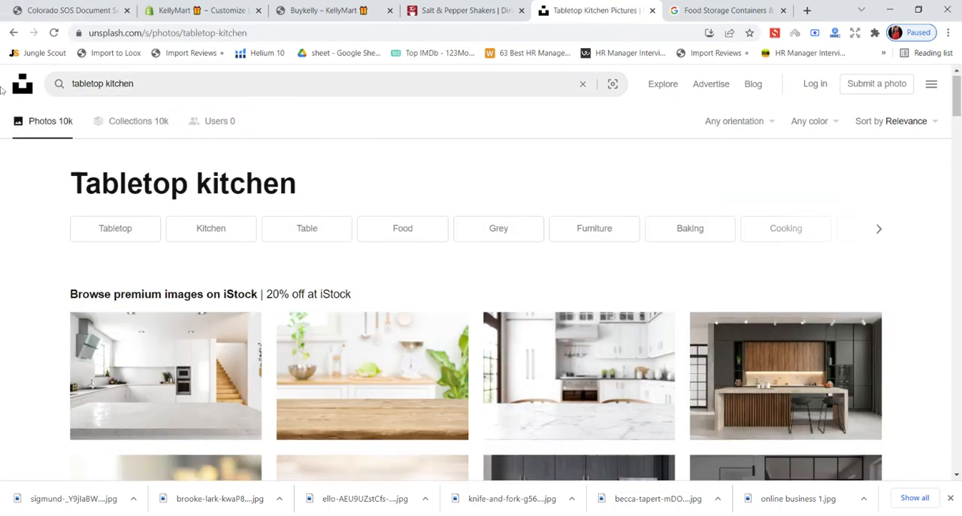
{"action": "scroll", "coordinate": [110, 104], "scroll_direction": "down", "scroll_amount": 8}
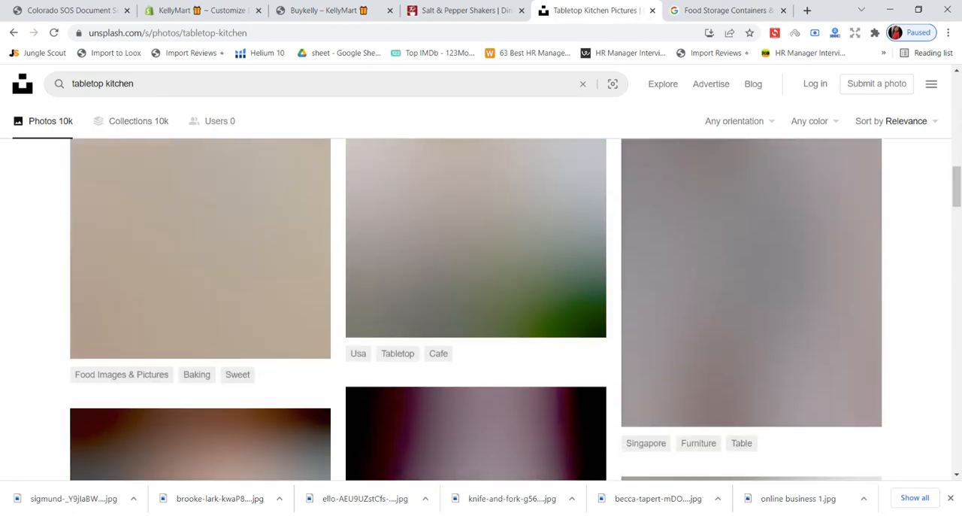
{"action": "scroll", "coordinate": [476, 310], "scroll_direction": "up", "scroll_amount": 17}
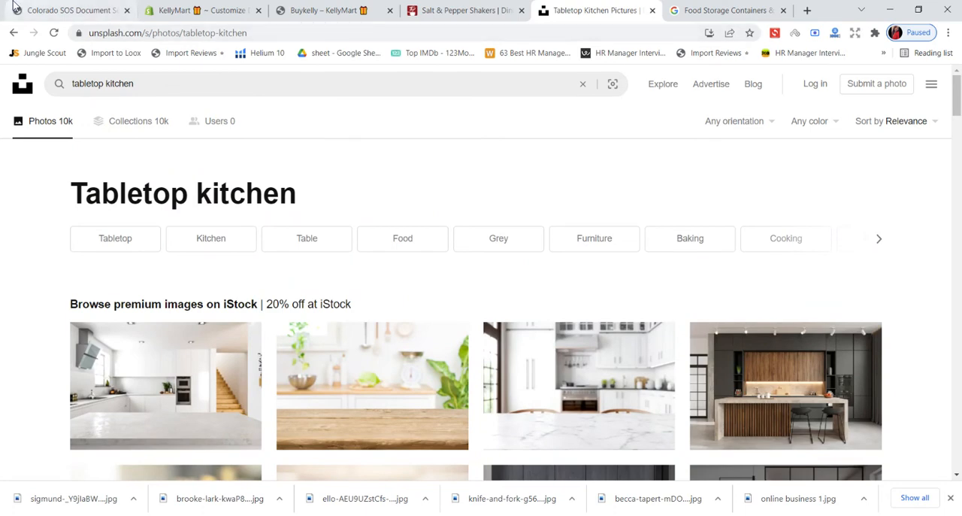
- Switch to the Shopify theme editor and upload the downloaded pasta jar photo for the "Tabletop & Glassware" column
{"action": "left_click", "coordinate": [173, 6]}
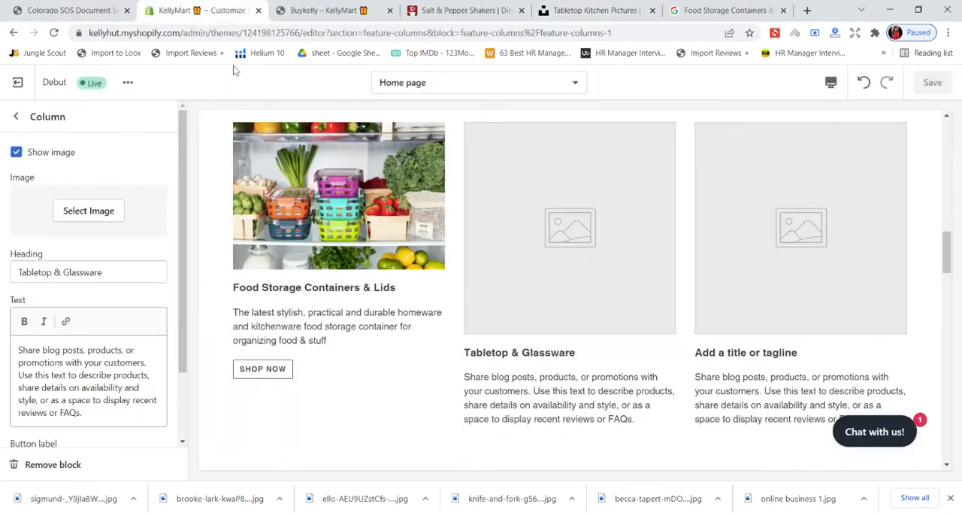
{"action": "left_click", "coordinate": [98, 222]}
{"action": "left_click", "coordinate": [46, 216]}
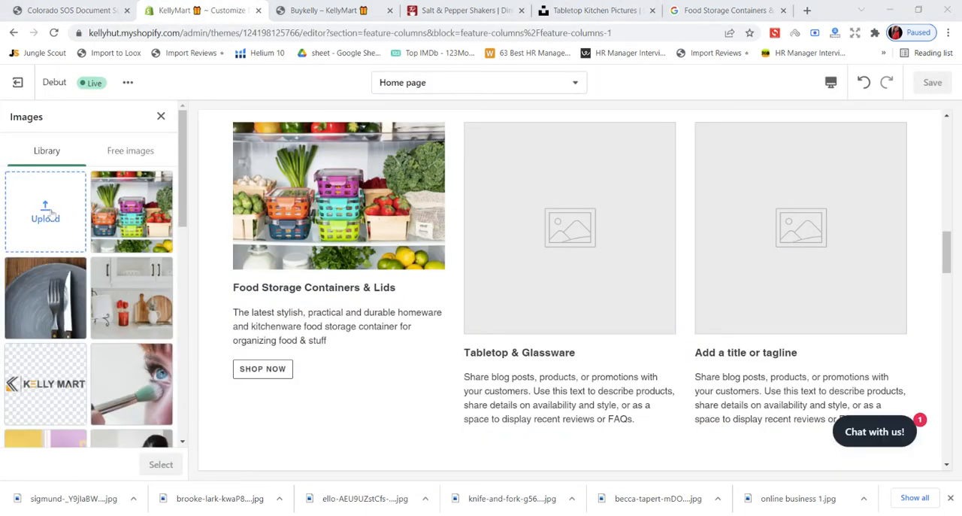
{"action": "left_click", "coordinate": [355, 282]}
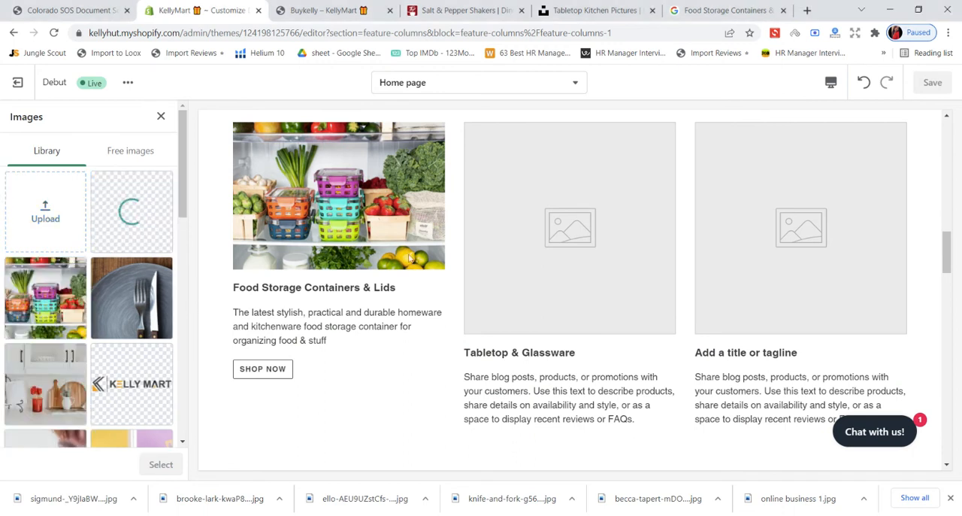
- Switch to the Everything Kitchens site and copy the page heading "Salt & Pepper Shakers & Sets"
{"action": "left_click", "coordinate": [607, 7]}
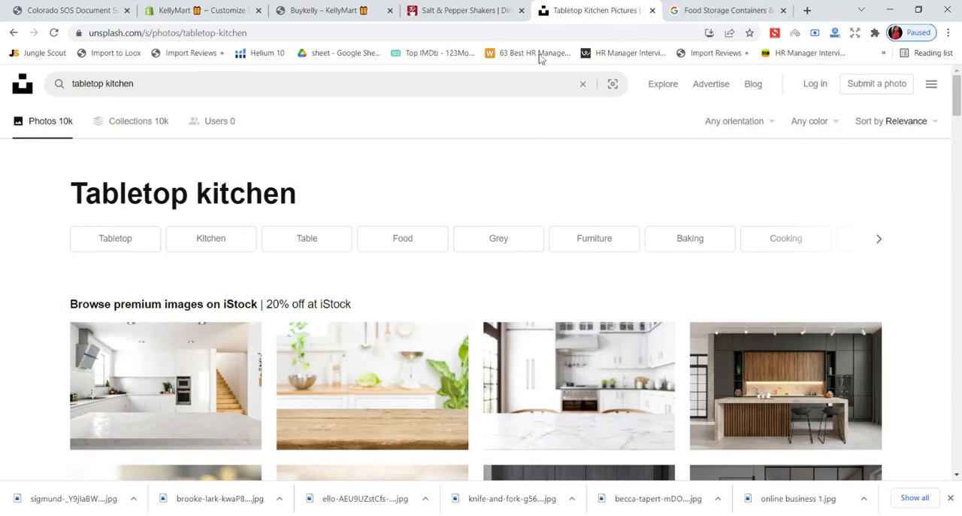
{"action": "left_click", "coordinate": [489, 6]}
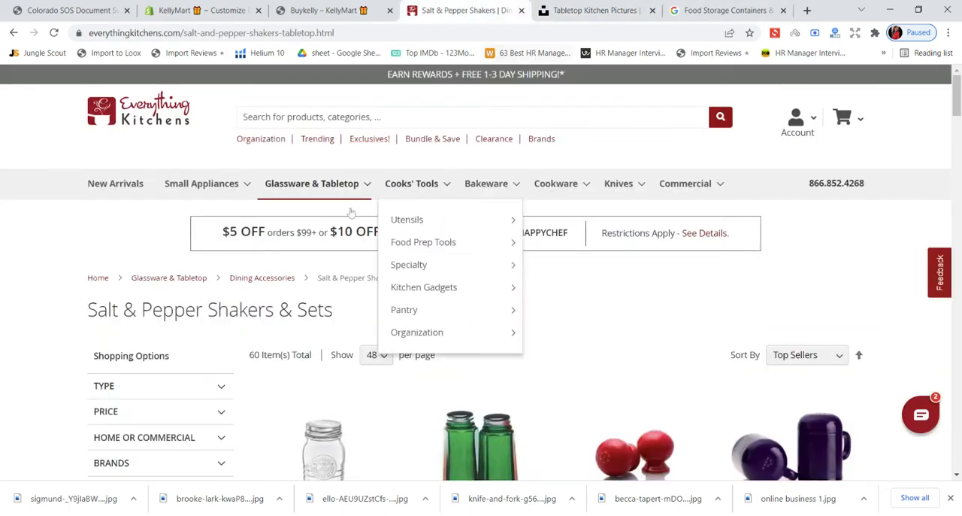
{"action": "scroll", "coordinate": [398, 250], "scroll_direction": "down", "scroll_amount": 1}
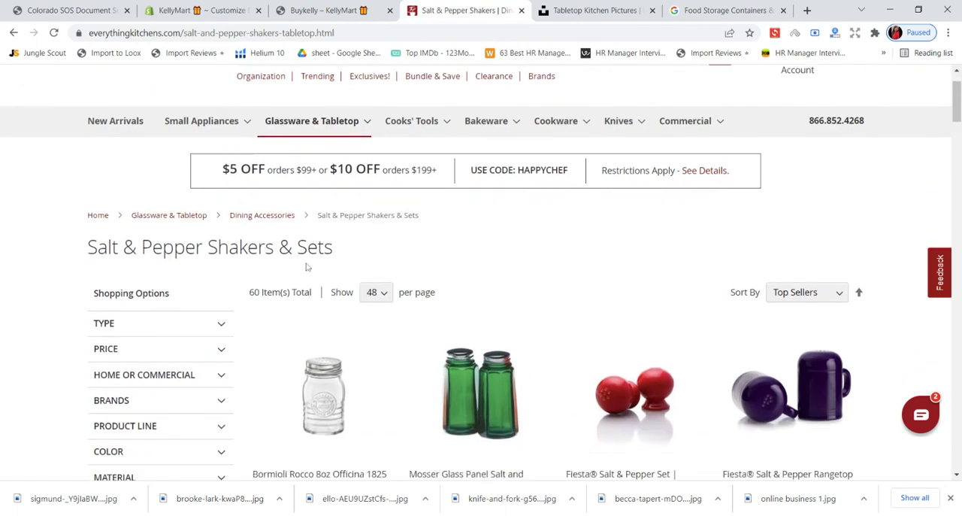
{"action": "left_click_drag", "start_coordinate": [339, 248], "coordinate": [84, 247]}
{"action": "key", "text": "ctrl+c"}
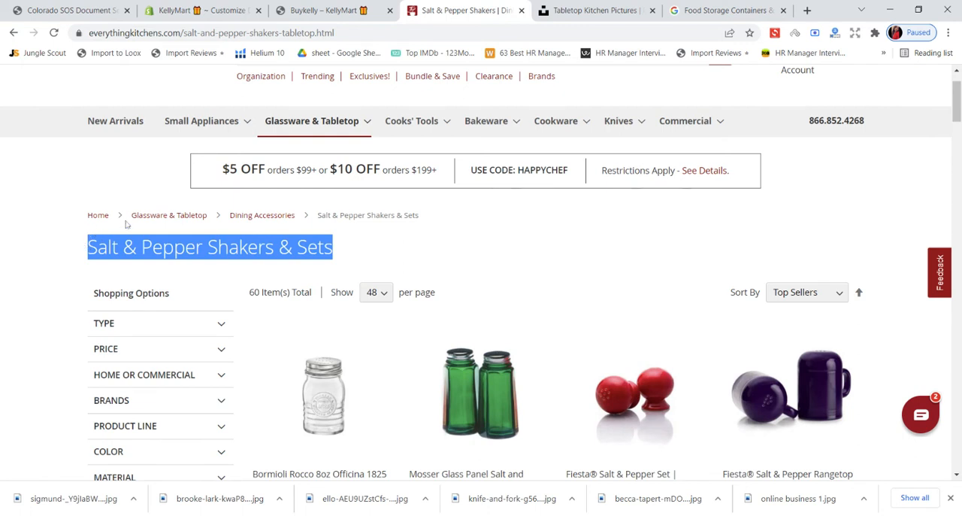
- Search Google for "Salt & Pepper Shakers & Sets" and copy "salt & pepper shakers set is made of highest quality" from the acrylic condiment jar result
{"action": "left_click", "coordinate": [680, 9]}
{"action": "left_click", "coordinate": [574, 33]}
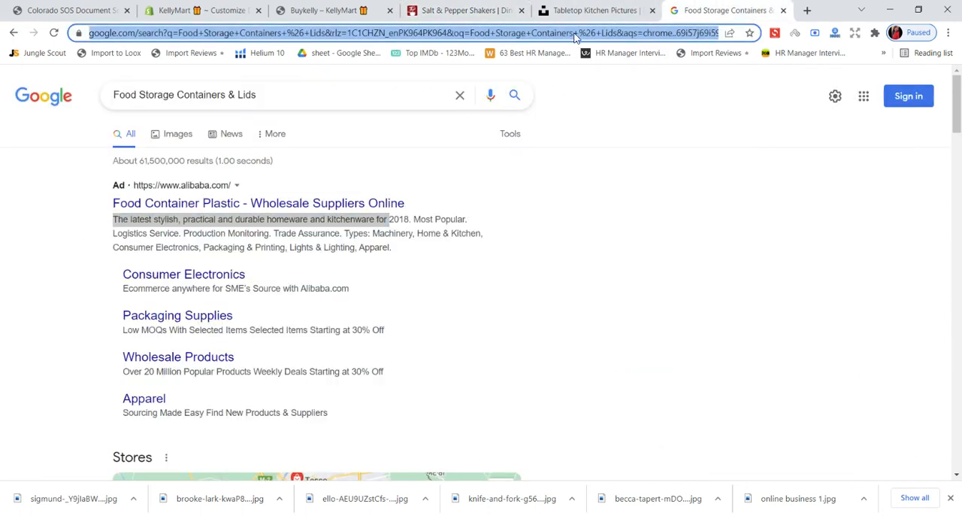
{"action": "key", "text": "ctrl+v"}
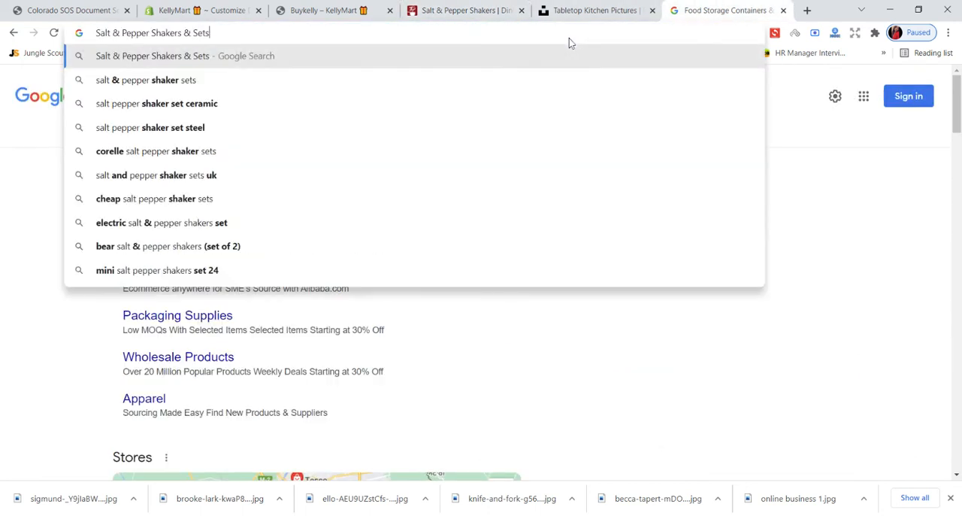
{"action": "key", "text": "Return"}
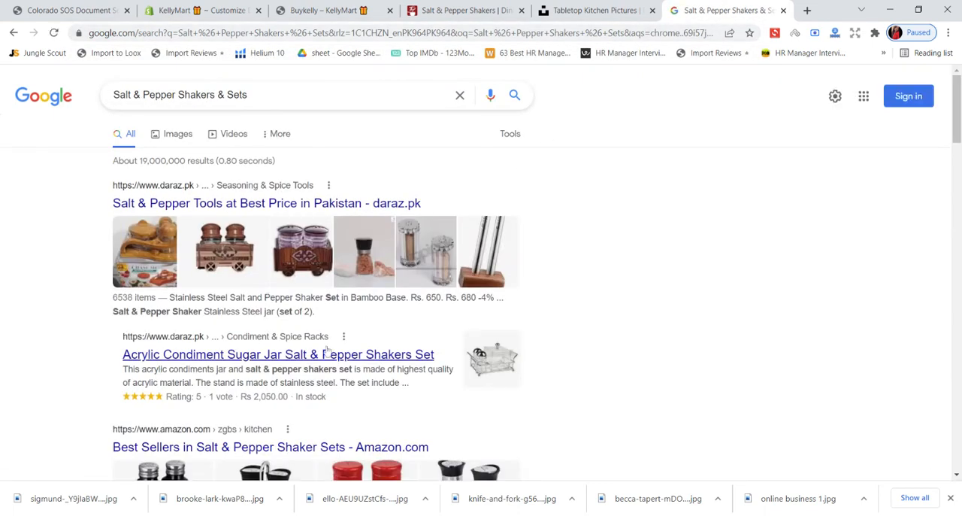
{"action": "scroll", "coordinate": [524, 308], "scroll_direction": "down", "scroll_amount": 1}
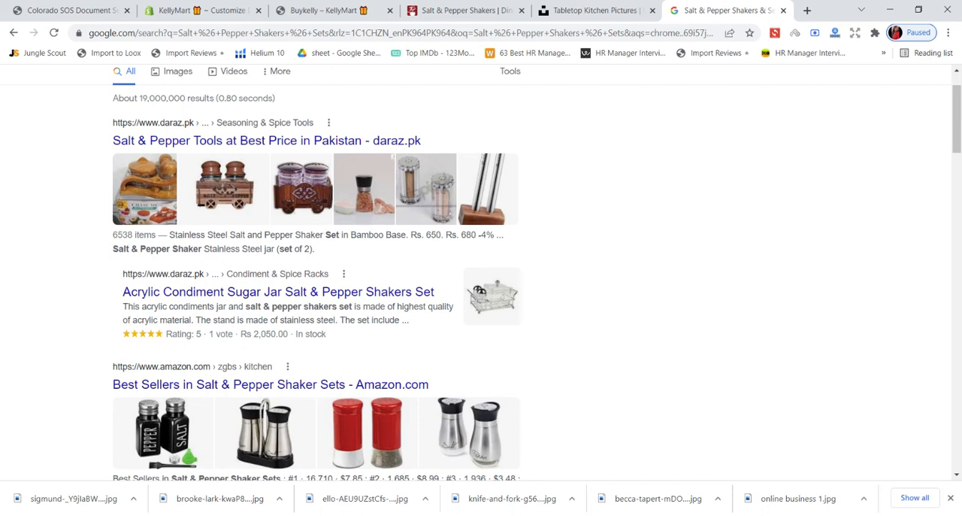
{"action": "left_click_drag", "start_coordinate": [244, 306], "coordinate": [449, 306]}
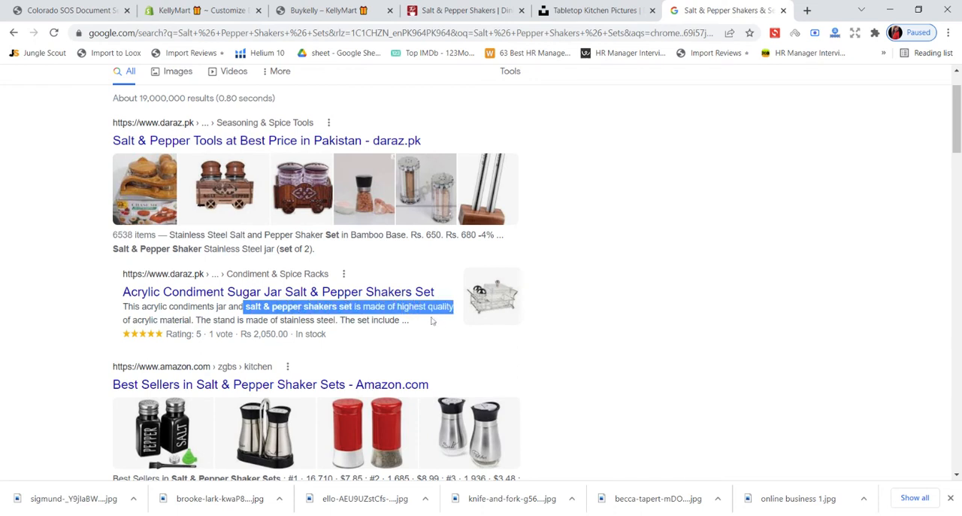
- Return to the Shopify theme editor, confirm the pasta jar photo as the "Tabletop & Glassware" column's image and save
{"action": "left_click", "coordinate": [196, 11]}
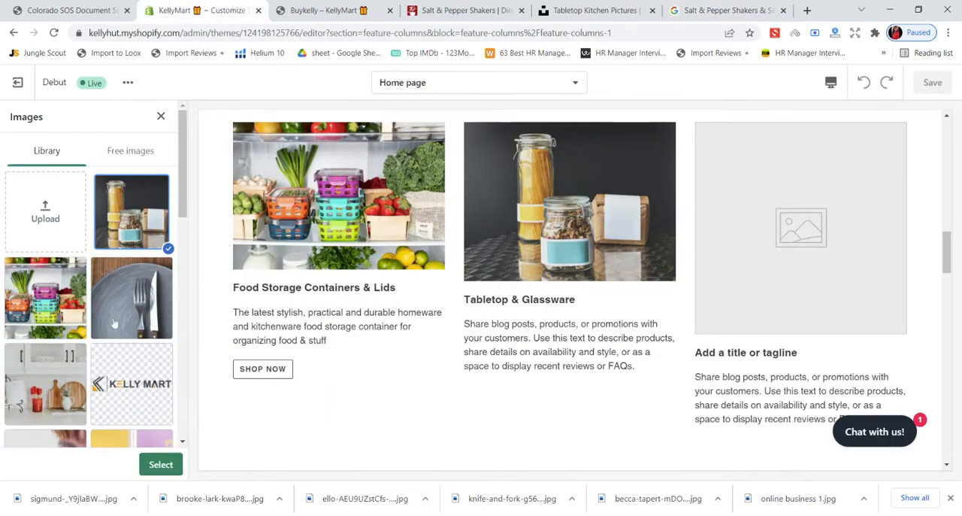
{"action": "left_click", "coordinate": [156, 464]}
{"action": "left_click", "coordinate": [932, 82]}
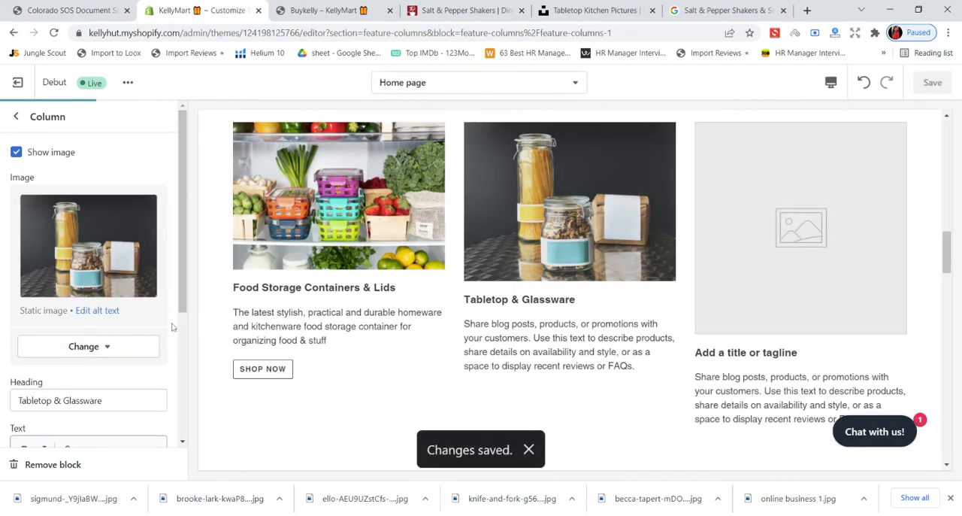
- Replace the "Tabletop & Glassware" column's placeholder text with the copied salt and pepper shakers phrase
{"action": "scroll", "coordinate": [171, 330], "scroll_direction": "down", "scroll_amount": 2}
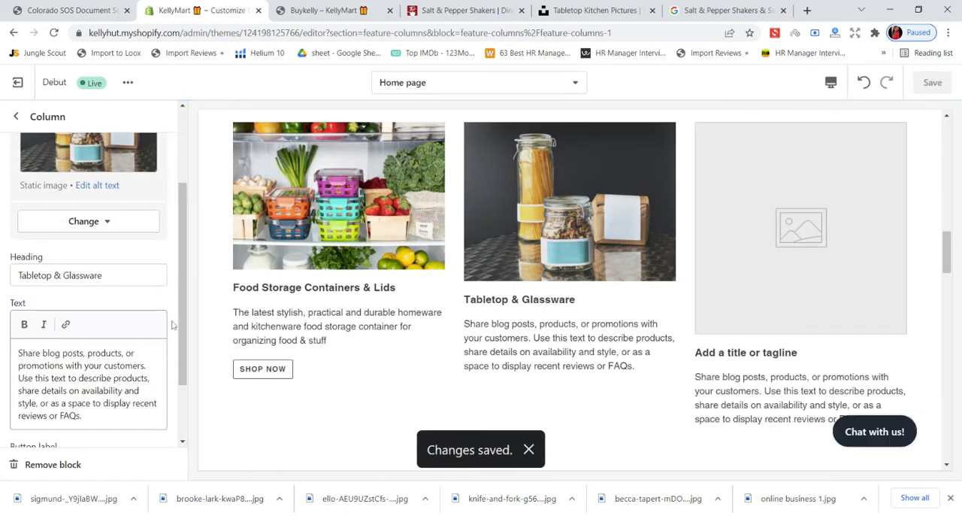
{"action": "scroll", "coordinate": [171, 324], "scroll_direction": "down", "scroll_amount": 1}
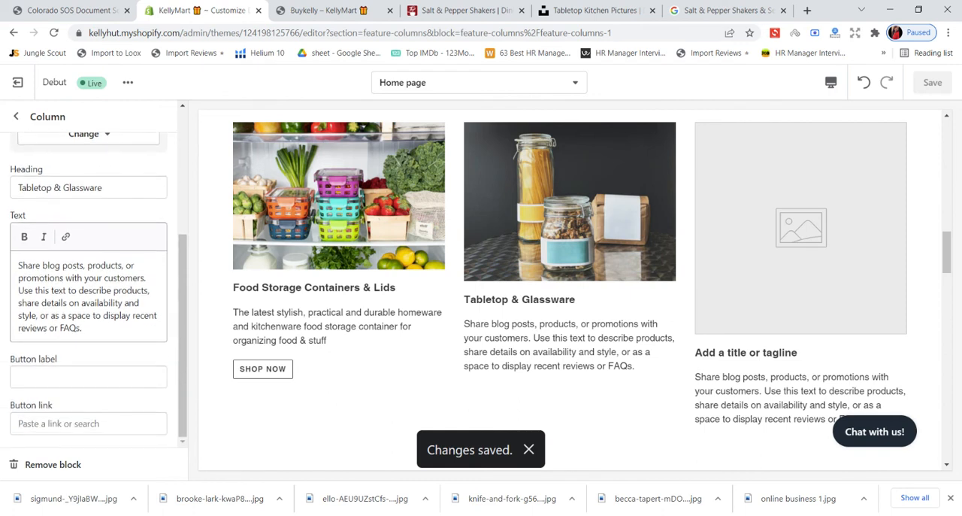
{"action": "left_click_drag", "start_coordinate": [88, 315], "coordinate": [18, 265]}
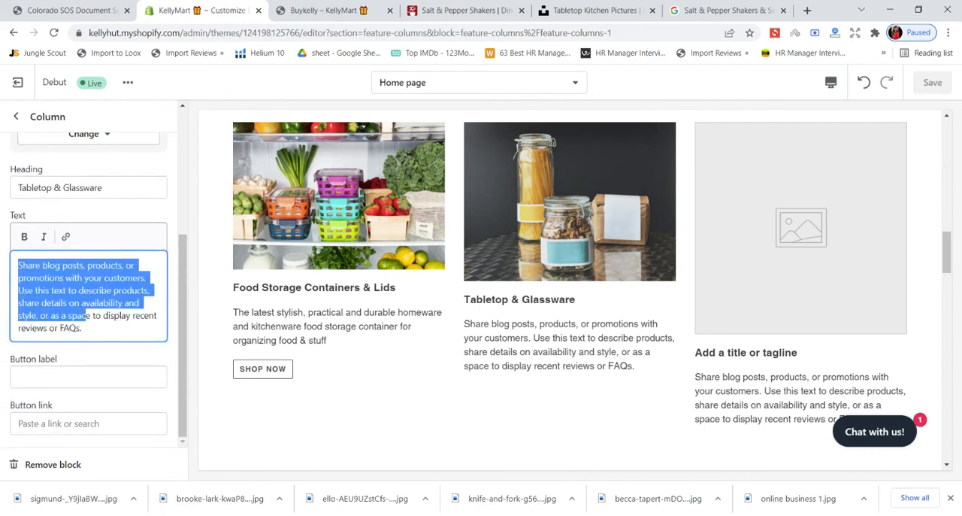
{"action": "left_click_drag", "start_coordinate": [85, 329], "coordinate": [18, 265]}
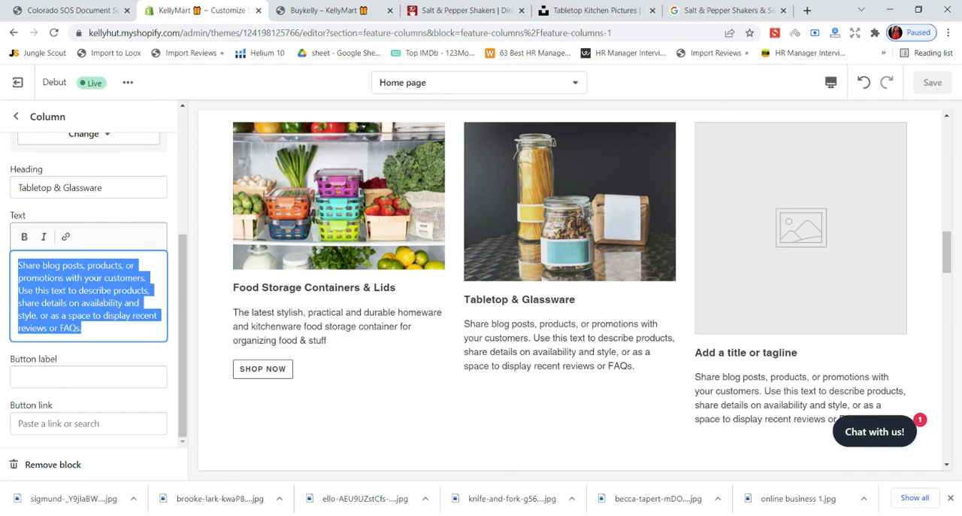
{"action": "key", "text": "BackSpace"}
{"action": "type", "text": "salt & pepper shakers setis made of highest quality"}
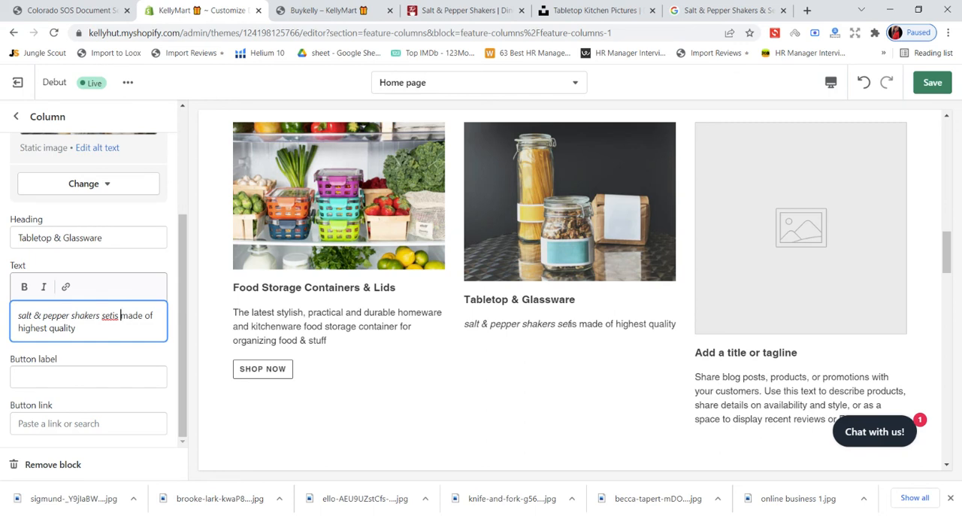
- Edit the "Tabletop & Glassware" column's text to read "KellyMart salt & pepper shakers sets made of highest quality"
{"action": "key", "text": "BackSpace"}
{"action": "key", "text": "BackSpace"}
{"action": "key", "text": "BackSpace"}
{"action": "type", "text": "is"}
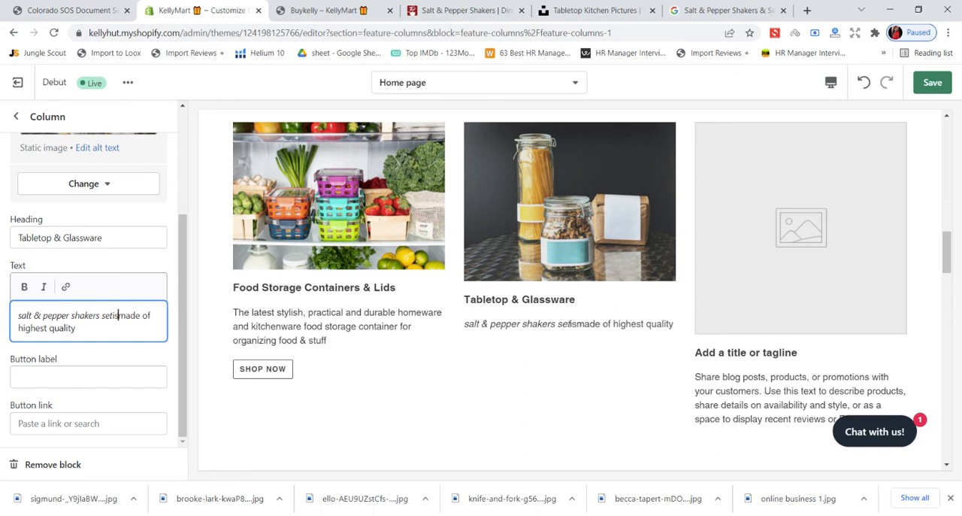
{"action": "key", "text": "BackSpace"}
{"action": "key", "text": "BackSpace"}
{"action": "key", "text": "BackSpace"}
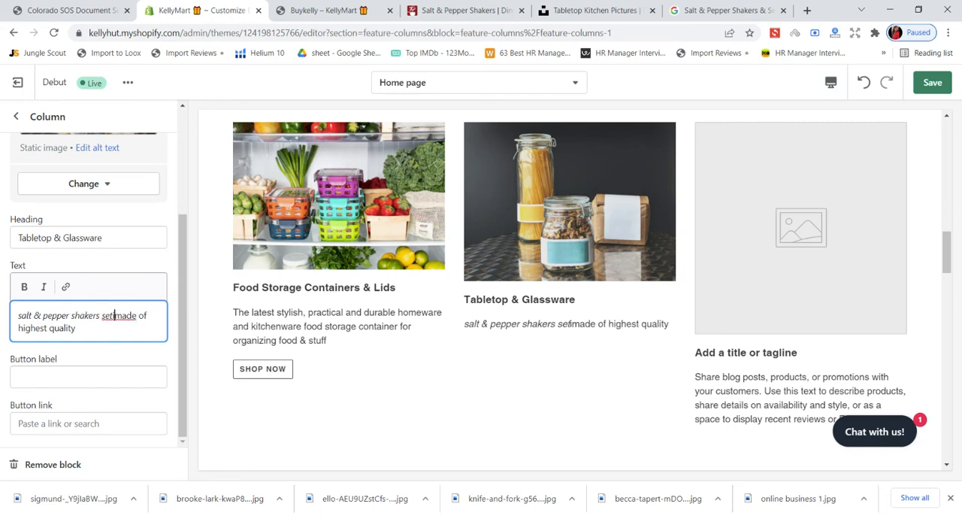
{"action": "type", "text": "s"}
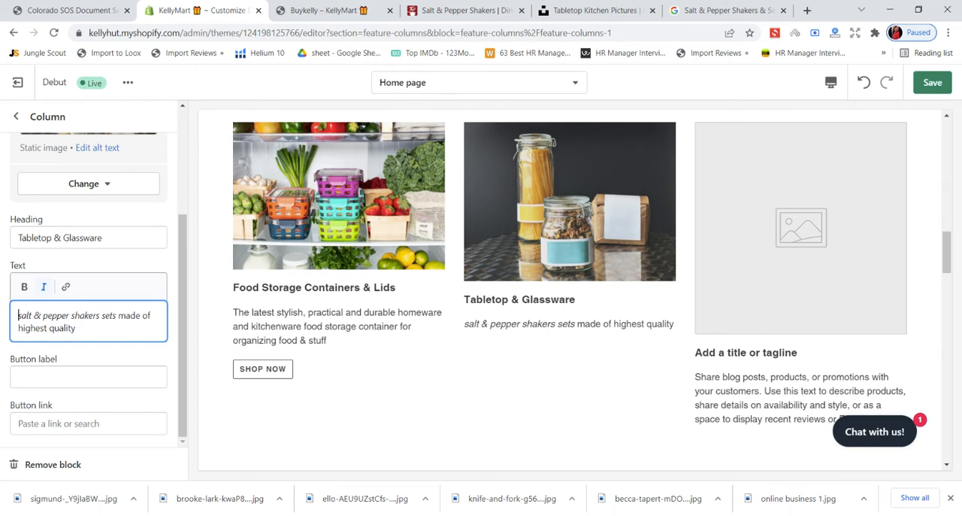
{"action": "type", "text": "KellyMa"}
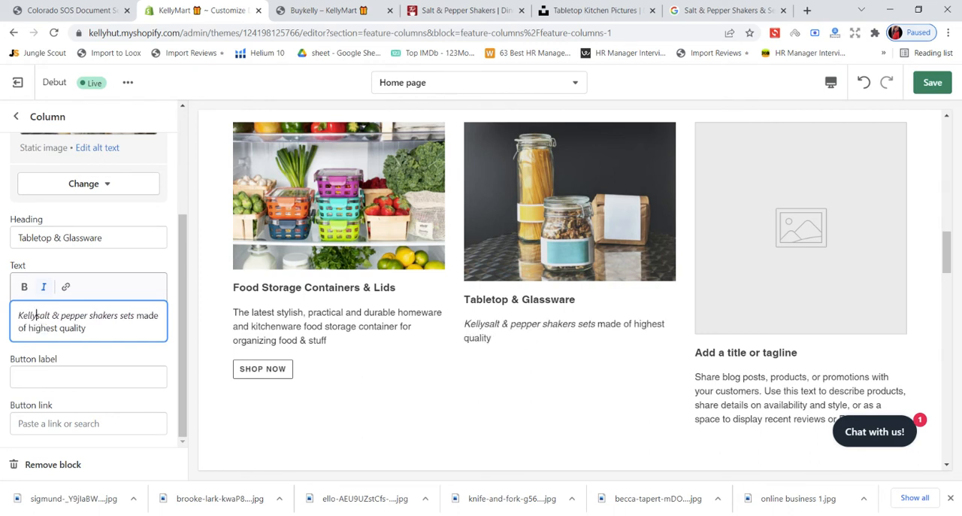
{"action": "type", "text": "rt "}
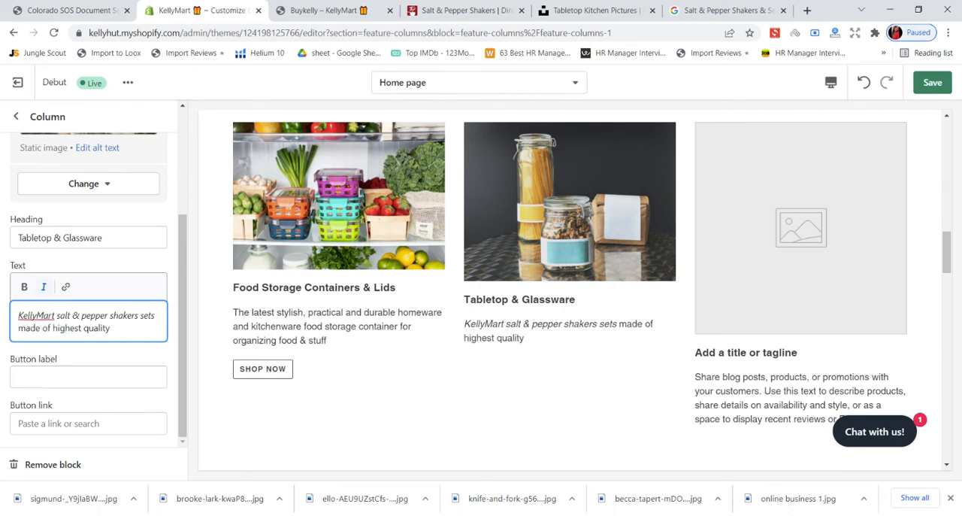
{"action": "type", "text": "Offer"}
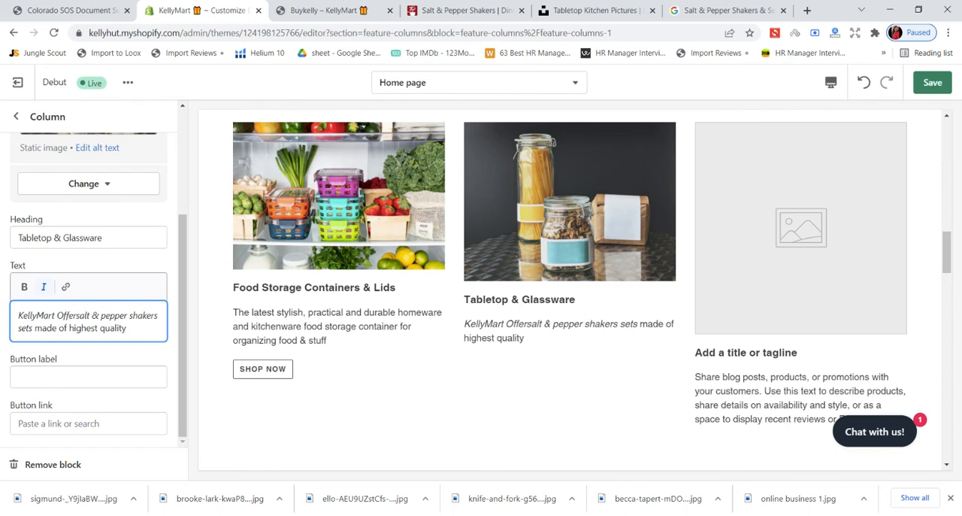
- Insert "offer" after "KellyMart" in the "Tabletop & Glassware" column's text and remove the italics from "KellyMart offer"
{"action": "key", "text": "BackSpace"}
{"action": "key", "text": "BackSpace"}
{"action": "key", "text": "BackSpace"}
{"action": "key", "text": "BackSpace"}
{"action": "key", "text": "BackSpace"}
{"action": "key", "text": "BackSpace"}
{"action": "type", "text": "offer"}
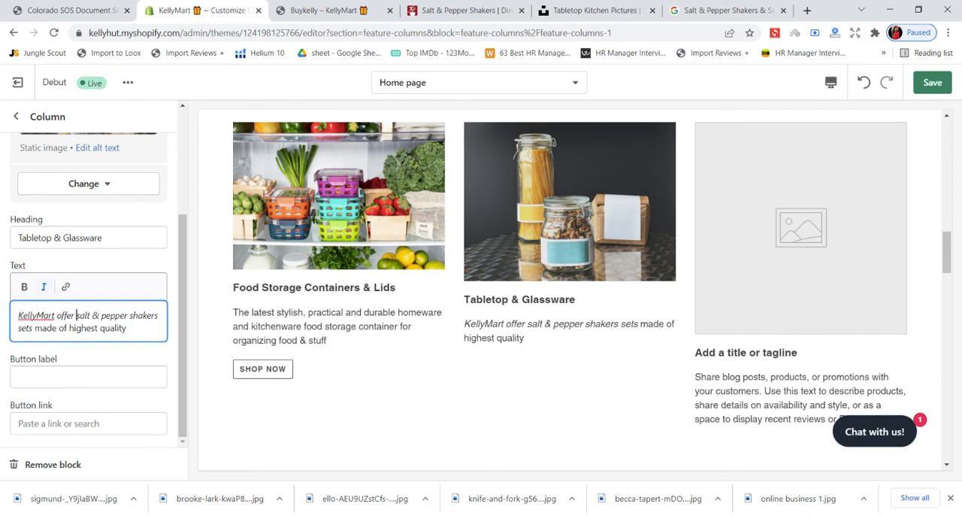
{"action": "left_click_drag", "start_coordinate": [74, 315], "coordinate": [18, 315]}
{"action": "left_click", "coordinate": [43, 287]}
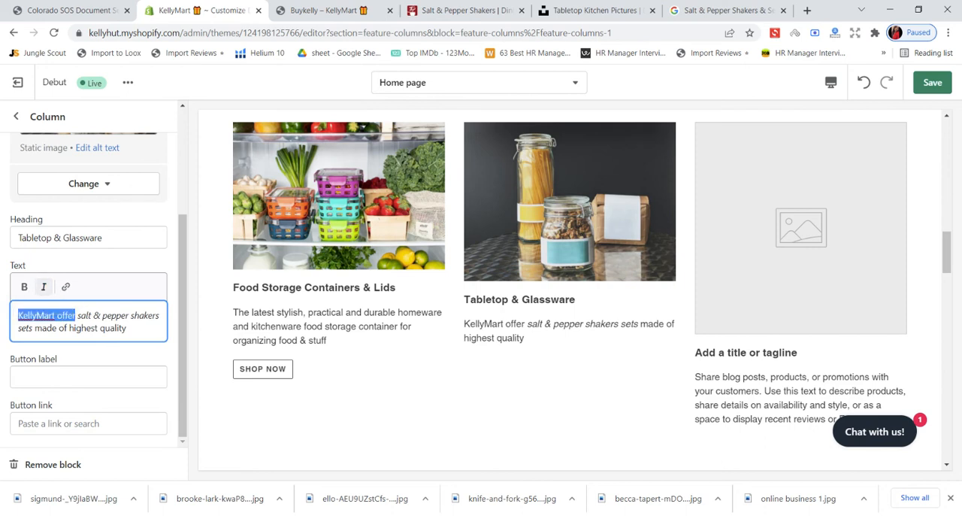
{"action": "left_click", "coordinate": [52, 328]}
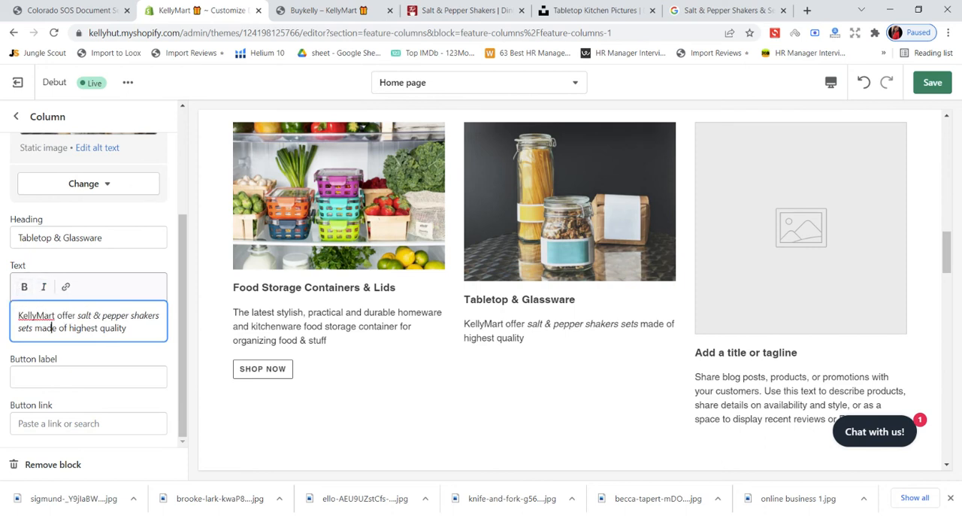
- Try bold formatting on the word "KellyMart" in the "Tabletop & Glassware" column's text, and remove it again
{"action": "left_click_drag", "start_coordinate": [56, 315], "coordinate": [18, 315]}
{"action": "left_click", "coordinate": [24, 286]}
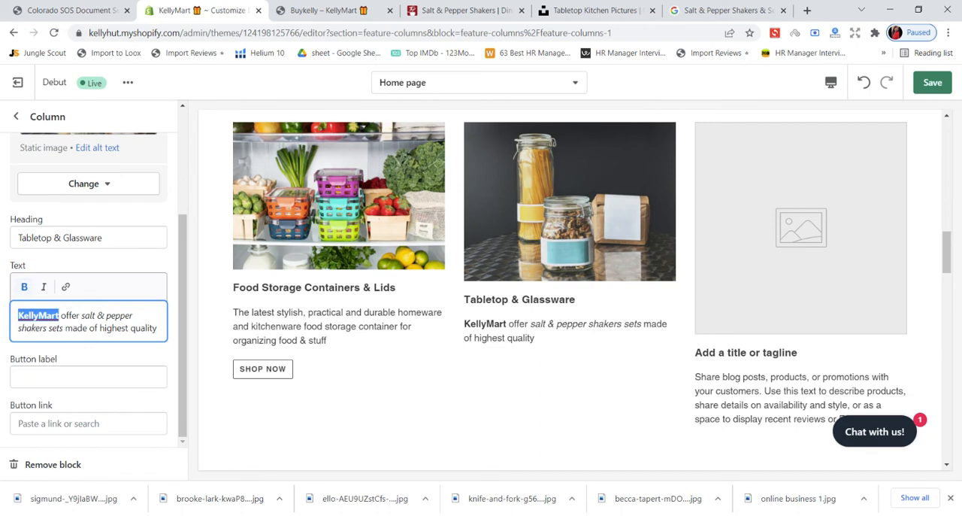
{"action": "left_click", "coordinate": [59, 315]}
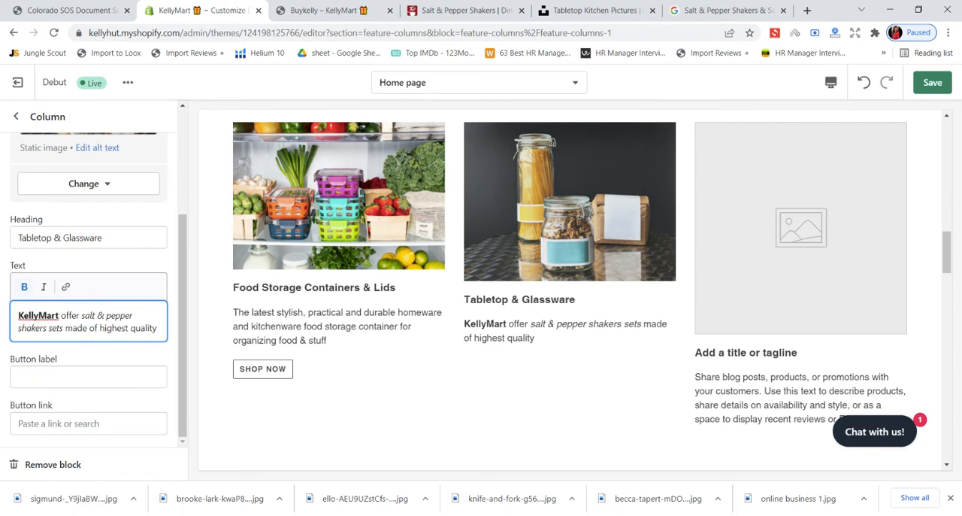
{"action": "left_click_drag", "start_coordinate": [59, 315], "coordinate": [18, 316]}
{"action": "left_click", "coordinate": [24, 286]}
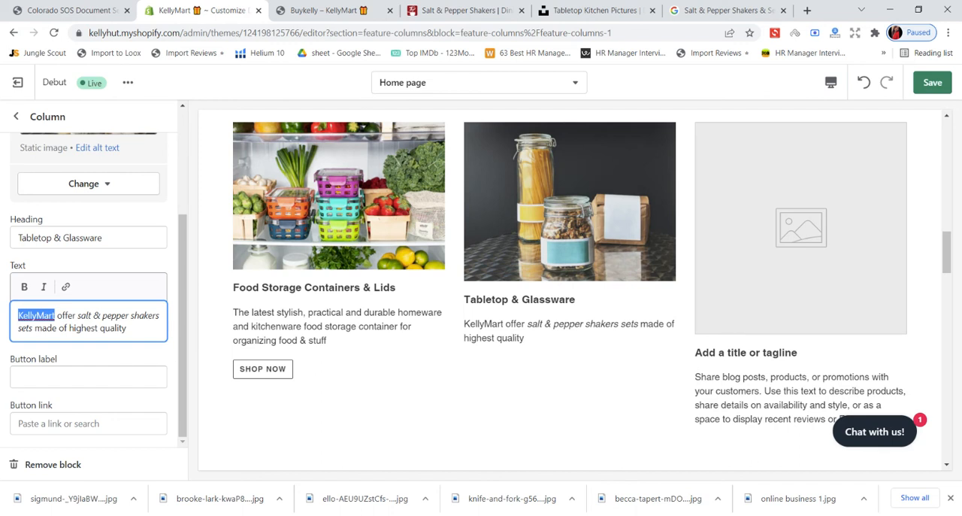
- Extend the end of the "Tabletop & Glassware" column's text with "material. Your best kitchen essential"
{"action": "left_click", "coordinate": [127, 328]}
{"action": "type", "text": "mater"}
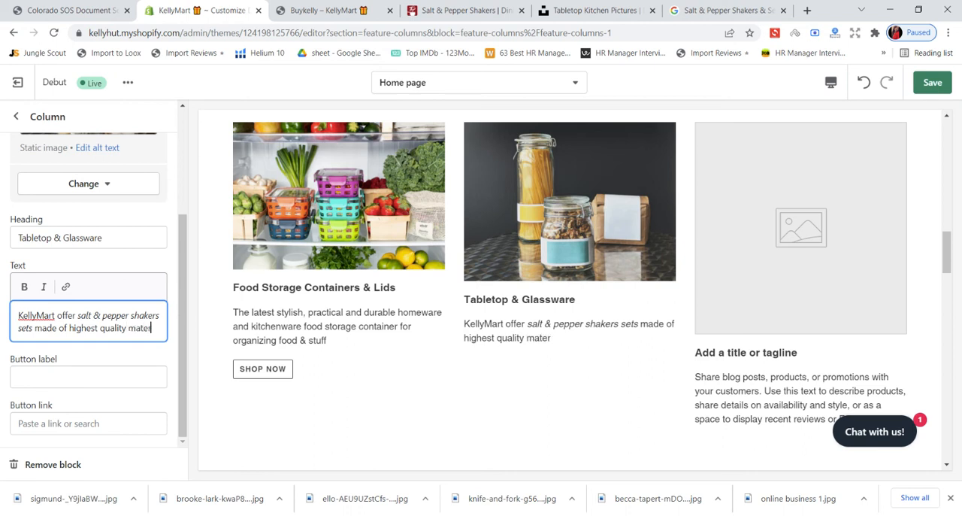
{"action": "type", "text": "ial. Y"}
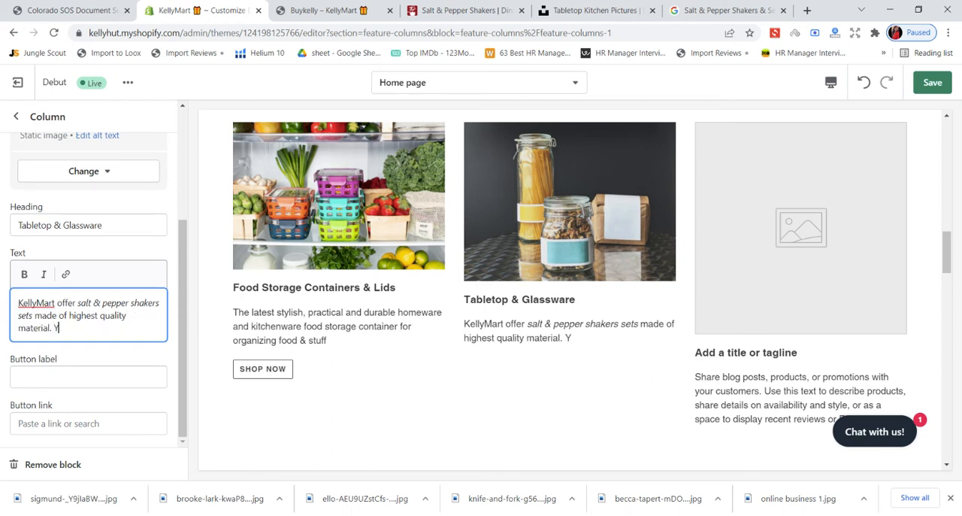
{"action": "type", "text": "our Be"}
{"action": "key", "text": "BackSpace"}
{"action": "key", "text": "BackSpace"}
{"action": "type", "text": "best kitchn"}
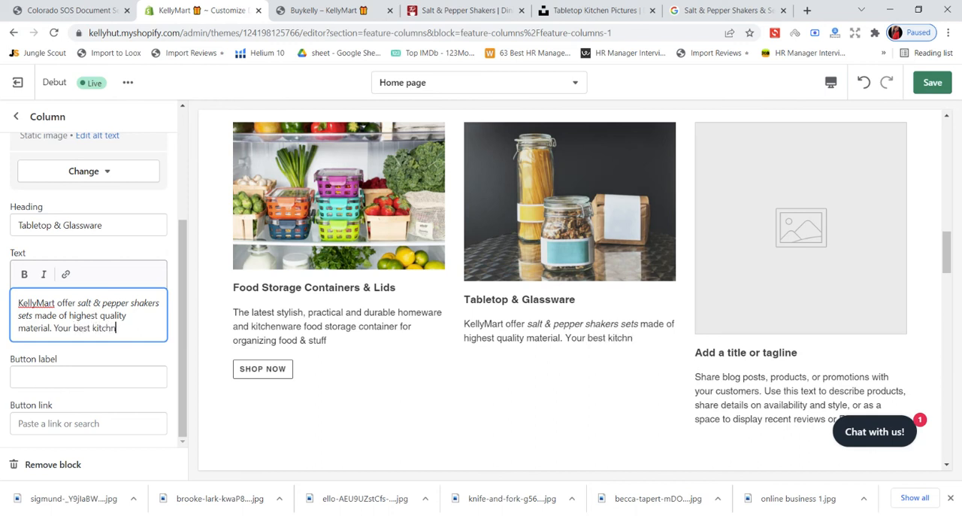
{"action": "type", "text": "en a"}
{"action": "type", "text": "ssential"}
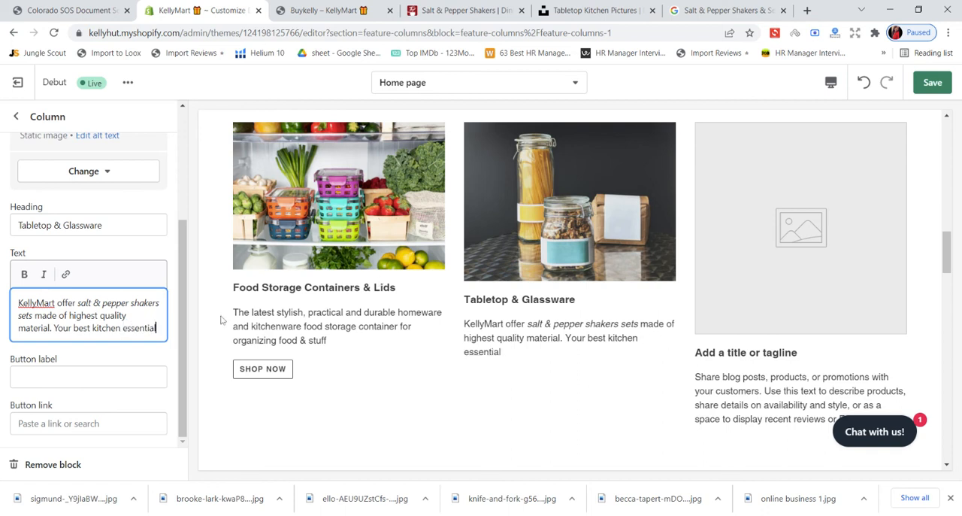
- Label the "Tabletop & Glassware" column's button "Find More", link it to the Home & Kitchen collection and save
{"action": "key", "text": "Tab"}
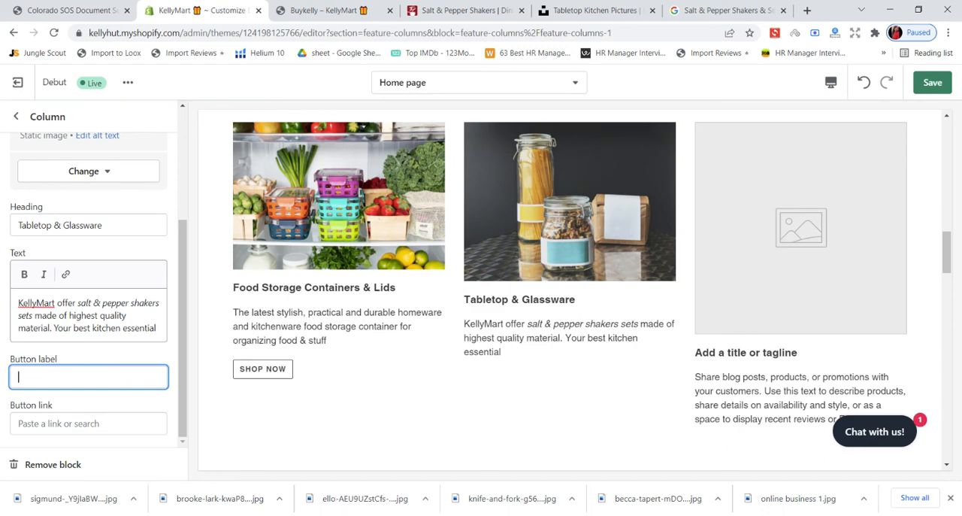
{"action": "type", "text": "Fin"}
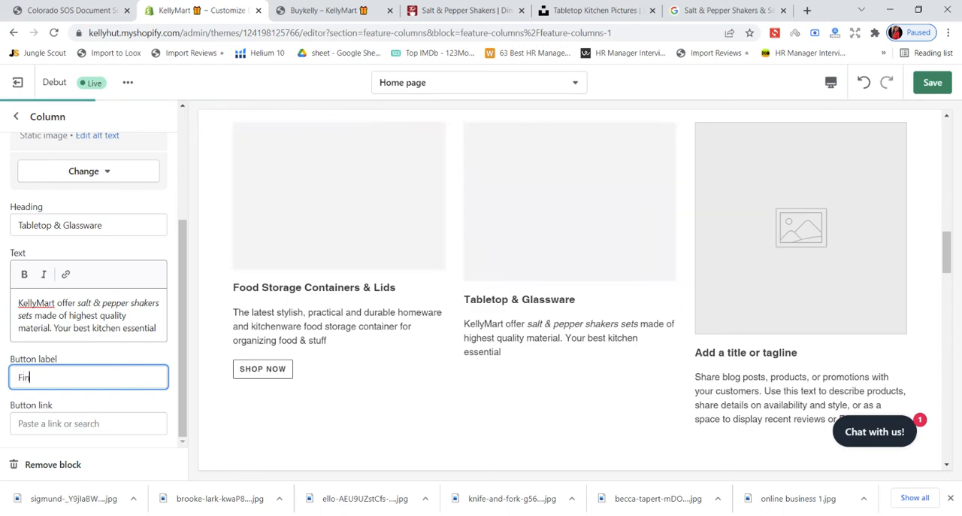
{"action": "type", "text": "d More"}
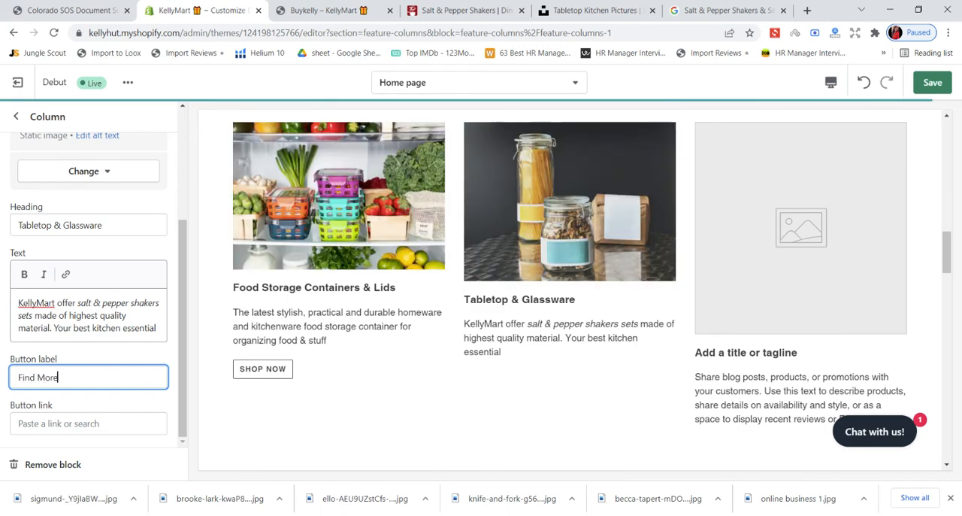
{"action": "key", "text": "Tab"}
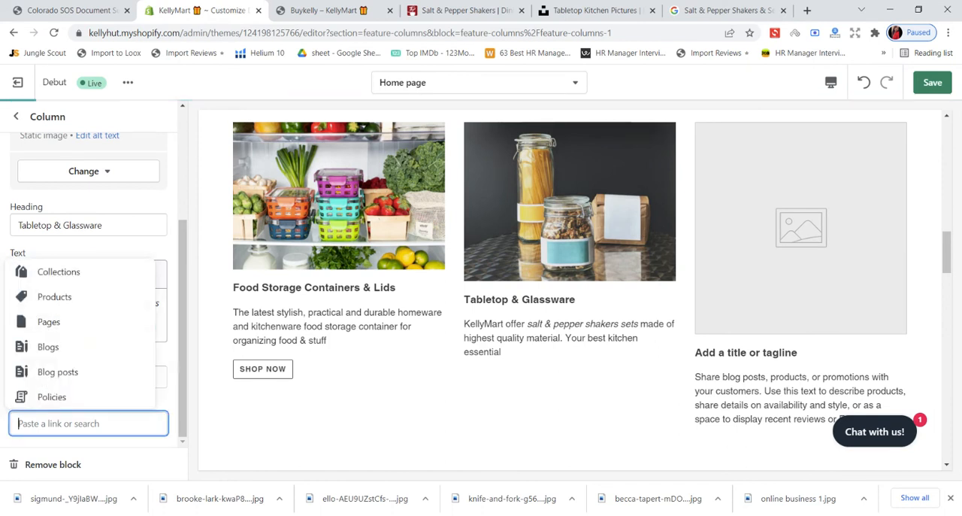
{"action": "left_click", "coordinate": [98, 273]}
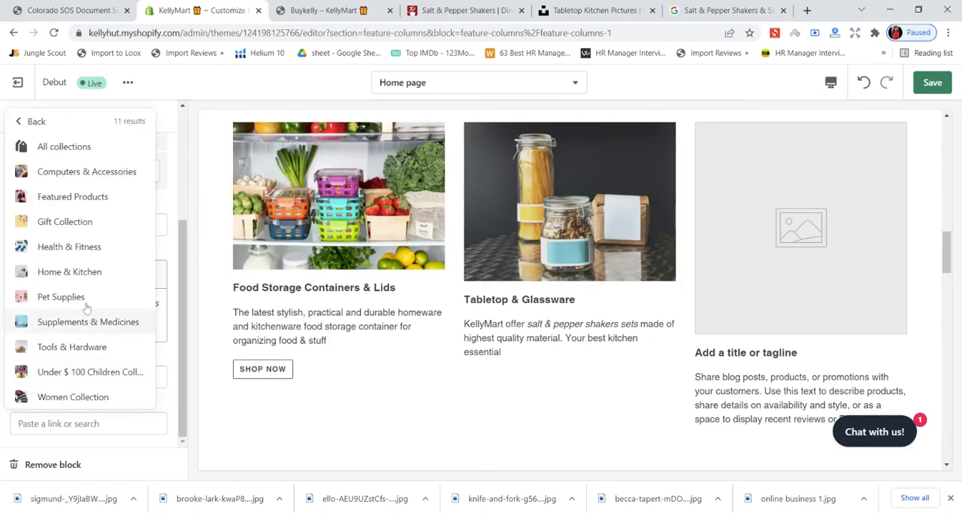
{"action": "left_click", "coordinate": [78, 272]}
{"action": "scroll", "coordinate": [240, 309], "scroll_direction": "down", "scroll_amount": 3}
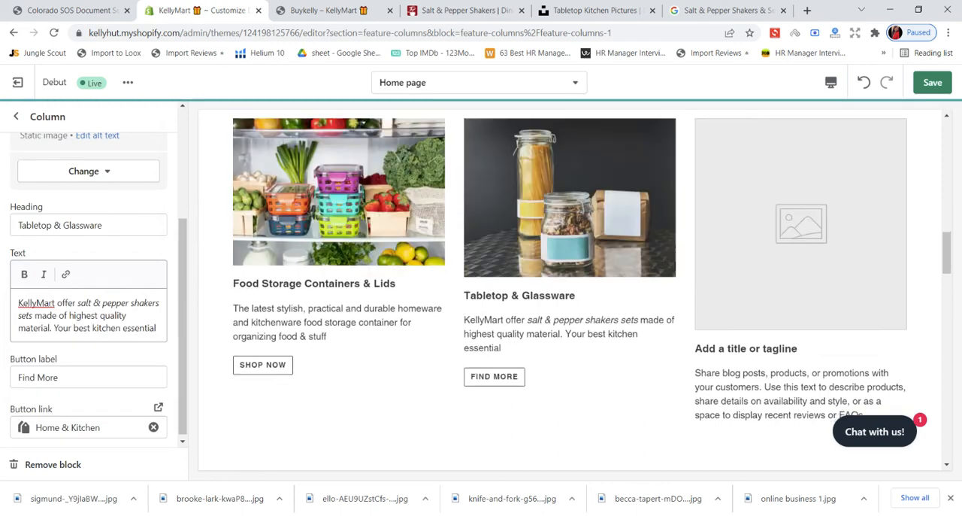
{"action": "scroll", "coordinate": [123, 347], "scroll_direction": "down", "scroll_amount": 1}
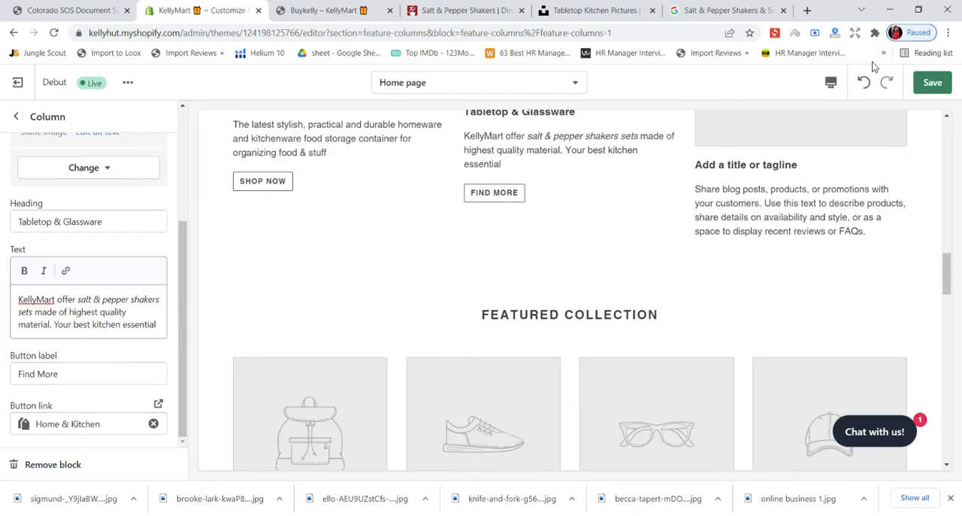
{"action": "left_click", "coordinate": [931, 82]}
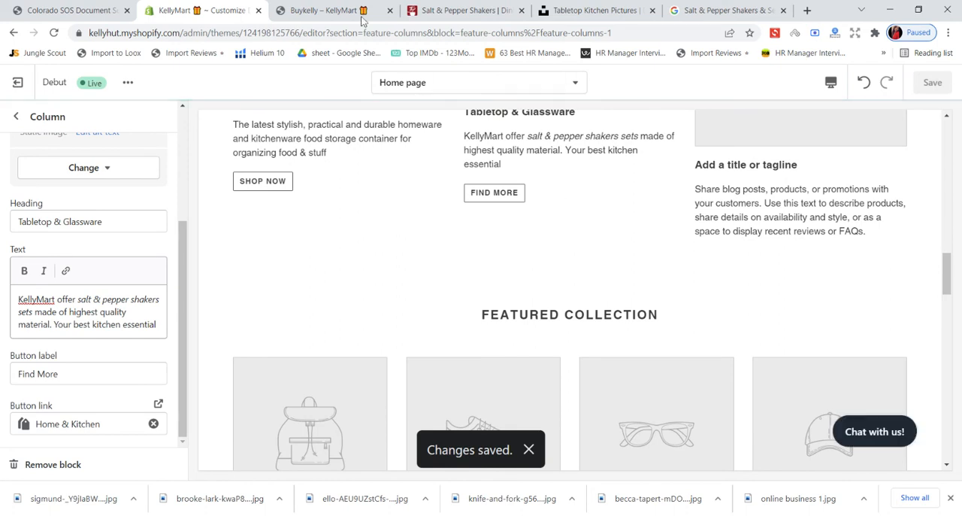
- Reload the live KellyMart storefront, review the image columns on its home page, and return to the theme editor
{"action": "left_click", "coordinate": [333, 11]}
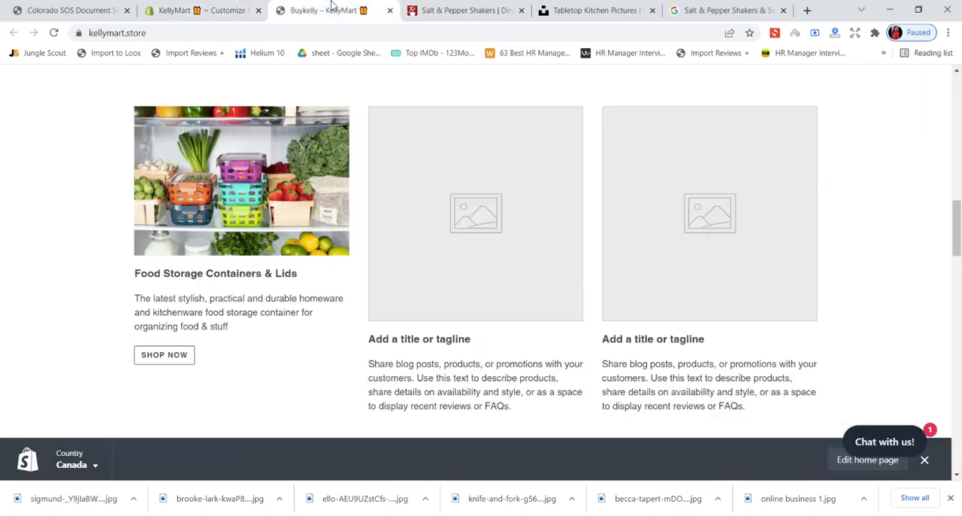
{"action": "left_click", "coordinate": [54, 33]}
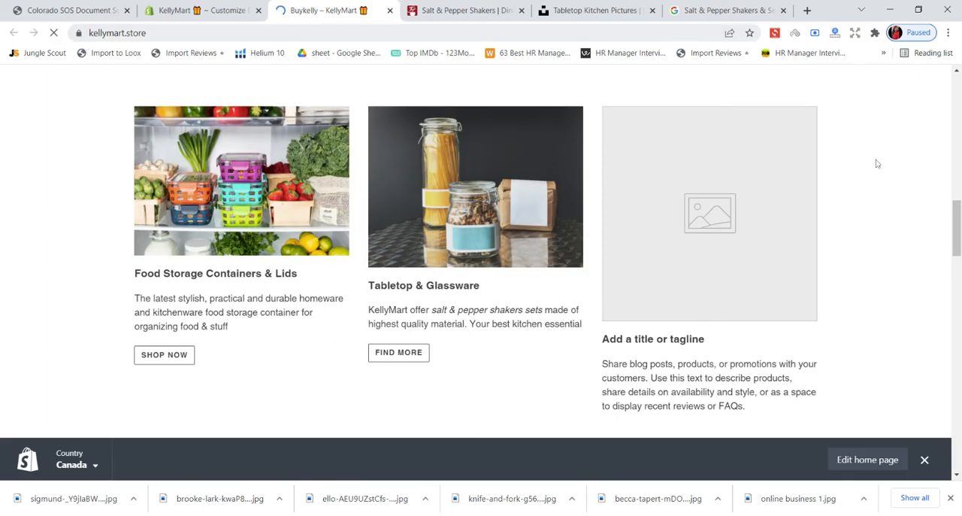
{"action": "scroll", "coordinate": [676, 262], "scroll_direction": "up", "scroll_amount": 10}
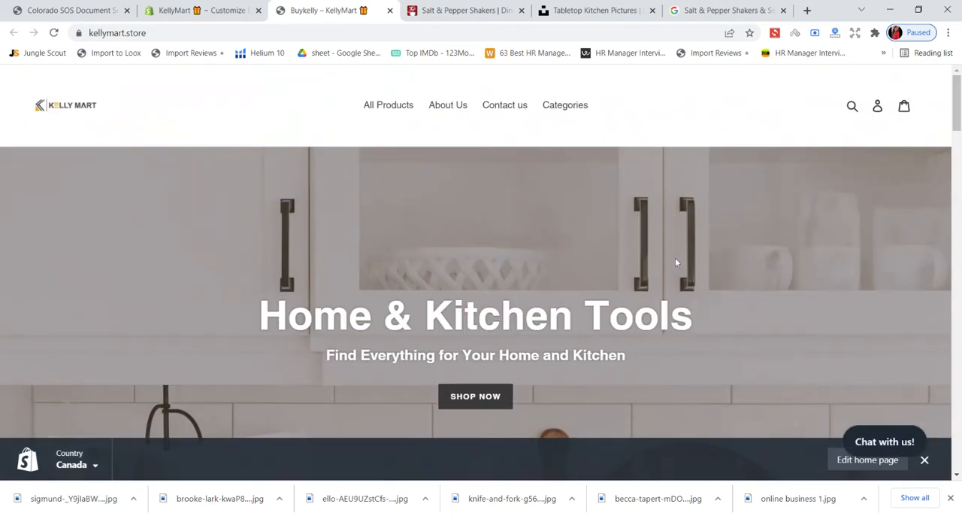
{"action": "scroll", "coordinate": [675, 263], "scroll_direction": "down", "scroll_amount": 10}
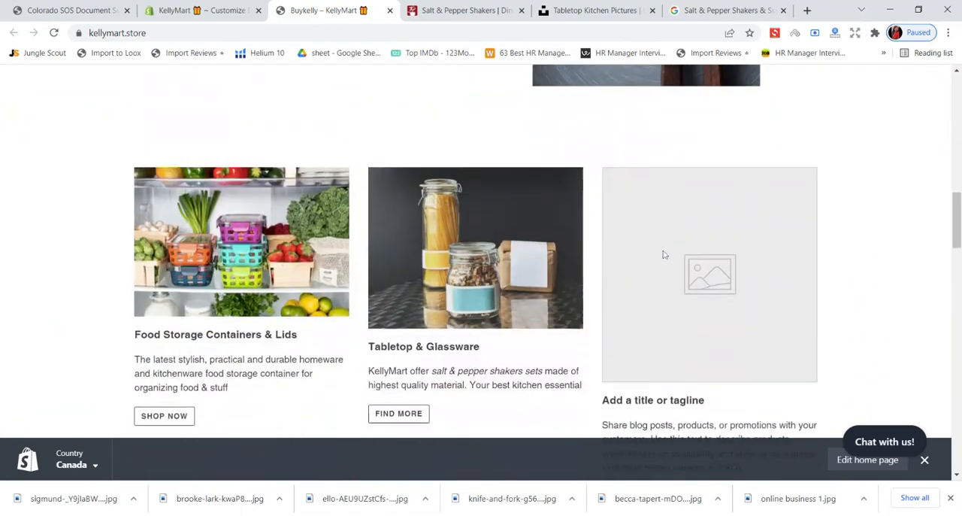
{"action": "scroll", "coordinate": [663, 254], "scroll_direction": "down", "scroll_amount": 2}
{"action": "left_click", "coordinate": [249, 9]}
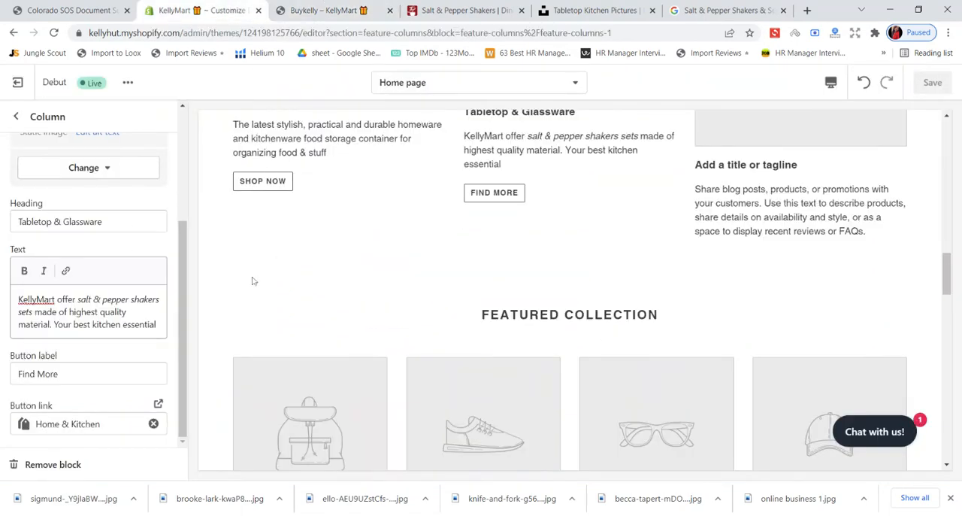
{"action": "scroll", "coordinate": [702, 199], "scroll_direction": "up", "scroll_amount": 2}
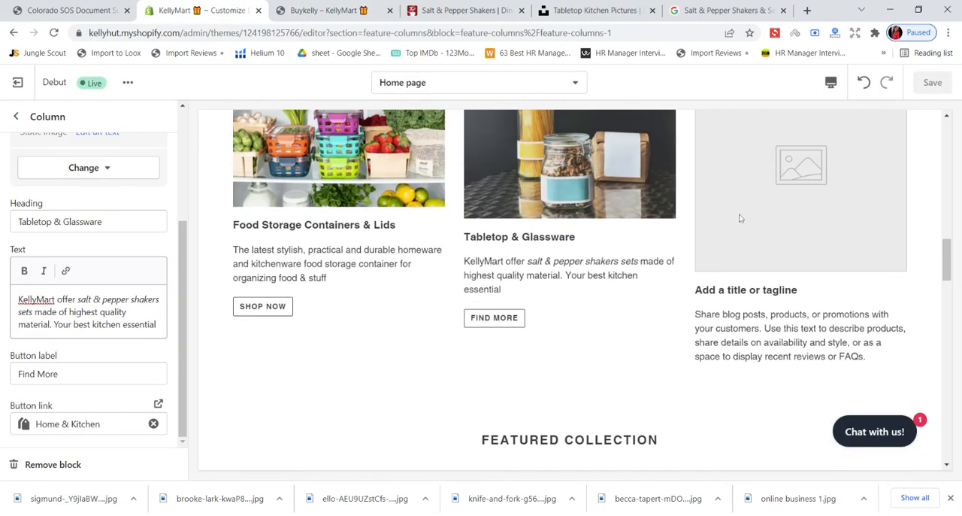
- On the Everything Kitchens site, open Butter Dishes from Serveware under Glassware & Tabletop and look through its products
{"action": "left_click", "coordinate": [605, 10]}
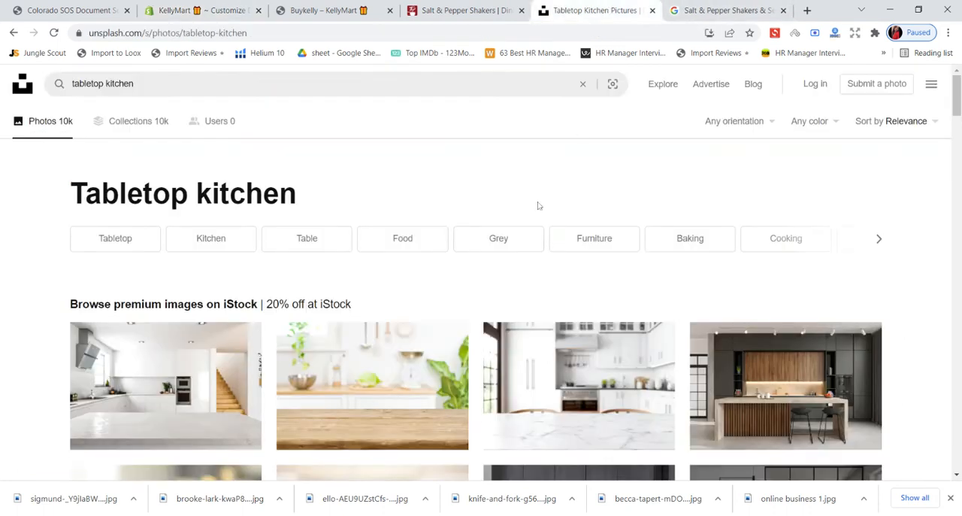
{"action": "left_click", "coordinate": [475, 11]}
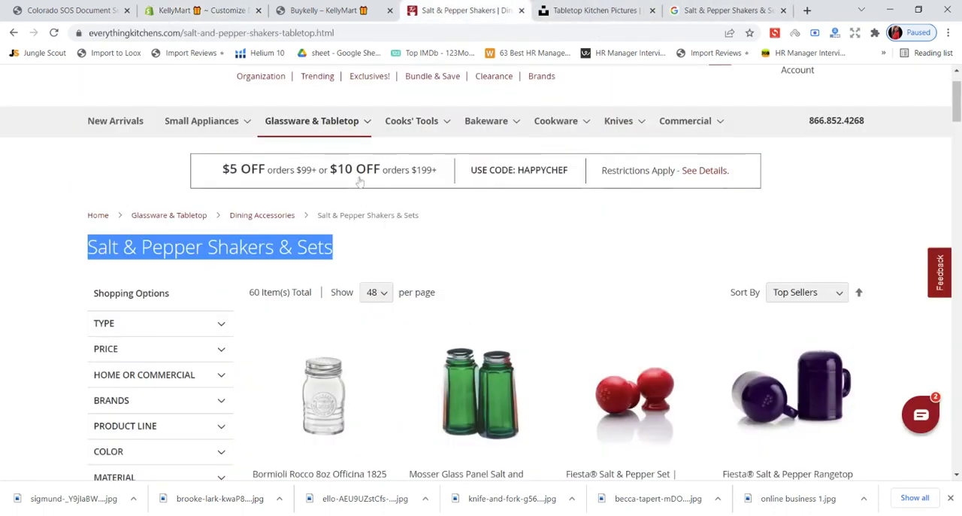
{"action": "mouse_move", "coordinate": [339, 132]}
{"action": "mouse_move", "coordinate": [344, 278]}
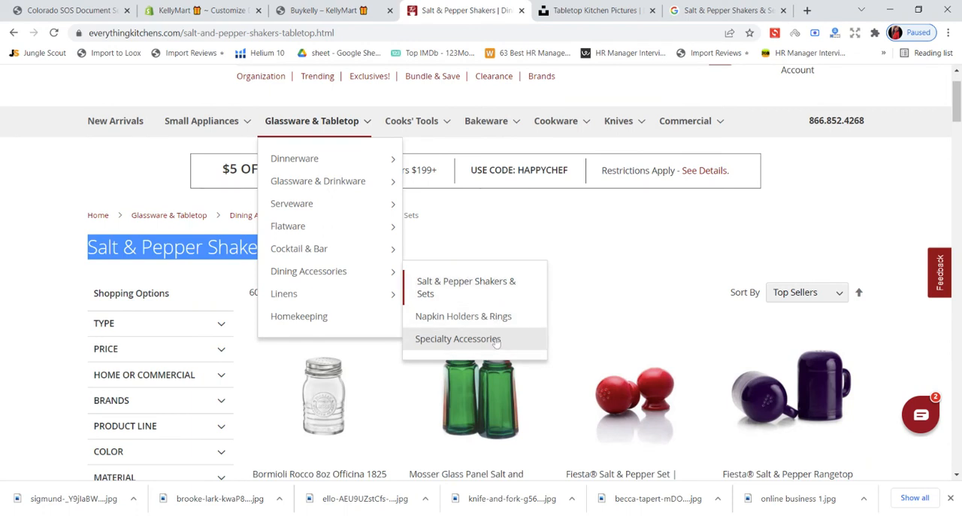
{"action": "mouse_move", "coordinate": [359, 254]}
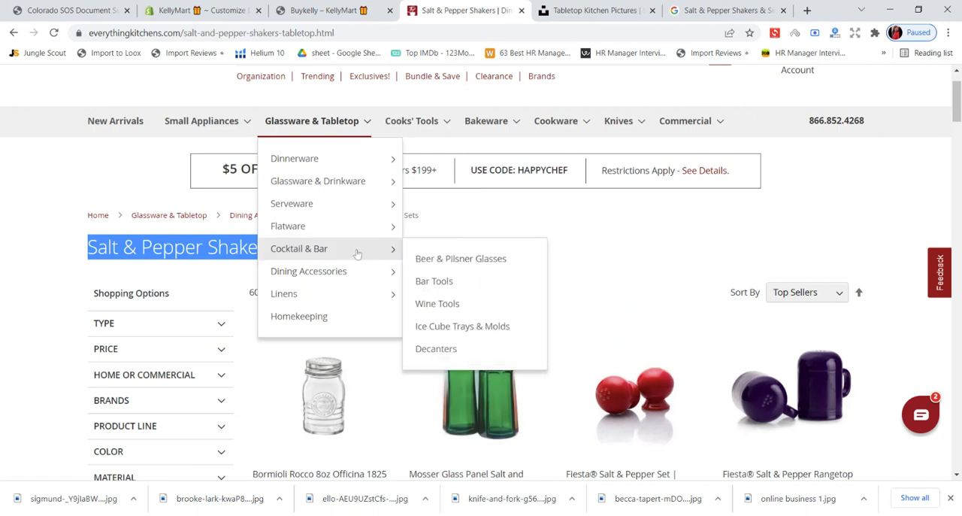
{"action": "mouse_move", "coordinate": [372, 231]}
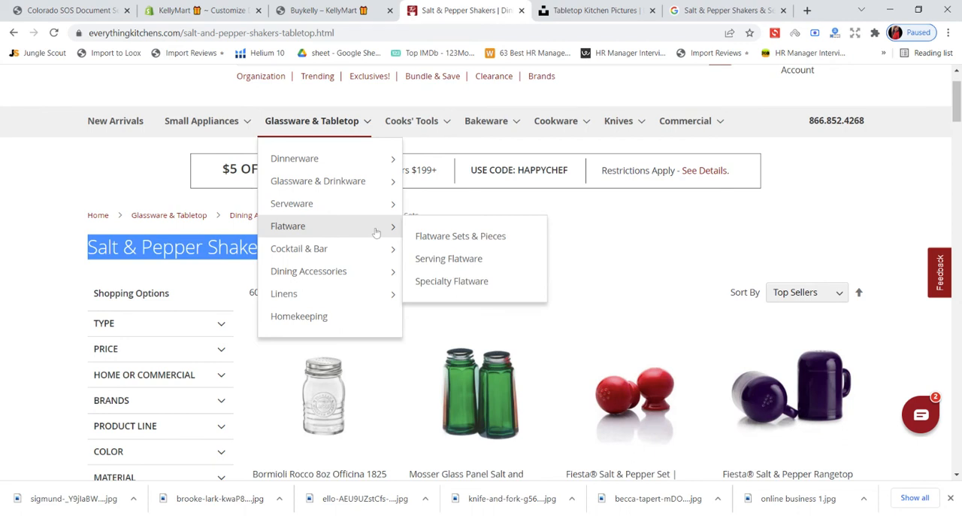
{"action": "mouse_move", "coordinate": [384, 211]}
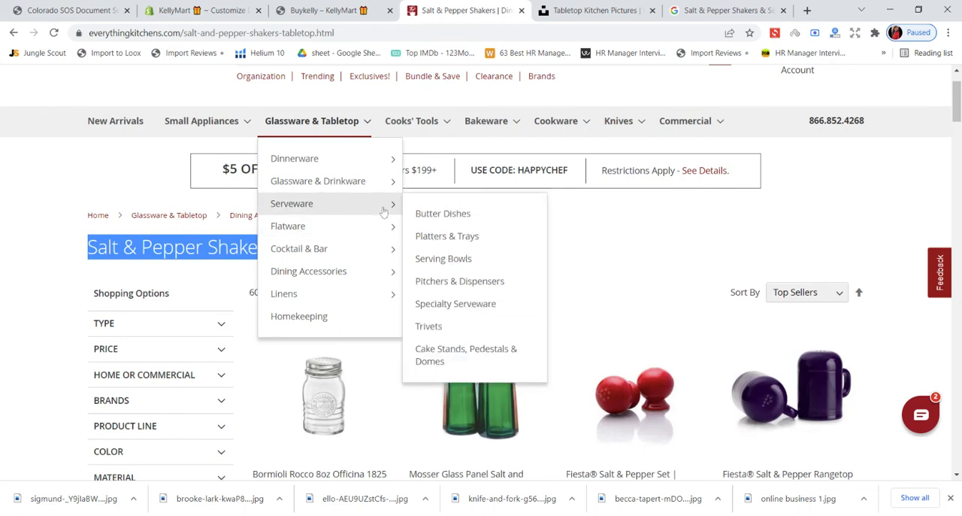
{"action": "left_click", "coordinate": [425, 214]}
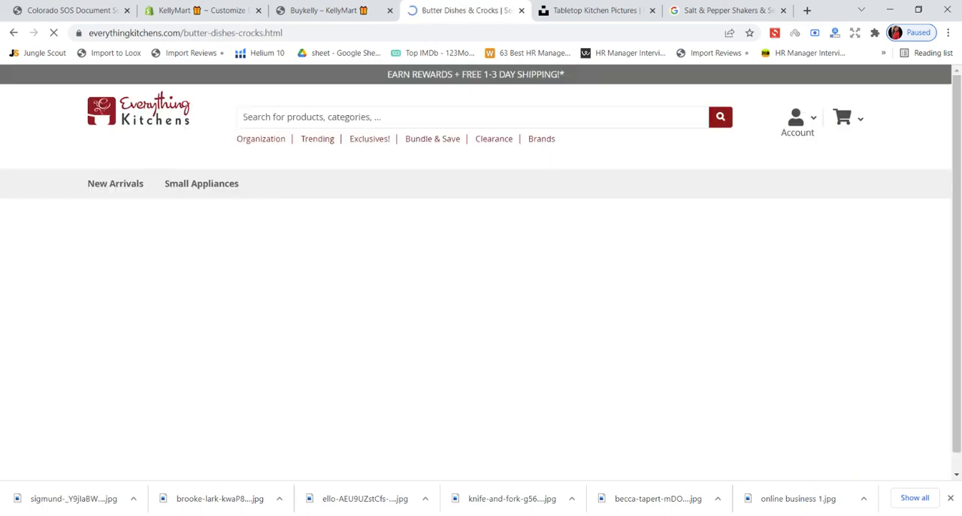
{"action": "scroll", "coordinate": [606, 257], "scroll_direction": "down", "scroll_amount": 1}
{"action": "scroll", "coordinate": [605, 257], "scroll_direction": "down", "scroll_amount": 5}
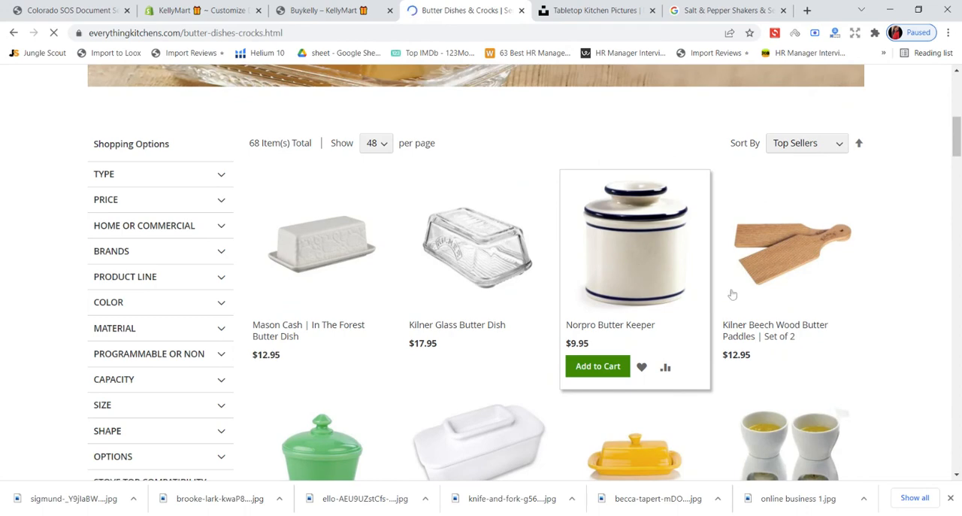
{"action": "scroll", "coordinate": [752, 294], "scroll_direction": "down", "scroll_amount": 2}
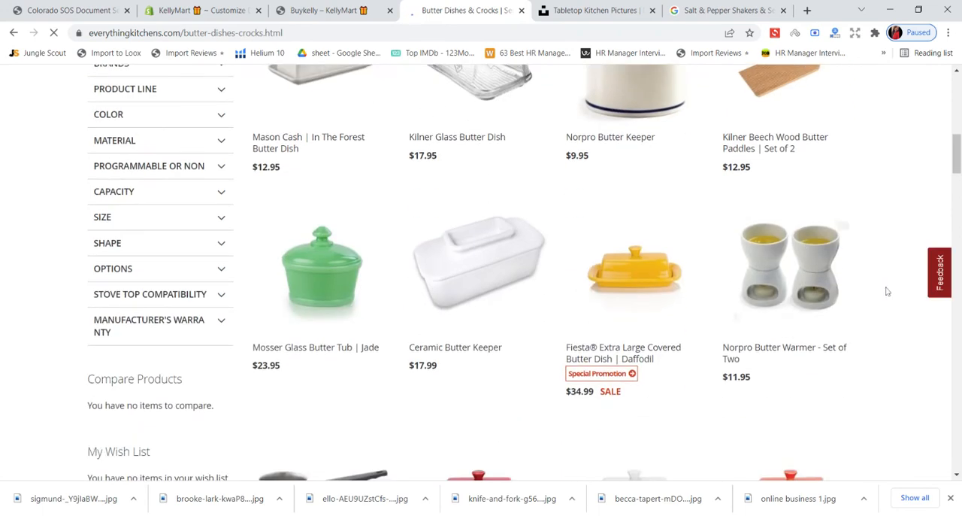
{"action": "scroll", "coordinate": [887, 291], "scroll_direction": "down", "scroll_amount": 2}
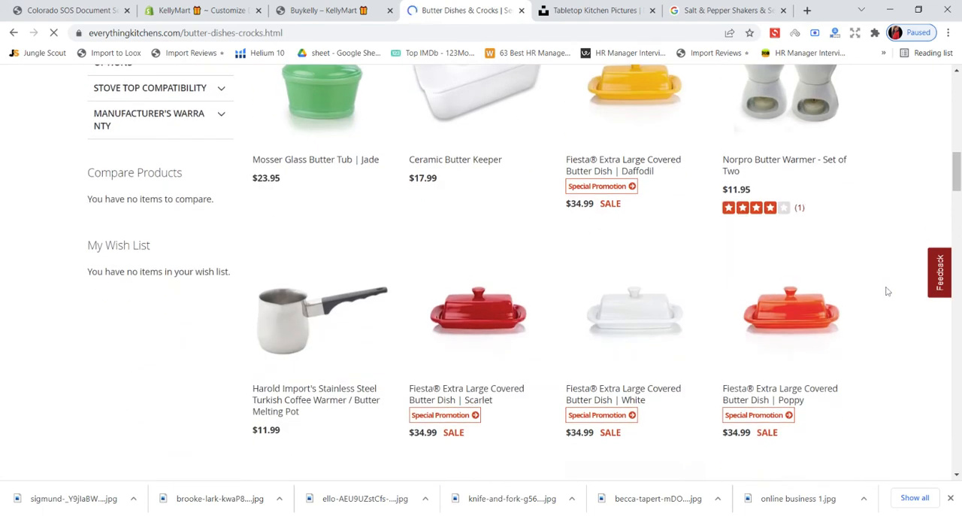
- Open Platters & Trays from Serveware under Glassware & Tabletop and look through its products and banner
{"action": "scroll", "coordinate": [887, 291], "scroll_direction": "up", "scroll_amount": 10}
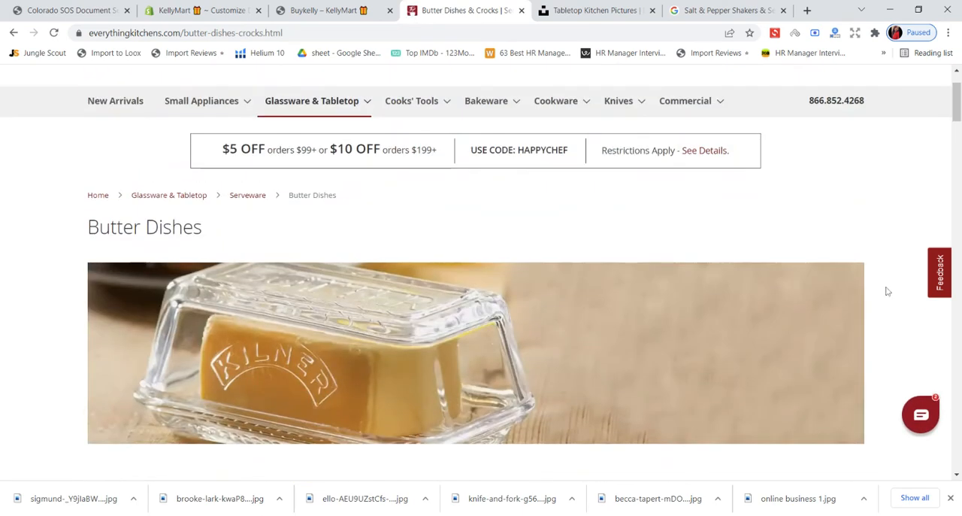
{"action": "mouse_move", "coordinate": [269, 105]}
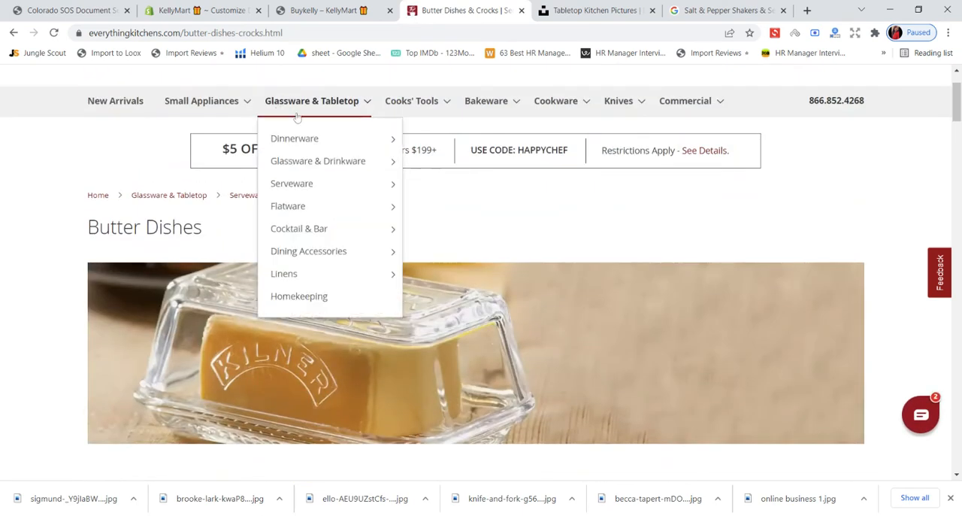
{"action": "mouse_move", "coordinate": [354, 191]}
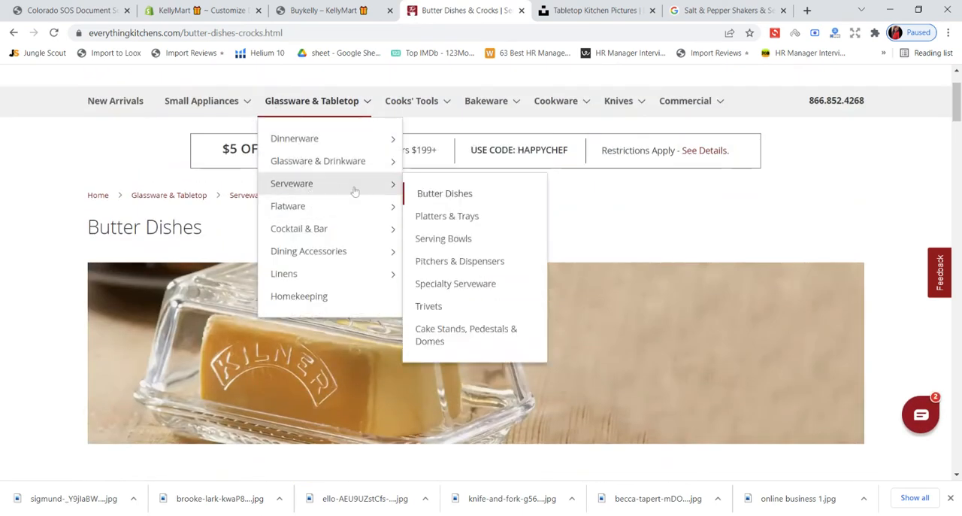
{"action": "left_click", "coordinate": [434, 224]}
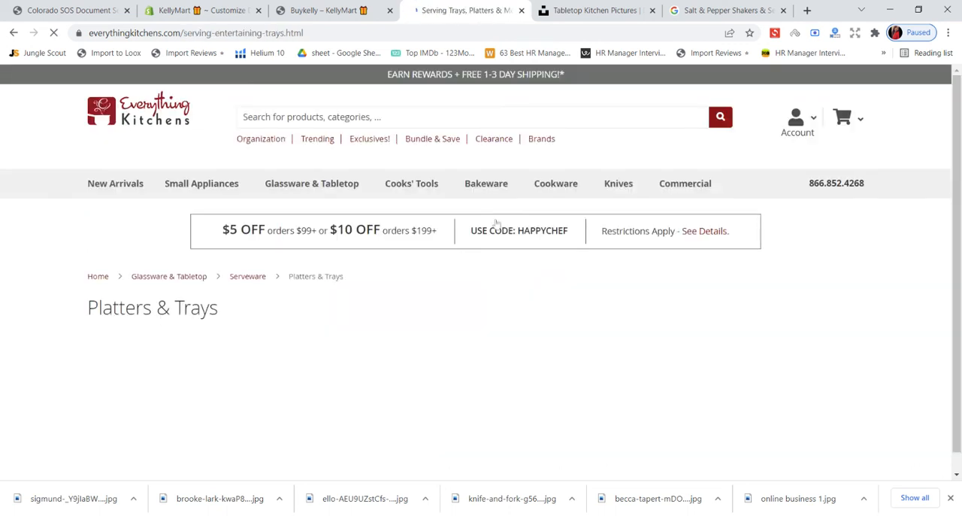
{"action": "scroll", "coordinate": [555, 224], "scroll_direction": "down", "scroll_amount": 1}
{"action": "scroll", "coordinate": [555, 223], "scroll_direction": "down", "scroll_amount": 5}
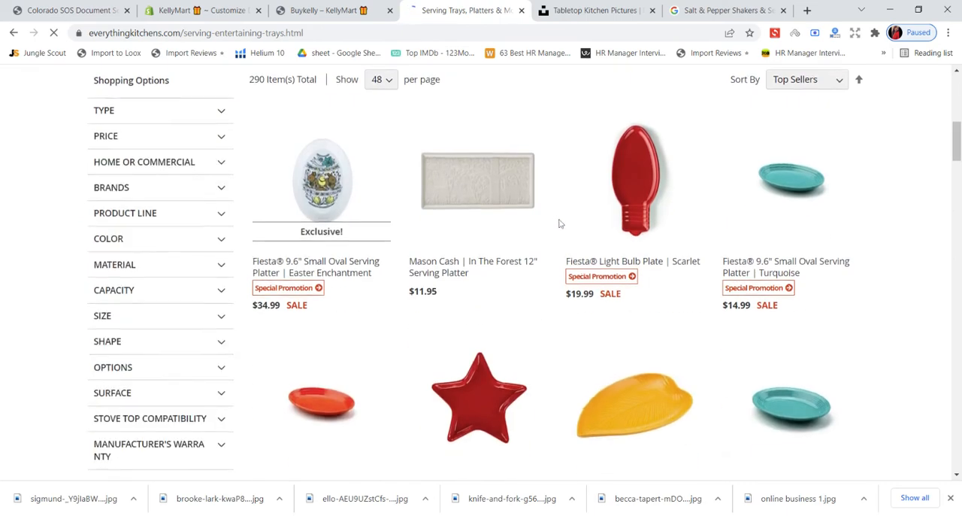
{"action": "scroll", "coordinate": [556, 222], "scroll_direction": "down", "scroll_amount": 6}
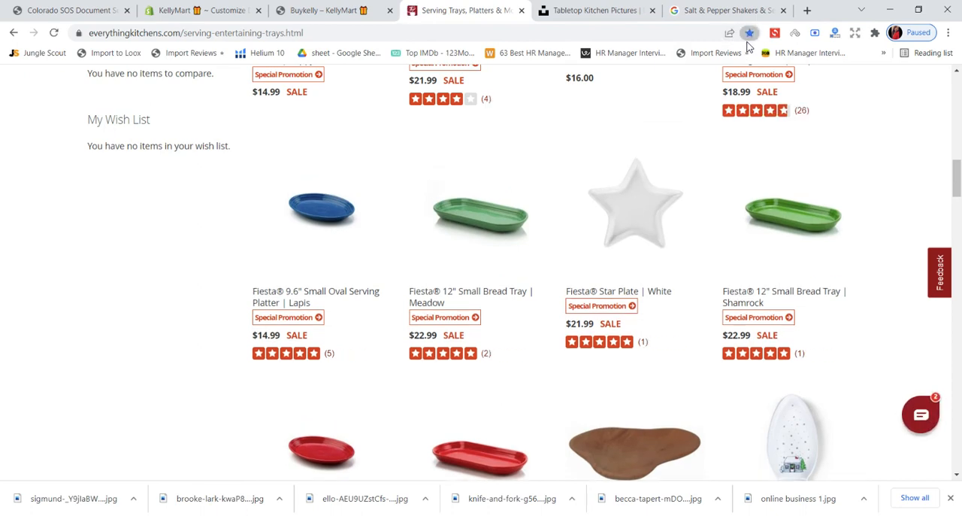
{"action": "scroll", "coordinate": [720, 237], "scroll_direction": "down", "scroll_amount": 3}
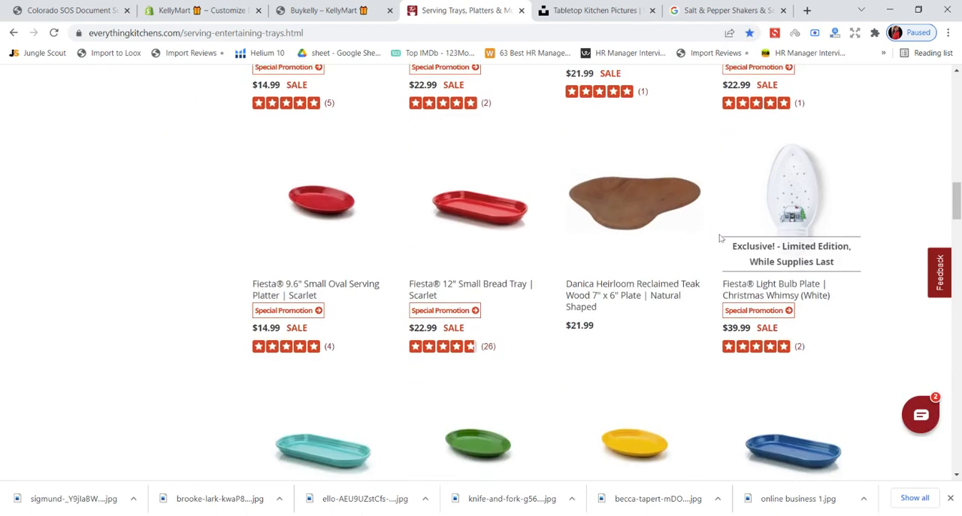
{"action": "scroll", "coordinate": [719, 237], "scroll_direction": "down", "scroll_amount": 2}
{"action": "scroll", "coordinate": [718, 237], "scroll_direction": "up", "scroll_amount": 15}
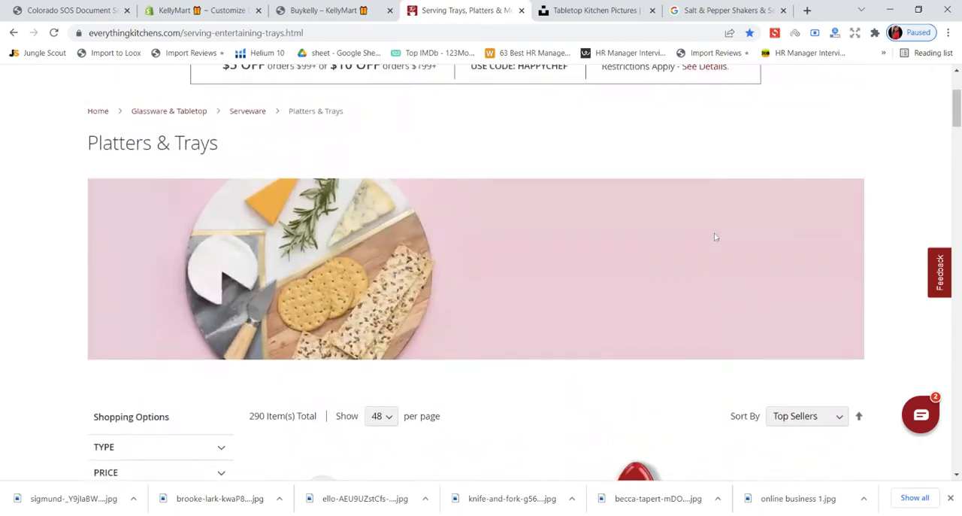
{"action": "scroll", "coordinate": [715, 237], "scroll_direction": "up", "scroll_amount": 3}
{"action": "mouse_move", "coordinate": [290, 186]}
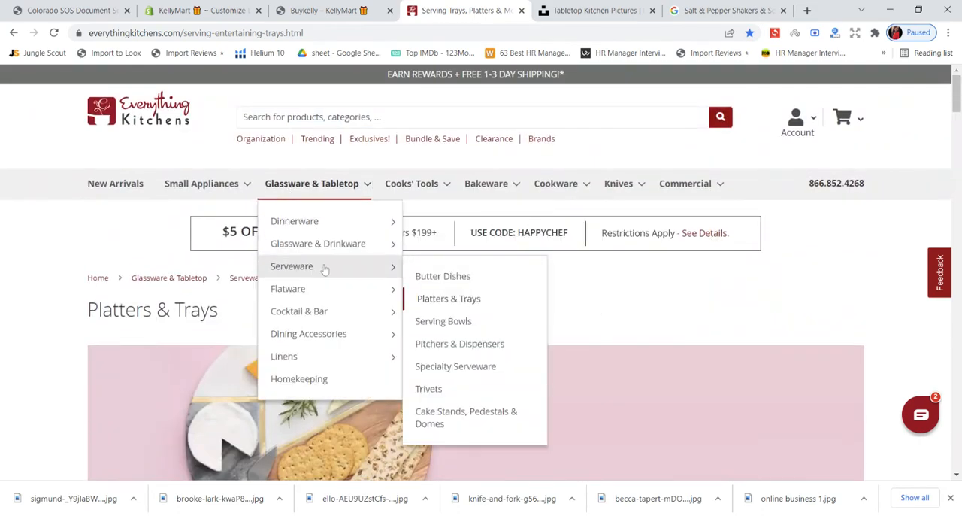
- Back in the KellyMart theme editor, set the empty third image column's heading to "Home & Kitchen Serveware" and save
{"action": "left_click", "coordinate": [199, 10]}
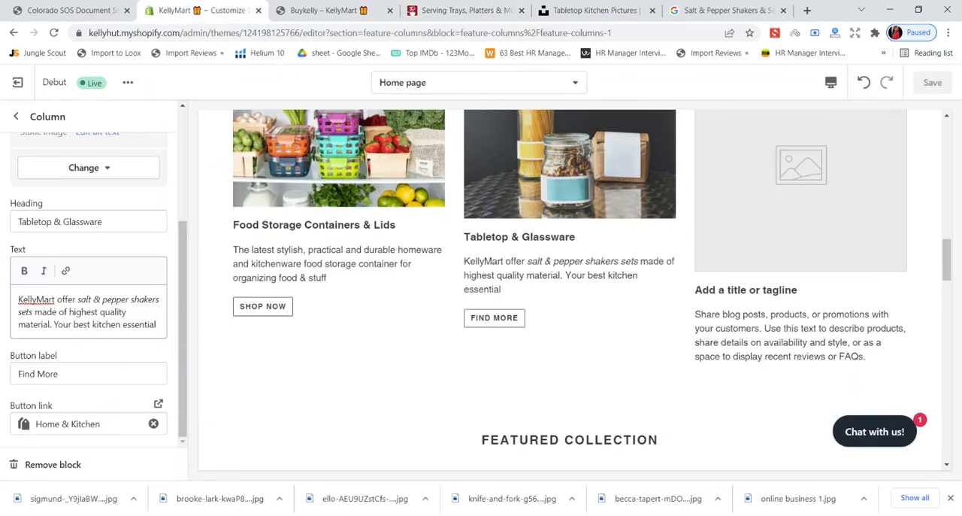
{"action": "scroll", "coordinate": [19, 139], "scroll_direction": "up", "scroll_amount": 5}
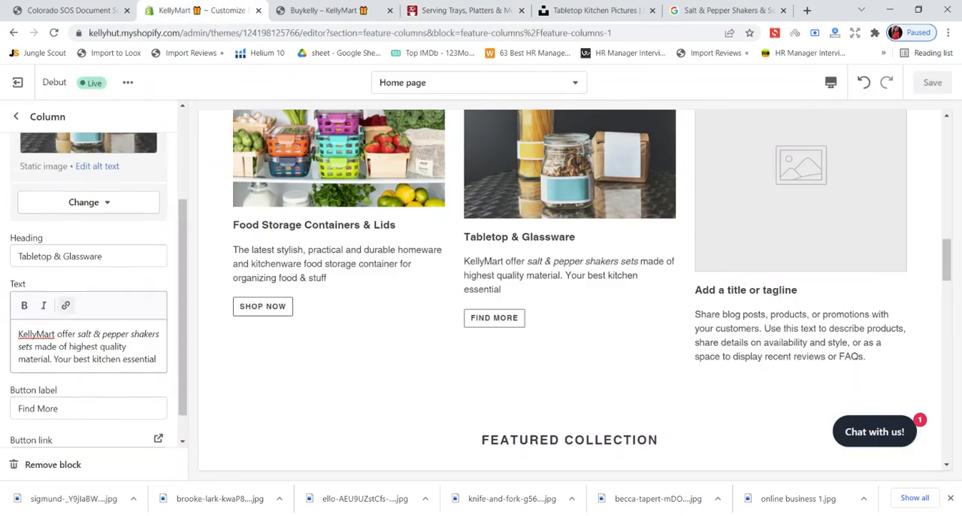
{"action": "left_click", "coordinate": [16, 116]}
{"action": "left_click", "coordinate": [90, 288]}
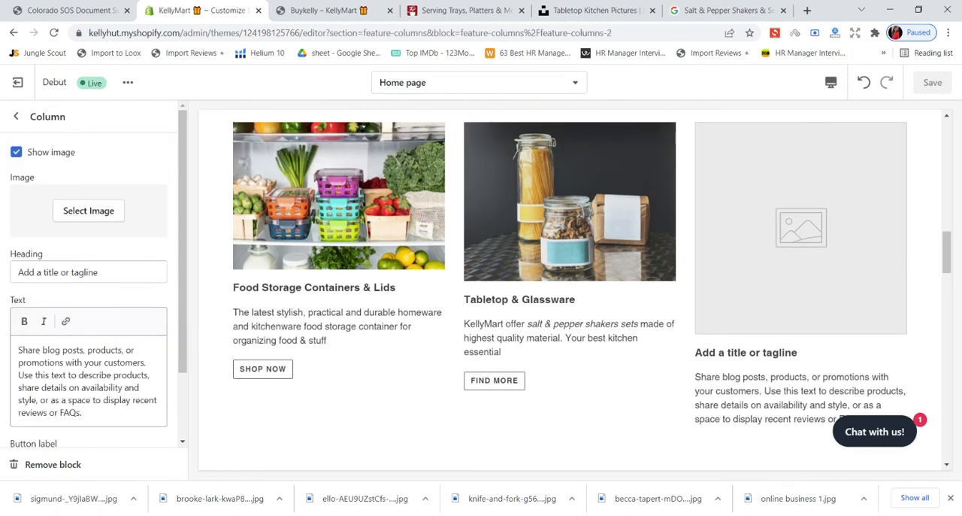
{"action": "left_click_drag", "start_coordinate": [97, 272], "coordinate": [5, 278]}
{"action": "key", "text": "BackSpace"}
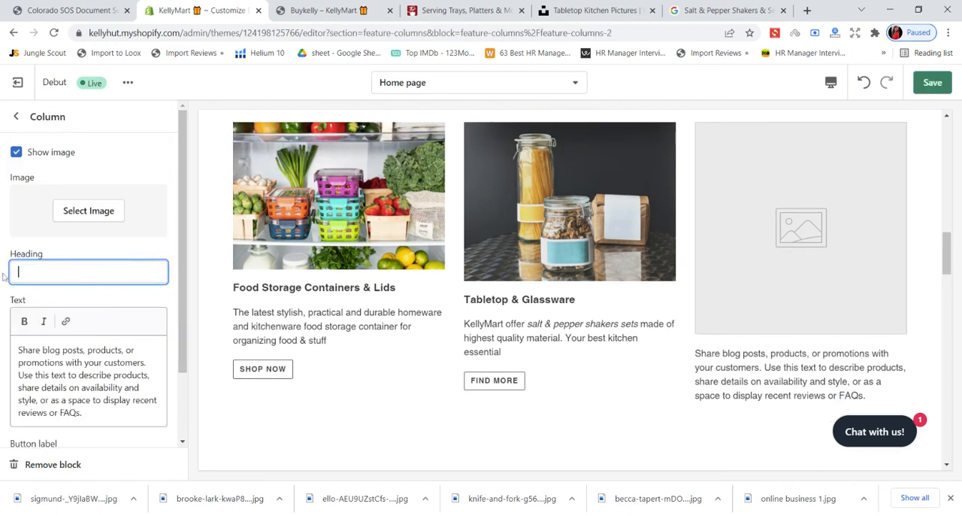
{"action": "type", "text": "H"}
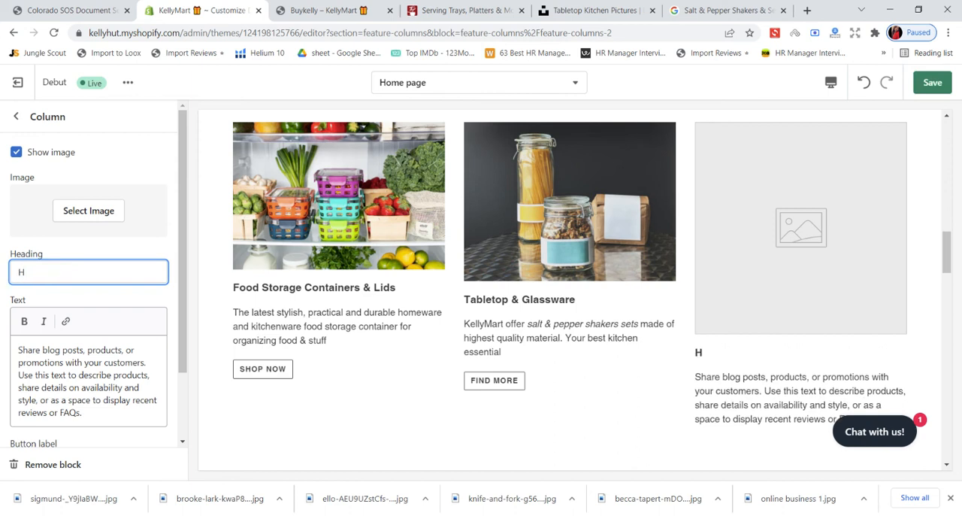
{"action": "type", "text": "ome & Kitchen"}
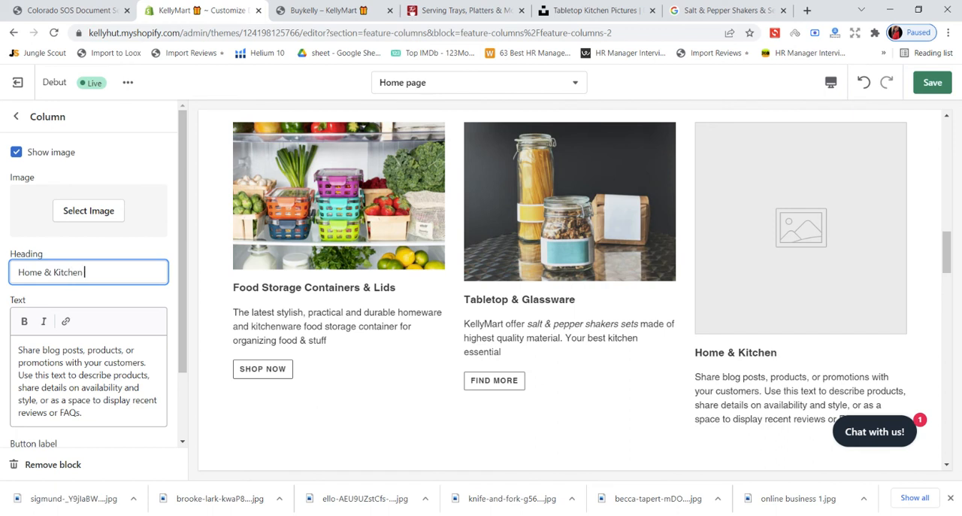
{"action": "type", "text": " Servware"}
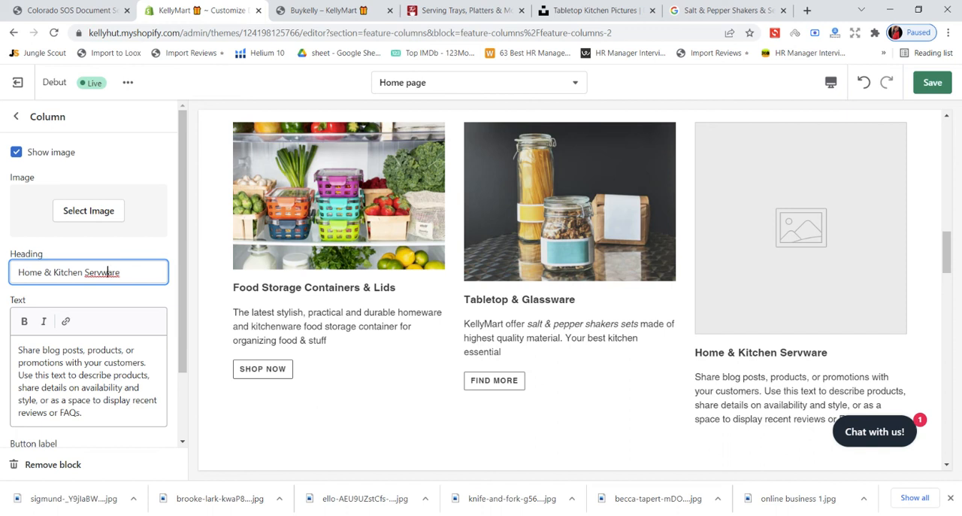
{"action": "key", "text": "BackSpace"}
{"action": "key", "text": "BackSpace"}
{"action": "key", "text": "BackSpace"}
{"action": "key", "text": "BackSpace"}
{"action": "type", "text": "eware"}
{"action": "left_click", "coordinate": [932, 82]}
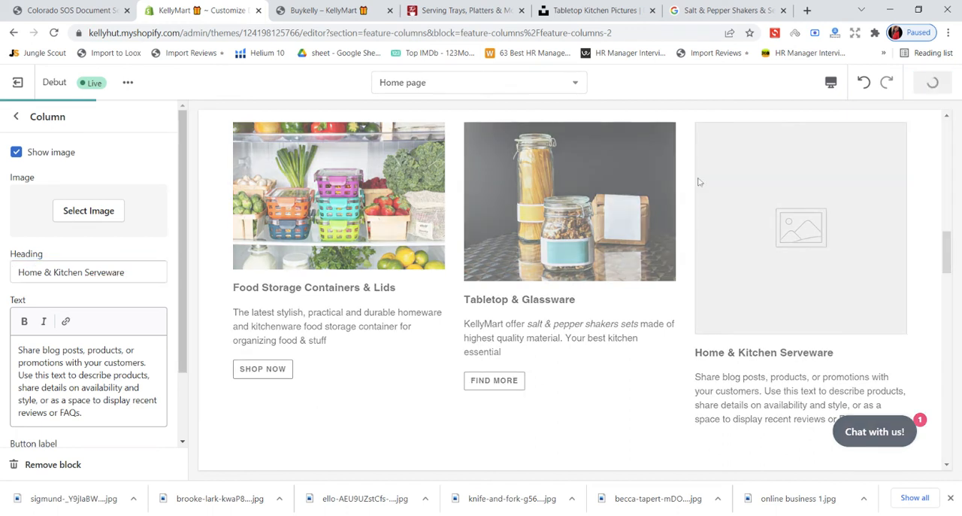
- Check the Platters & Trays banner on Everything Kitchens, and search Unsplash for "platter & trays"
{"action": "left_click", "coordinate": [511, 5]}
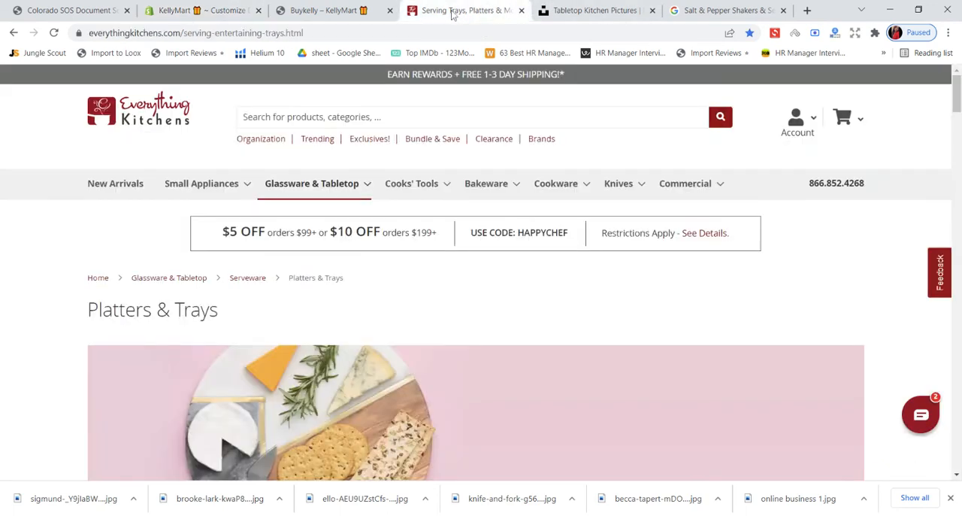
{"action": "scroll", "coordinate": [440, 257], "scroll_direction": "down", "scroll_amount": 3}
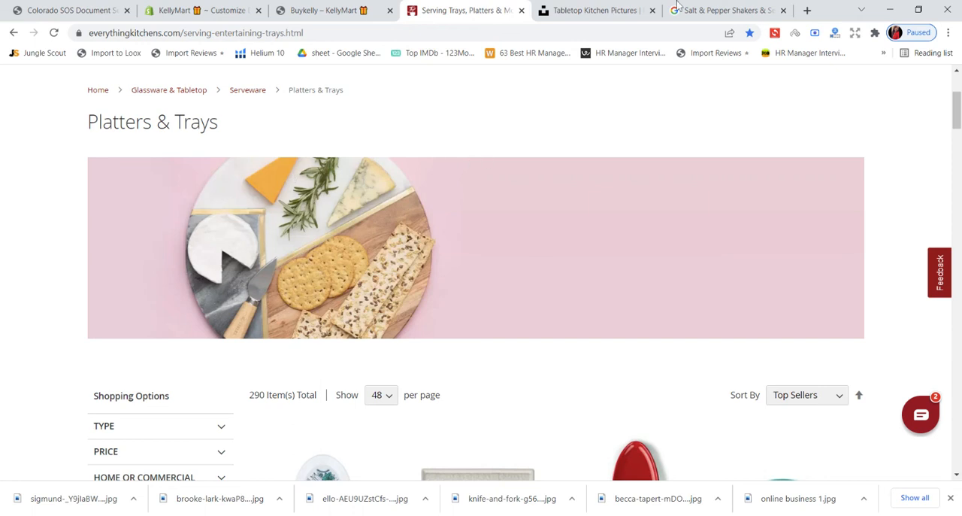
{"action": "left_click", "coordinate": [602, 10]}
{"action": "left_click_drag", "start_coordinate": [134, 83], "coordinate": [62, 91]}
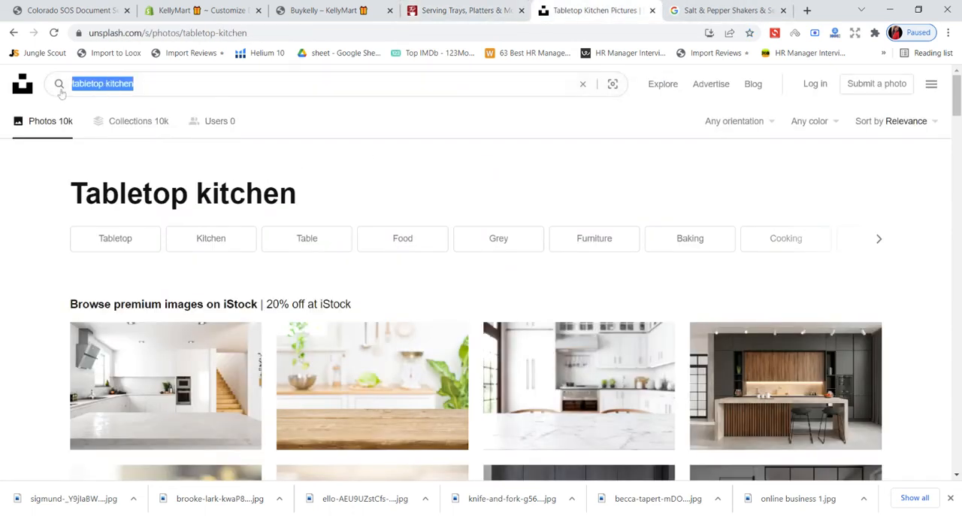
{"action": "key", "text": "BackSpace"}
{"action": "type", "text": "pl"}
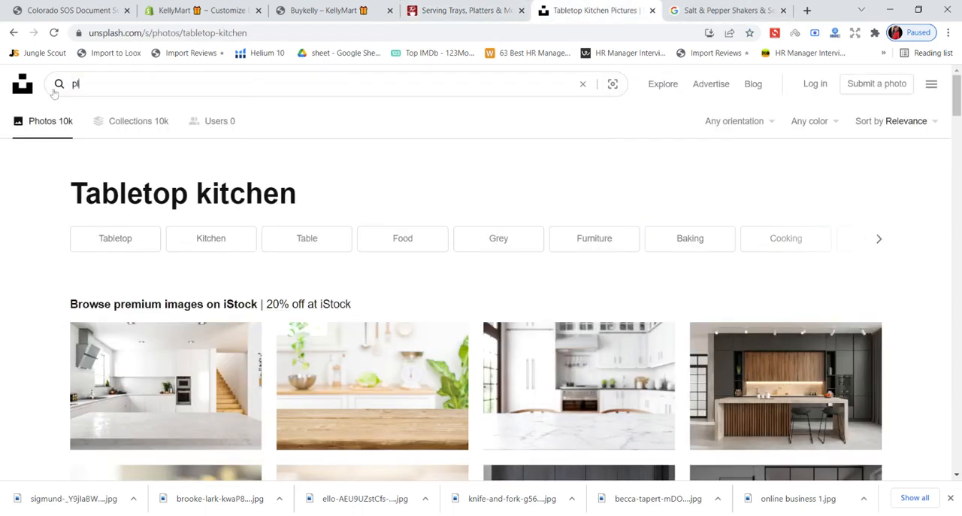
{"action": "type", "text": "atter "}
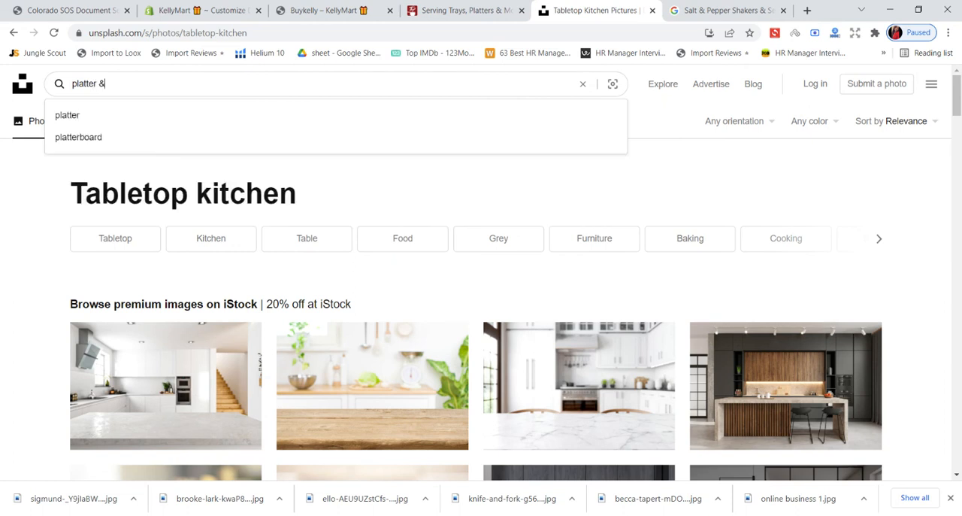
{"action": "type", "text": "& trays"}
{"action": "key", "text": "Return"}
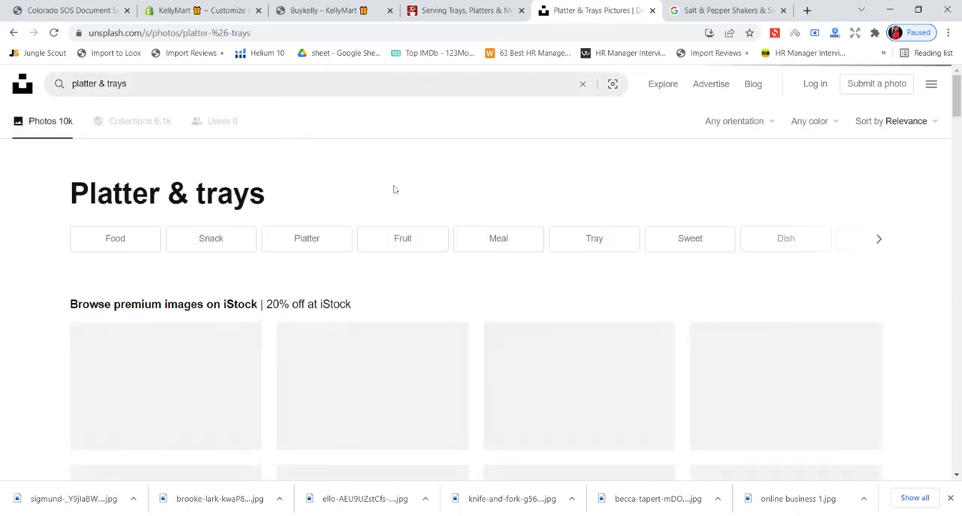
- Look through the premium iStock photos, open the breakfast-in-bed tray photo, and return to the Unsplash results
{"action": "scroll", "coordinate": [393, 189], "scroll_direction": "down", "scroll_amount": 2}
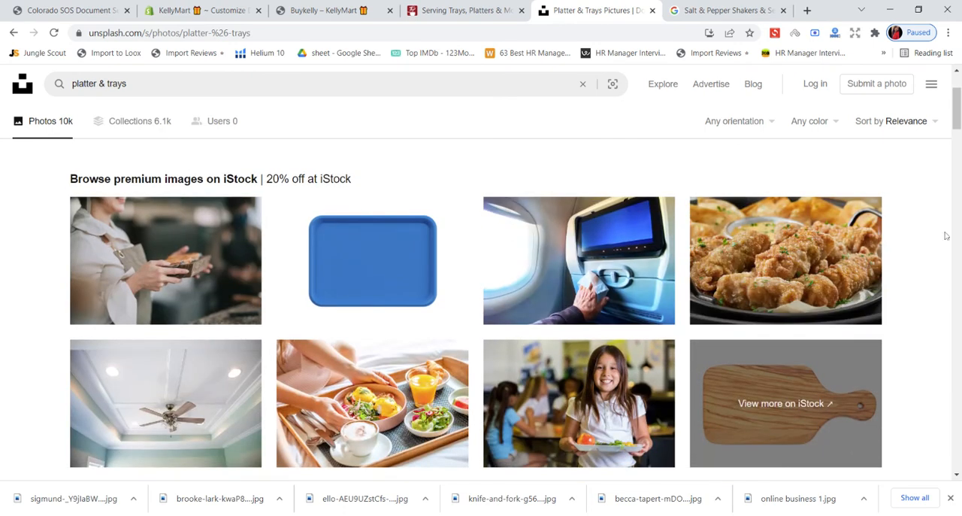
{"action": "scroll", "coordinate": [946, 236], "scroll_direction": "down", "scroll_amount": 2}
{"action": "scroll", "coordinate": [946, 236], "scroll_direction": "up", "scroll_amount": 1}
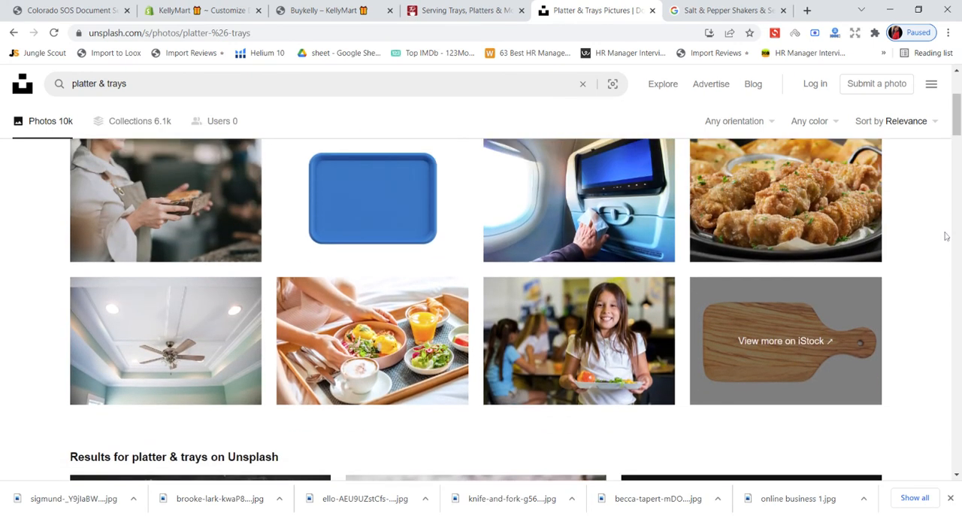
{"action": "left_click", "coordinate": [443, 329]}
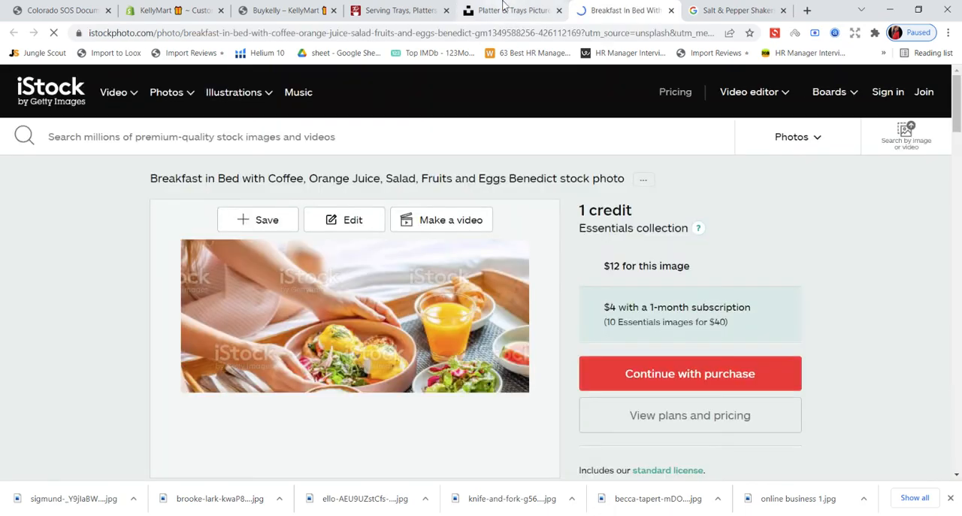
{"action": "left_click", "coordinate": [504, 10]}
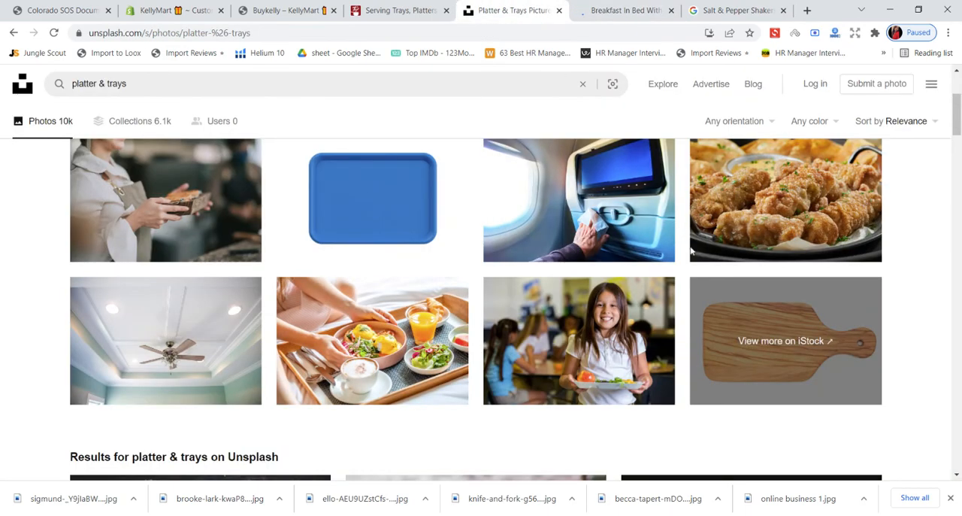
{"action": "scroll", "coordinate": [579, 332], "scroll_direction": "down", "scroll_amount": 2}
{"action": "scroll", "coordinate": [579, 331], "scroll_direction": "up", "scroll_amount": 4}
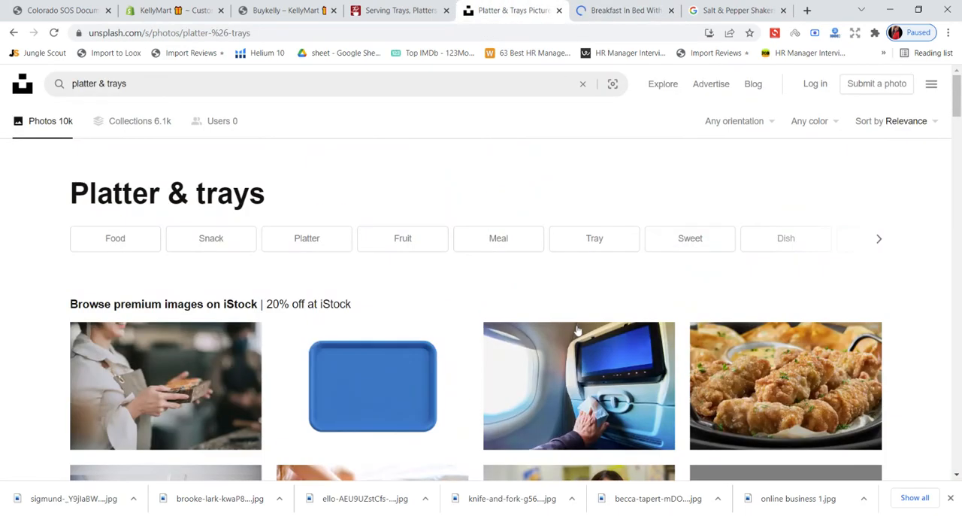
- Download the free Unsplash photo of green juice glasses with kiwis and bananas on a round board, and dismiss the thank-you notice
{"action": "scroll", "coordinate": [579, 332], "scroll_direction": "down", "scroll_amount": 3}
{"action": "scroll", "coordinate": [579, 332], "scroll_direction": "down", "scroll_amount": 3}
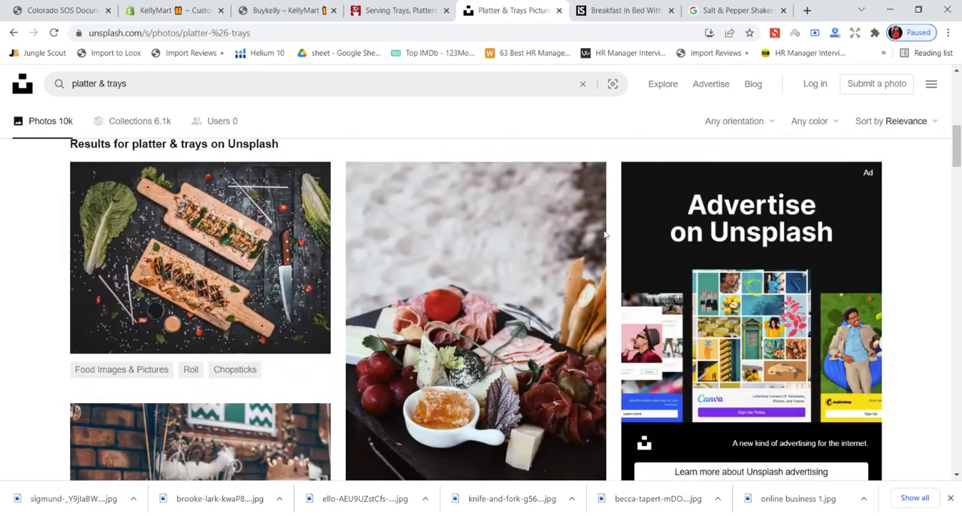
{"action": "scroll", "coordinate": [673, 255], "scroll_direction": "down", "scroll_amount": 2}
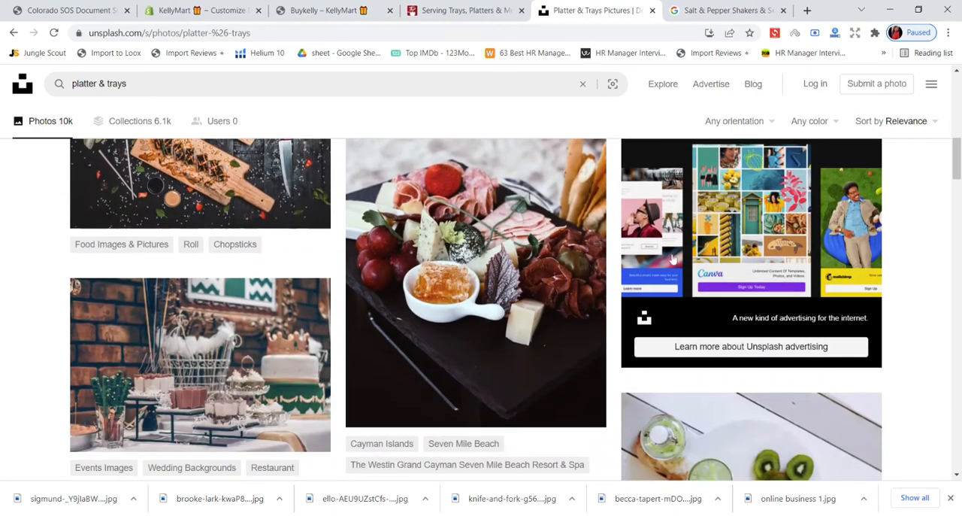
{"action": "scroll", "coordinate": [673, 257], "scroll_direction": "down", "scroll_amount": 3}
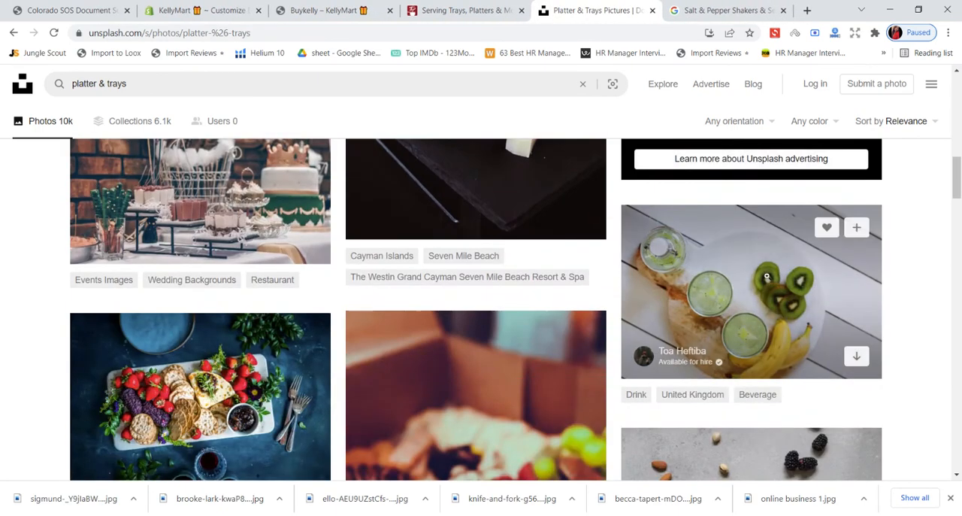
{"action": "left_click", "coordinate": [767, 276]}
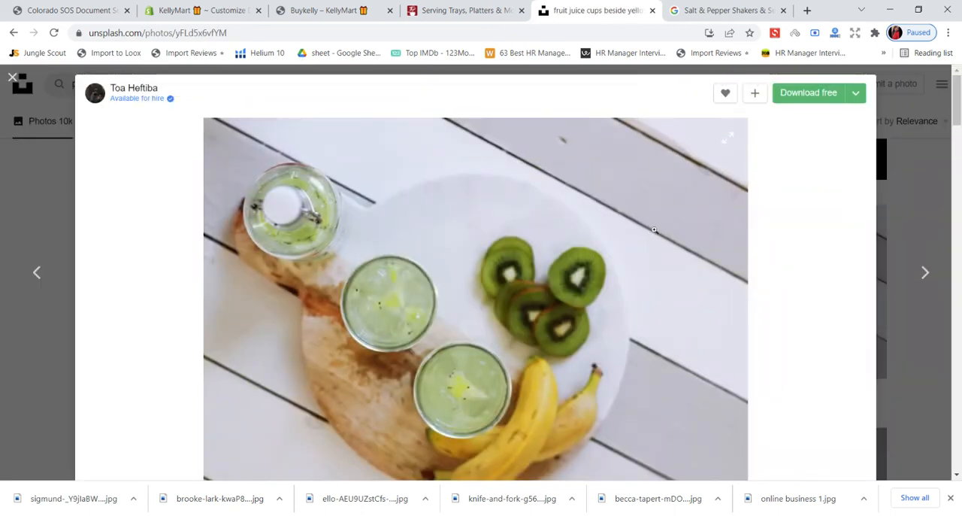
{"action": "scroll", "coordinate": [654, 230], "scroll_direction": "down", "scroll_amount": 2}
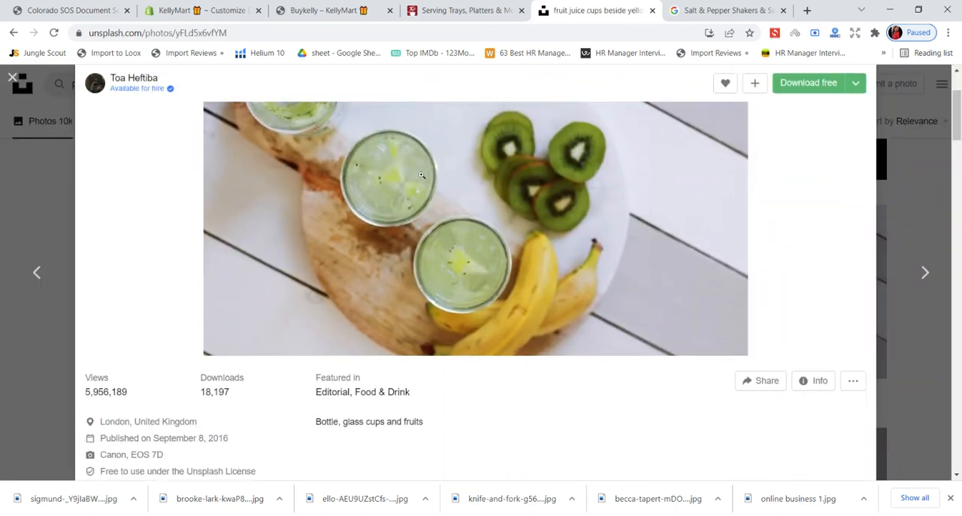
{"action": "left_click", "coordinate": [793, 88]}
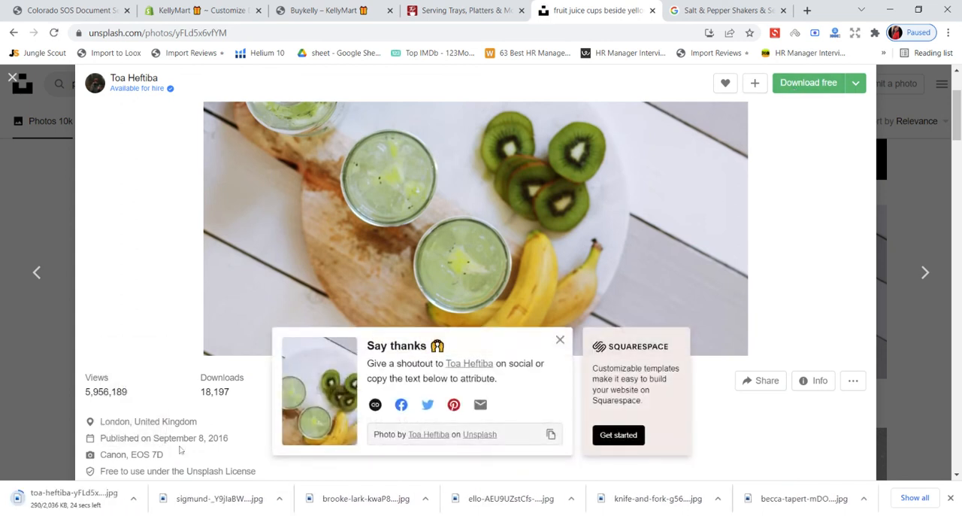
{"action": "left_click", "coordinate": [560, 340]}
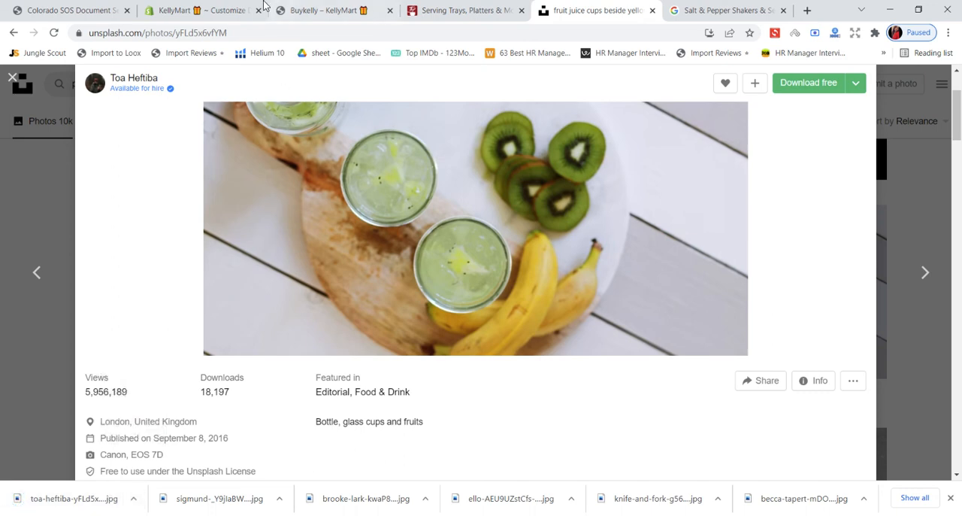
- In the KellyMart theme editor, upload the downloaded juice glasses and kiwi photo to the image library
{"action": "left_click", "coordinate": [223, 9]}
{"action": "left_click", "coordinate": [88, 213]}
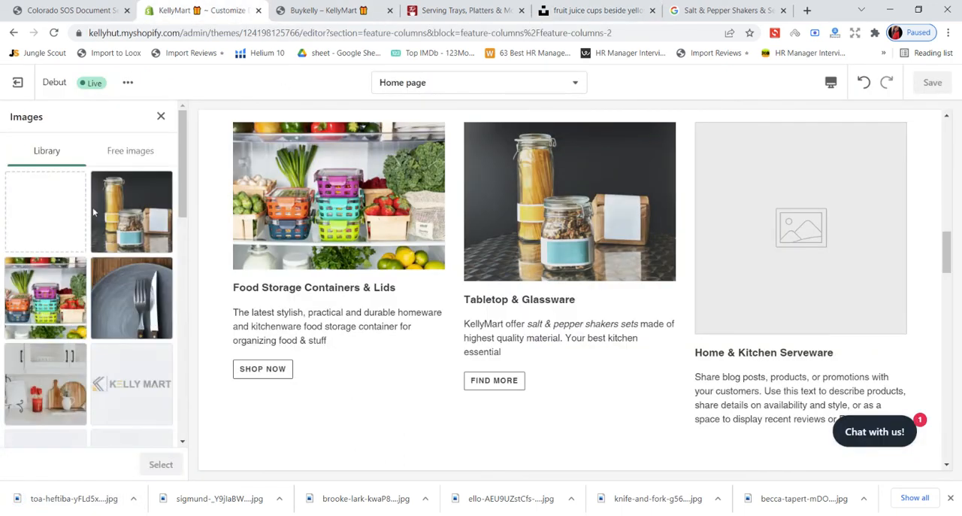
{"action": "left_click", "coordinate": [75, 227]}
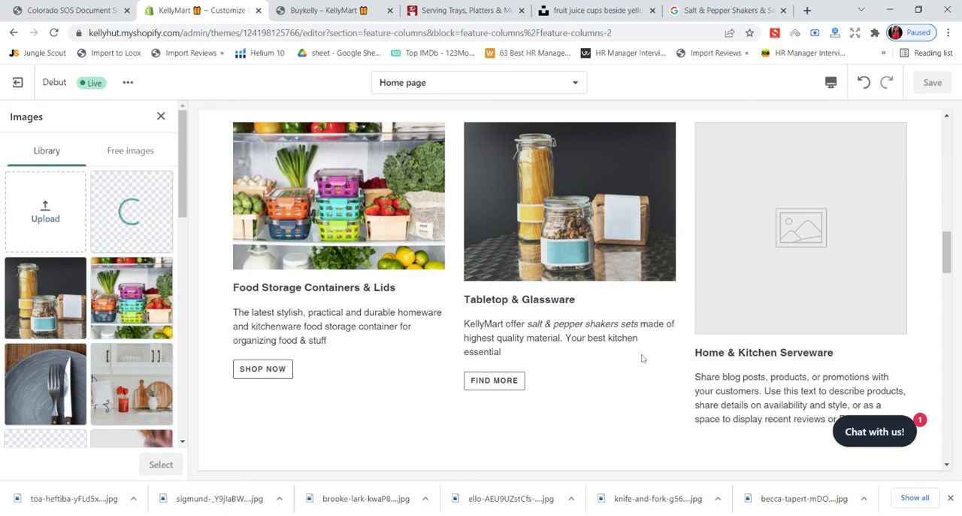
- Check the Serveware categories under Glassware & Tabletop on Everything Kitchens, and glance at the KellyMart storefront's image columns
{"action": "left_click", "coordinate": [460, 11]}
{"action": "scroll", "coordinate": [496, 270], "scroll_direction": "up", "scroll_amount": 2}
{"action": "scroll", "coordinate": [496, 271], "scroll_direction": "up", "scroll_amount": 1}
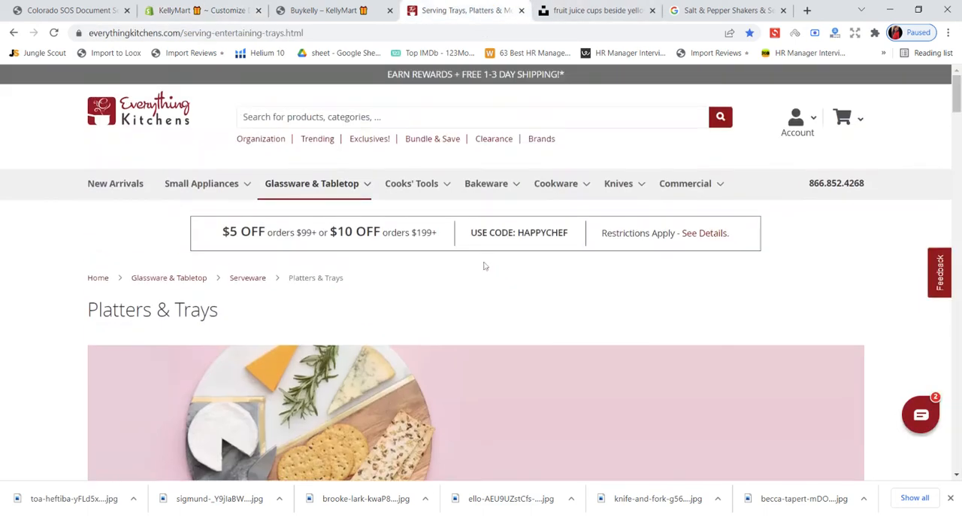
{"action": "mouse_move", "coordinate": [334, 192]}
{"action": "mouse_move", "coordinate": [351, 267]}
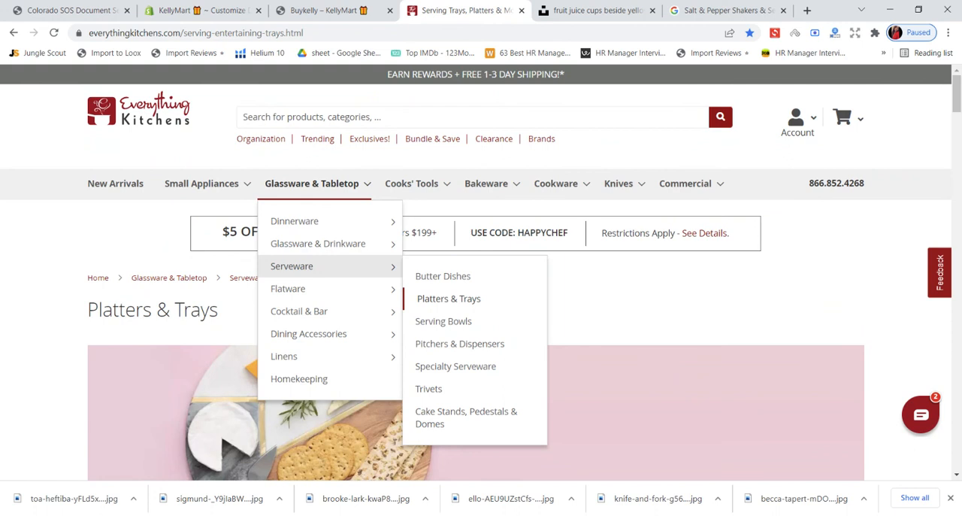
{"action": "left_click", "coordinate": [325, 11]}
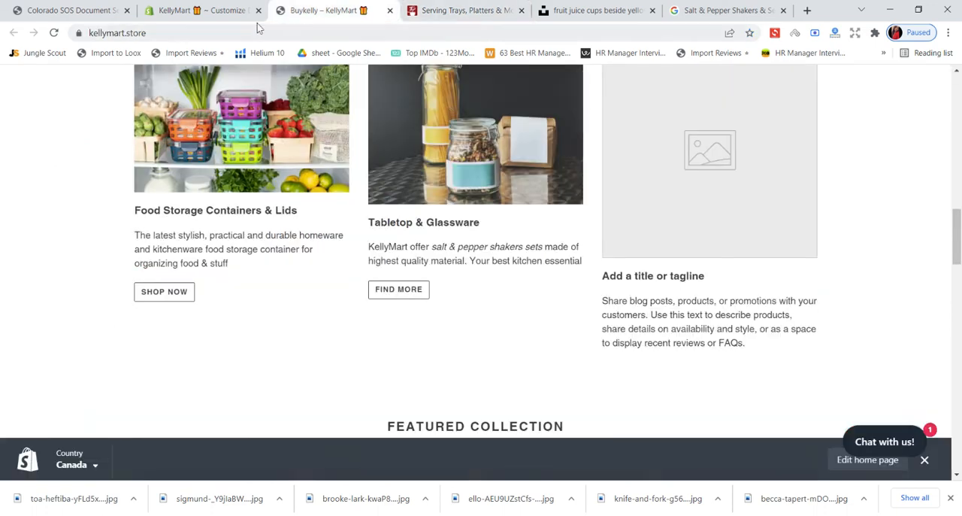
- Back in the theme editor, apply the uploaded juice glasses photo to the Home & Kitchen Serveware column and save
{"action": "left_click", "coordinate": [225, 10]}
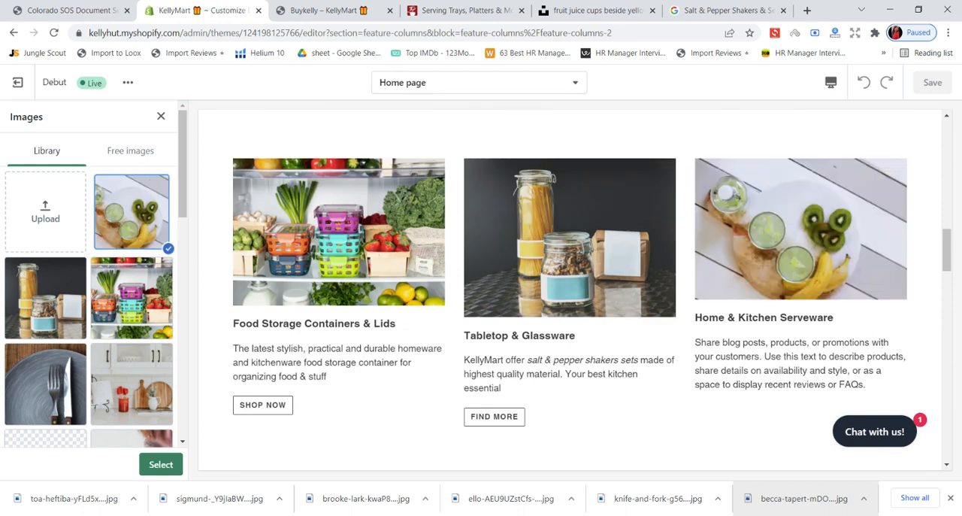
{"action": "left_click", "coordinate": [161, 464]}
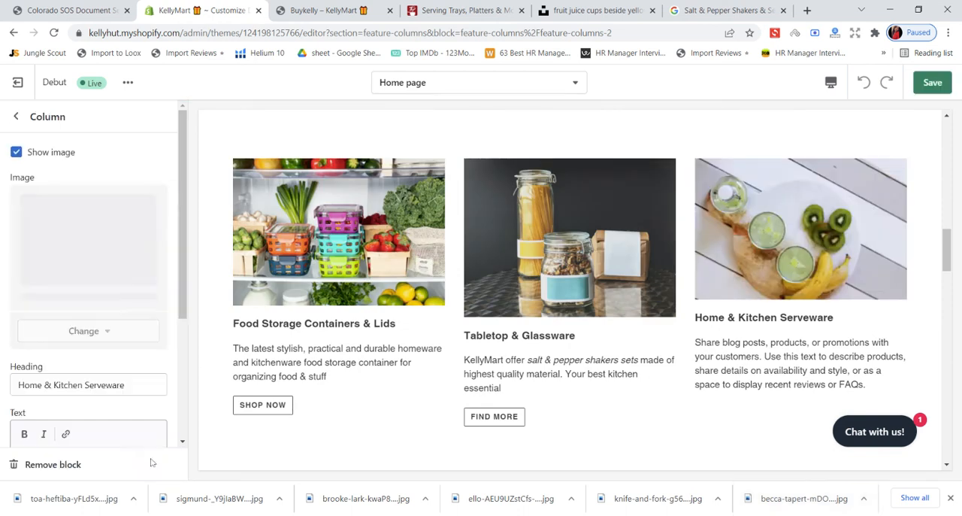
{"action": "left_click", "coordinate": [932, 82]}
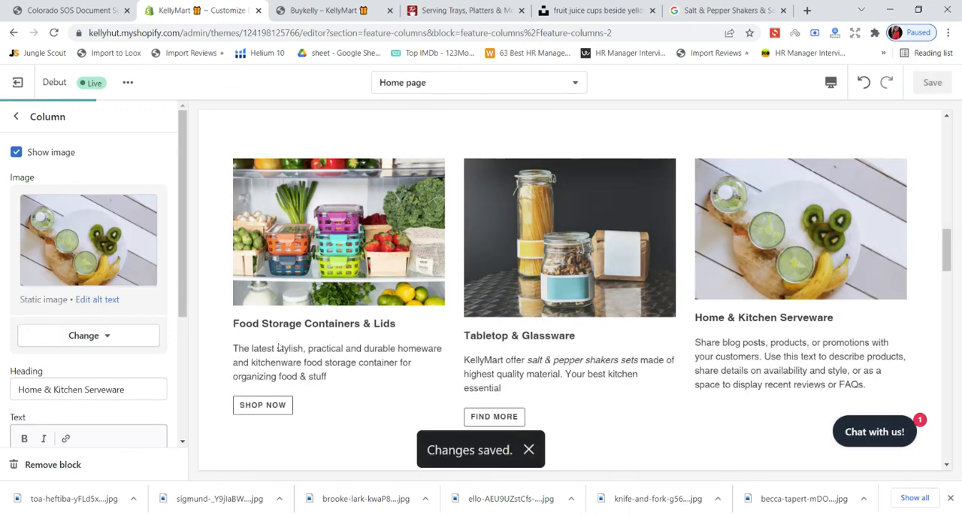
- Replace the Home & Kitchen Serveware column's placeholder description with "We have platters & trays,"
{"action": "scroll", "coordinate": [109, 343], "scroll_direction": "down", "scroll_amount": 3}
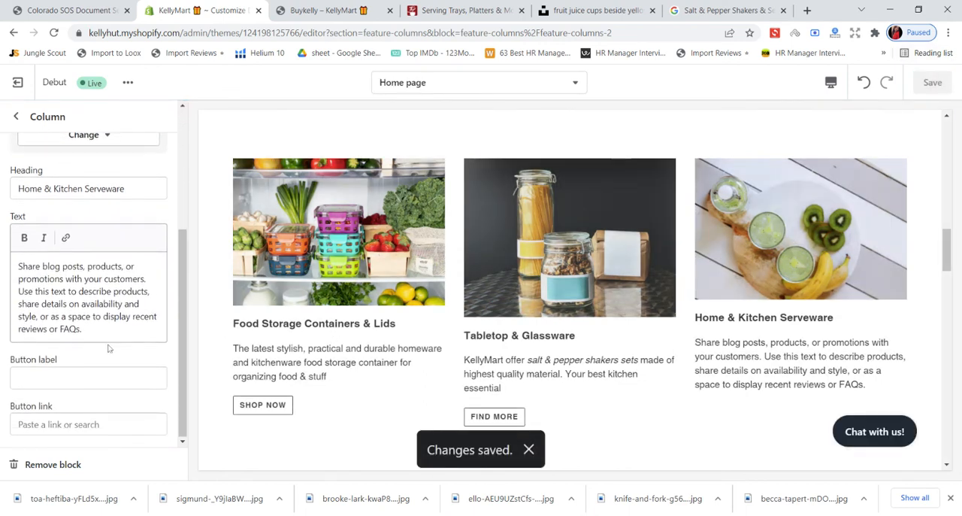
{"action": "left_click", "coordinate": [84, 329]}
{"action": "left_click_drag", "start_coordinate": [83, 329], "coordinate": [20, 266]}
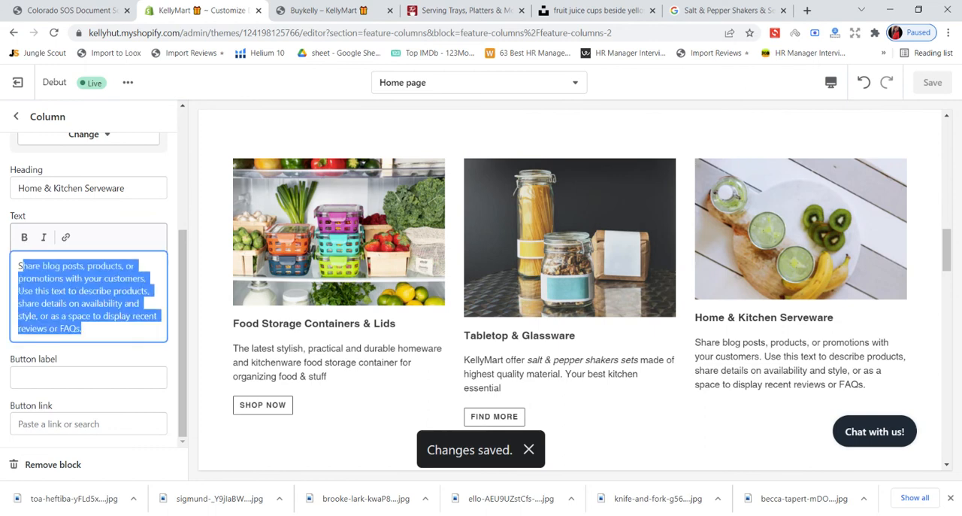
{"action": "key", "text": "BackSpace"}
{"action": "key", "text": "BackSpace"}
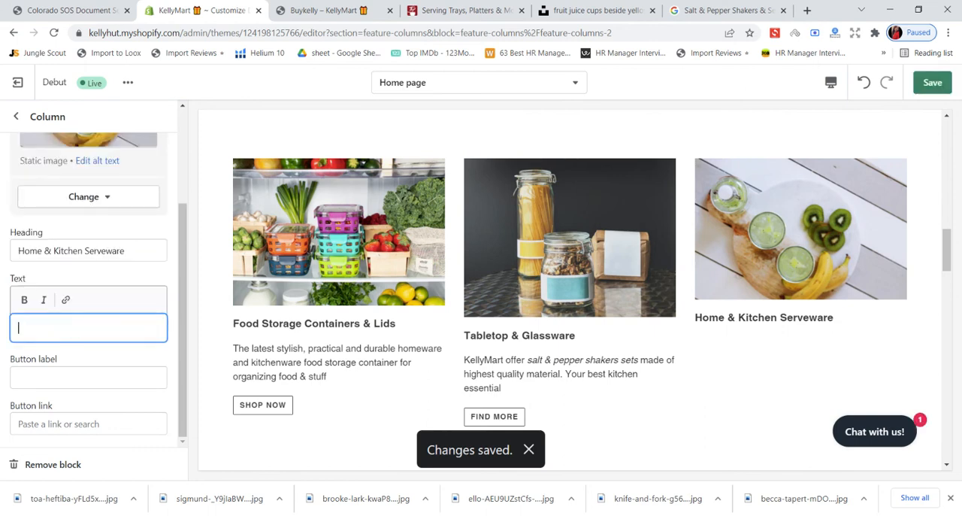
{"action": "type", "text": "We have"}
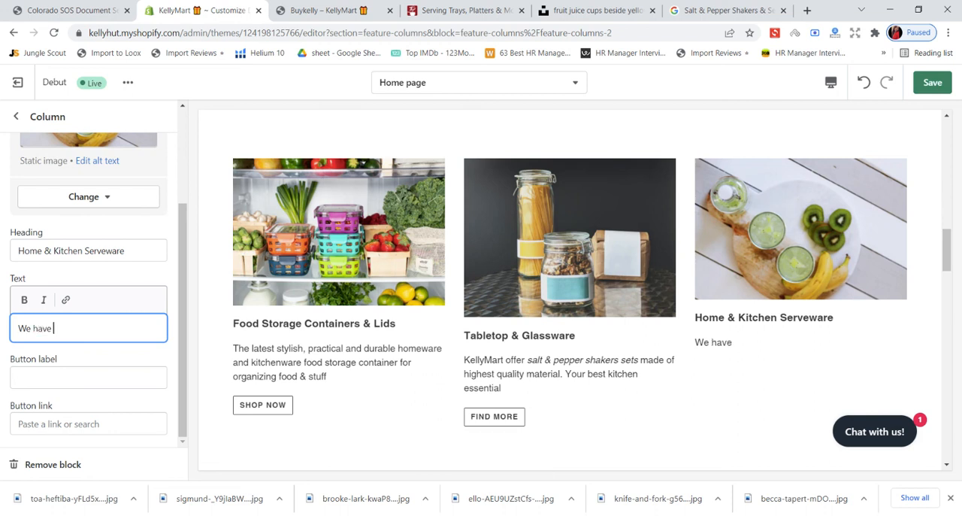
{"action": "type", "text": " platters & trays,"}
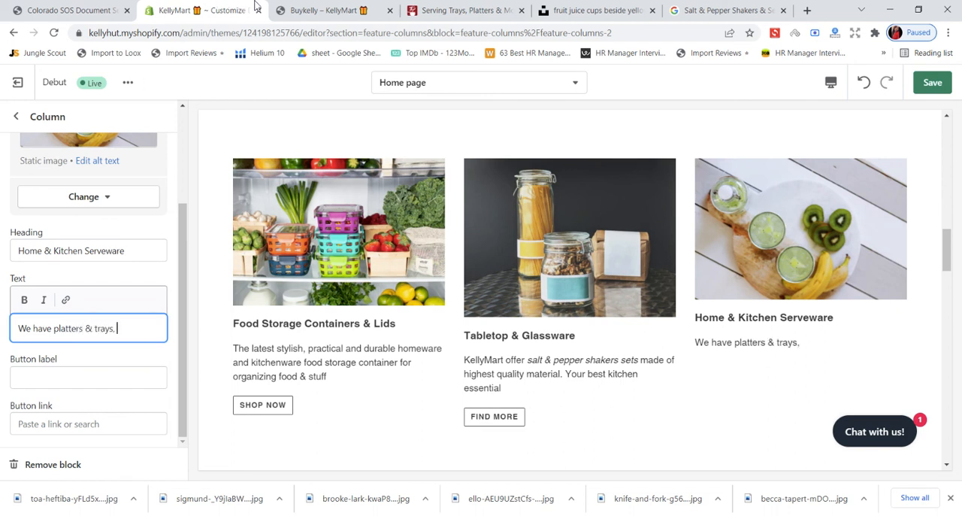
- Consult the Serveware categories on Everything Kitchens, and extend the column description in the theme editor with "serving bowls, pitchers"
{"action": "left_click", "coordinate": [431, 9]}
{"action": "mouse_move", "coordinate": [332, 253]}
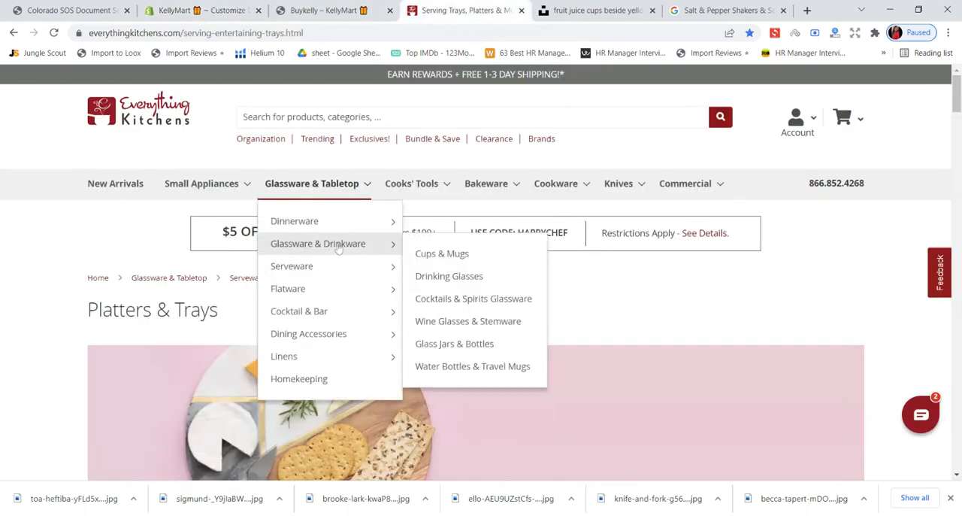
{"action": "mouse_move", "coordinate": [379, 277]}
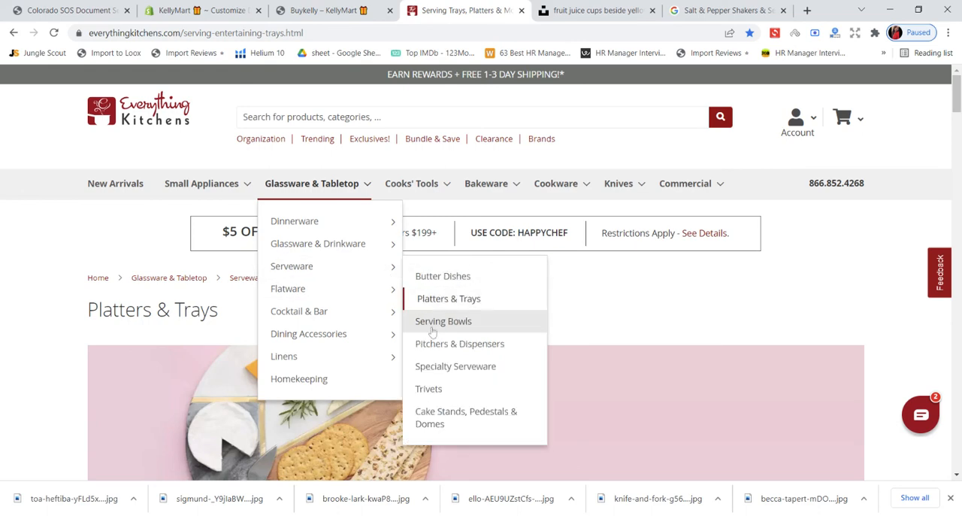
{"action": "left_click", "coordinate": [353, 11]}
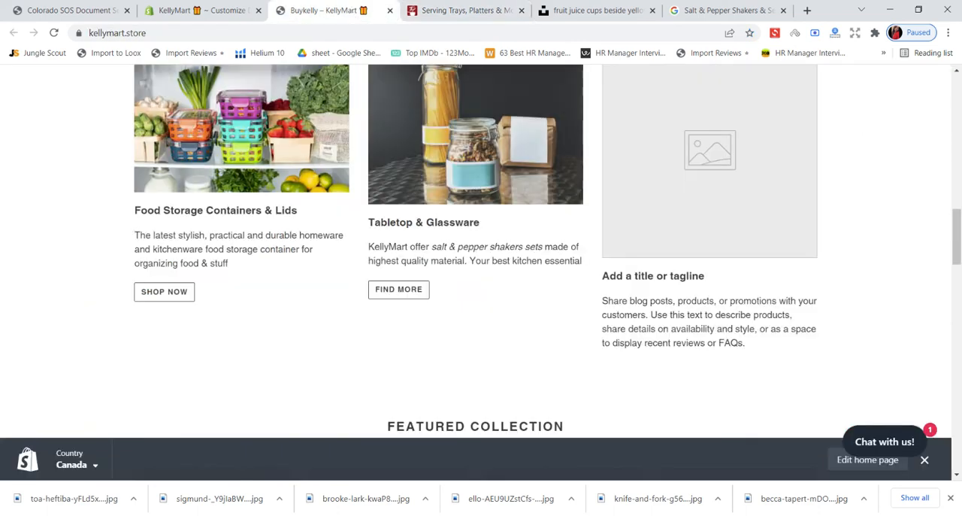
{"action": "left_click", "coordinate": [207, 10]}
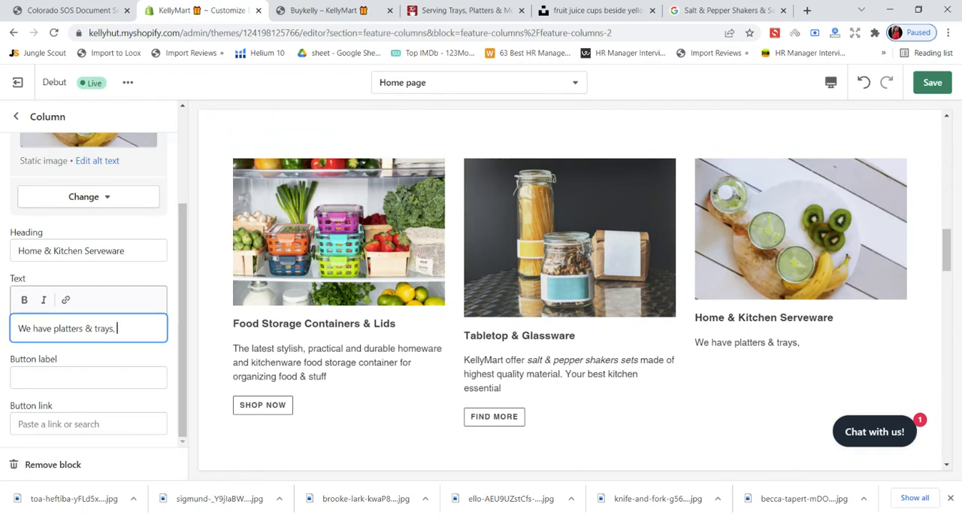
{"action": "type", "text": "erb"}
{"action": "key", "text": "BackSpace"}
{"action": "type", "text": "ving bowls"}
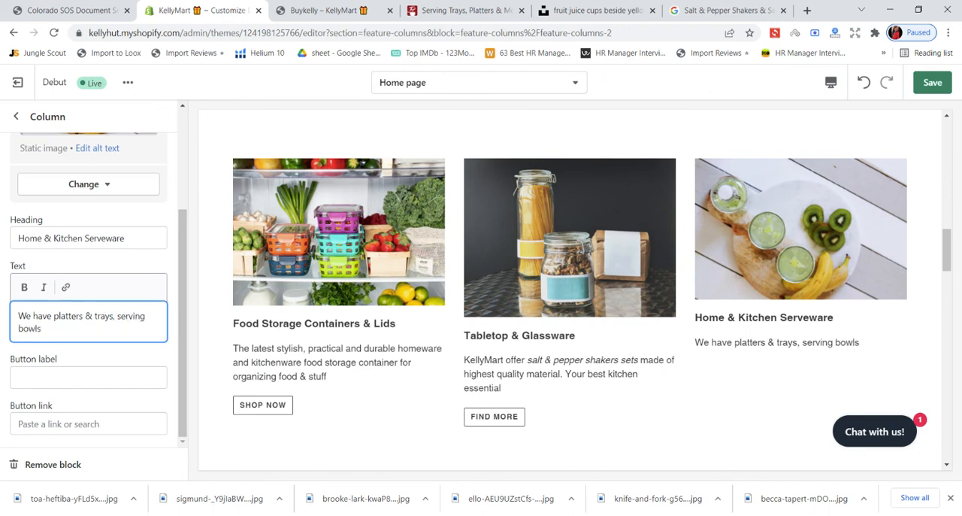
{"action": "type", "text": ", pitchers"}
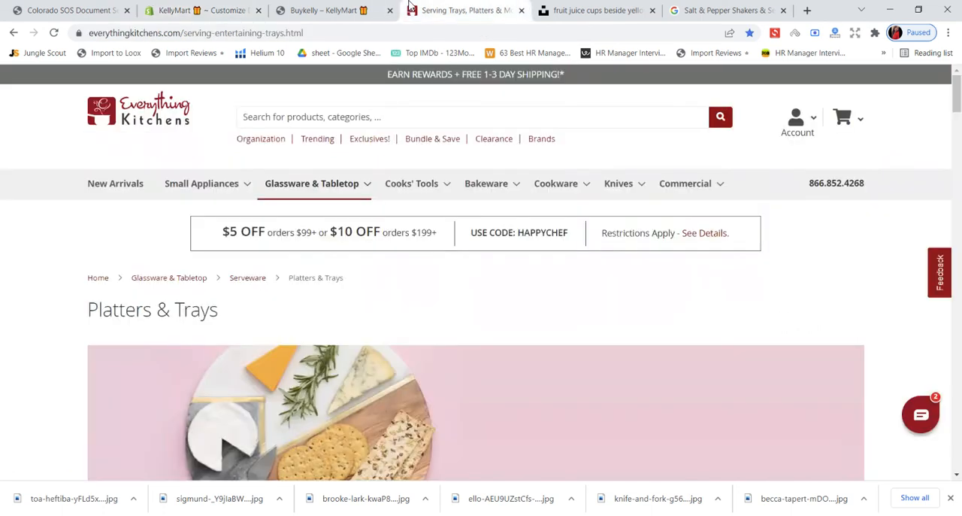
- Recheck the Serveware categories on Everything Kitchens, and complete the column description with ", cake stands, butter dishes & many more"
{"action": "left_click", "coordinate": [407, 12]}
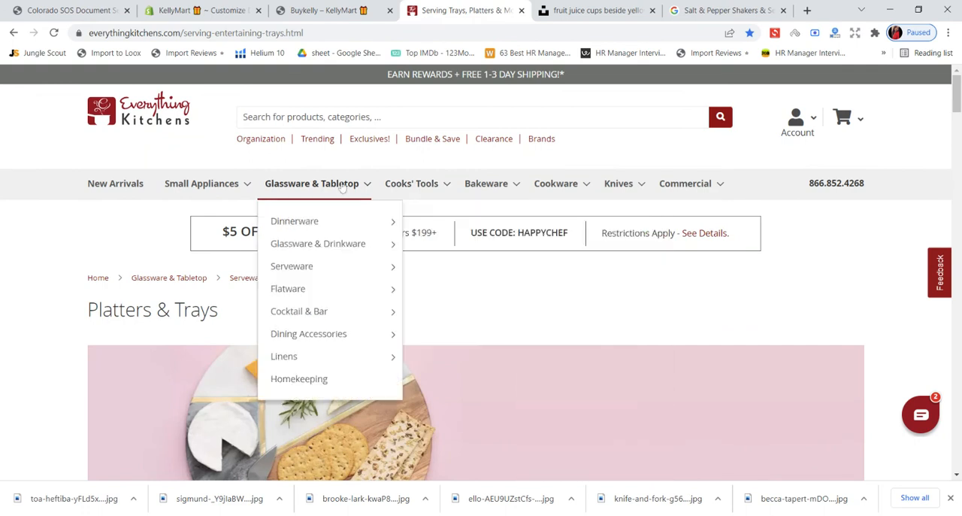
{"action": "mouse_move", "coordinate": [336, 269]}
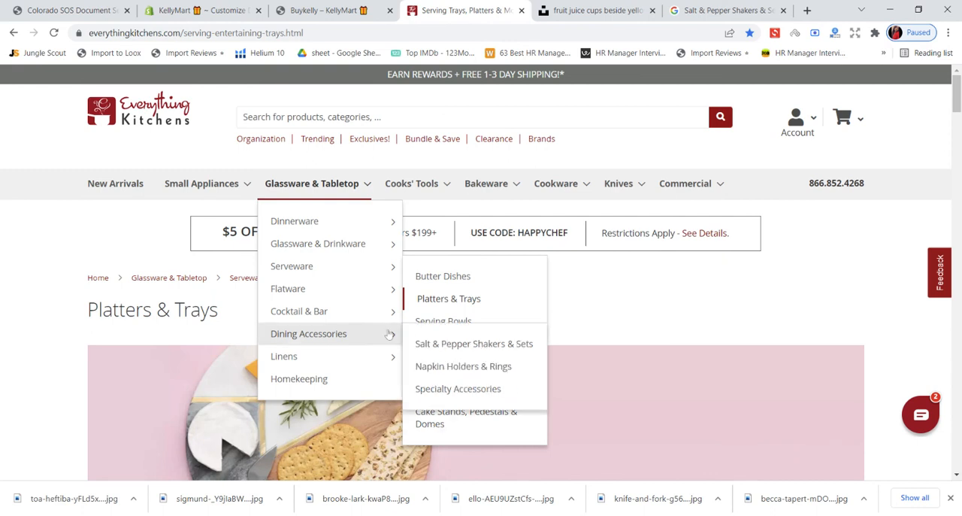
{"action": "left_click", "coordinate": [222, 9]}
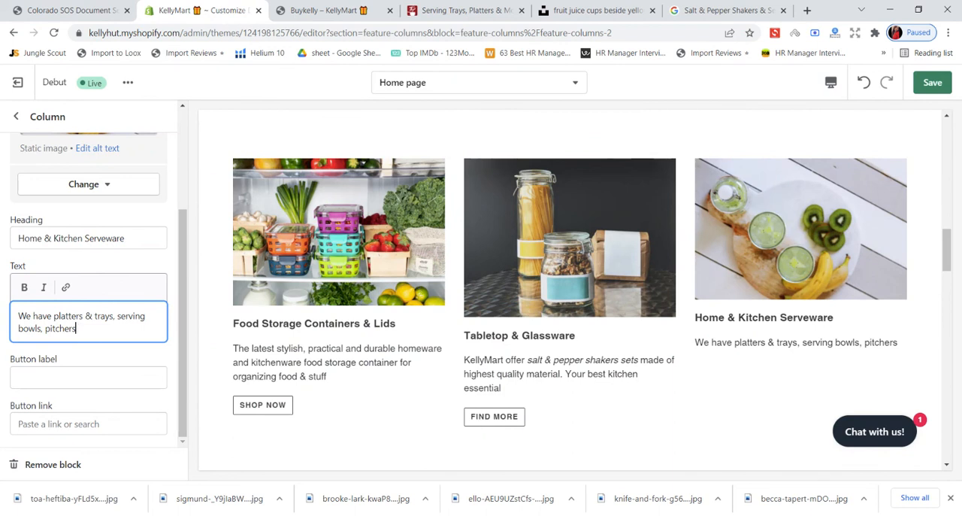
{"action": "type", "text": ", cake sta"}
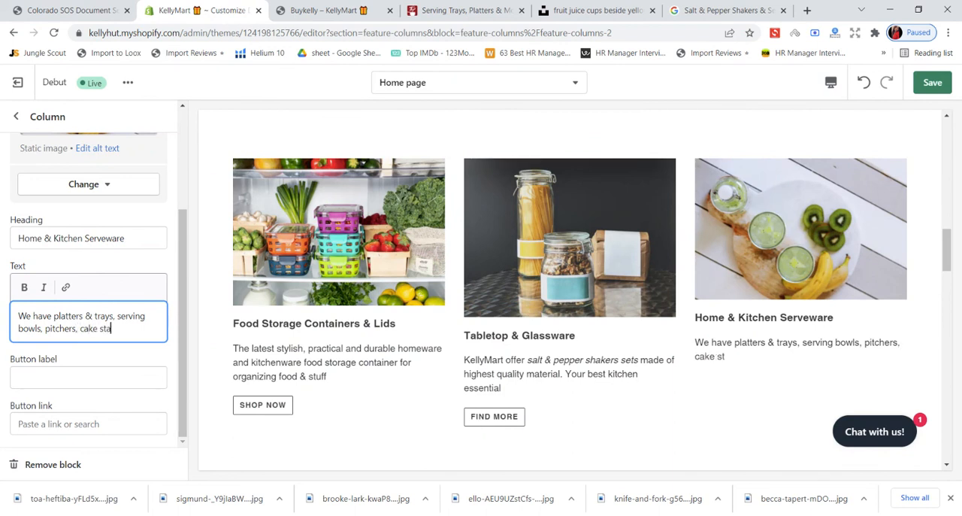
{"action": "type", "text": "nds, butter "}
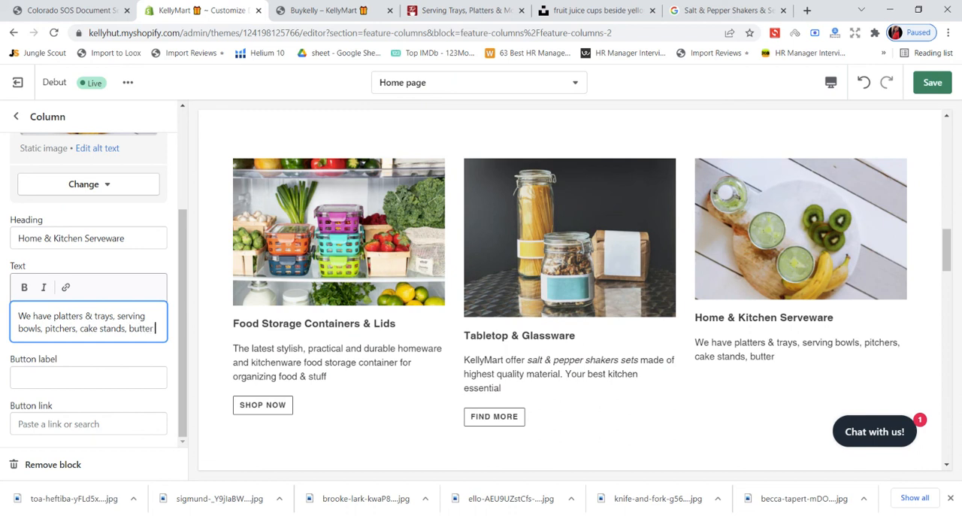
{"action": "type", "text": "doi"}
{"action": "key", "text": "BackSpace"}
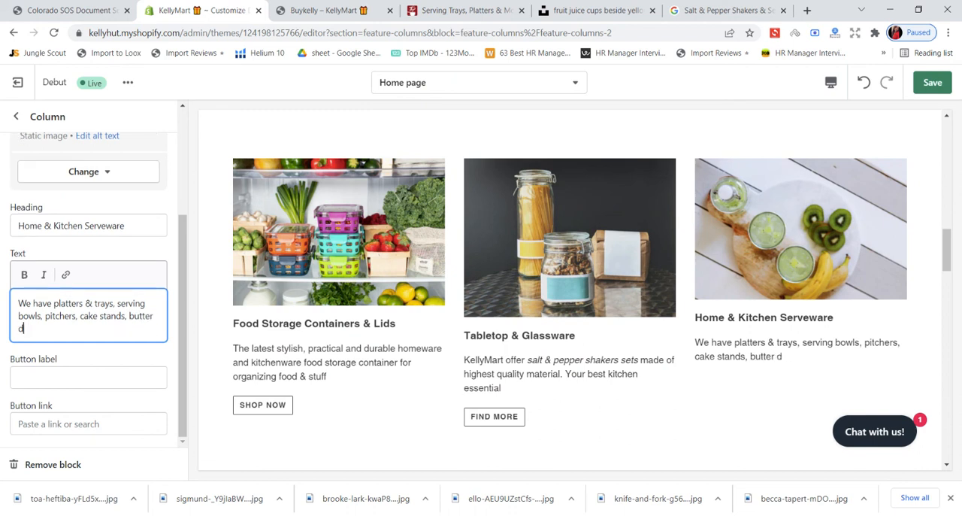
{"action": "type", "text": "ishes & many mor"}
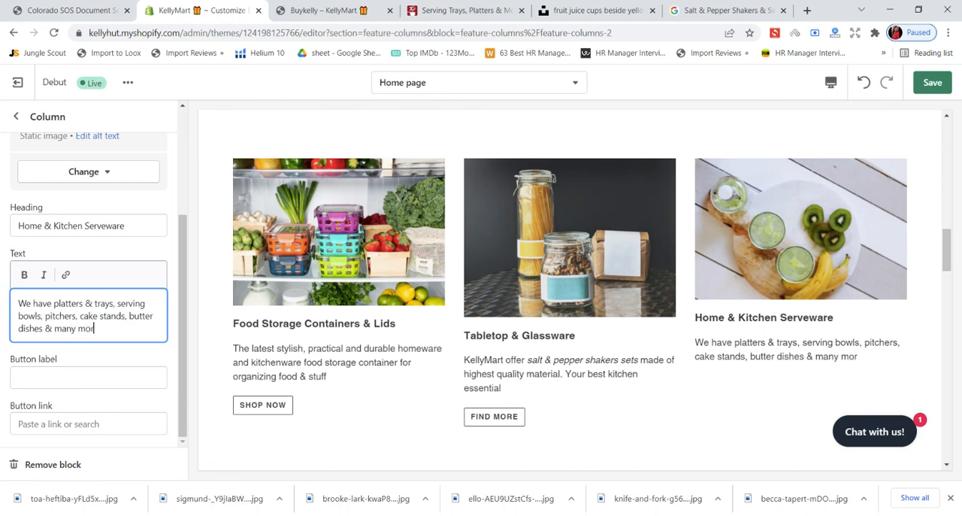
{"action": "type", "text": "e"}
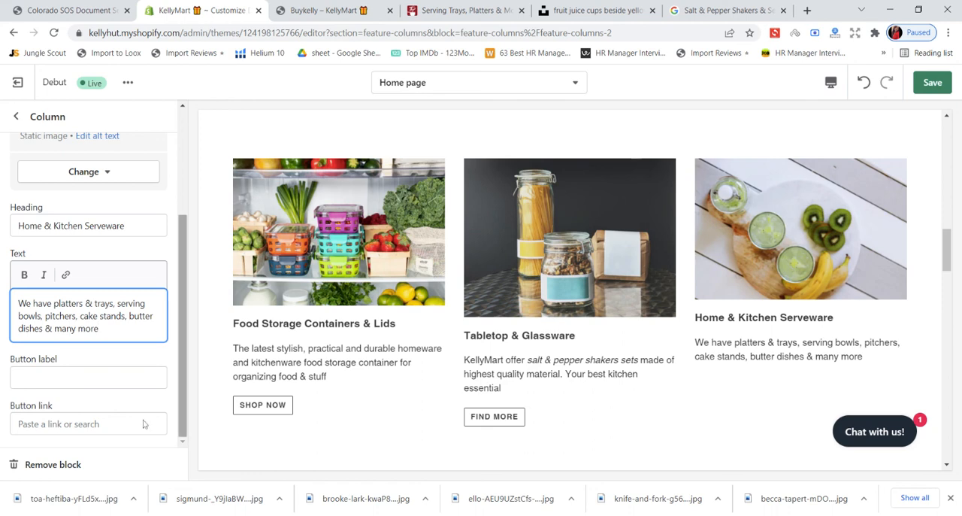
- Give the Home & Kitchen Serveware column a "Shop Now" button linked to the Home & Kitchen collection, and save
{"action": "left_click", "coordinate": [88, 377]}
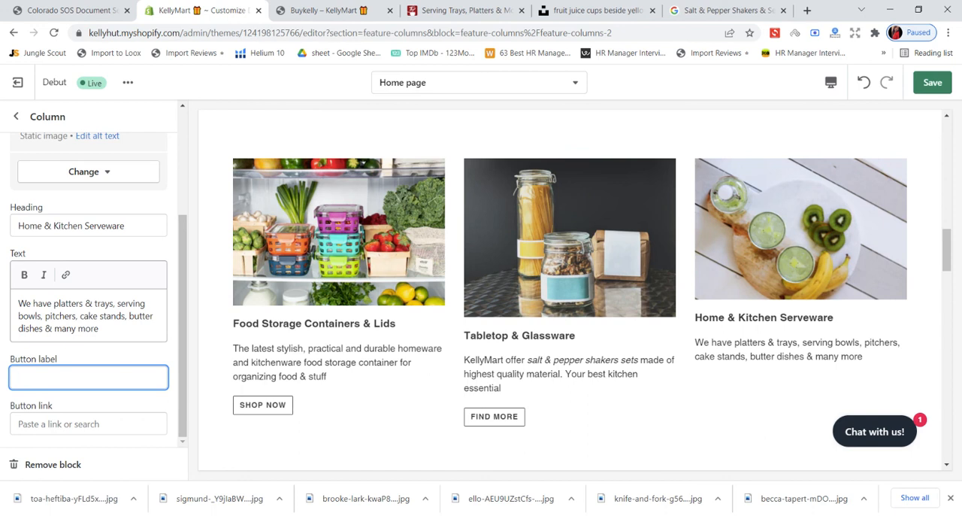
{"action": "type", "text": "Shop Now"}
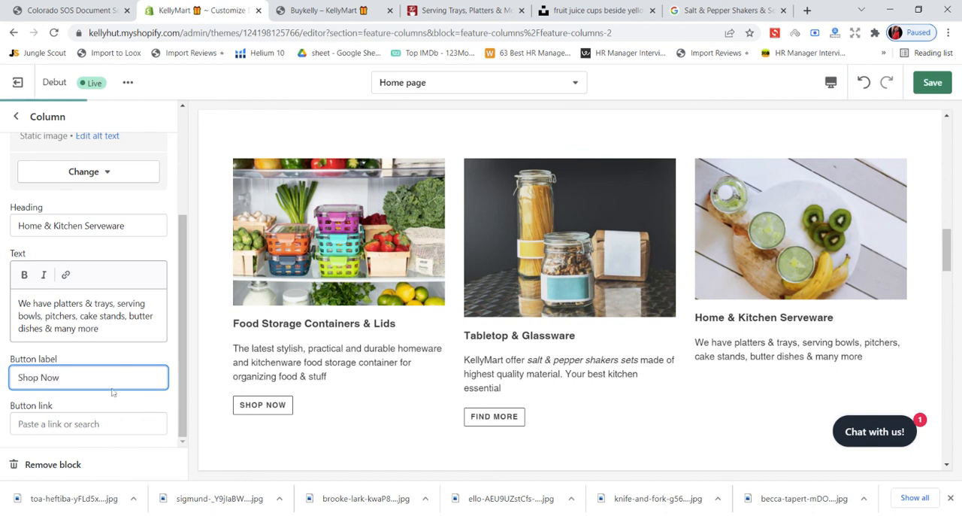
{"action": "left_click", "coordinate": [64, 423]}
{"action": "left_click", "coordinate": [59, 272]}
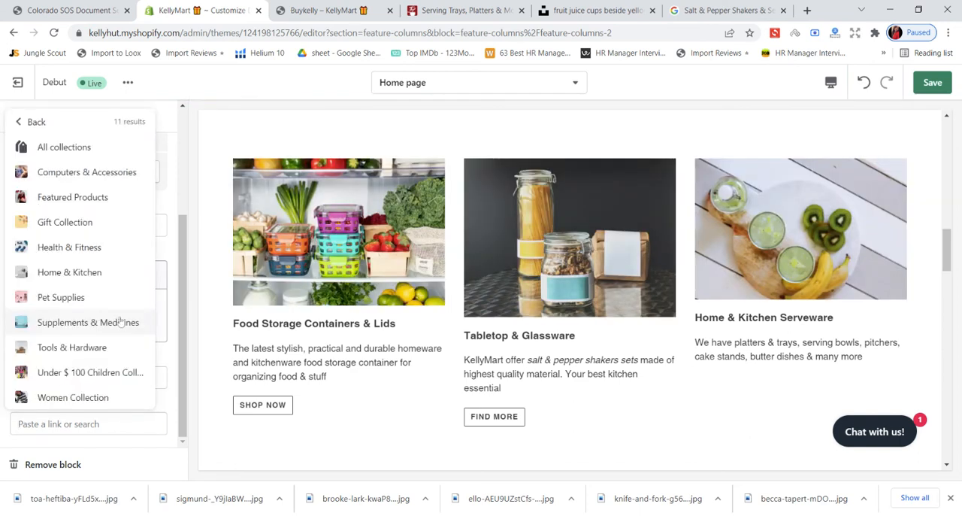
{"action": "left_click", "coordinate": [97, 272]}
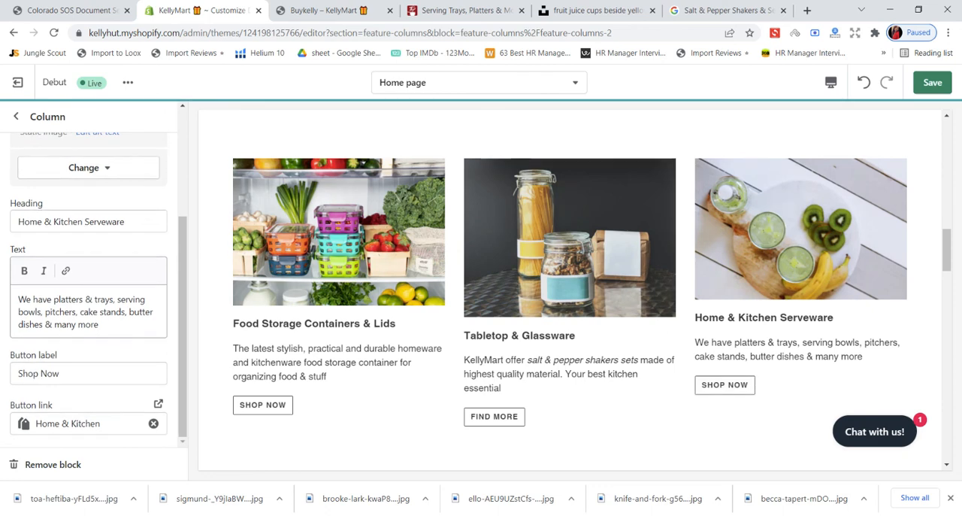
{"action": "left_click", "coordinate": [932, 83]}
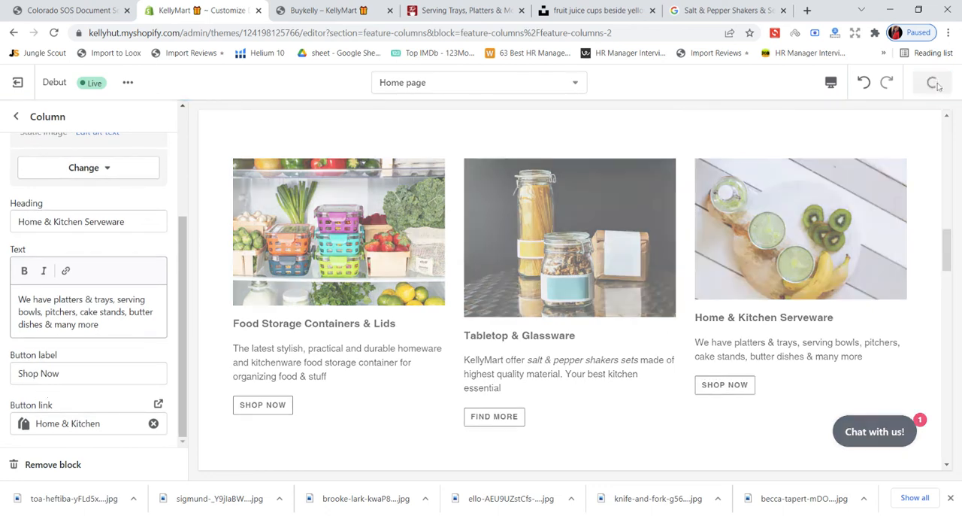